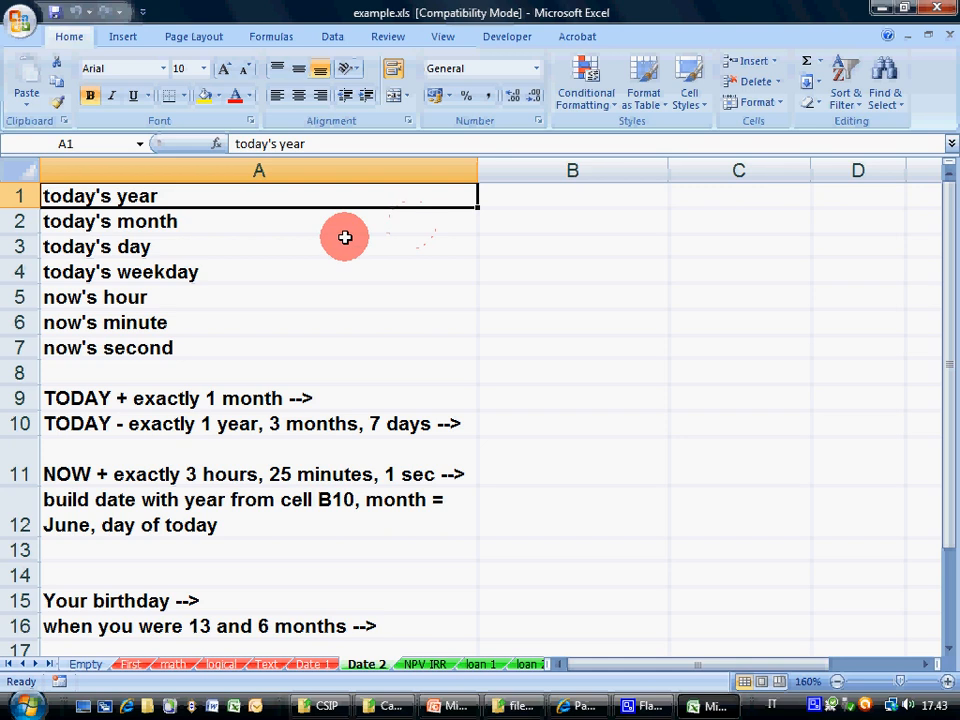
# Step: Enter =YEAR(TODAY()) in cell B1 to get today's year
pyautogui.click(530, 204)
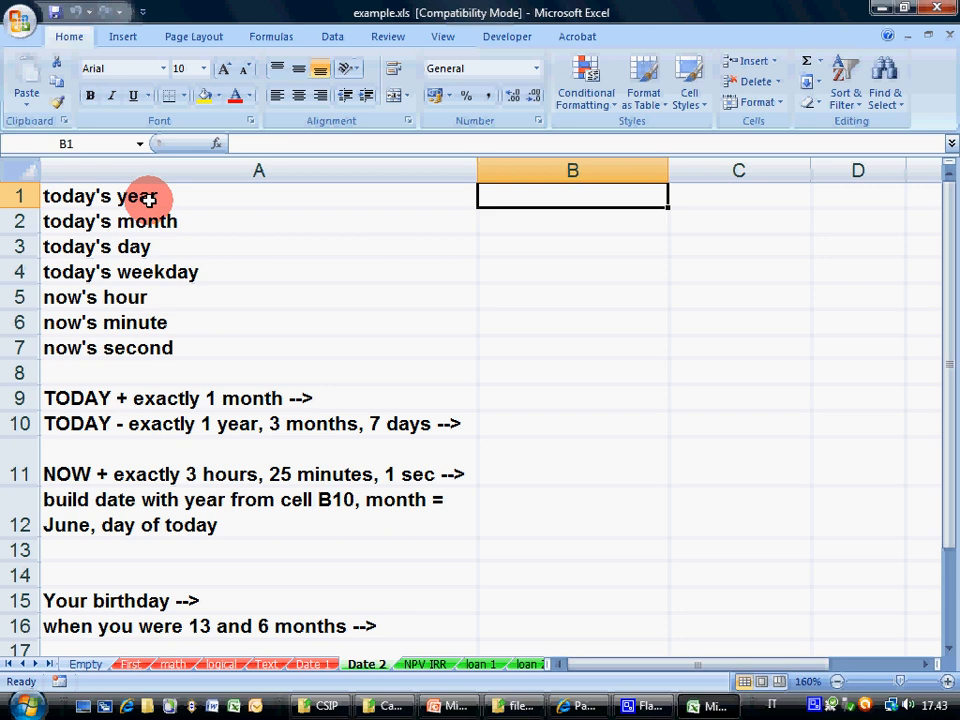
pyautogui.write('=')
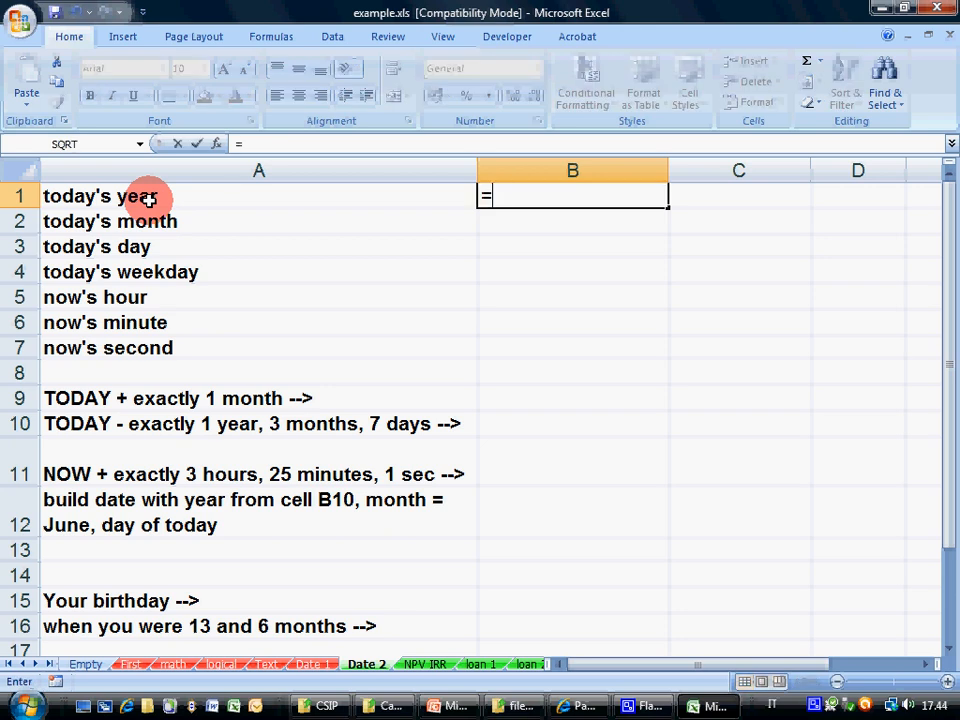
pyautogui.write('YEAR(')
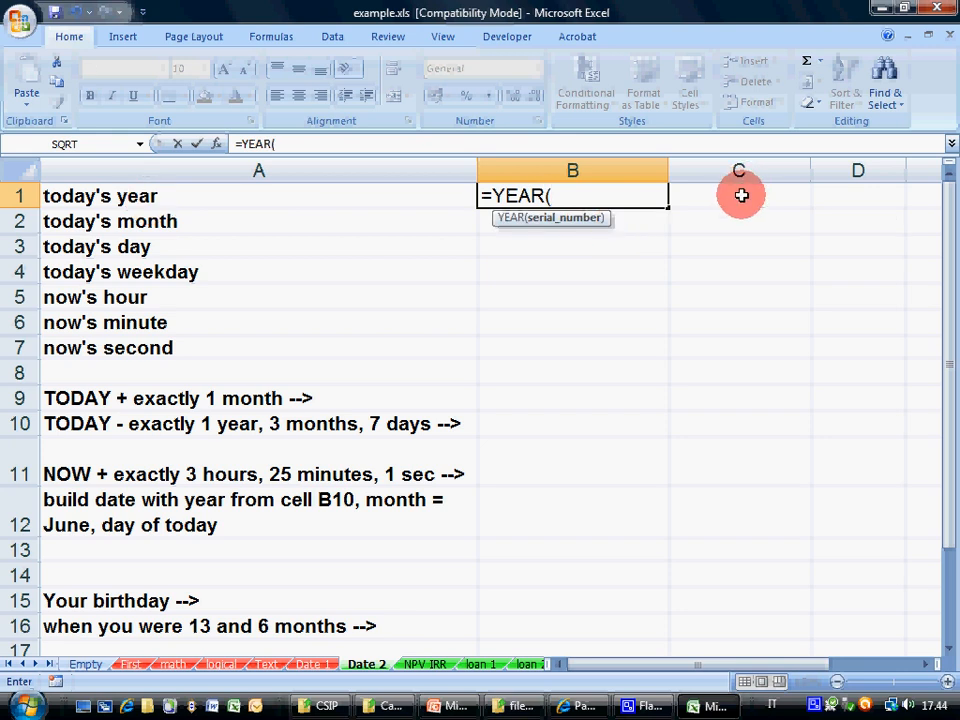
pyautogui.write('TODAY())')
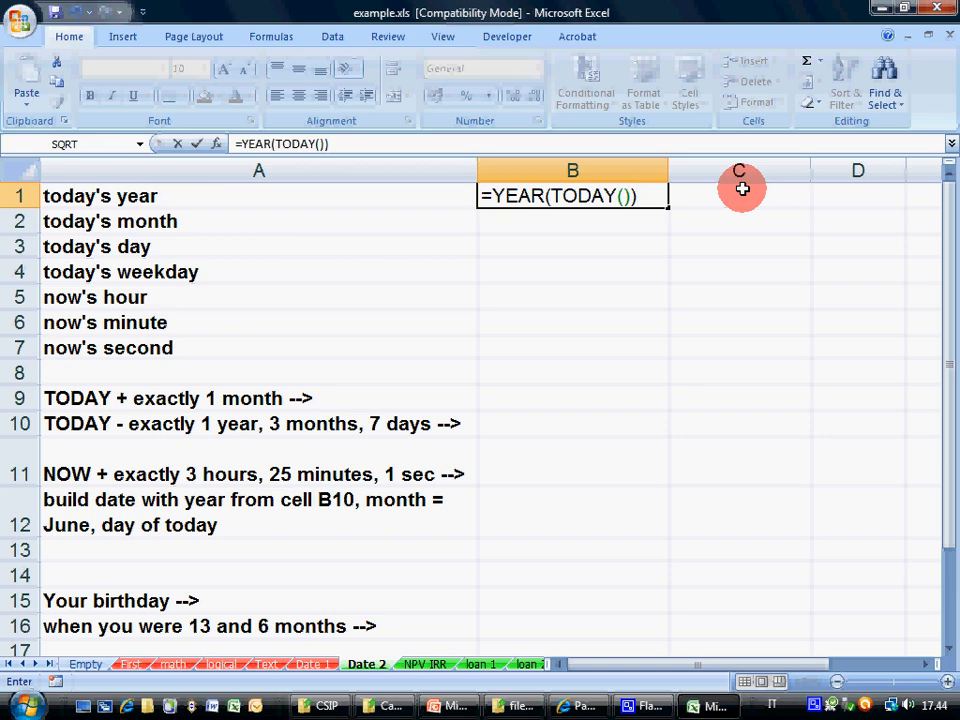
pyautogui.press('Return')
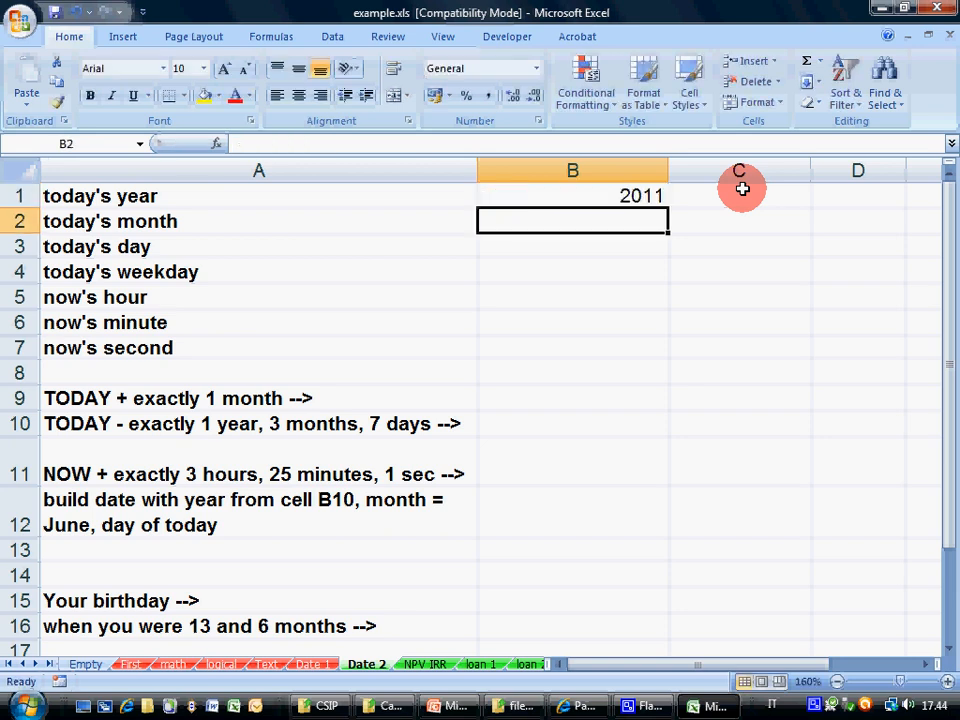
# Step: Enter =MONTH(TODAY()) in B2 for today's month and =DAY(TODAY()) in B3 for today's day
pyautogui.write('=MONTH')
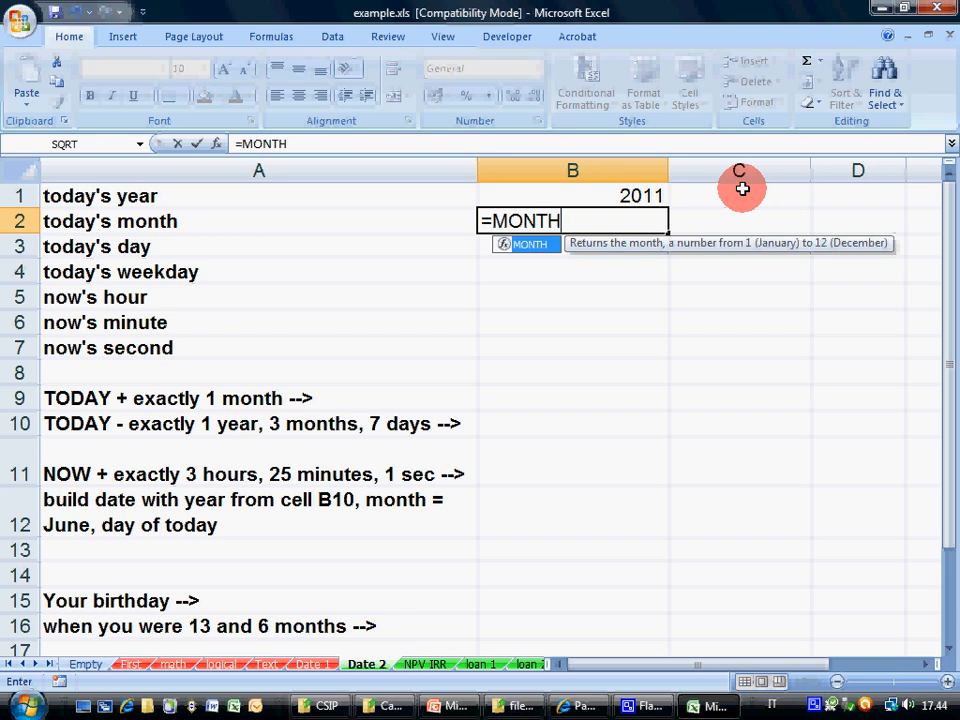
pyautogui.write('(TODAY())')
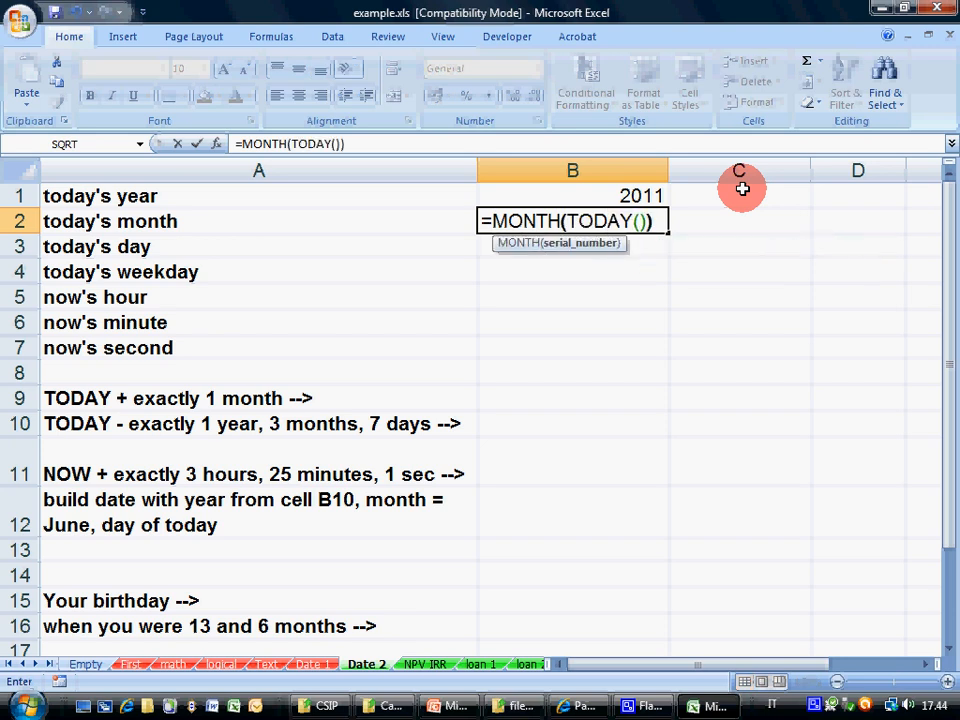
pyautogui.press('Return')
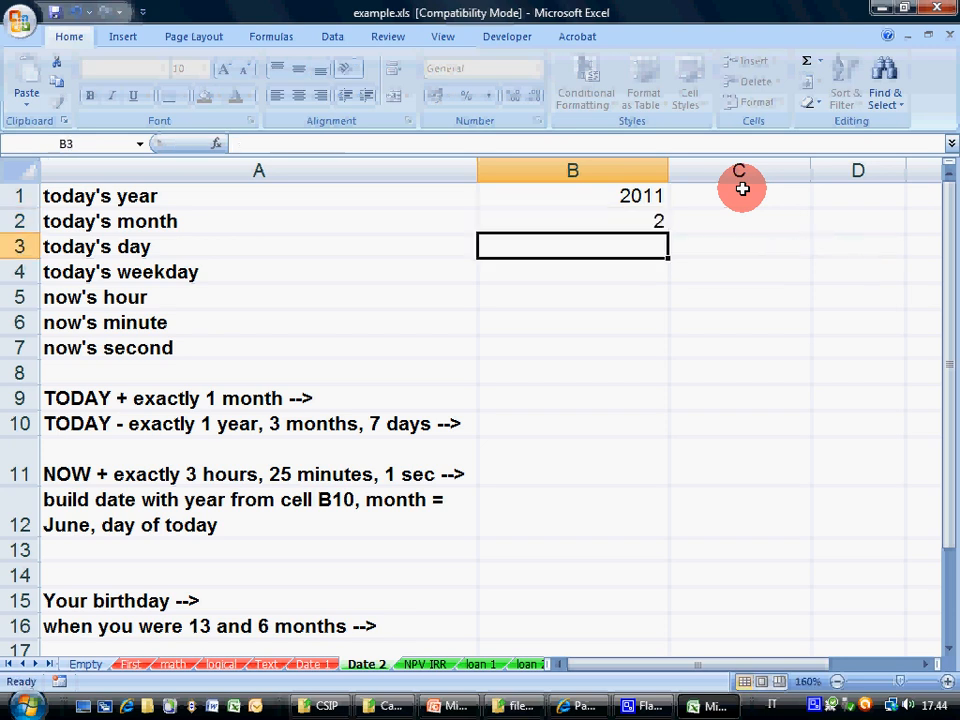
pyautogui.write('=DAY')
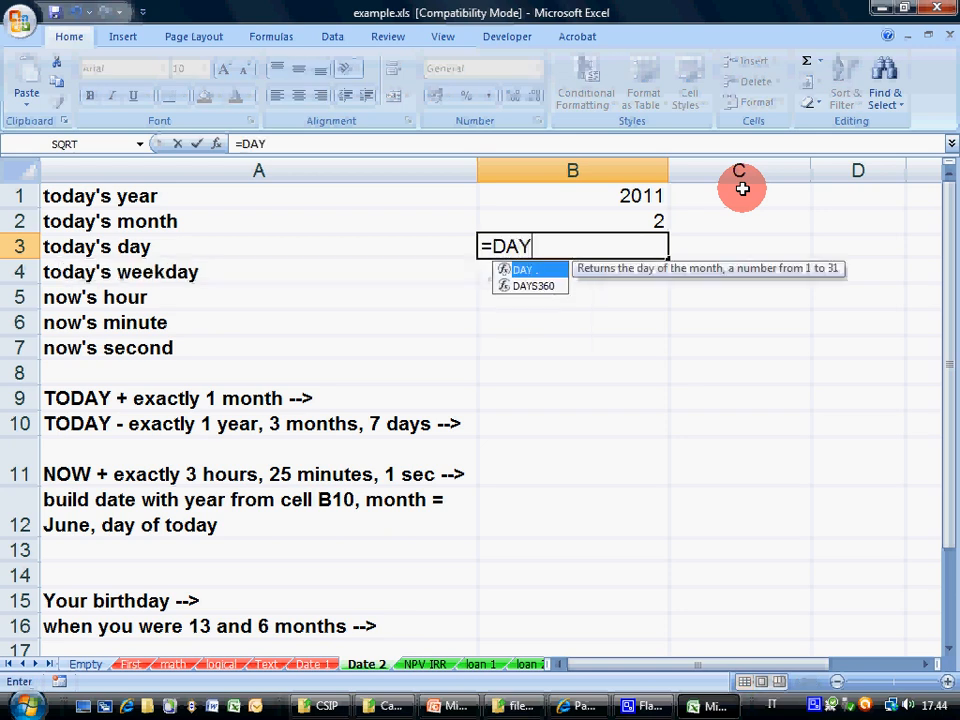
pyautogui.write('(TODAY())')
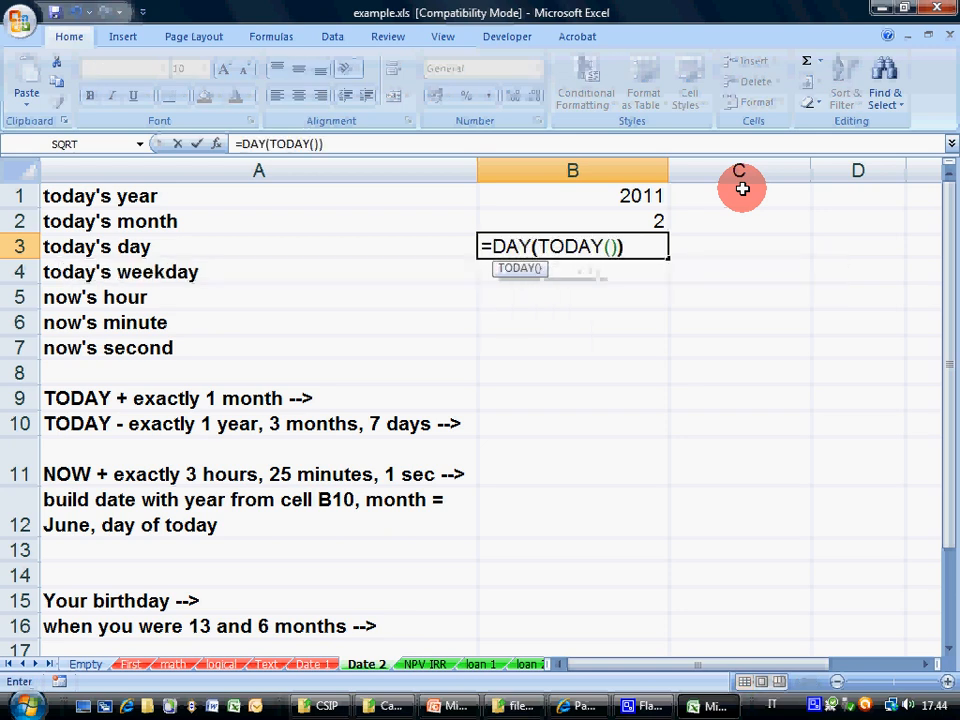
pyautogui.press('Return')
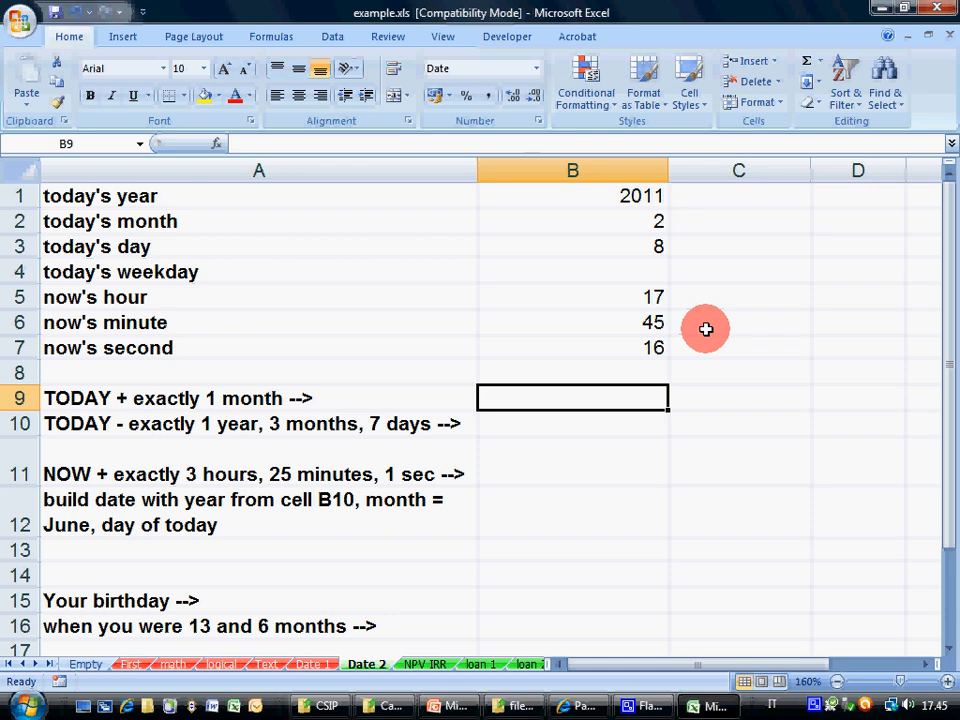
pyautogui.write('=TODA')
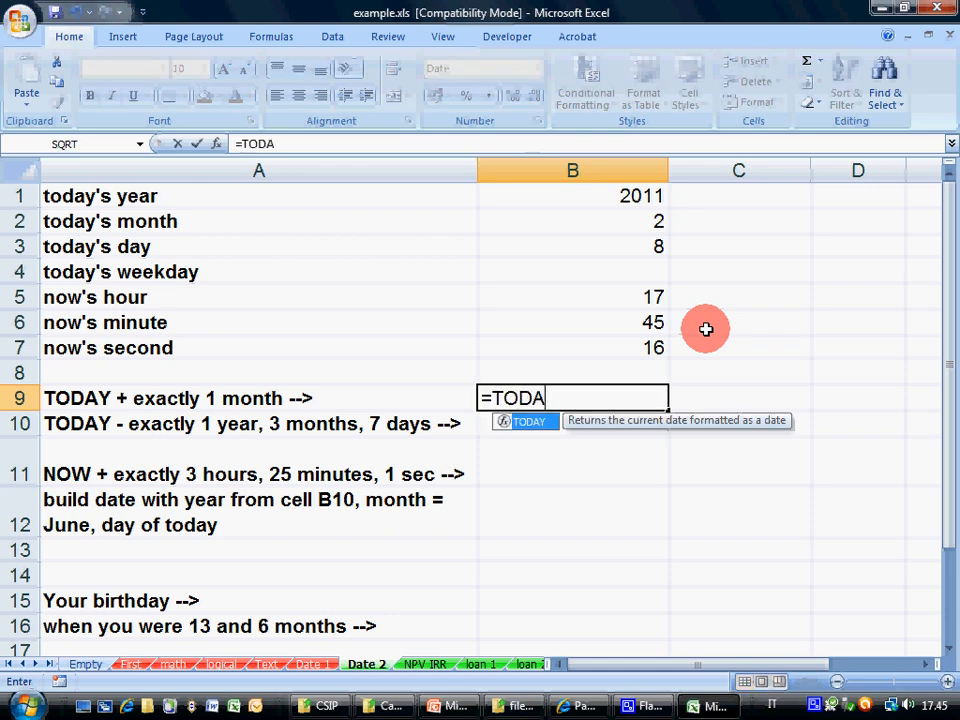
pyautogui.write('Y()+30')
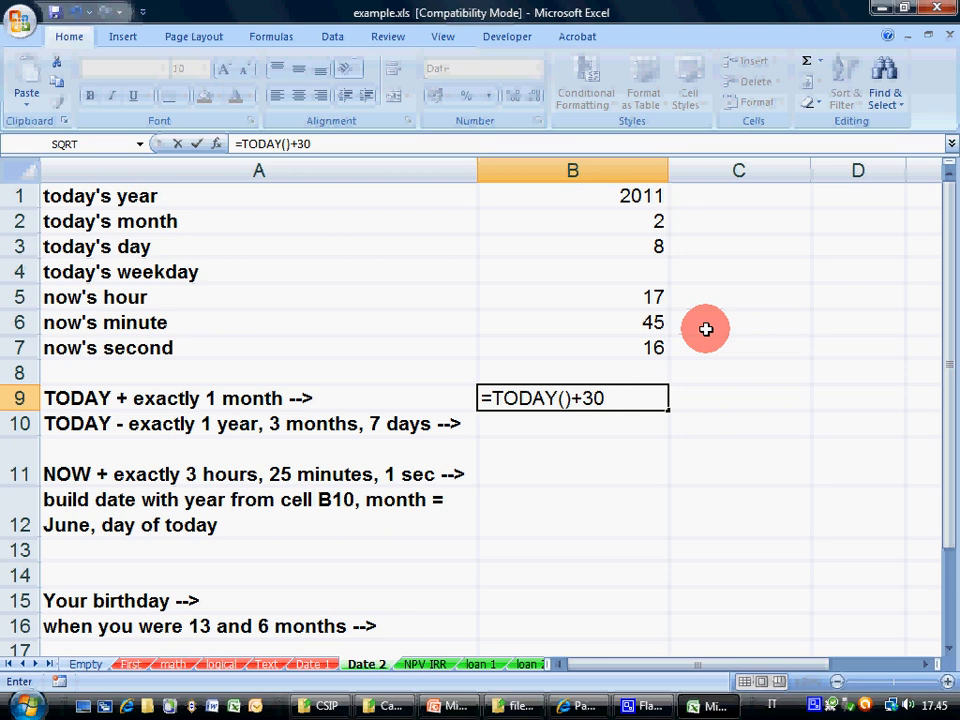
pyautogui.press('BackSpace')
pyautogui.press('BackSpace')
pyautogui.press('BackSpace')
pyautogui.press('BackSpace')
pyautogui.press('BackSpace')
pyautogui.press('BackSpace')
pyautogui.press('BackSpace')
pyautogui.press('BackSpace')
pyautogui.press('BackSpace')
pyautogui.press('BackSpace')
# Step: Enter the sample formula =DATE(2009;12;10) in cell B9 and reselect that cell
pyautogui.write('DAT')
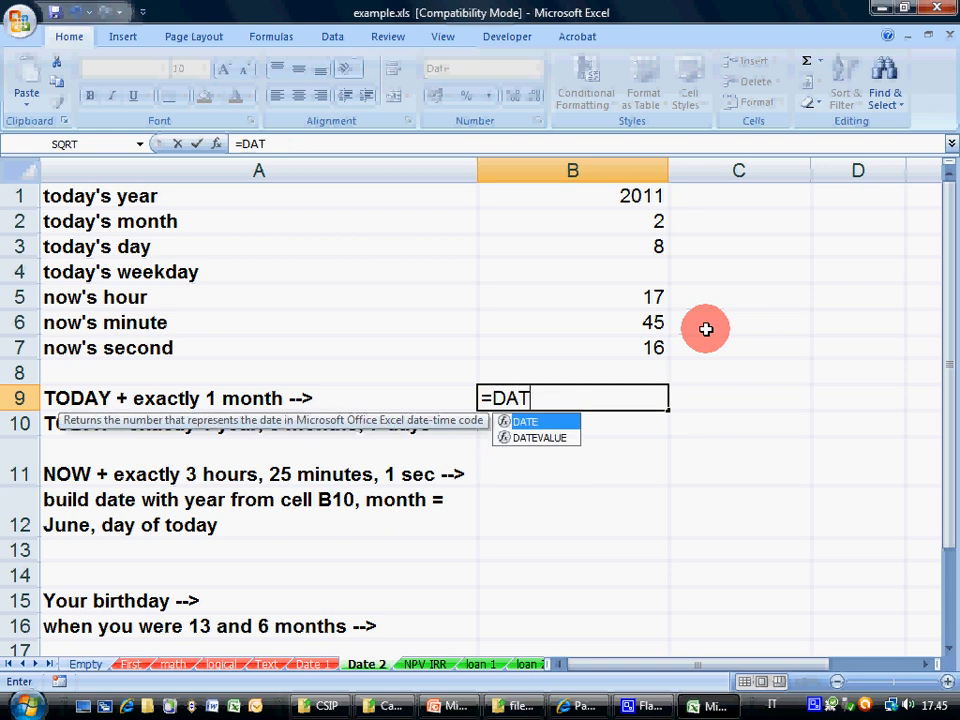
pyautogui.write('E(')
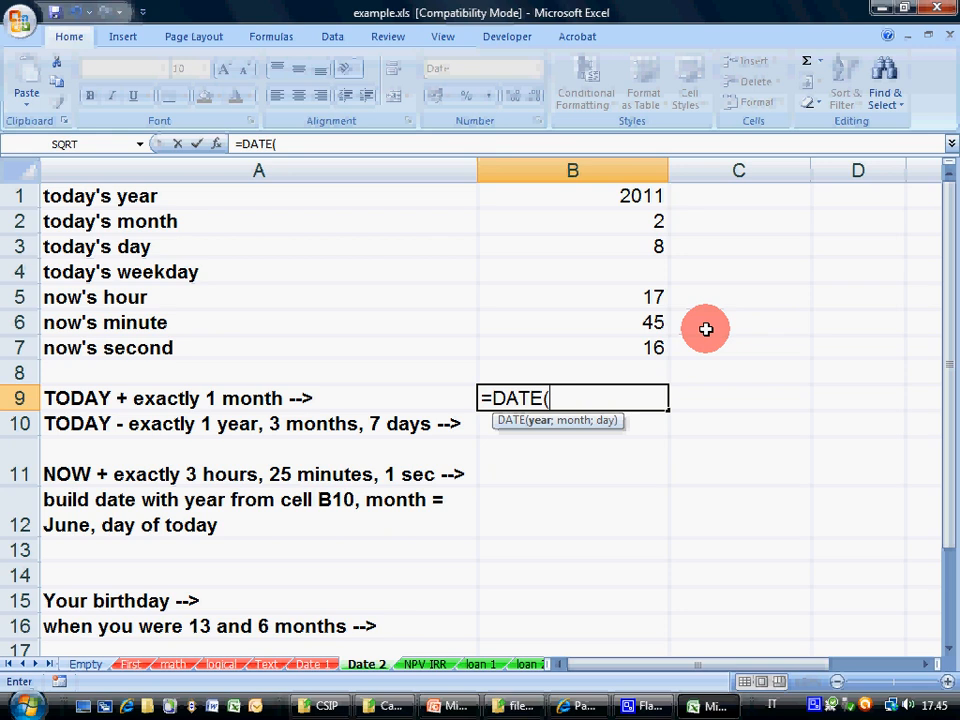
pyautogui.write('2009')
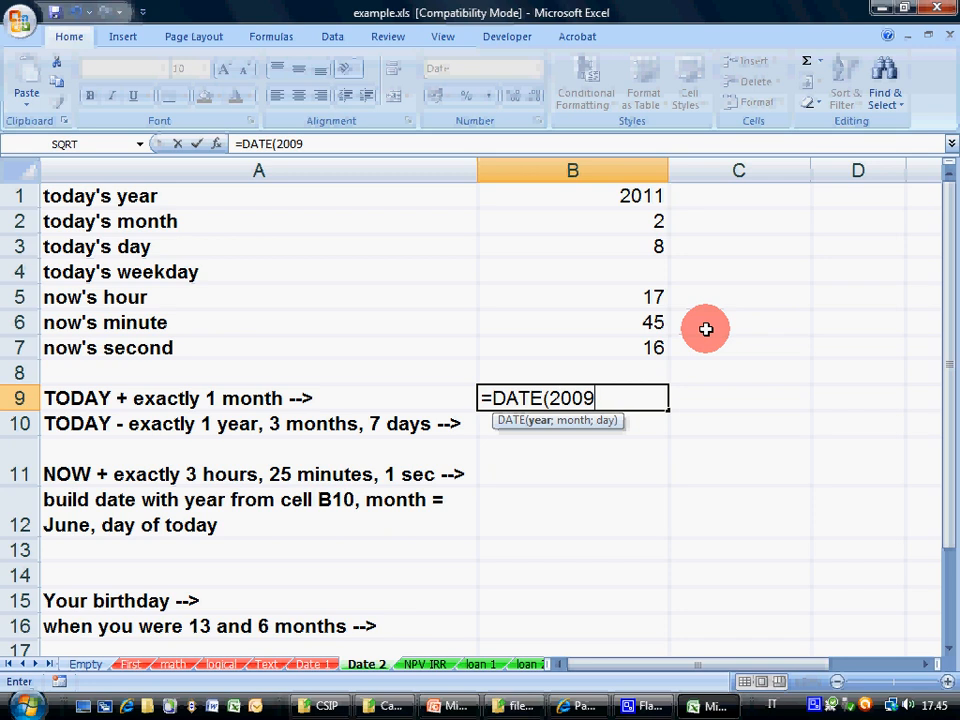
pyautogui.write(';12;')
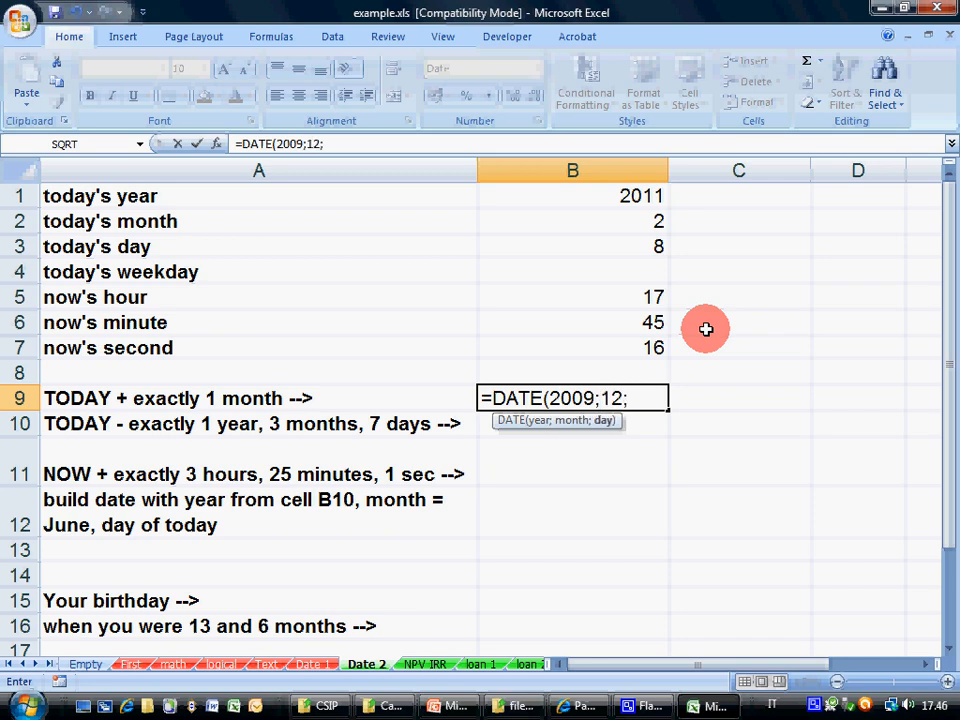
pyautogui.write('10)')
pyautogui.press('Return')
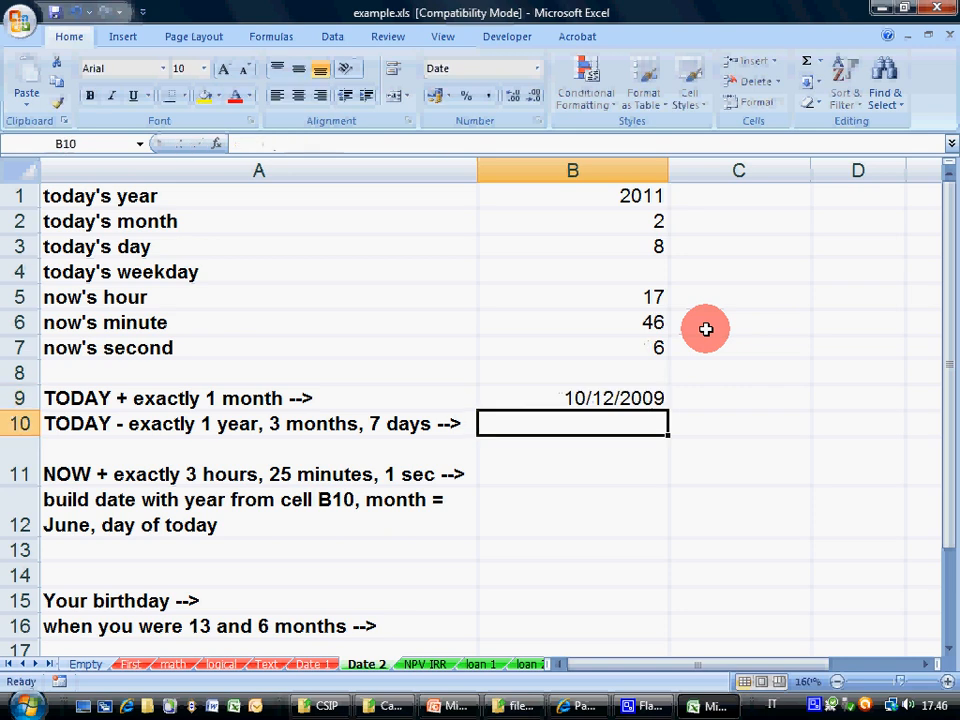
pyautogui.press('Up')
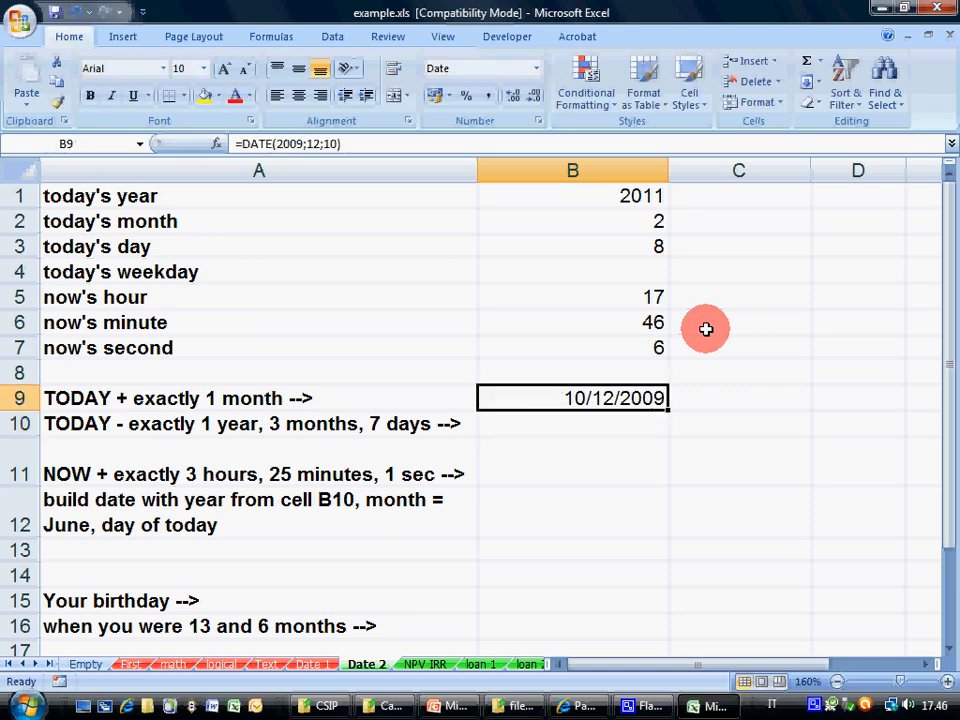
# Step: Reopen the formula in B9 and remove its fixed arguments, keeping only =DATE(
pyautogui.click(413, 155)
pyautogui.click(572, 399)
pyautogui.click(655, 398)
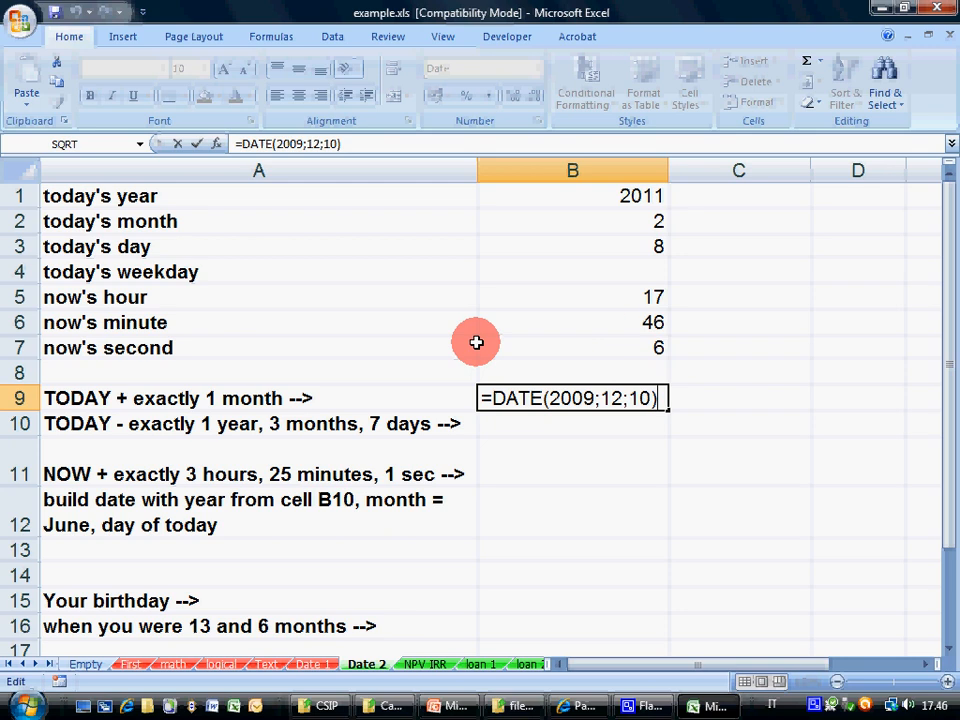
pyautogui.press('BackSpace')
pyautogui.press('BackSpace')
pyautogui.press('BackSpace')
pyautogui.press('BackSpace')
pyautogui.press('BackSpace')
pyautogui.press('BackSpace')
pyautogui.press('BackSpace')
pyautogui.press('BackSpace')
pyautogui.press('BackSpace')
pyautogui.press('BackSpace')
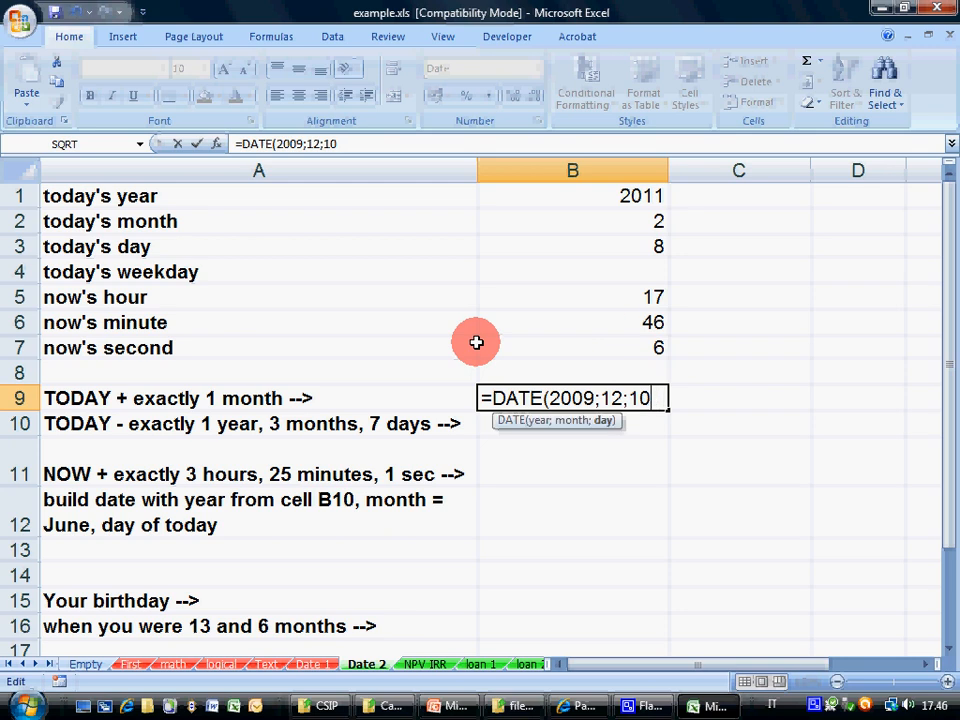
pyautogui.press('BackSpace')
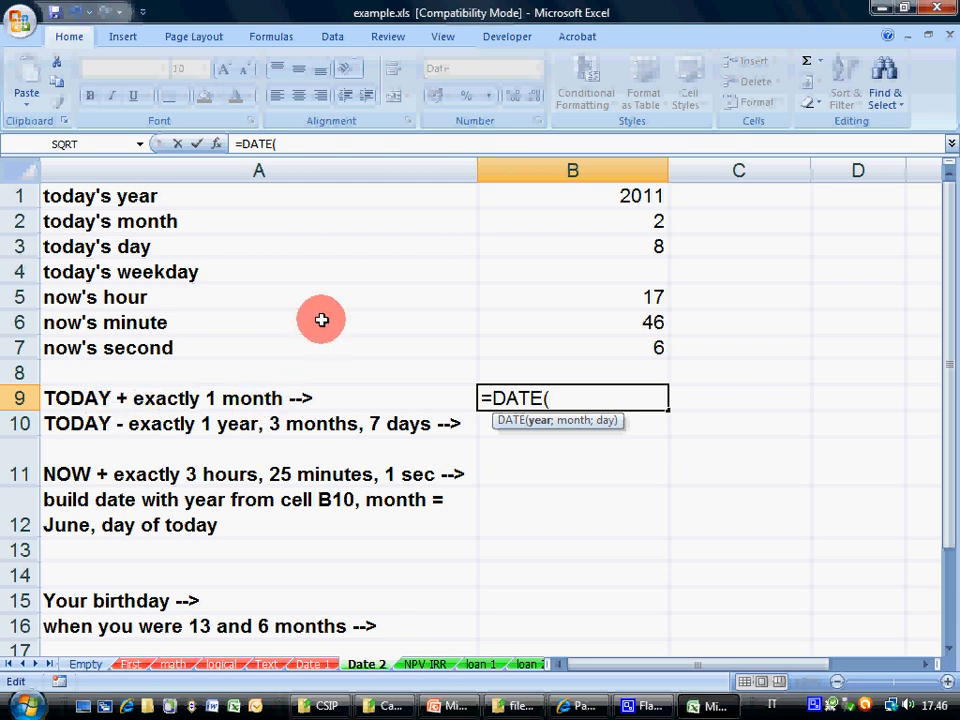
# Step: Add YEAR(TODAY()) as the year argument of the DATE formula in B9
pyautogui.write('YEA')
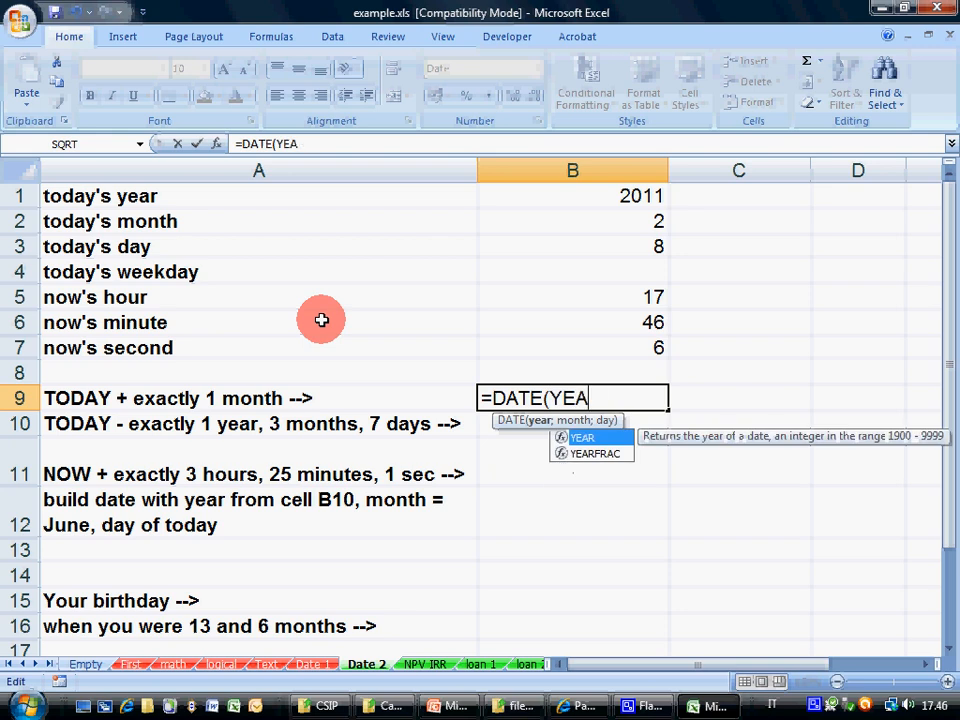
pyautogui.write('R(T')
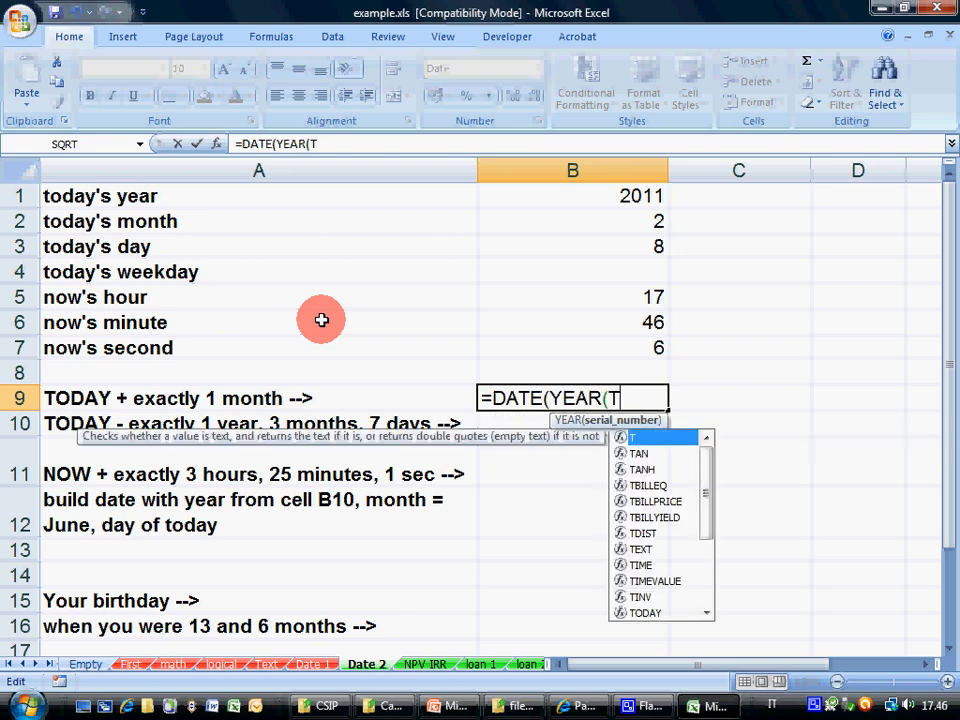
pyautogui.write('ODAY())')
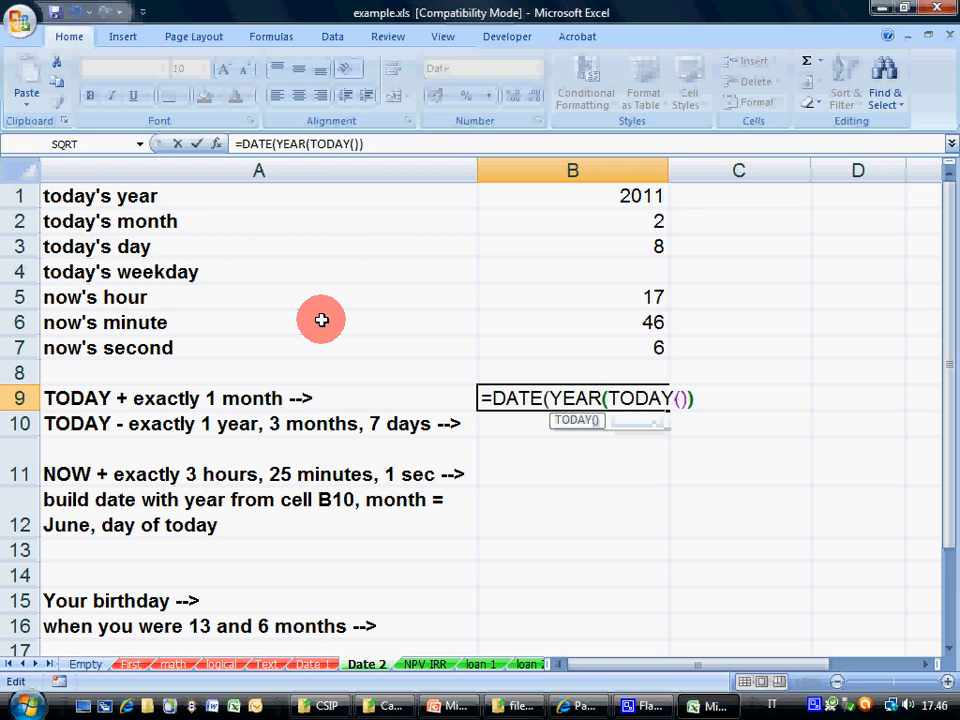
pyautogui.moveTo(548, 398); pyautogui.dragTo(713, 397)
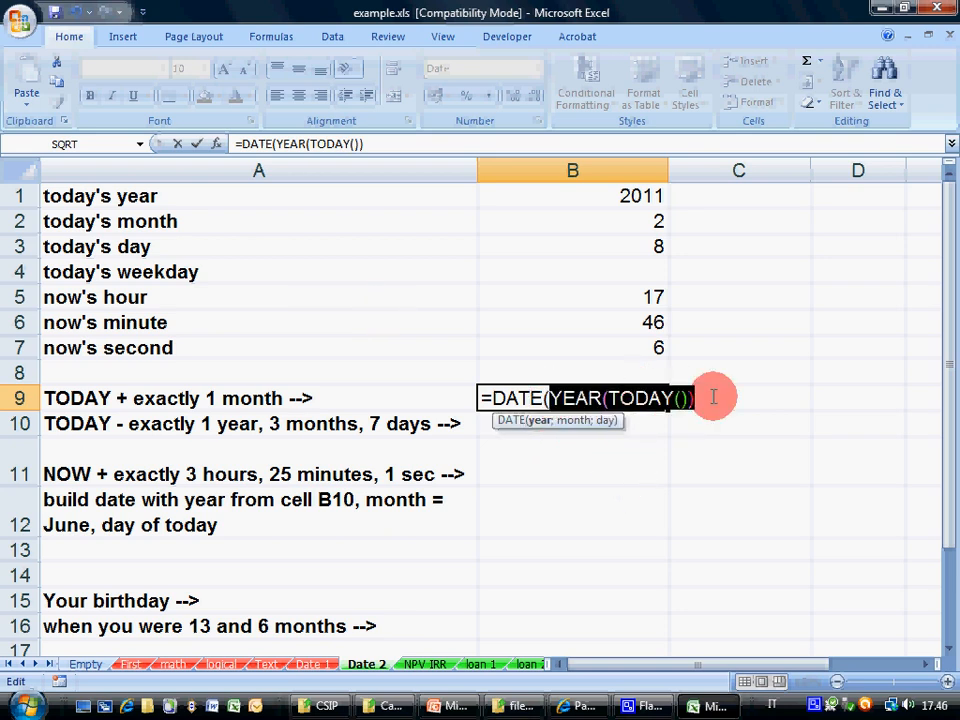
pyautogui.click(704, 397)
# Step: Add MONTH(TODAY())+1 as the month argument of the DATE formula in B9, separated by a semicolon
pyautogui.write(';')
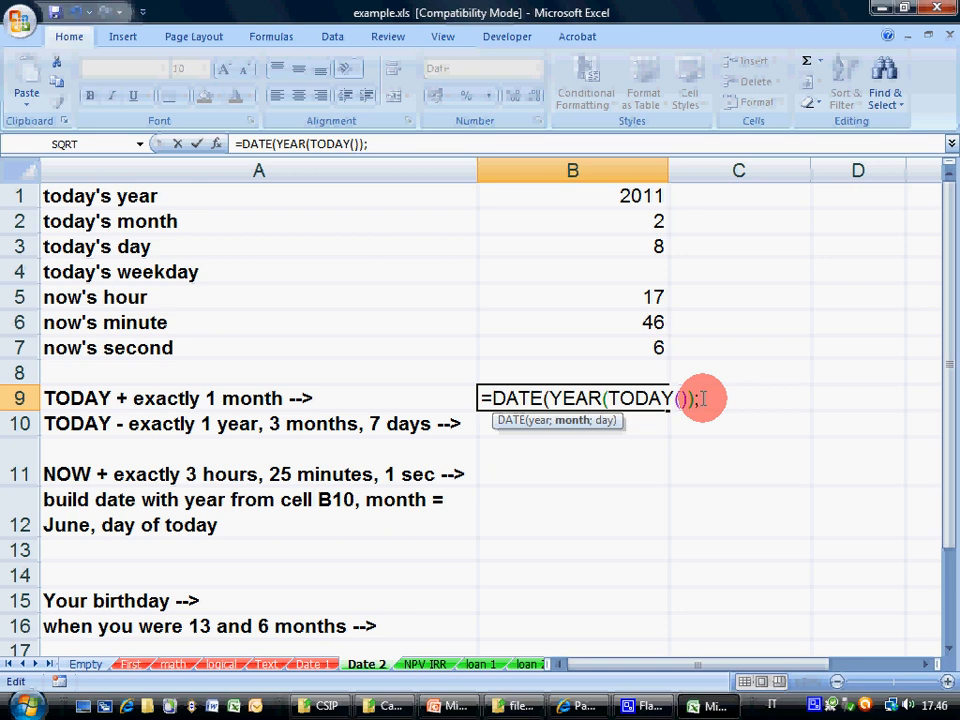
pyautogui.write('MONTH(')
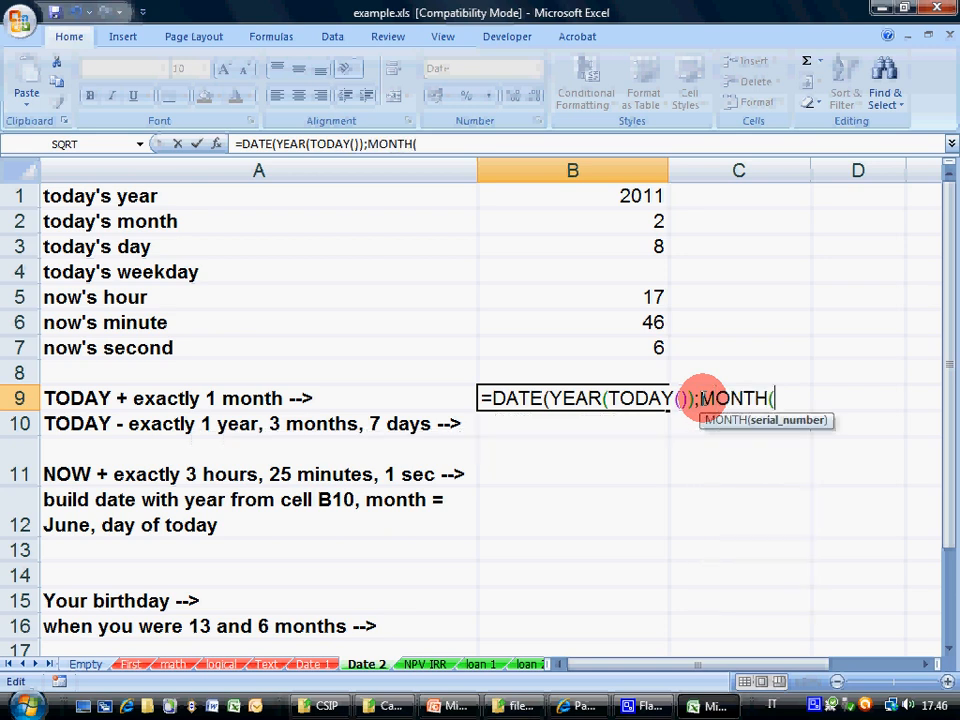
pyautogui.write('TODAY()')
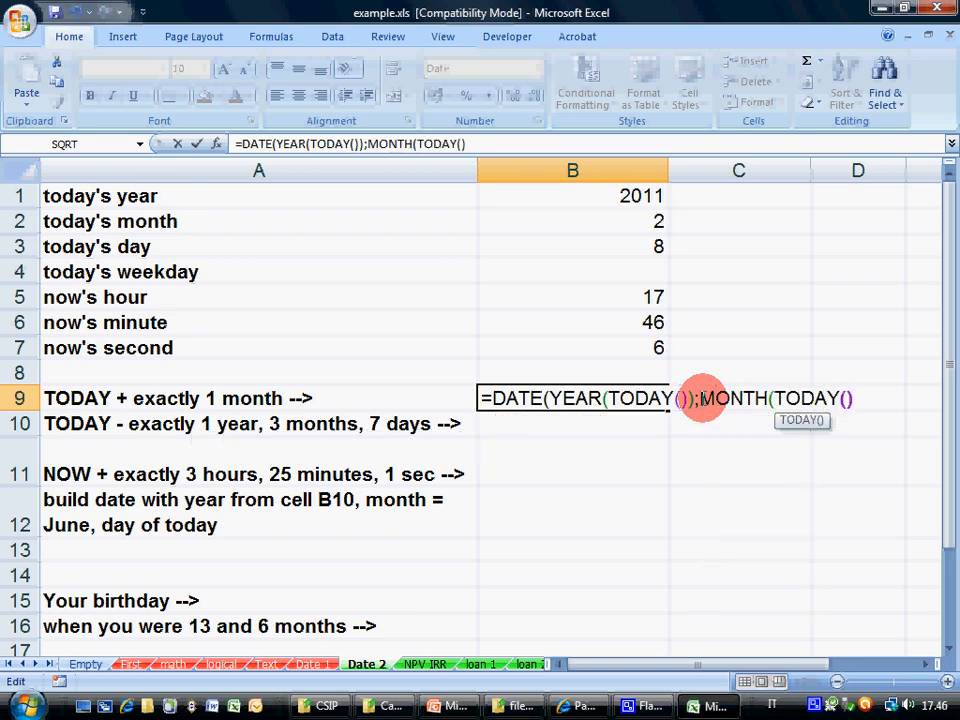
pyautogui.write(')')
pyautogui.moveTo(704, 396); pyautogui.dragTo(860, 398)
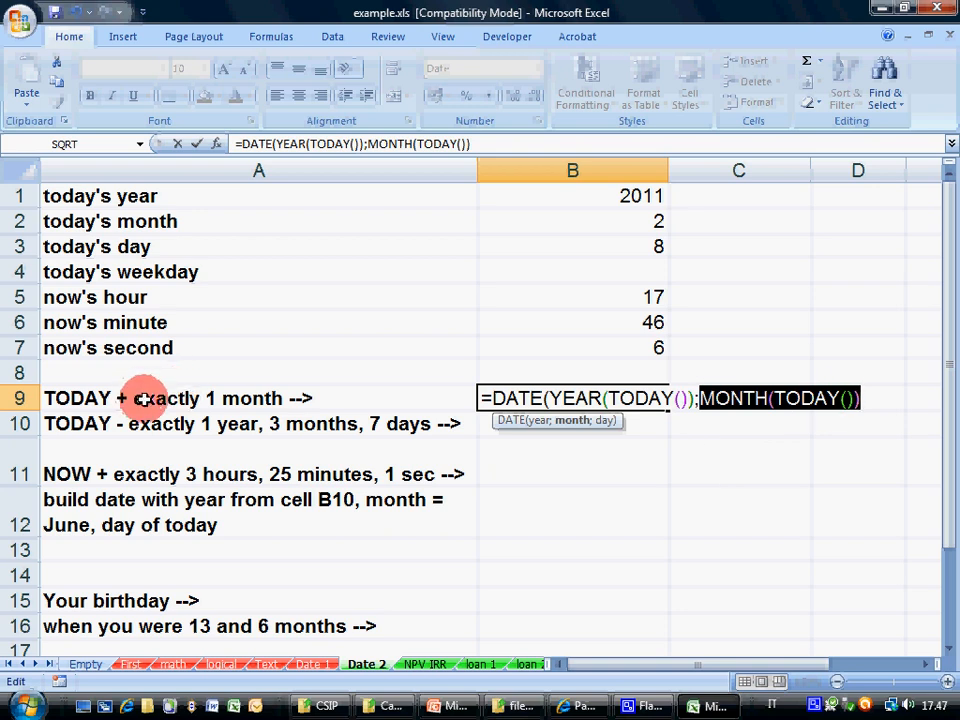
pyautogui.click(864, 398)
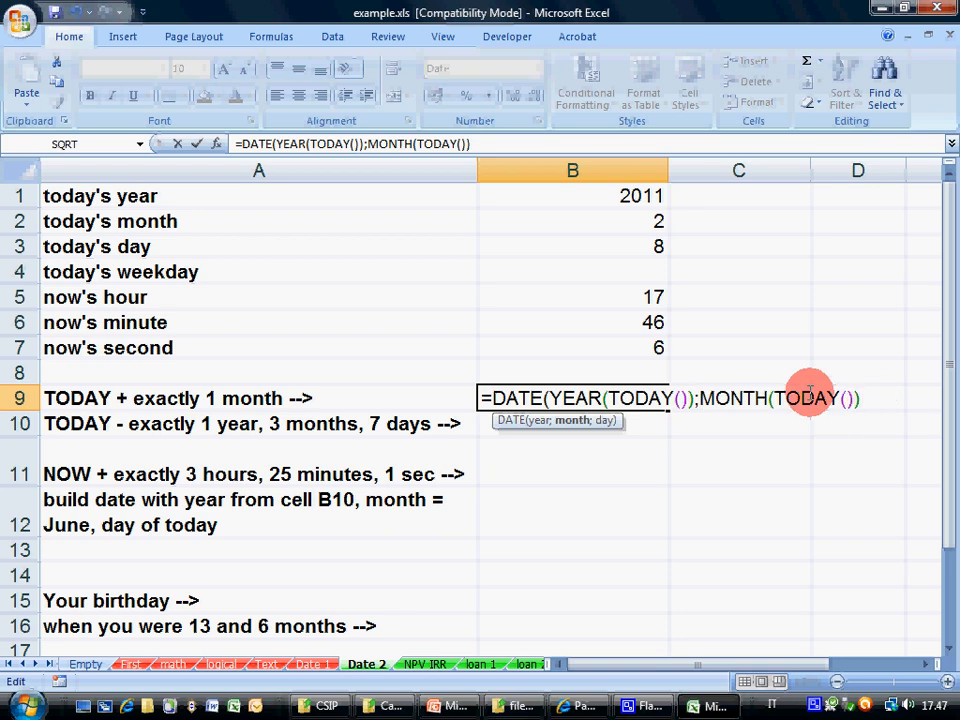
pyautogui.write('+1')
# Step: Add DAY(TODAY()) as the day argument of the DATE formula in B9, close and confirm the formula, and reselect the cell
pyautogui.write(';')
pyautogui.write('DAY(')
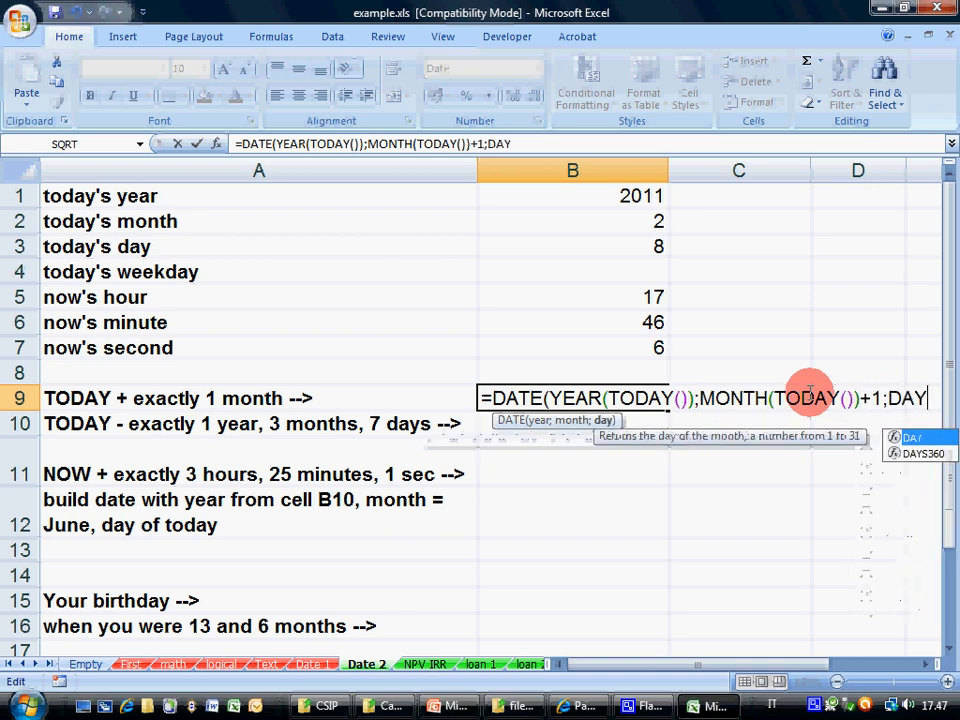
pyautogui.write('TODAY())')
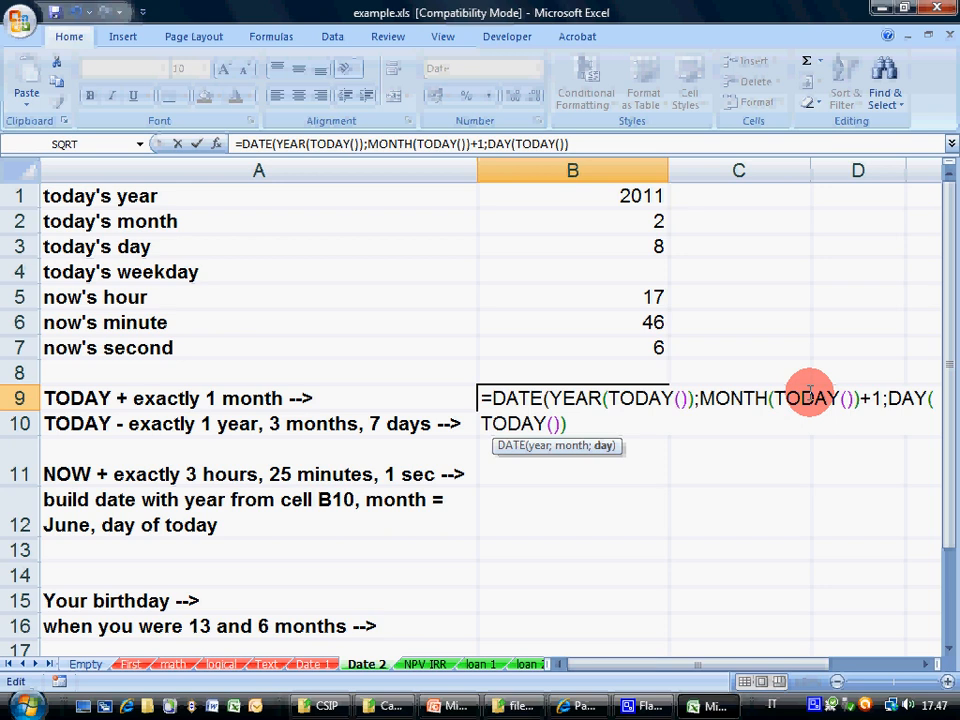
pyautogui.write(')')
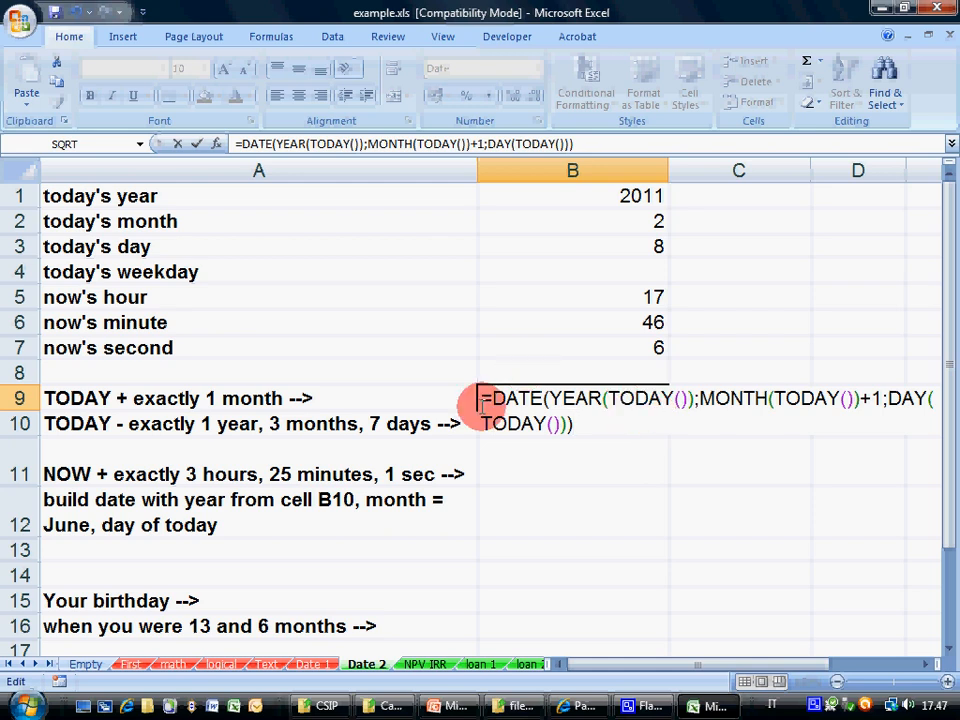
pyautogui.moveTo(560, 431); pyautogui.dragTo(547, 430)
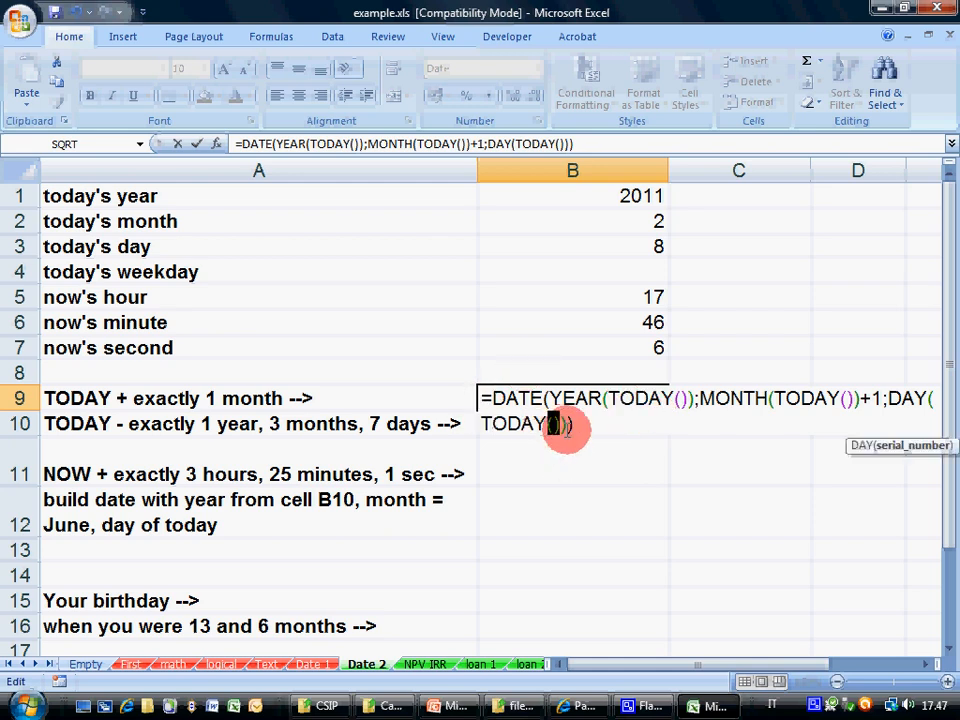
pyautogui.click(587, 425)
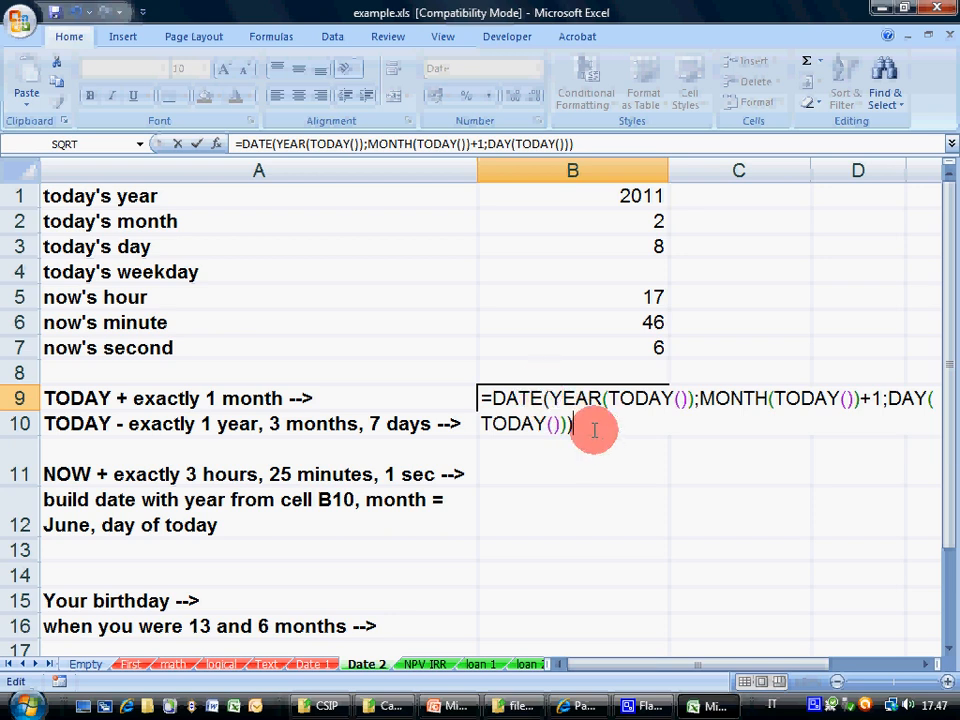
pyautogui.press('Return')
pyautogui.press('Up')
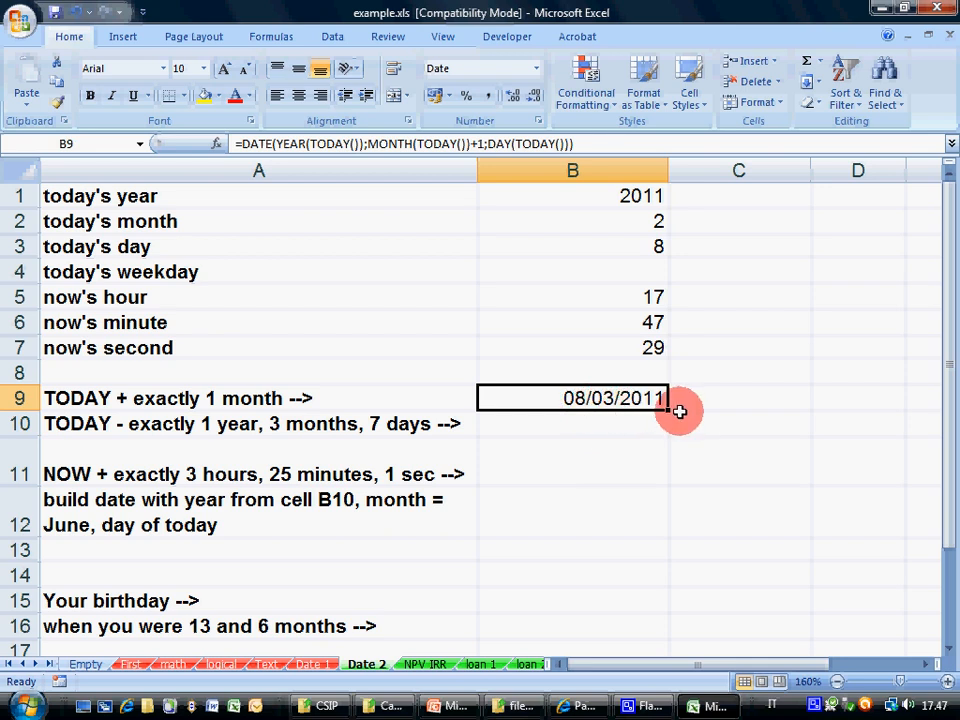
# Step: Reopen the formula in B9 and change its month argument to MONTH(TODAY())-1
pyautogui.click(360, 144)
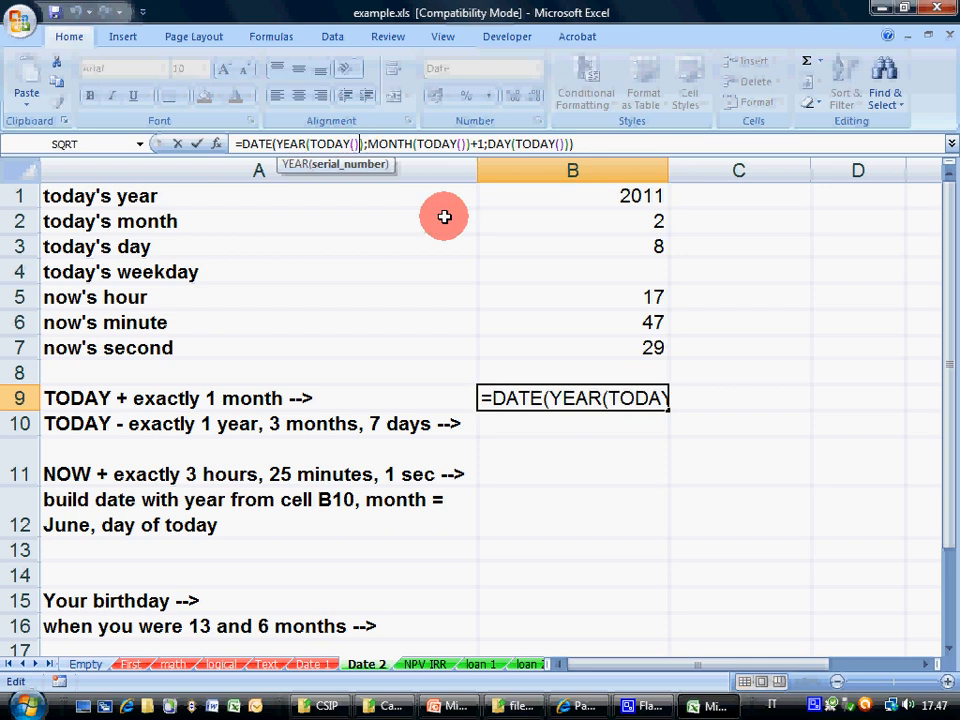
pyautogui.click(517, 396)
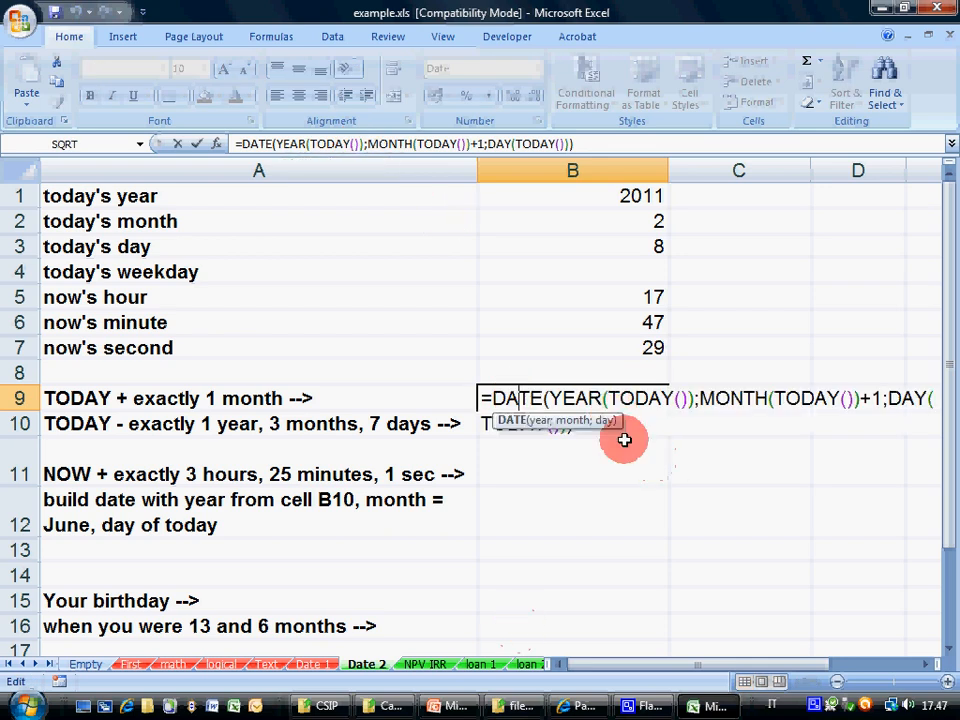
pyautogui.click(682, 400)
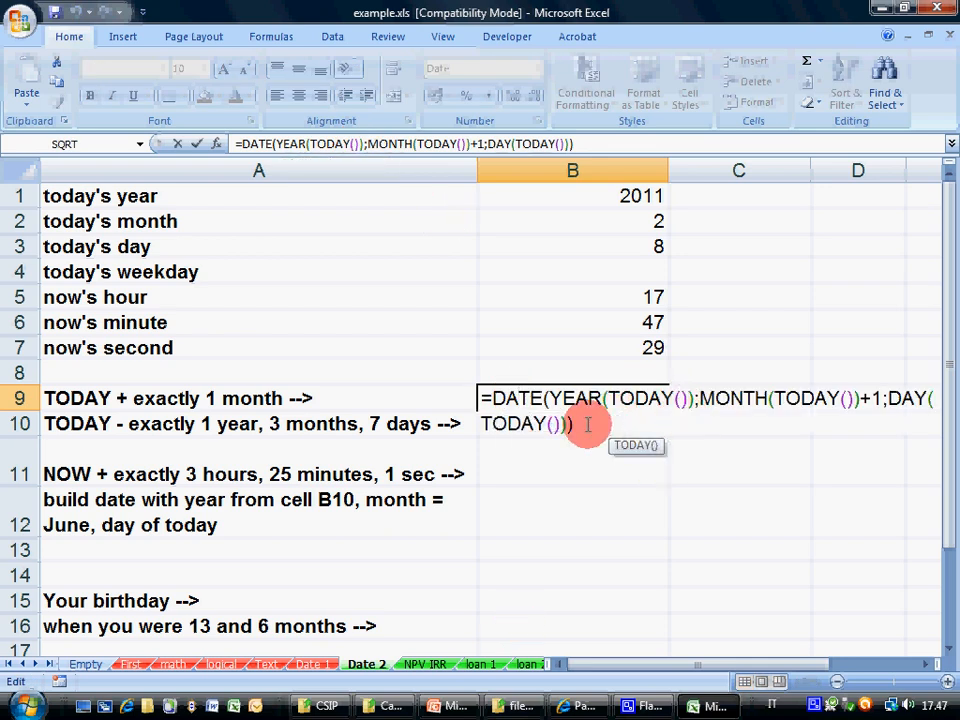
pyautogui.doubleClick(518, 398)
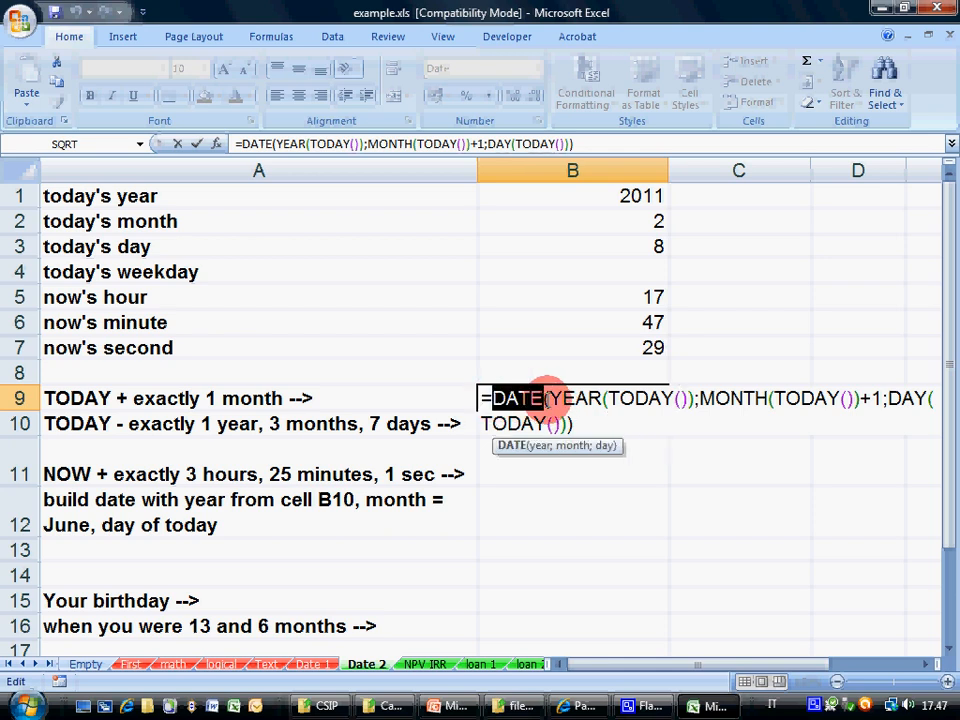
pyautogui.moveTo(554, 399); pyautogui.dragTo(580, 399)
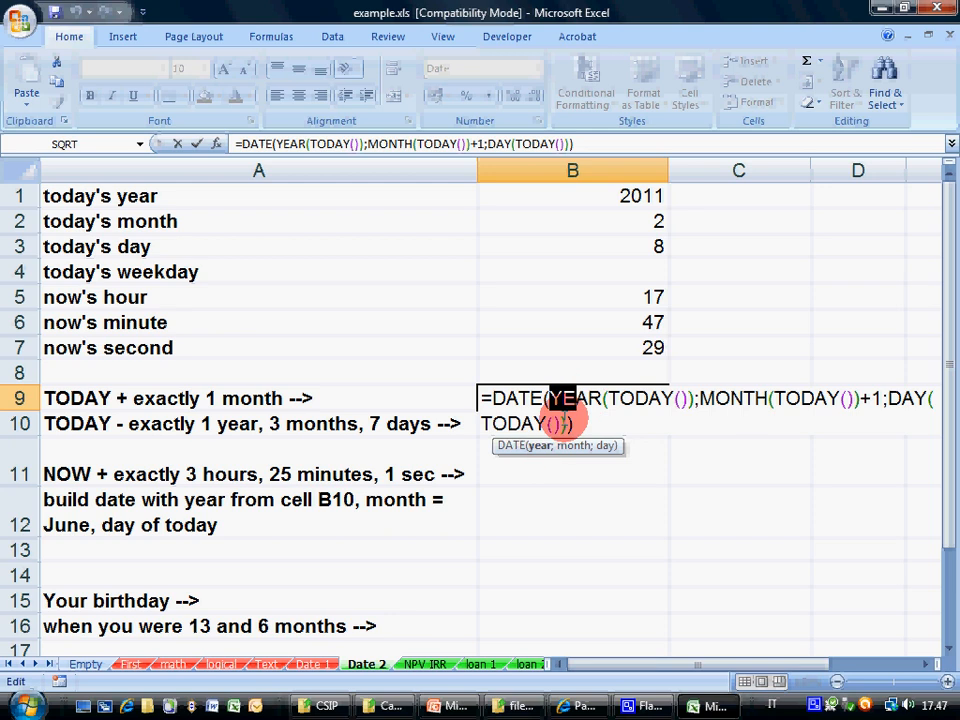
pyautogui.click(866, 399)
pyautogui.moveTo(866, 399); pyautogui.dragTo(880, 398)
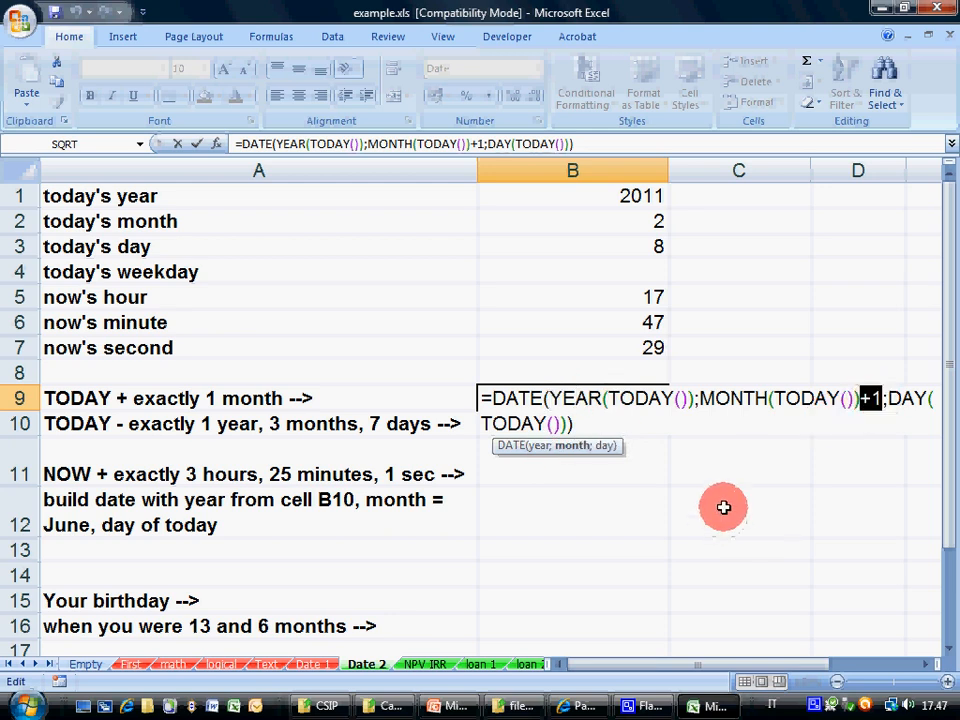
pyautogui.press('Left')
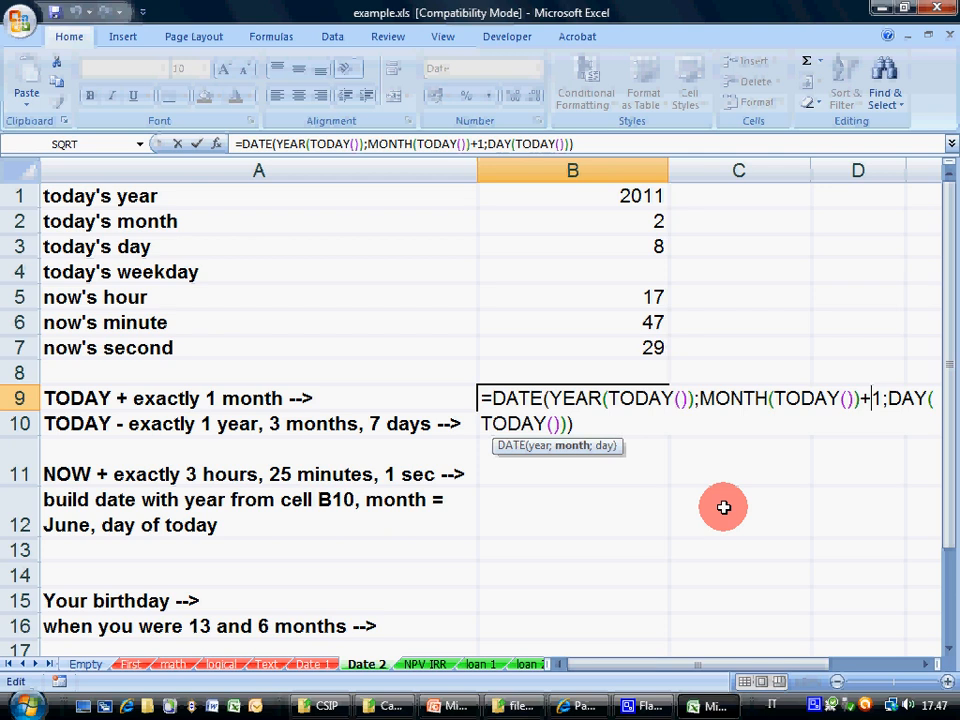
pyautogui.press('BackSpace')
pyautogui.write('-')
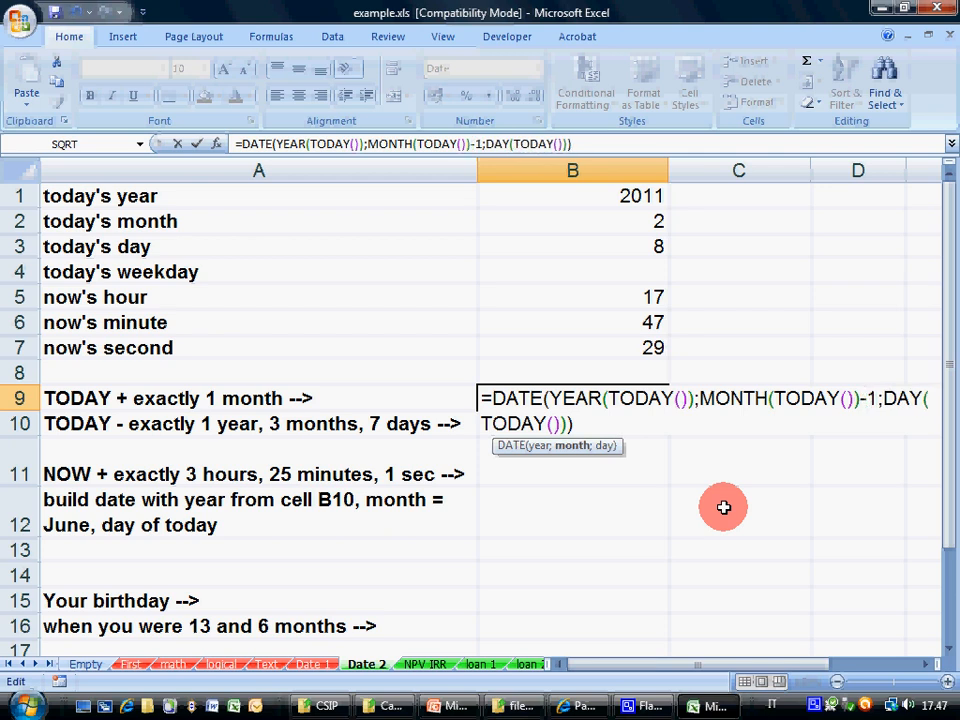
pyautogui.press('Return')
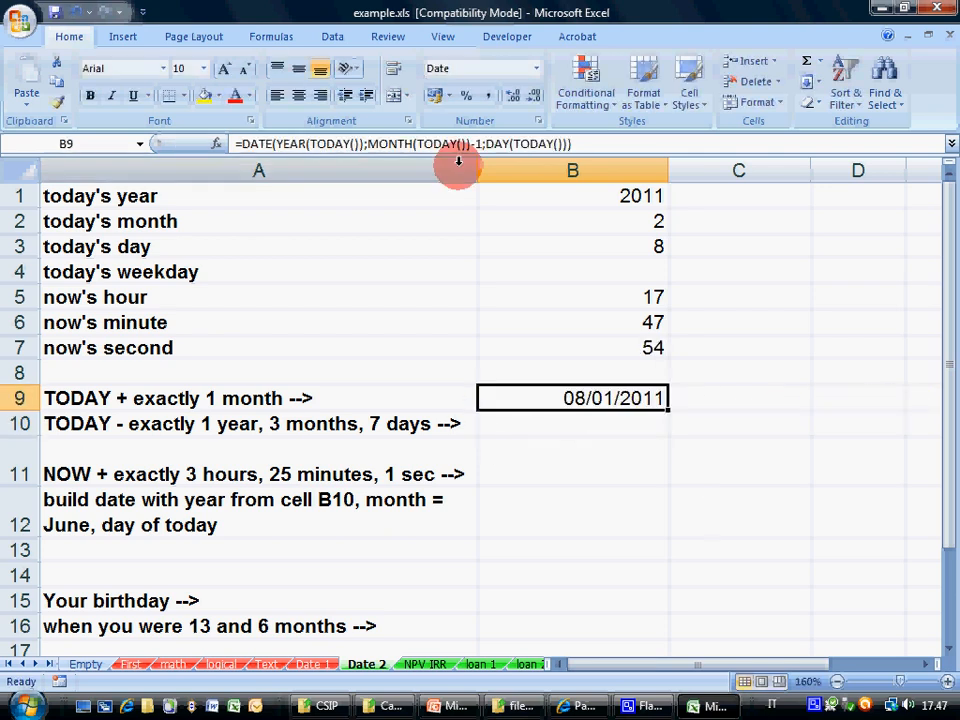
# Step: Set the month argument of the DATE formula in B9 to MONTH(TODAY())-20 and reselect the cell
pyautogui.doubleClick(620, 402)
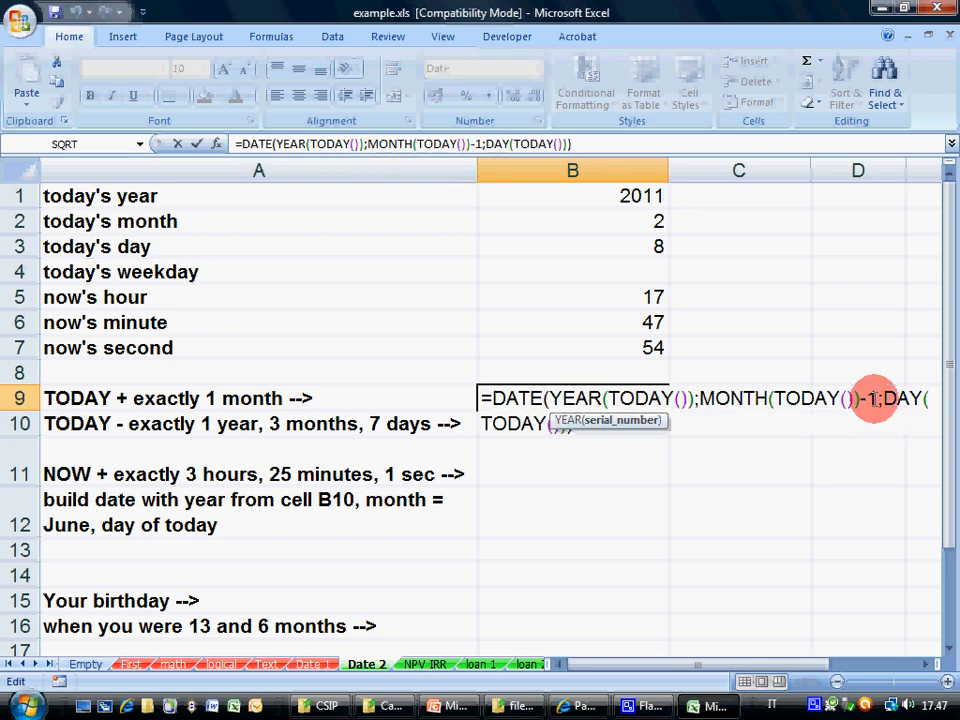
pyautogui.click(874, 400)
pyautogui.press('BackSpace')
pyautogui.write('20')
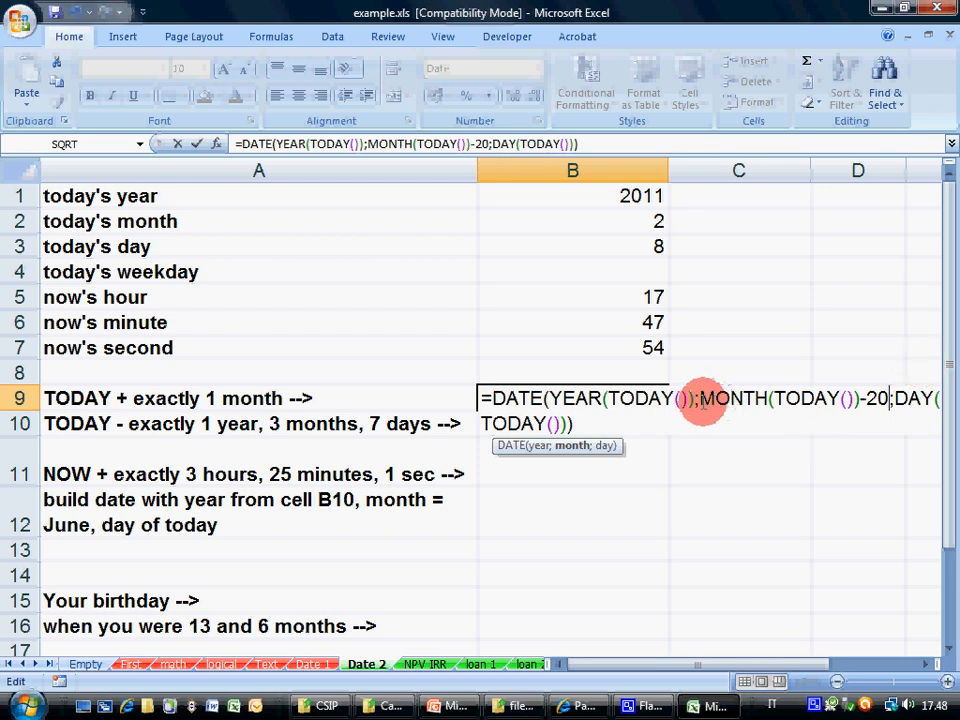
pyautogui.moveTo(699, 399); pyautogui.dragTo(888, 394)
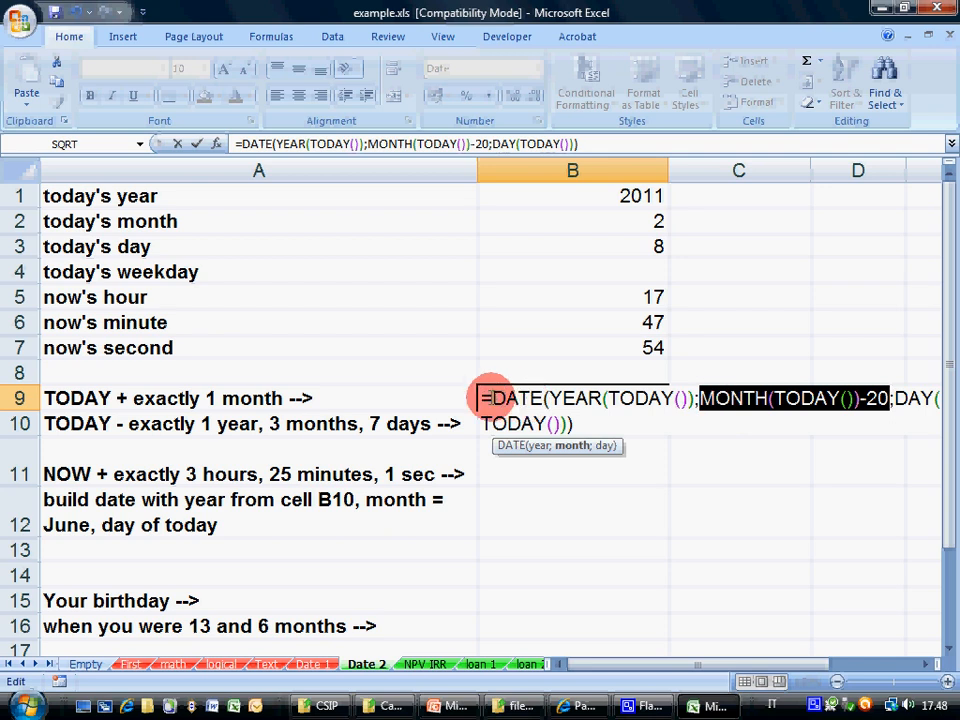
pyautogui.moveTo(492, 398); pyautogui.dragTo(537, 400)
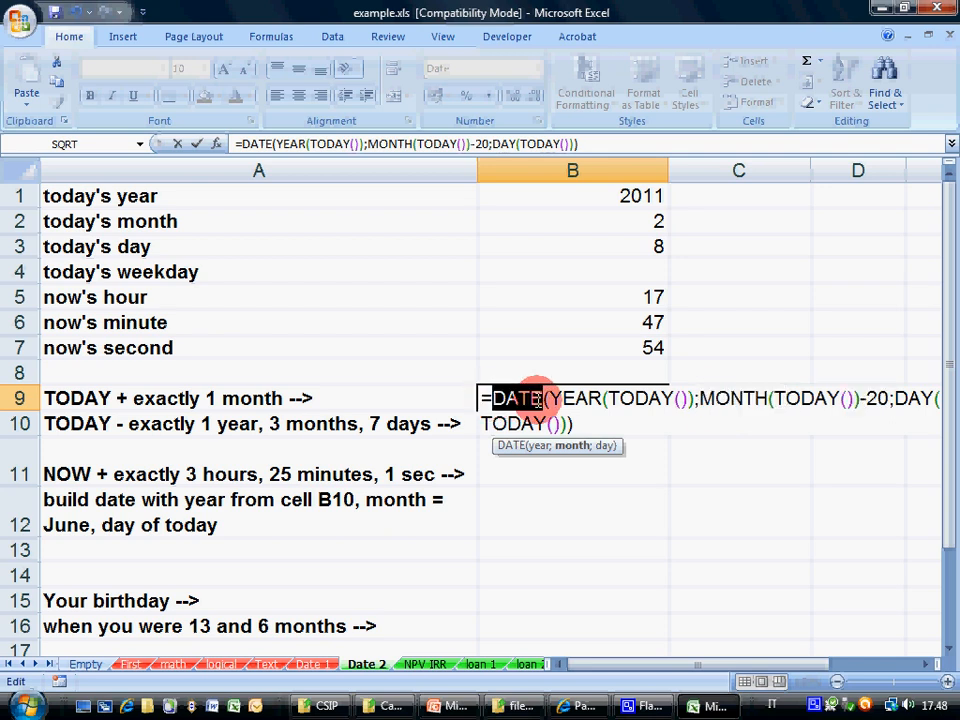
pyautogui.moveTo(700, 398); pyautogui.dragTo(887, 400)
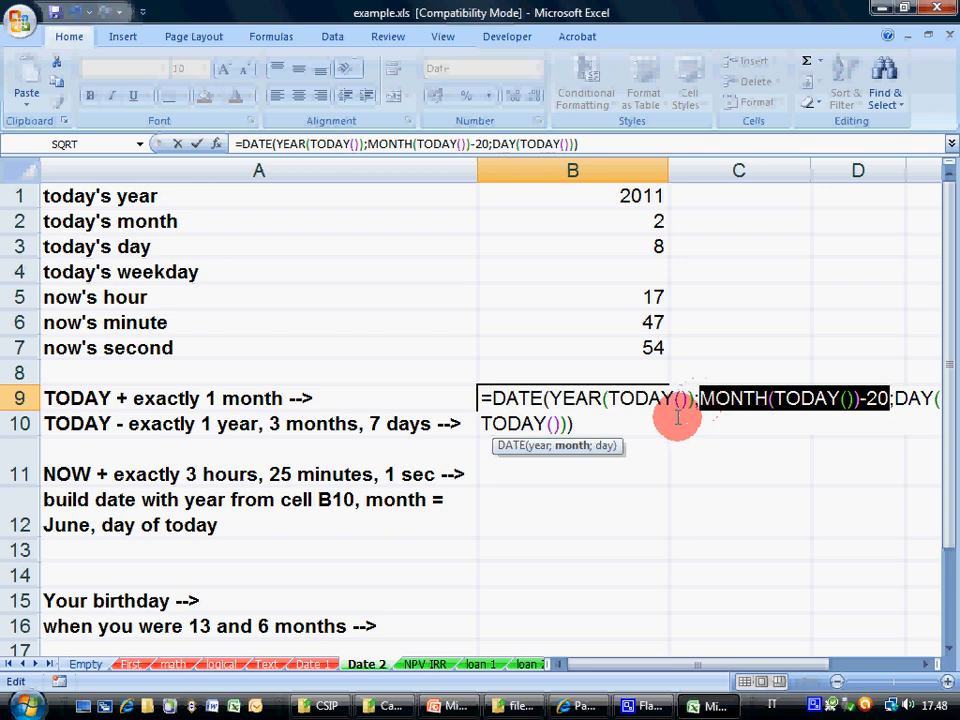
pyautogui.click(673, 418)
pyautogui.press('Return')
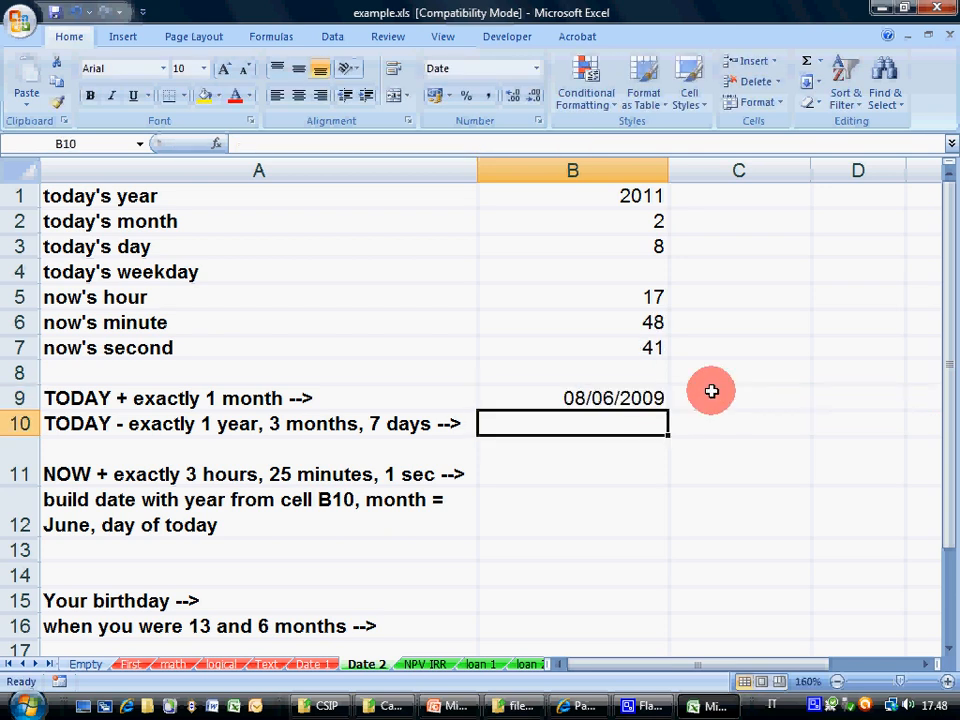
pyautogui.press('Up')
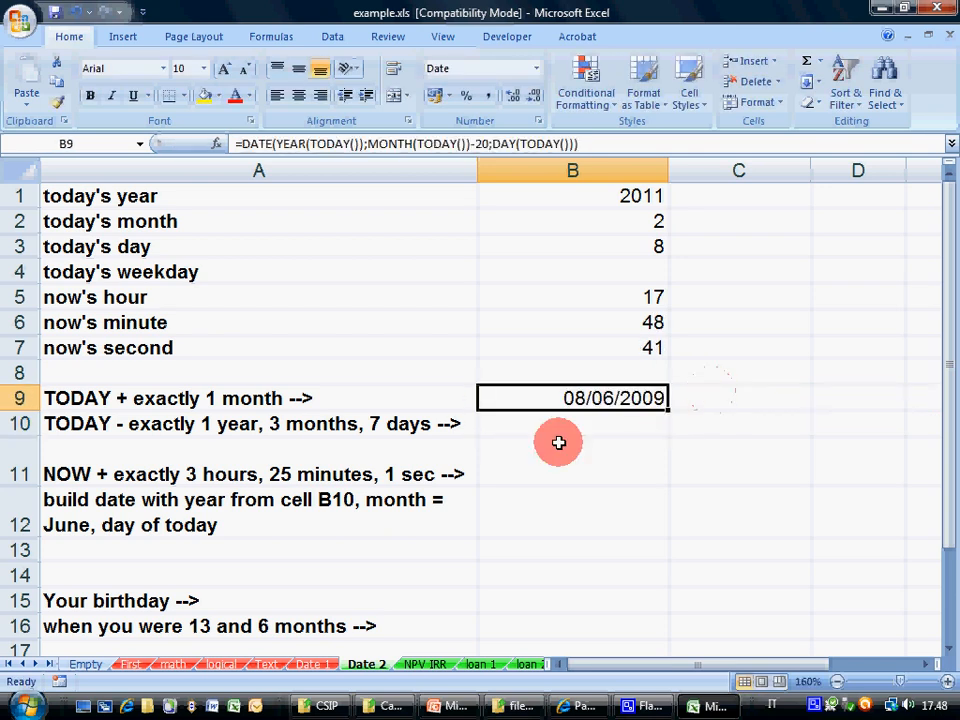
# Step: Change the month argument of the DATE formula in B9 to MONTH(TODAY())+20 and reselect the cell
pyautogui.click(515, 152)
pyautogui.click(580, 398)
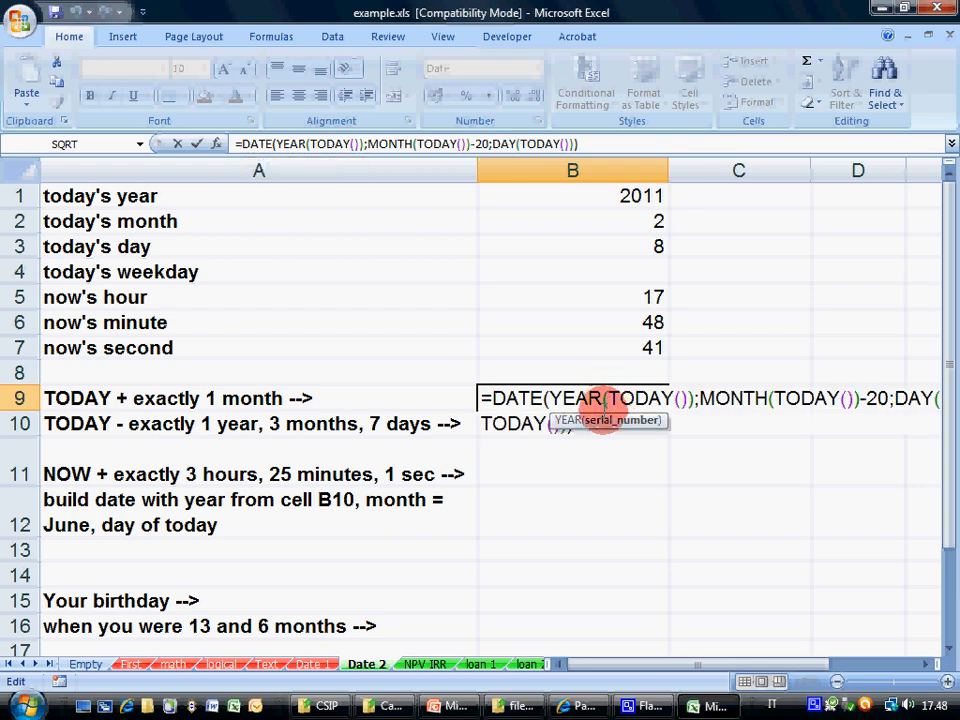
pyautogui.moveTo(552, 398); pyautogui.dragTo(690, 398)
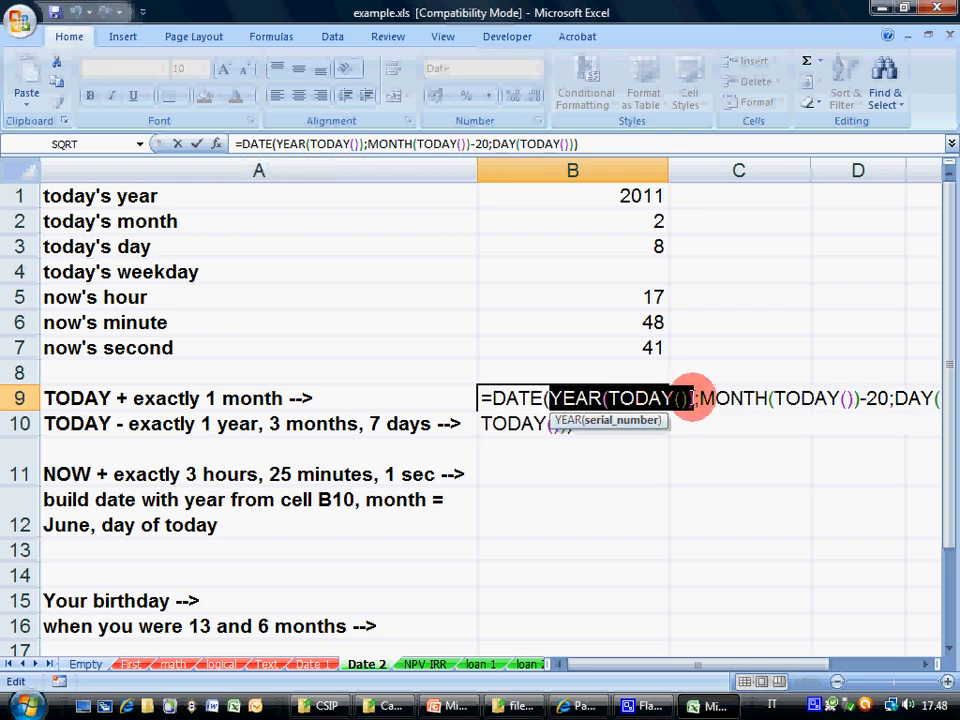
pyautogui.click(755, 398)
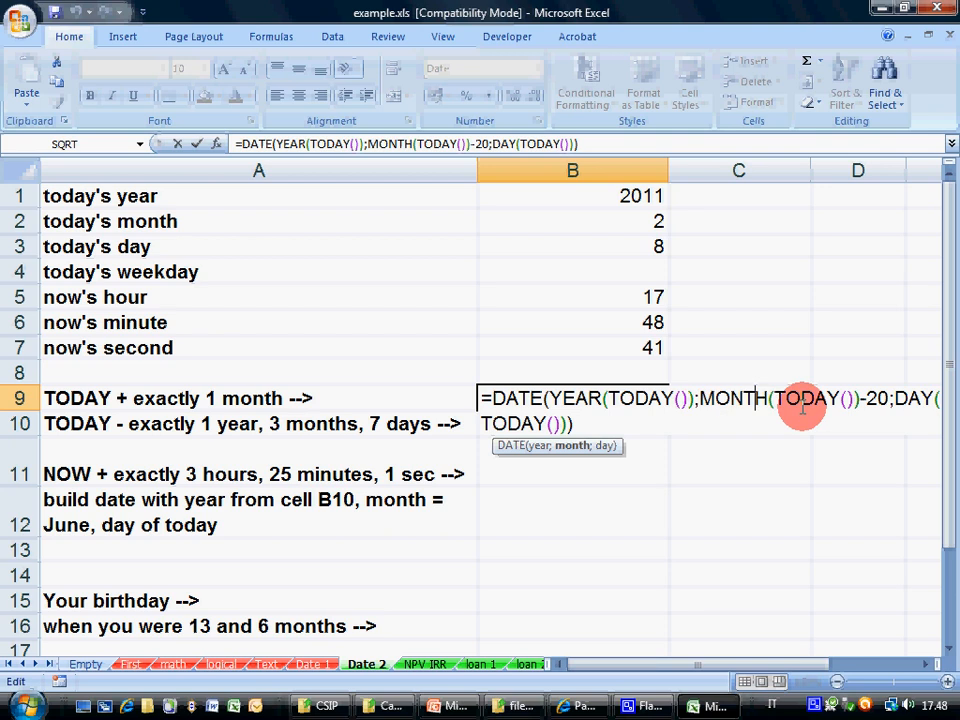
pyautogui.click(862, 398)
pyautogui.press('BackSpace')
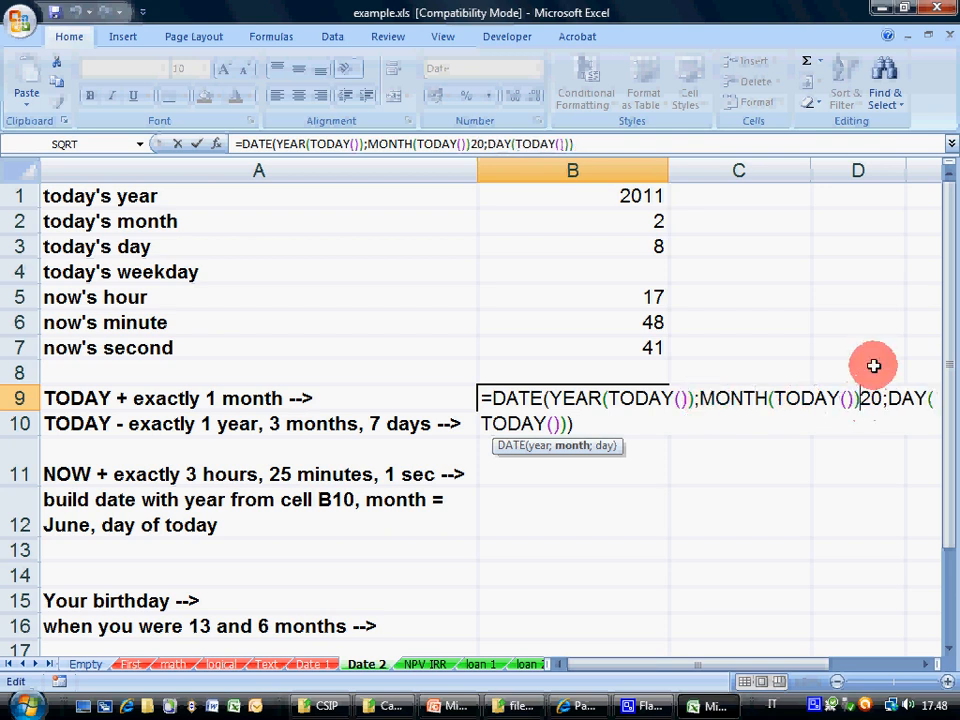
pyautogui.write('+')
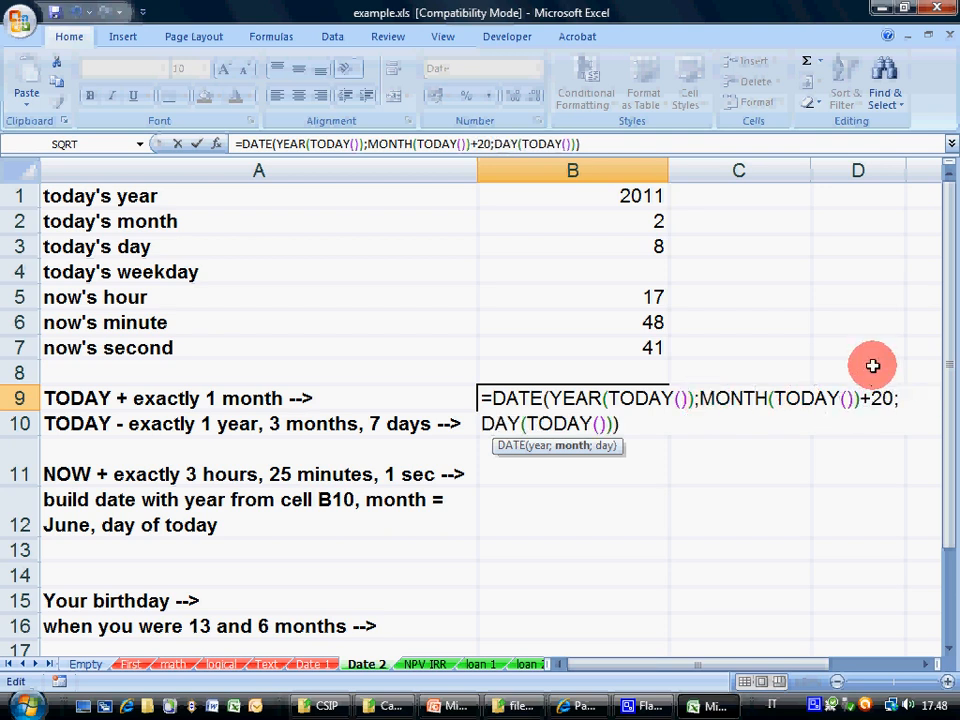
pyautogui.moveTo(700, 400); pyautogui.dragTo(893, 398)
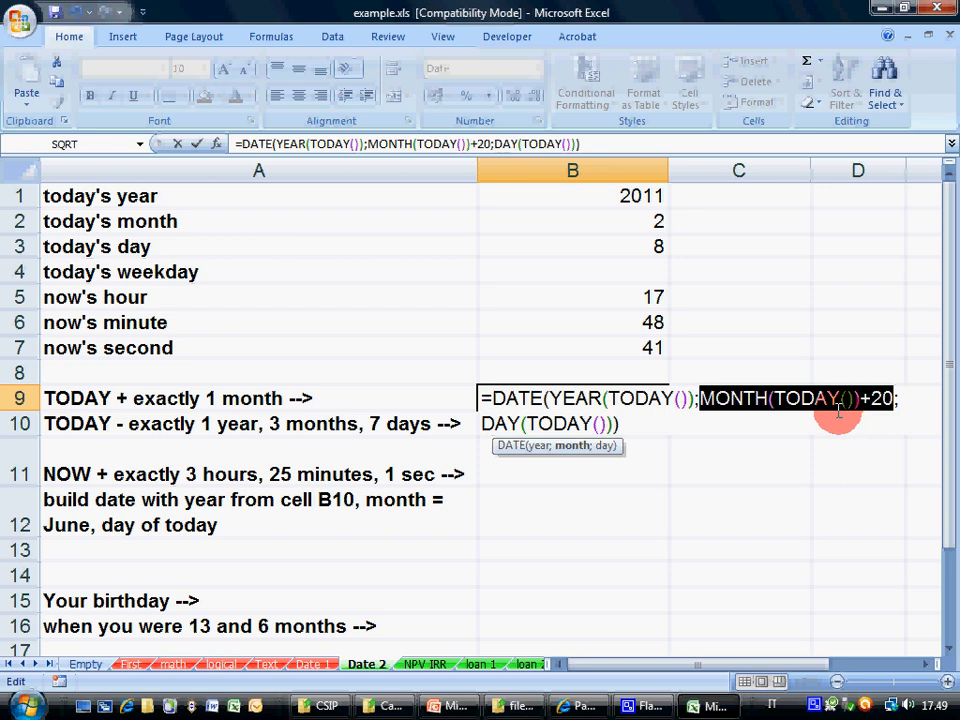
pyautogui.press('Return')
pyautogui.press('Up')
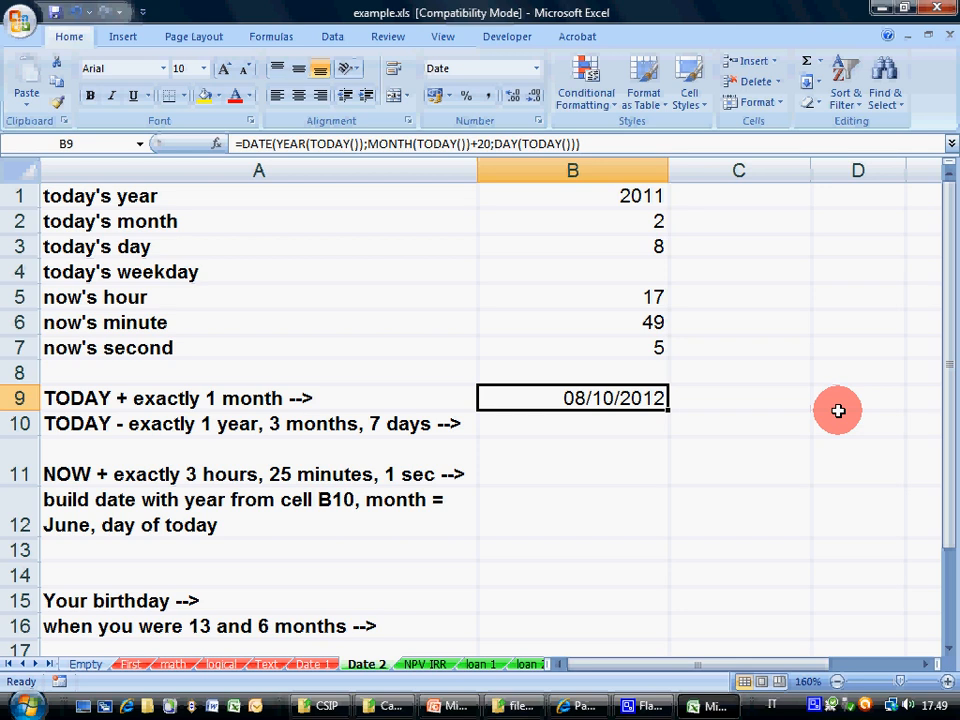
# Step: Reopen the formula in B9 to examine its year argument, and close it unchanged
pyautogui.click(606, 140)
pyautogui.doubleClick(621, 400)
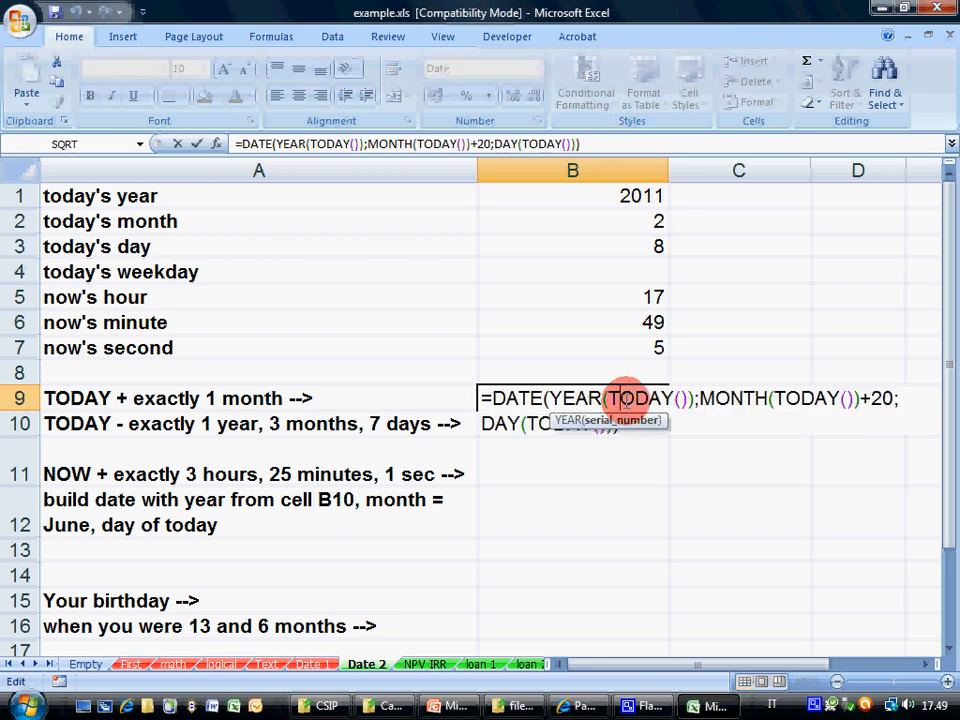
pyautogui.click(578, 396)
pyautogui.moveTo(578, 396); pyautogui.dragTo(691, 394)
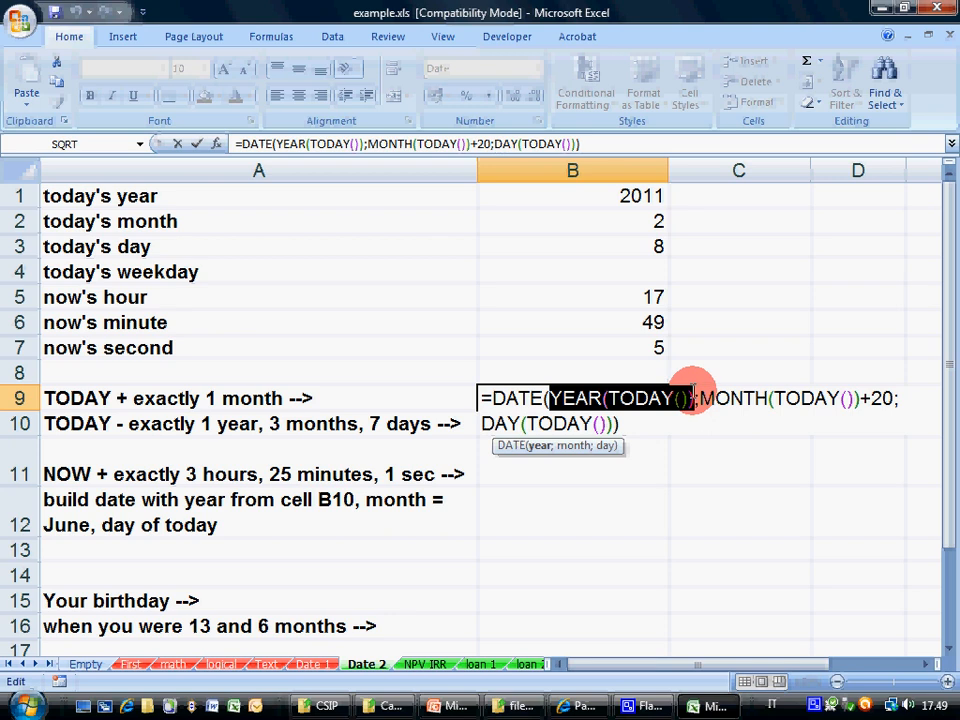
pyautogui.press('Return')
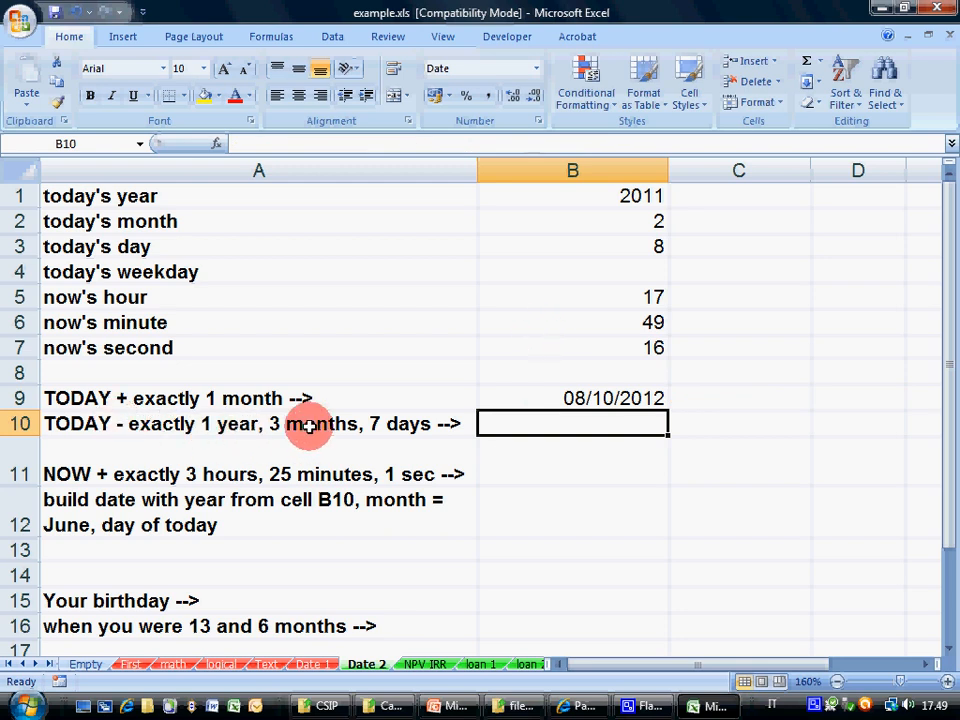
# Step: Start a DATE formula in B10 with YEAR(TODAY)-1 as its year argument
pyautogui.write('=DAT')
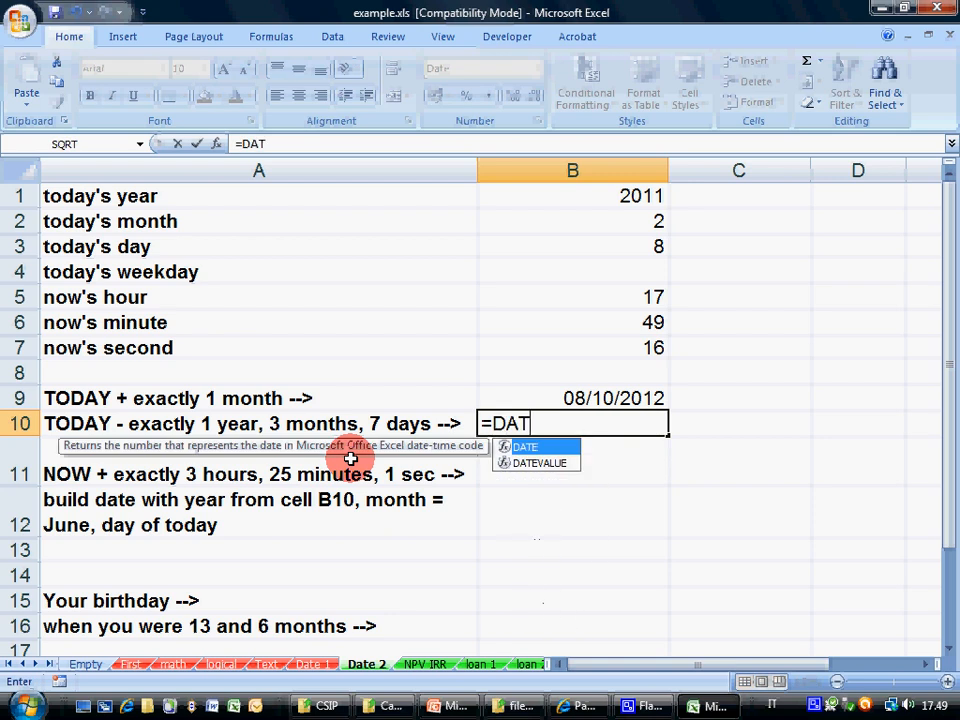
pyautogui.press('Tab')
pyautogui.write('TO')
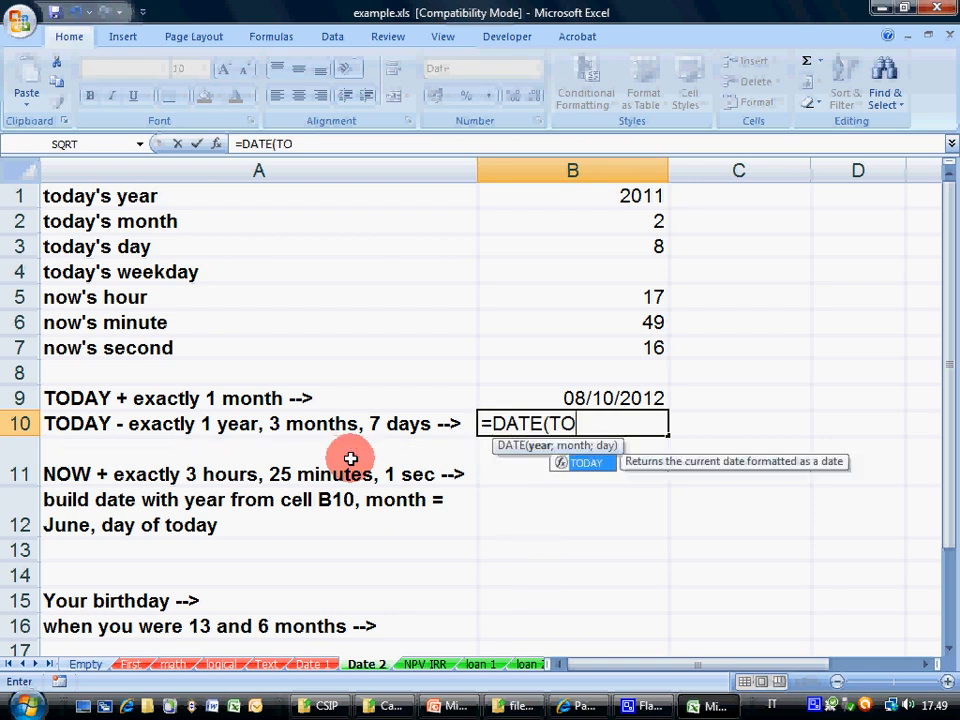
pyautogui.press('BackSpace')
pyautogui.press('BackSpace')
pyautogui.write('YEAR')
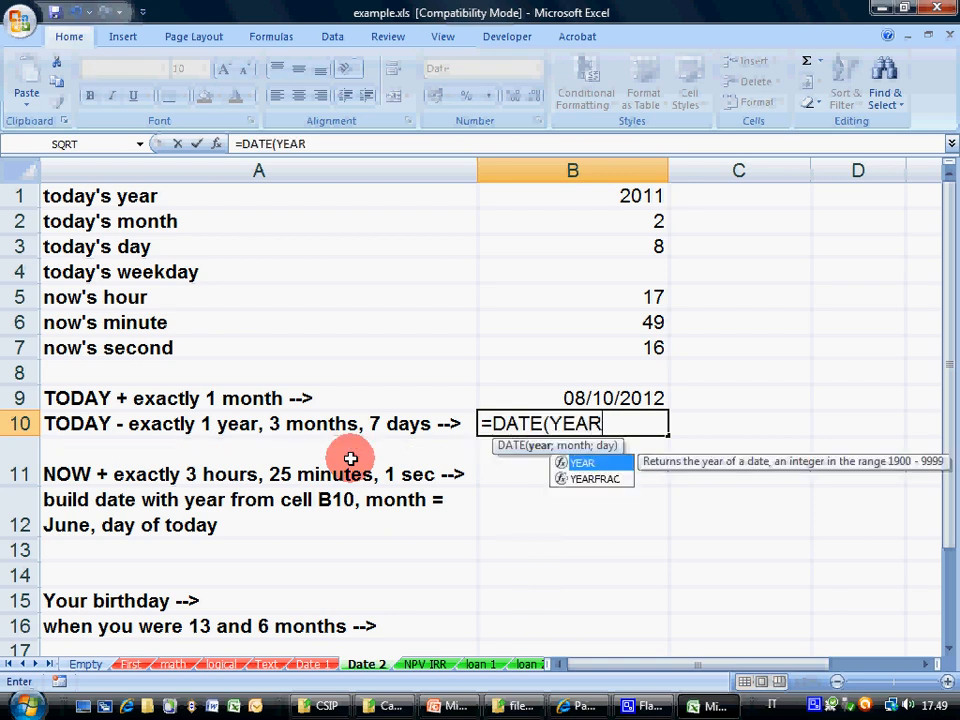
pyautogui.write('(TO')
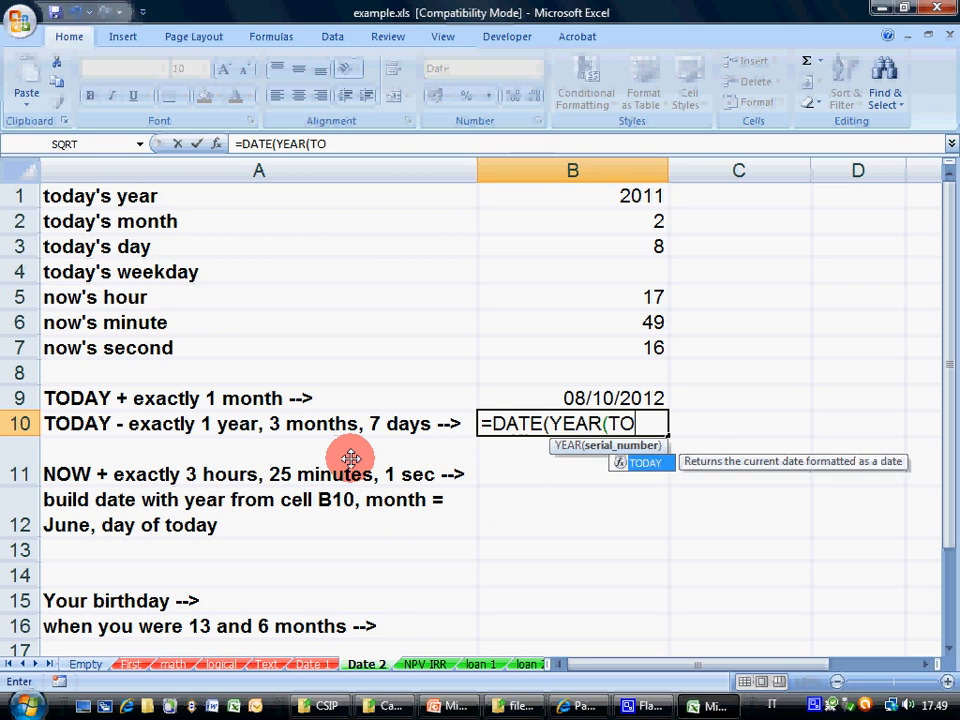
pyautogui.write('DAY)')
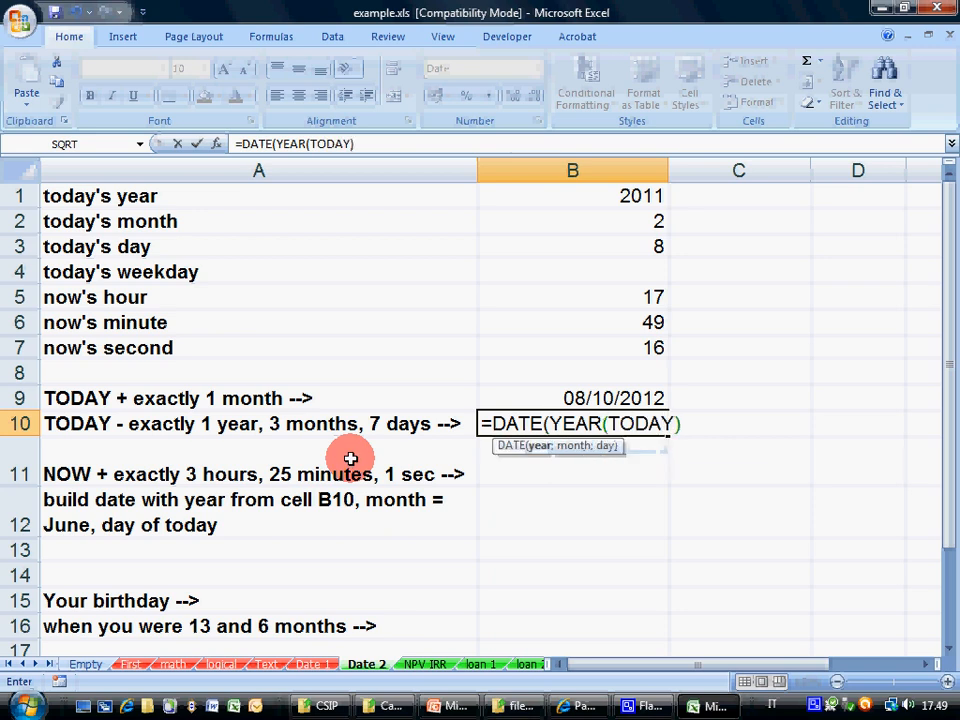
pyautogui.write('-1;')
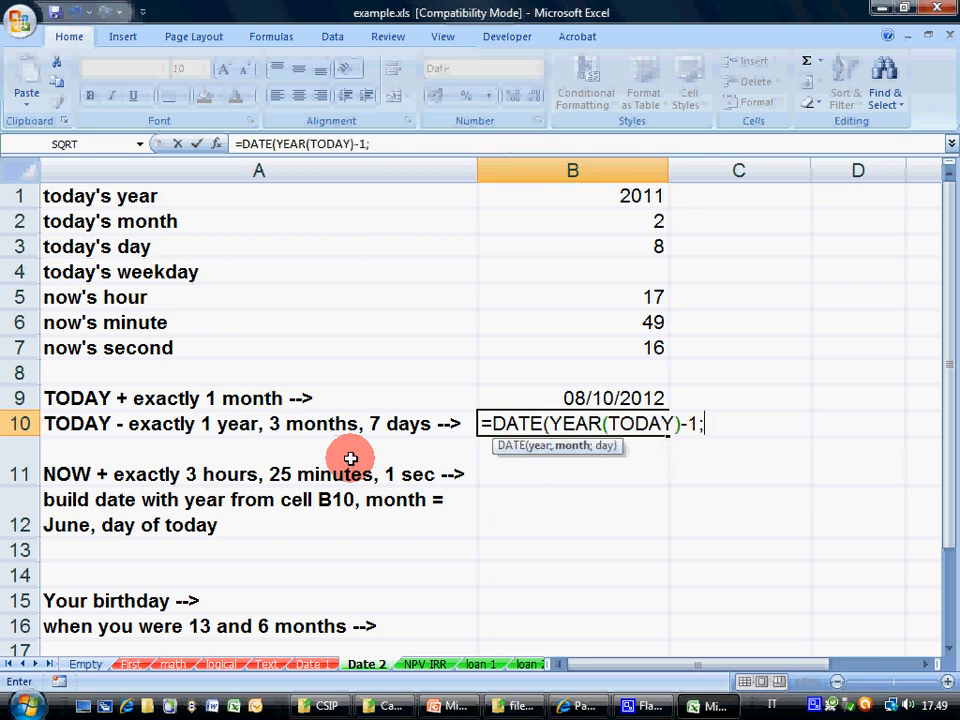
# Step: Add MONTH(TODAY)-3 as the month argument and DAY(TODAY()-7) as the day argument of the DATE formula in B10
pyautogui.write('MONTH(TODAY)')
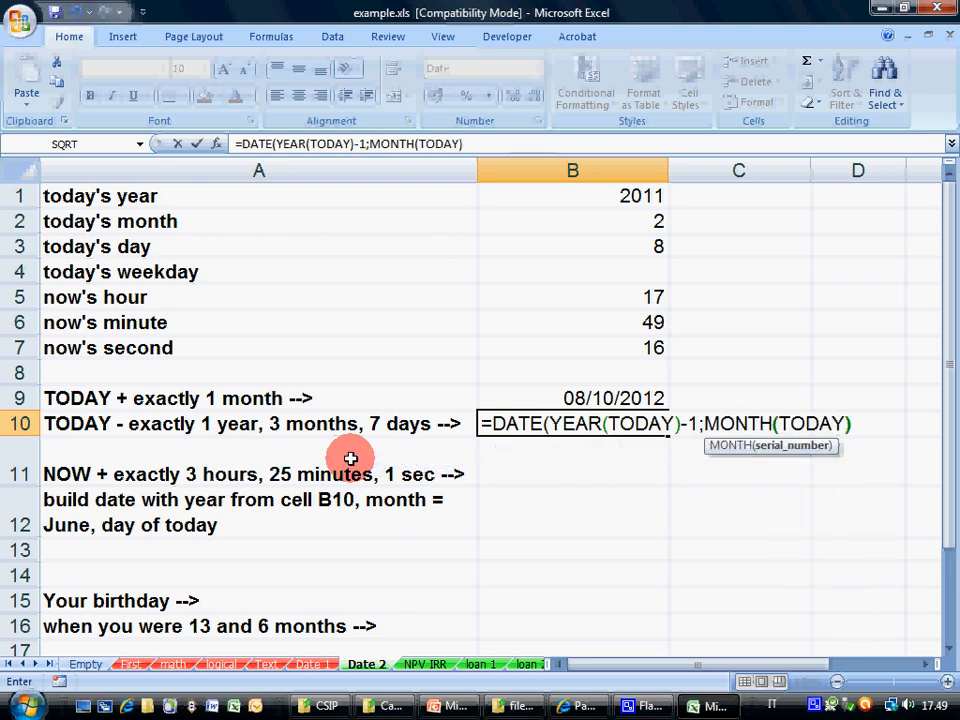
pyautogui.write('-3;')
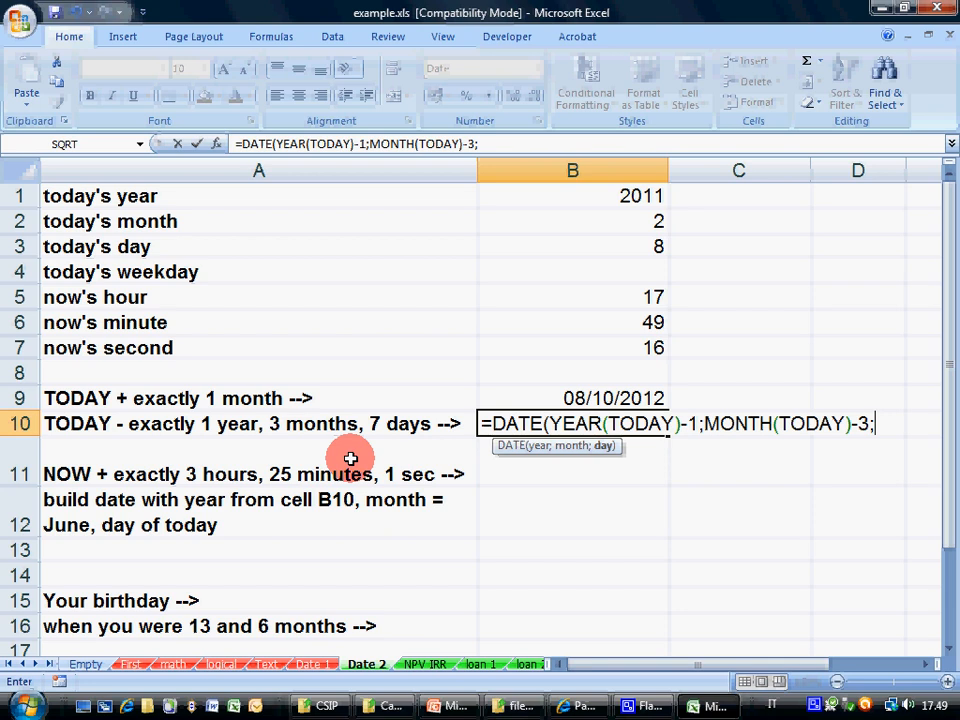
pyautogui.write('DAY')
pyautogui.write('(TODA')
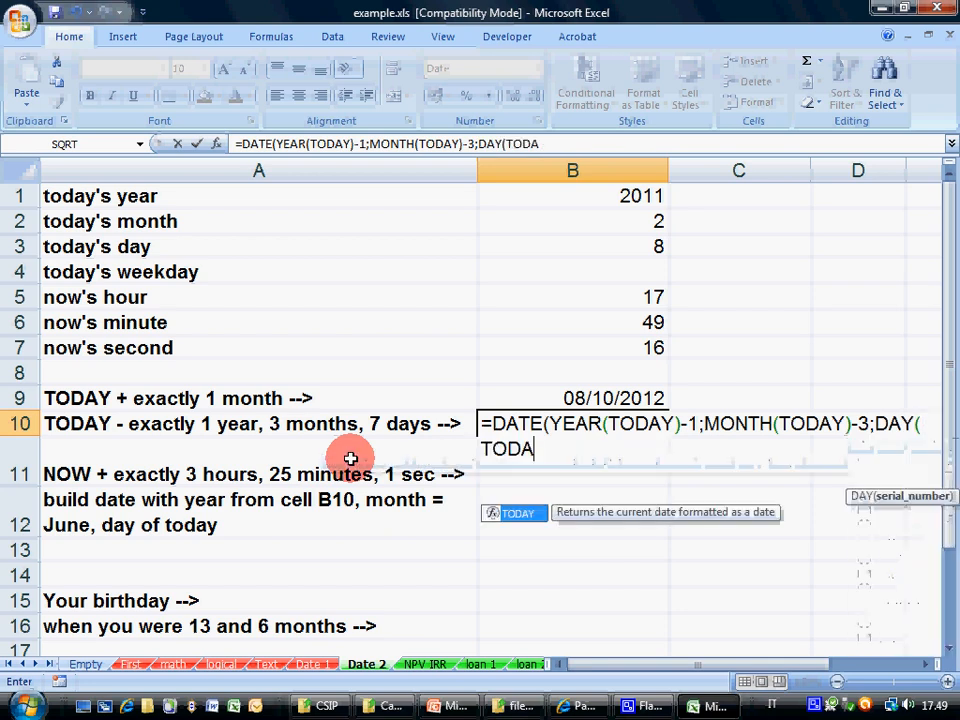
pyautogui.write('Y()-7)')
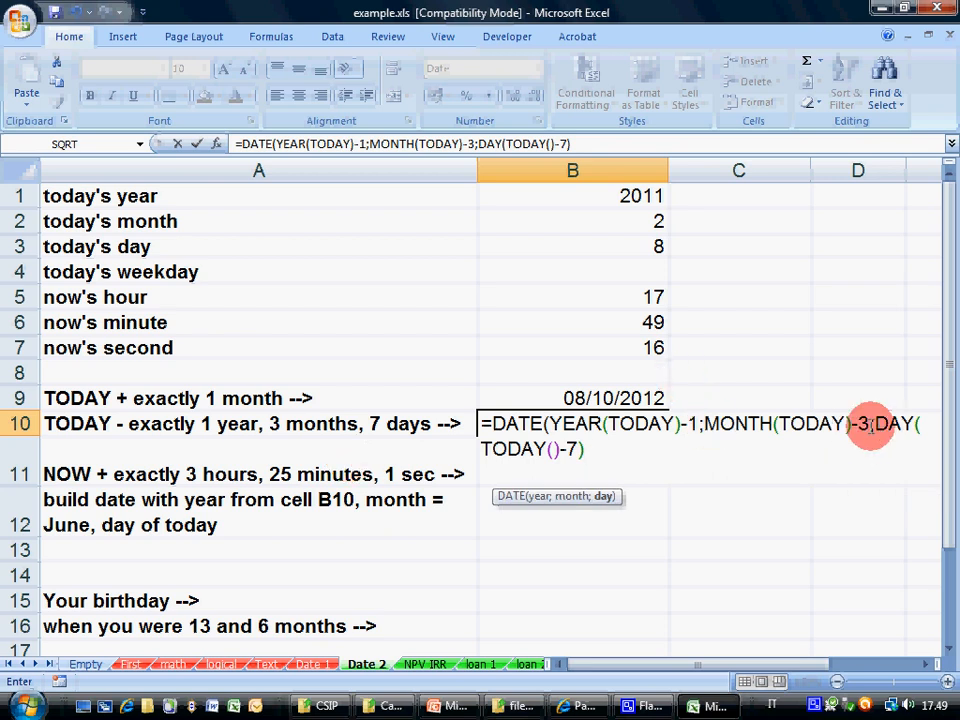
# Step: Add the missing closing parenthesis at the end of the DATE formula in B10 and enter the formula
pyautogui.moveTo(869, 426); pyautogui.dragTo(697, 422)
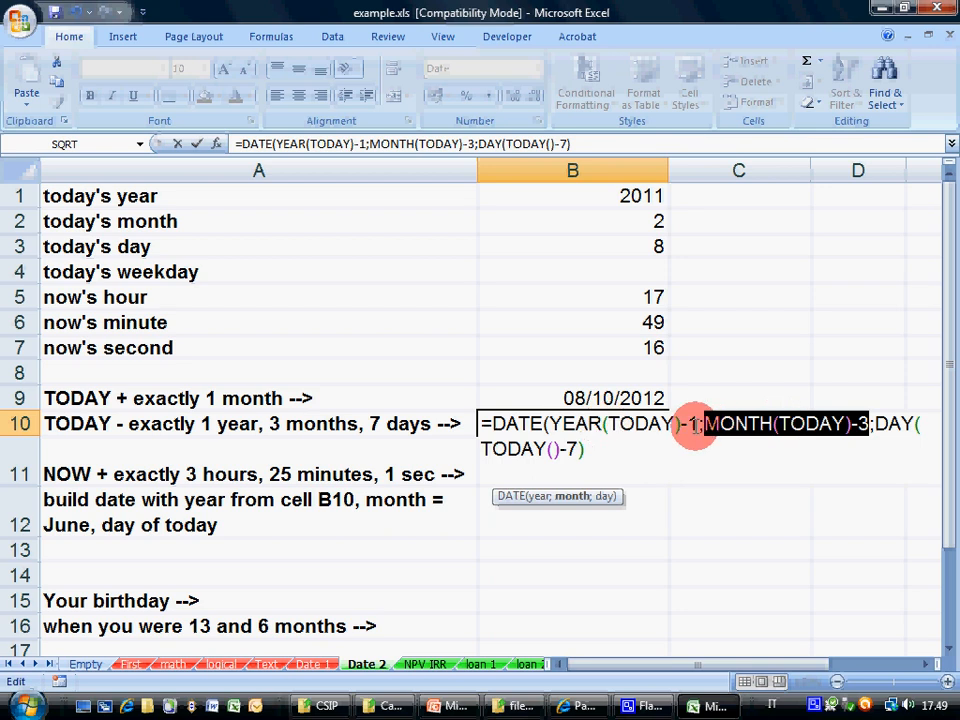
pyautogui.press('Return')
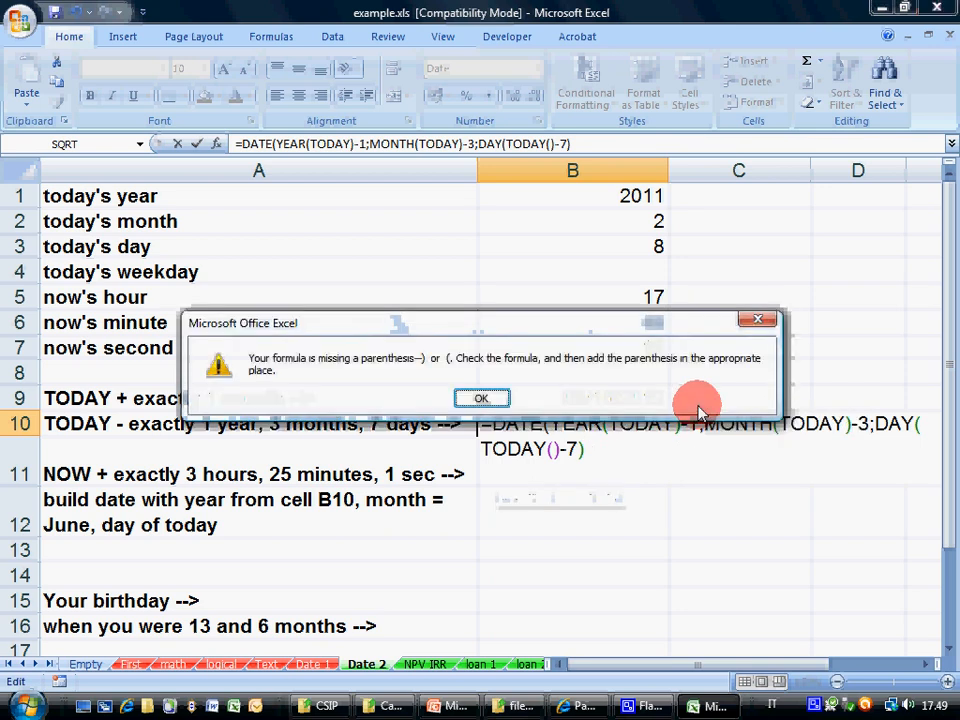
pyautogui.press('Return')
pyautogui.press('End')
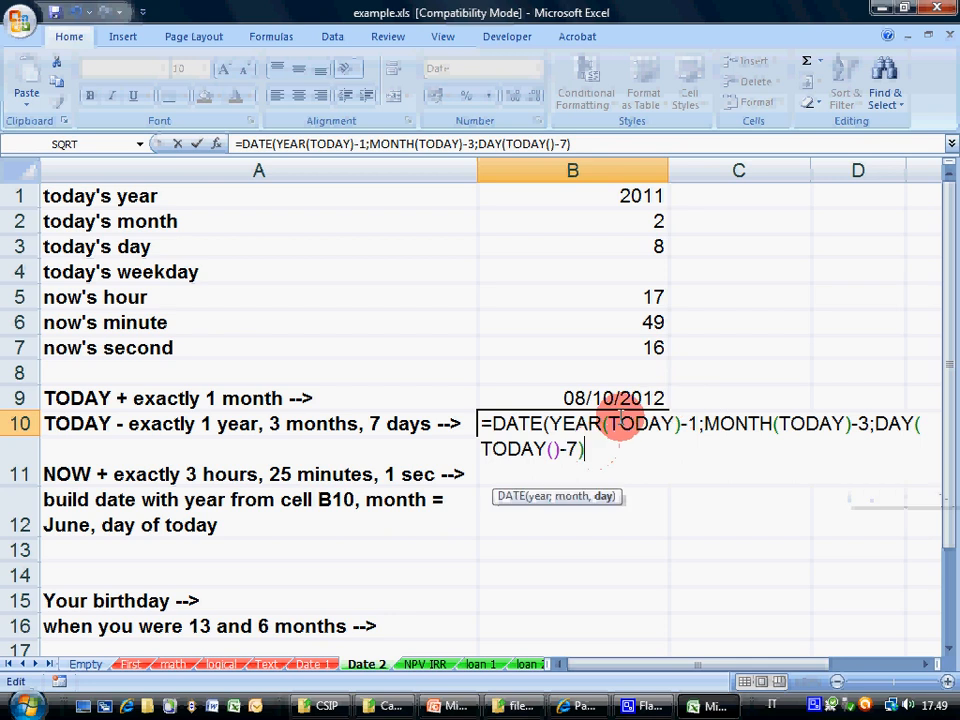
pyautogui.write(')')
pyautogui.press('Return')
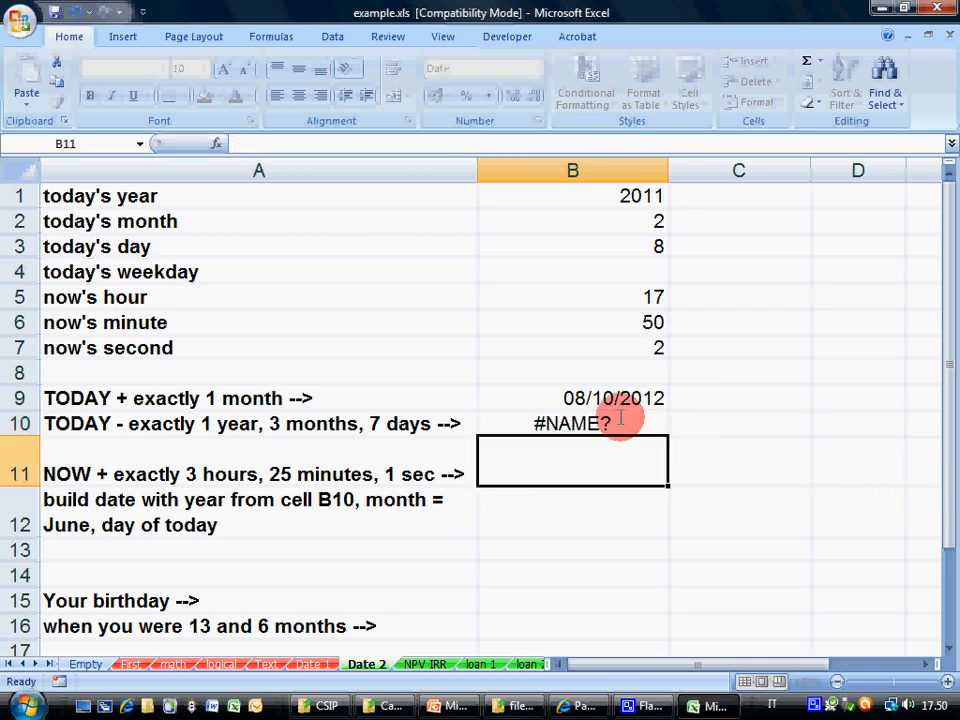
# Step: Correct TODAY to TODAY() in the month and year arguments of the B10 formula and reselect the cell
pyautogui.click(621, 421)
pyautogui.click(378, 145)
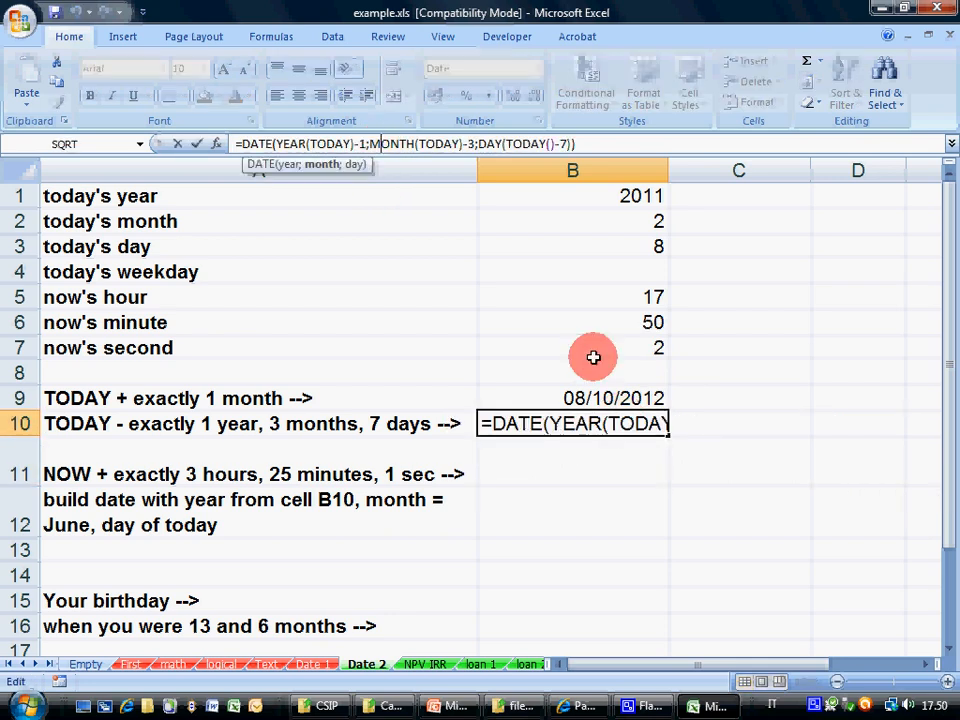
pyautogui.click(587, 424)
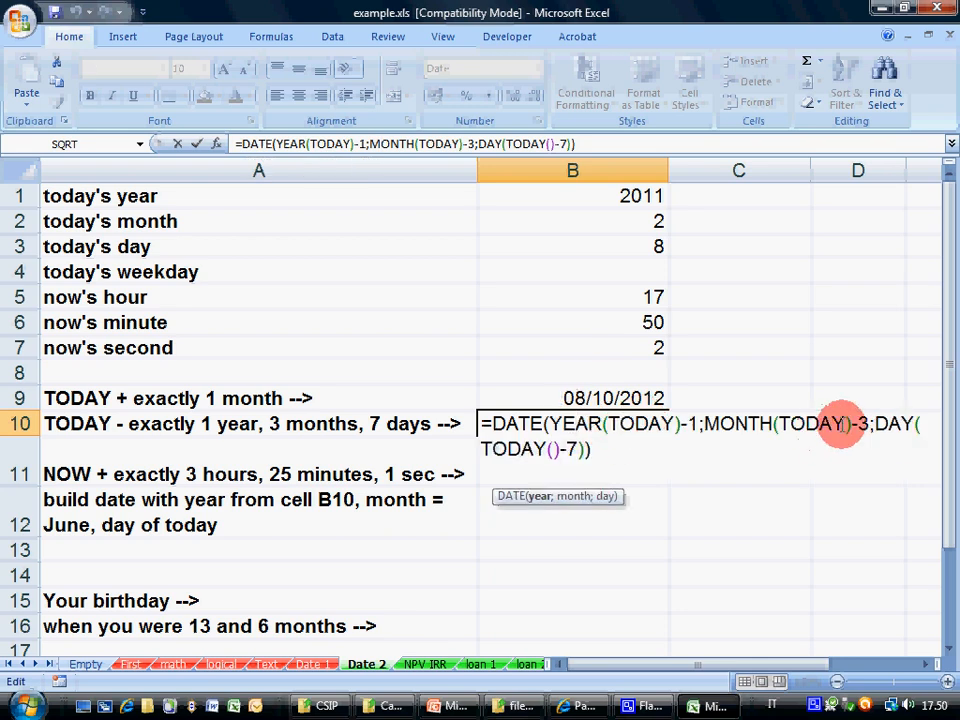
pyautogui.click(840, 423)
pyautogui.write('()')
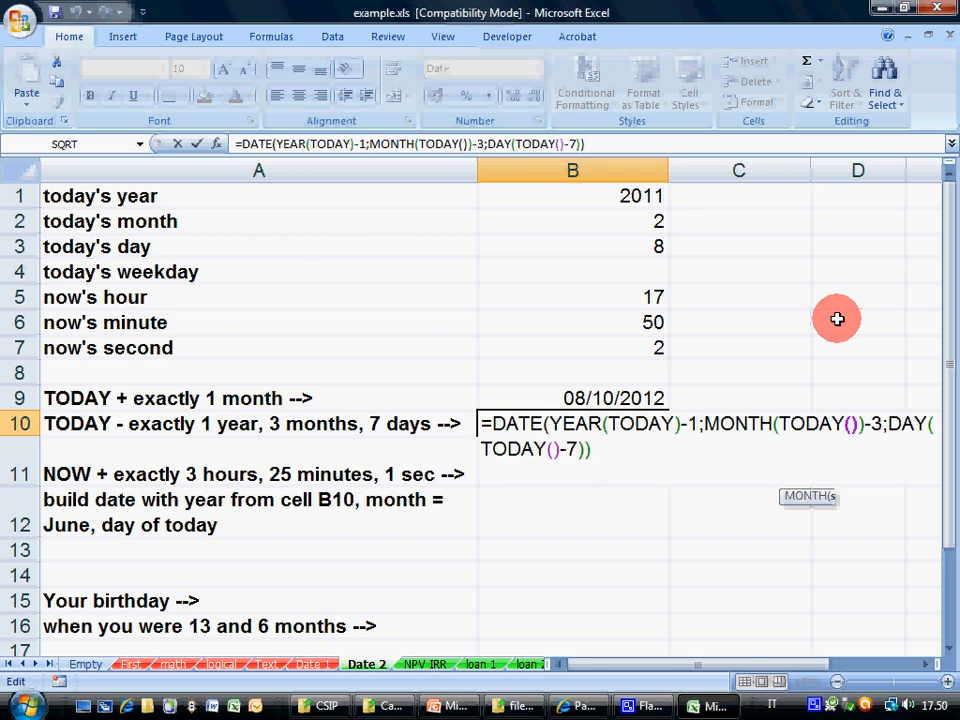
pyautogui.click(678, 421)
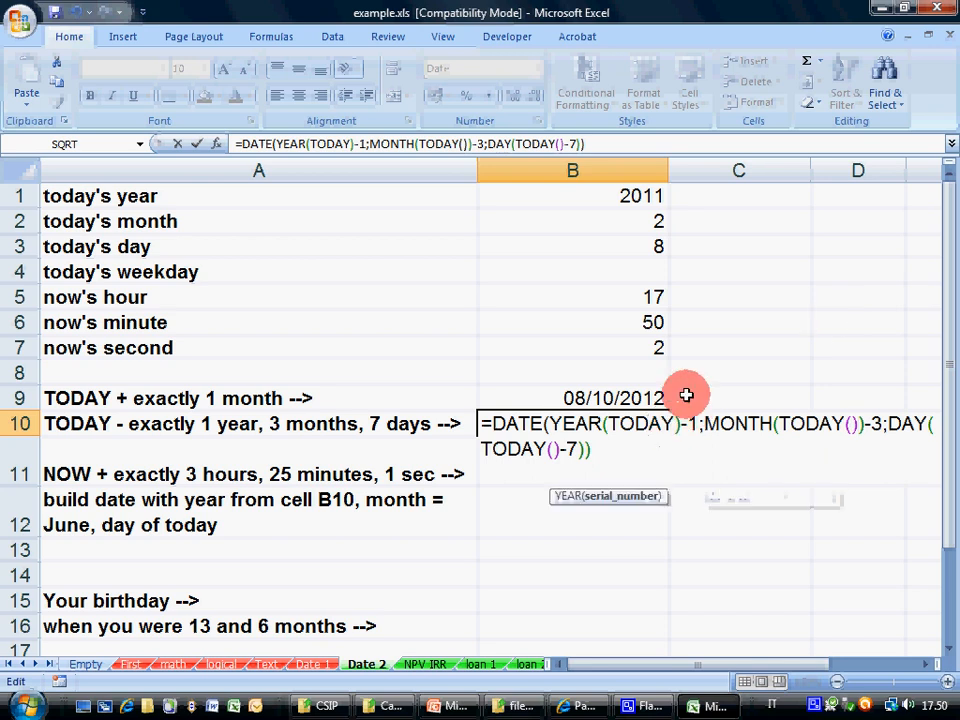
pyautogui.write('()')
pyautogui.press('Return')
pyautogui.press('Up')
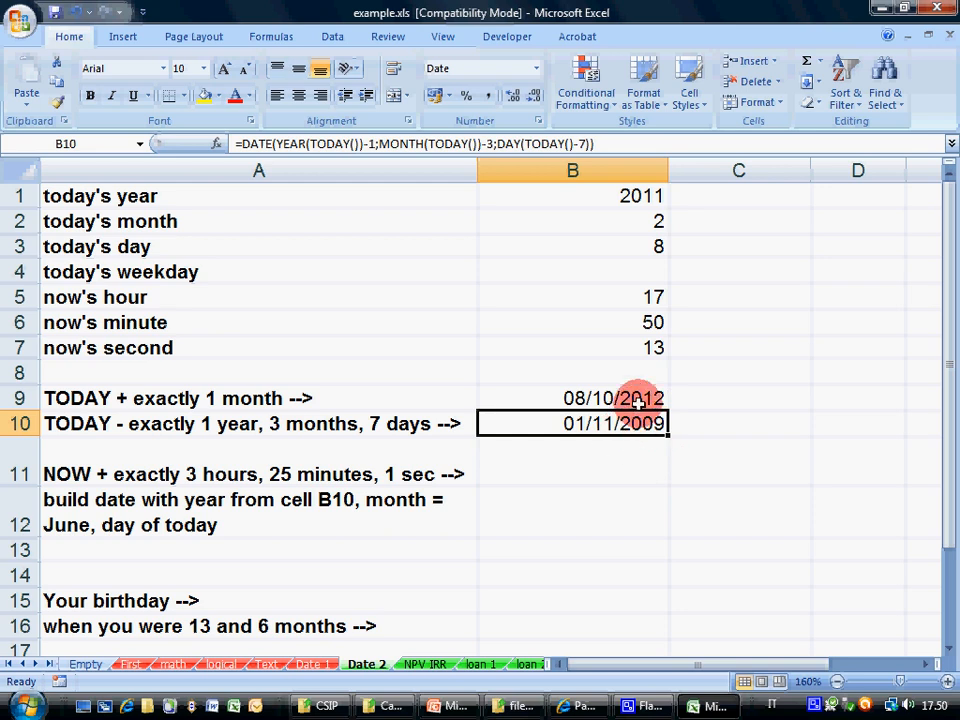
# Step: Enter the date 1/3/2015 in cell C6
pyautogui.click(710, 400)
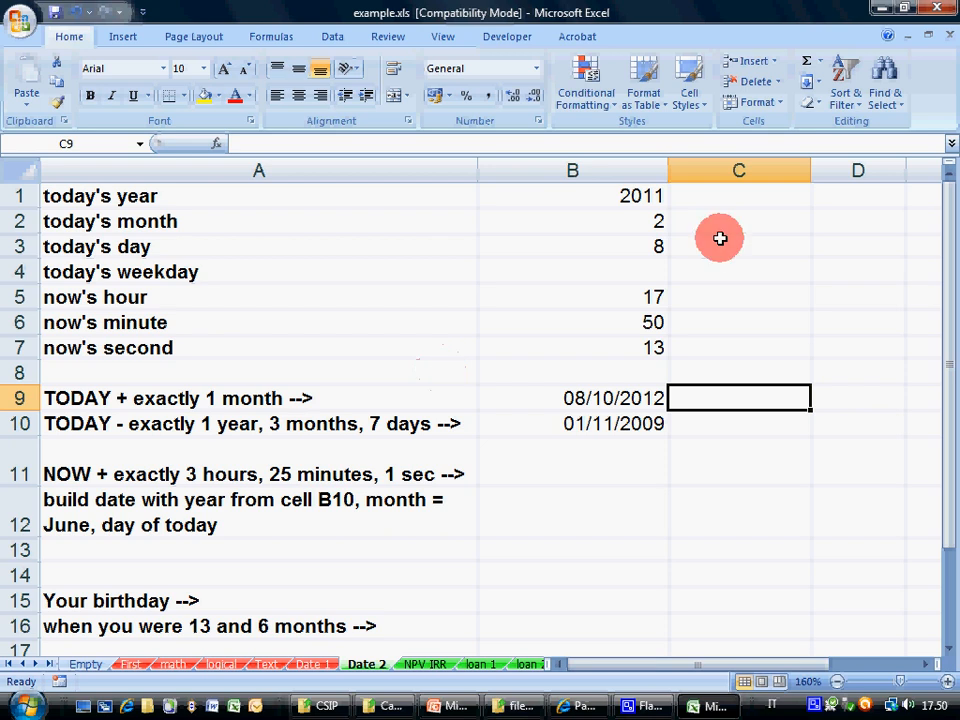
pyautogui.click(745, 278)
pyautogui.click(752, 316)
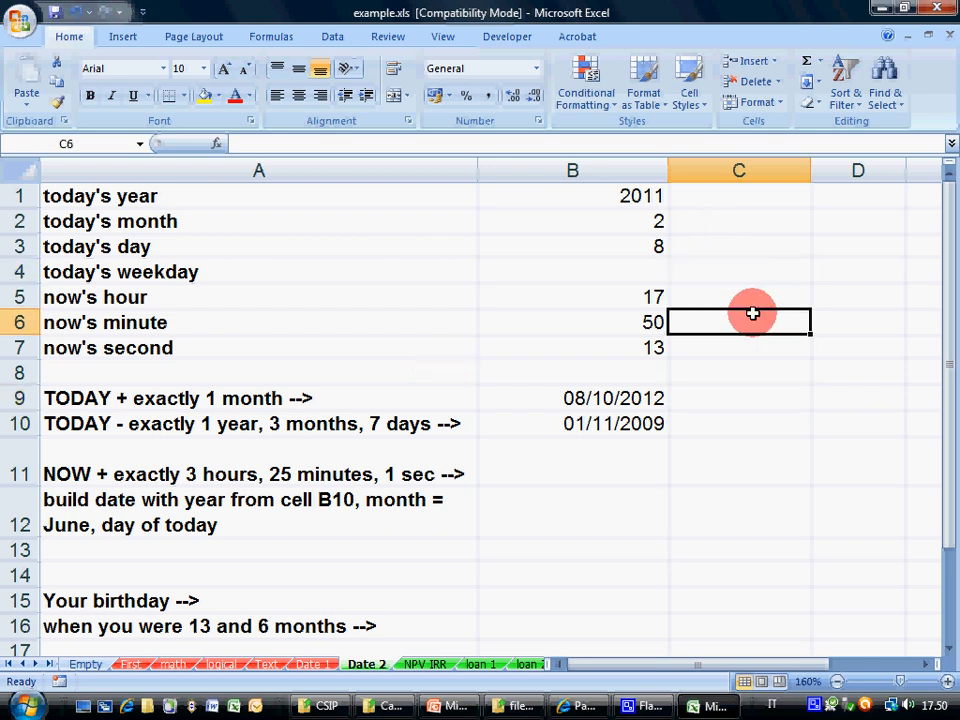
pyautogui.write('1/')
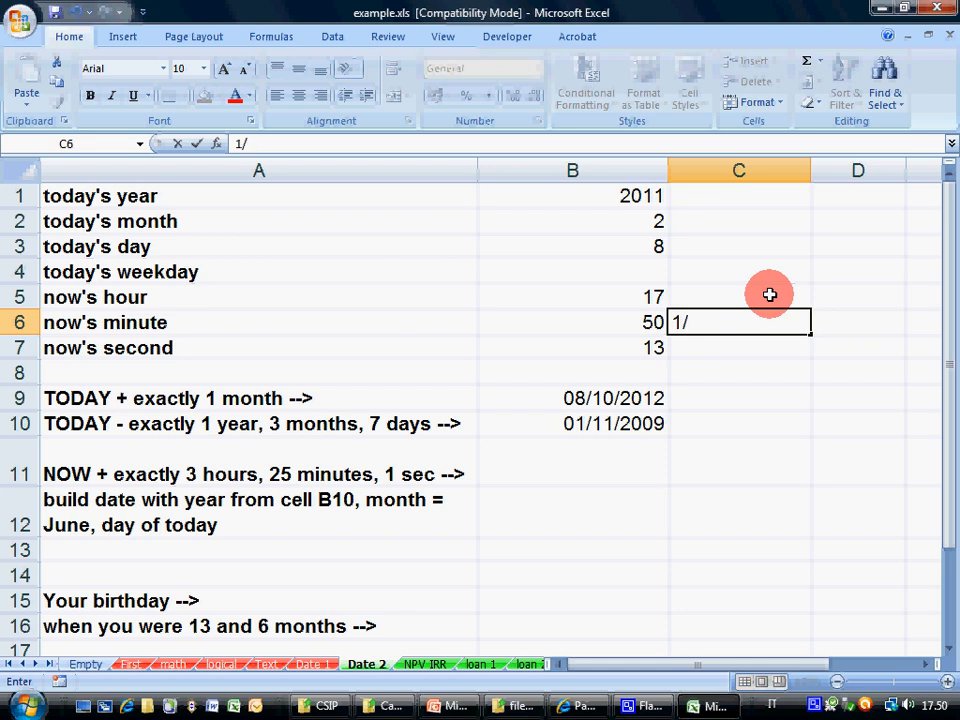
pyautogui.write('3/2015')
pyautogui.press('Return')
pyautogui.press('Down')
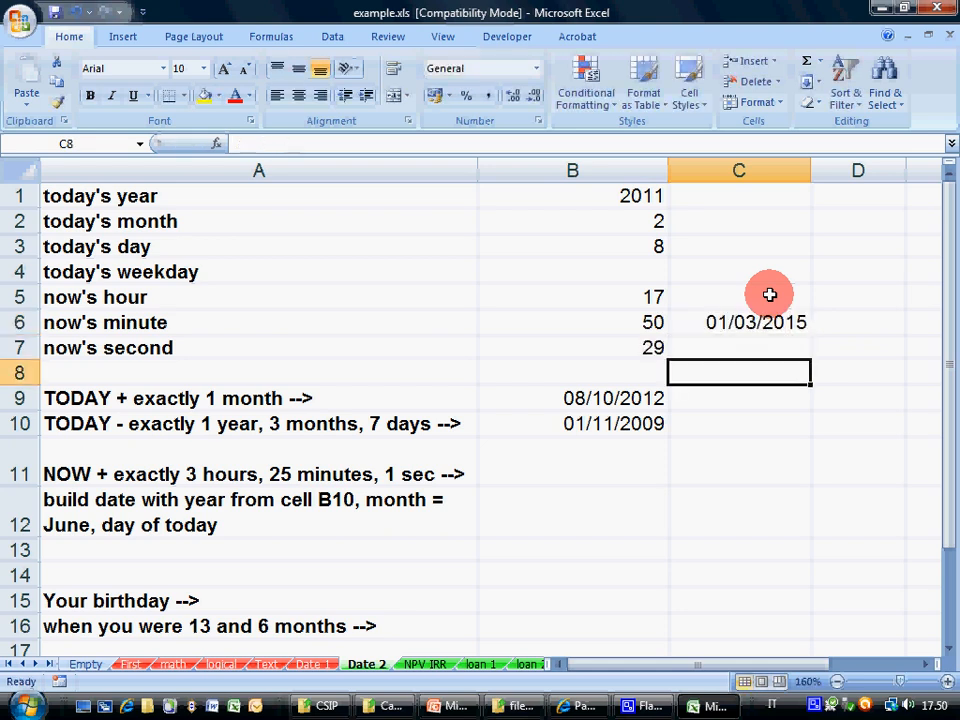
pyautogui.press('Down')
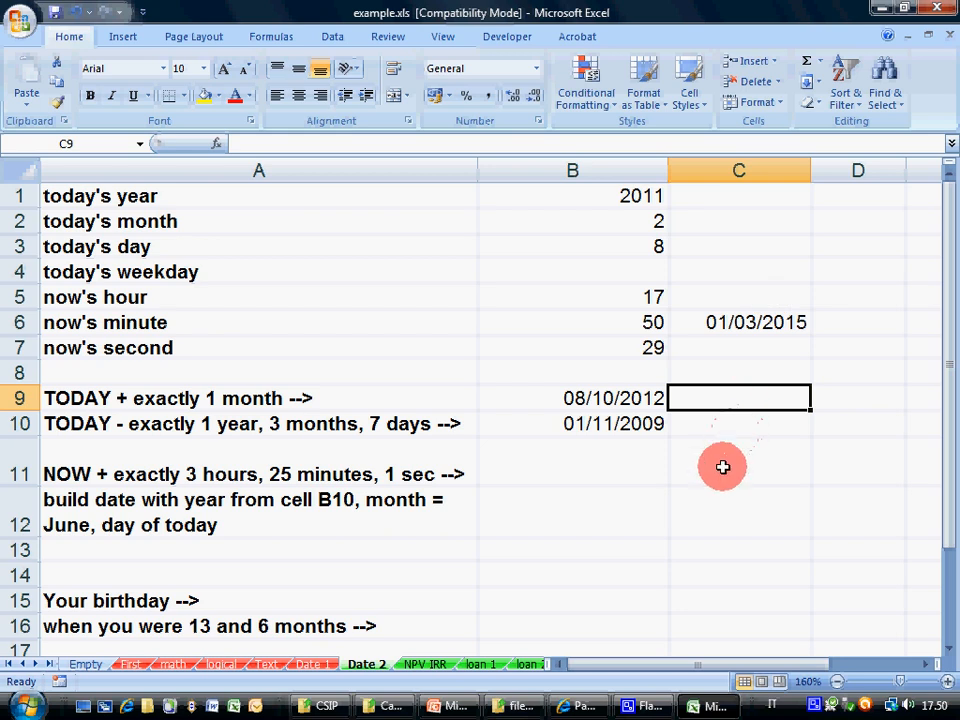
# Step: Enter the text "build a date with year 2009 and month taken from cell C6 and day of today" in B12
pyautogui.click(634, 508)
pyautogui.write('buil')
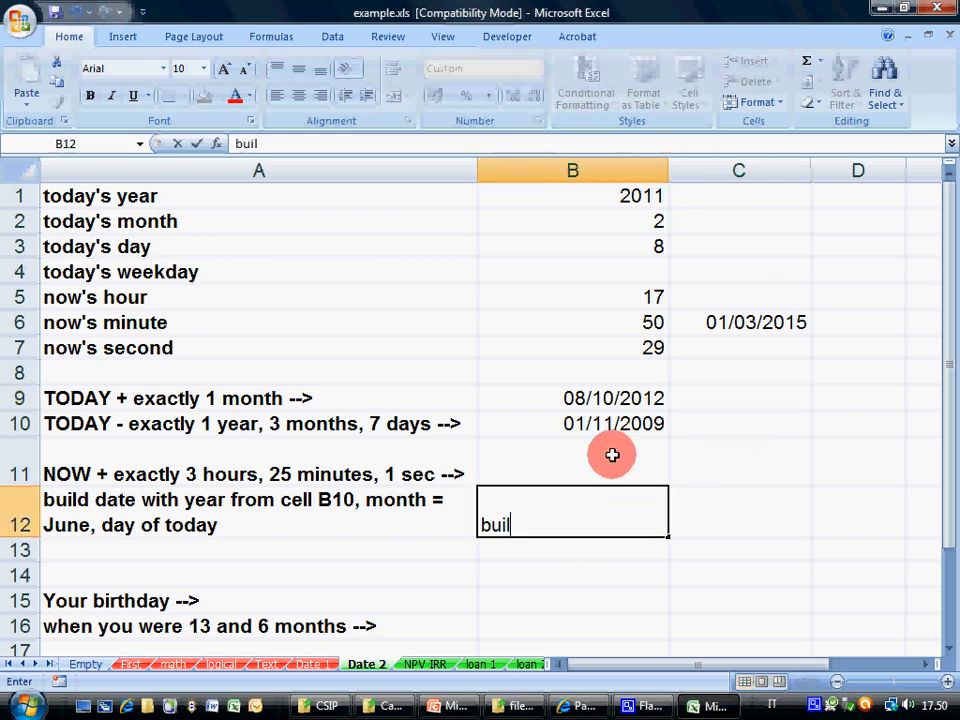
pyautogui.write('d a date wit')
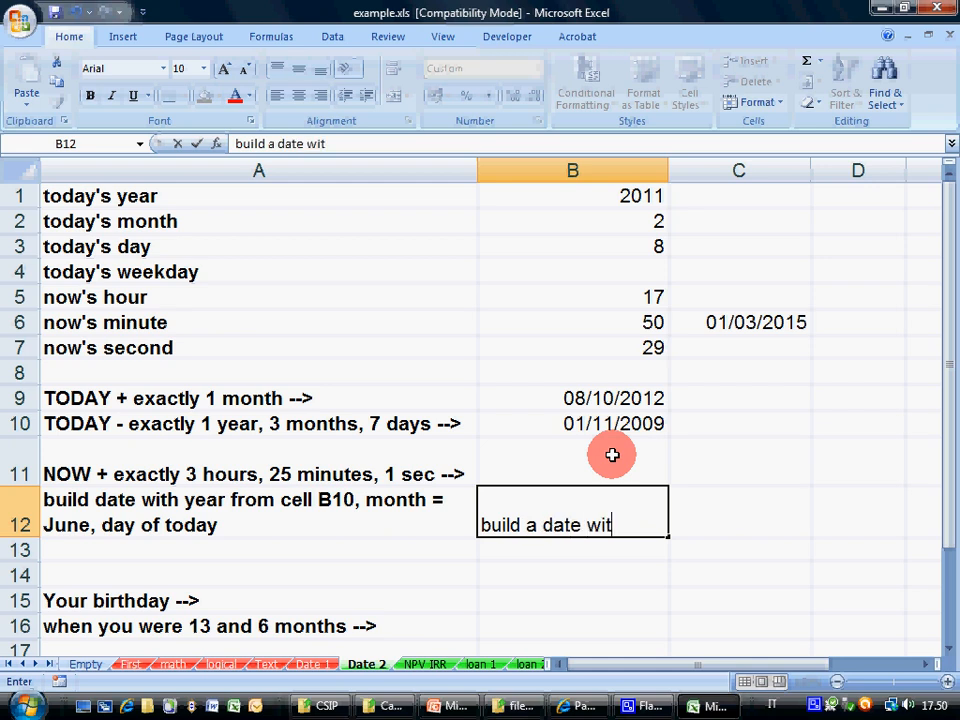
pyautogui.write('h year 2009 an')
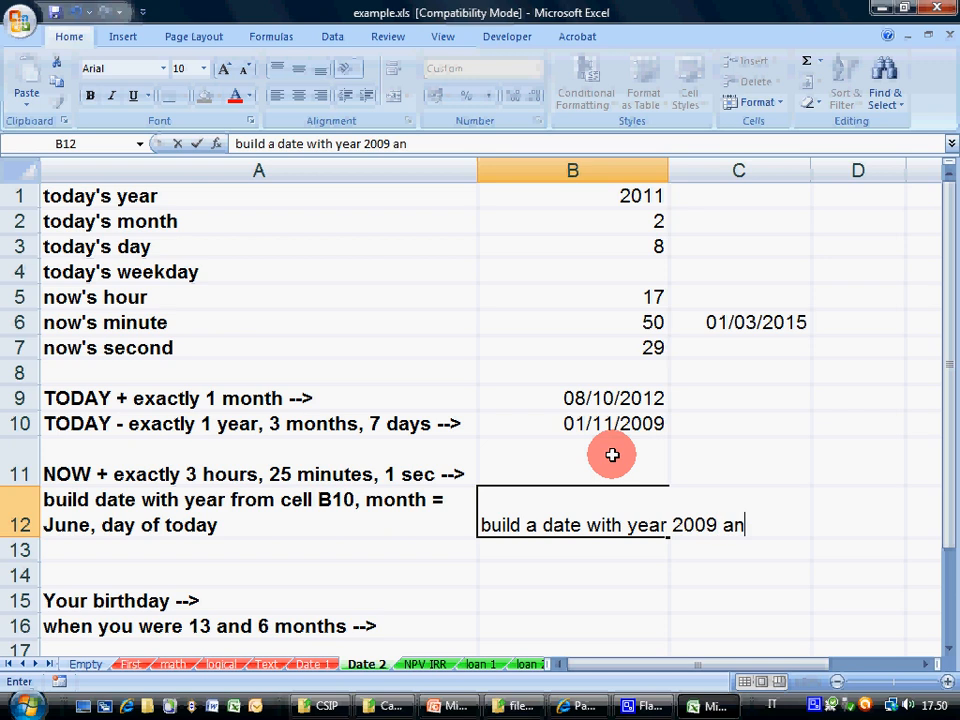
pyautogui.write('d month take')
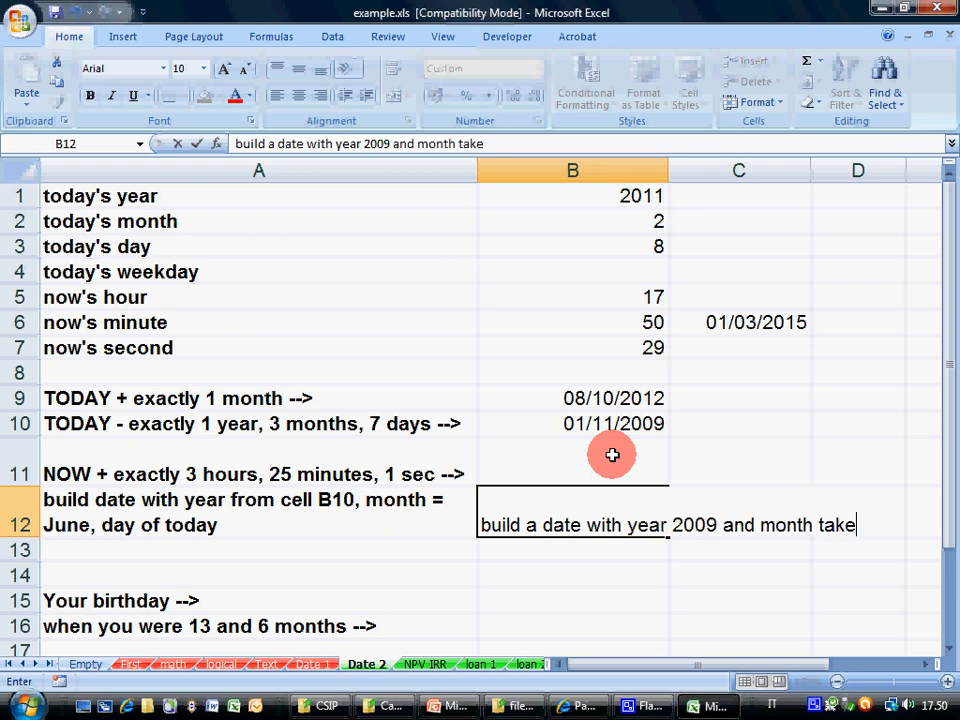
pyautogui.write('n from cell')
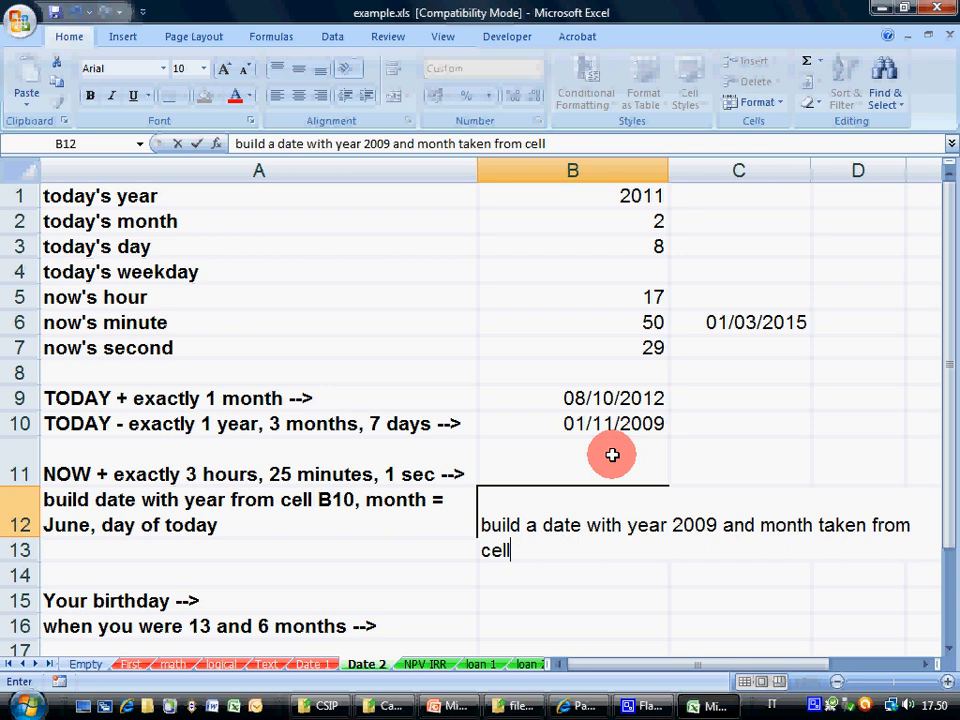
pyautogui.write(' C6 and ')
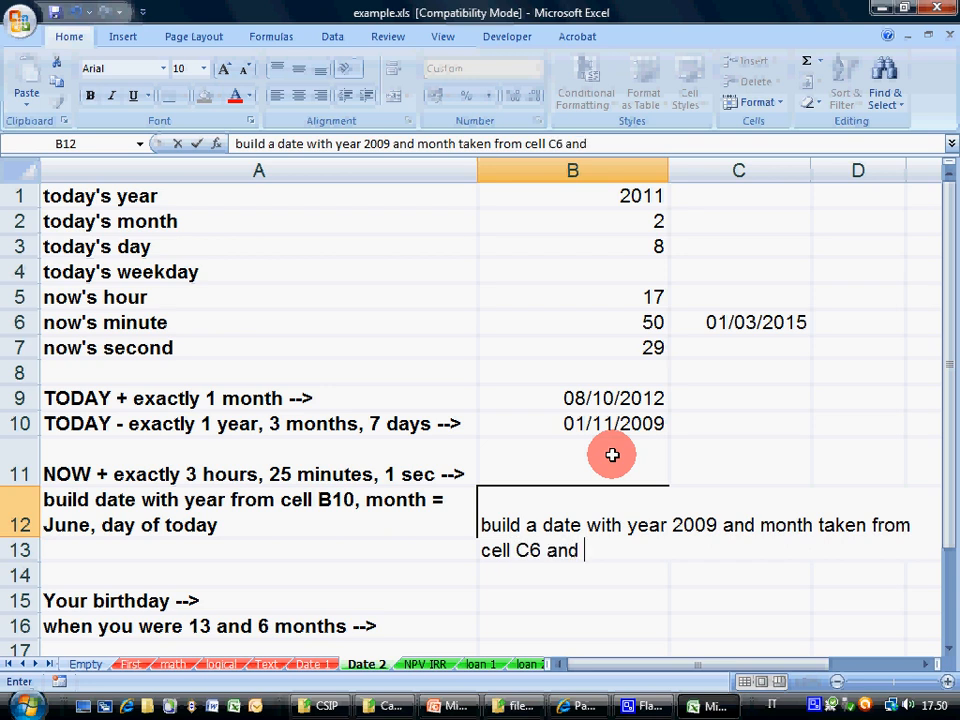
pyautogui.write('day of today')
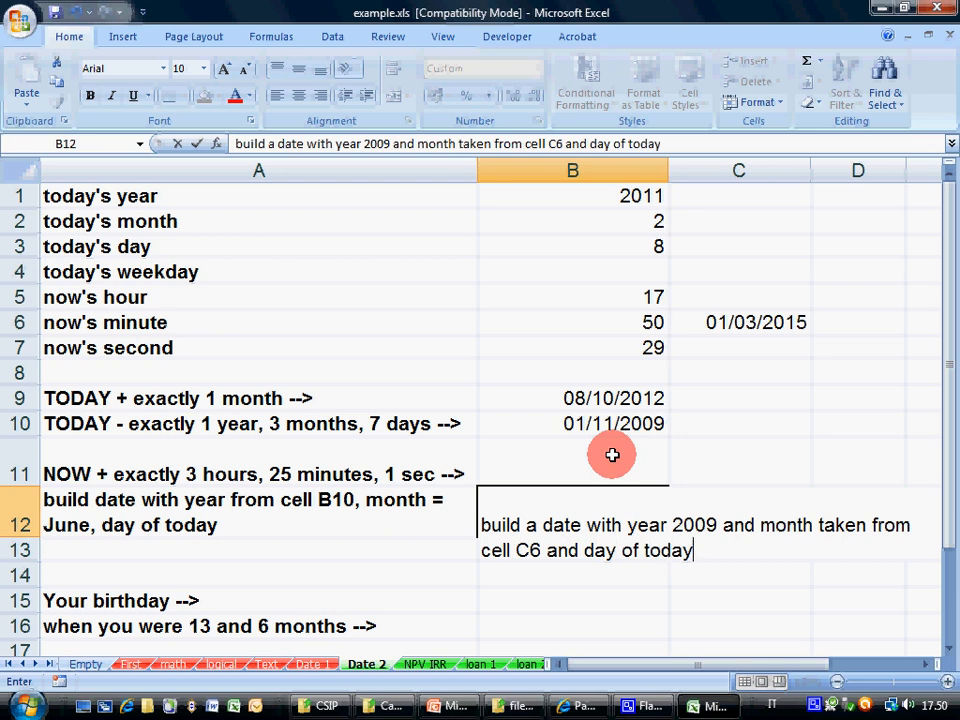
pyautogui.press('Return')
pyautogui.press('Up')
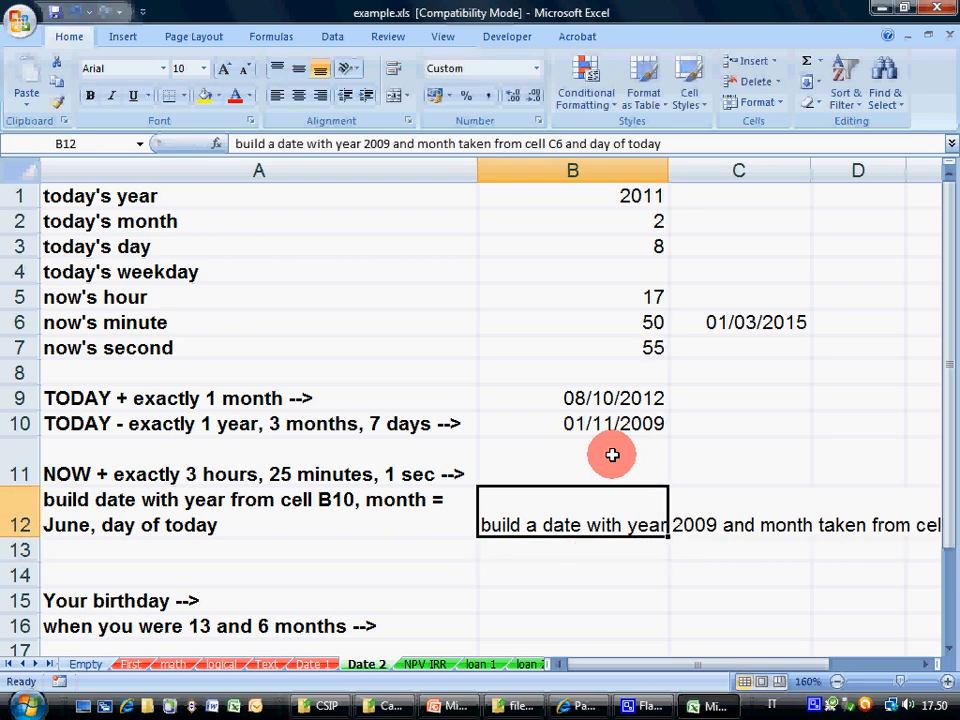
# Step: Review the task text in B12, leave it unchanged, and select cell C9
pyautogui.moveTo(300, 143); pyautogui.dragTo(418, 145)
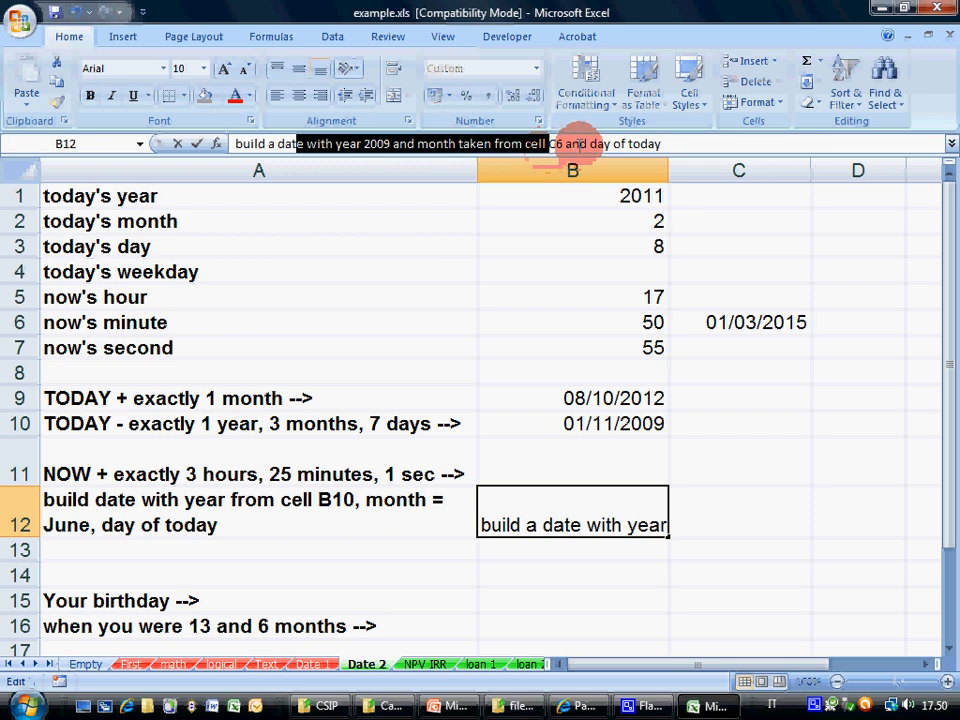
pyautogui.click(580, 144)
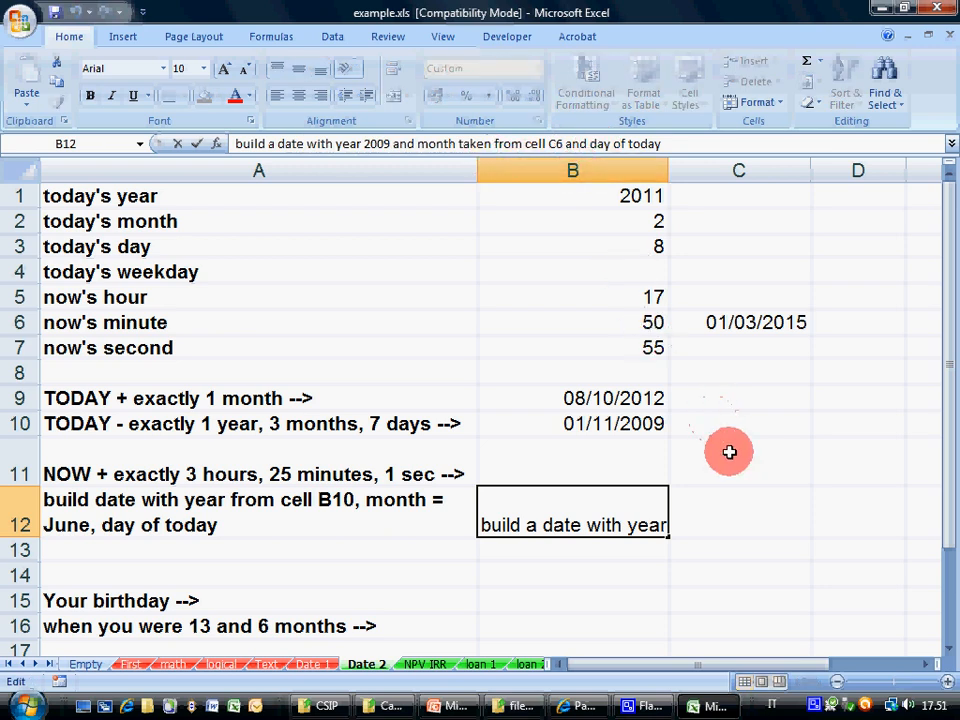
pyautogui.press('Escape')
pyautogui.click(737, 398)
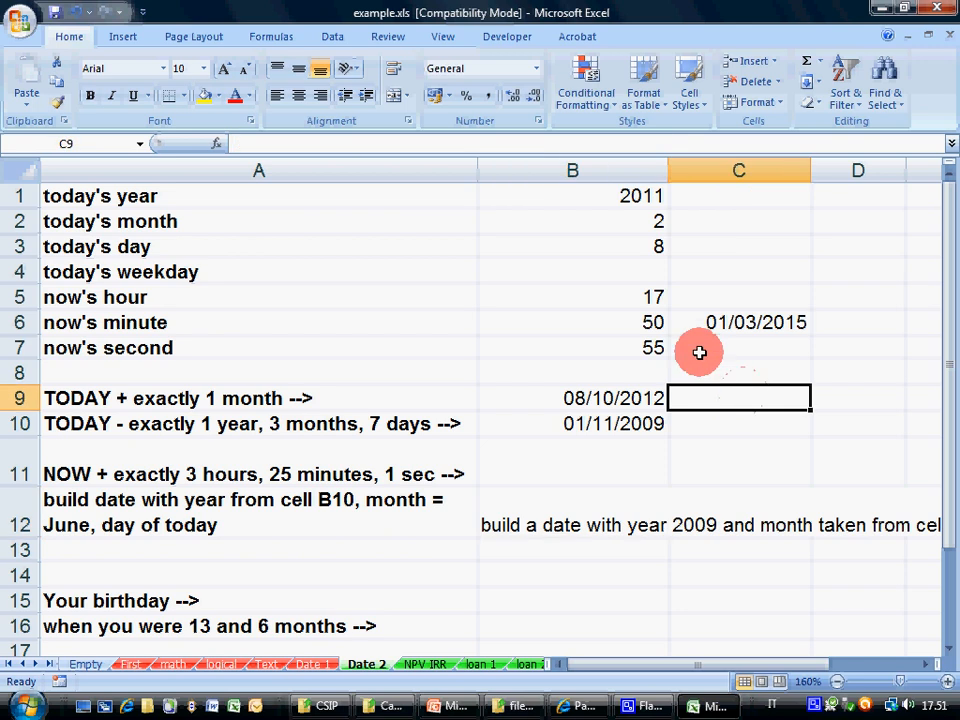
# Step: Enter =DATE(2009;MONTH(C6);DAY(TODAY())) in C9 and reselect the cell
pyautogui.write('=DA')
pyautogui.press('Tab')
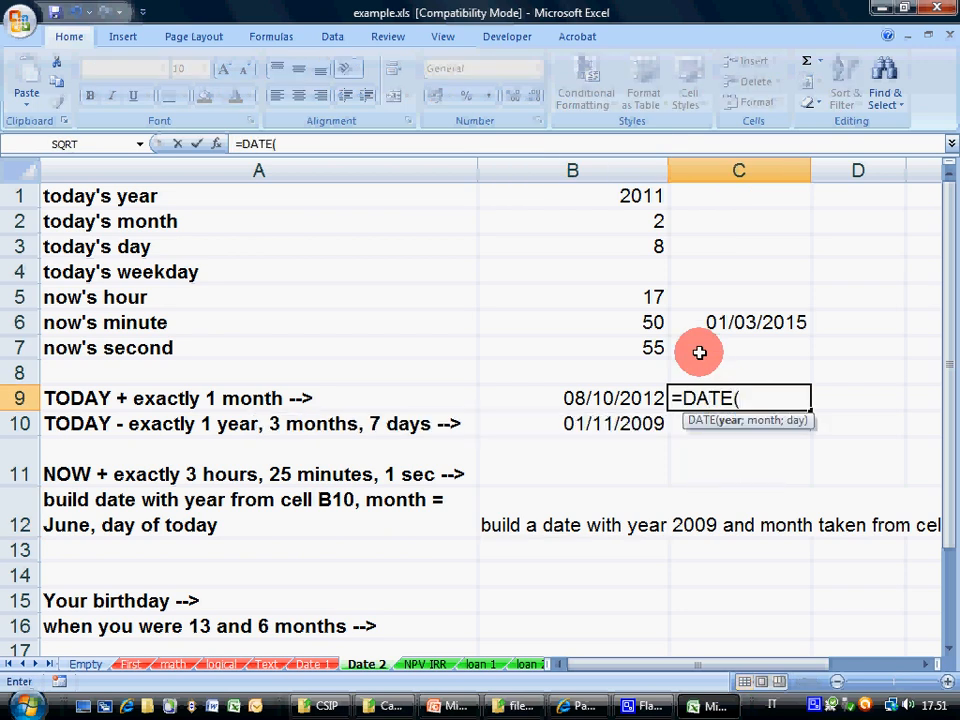
pyautogui.write('2')
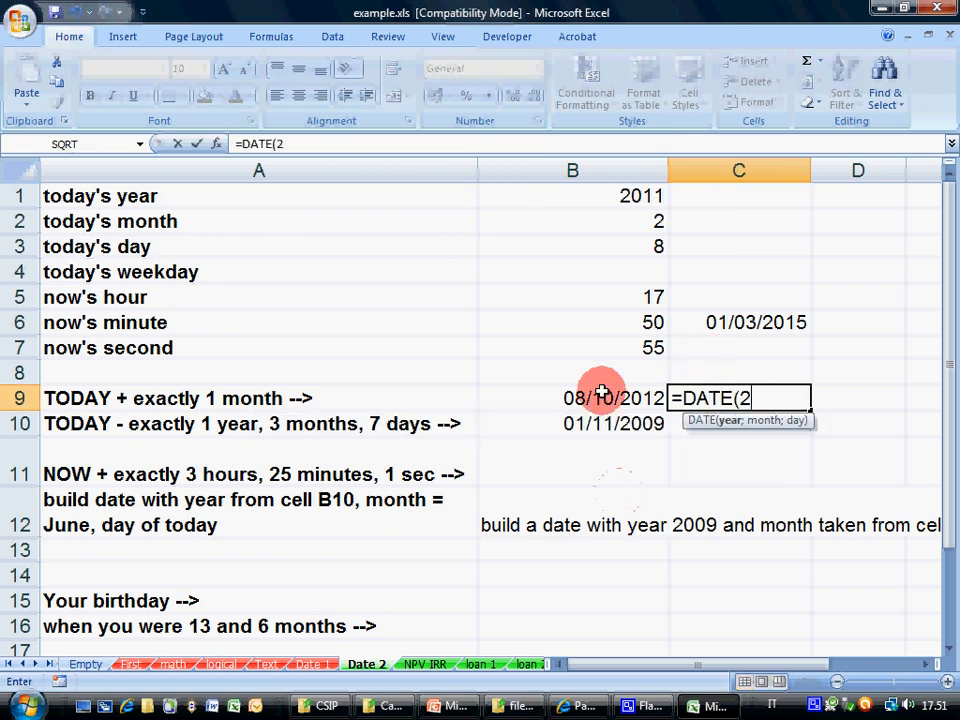
pyautogui.write('009;')
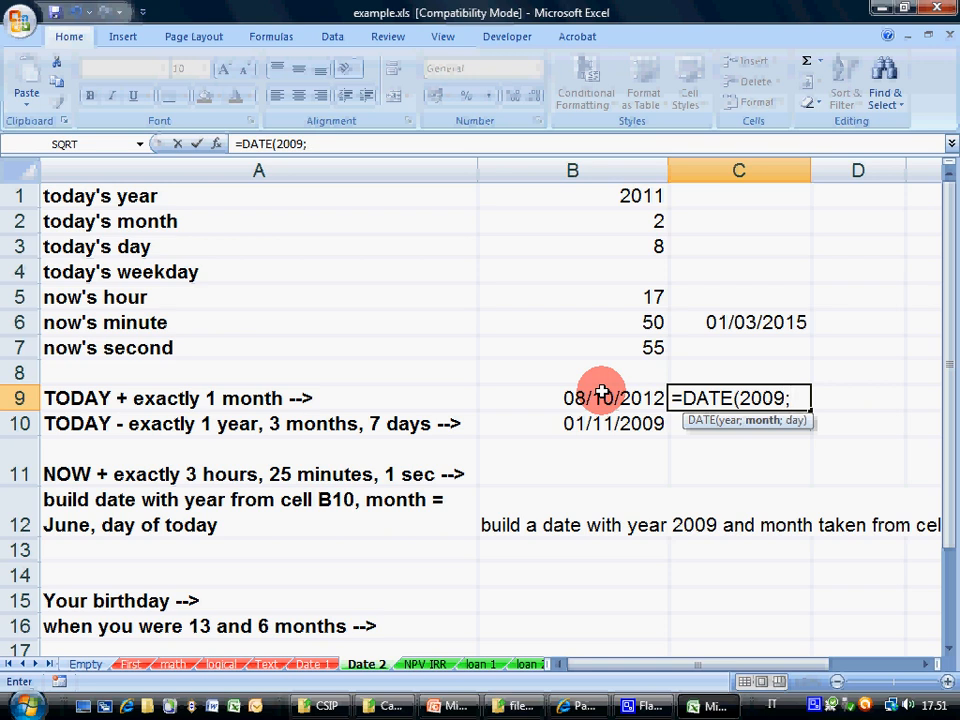
pyautogui.write('MONTH(')
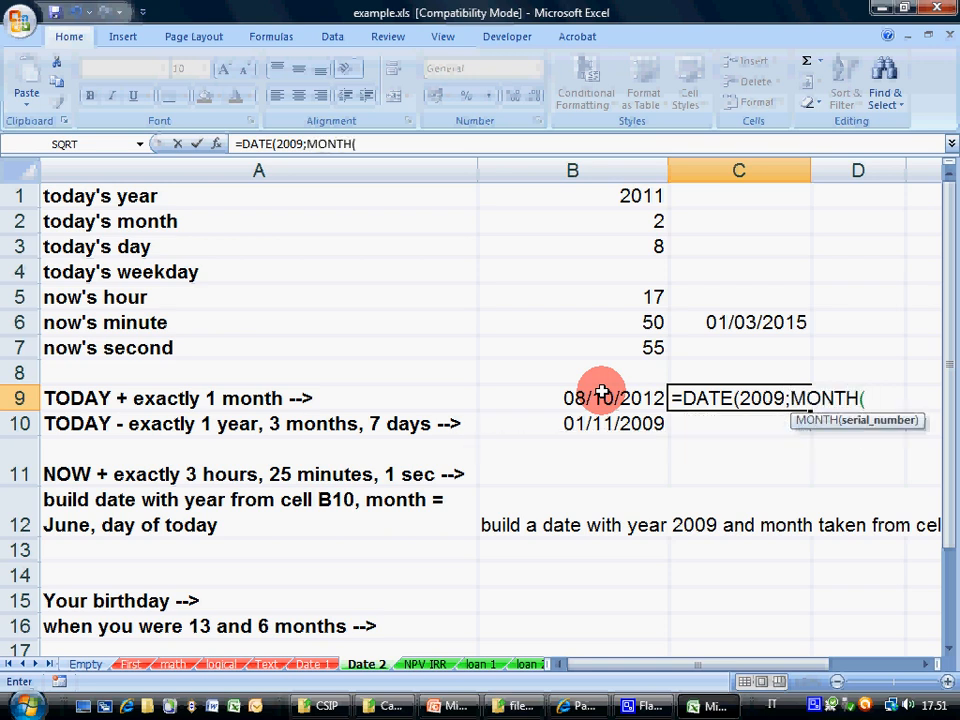
pyautogui.click(734, 316)
pyautogui.write(')')
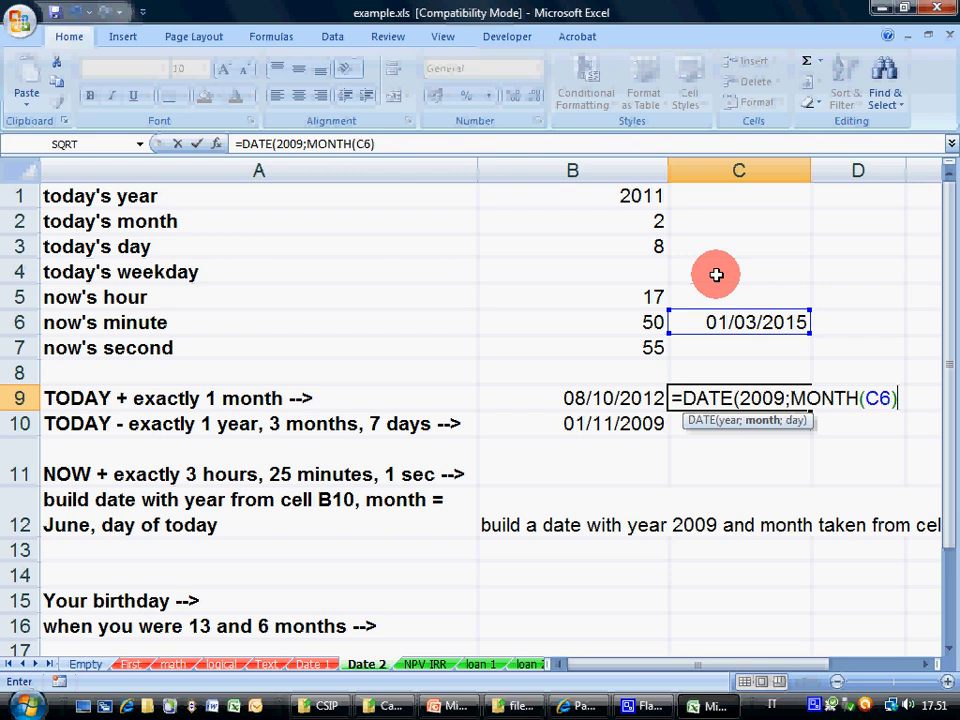
pyautogui.write(';DAY(')
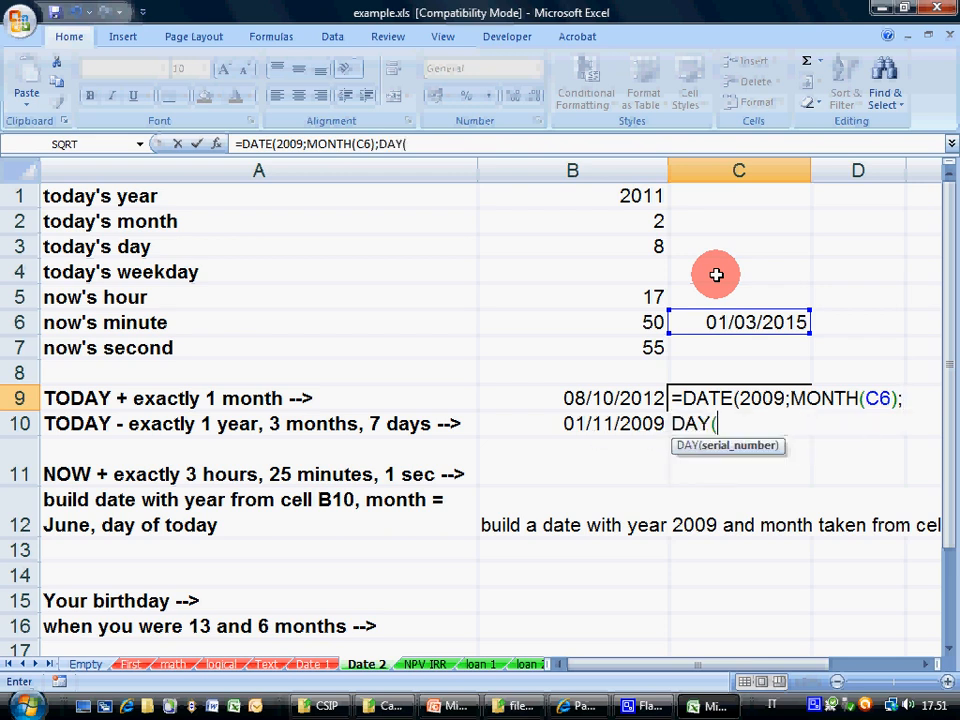
pyautogui.write('TODAY())')
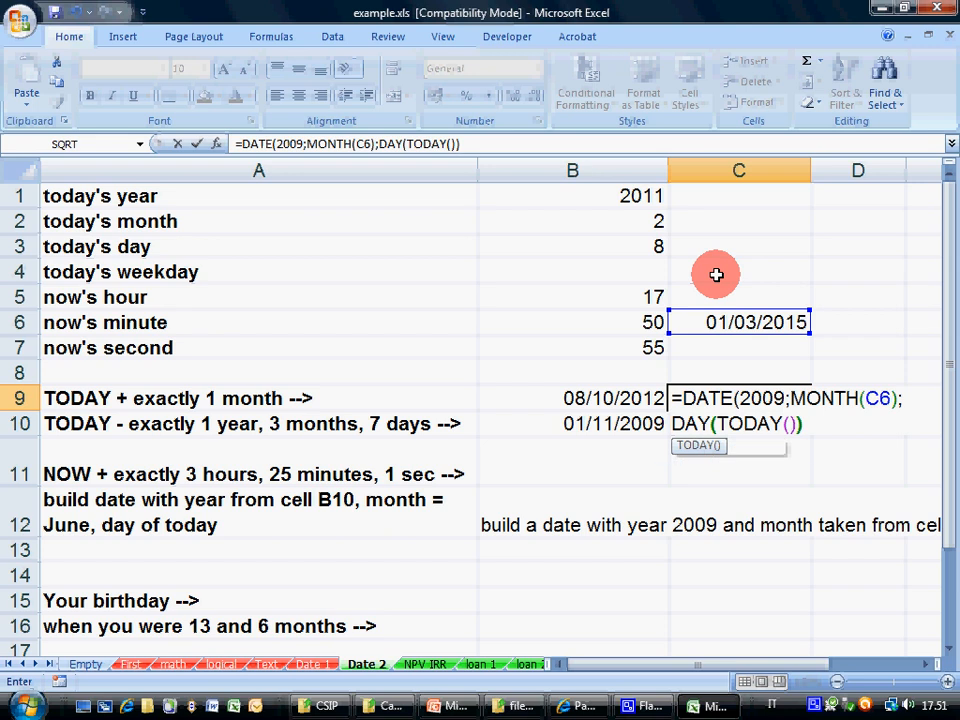
pyautogui.write(')')
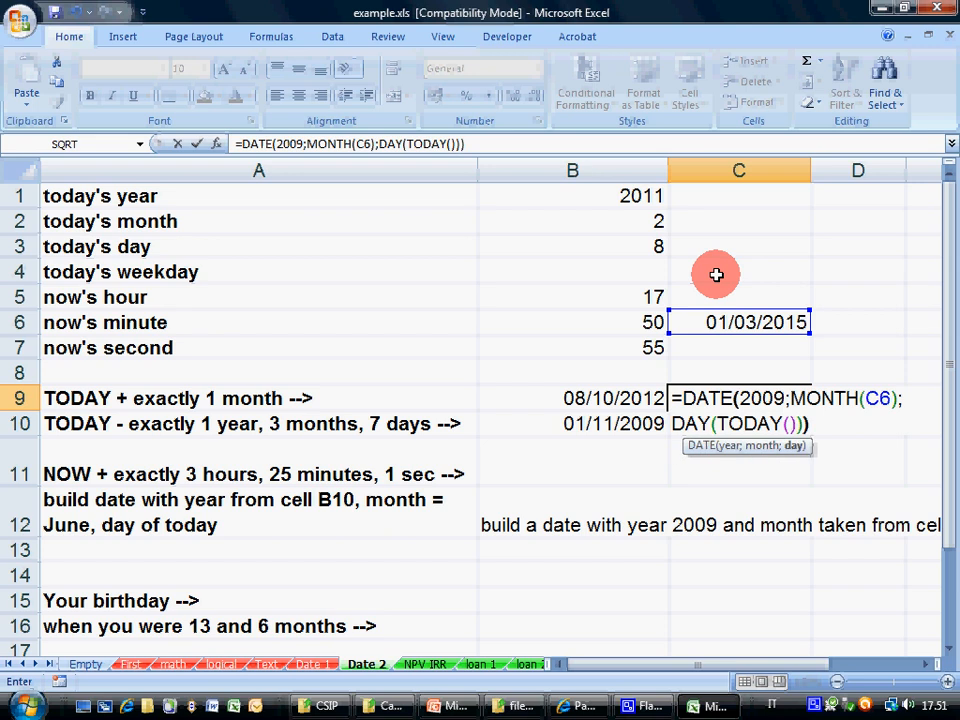
pyautogui.press('Return')
pyautogui.press('Up')
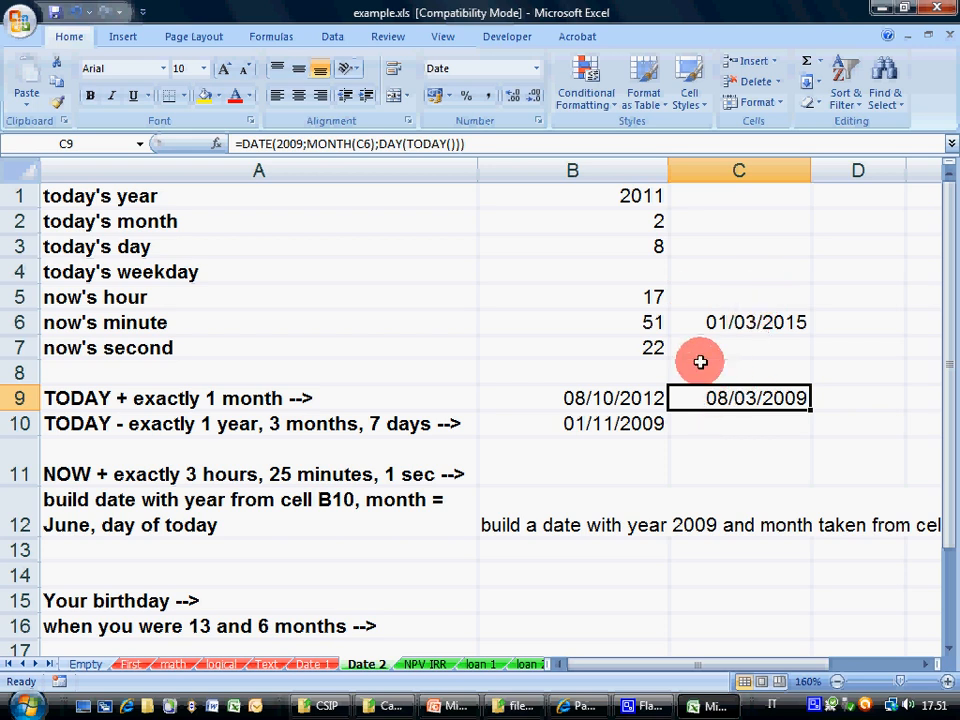
# Step: Clear the task text from B12 and review the year and month arguments of the C9 formula without changing it
pyautogui.click(618, 521)
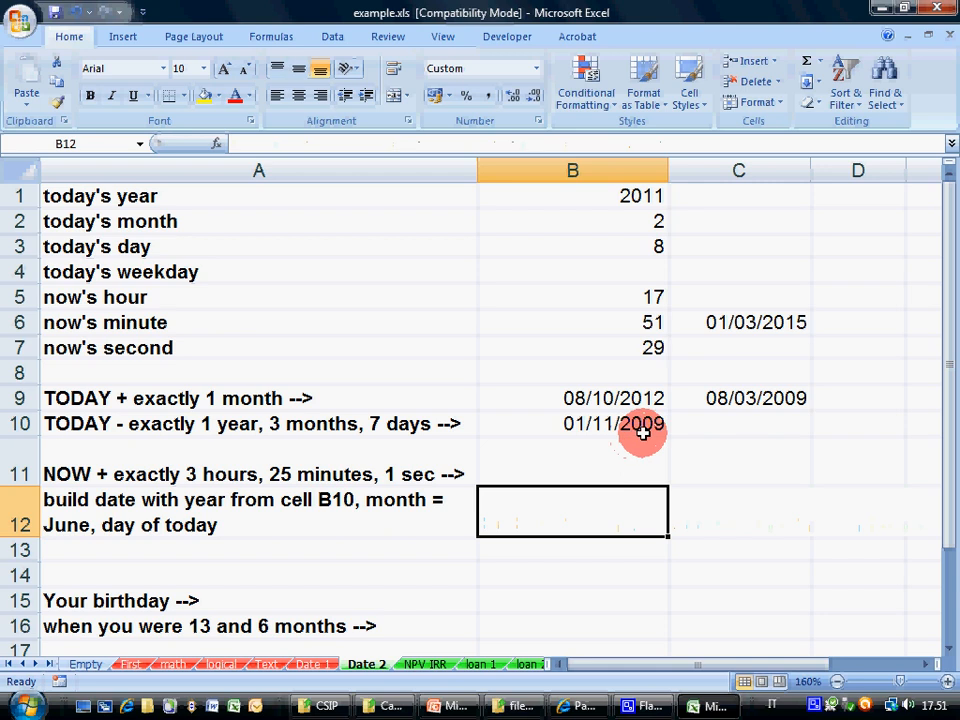
pyautogui.click(692, 399)
pyautogui.click(454, 141)
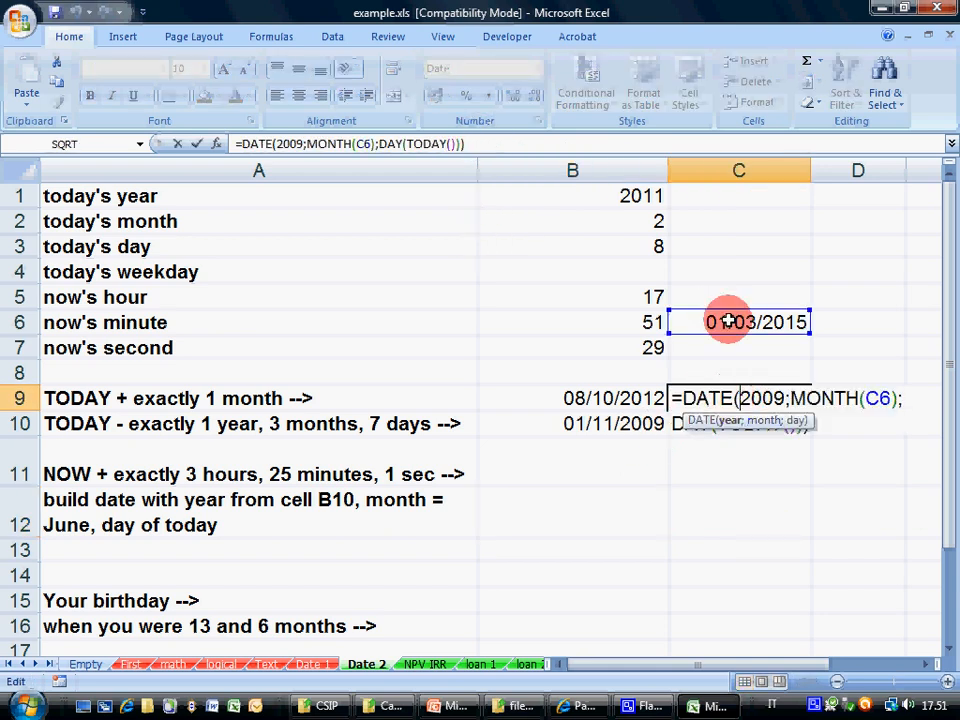
pyautogui.click(838, 399)
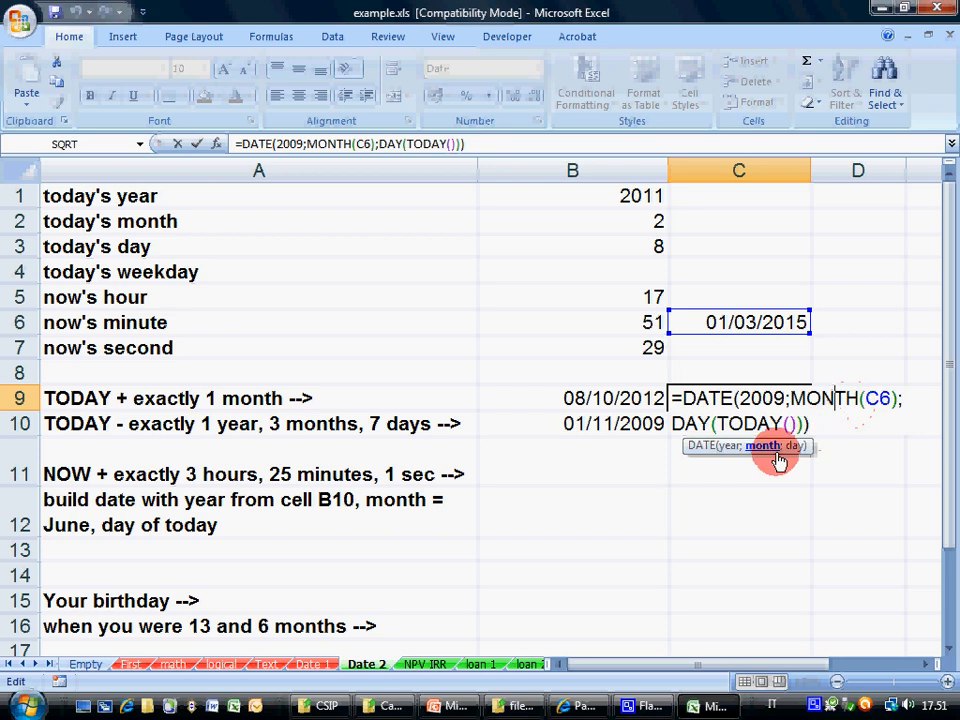
pyautogui.hotkey('ctrl', 'Return')
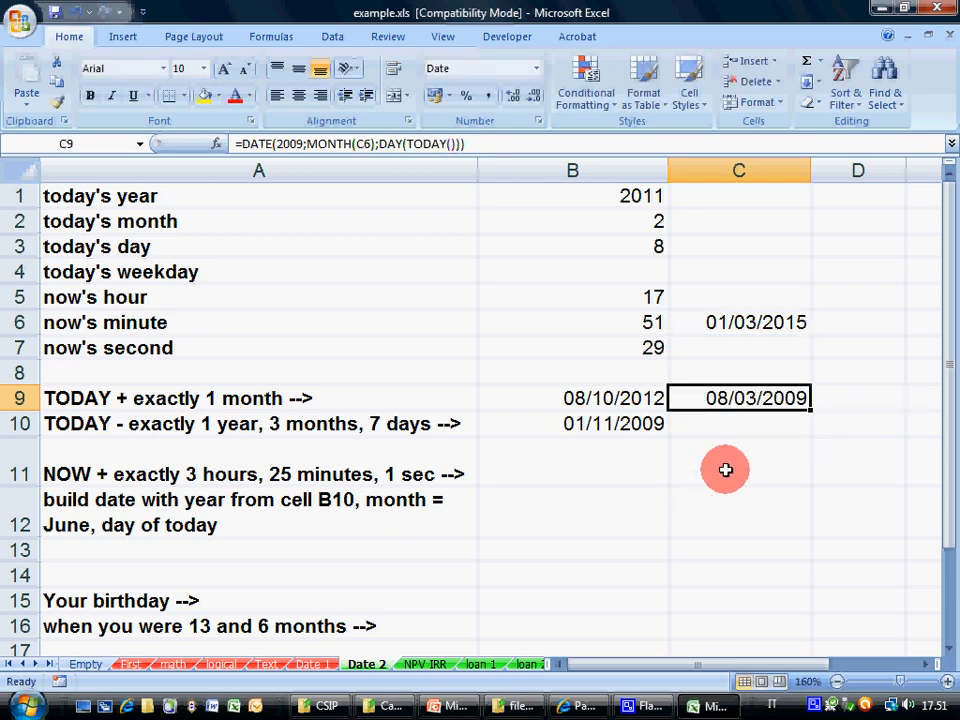
# Step: Clear the date in C6 and the DATE formula in C9
pyautogui.click(739, 317)
pyautogui.press('Delete')
pyautogui.press('Return')
pyautogui.press('Down')
pyautogui.press('Down')
pyautogui.press('Delete')
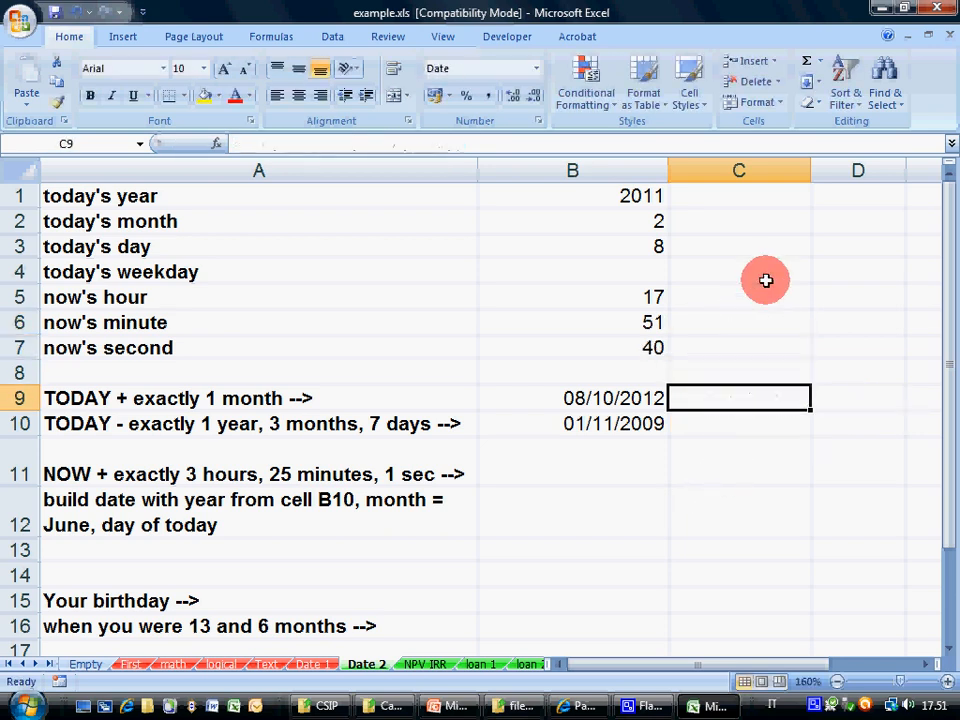
# Step: Write =MONTH(3/2/2011) in C6 without committing it and highlight the date argument
pyautogui.click(748, 320)
pyautogui.write('=M')
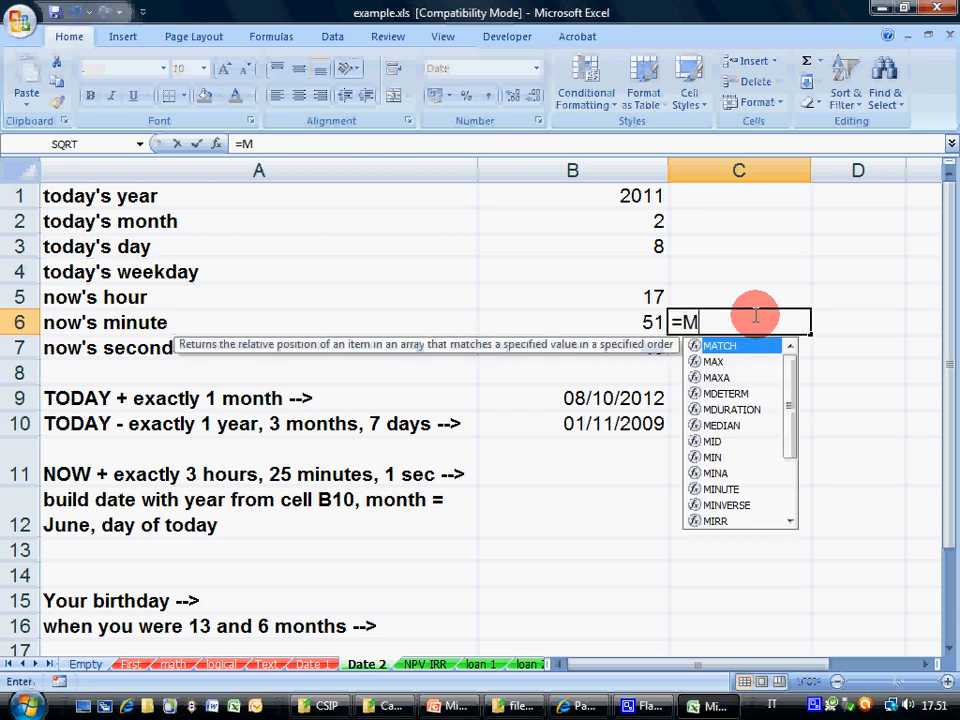
pyautogui.write('ONTH(')
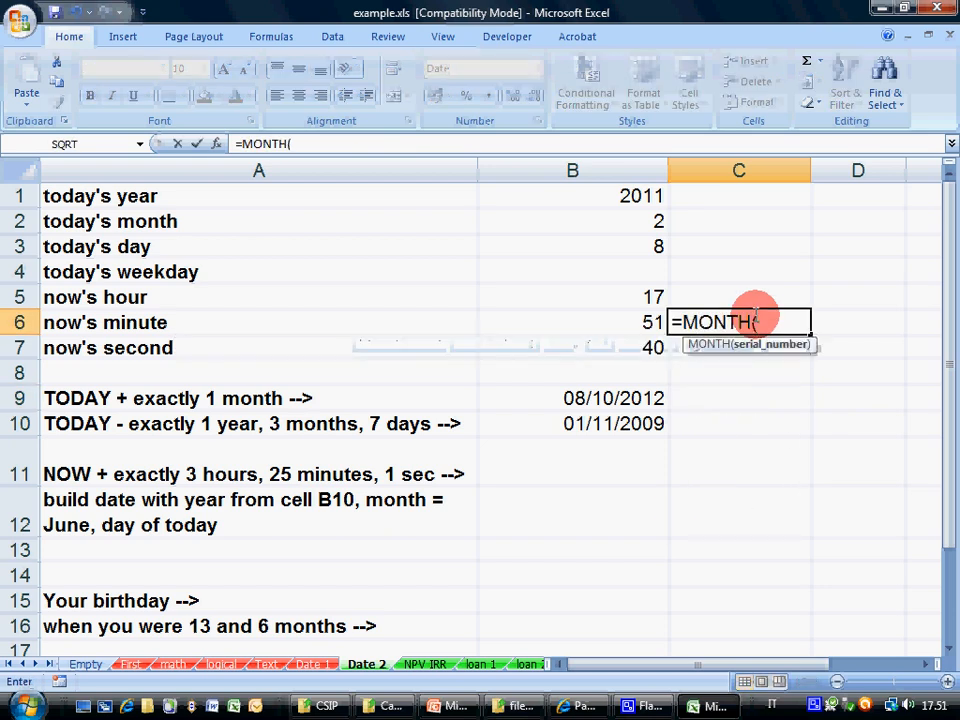
pyautogui.write('3/2/2011)')
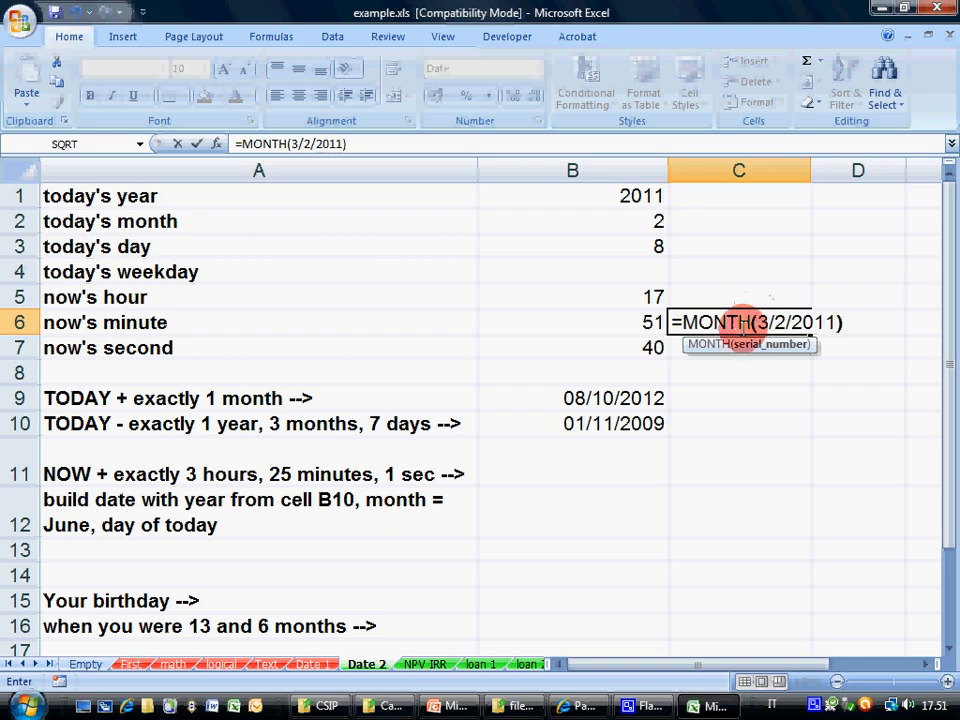
pyautogui.moveTo(757, 325); pyautogui.dragTo(834, 323)
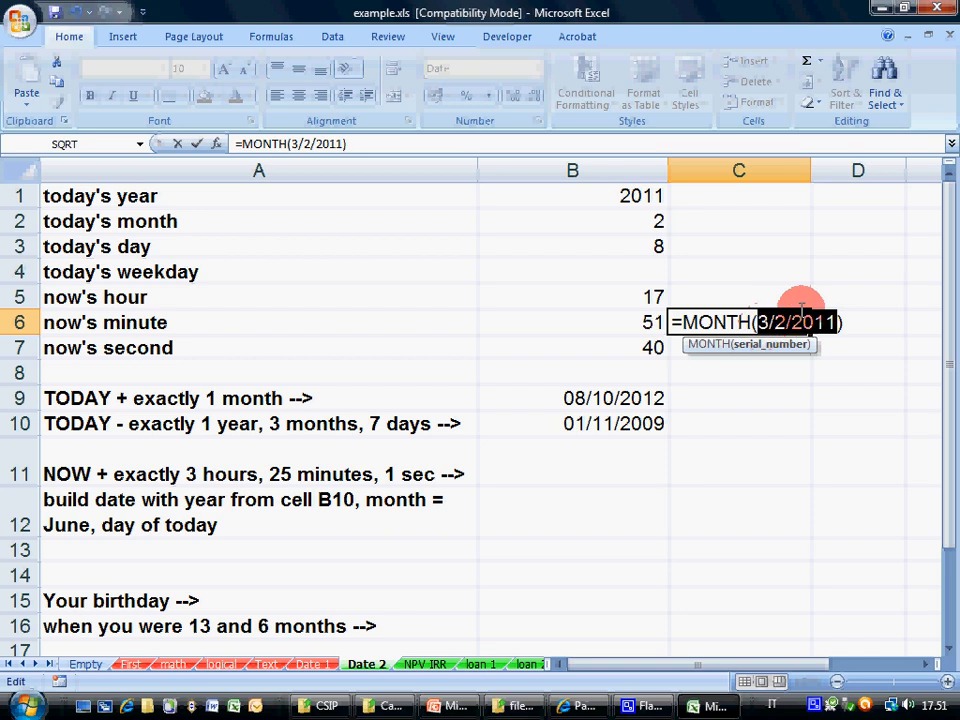
# Step: Try the C6 formula with dot separators as =MONTH(3.2.2011), highlight its argument, and discard the entry
pyautogui.click(776, 322)
pyautogui.press('BackSpace')
pyautogui.write('.')
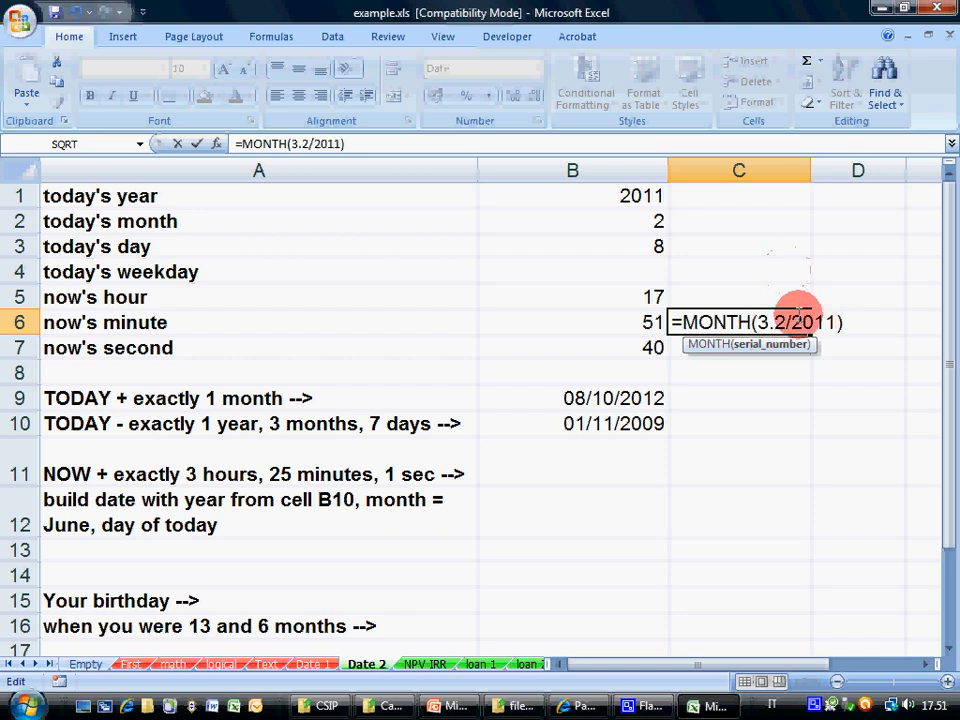
pyautogui.click(791, 320)
pyautogui.press('BackSpace')
pyautogui.write('.')
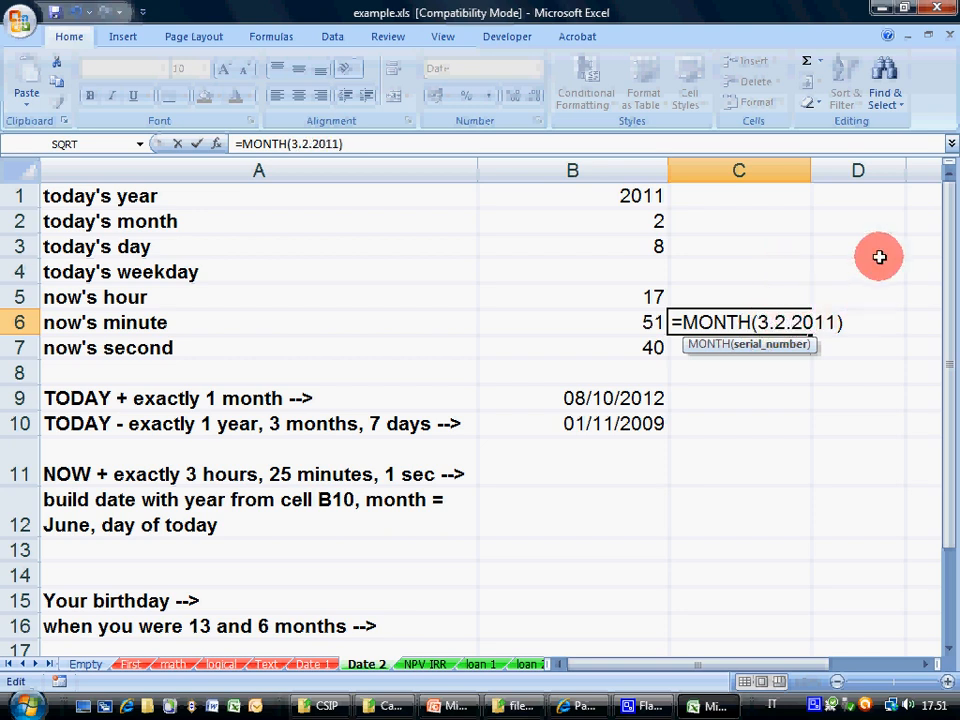
pyautogui.press('Return')
pyautogui.press('Return')
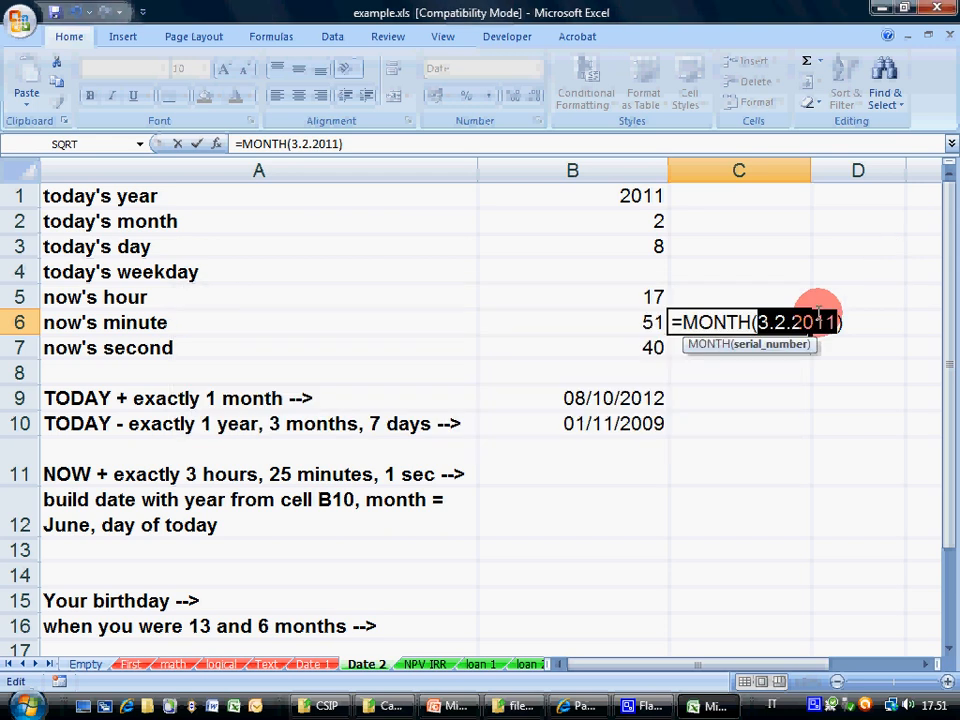
pyautogui.click(758, 321)
pyautogui.moveTo(758, 321); pyautogui.dragTo(842, 320)
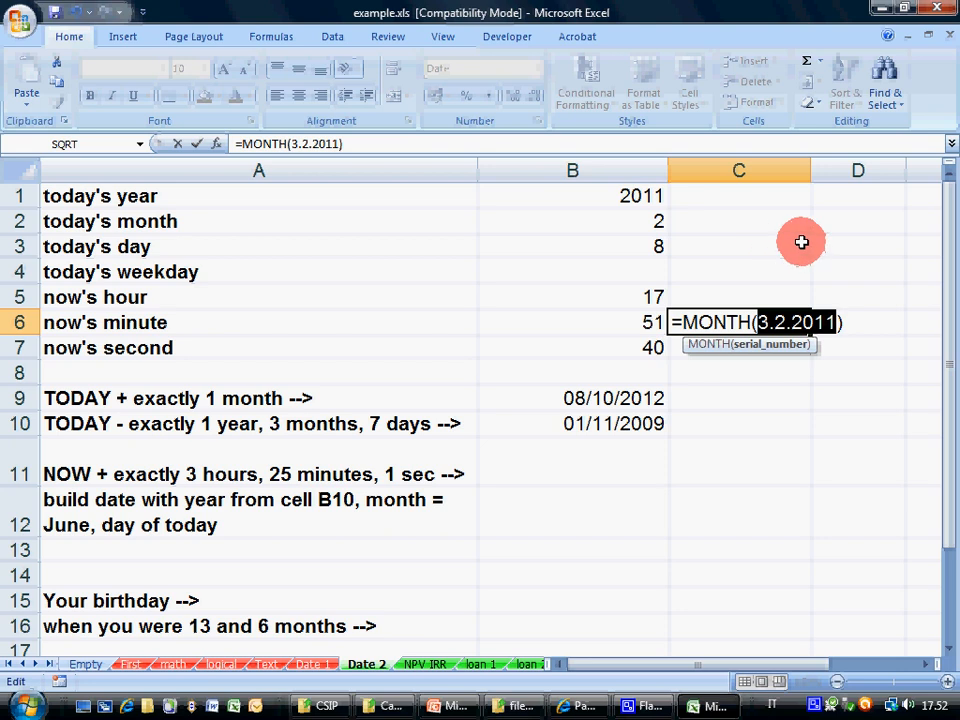
pyautogui.press('Escape')
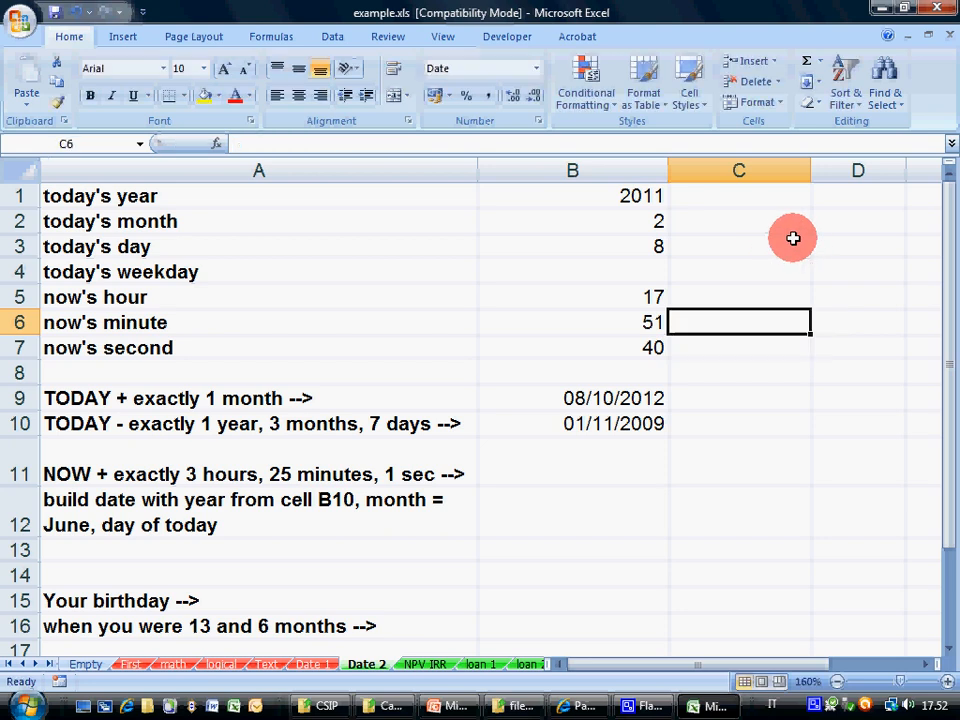
# Step: Try =TIME(HOUR(NOW())+3;MINUTE(NOW())+25;SECOND(NOW())+1) in B11, clear it again, and move to B12
pyautogui.click(628, 440)
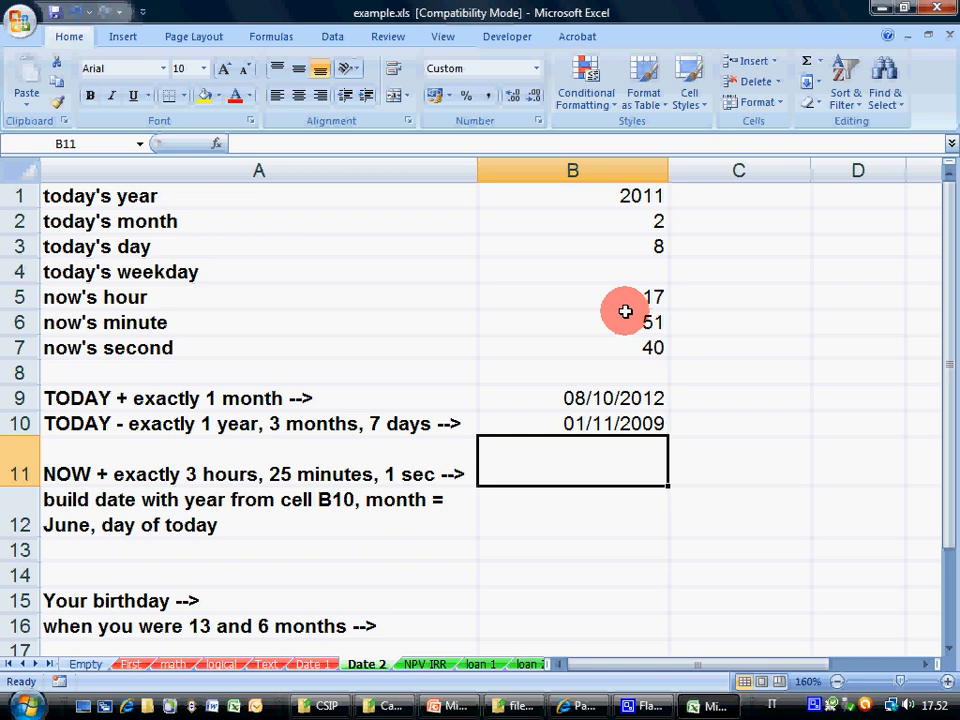
pyautogui.write('=TIME(HOUR(NOW())+3;MINUTE(NOW())+25;SECOND(NOW())+1)')
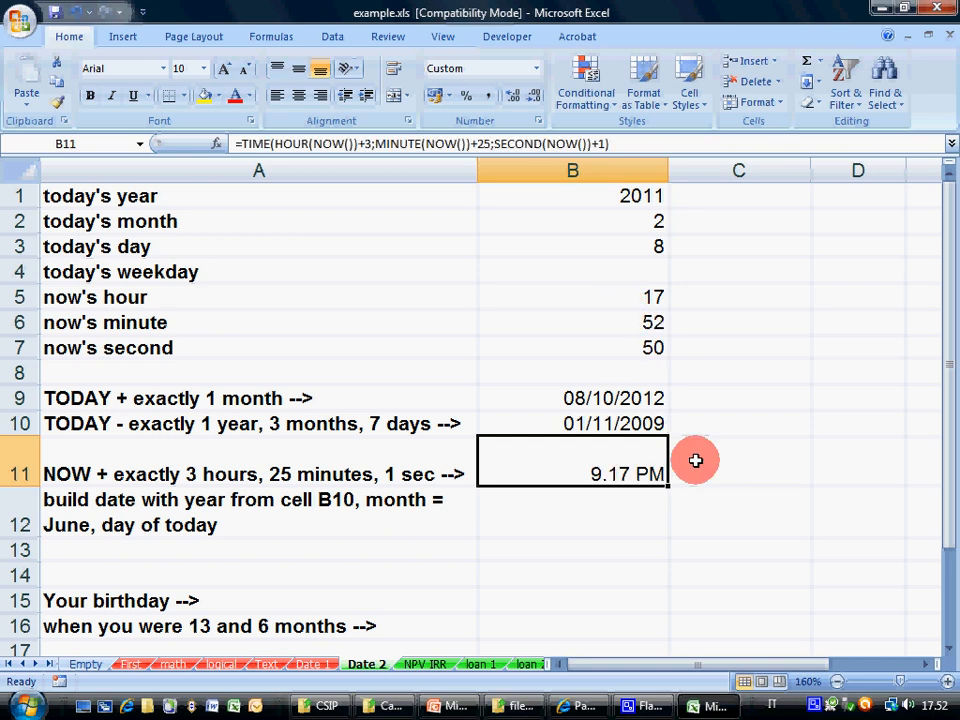
pyautogui.press('Delete')
pyautogui.press('Return')
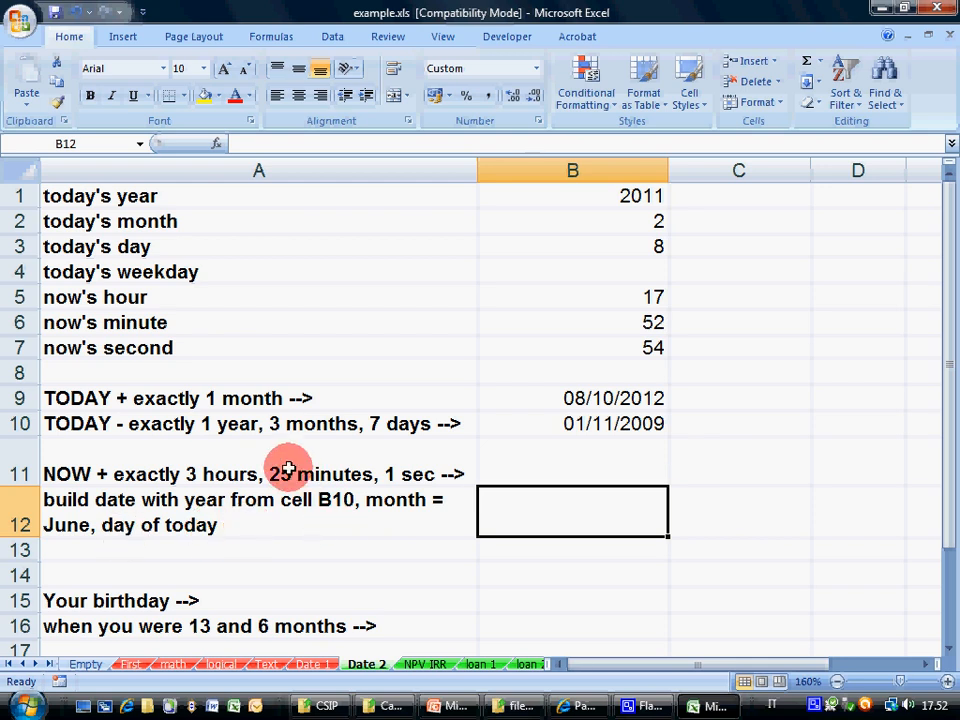
# Step: Enter =DATE(YEAR(B10);6;DAY(TODAY())) in B12 to combine B10's year, June and today's day
pyautogui.write('=DATE(')
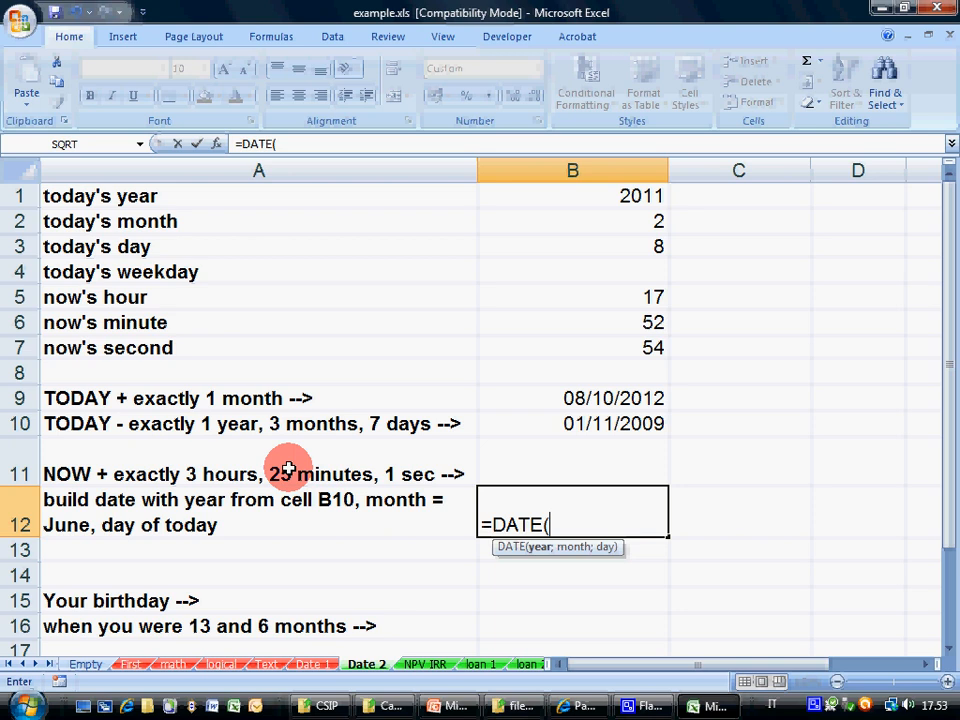
pyautogui.write('YEAR(')
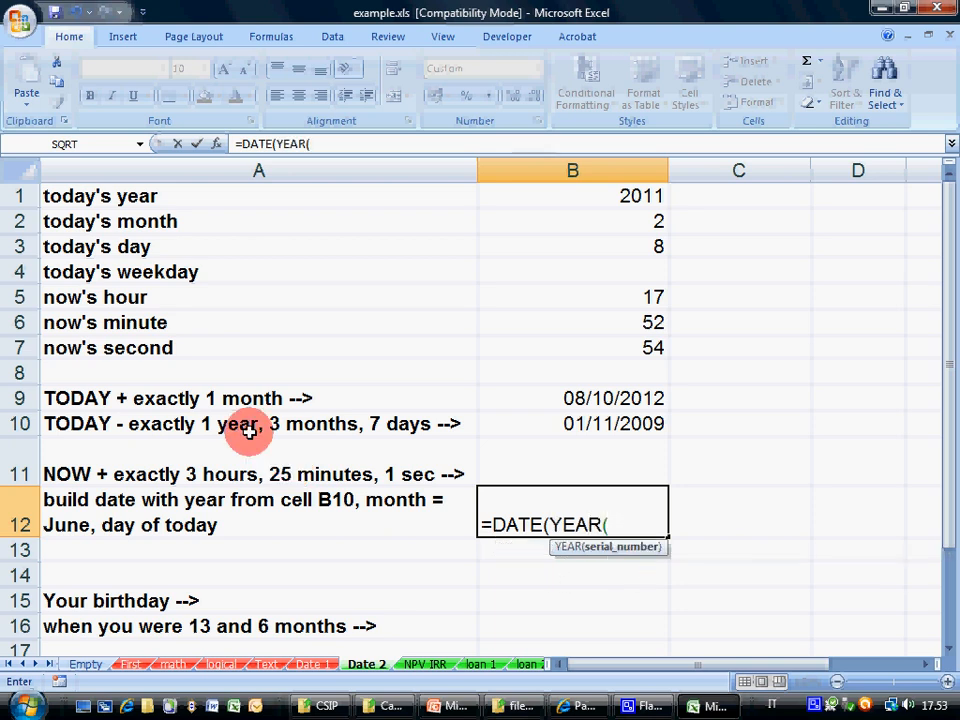
pyautogui.click(556, 420)
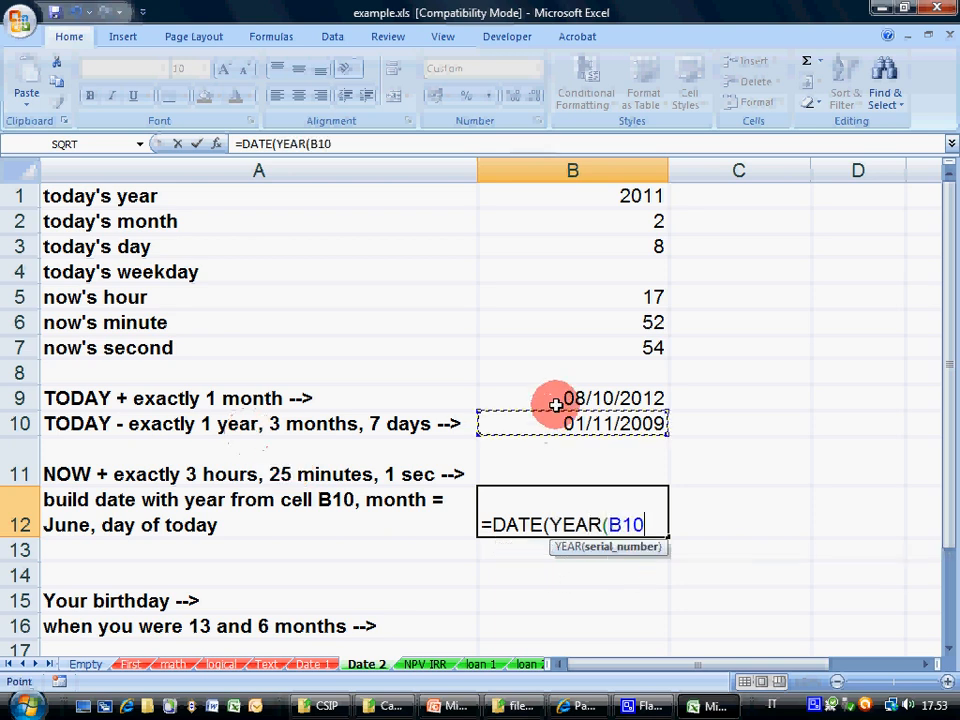
pyautogui.write(')')
pyautogui.press('BackSpace')
pyautogui.press('BackSpace')
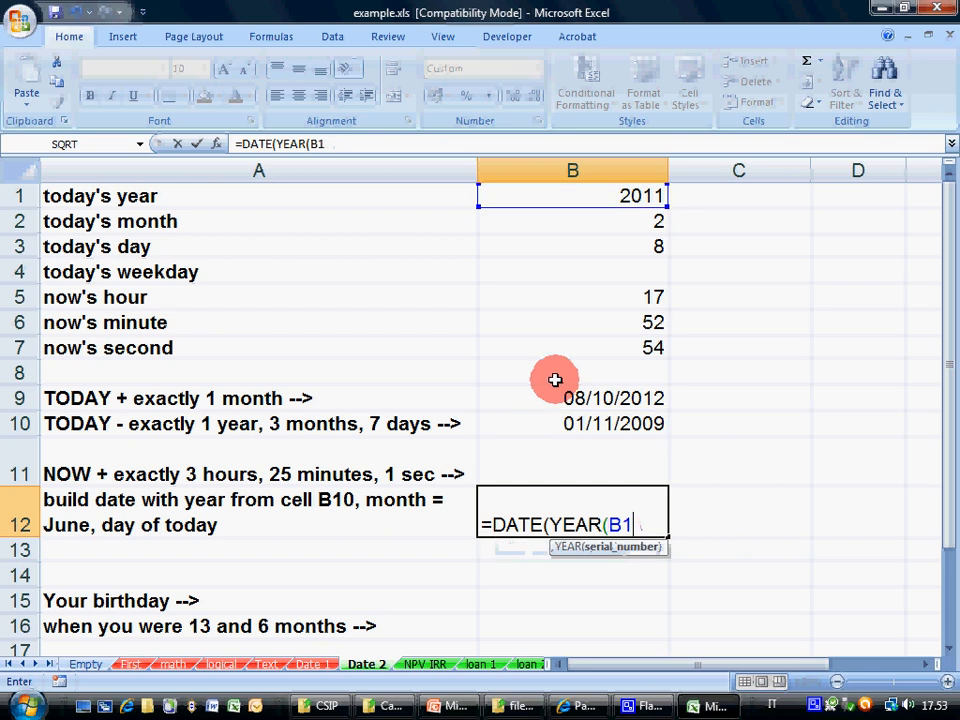
pyautogui.write('0')
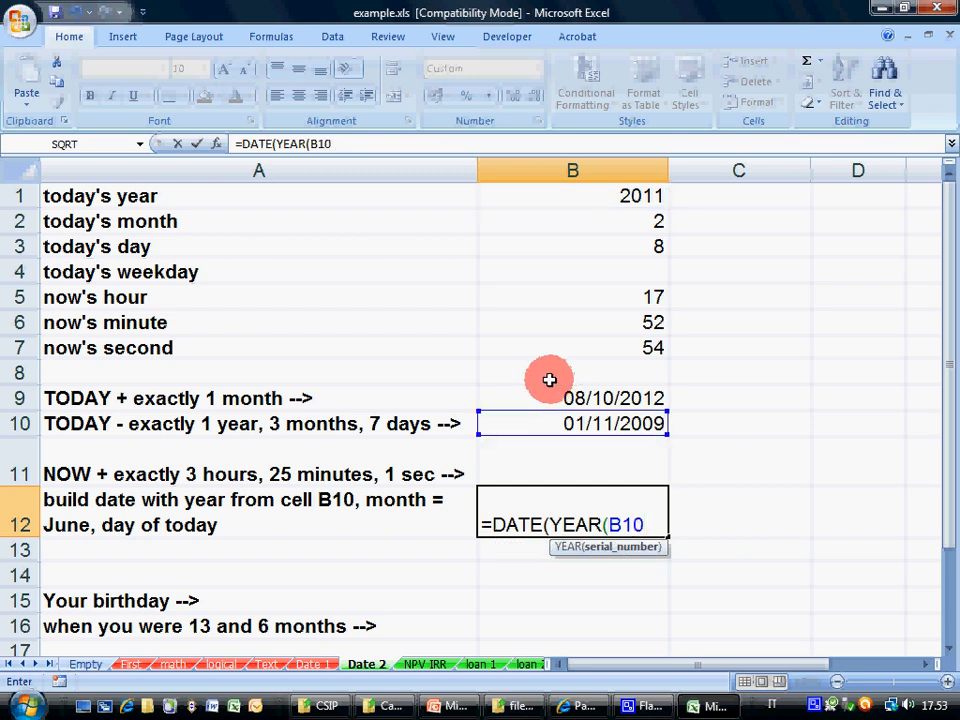
pyautogui.write(');')
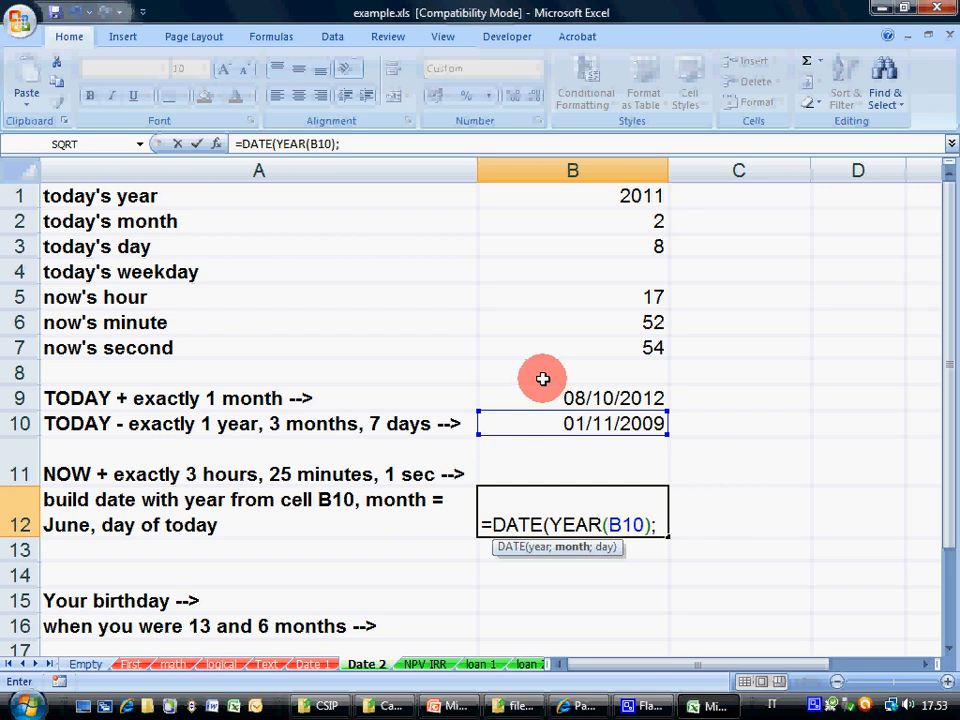
pyautogui.write('6;')
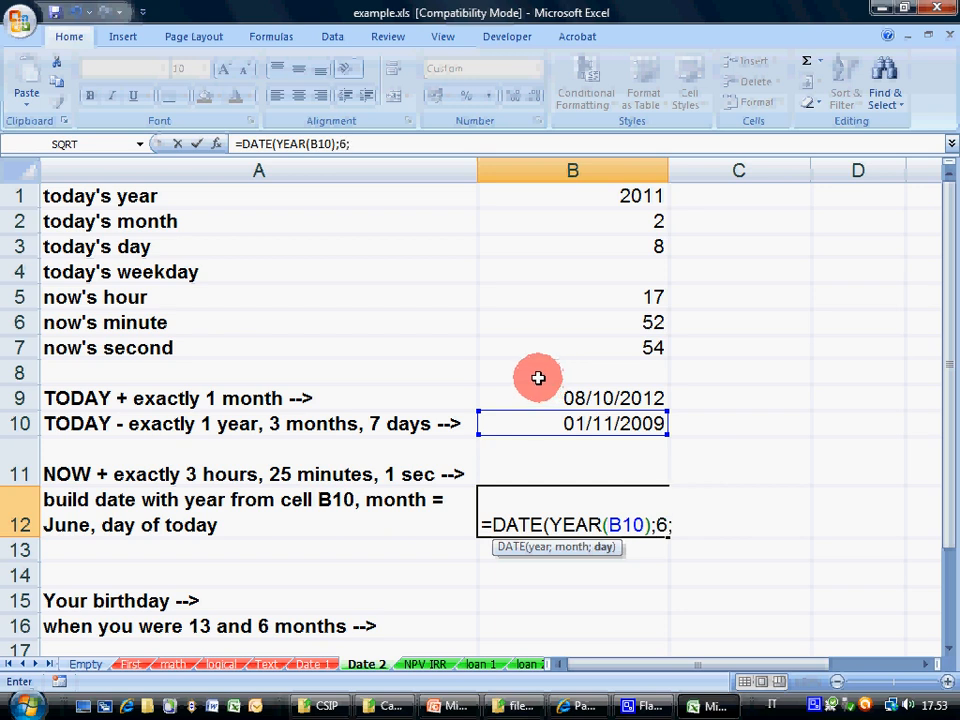
pyautogui.write('DAY(TO')
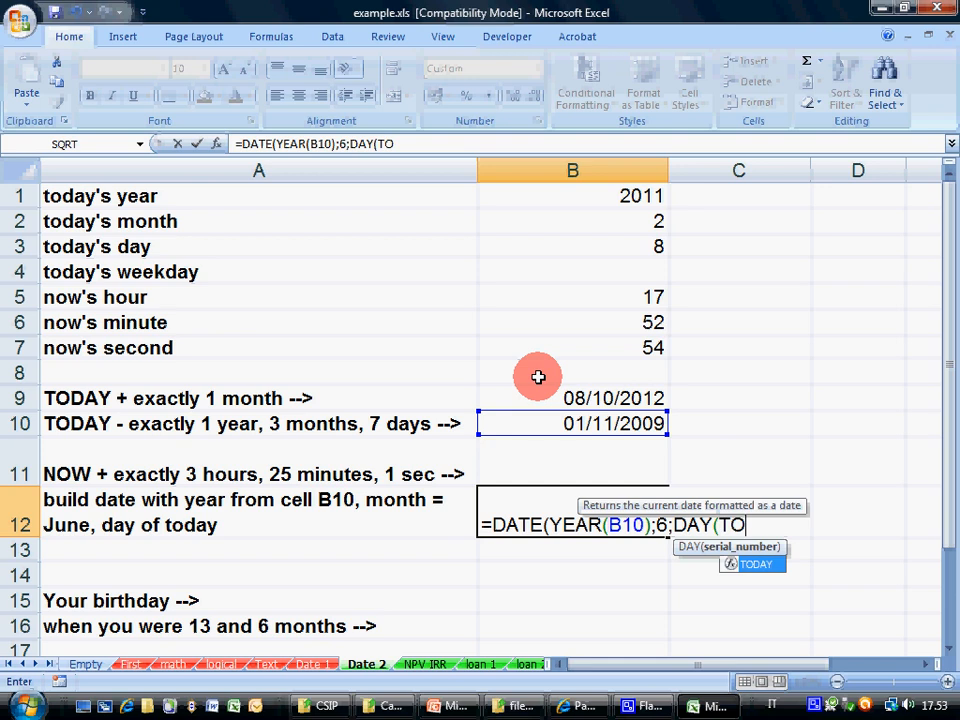
pyautogui.press('Tab')
pyautogui.write(')))')
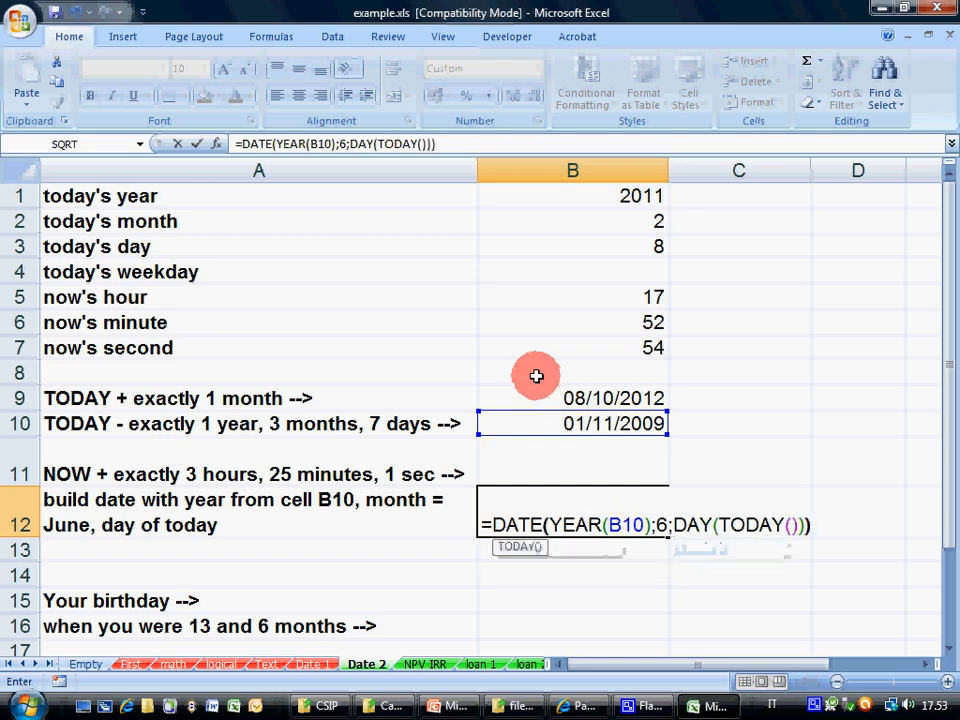
pyautogui.press('Return')
pyautogui.press('Up')
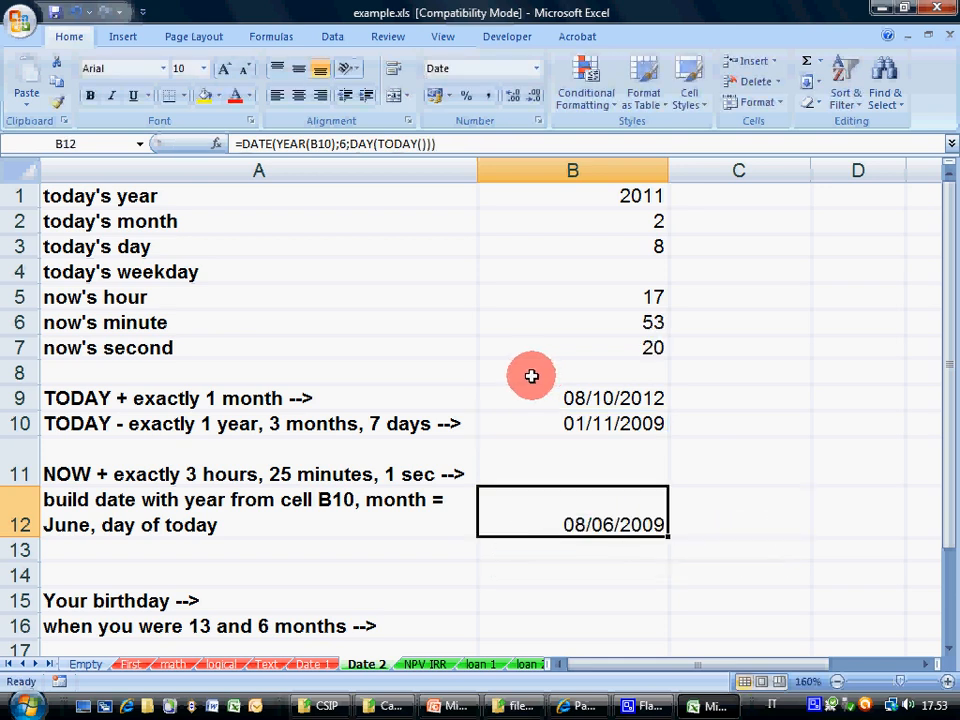
# Step: Enter the date of birth in B15 beside the "Your birthday" label
pyautogui.scroll(-1, 491, 537)
pyautogui.click(491, 533)
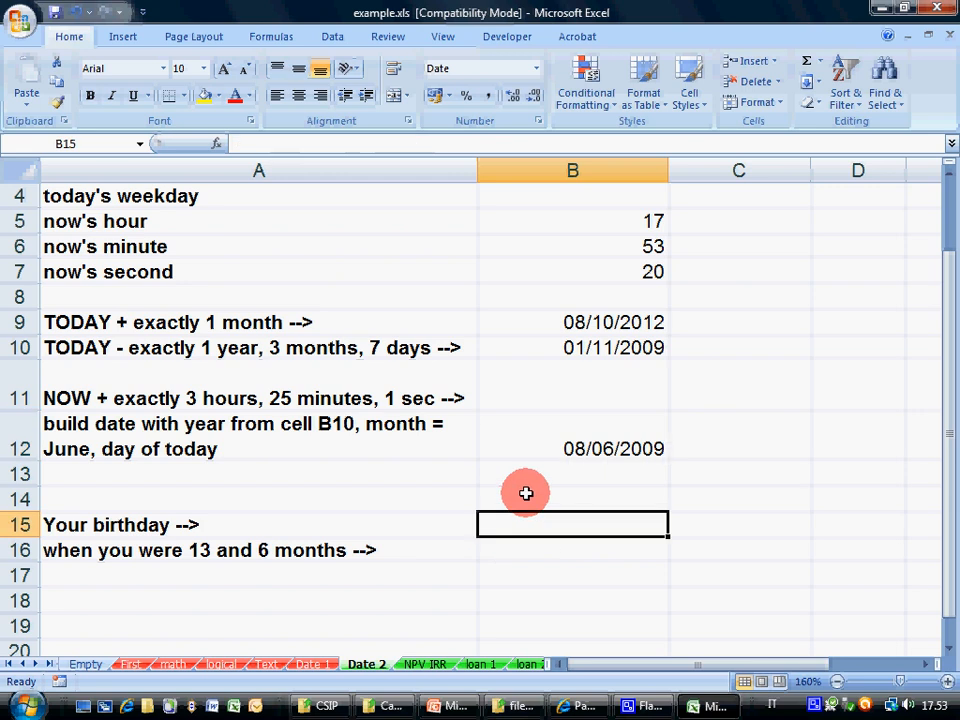
pyautogui.write('20/')
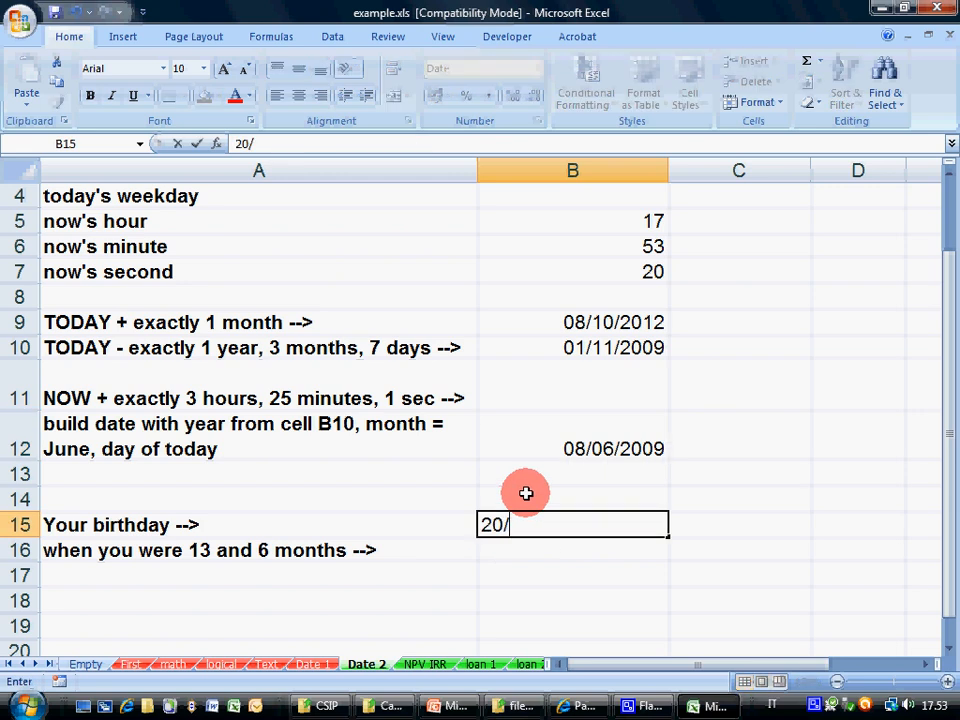
pyautogui.write('06/198')
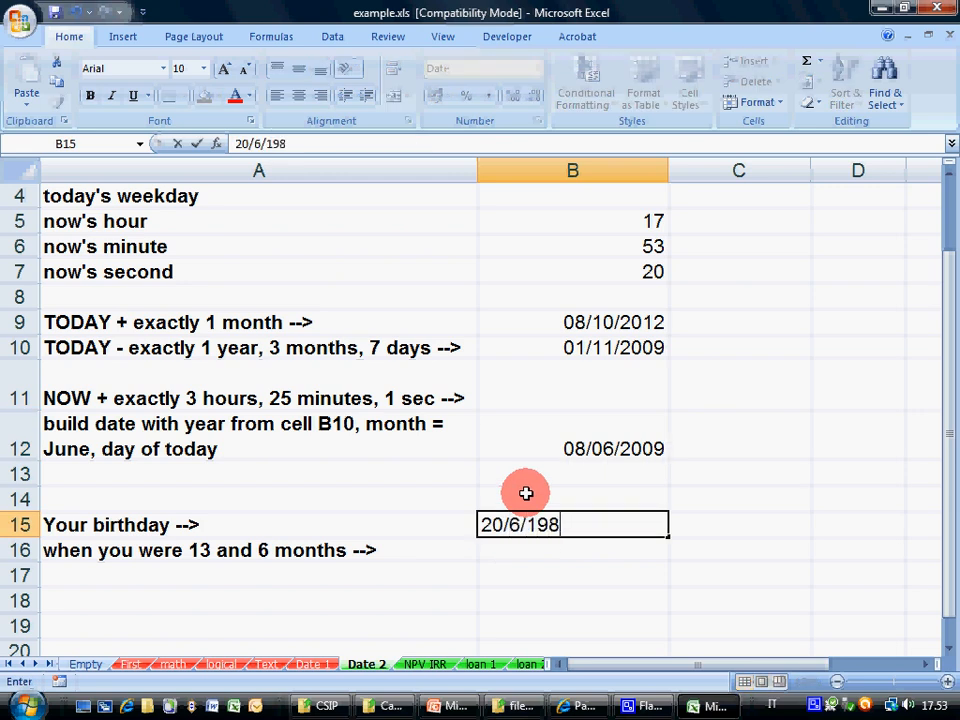
pyautogui.write('6')
pyautogui.press('Return')
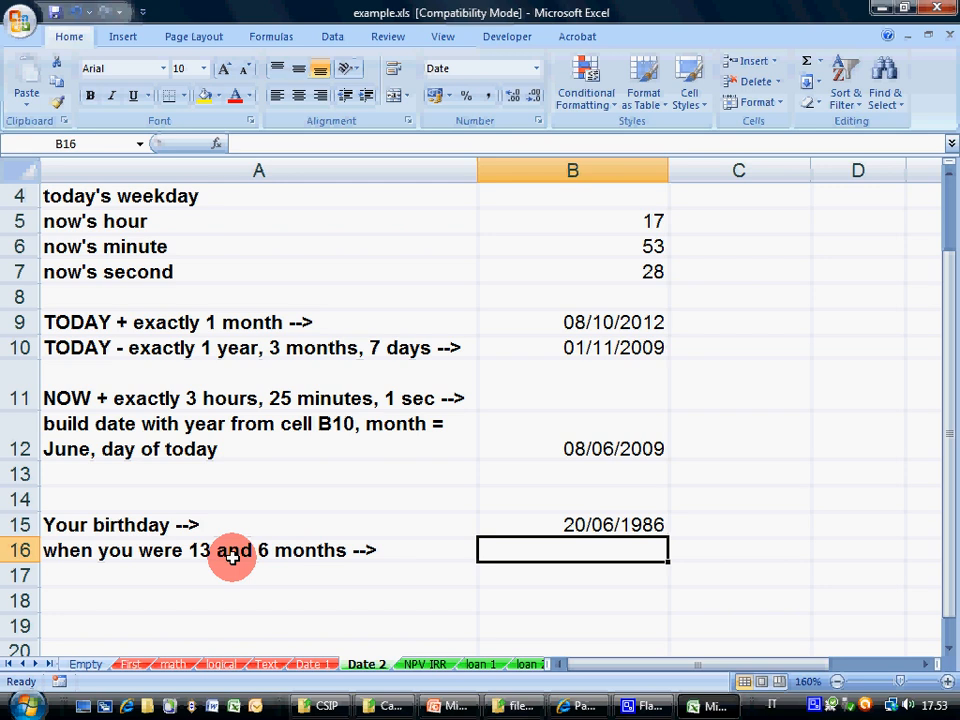
# Step: Enter =DATE(YEAR(B15)+13;MONTH(B15)+6;DAY(B15)) in B16 to get the date 13 years and 6 months after the birthday
pyautogui.write('=')
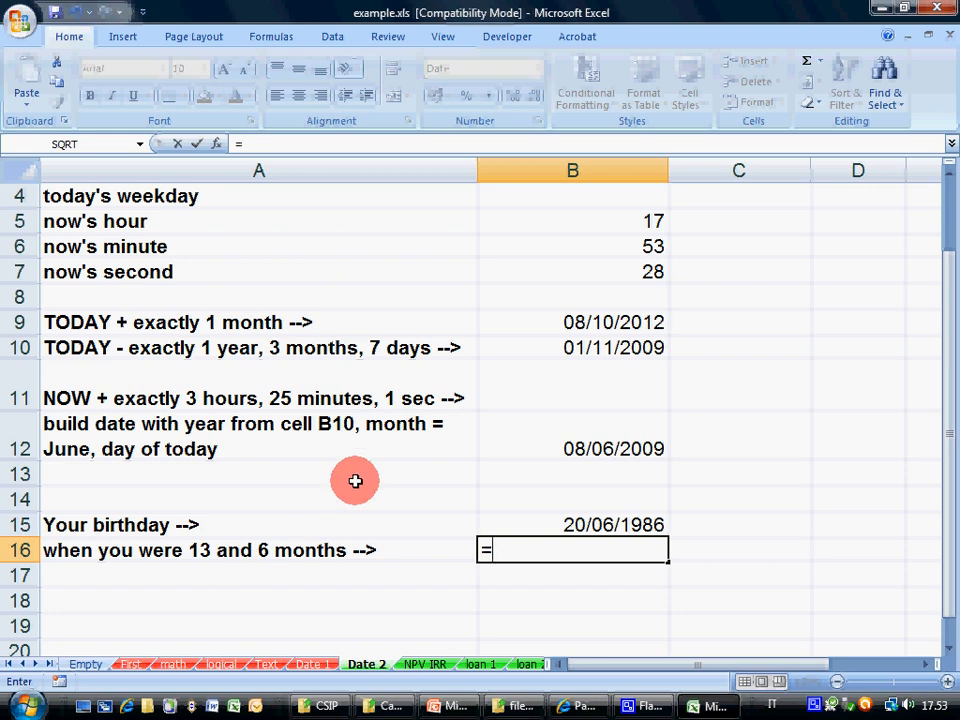
pyautogui.write('DATE(')
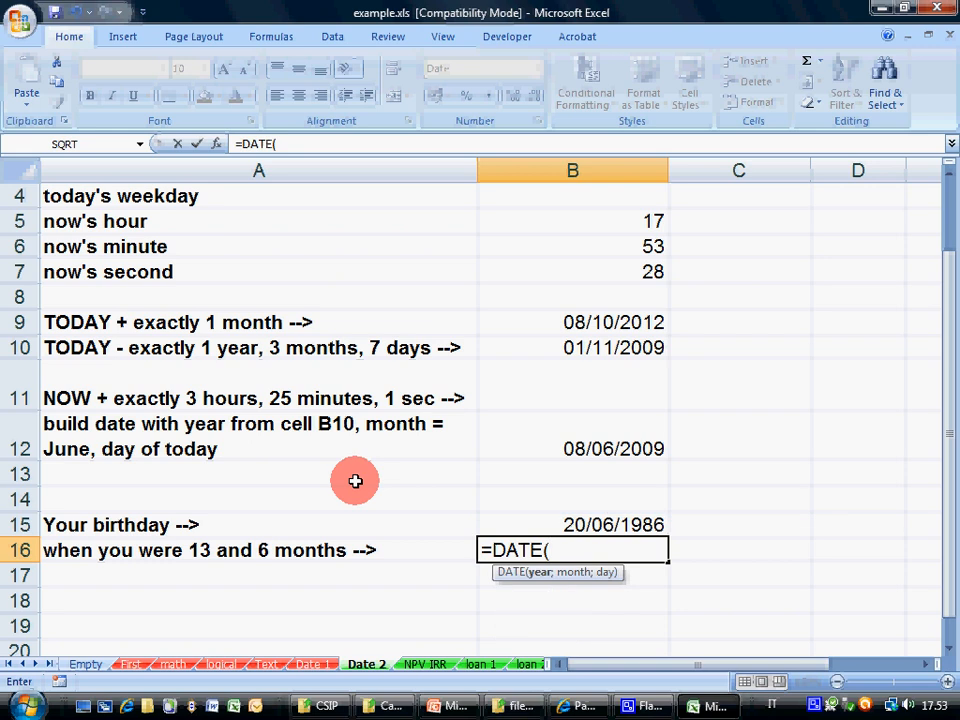
pyautogui.write('YEAR(')
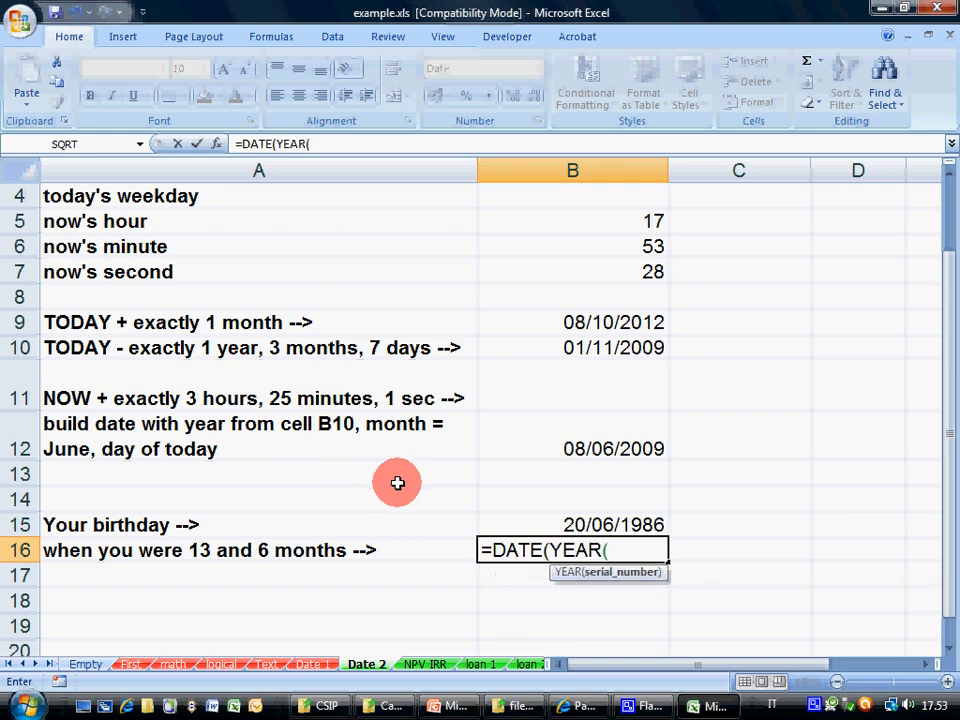
pyautogui.click(558, 516)
pyautogui.write(')+')
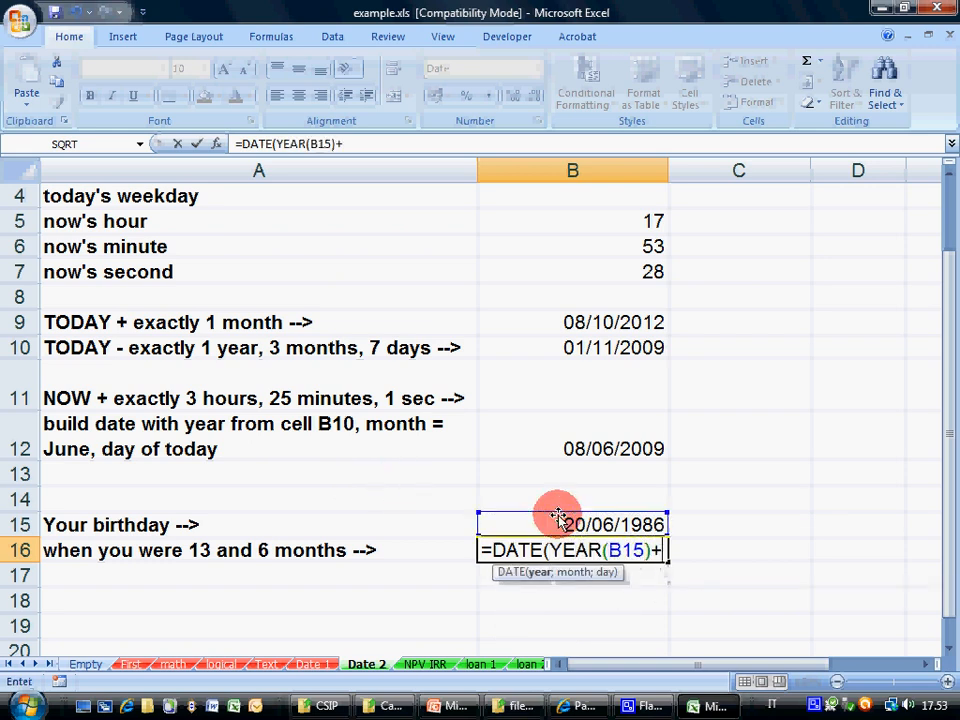
pyautogui.write('13;M')
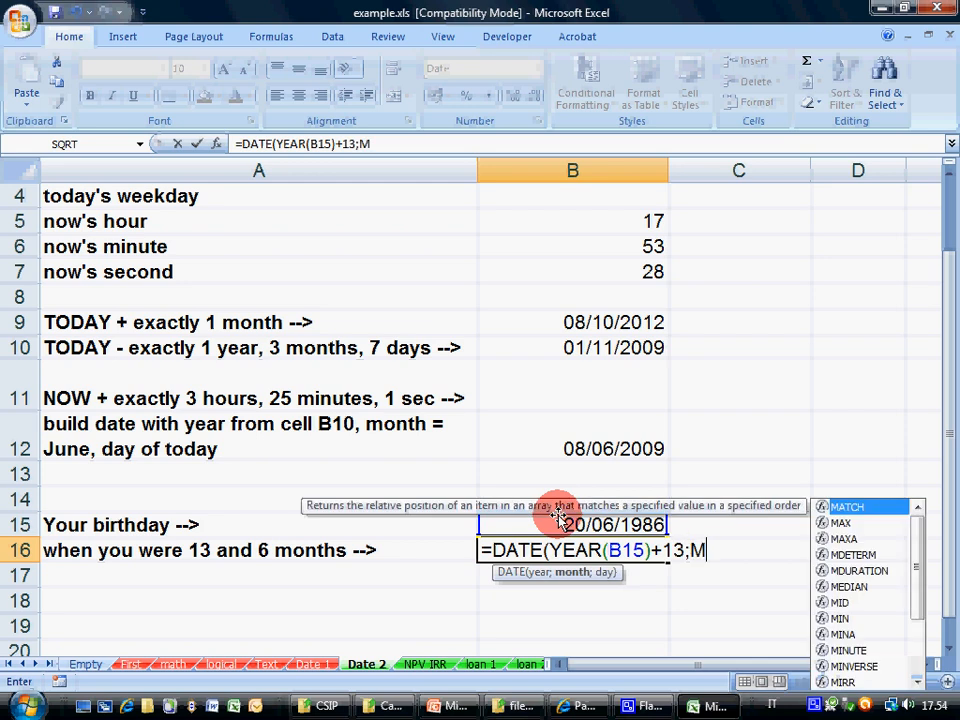
pyautogui.write('ONTH(')
pyautogui.click(522, 525)
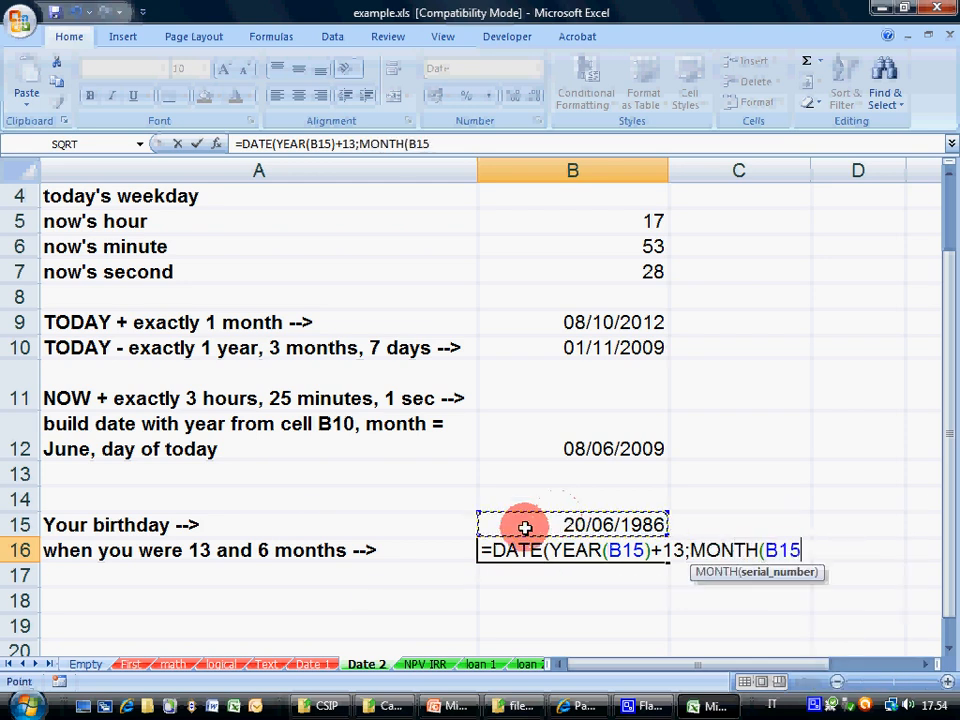
pyautogui.write(')+6')
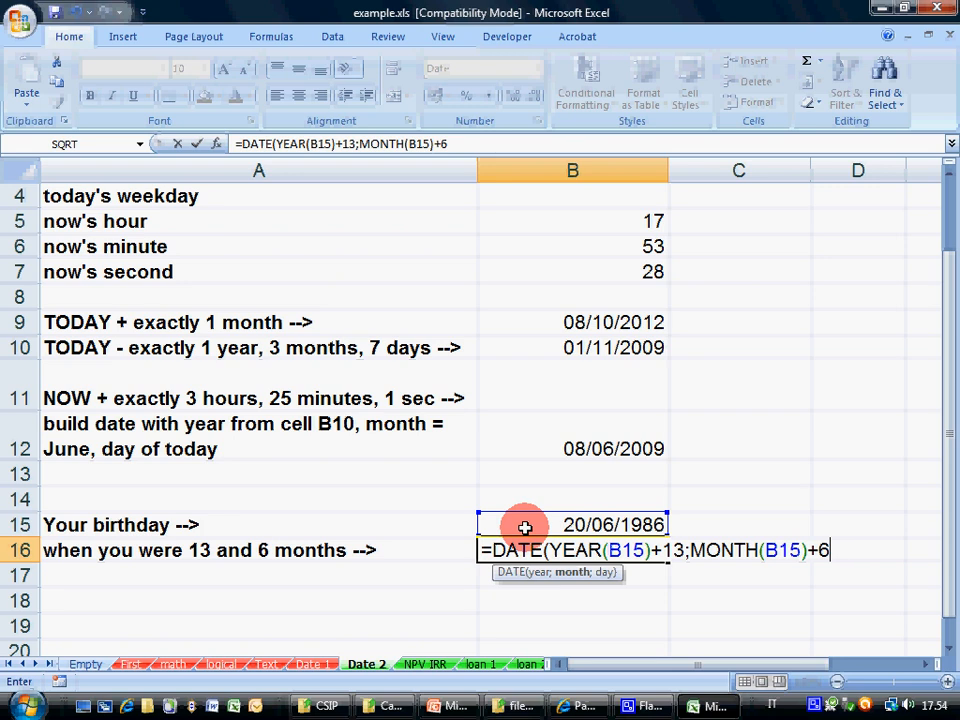
pyautogui.write(';DAY(')
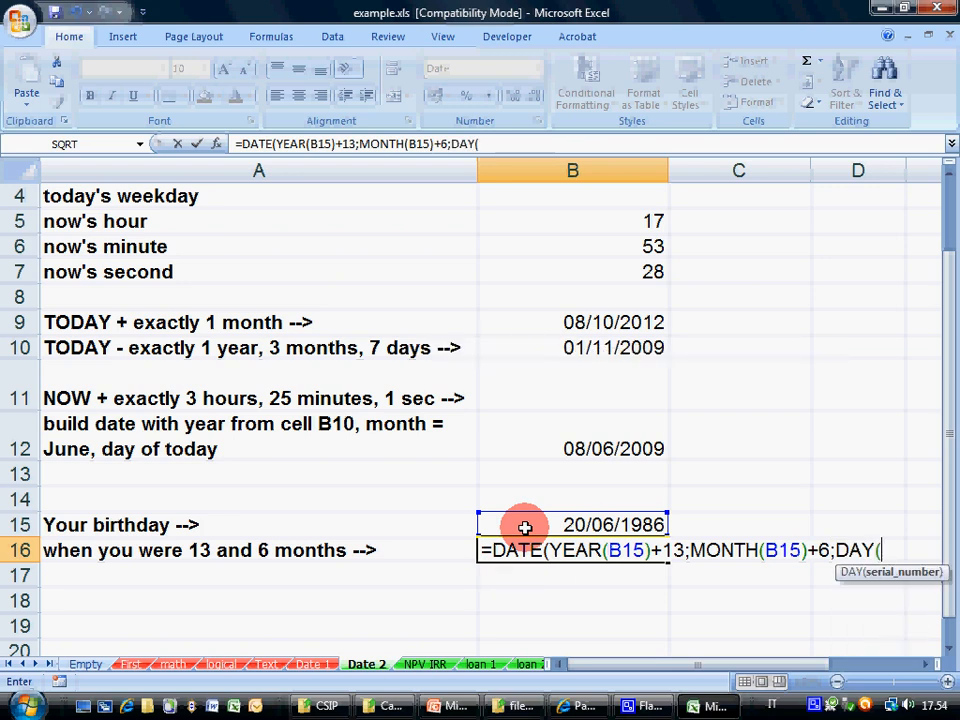
pyautogui.click(562, 520)
pyautogui.write(')')
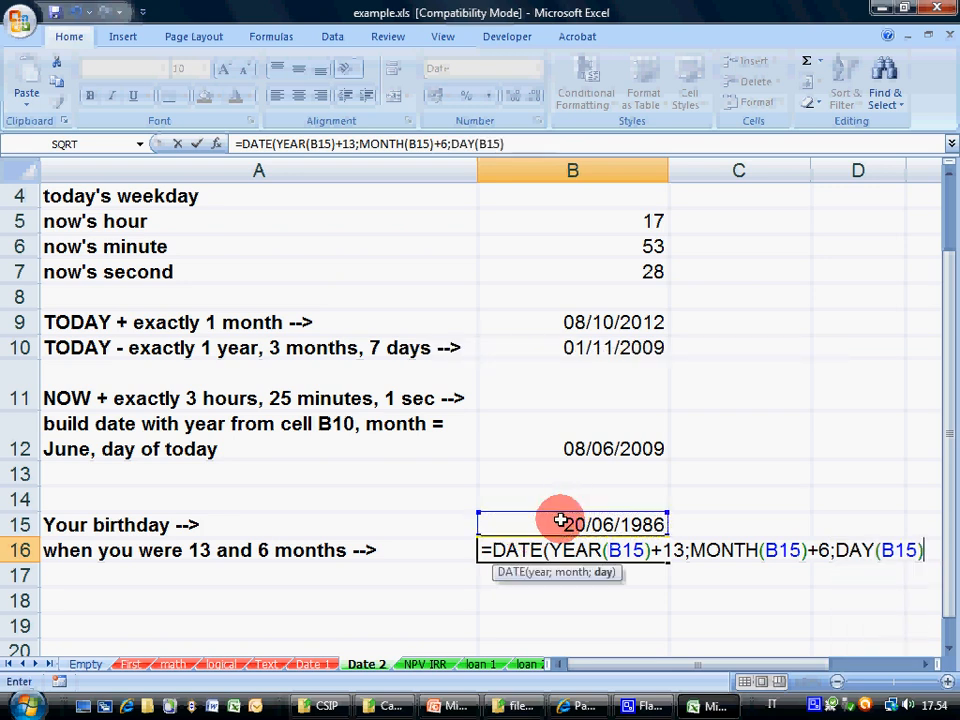
pyautogui.write(')')
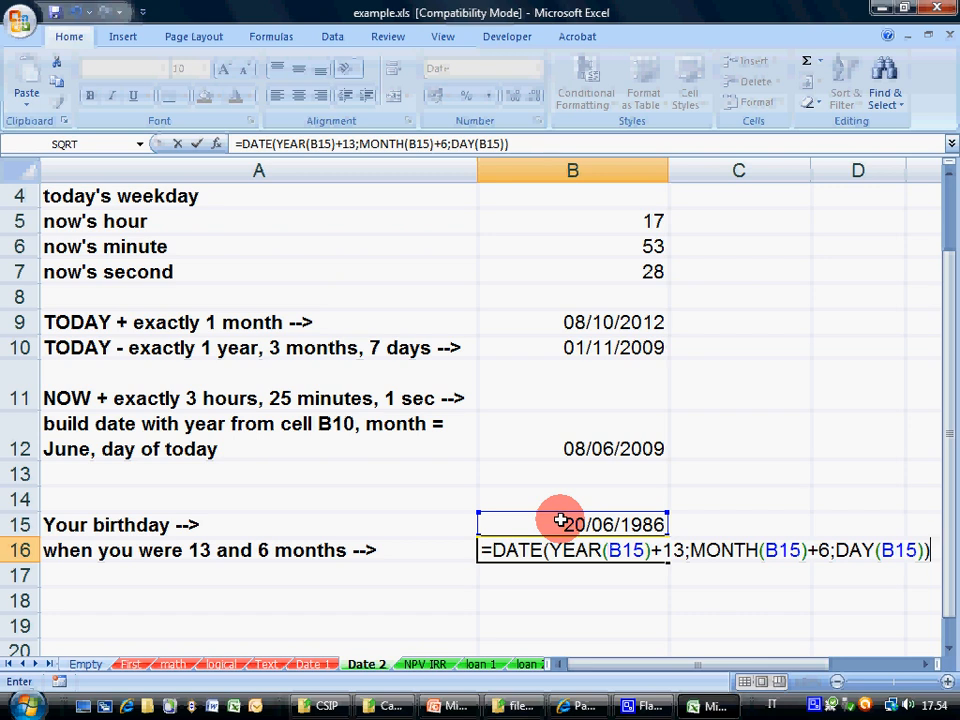
pyautogui.press('Return')
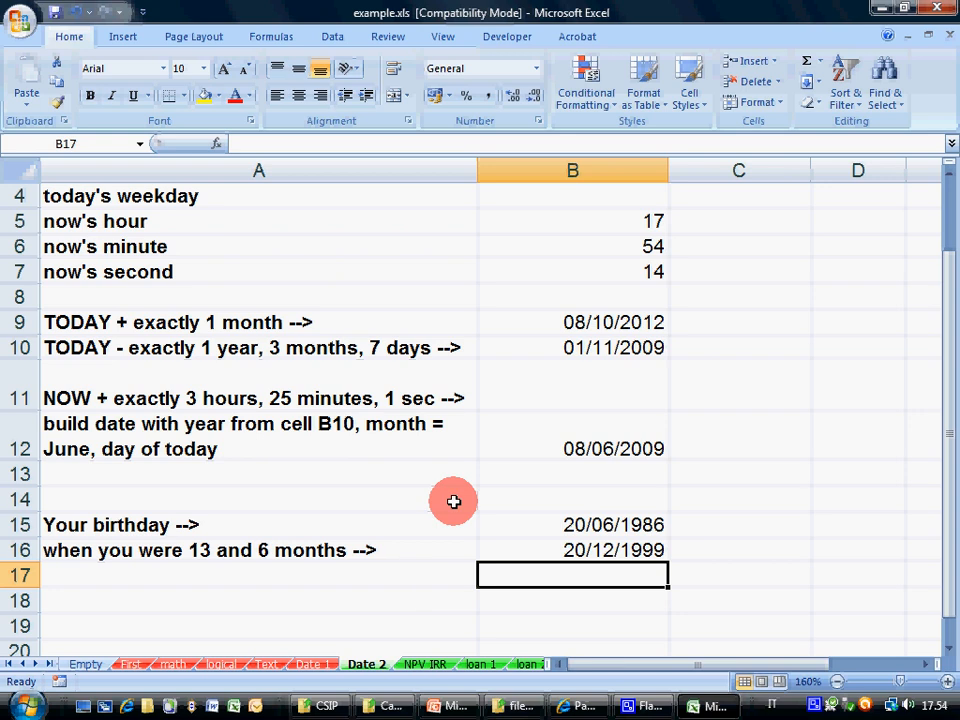
# Step: Open the DATE formula in B10 to examine its YEAR, MONTH and DAY arguments, and leave it without changes
pyautogui.click(589, 352)
pyautogui.click(248, 143)
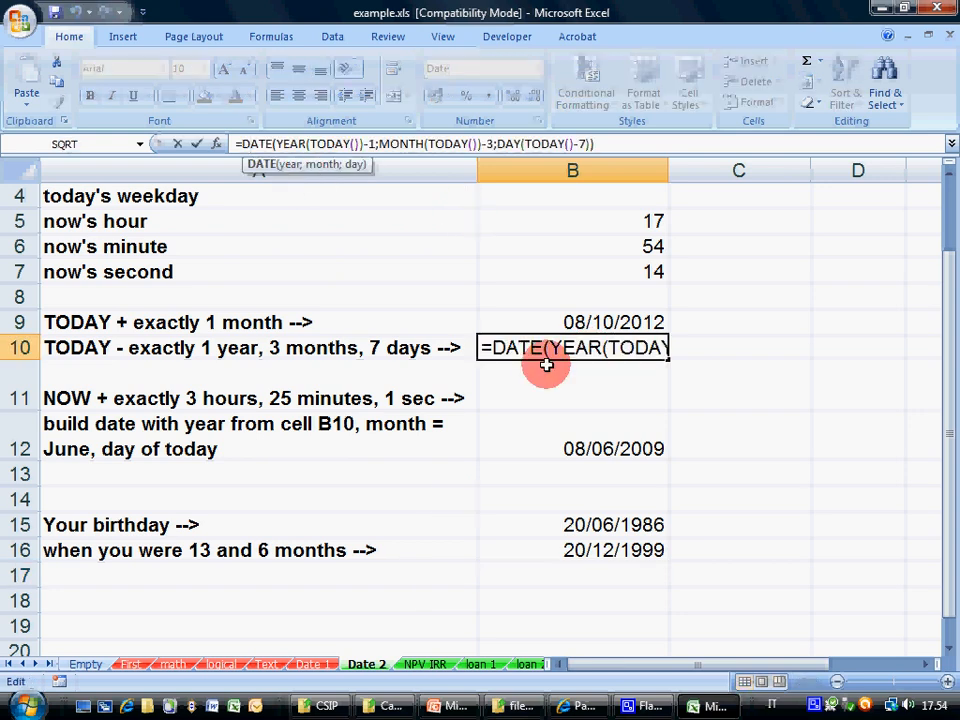
pyautogui.click(512, 349)
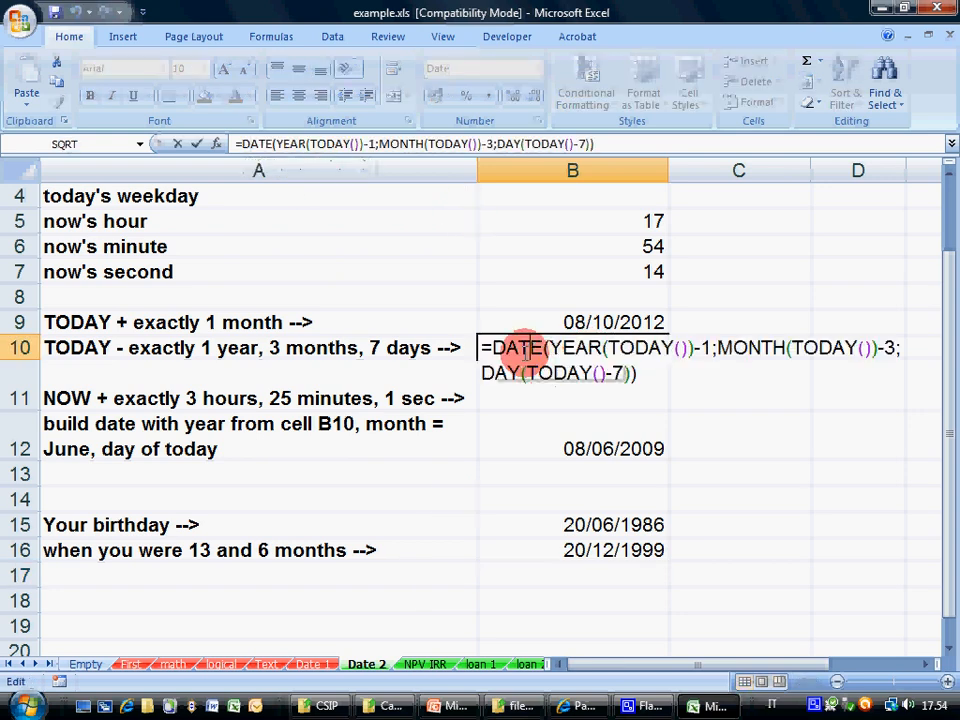
pyautogui.click(696, 349)
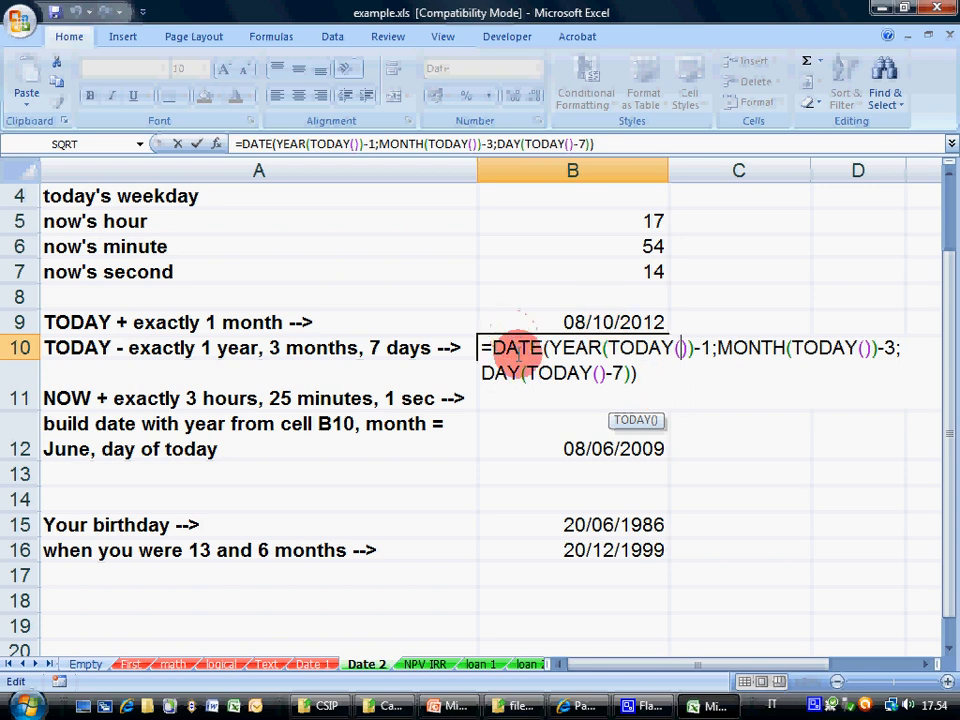
pyautogui.press('Escape')
# Step: Switch to the PowerPoint presentation 20excel.ppt, show the Financial functions slide in full screen, and exit the show
pyautogui.click(454, 707)
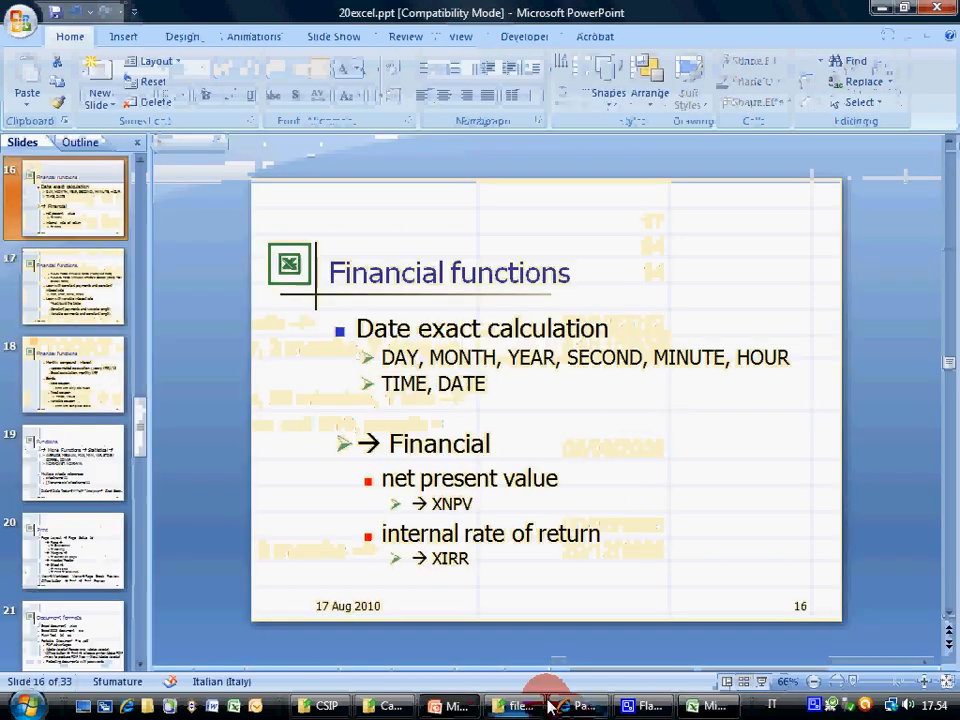
pyautogui.click(760, 683)
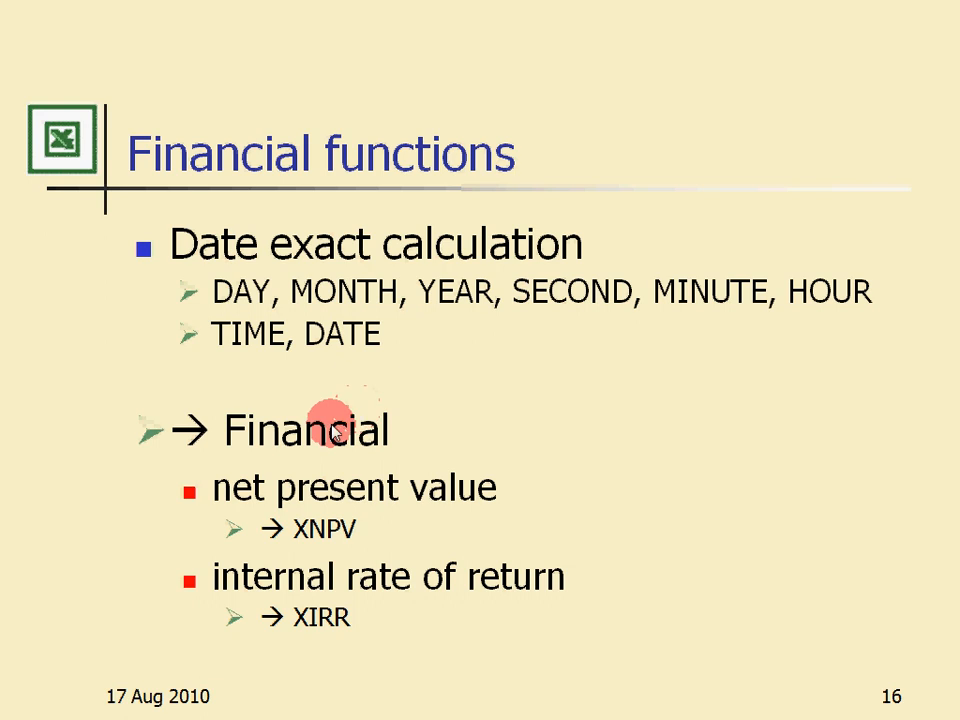
pyautogui.press('Escape')
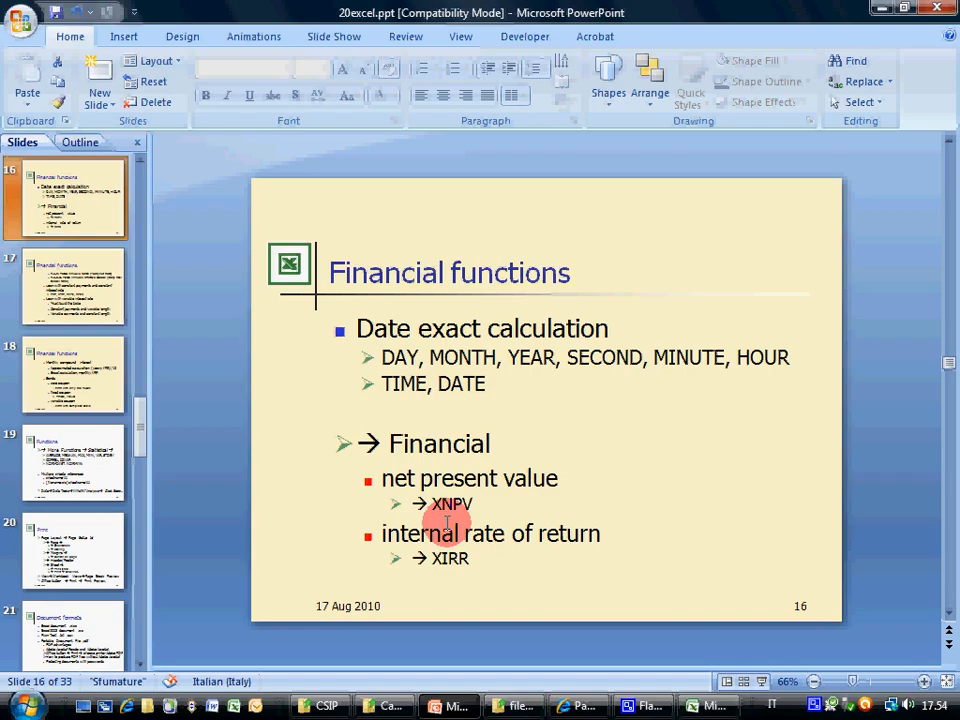
# Step: Switch to Internet Explorer, open the Financial Functions course book from the course page's Books list, and view its table of contents in a maximized window
pyautogui.click(580, 705)
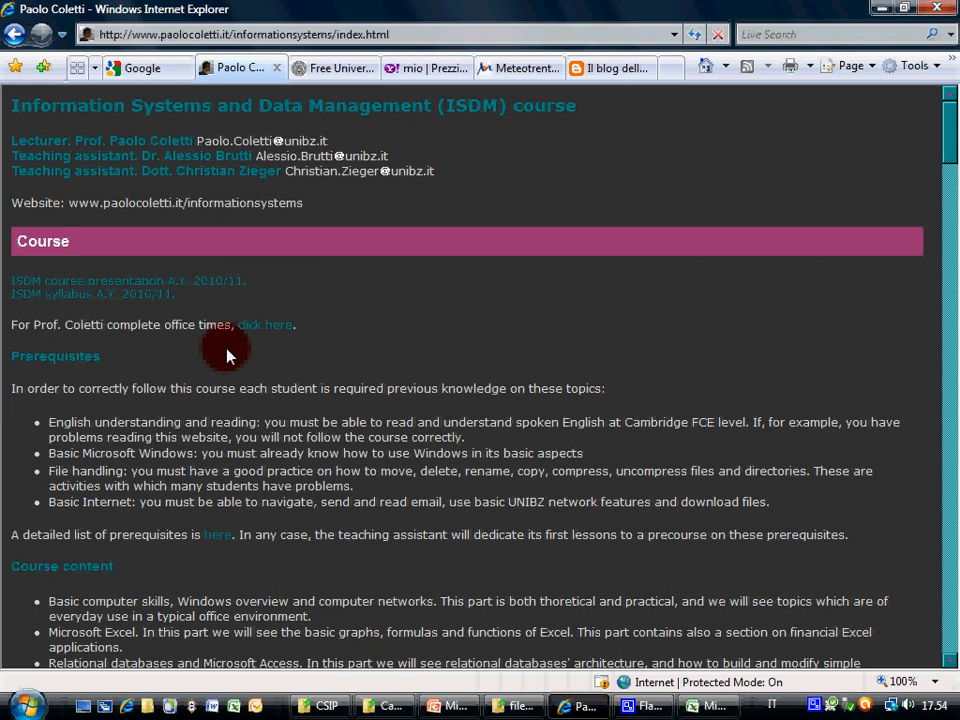
pyautogui.scroll(-2, 245, 343)
pyautogui.scroll(-12, 245, 340)
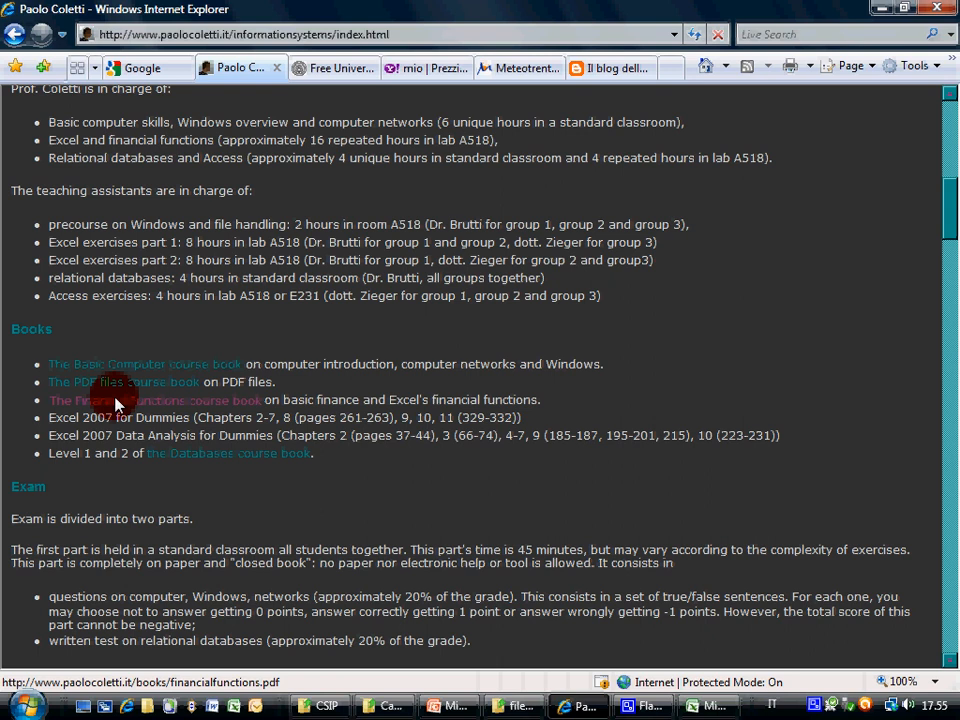
pyautogui.click(115, 403)
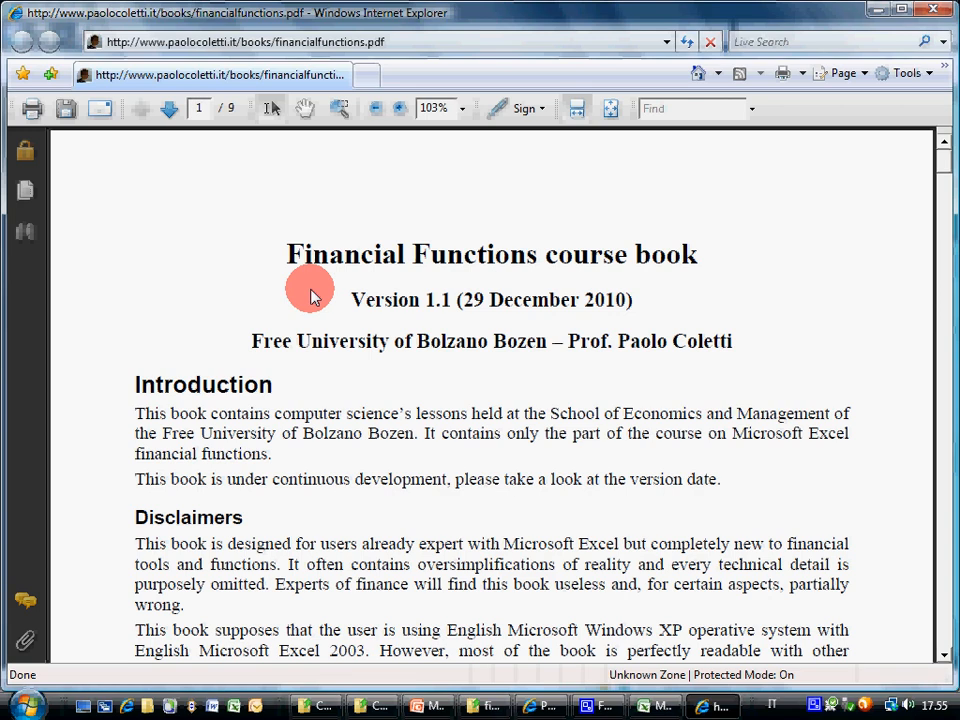
pyautogui.click(901, 10)
pyautogui.scroll(-5, 527, 335)
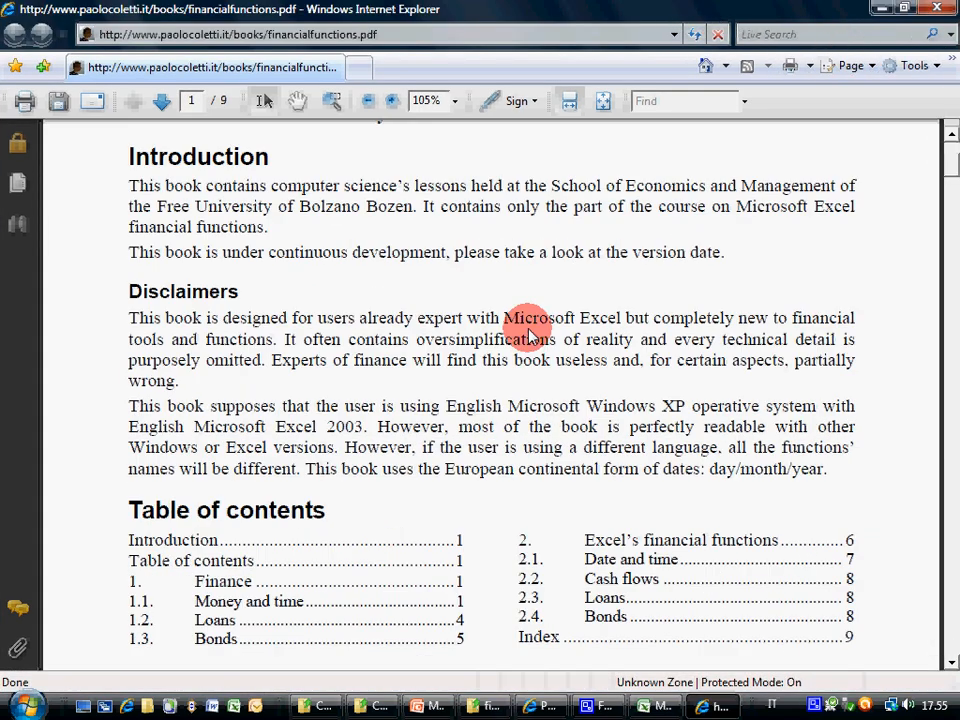
# Step: Read the Financial Functions book's sections on bank's interest, present value, cash flows and loans, and close the book
pyautogui.scroll(-15, 527, 335)
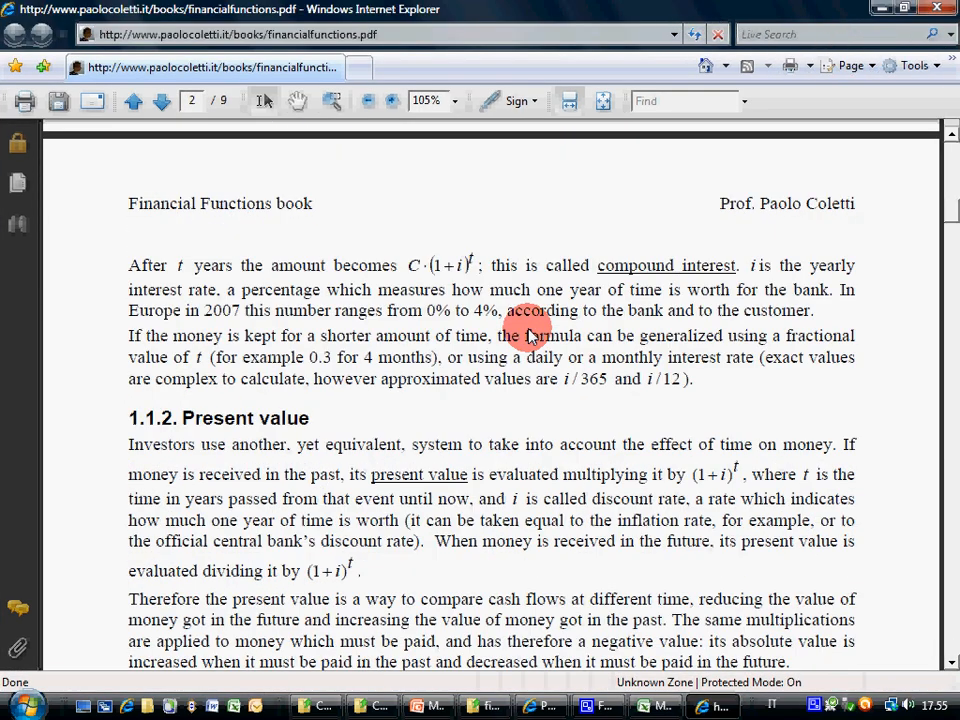
pyautogui.scroll(-5, 527, 330)
pyautogui.scroll(6, 527, 330)
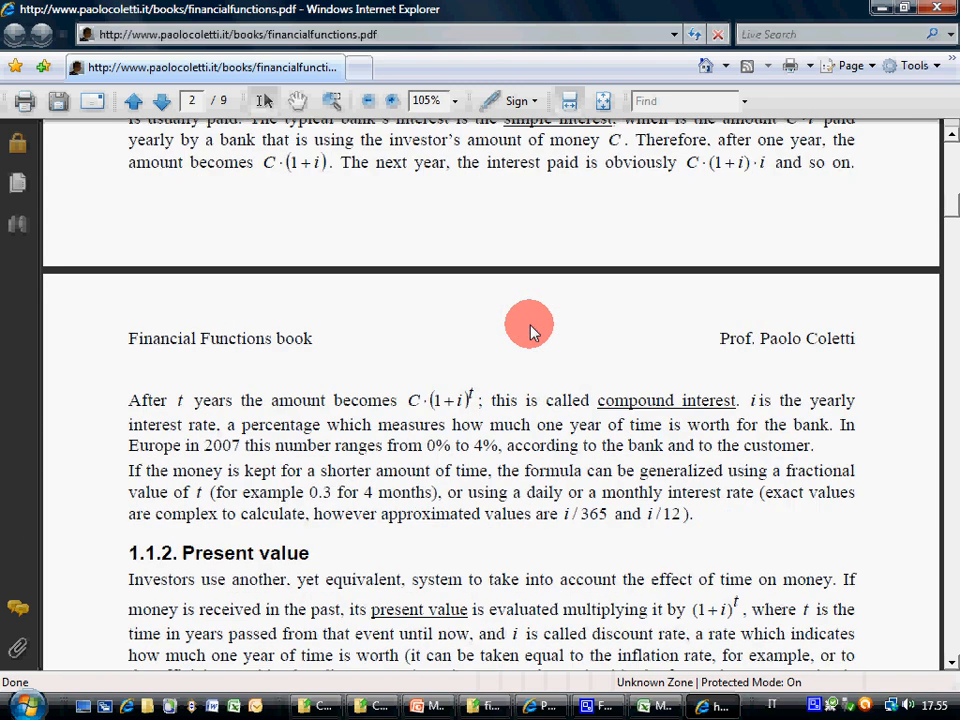
pyautogui.scroll(3, 530, 330)
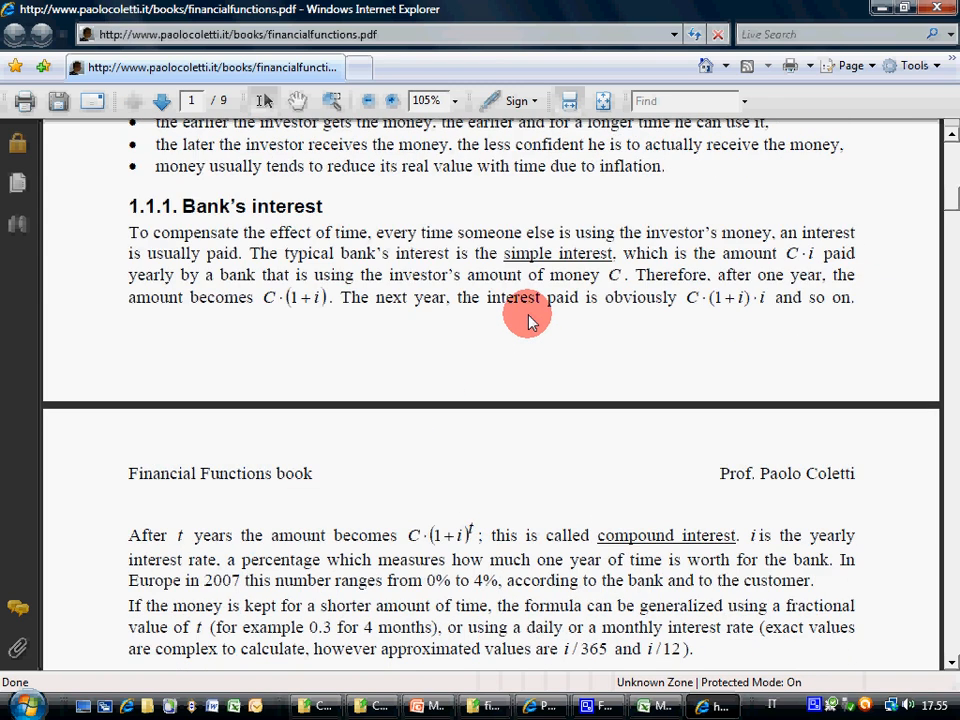
pyautogui.scroll(-7, 531, 322)
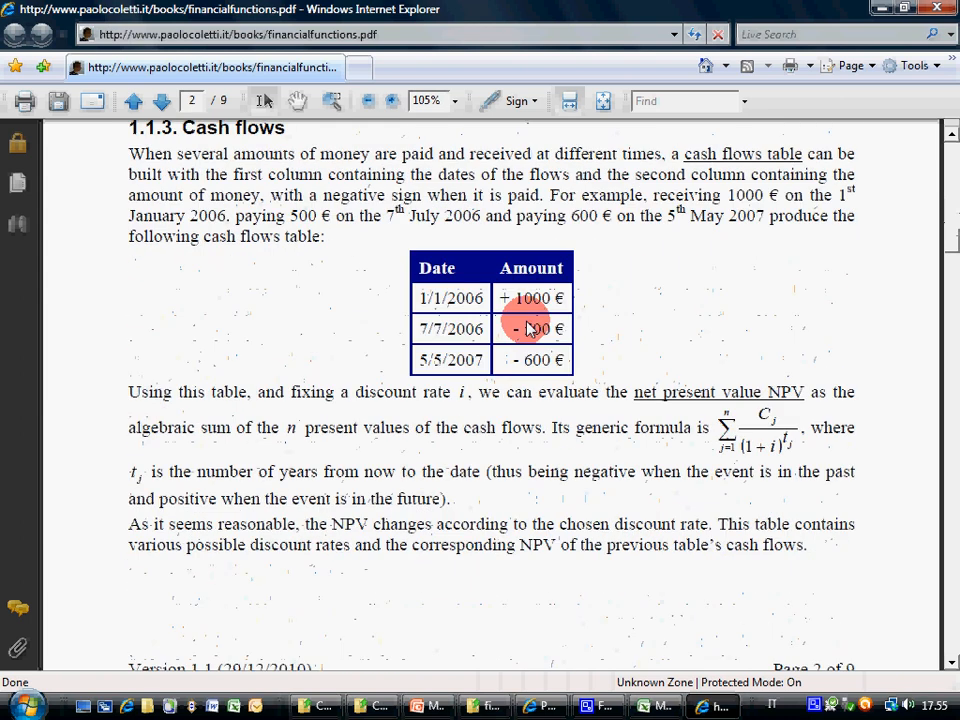
pyautogui.scroll(-3, 531, 322)
pyautogui.moveTo(945, 257); pyautogui.dragTo(949, 345)
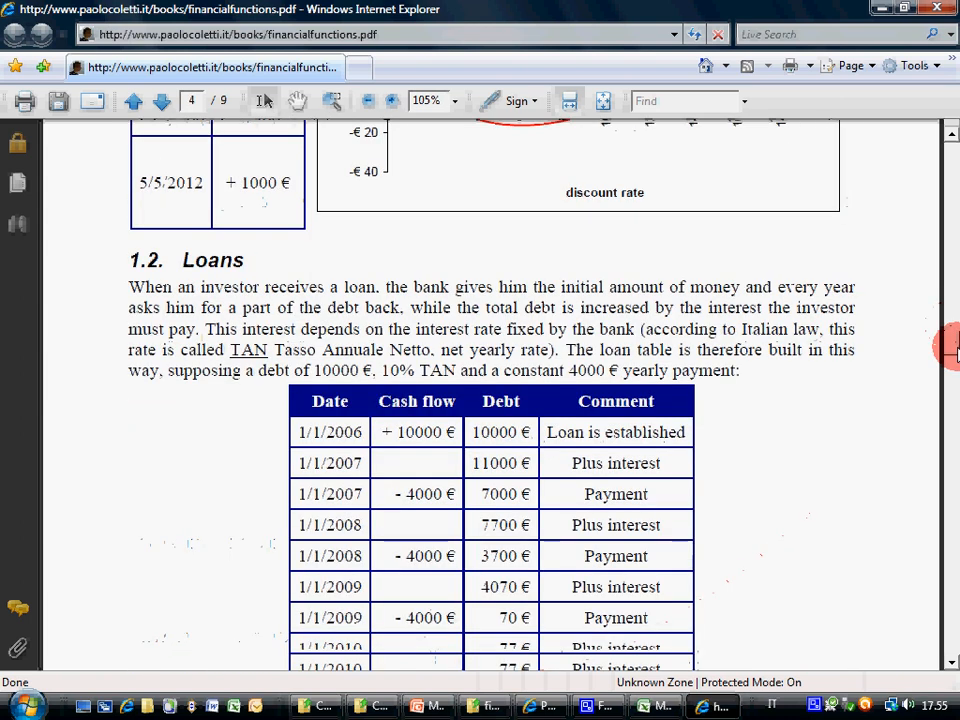
pyautogui.scroll(-2, 677, 543)
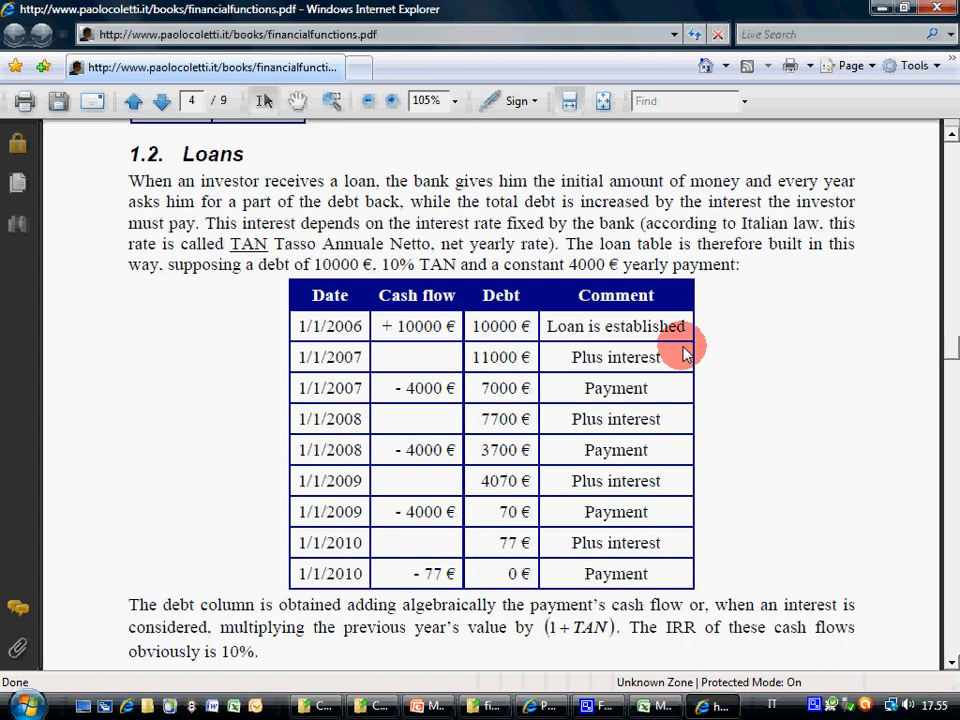
pyautogui.moveTo(952, 350); pyautogui.dragTo(952, 232)
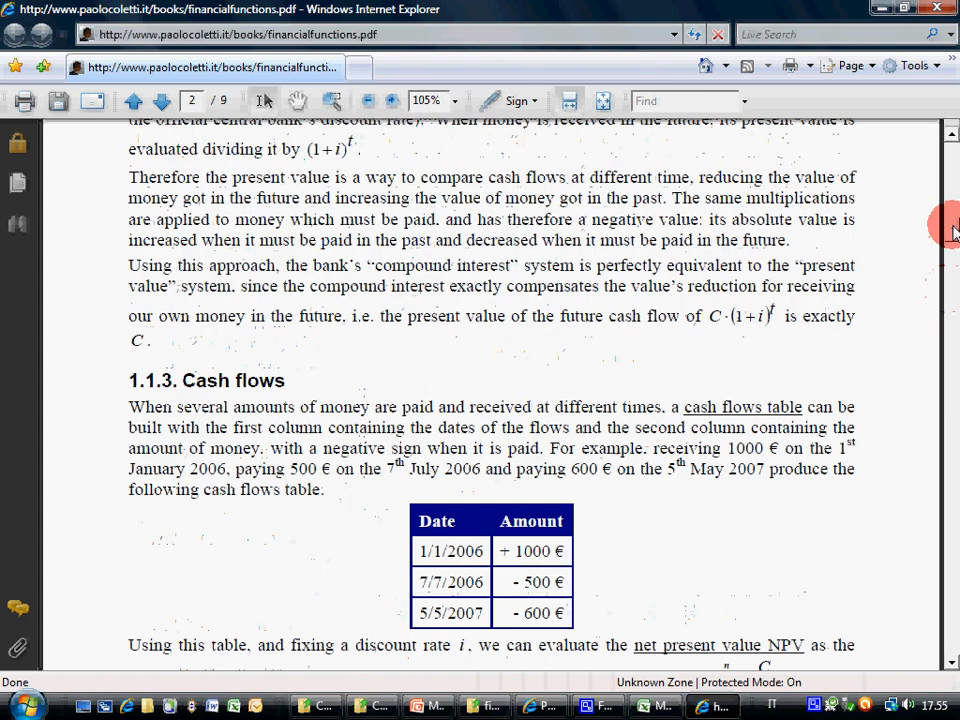
pyautogui.click(937, 9)
# Step: Check the Financial functions slide in PowerPoint, return to example.xls in Excel, and open the NPV IRR sheet
pyautogui.click(705, 706)
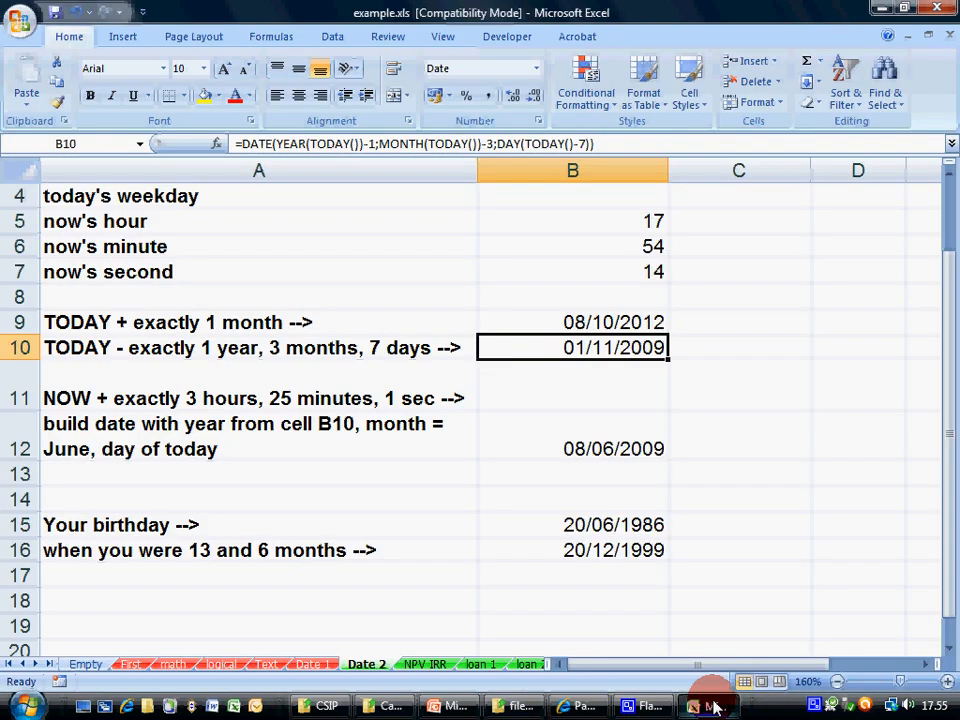
pyautogui.click(452, 706)
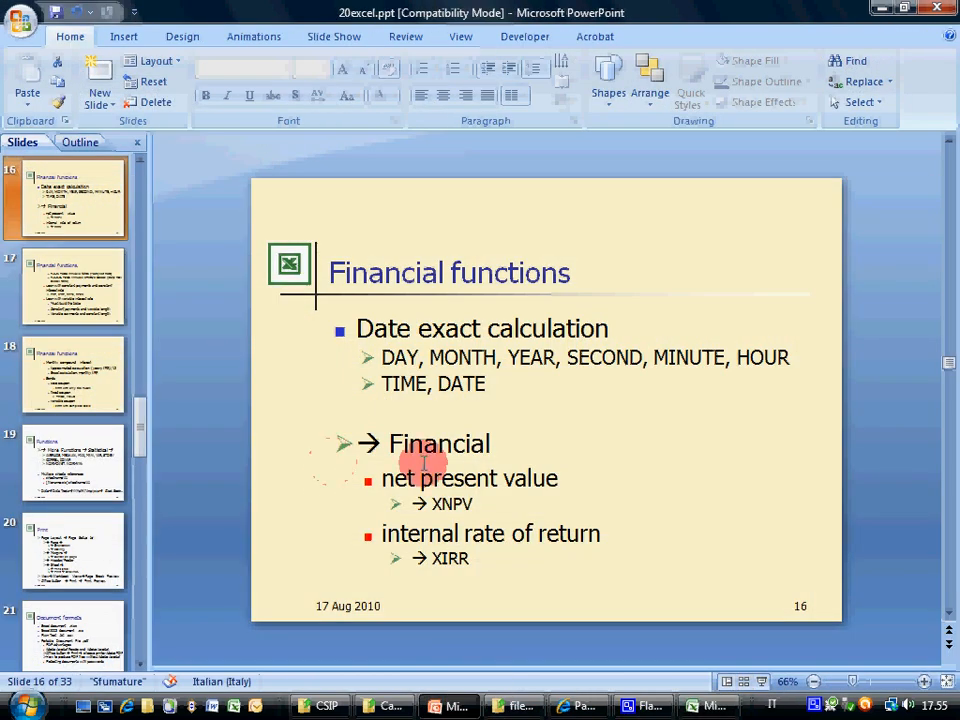
pyautogui.click(704, 706)
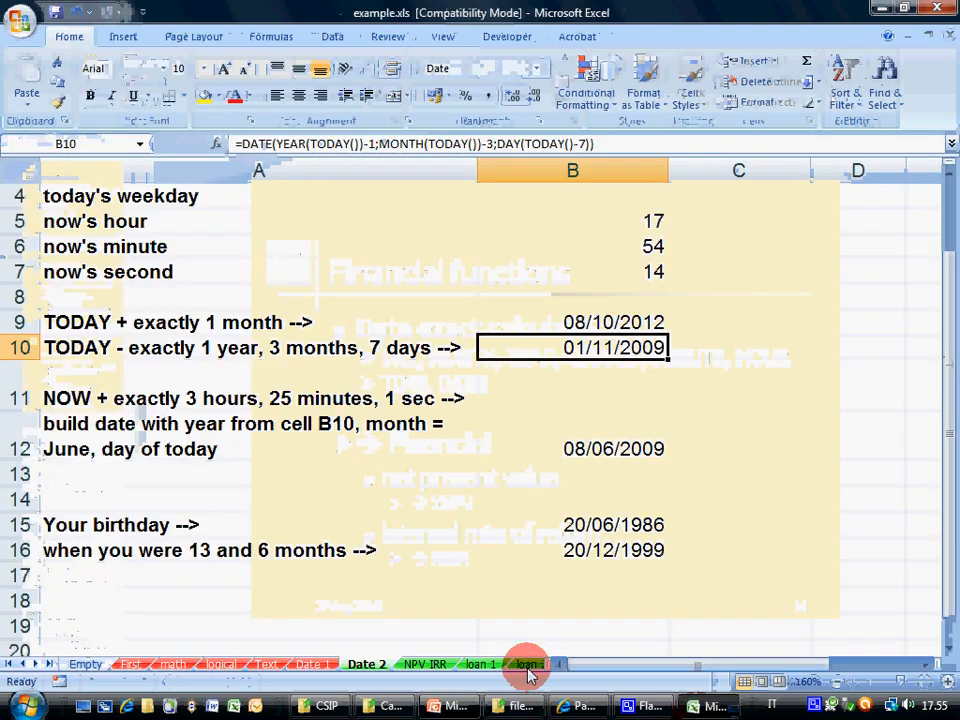
pyautogui.click(430, 664)
pyautogui.scroll(-1, 612, 543)
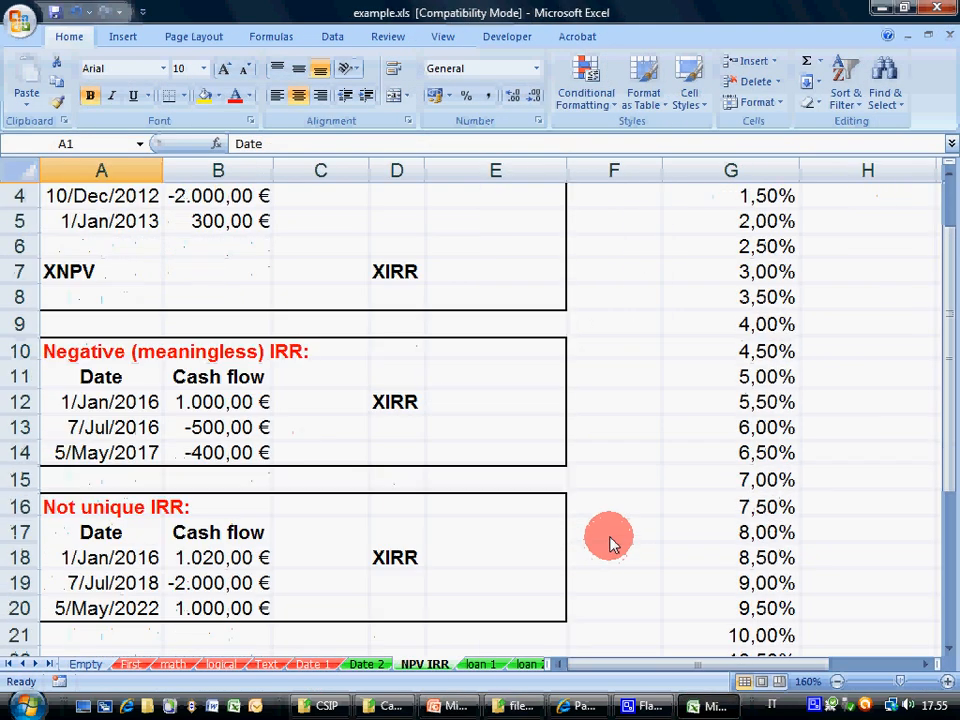
pyautogui.scroll(1, 630, 430)
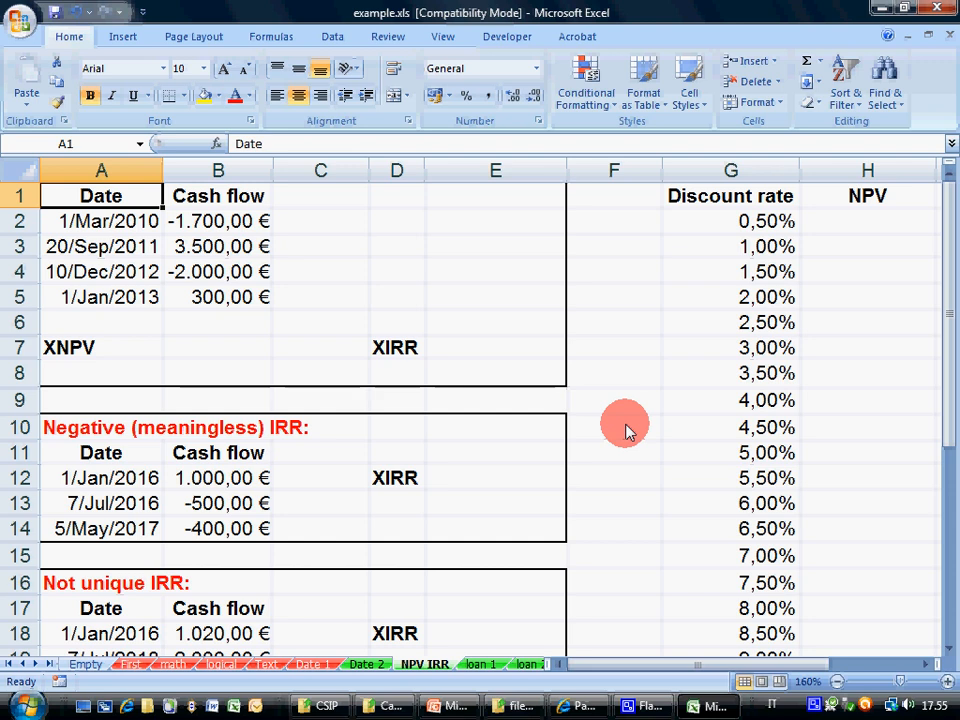
# Step: Examine the dates and cash flow amounts in the first table of the NPV IRR sheet
pyautogui.click(88, 221)
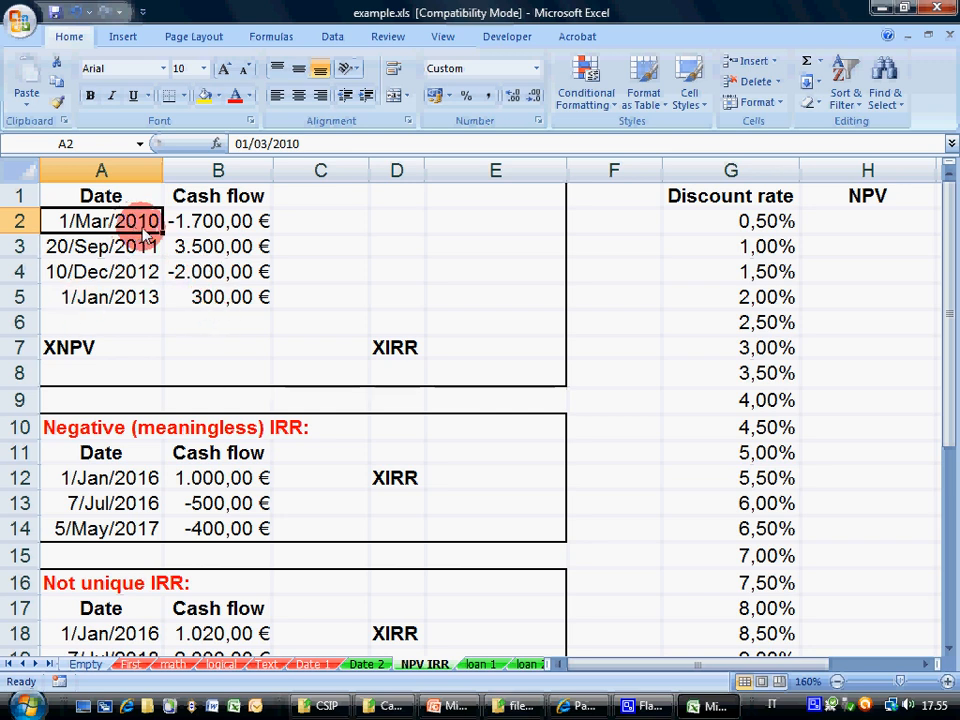
pyautogui.click(196, 232)
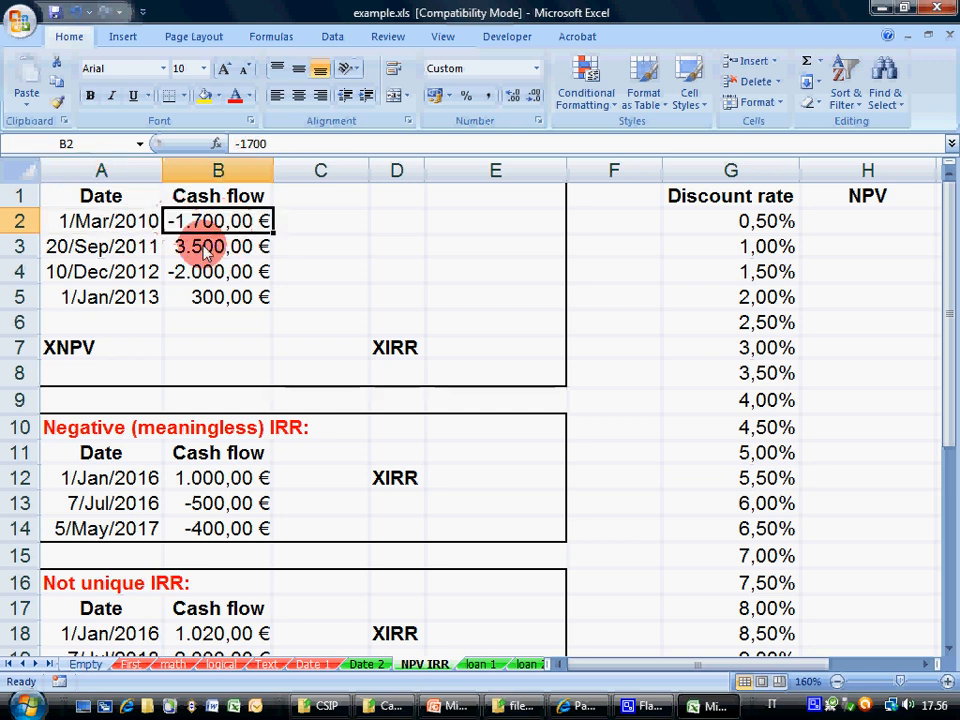
pyautogui.click(206, 248)
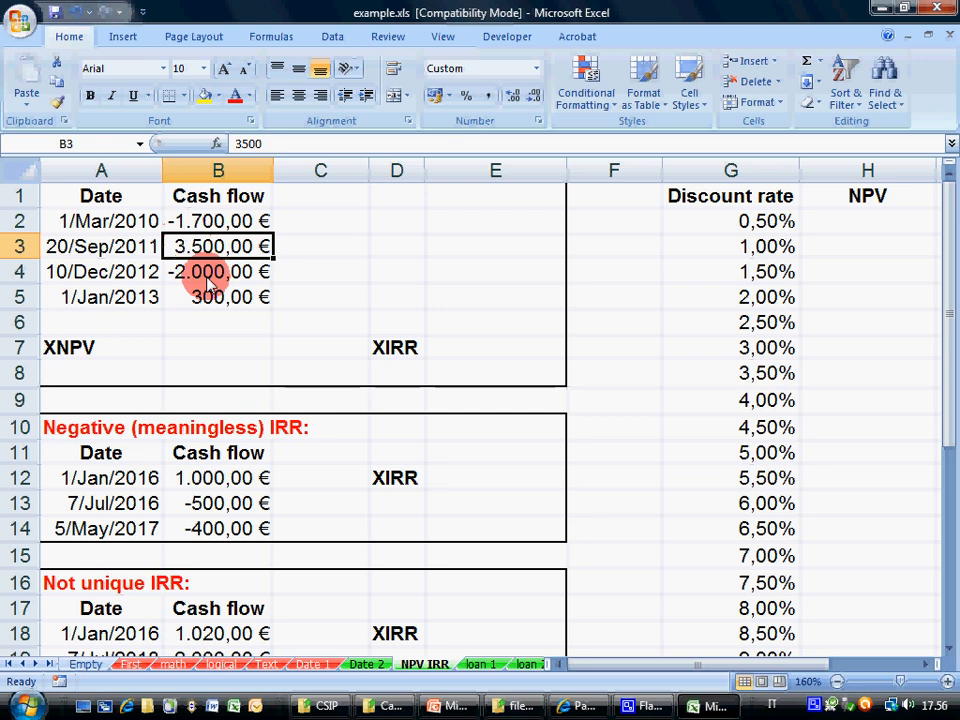
pyautogui.click(206, 280)
# Step: Enter =XNPV(3%;B2:B5;A2:A5) in B7 to calculate the net present value of the first cash flow table
pyautogui.click(200, 348)
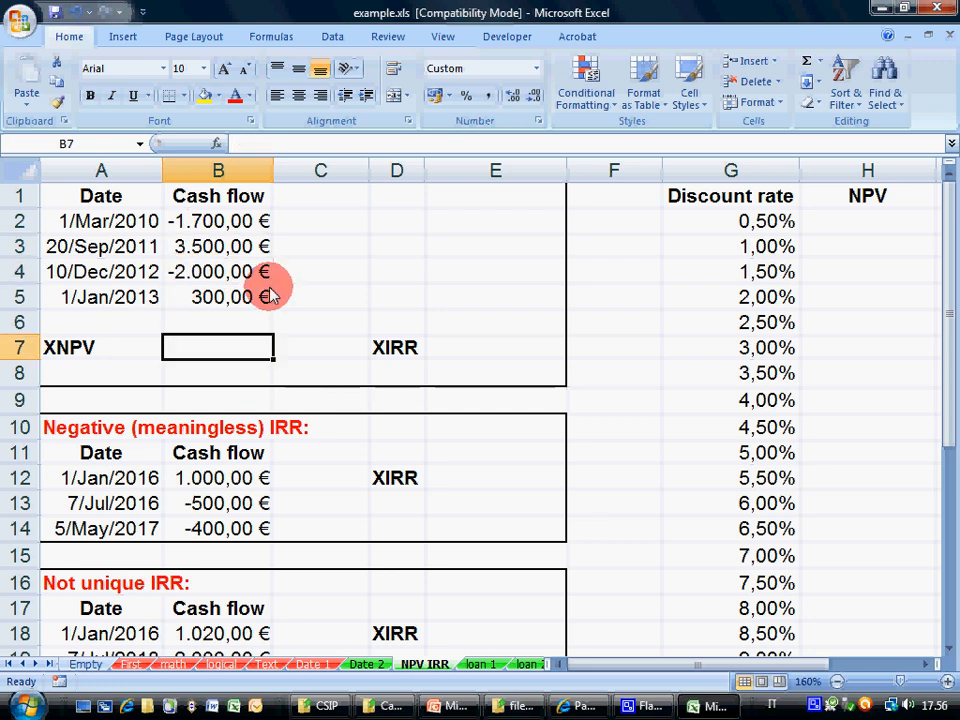
pyautogui.write('=XNP')
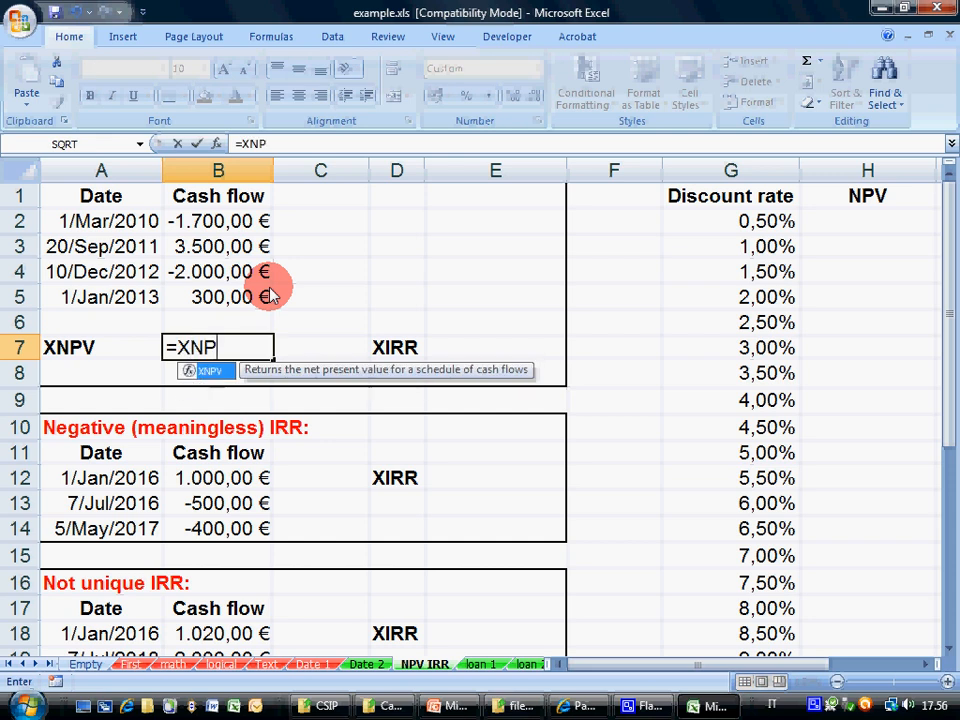
pyautogui.write('V(')
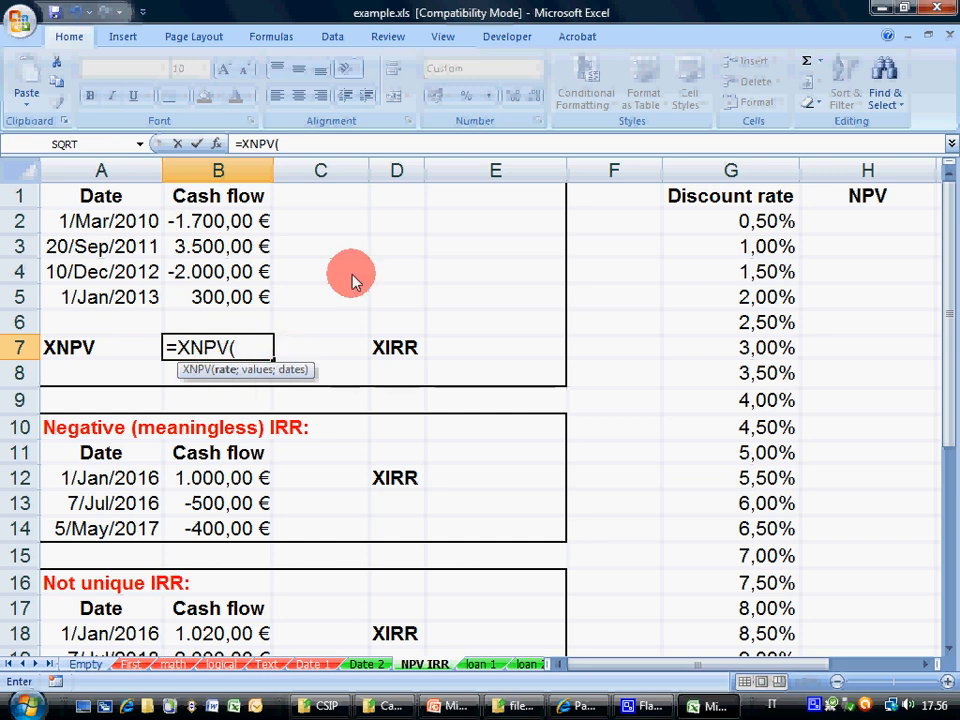
pyautogui.write('3%;')
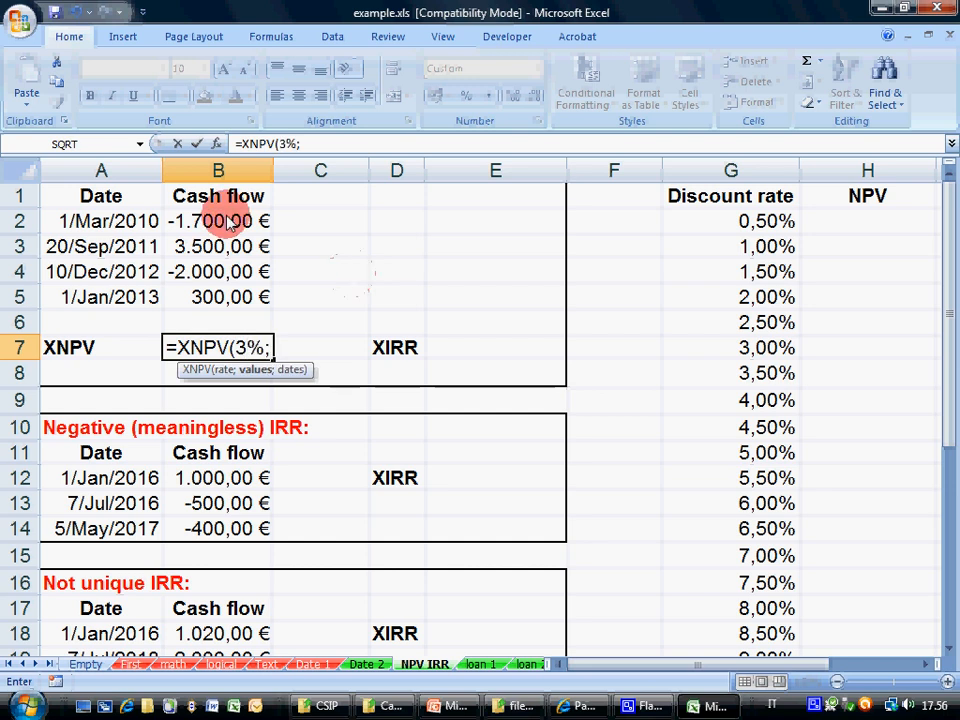
pyautogui.moveTo(228, 222); pyautogui.dragTo(229, 294)
pyautogui.write(';')
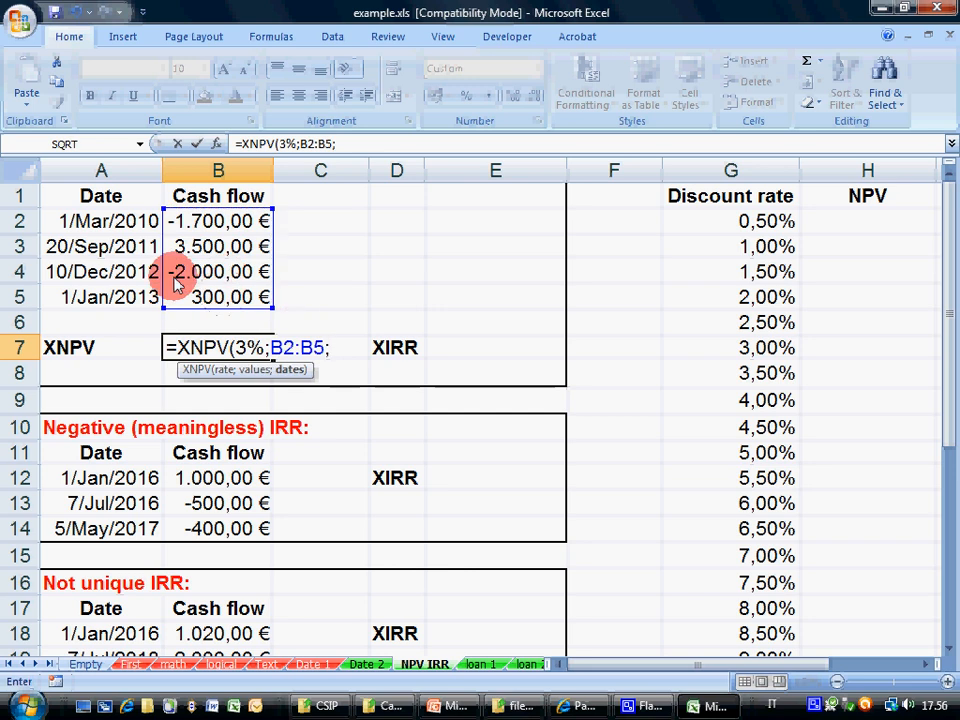
pyautogui.moveTo(128, 221); pyautogui.dragTo(133, 296)
pyautogui.write(')')
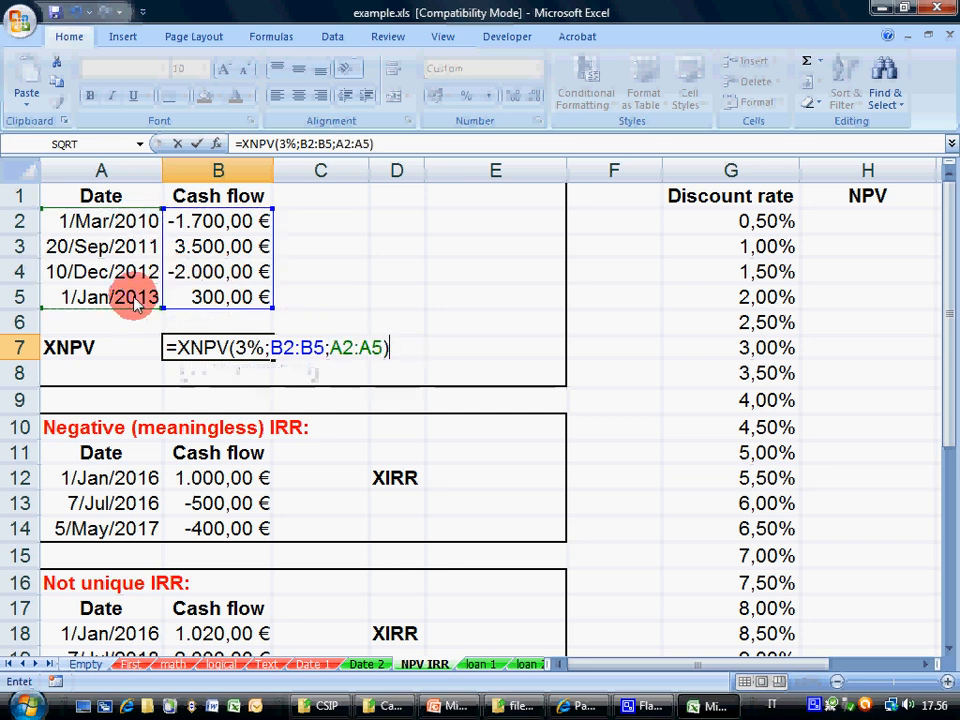
pyautogui.press('Return')
# Step: Open the XNPV formula in B7 to examine its rate argument, and leave it without changes
pyautogui.press('Up')
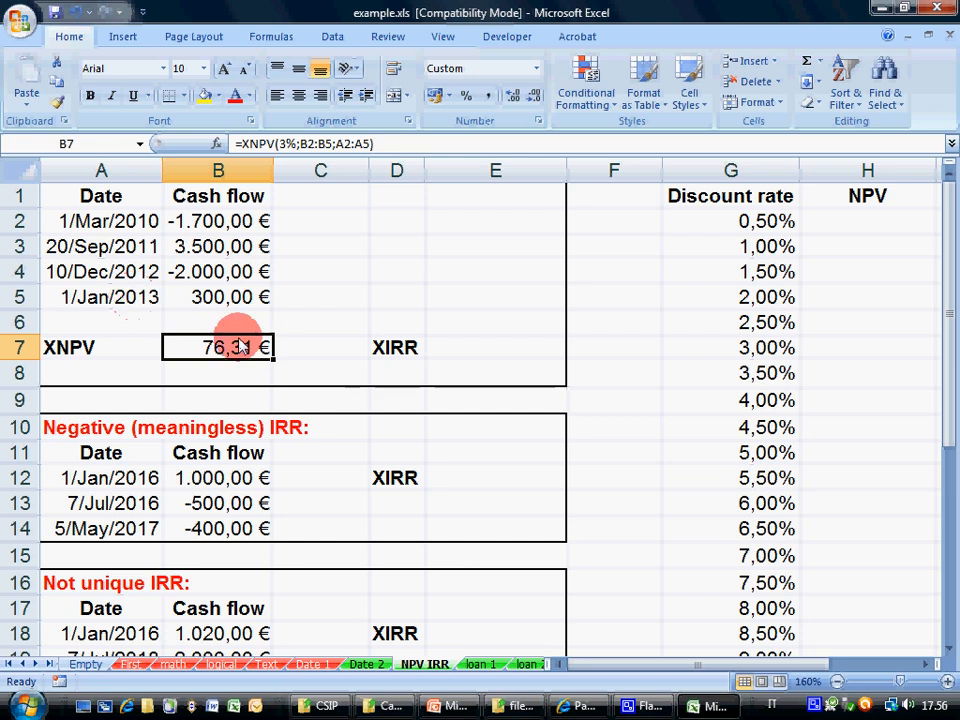
pyautogui.doubleClick(293, 145)
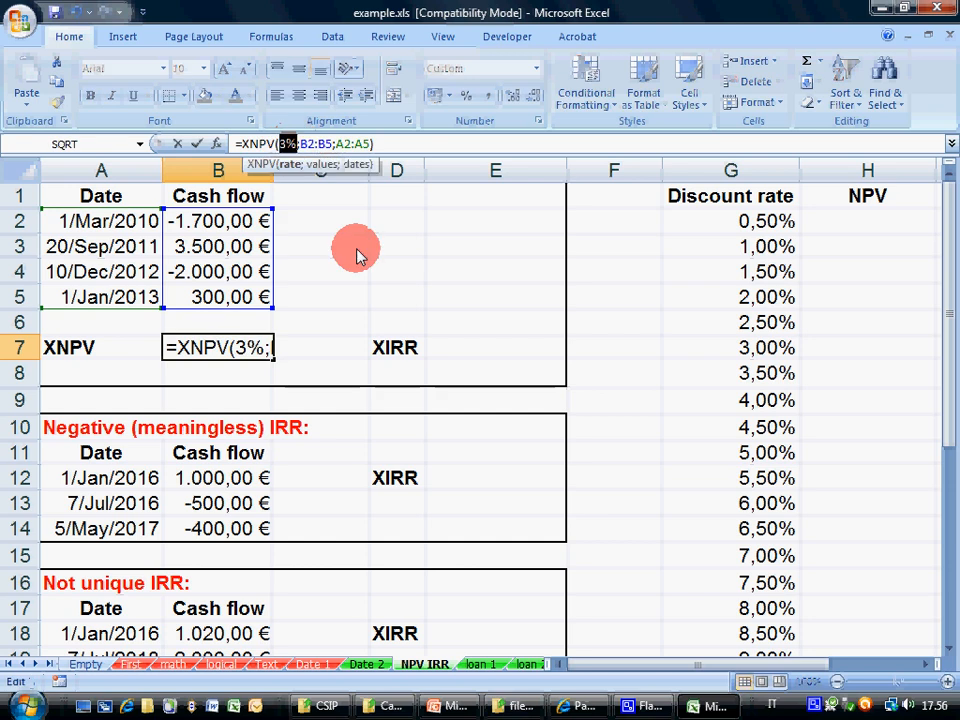
pyautogui.press('Escape')
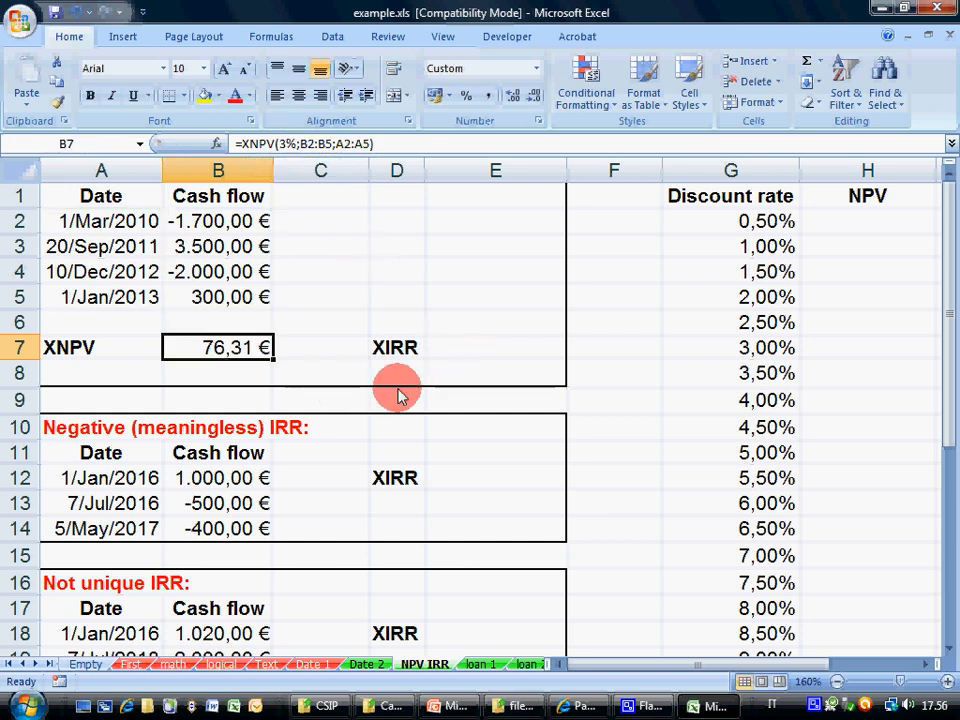
# Step: Enter =XNPV(G2;B2:B5;A2:A5) in H2 to calculate the first table's NPV with the discount rate from column G
pyautogui.click(860, 226)
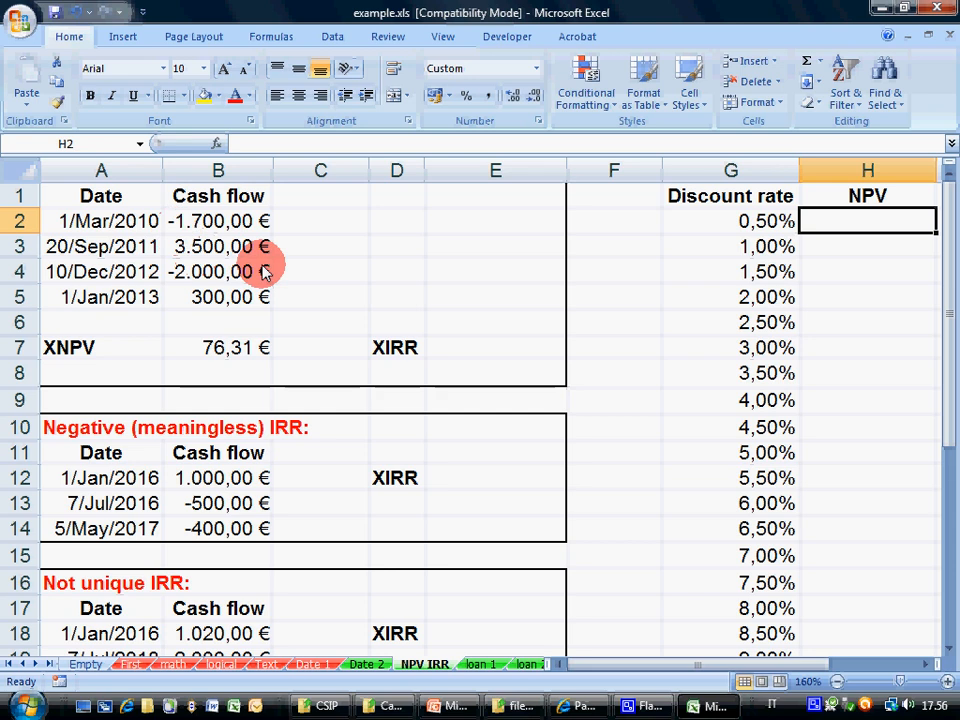
pyautogui.click(923, 665)
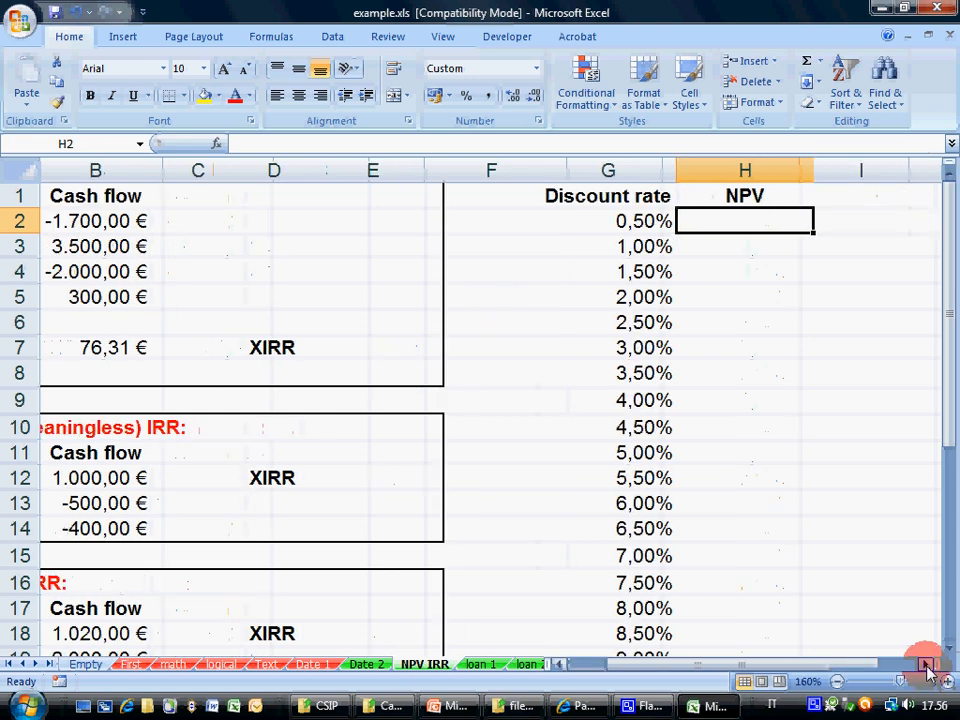
pyautogui.click(923, 665)
pyautogui.write('=')
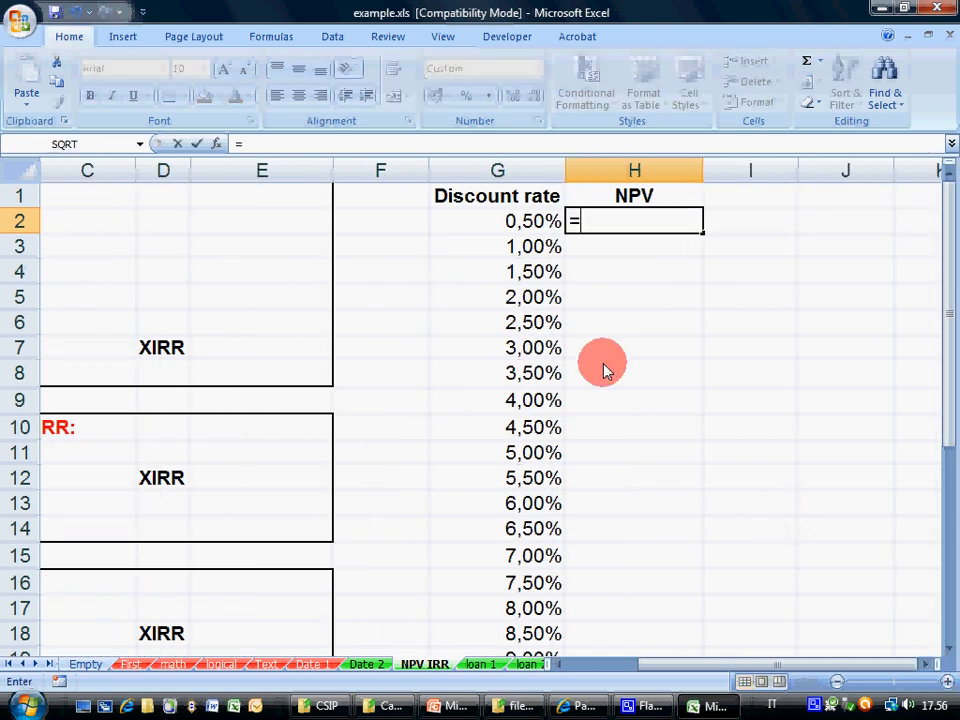
pyautogui.write('XNPV(')
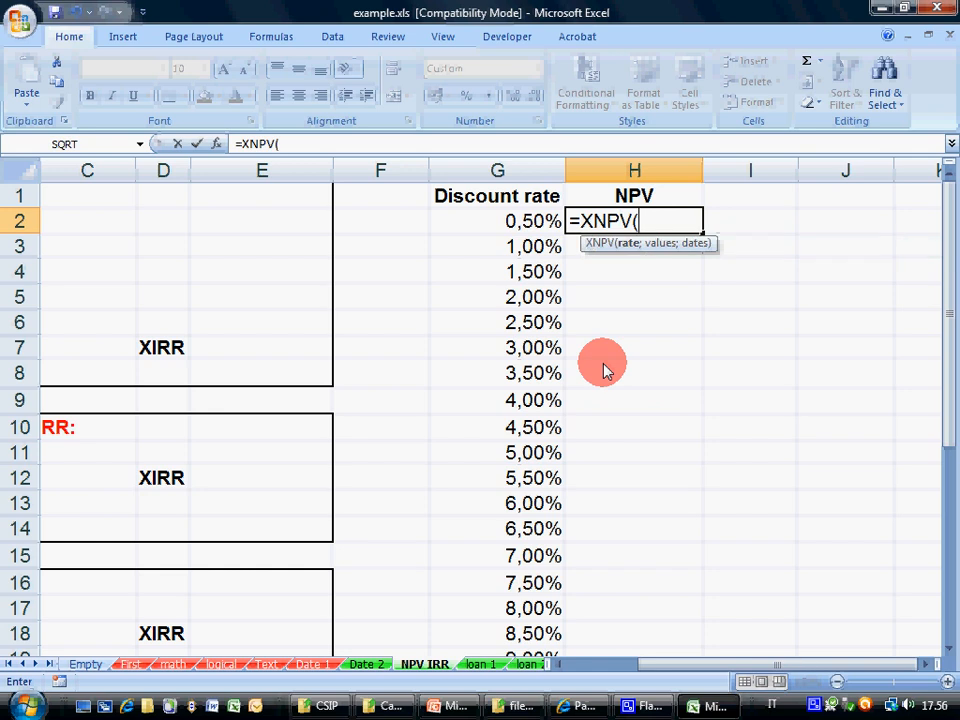
pyautogui.click(520, 228)
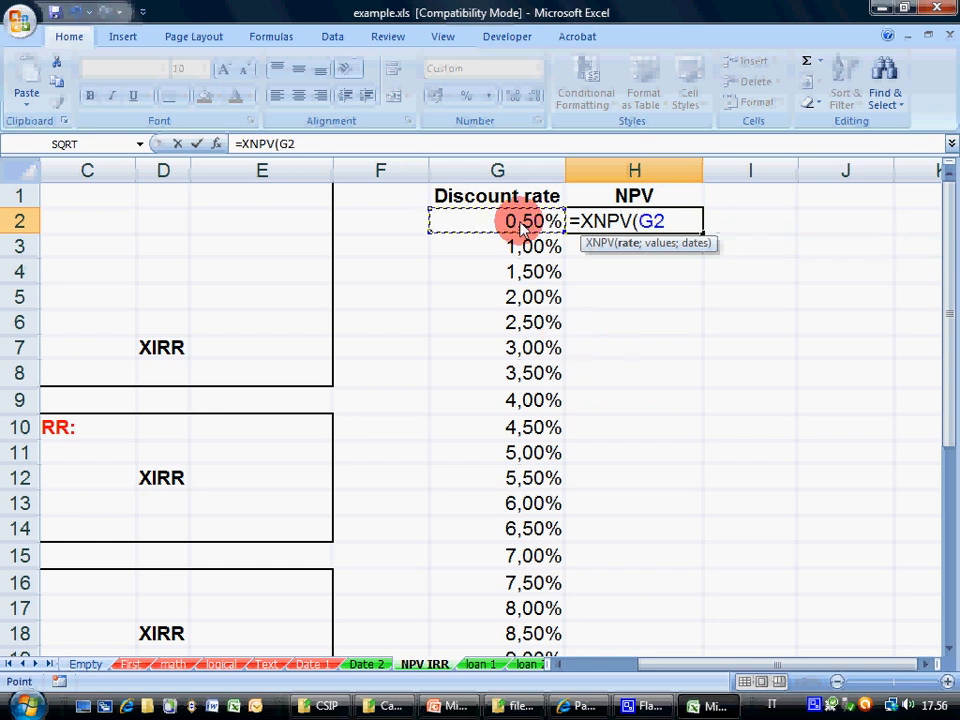
pyautogui.write(';')
pyautogui.moveTo(687, 664); pyautogui.dragTo(603, 664)
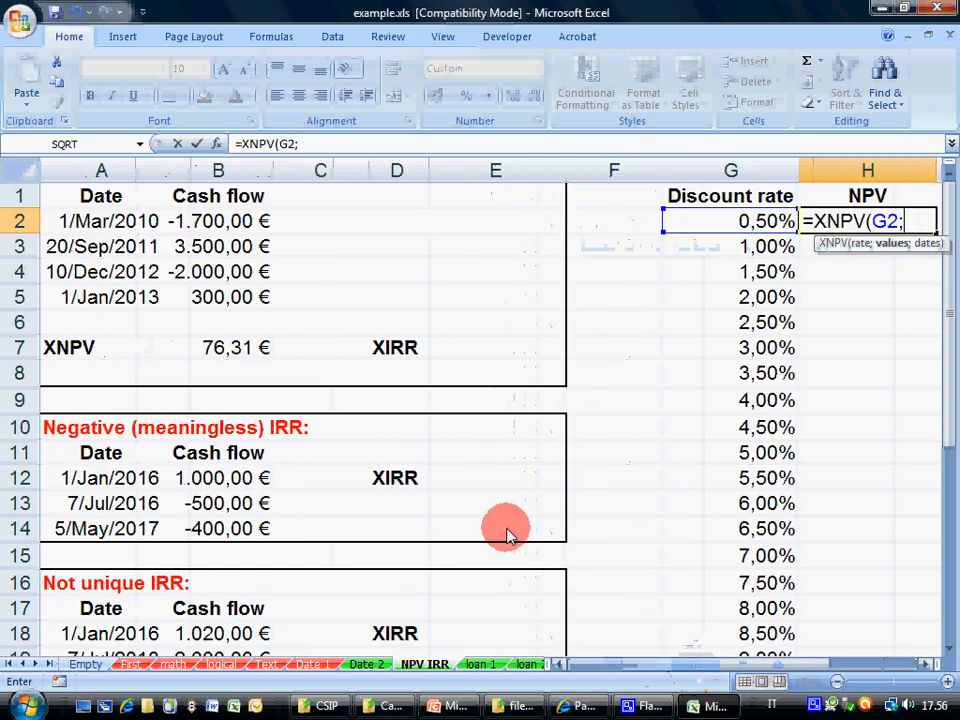
pyautogui.moveTo(207, 222); pyautogui.dragTo(204, 297)
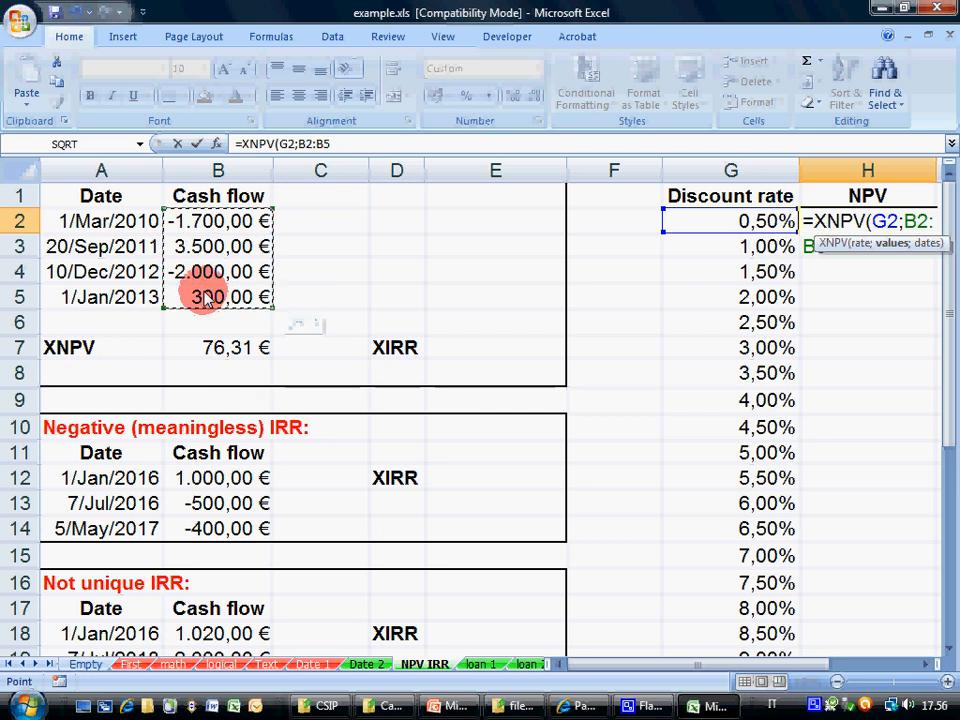
pyautogui.write(';')
pyautogui.moveTo(118, 221); pyautogui.dragTo(134, 297)
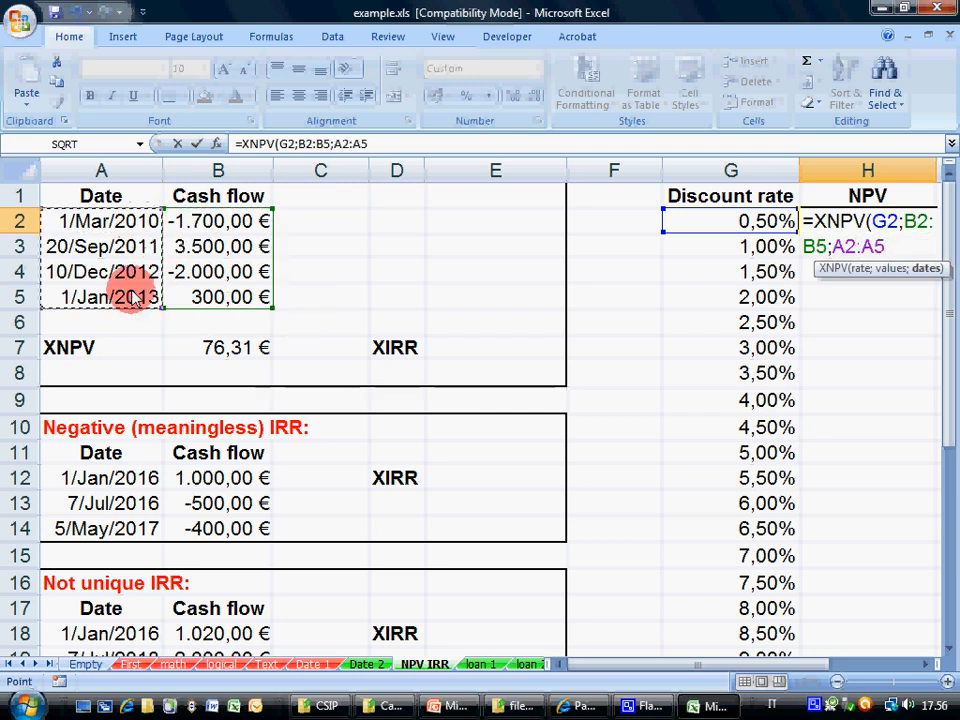
pyautogui.write(')')
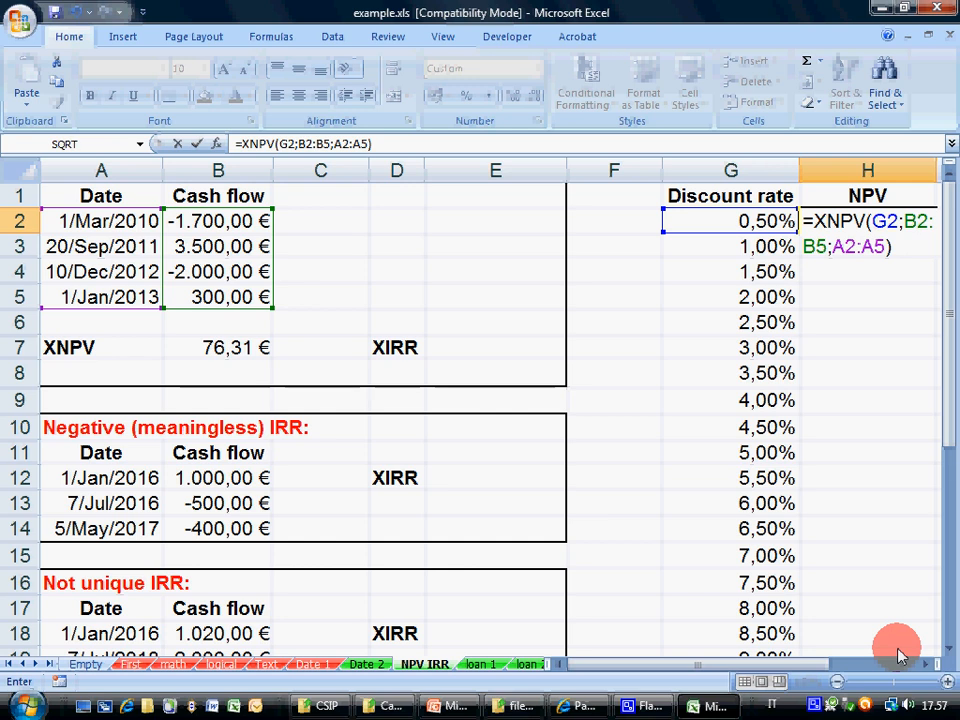
pyautogui.click(925, 664)
pyautogui.click(925, 664)
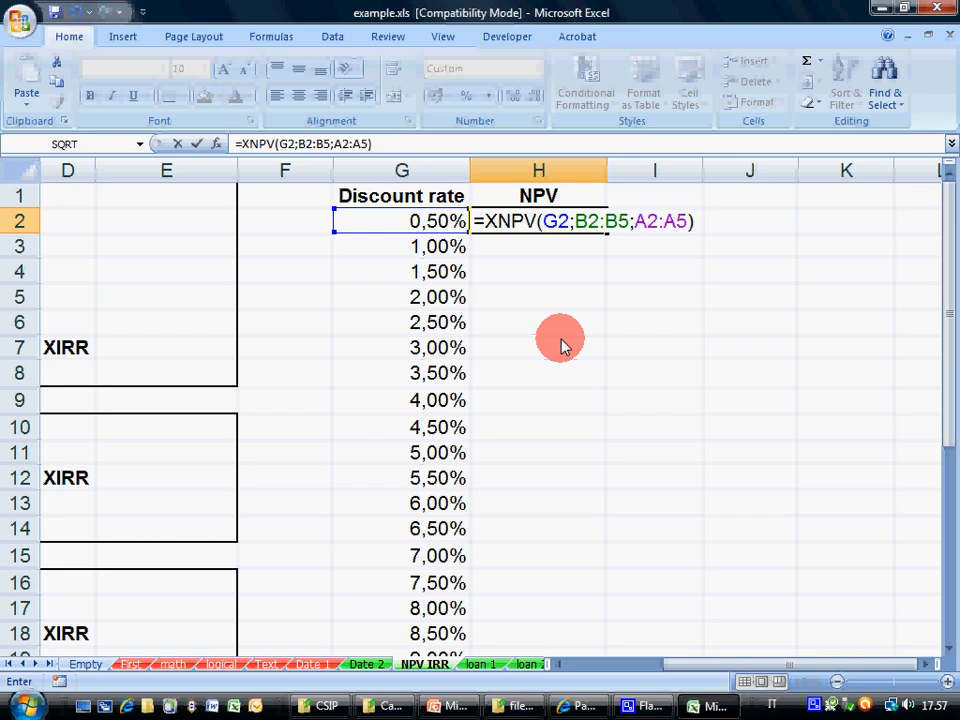
pyautogui.press('Return')
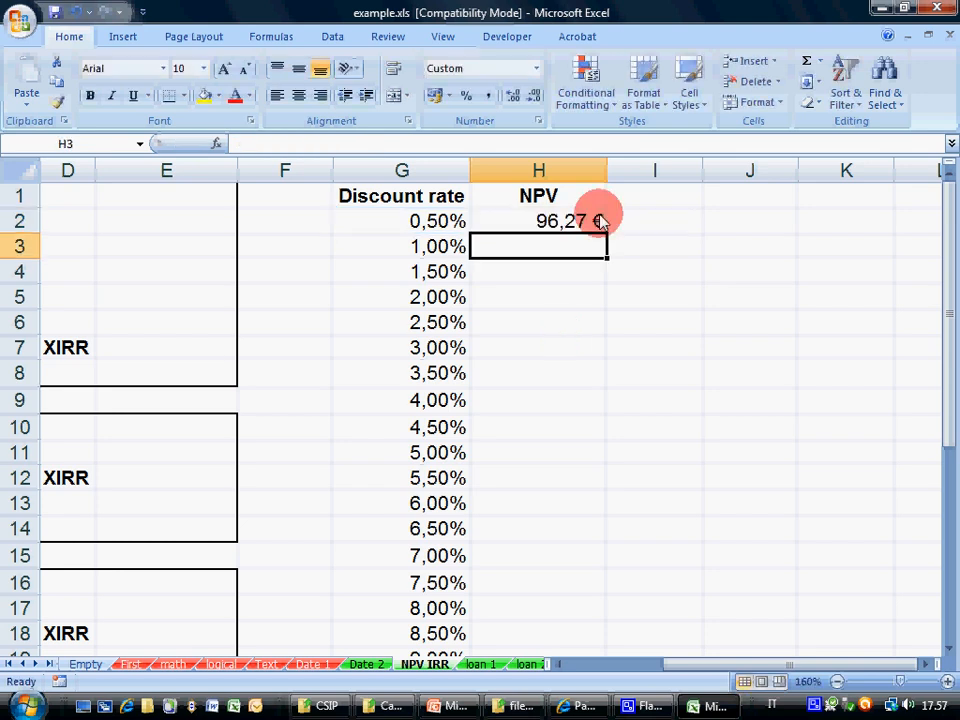
# Step: Try to copy the XNPV formula from H2 down to H14, and clear the copies in H3:H14
pyautogui.click(604, 222)
pyautogui.moveTo(607, 232); pyautogui.dragTo(581, 538)
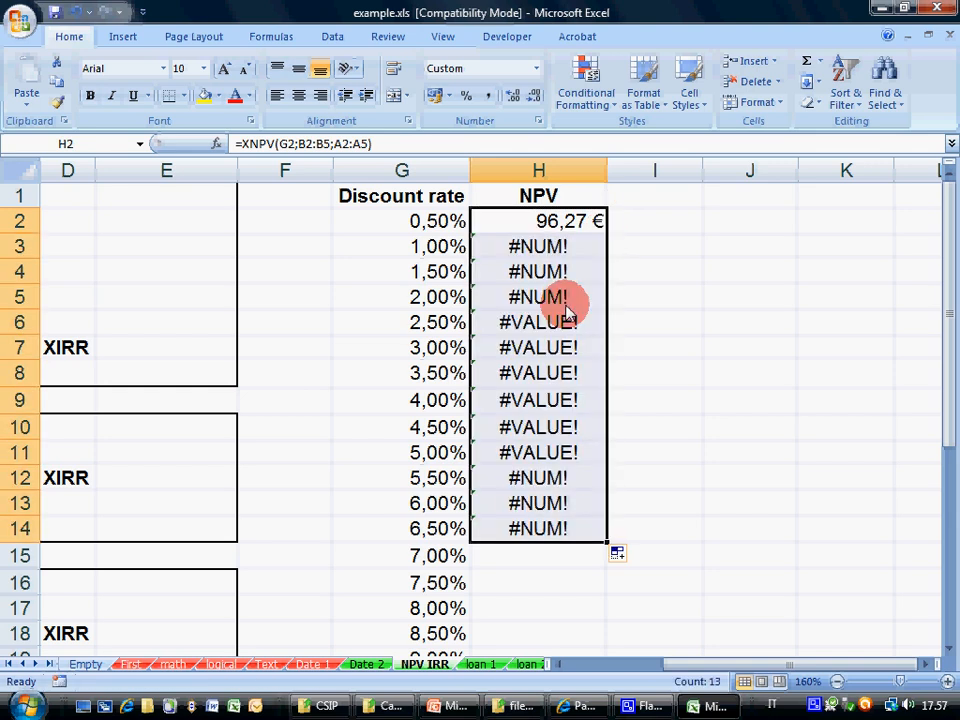
pyautogui.moveTo(550, 256); pyautogui.dragTo(578, 528)
pyautogui.press('Delete')
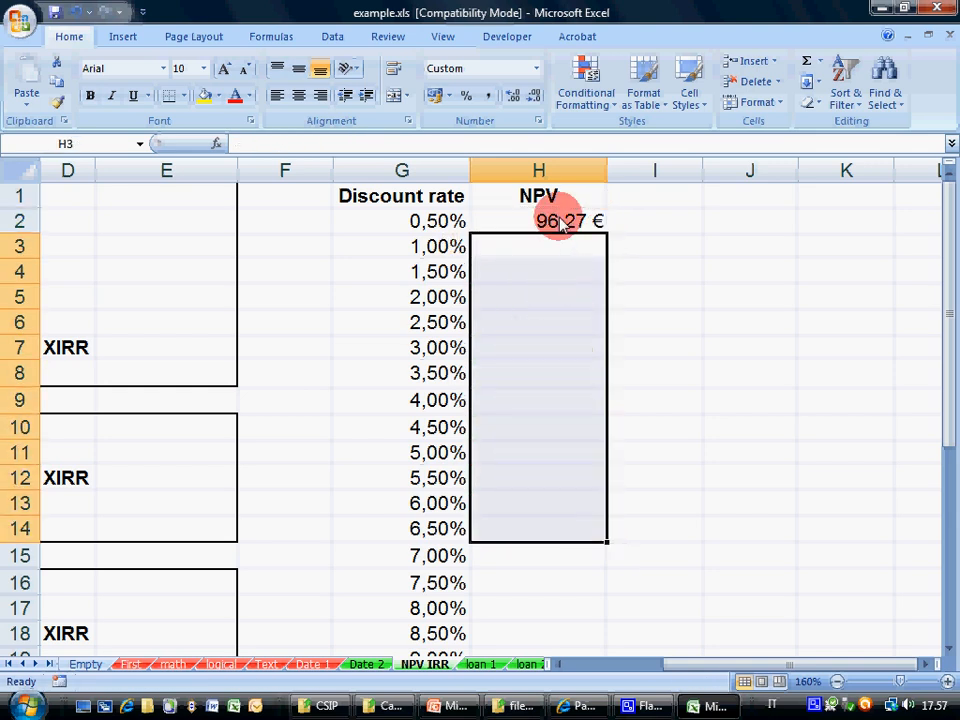
# Step: Make the cash flow and date ranges in the H2 formula absolute, giving =XNPV(G2;$B$2:$B$5;$A$2:$A$5)
pyautogui.click(561, 216)
pyautogui.doubleClick(566, 220)
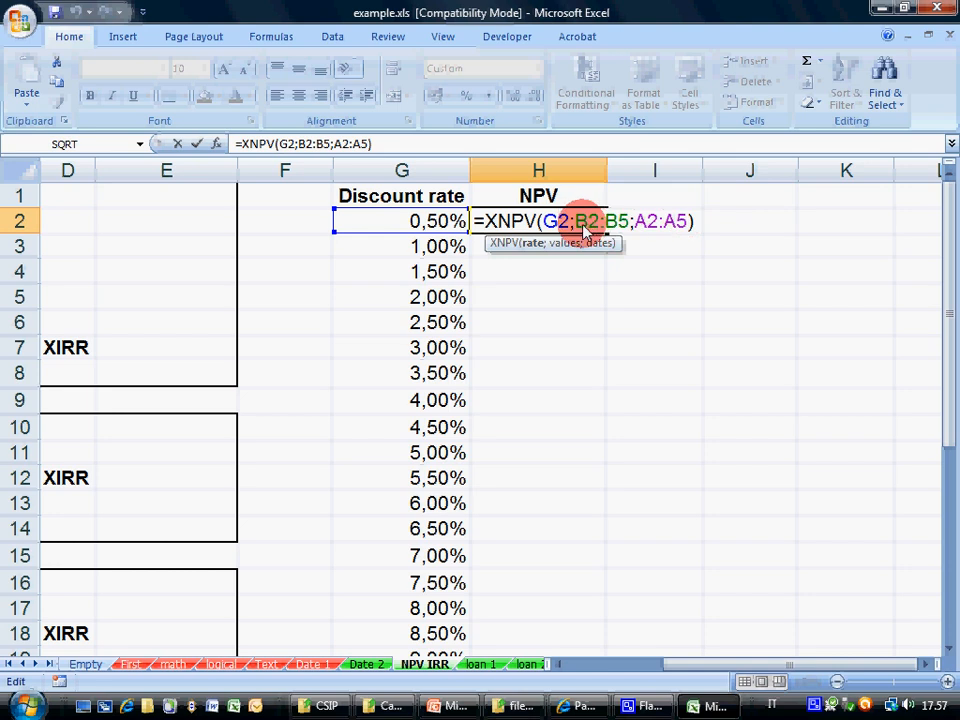
pyautogui.moveTo(576, 223); pyautogui.dragTo(735, 225)
pyautogui.press('F4')
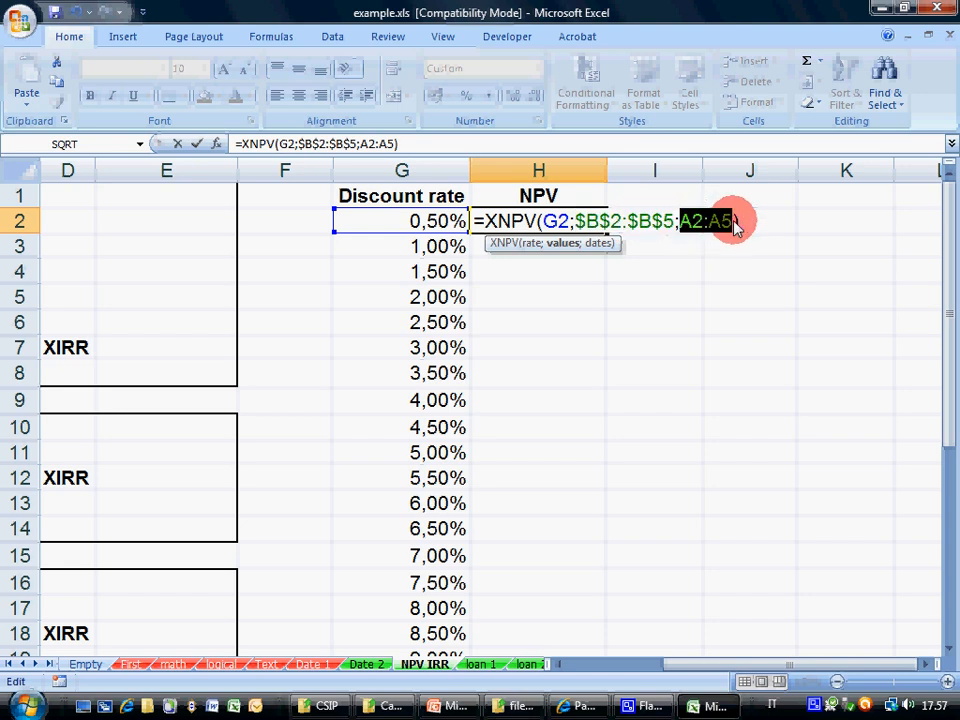
pyautogui.press('F4')
pyautogui.click(799, 216)
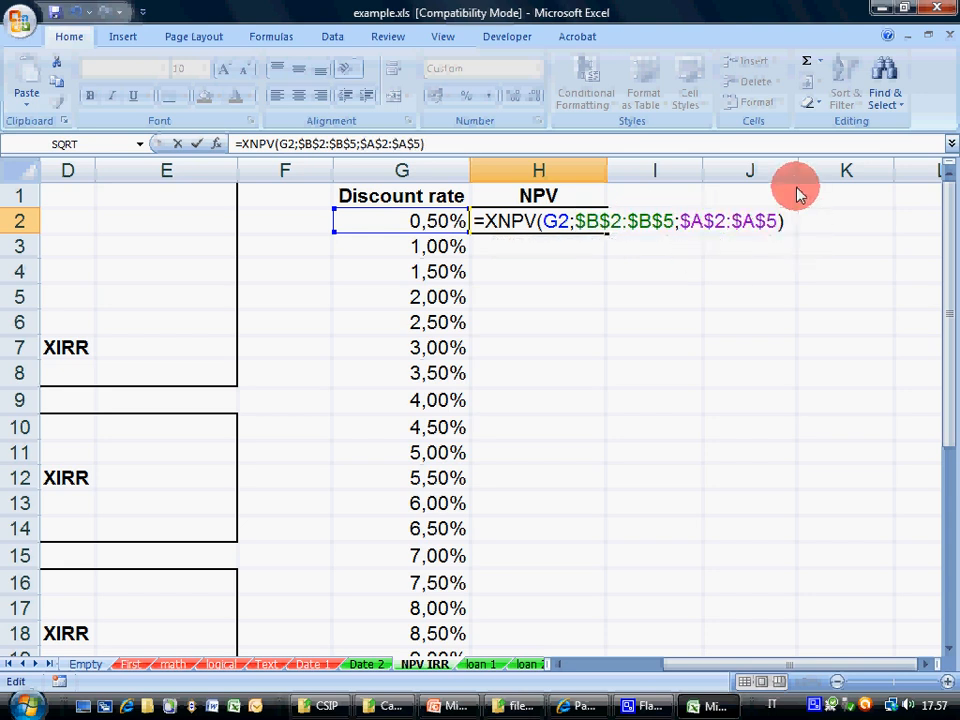
pyautogui.press('Return')
# Step: Fill the XNPV formula from H2 down to H31 for every listed discount rate
pyautogui.click(600, 224)
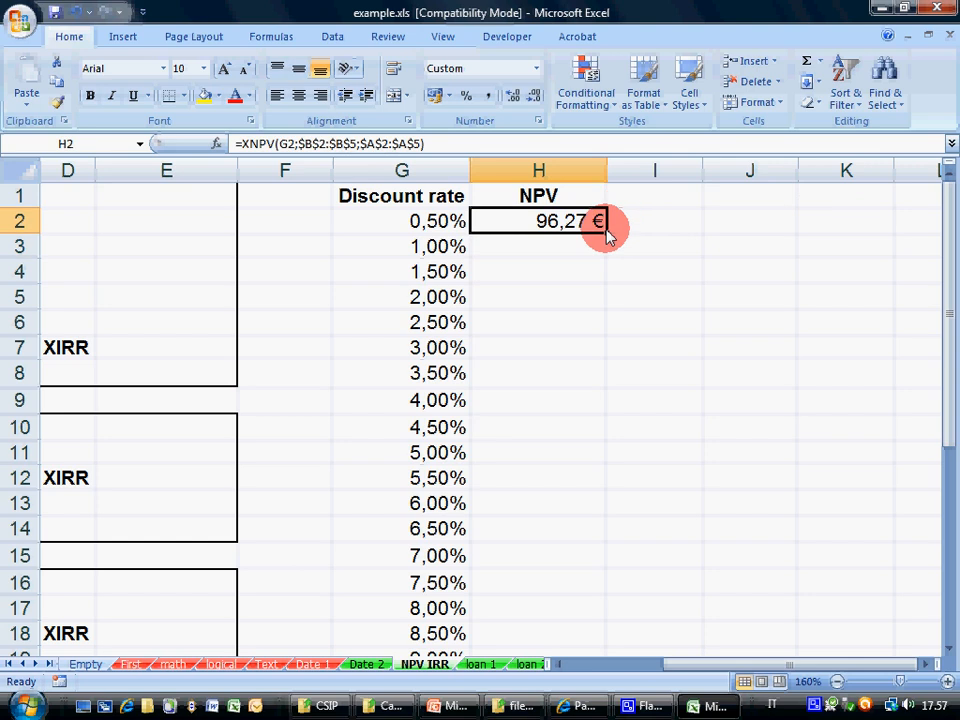
pyautogui.moveTo(606, 233); pyautogui.dragTo(589, 621)
pyautogui.scroll(5, 707, 467)
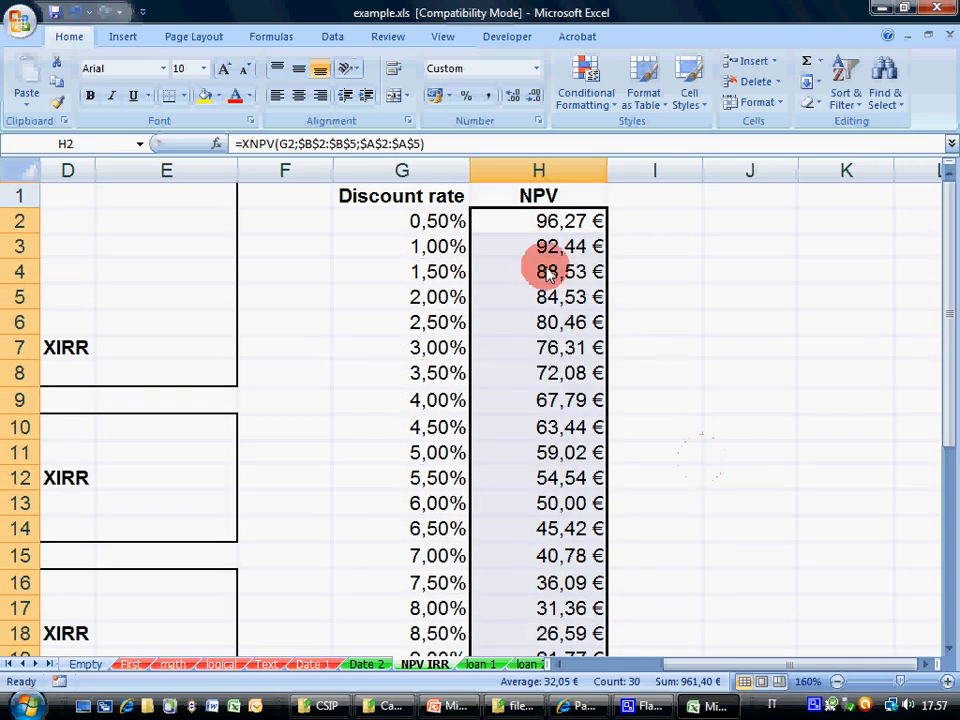
# Step: Examine how the NPV changes with the discount rate and between which rates it changes sign
pyautogui.click(428, 221)
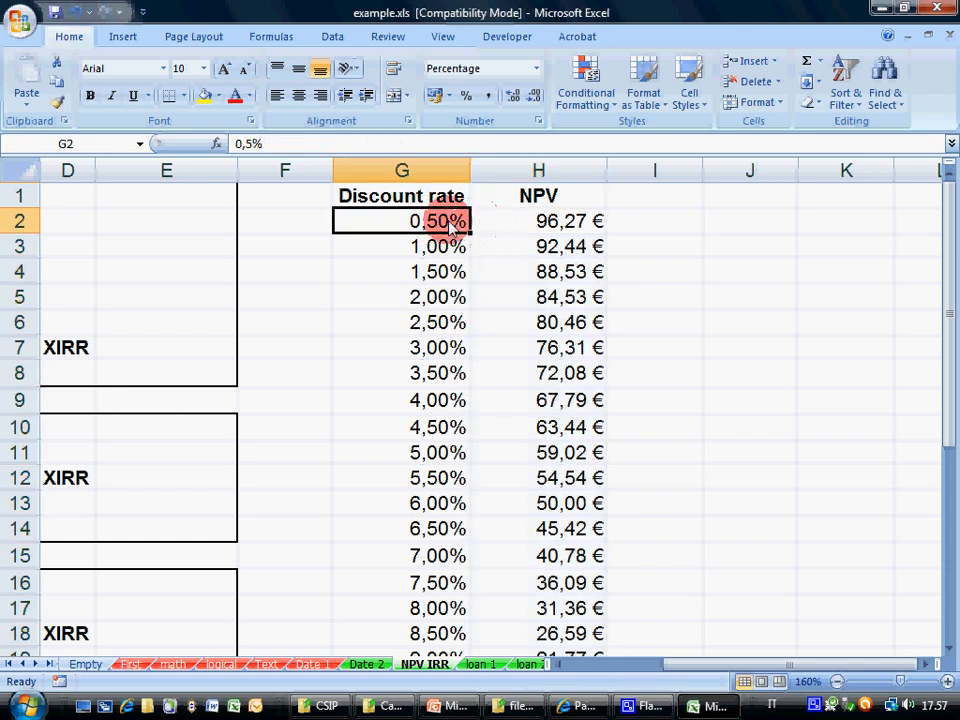
pyautogui.click(515, 228)
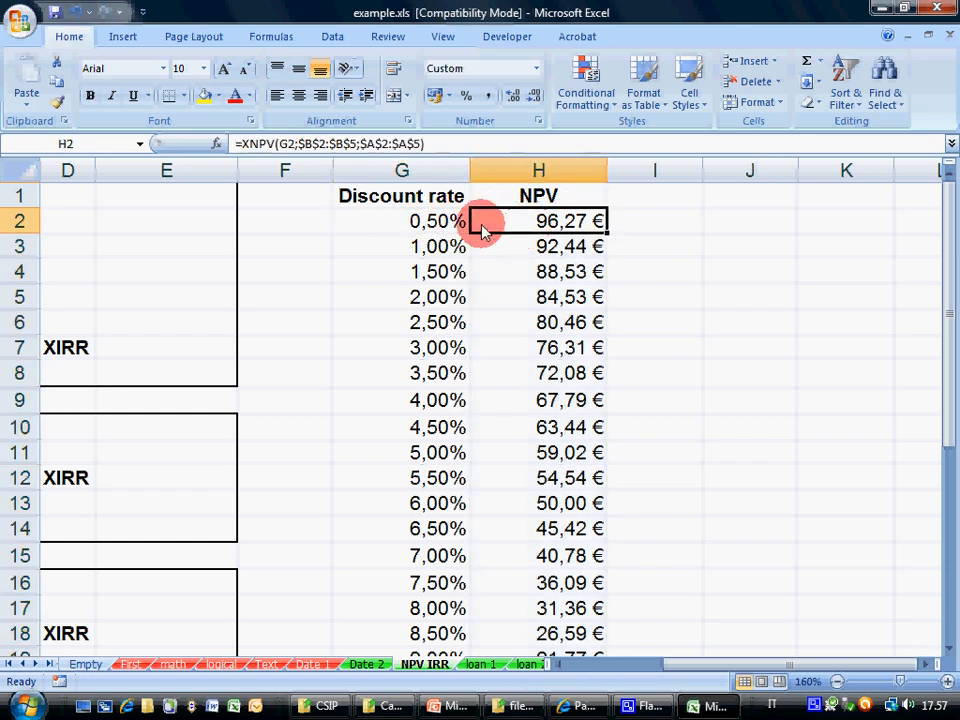
pyautogui.click(521, 270)
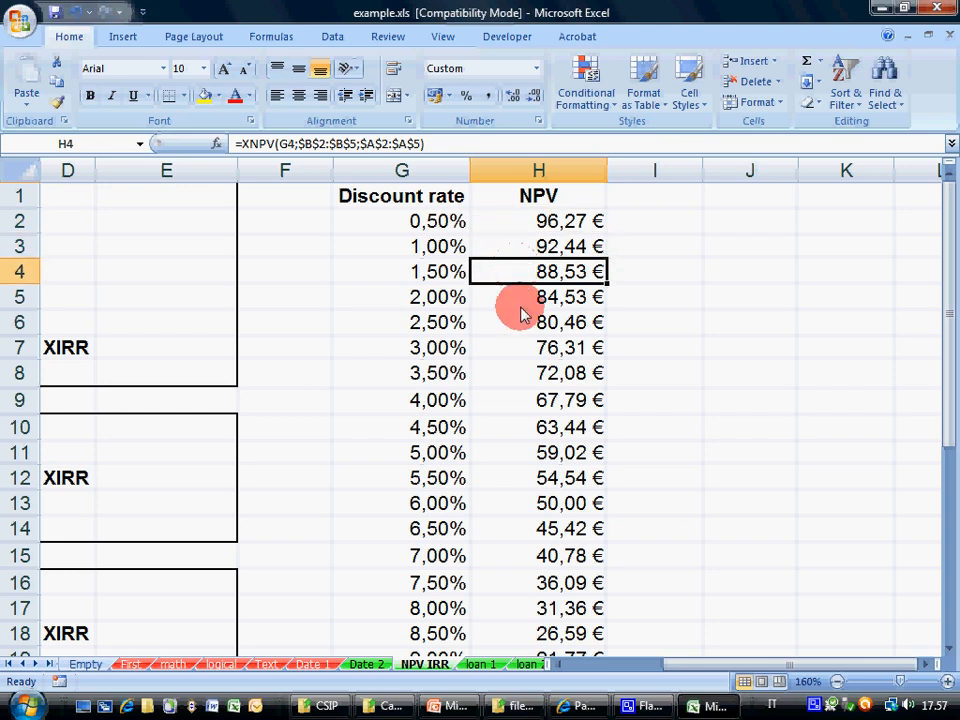
pyautogui.scroll(-2, 525, 308)
pyautogui.scroll(-2, 525, 308)
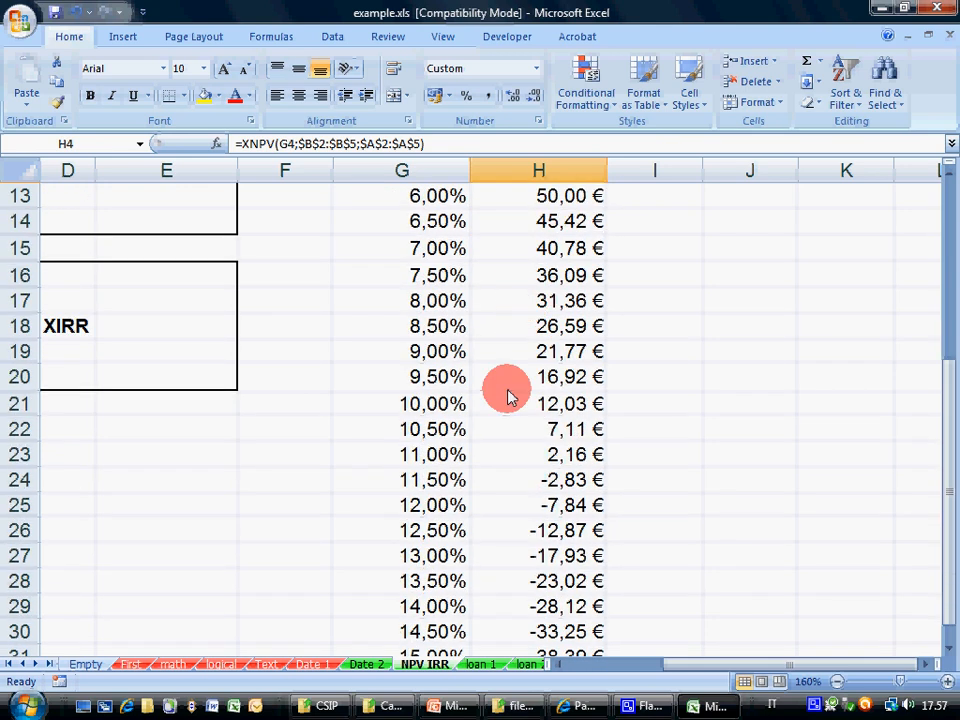
pyautogui.moveTo(499, 405); pyautogui.dragTo(553, 428)
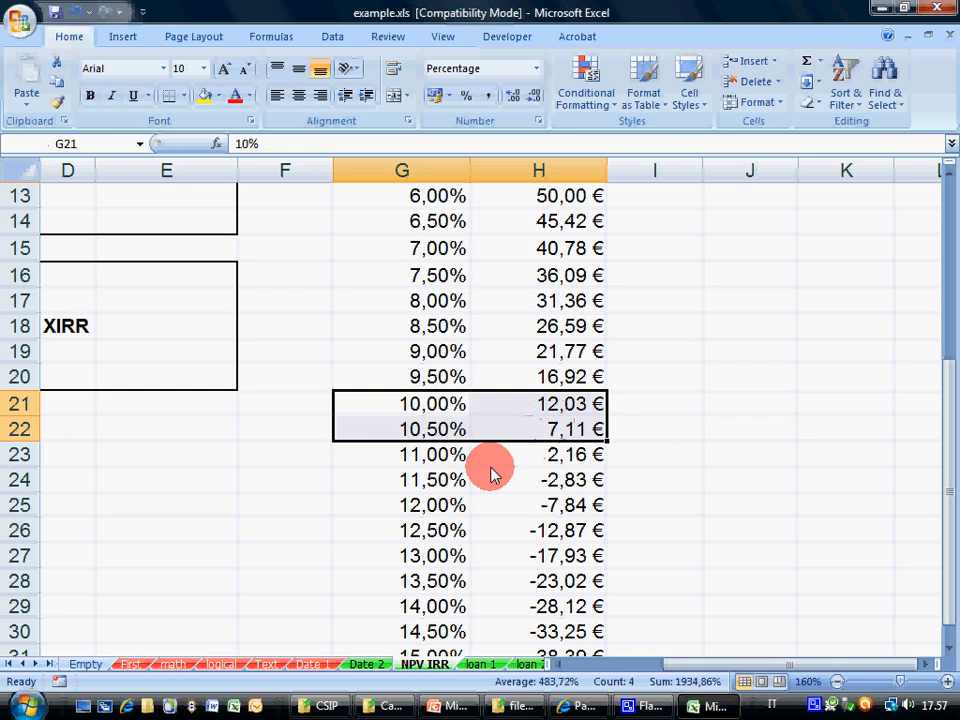
pyautogui.moveTo(455, 457); pyautogui.dragTo(570, 480)
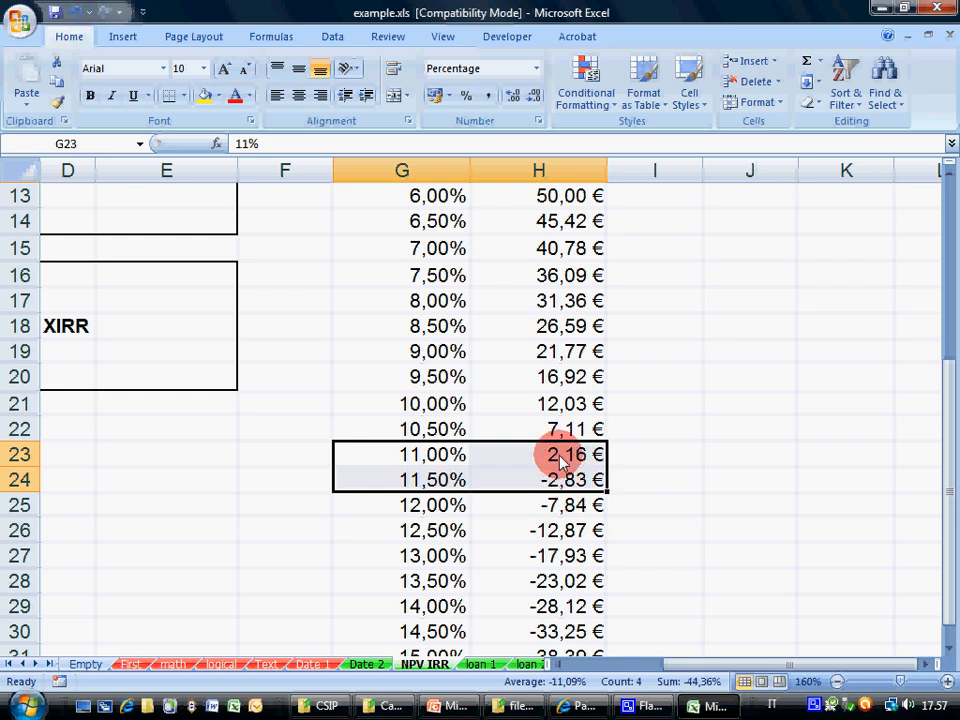
pyautogui.scroll(-1, 468, 390)
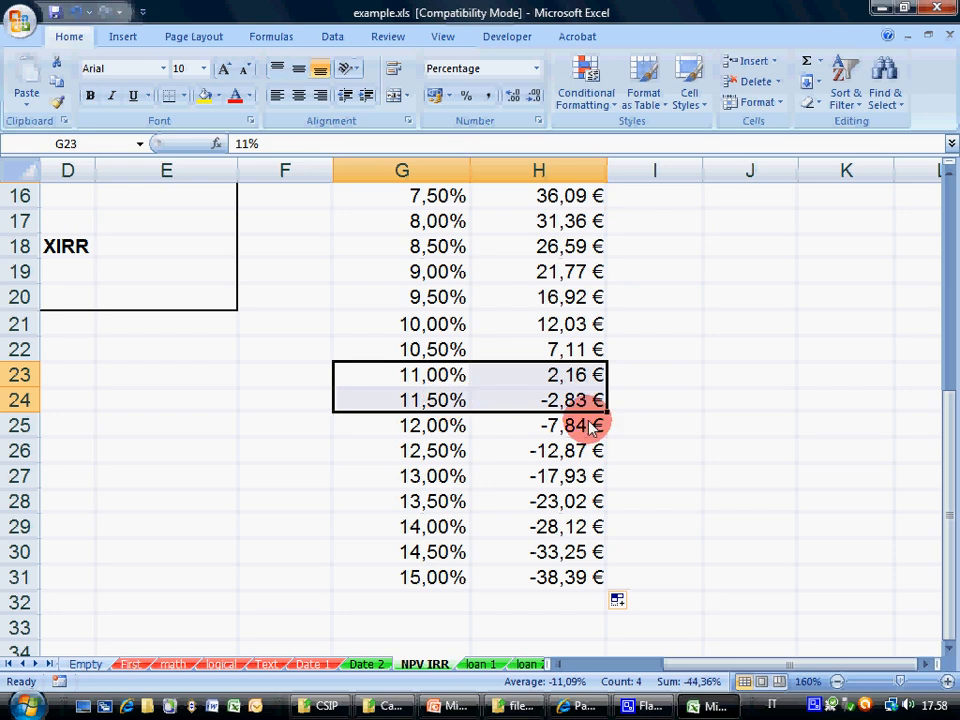
# Step: Plot the discount rates and NPVs in G1:H31 as a scatter chart with straight lines and markers, and delete the chart
pyautogui.moveTo(565, 580); pyautogui.dragTo(430, 200)
pyautogui.click(122, 37)
pyautogui.click(504, 90)
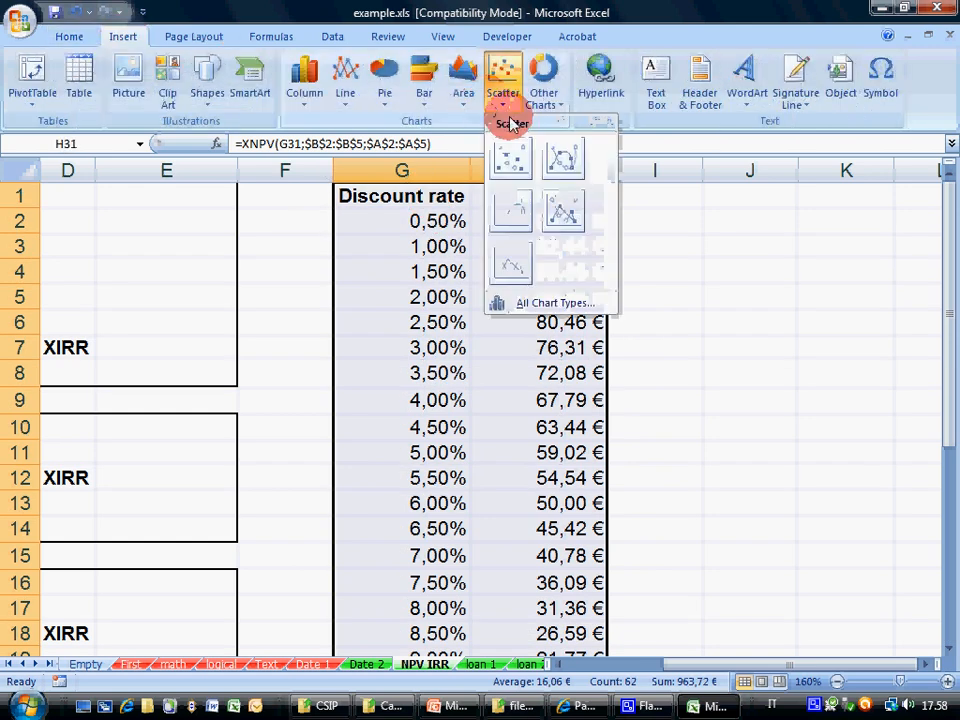
pyautogui.click(558, 208)
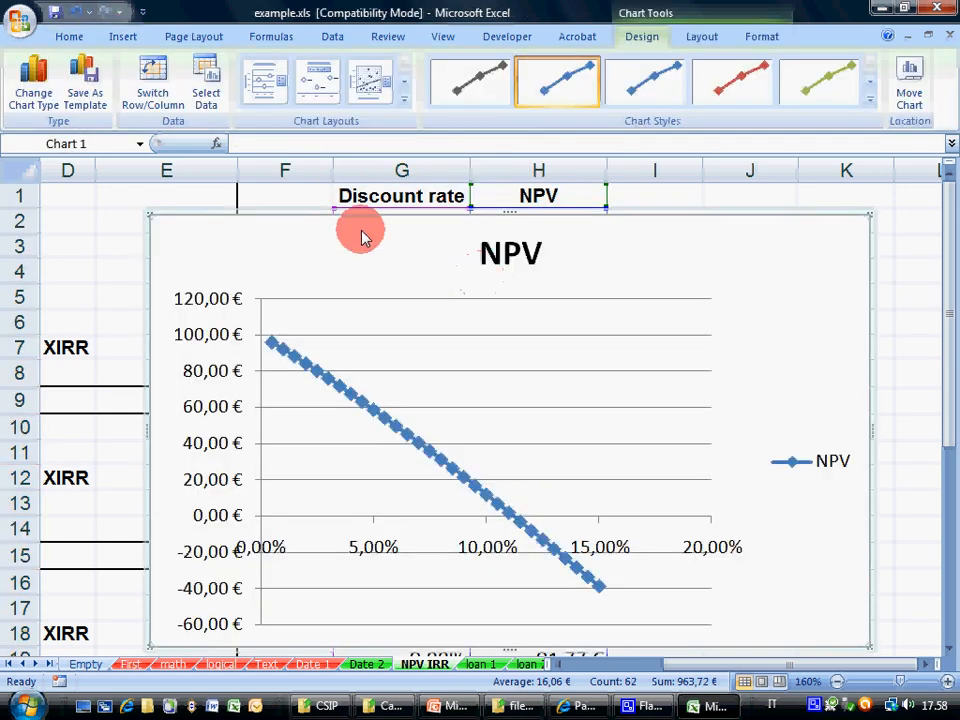
pyautogui.moveTo(208, 212); pyautogui.dragTo(165, 137)
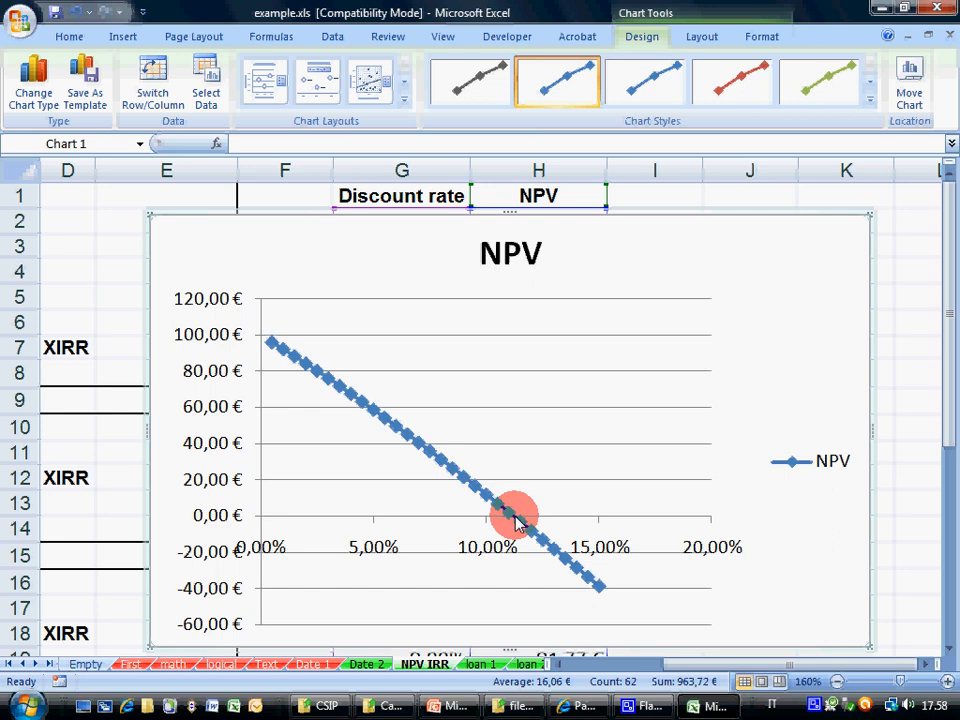
pyautogui.moveTo(517, 520)
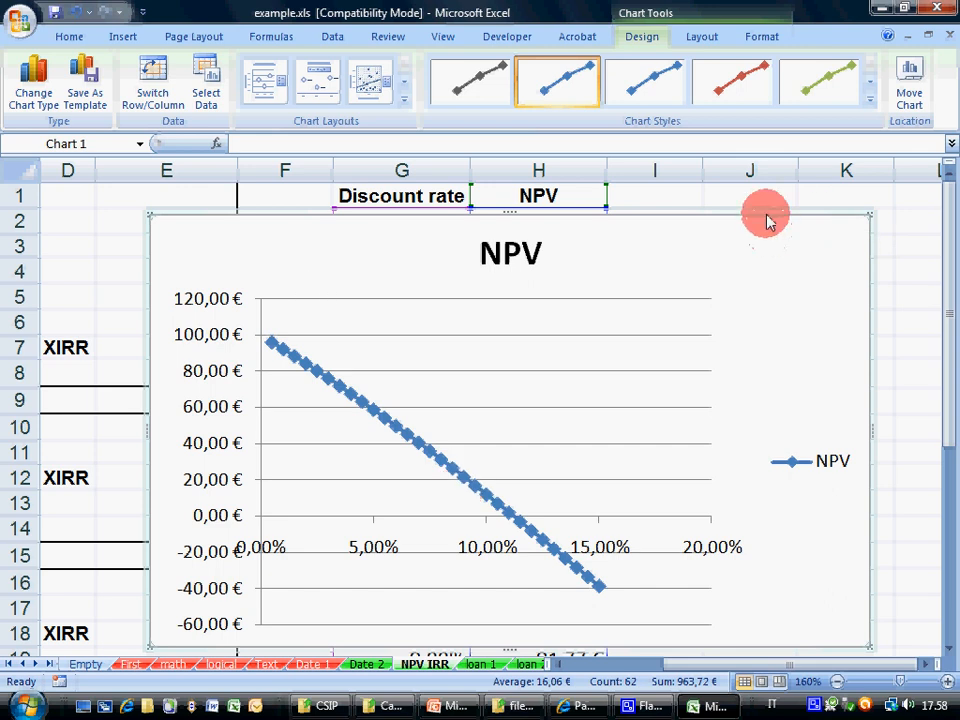
pyautogui.press('Delete')
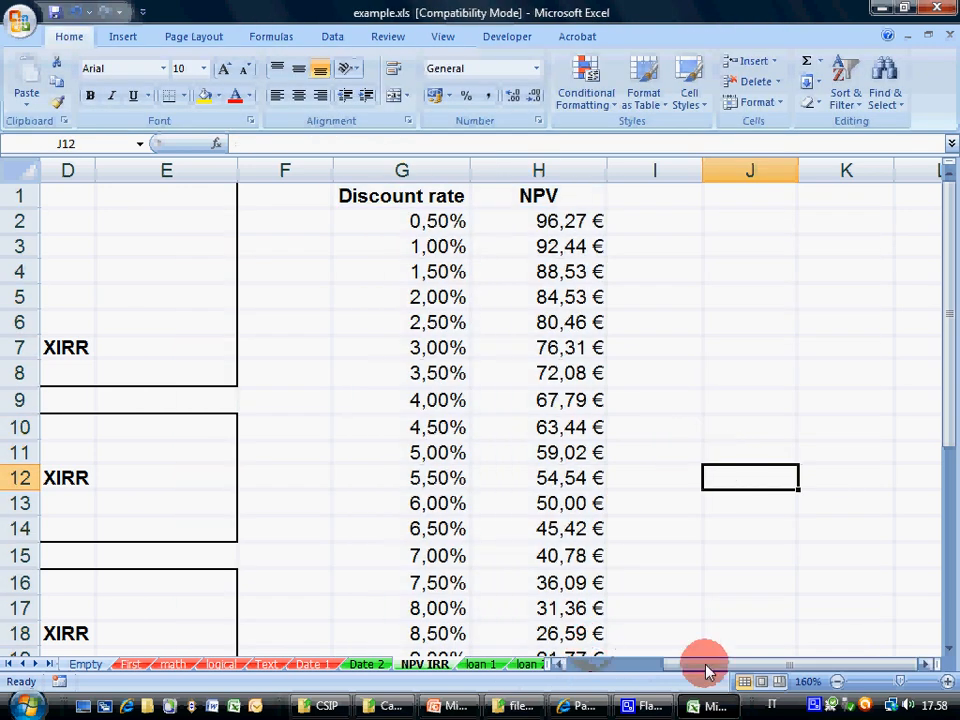
# Step: Enter =XIRR(B2:B5;A2:A5) in E7 to calculate the internal rate of return of the first cash flow table
pyautogui.moveTo(705, 670); pyautogui.dragTo(610, 668)
pyautogui.click(495, 349)
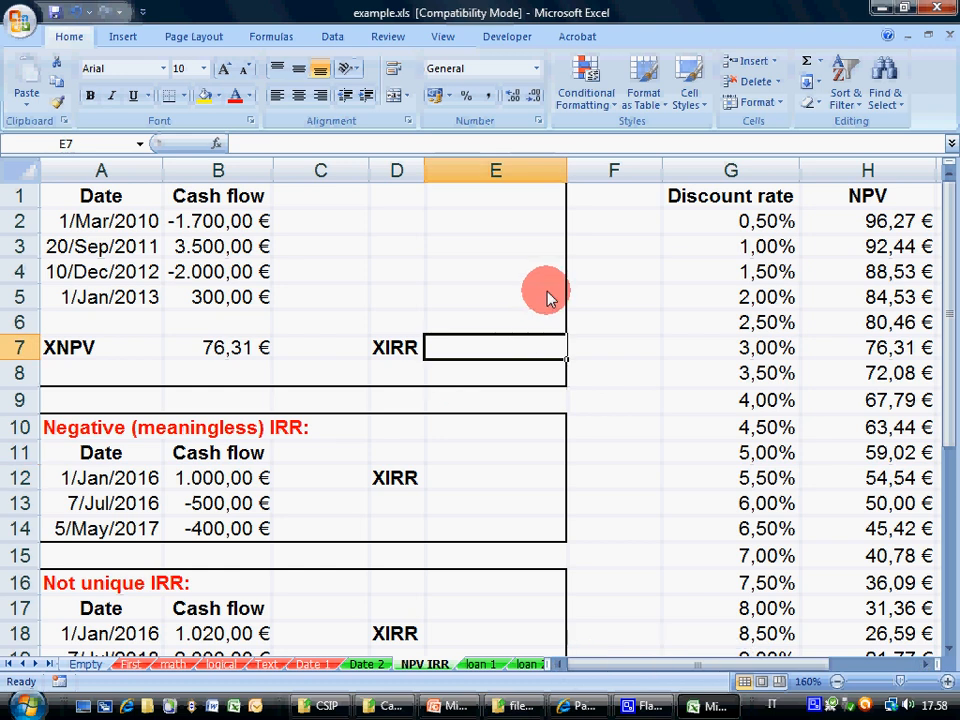
pyautogui.write('=')
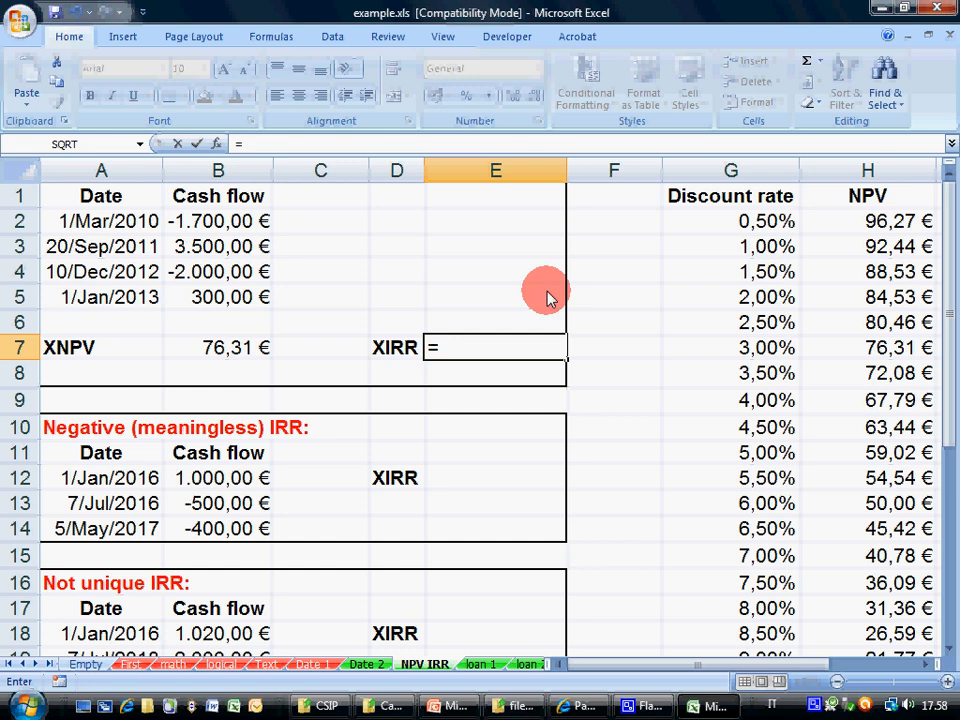
pyautogui.write('XI')
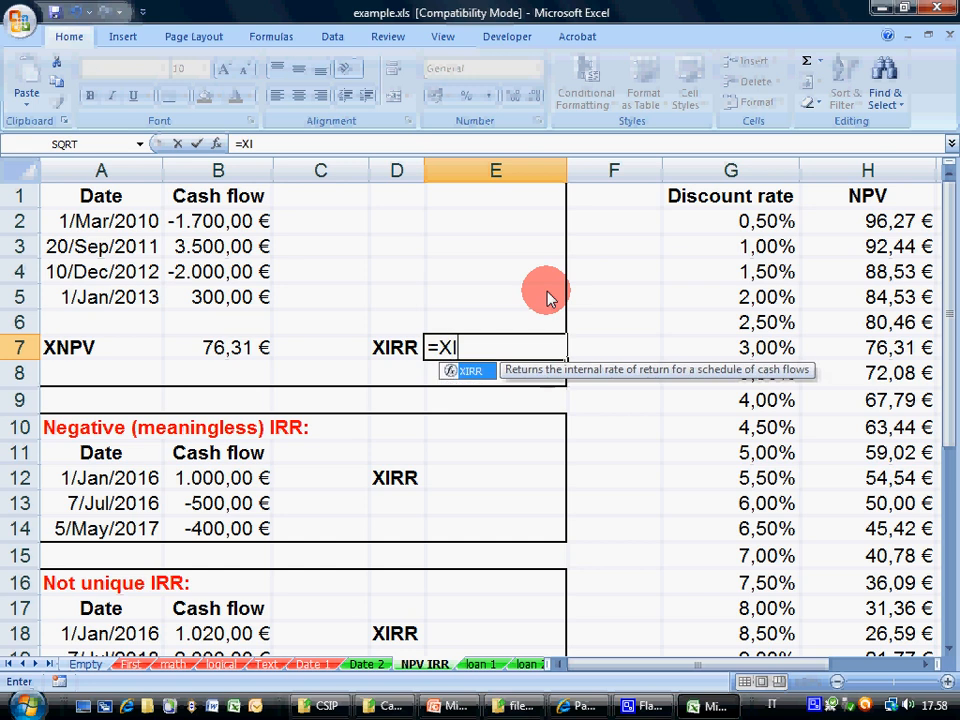
pyautogui.write('RR(')
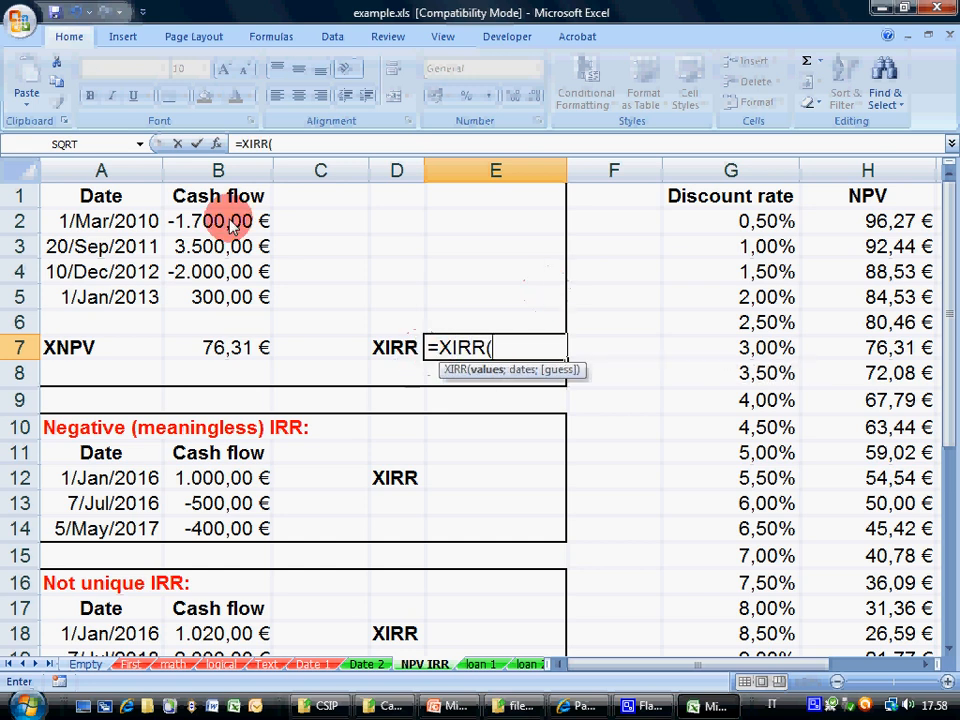
pyautogui.moveTo(232, 225); pyautogui.dragTo(248, 308)
pyautogui.write(';')
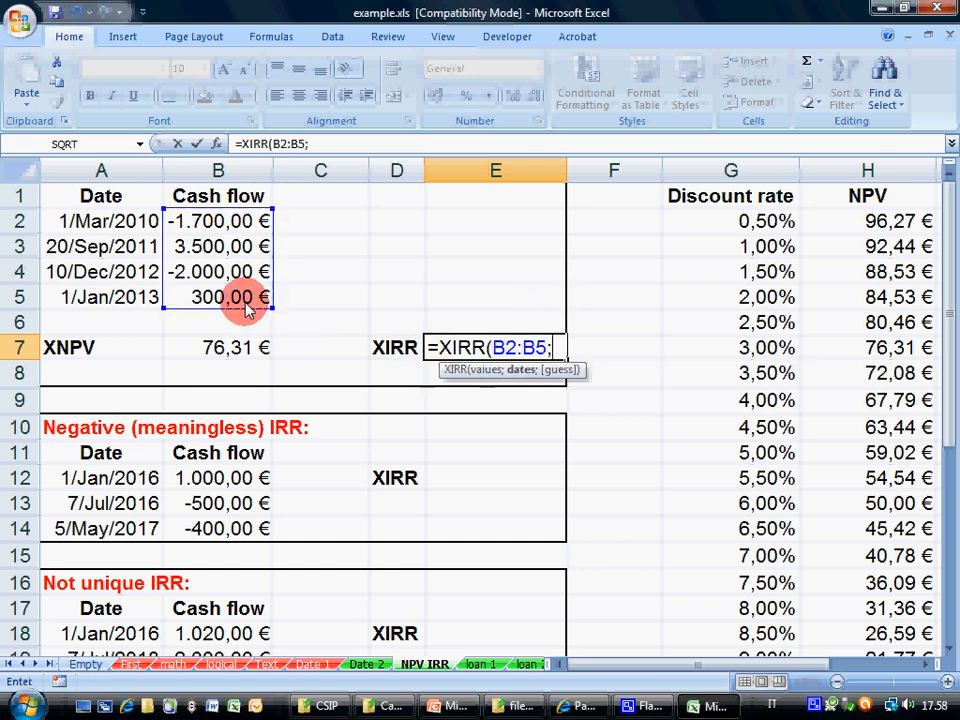
pyautogui.moveTo(117, 220); pyautogui.dragTo(141, 290)
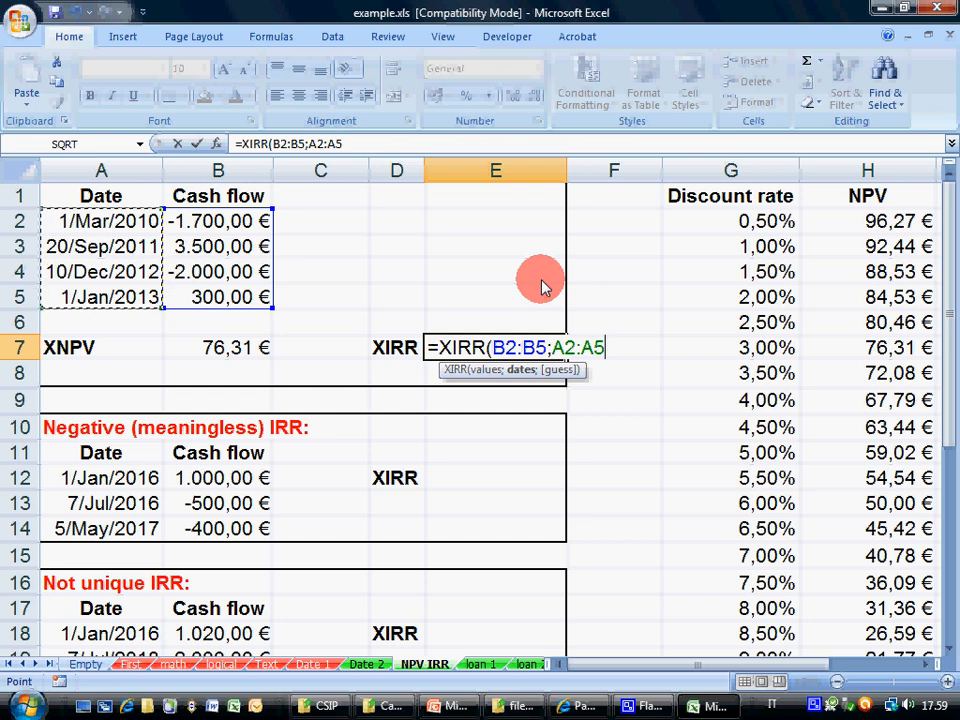
pyautogui.write(')')
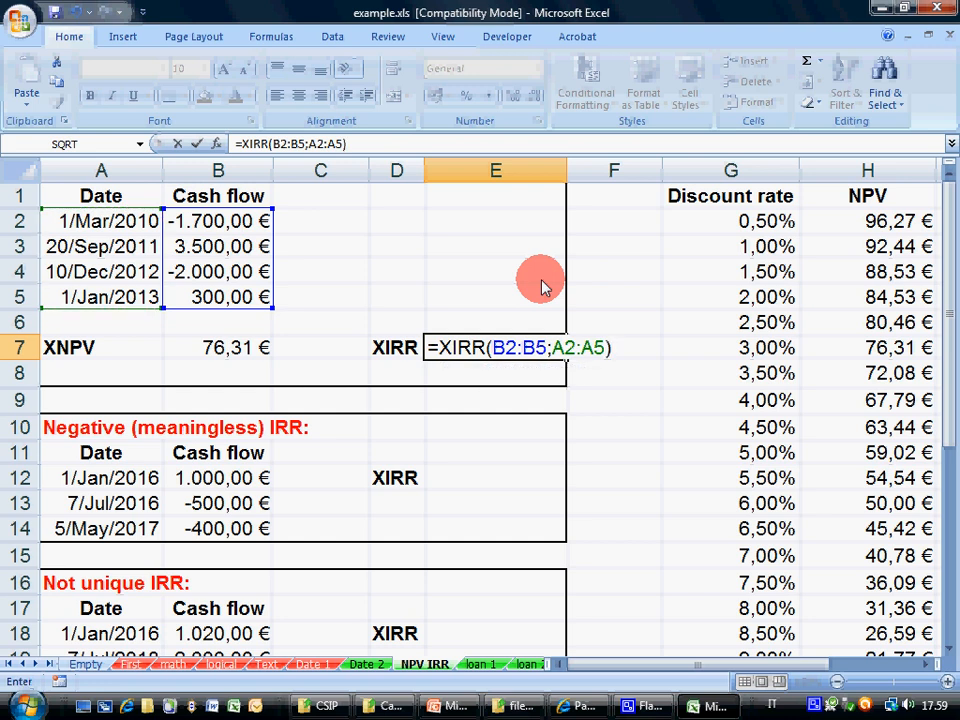
pyautogui.press('Return')
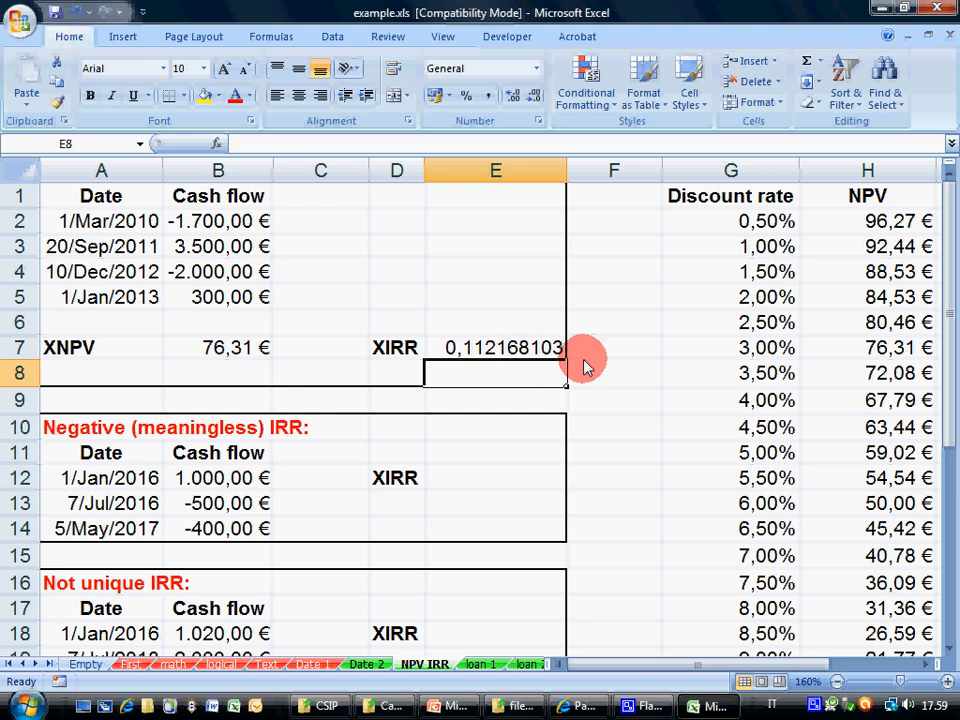
# Step: Compare the XIRR result in E7 with the table of discount rates and NPVs
pyautogui.click(542, 350)
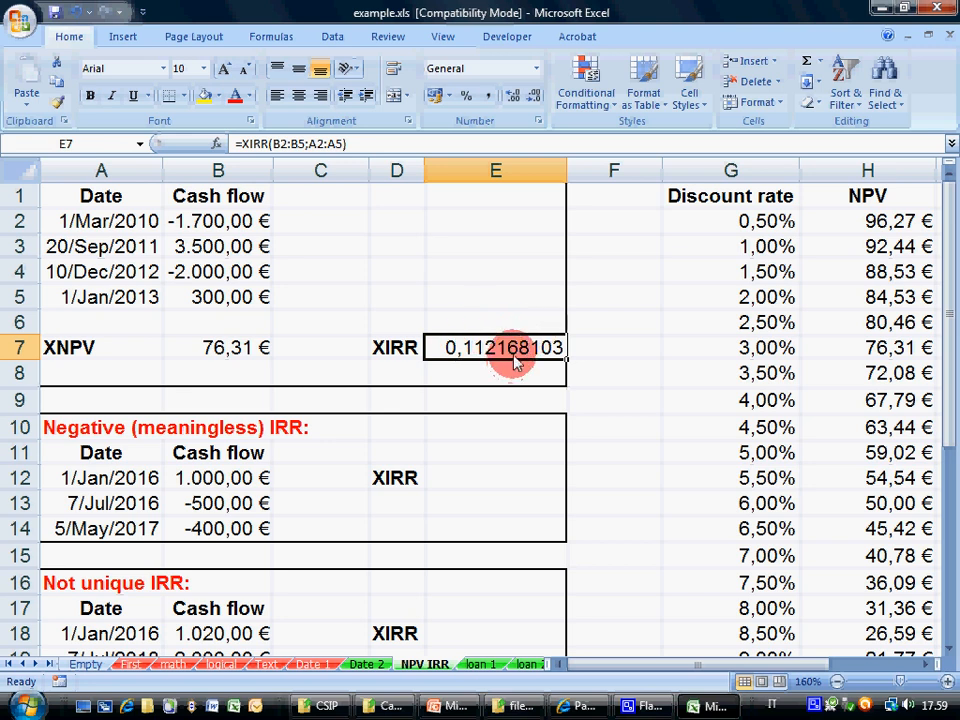
pyautogui.scroll(-1, 490, 372)
pyautogui.scroll(1, 484, 379)
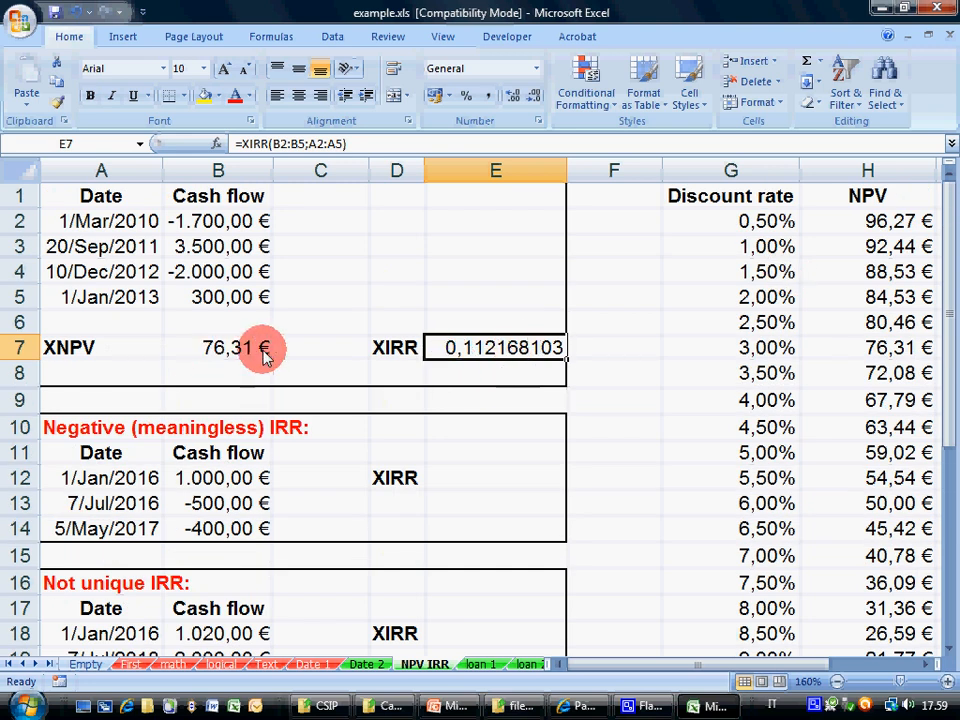
pyautogui.moveTo(740, 664); pyautogui.dragTo(818, 672)
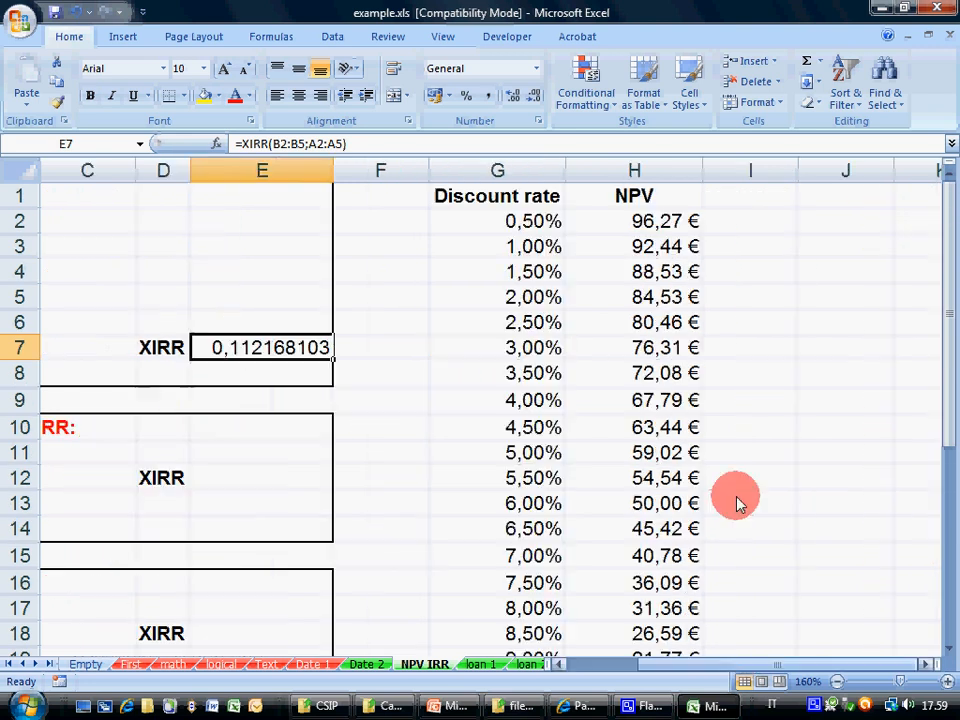
pyautogui.moveTo(527, 193); pyautogui.dragTo(650, 528)
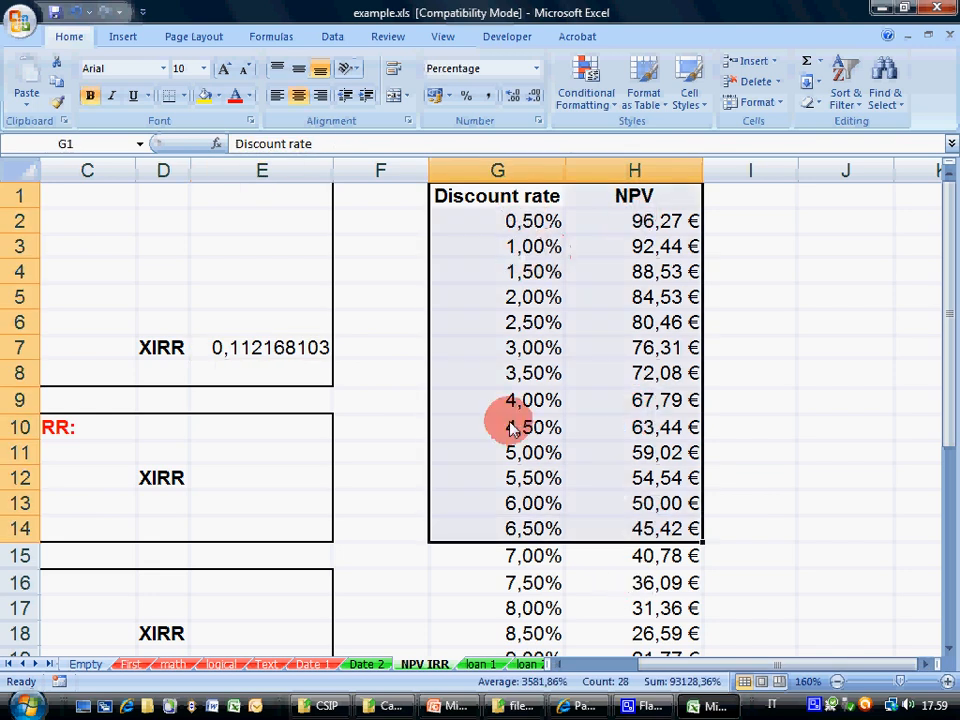
pyautogui.moveTo(690, 665); pyautogui.dragTo(604, 667)
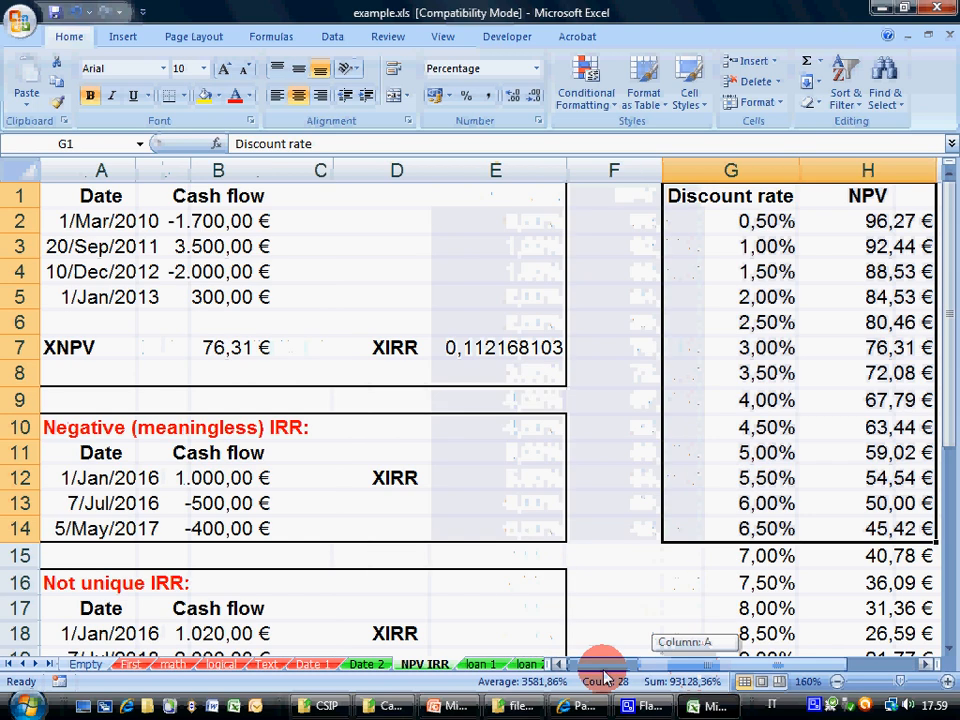
# Step: Examine the dates and cash flows of the negative (meaningless) IRR table in A12:B14, comparing the initial inflow with the two outflows
pyautogui.scroll(-1, 497, 501)
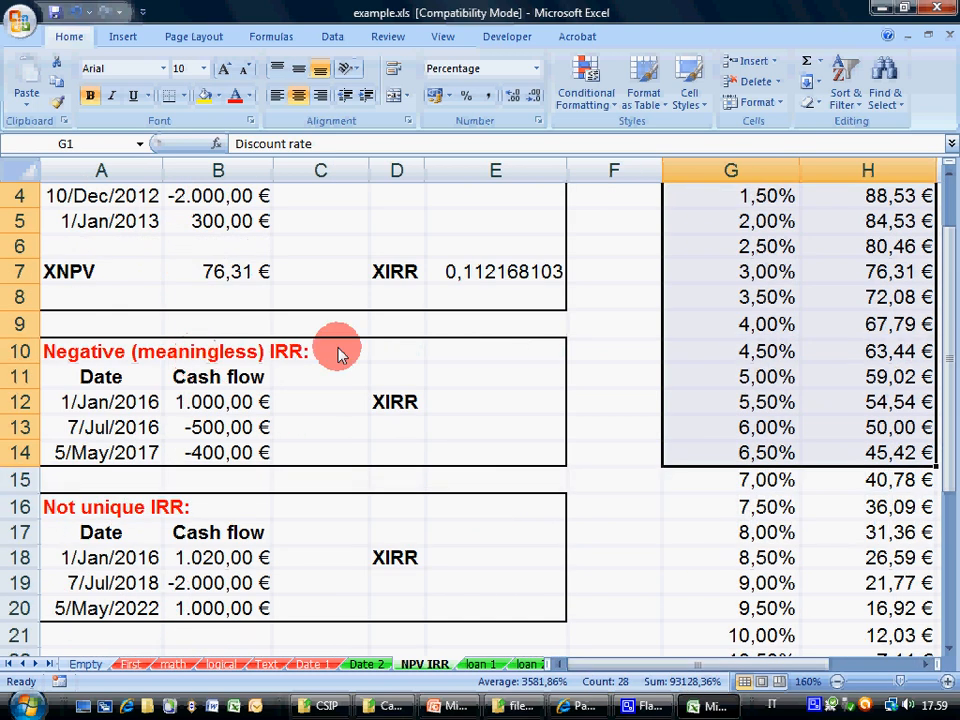
pyautogui.click(131, 358)
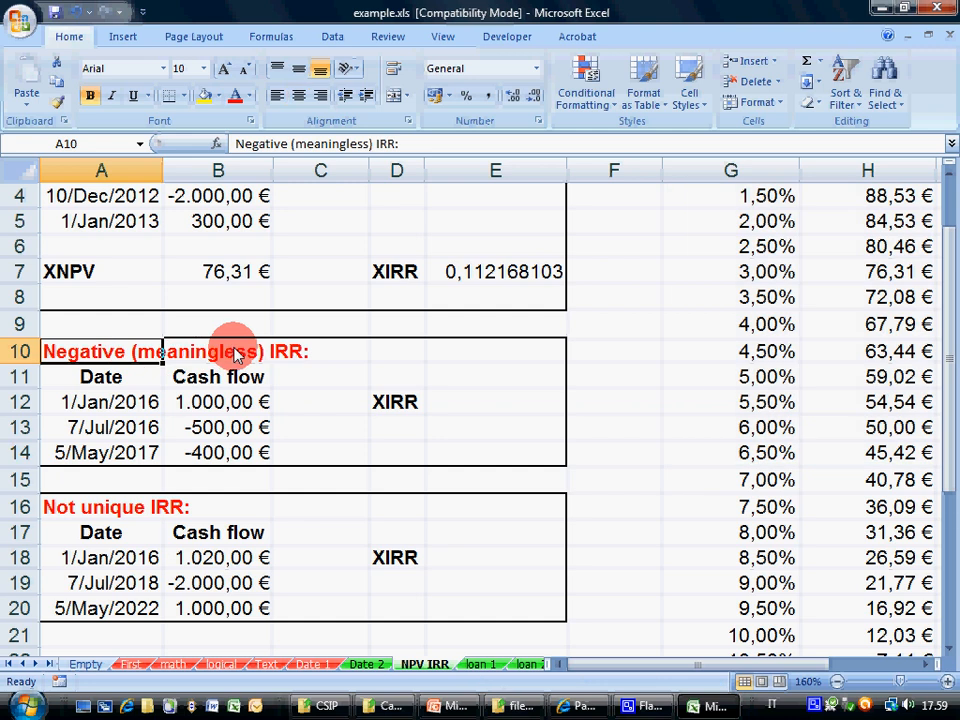
pyautogui.click(489, 402)
pyautogui.click(115, 410)
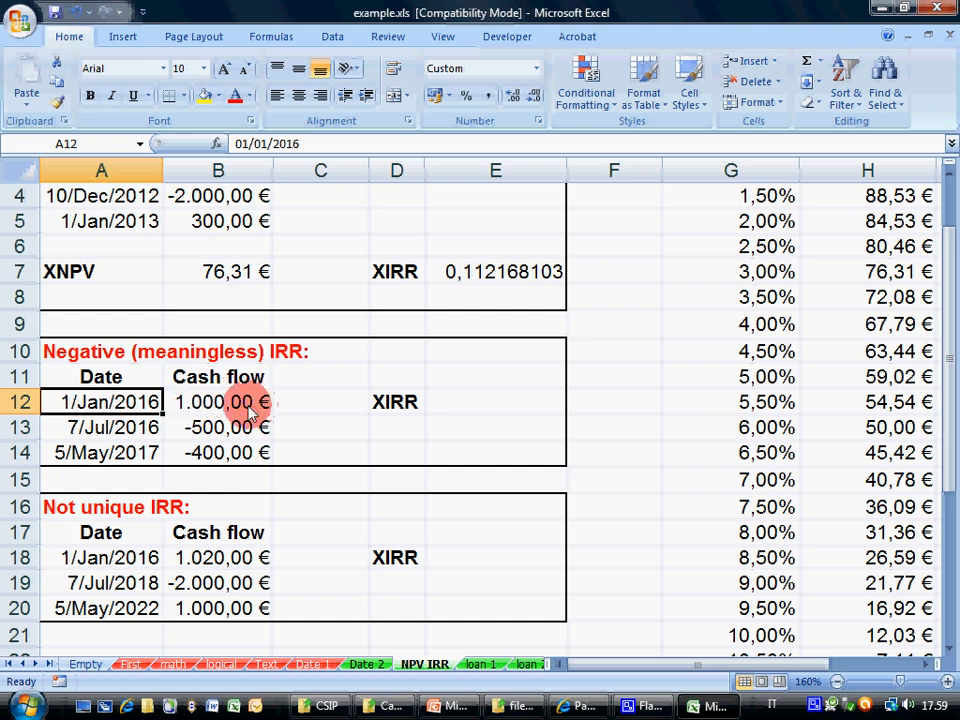
pyautogui.click(214, 428)
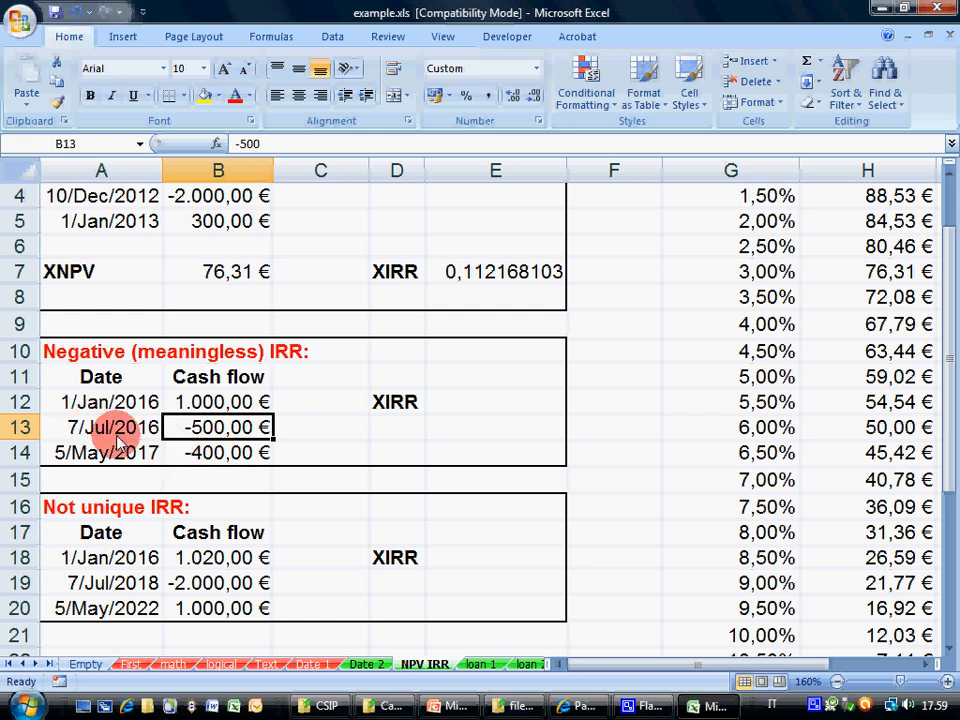
pyautogui.click(224, 452)
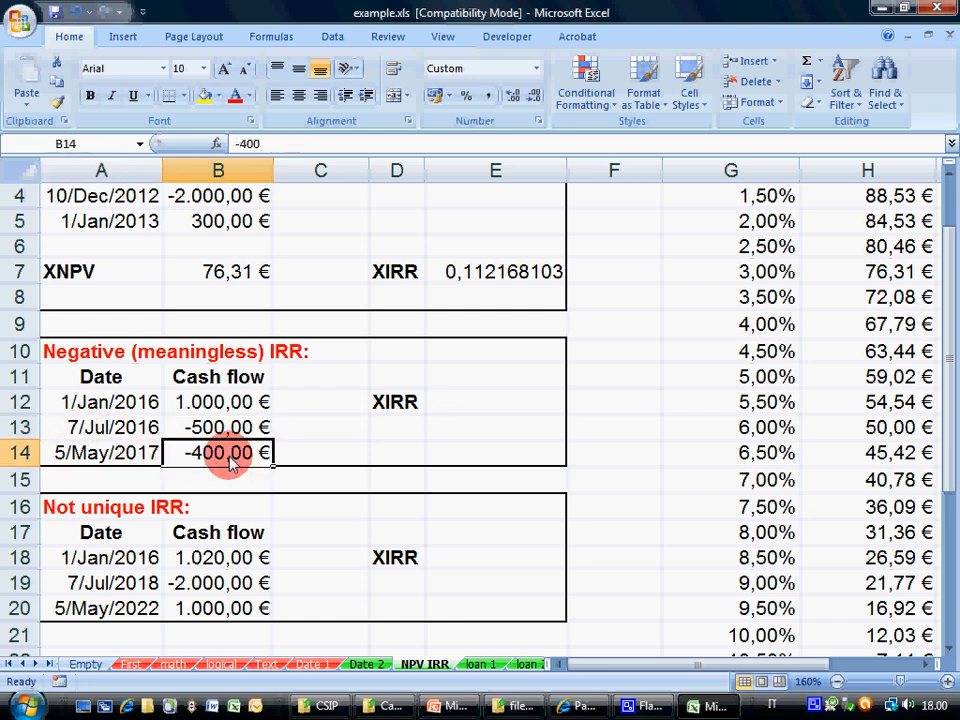
pyautogui.click(205, 428)
pyautogui.moveTo(122, 403); pyautogui.dragTo(240, 452)
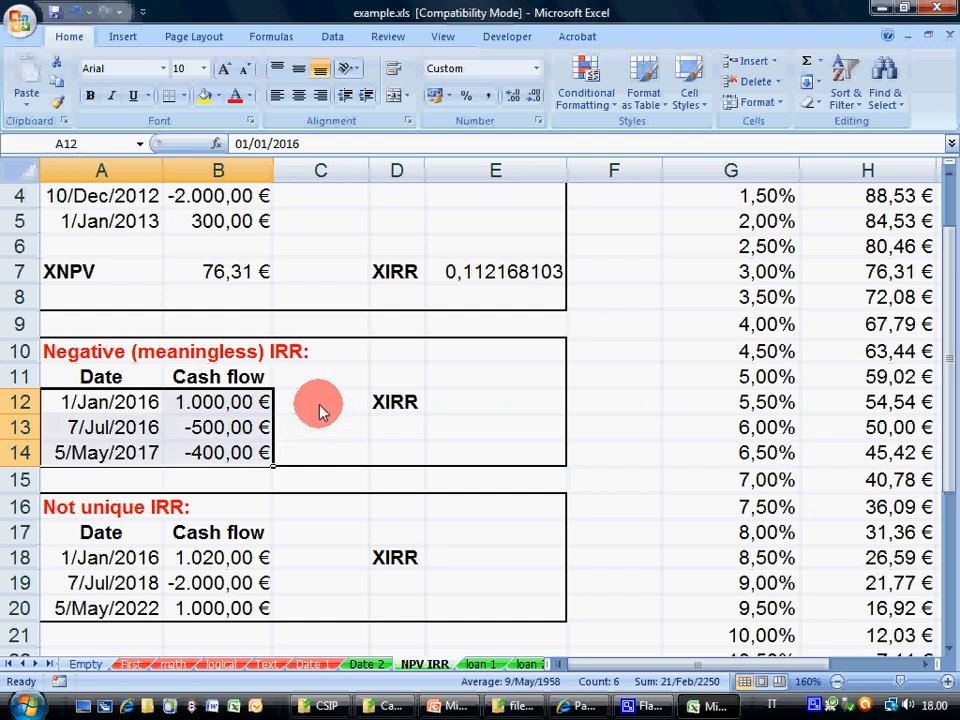
pyautogui.press('Right')
pyautogui.click(238, 432)
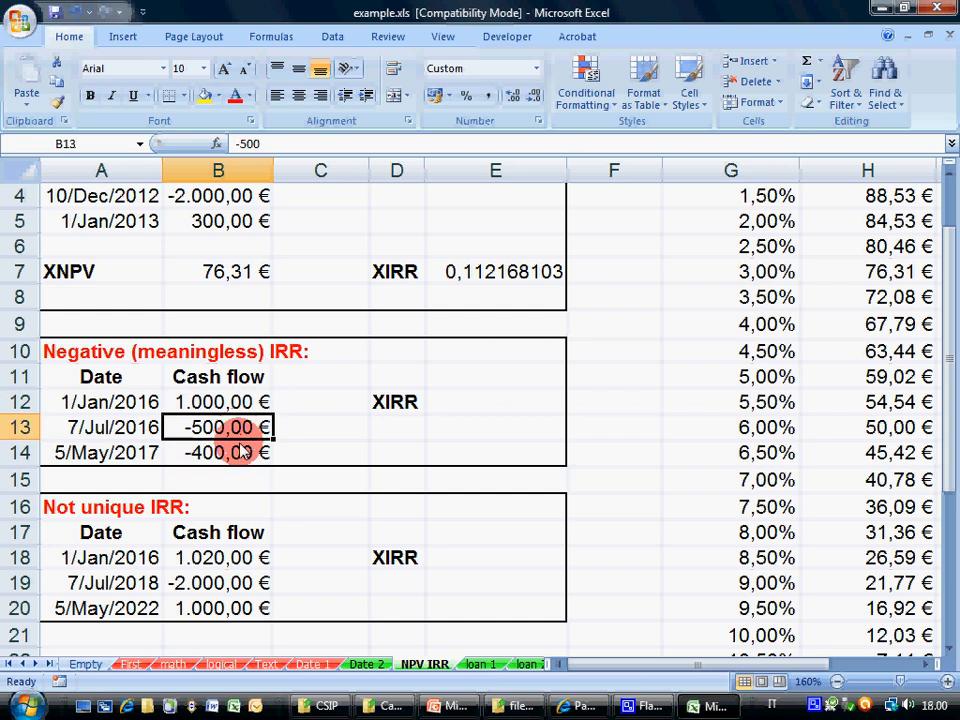
pyautogui.click(250, 454)
pyautogui.click(270, 428)
pyautogui.hotkey('shift', 'Down')
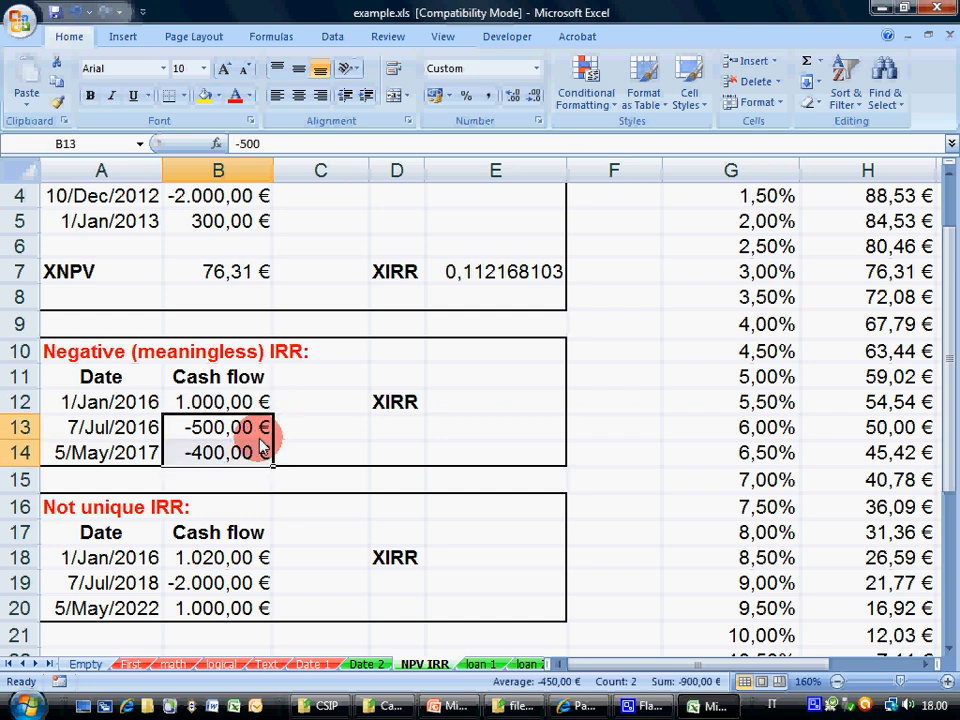
pyautogui.click(268, 400)
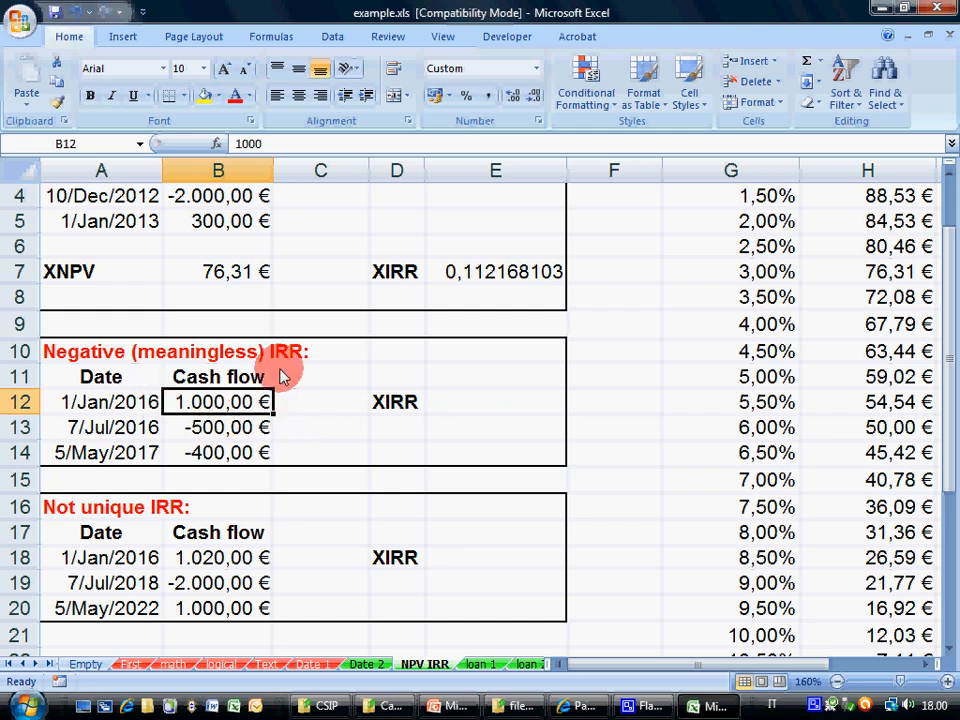
pyautogui.moveTo(208, 430); pyautogui.dragTo(223, 454)
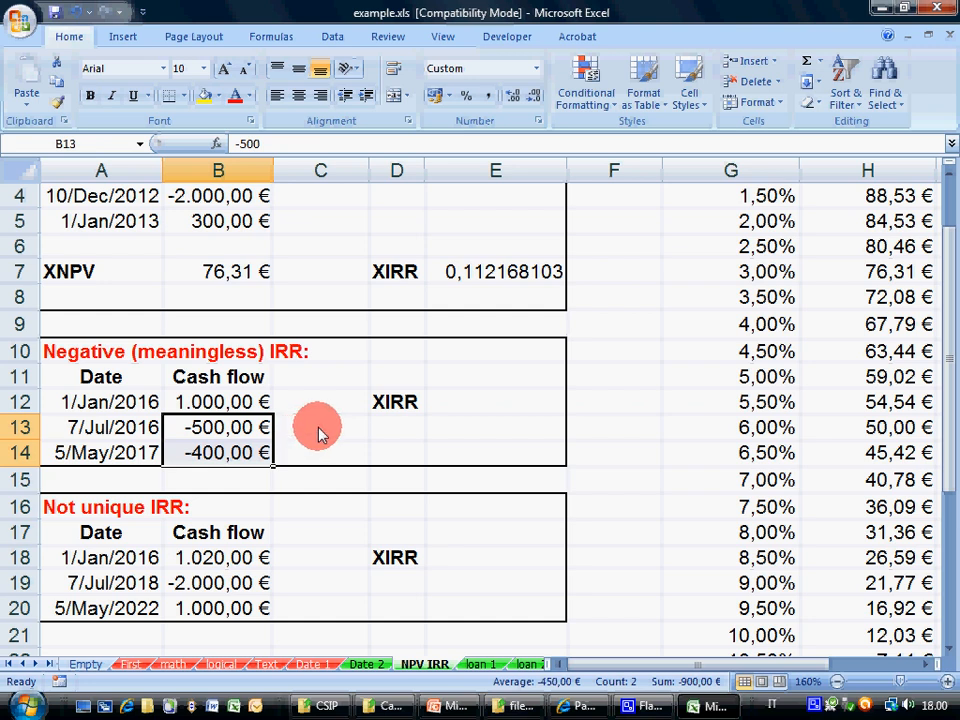
# Step: Enter =XIRR(B12:B14;A12:A14) in E12 to calculate the internal rate of return of the negative IRR table
pyautogui.click(489, 409)
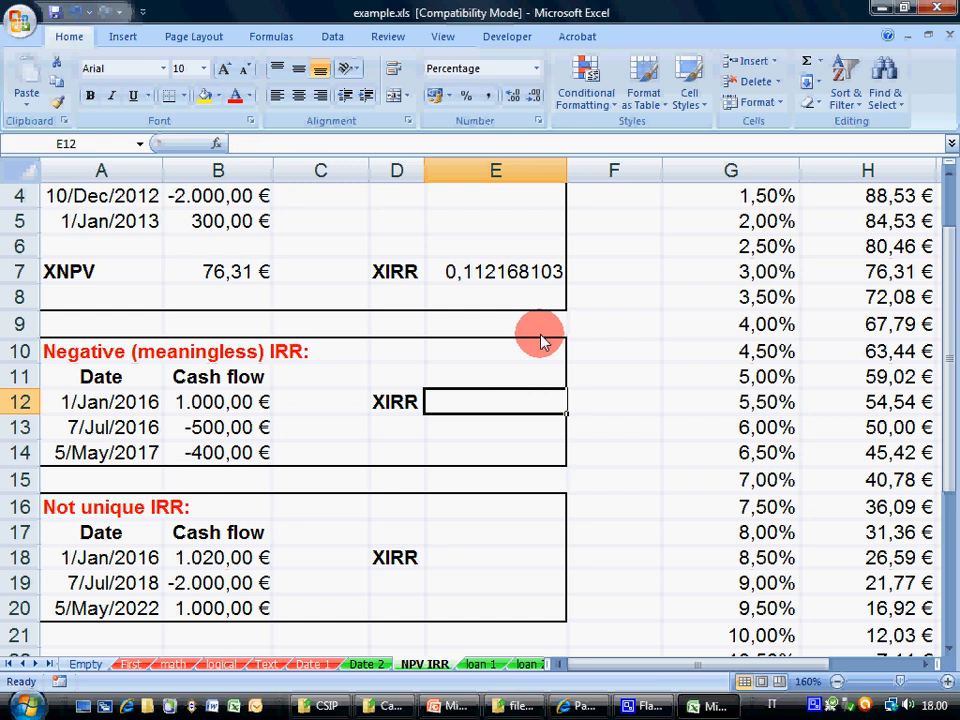
pyautogui.write('=XIRR(')
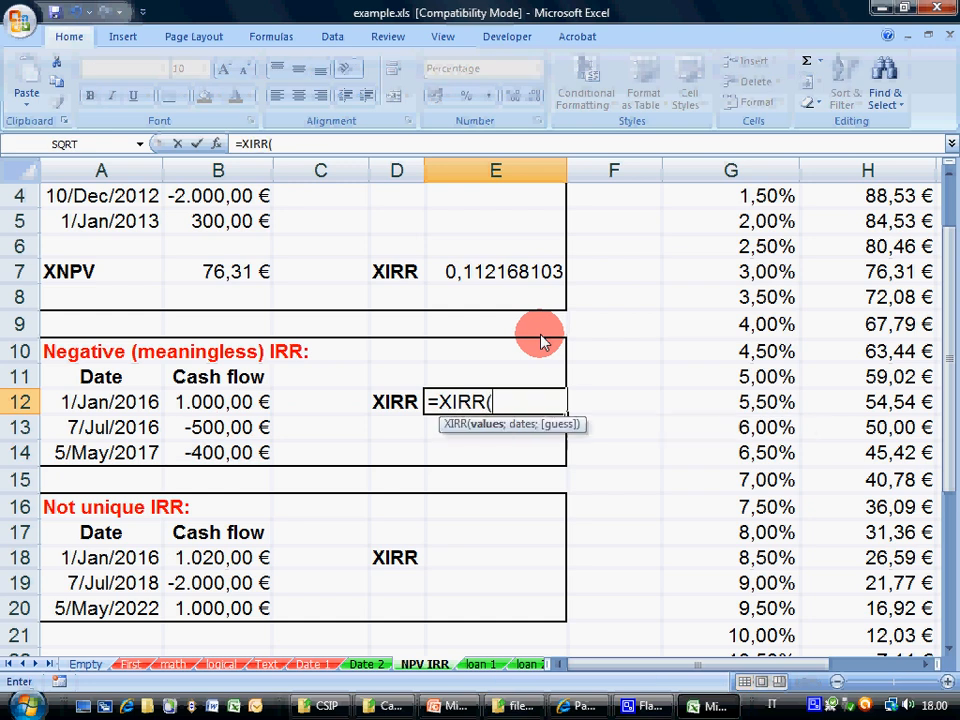
pyautogui.moveTo(230, 401); pyautogui.dragTo(235, 452)
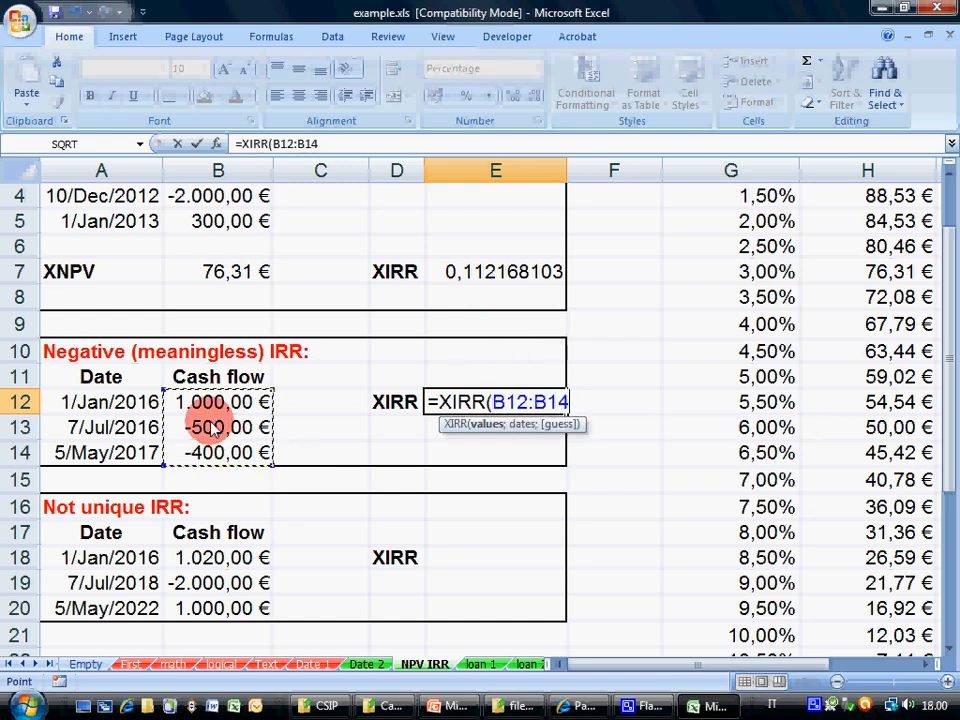
pyautogui.write(';')
pyautogui.moveTo(140, 401); pyautogui.dragTo(140, 452)
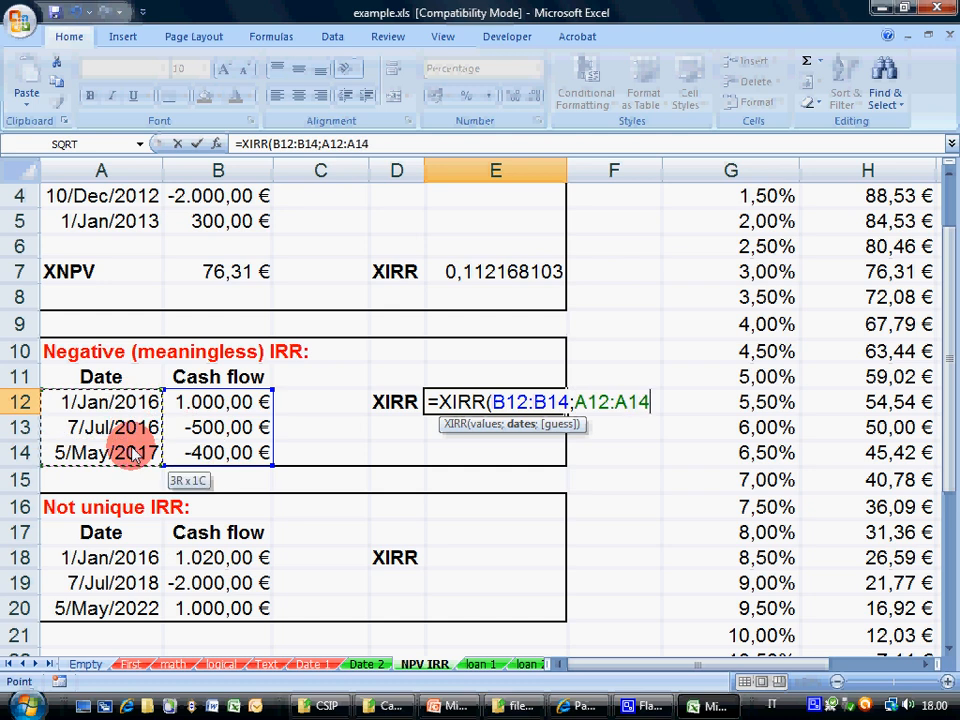
pyautogui.write(')')
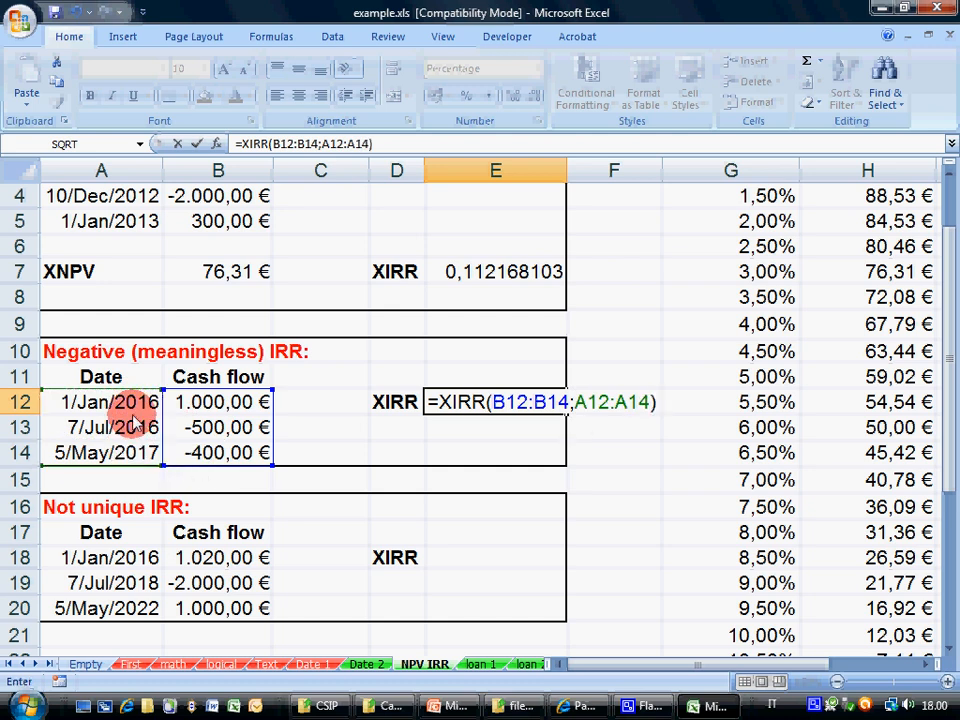
pyautogui.press('Return')
pyautogui.press('Up')
pyautogui.click(478, 399)
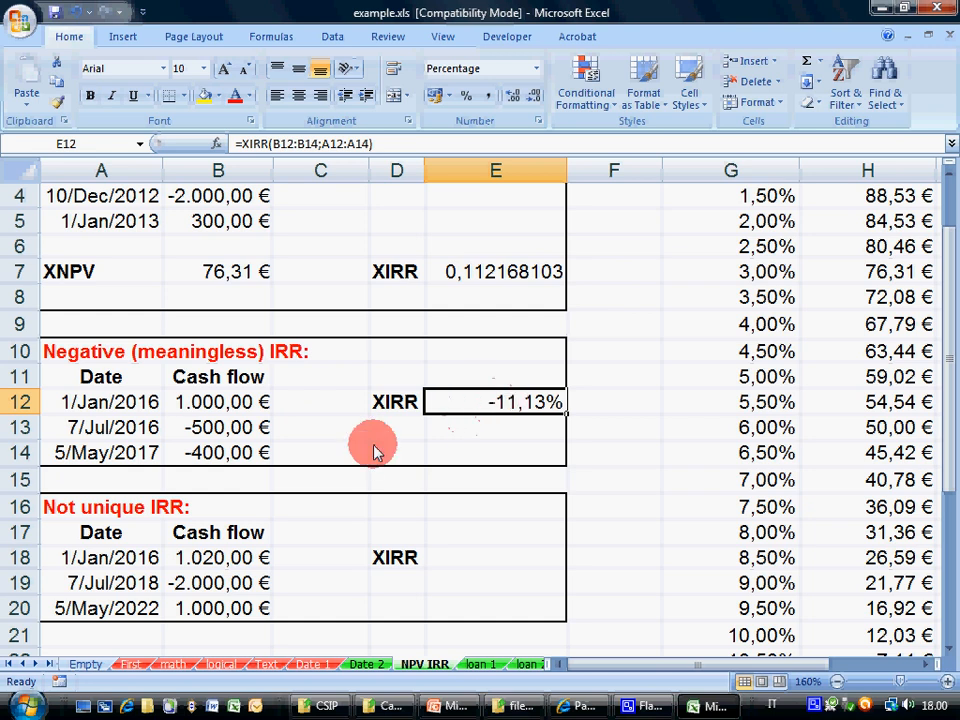
# Step: Examine the dates and the sign of each cash flow in the not unique IRR table in A18:B20
pyautogui.scroll(-1, 370, 444)
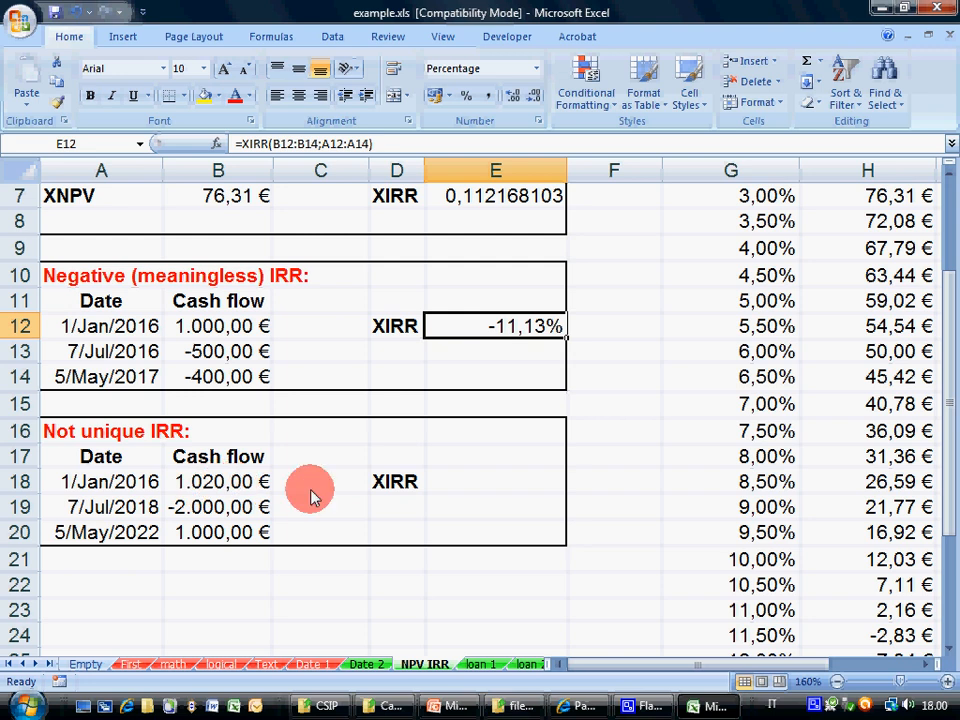
pyautogui.click(142, 484)
pyautogui.click(228, 497)
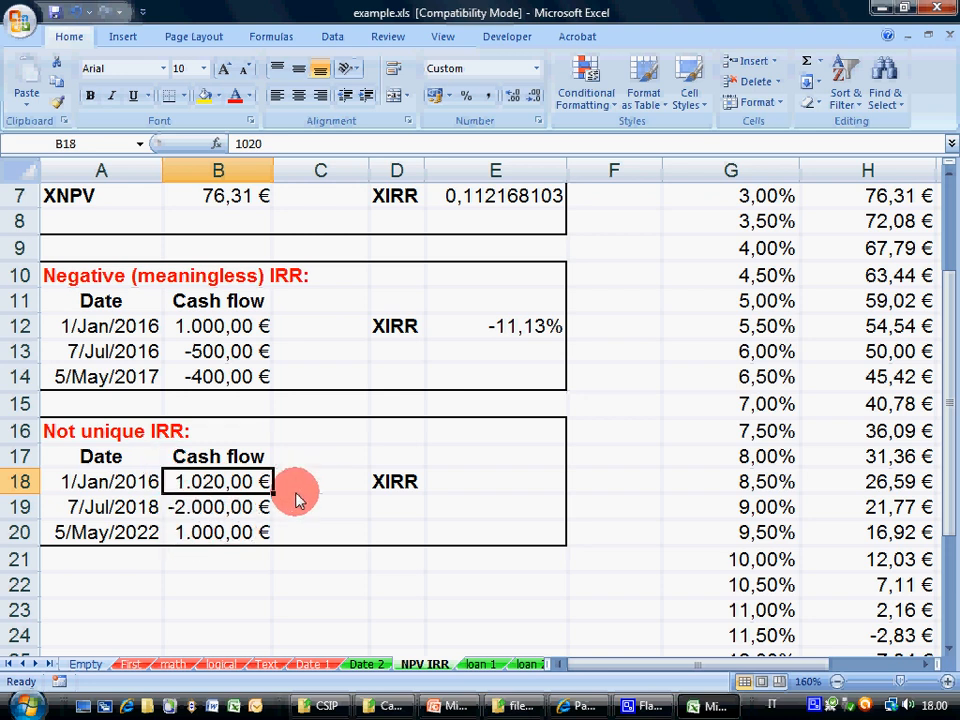
pyautogui.press('Down')
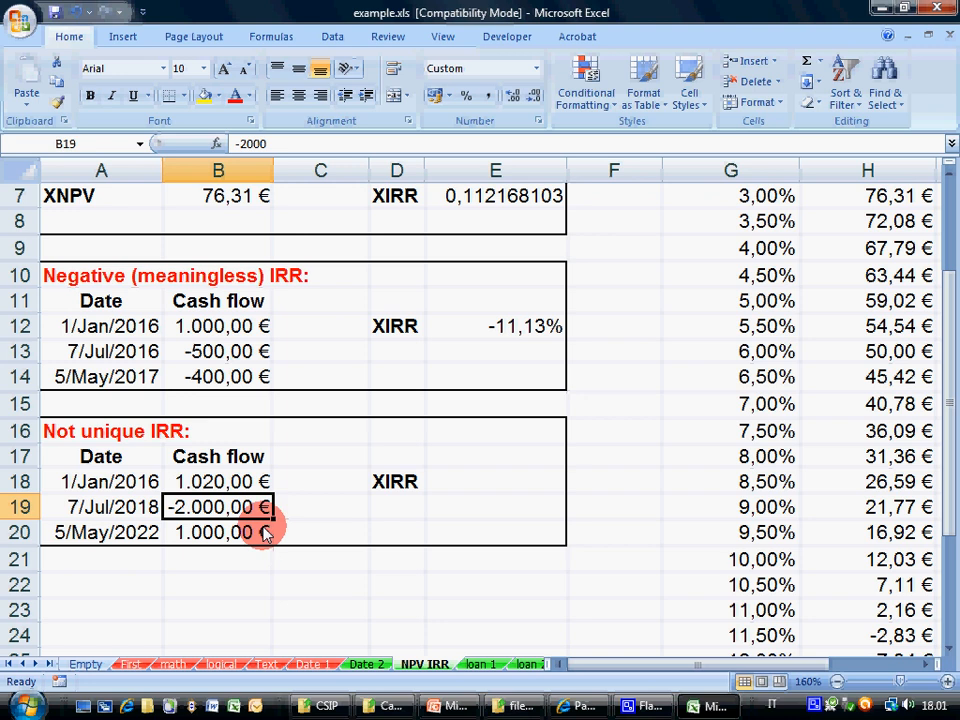
pyautogui.click(203, 538)
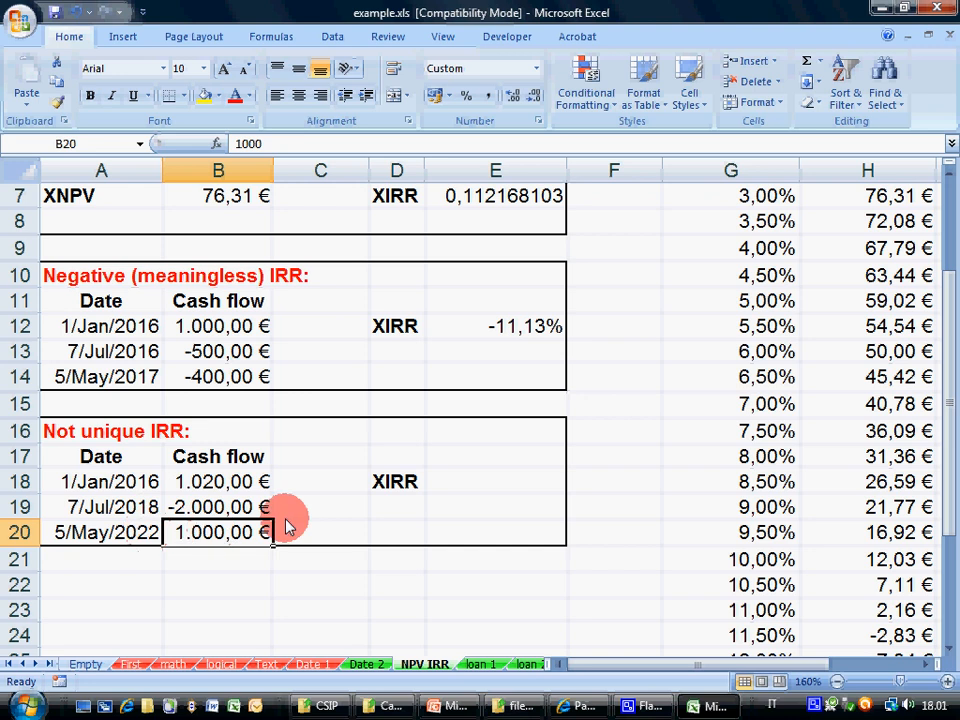
# Step: Change the NPV formula in H2 to =XNPV(G2;$B$18:$B$20;$A$18:$A$20) so it uses the not unique IRR table
pyautogui.moveTo(770, 665); pyautogui.dragTo(835, 672)
pyautogui.scroll(2, 729, 411)
pyautogui.click(640, 218)
pyautogui.click(292, 146)
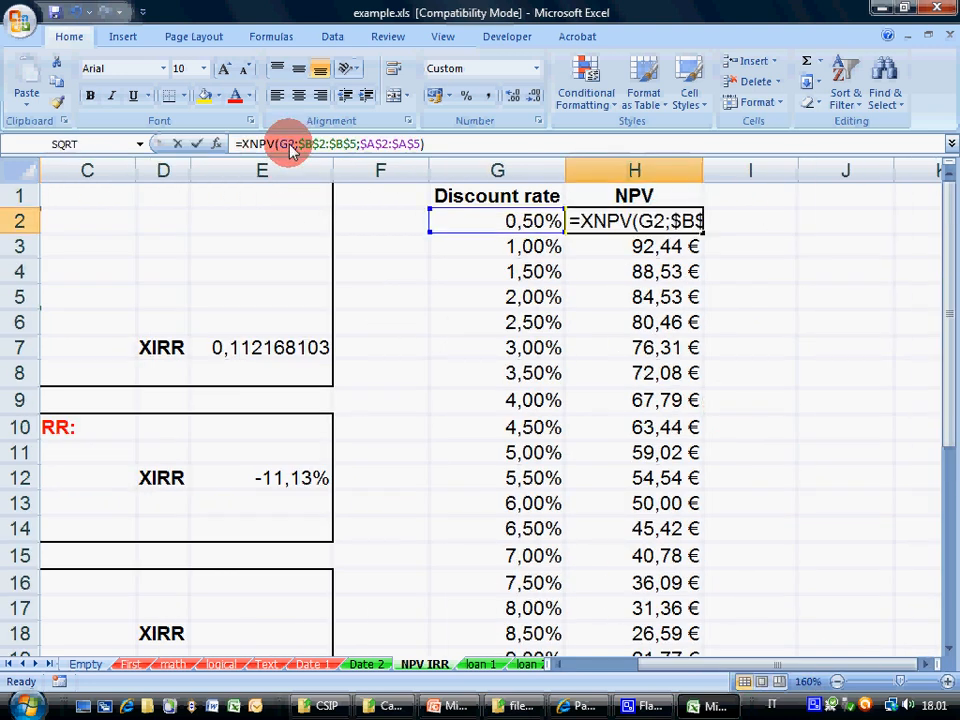
pyautogui.hotkey('shift', 'End')
pyautogui.press('Delete')
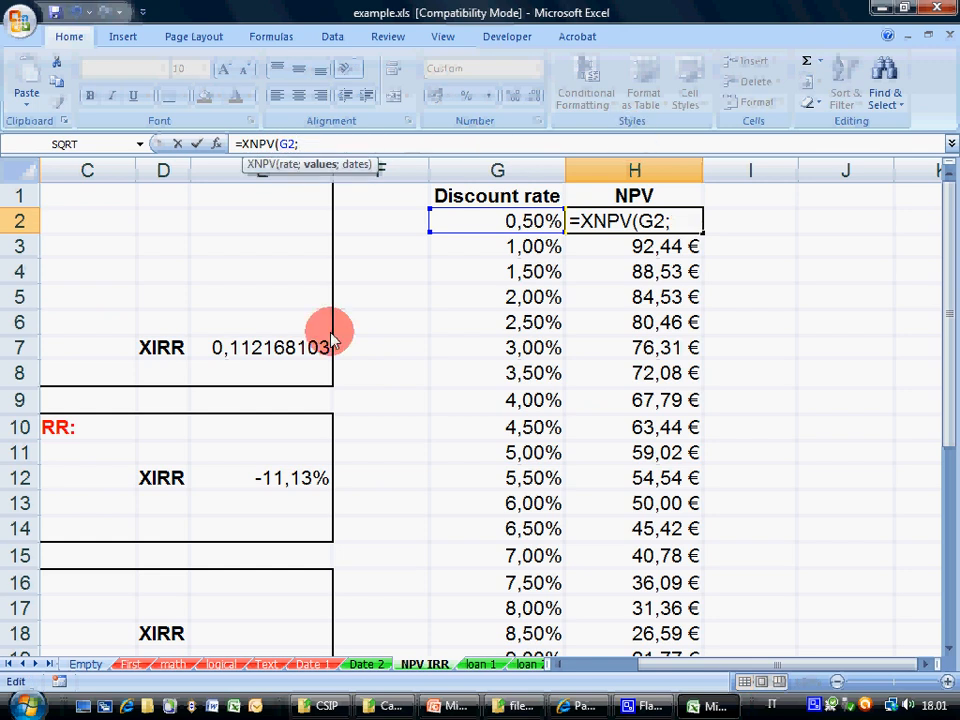
pyautogui.click(566, 665)
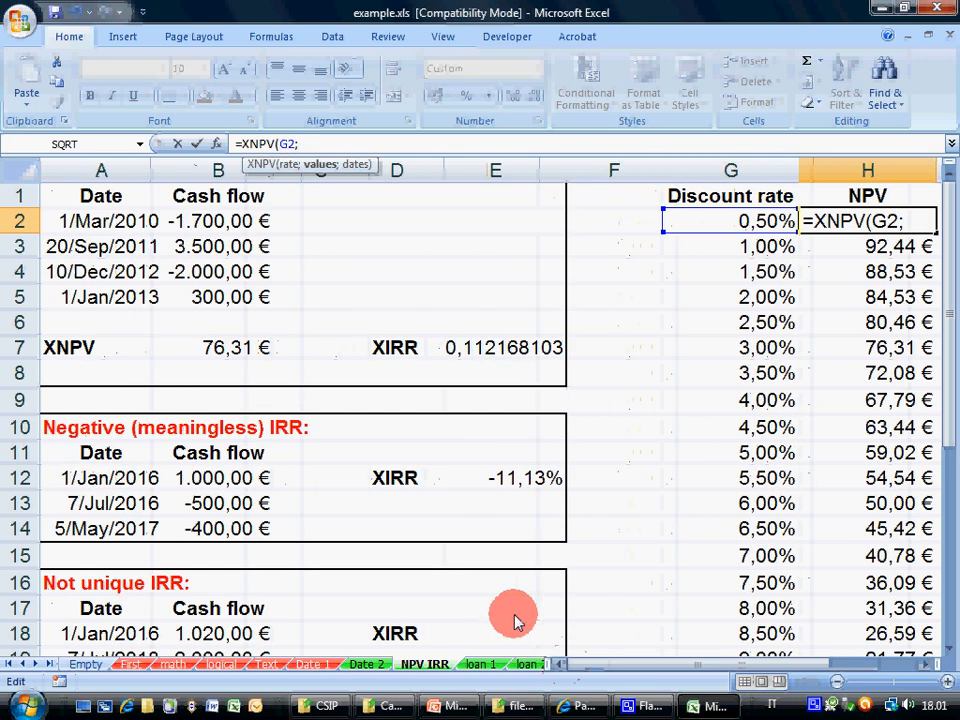
pyautogui.moveTo(218, 633); pyautogui.dragTo(208, 585)
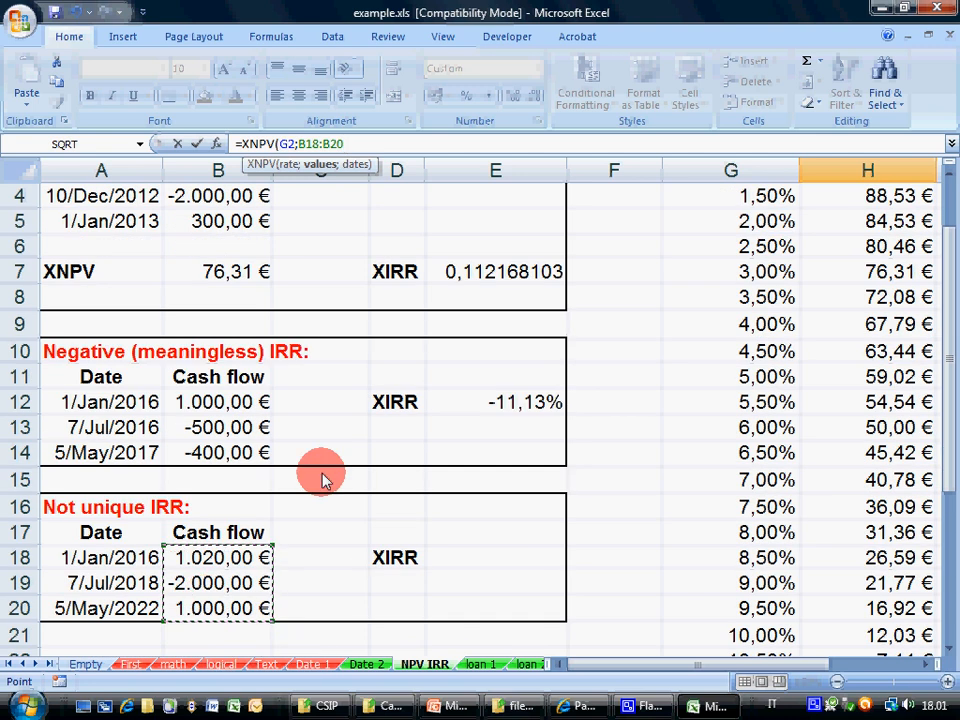
pyautogui.press('F4')
pyautogui.write(';')
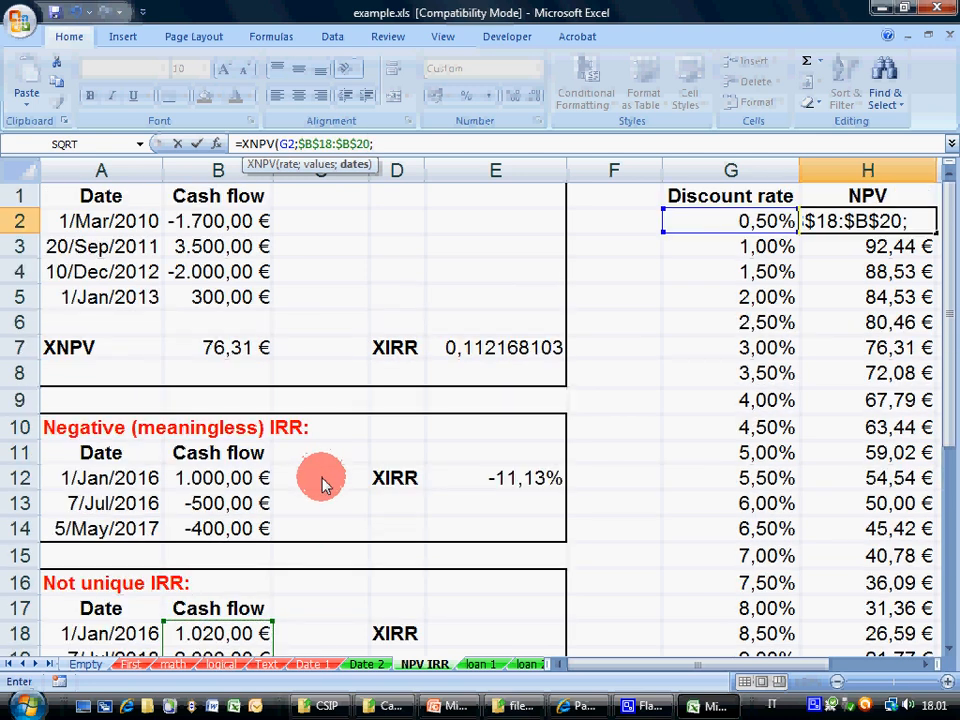
pyautogui.click(125, 630)
pyautogui.moveTo(125, 635); pyautogui.dragTo(122, 589)
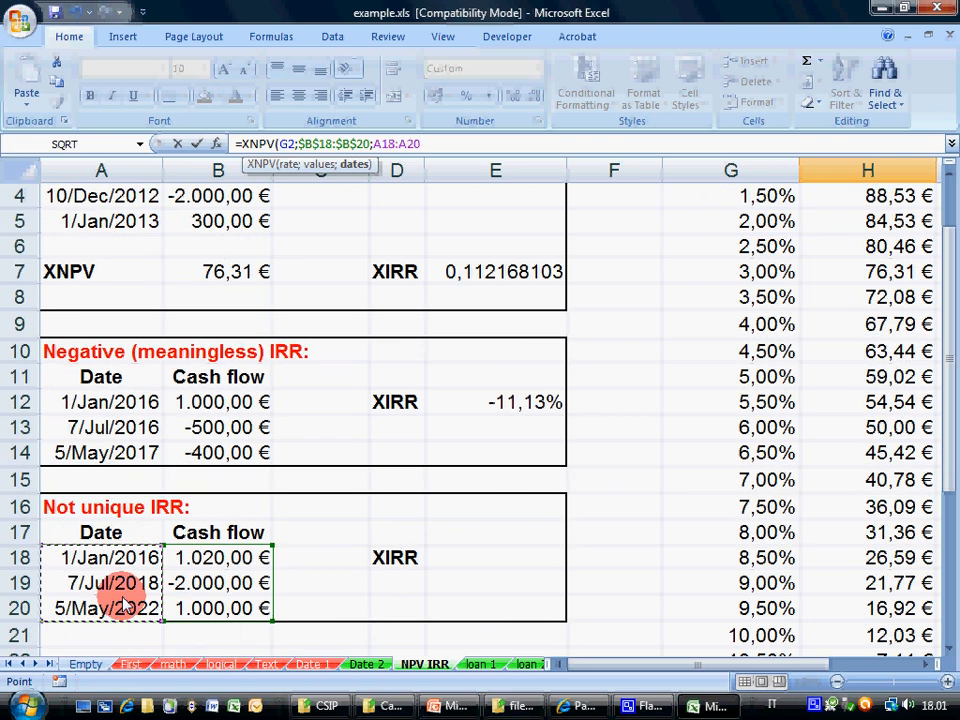
pyautogui.press('F4')
pyautogui.write(')')
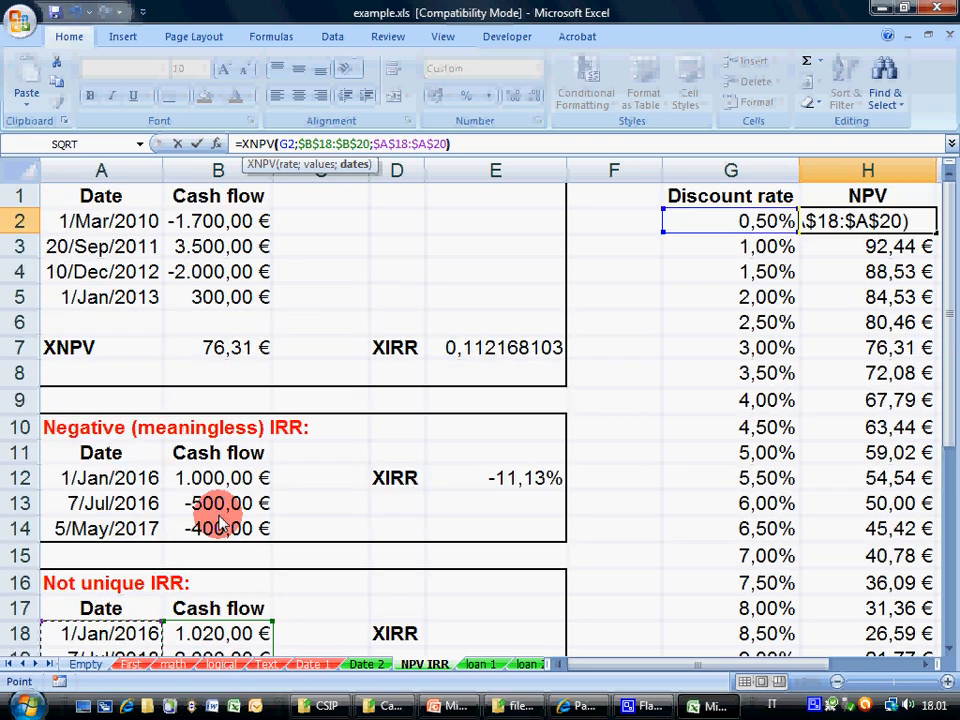
pyautogui.press('Return')
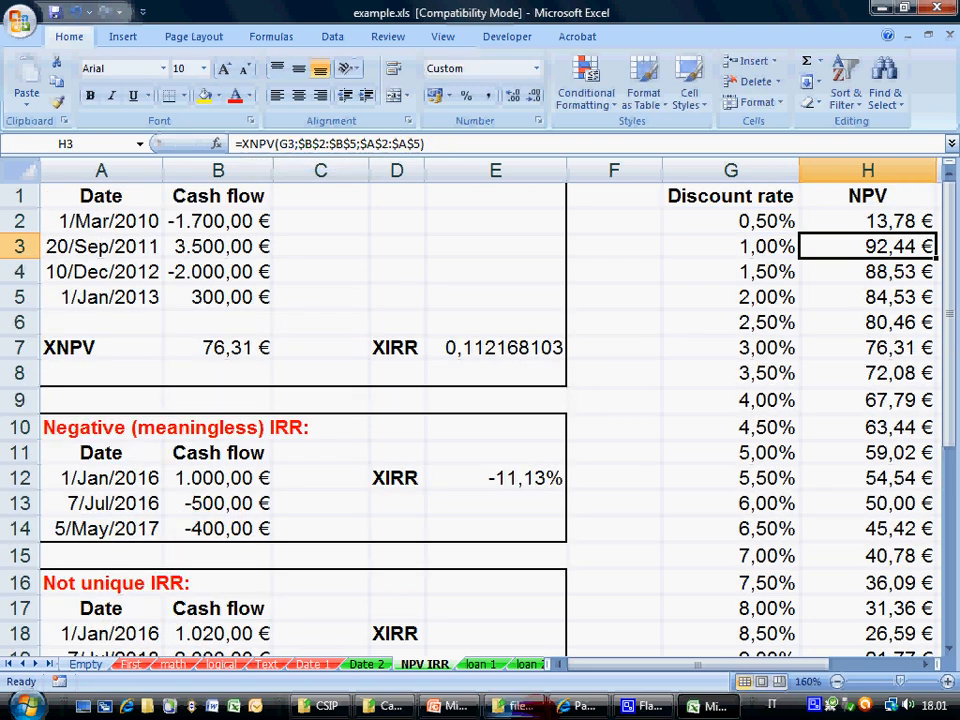
# Step: Copy the H2 formula down through H31 and check at which discount rates the NPV changes sign
pyautogui.doubleClick(926, 664)
pyautogui.click(694, 222)
pyautogui.moveTo(701, 233); pyautogui.dragTo(643, 621)
pyautogui.scroll(5, 585, 570)
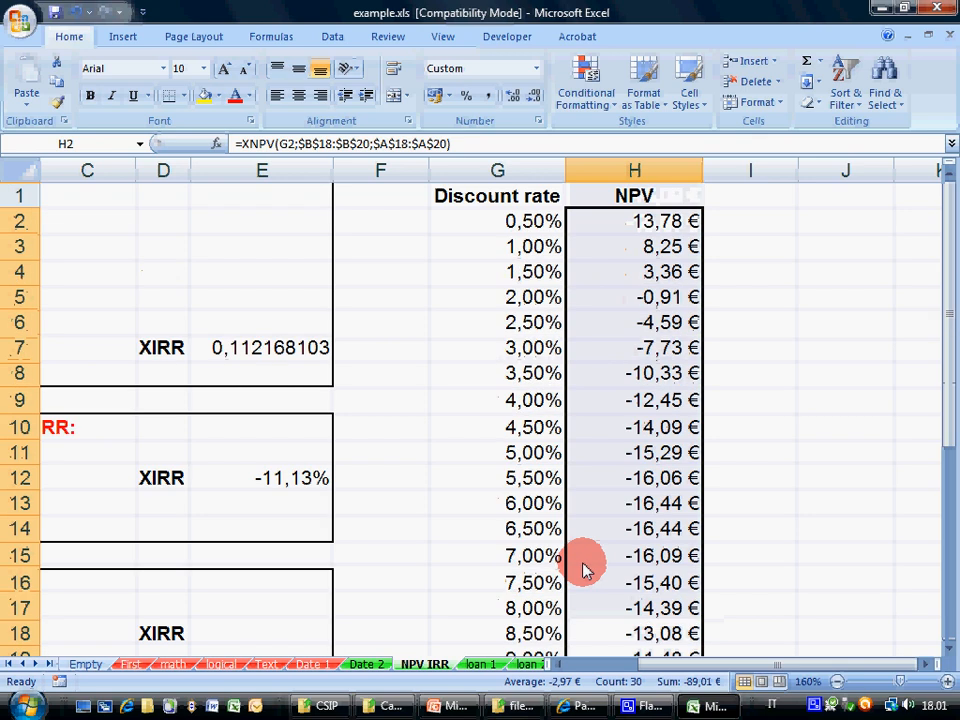
pyautogui.click(643, 220)
pyautogui.click(647, 248)
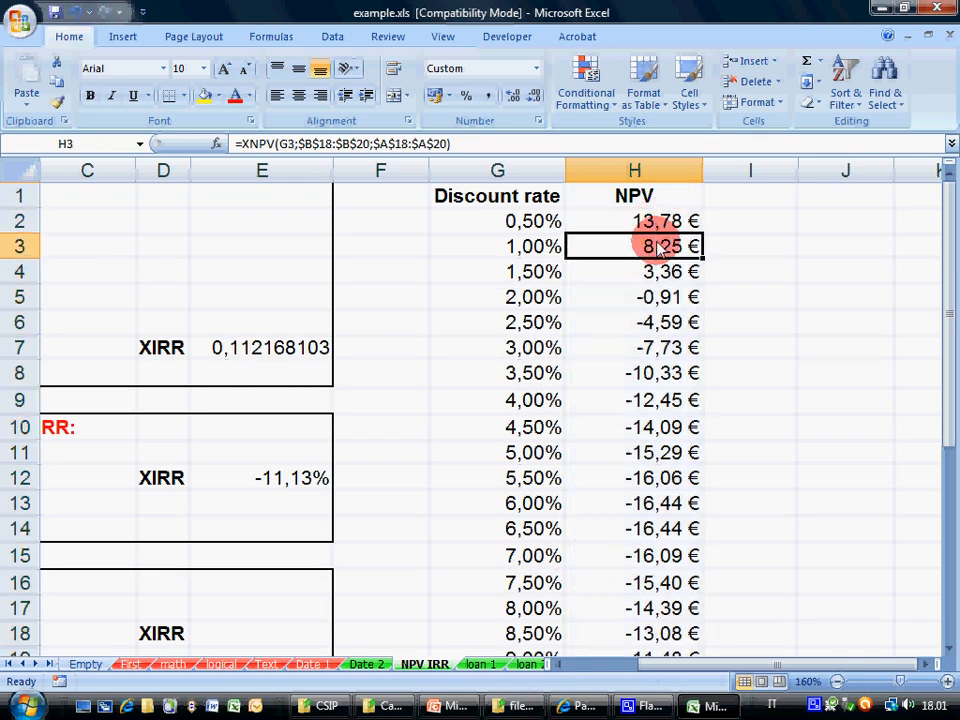
pyautogui.click(655, 294)
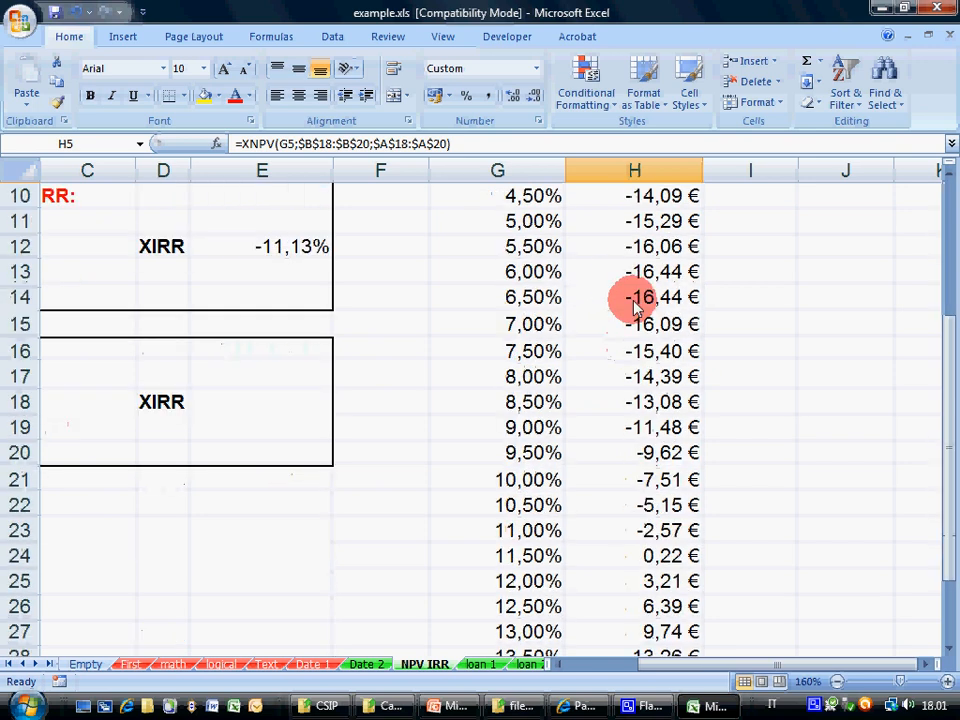
pyautogui.scroll(-2, 632, 307)
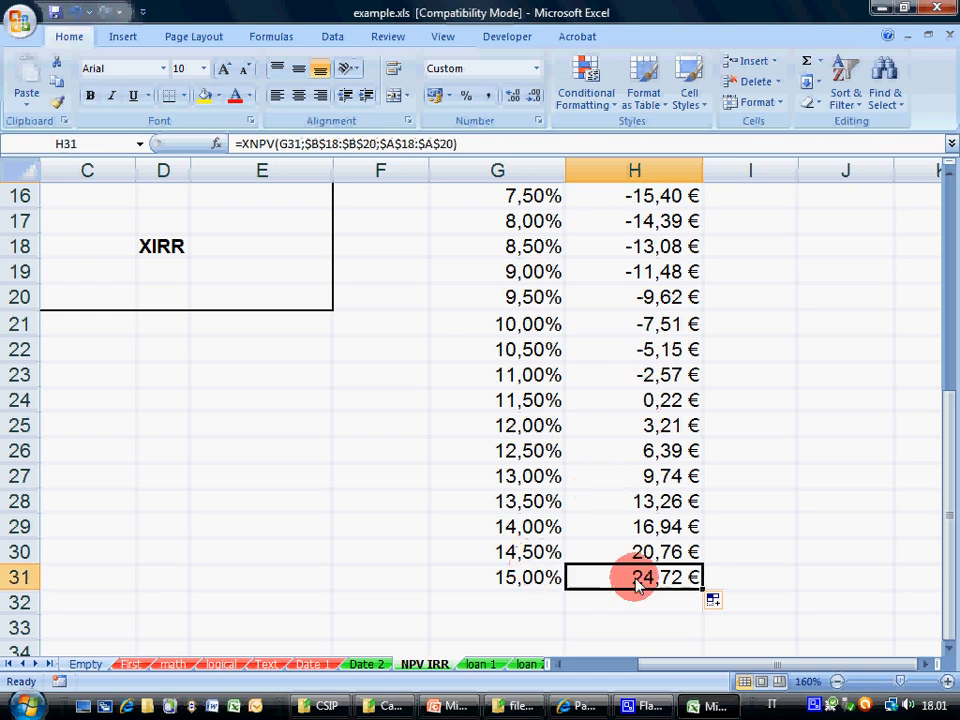
# Step: Plot the discount rates and NPVs in G1:H31 as a scatter chart with smooth lines
pyautogui.moveTo(628, 583); pyautogui.dragTo(495, 197)
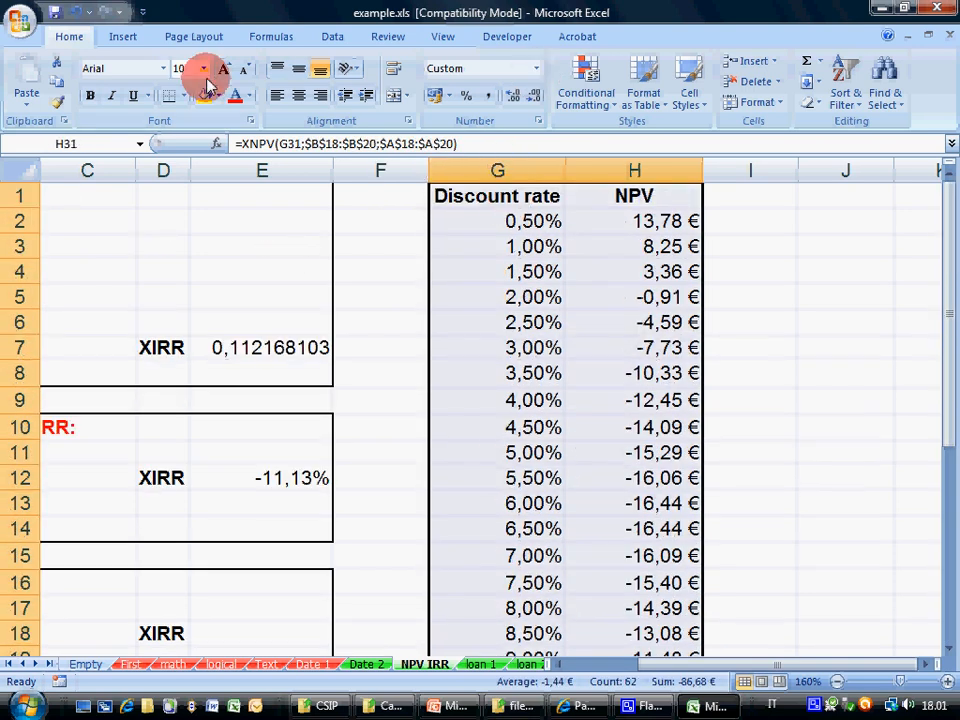
pyautogui.click(128, 37)
pyautogui.click(503, 80)
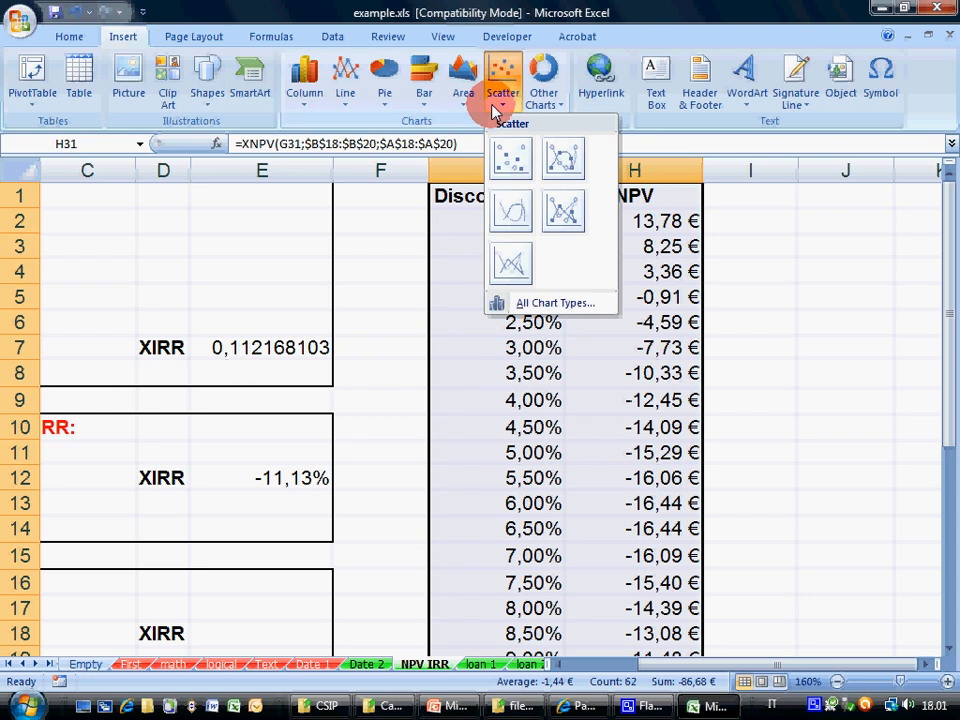
pyautogui.click(533, 217)
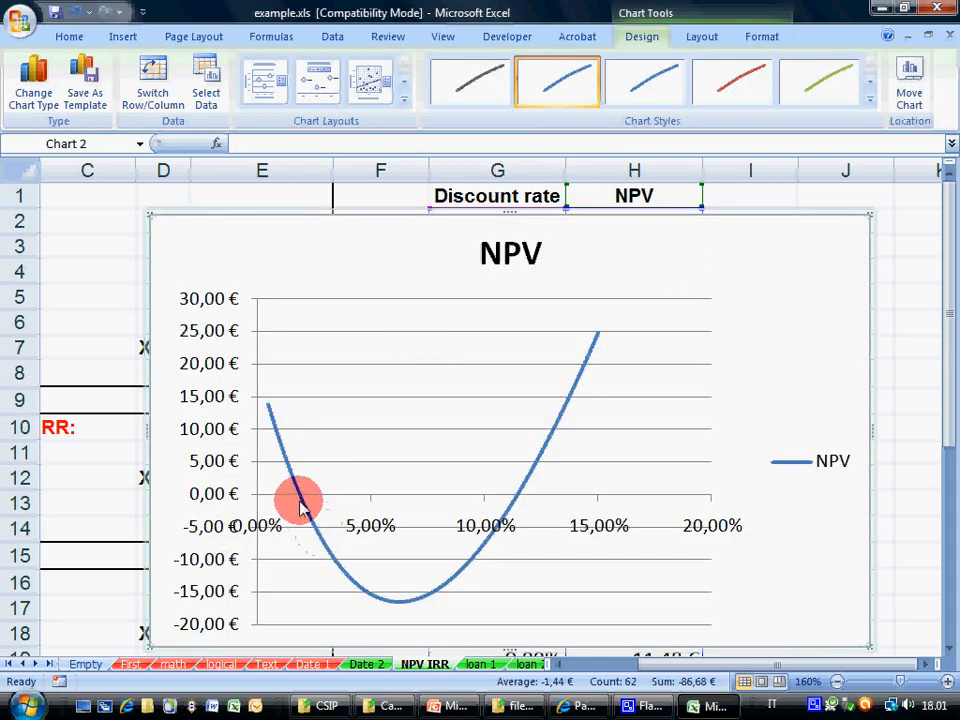
# Step: Check where the NPV curve crosses zero, remove the chart, and enter =XIRR(B18:B20;A18:A20) in E18 for the not unique IRR table
pyautogui.moveTo(303, 500)
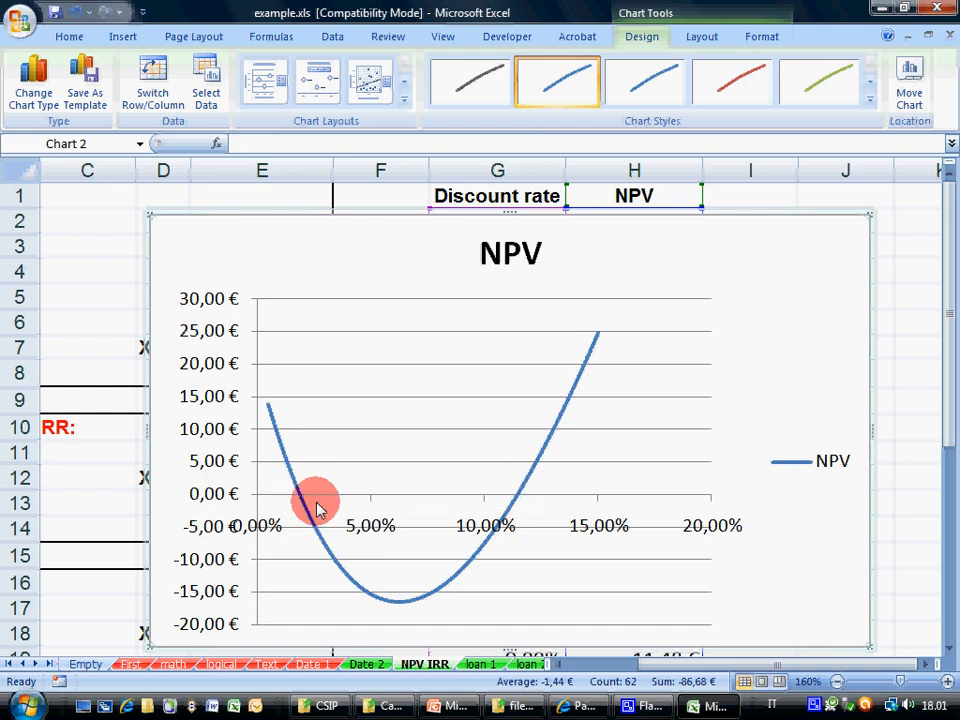
pyautogui.moveTo(517, 503)
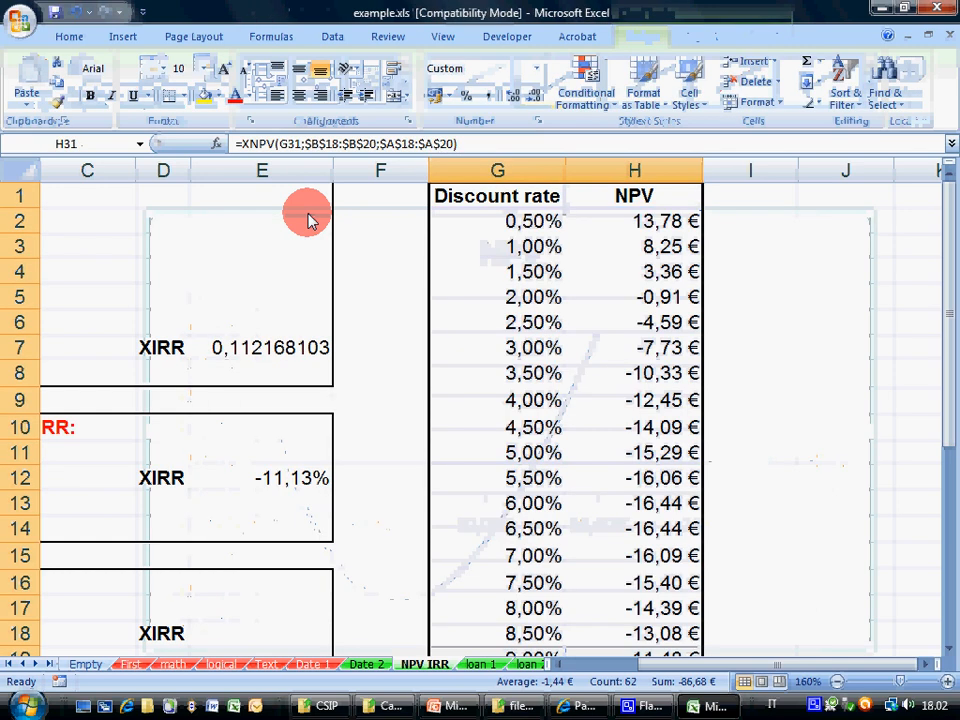
pyautogui.scroll(-3, 428, 510)
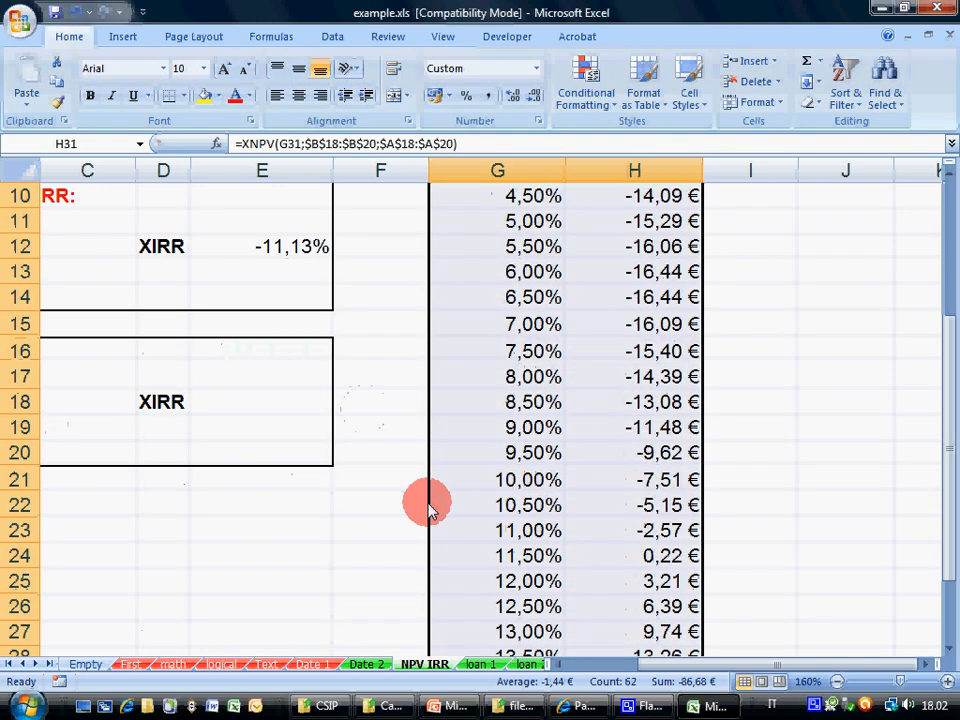
pyautogui.click(560, 664)
pyautogui.click(560, 664)
pyautogui.click(501, 401)
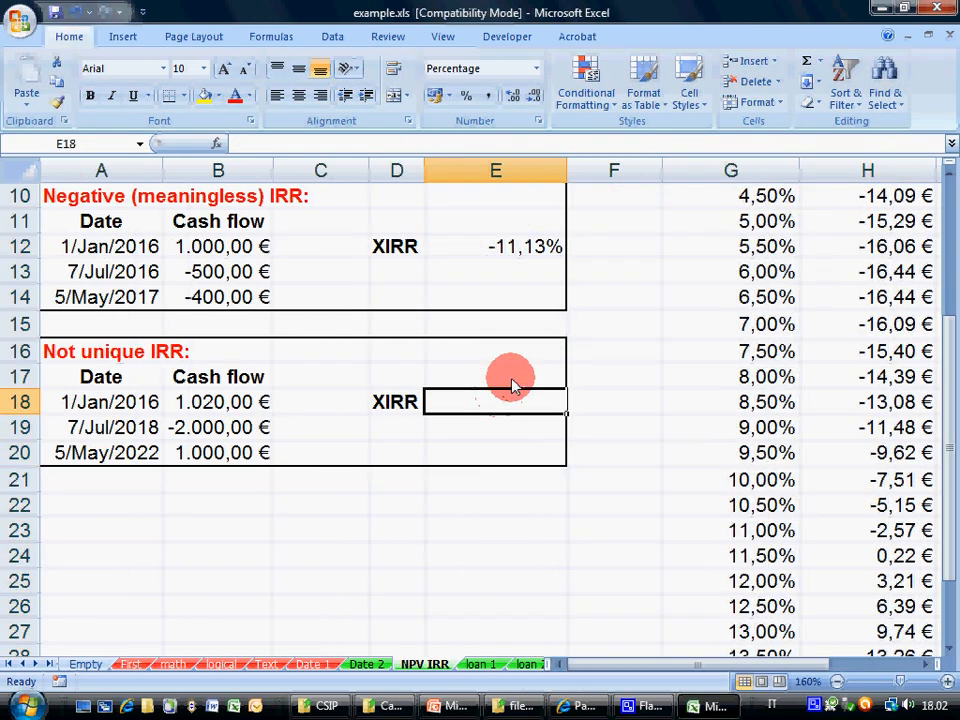
pyautogui.write('=XIRR(')
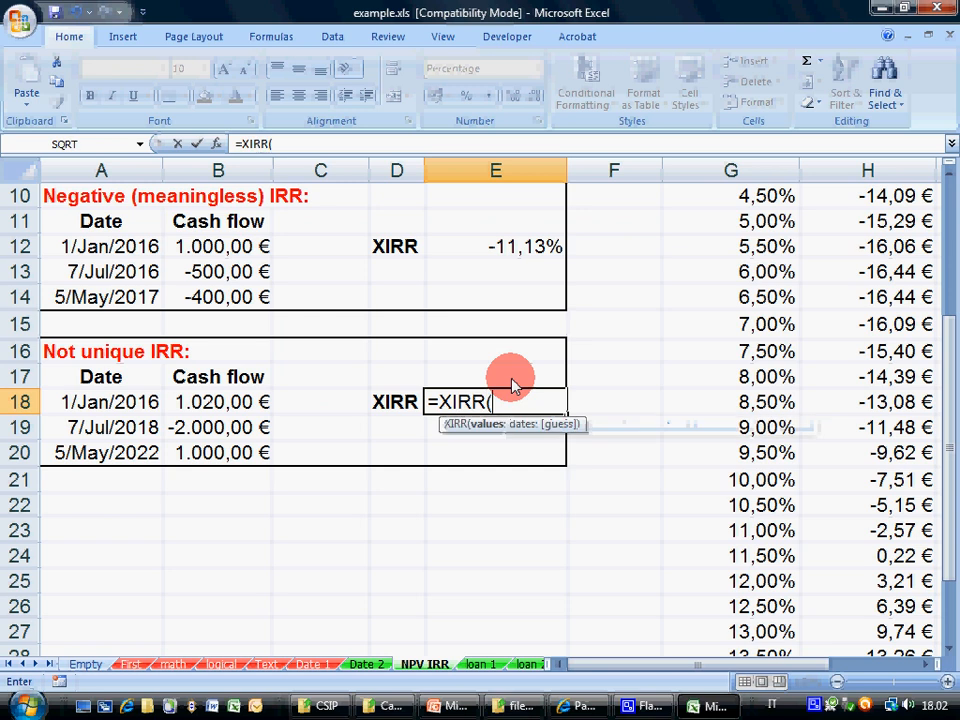
pyautogui.moveTo(232, 401); pyautogui.dragTo(218, 450)
pyautogui.write(';')
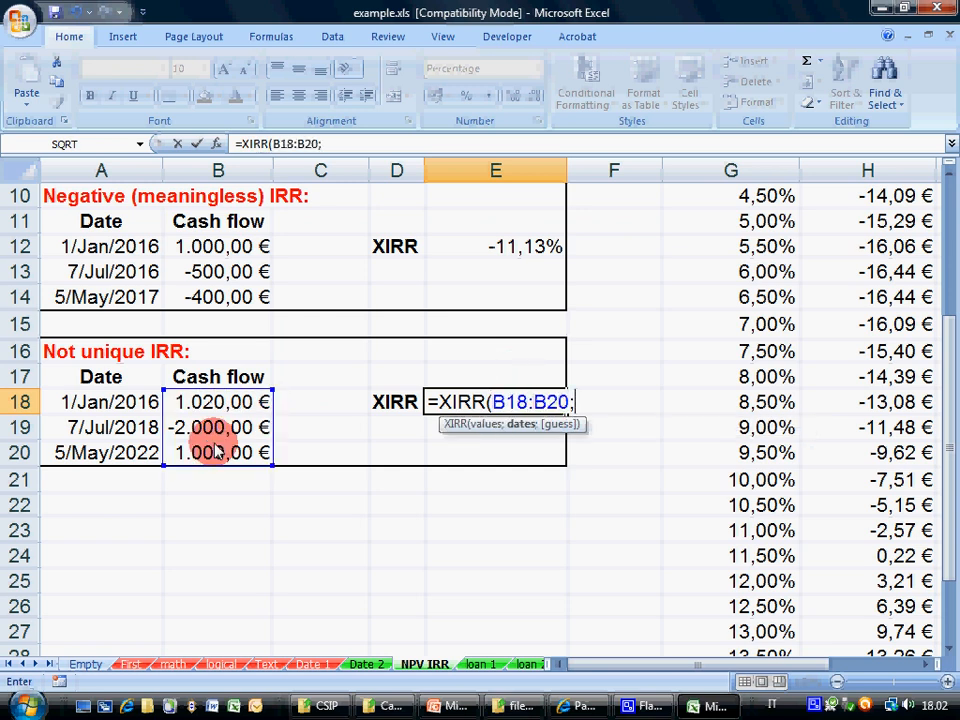
pyautogui.moveTo(75, 401); pyautogui.dragTo(100, 453)
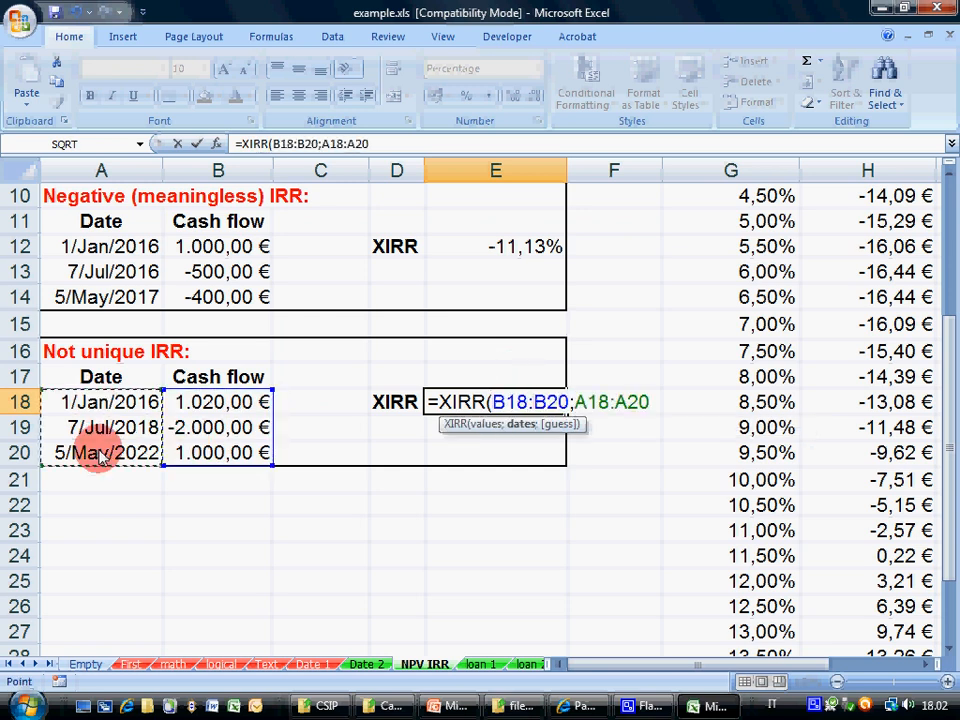
pyautogui.write(')')
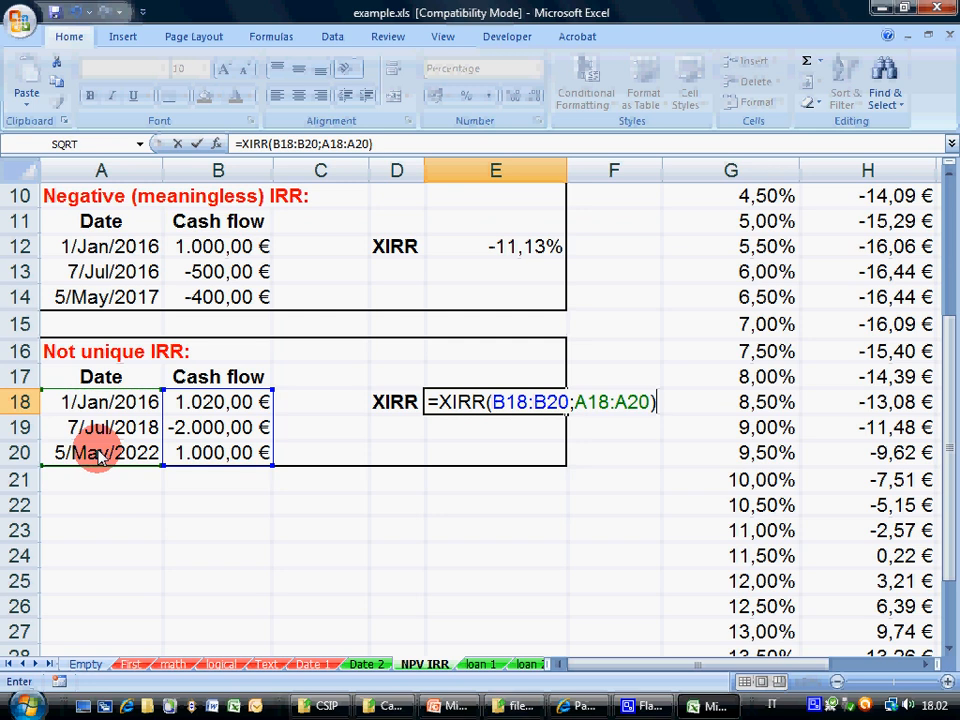
pyautogui.press('Return')
# Step: Add a guess of 1% to the XIRR formula in E18, making it =XIRR(B18:B20;A18:A20;1%)
pyautogui.click(415, 148)
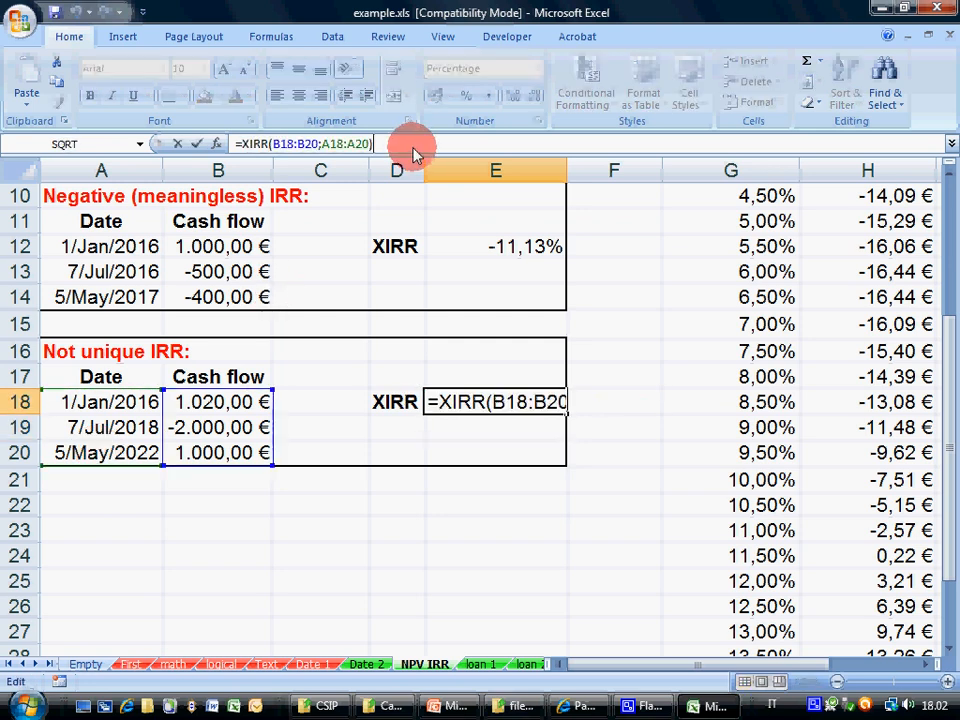
pyautogui.click(549, 412)
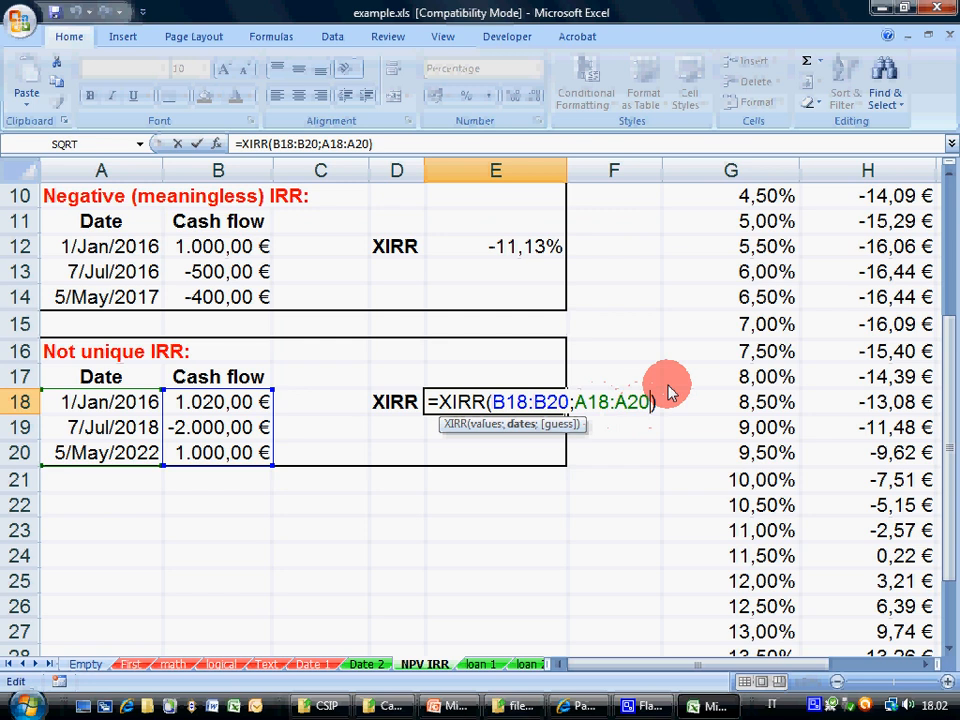
pyautogui.write(';1')
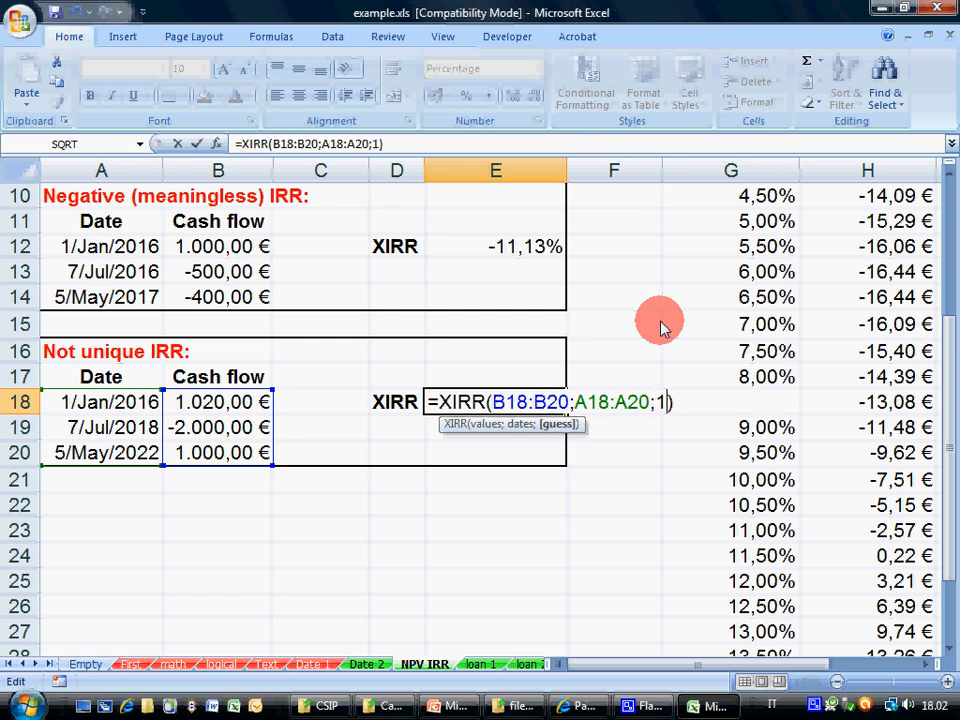
pyautogui.write('%')
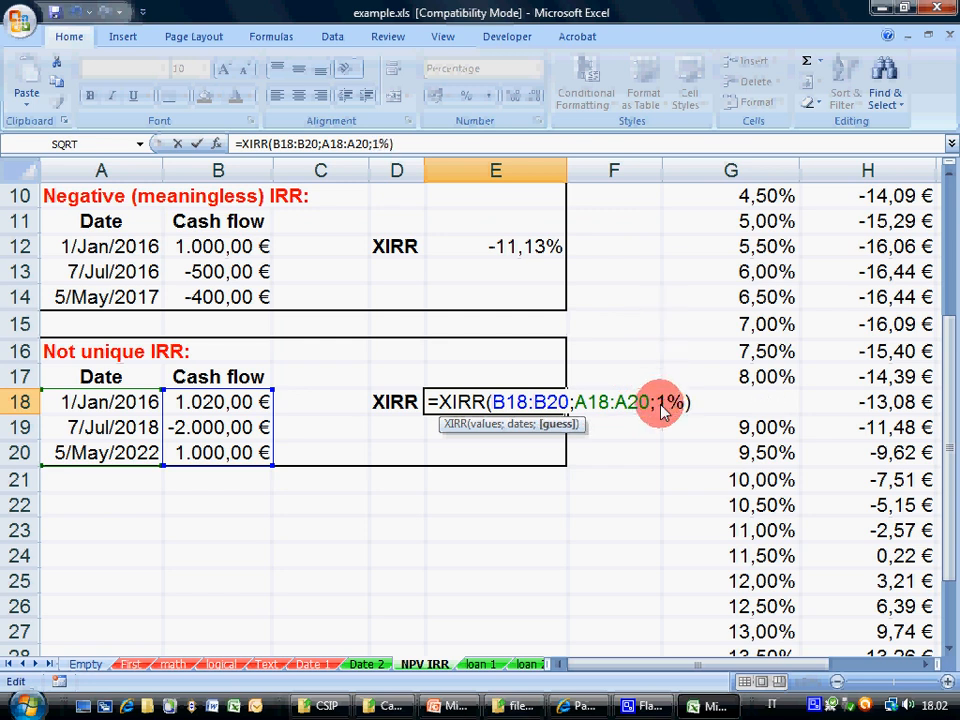
pyautogui.moveTo(658, 406); pyautogui.dragTo(681, 397)
pyautogui.press('Return')
pyautogui.press('Up')
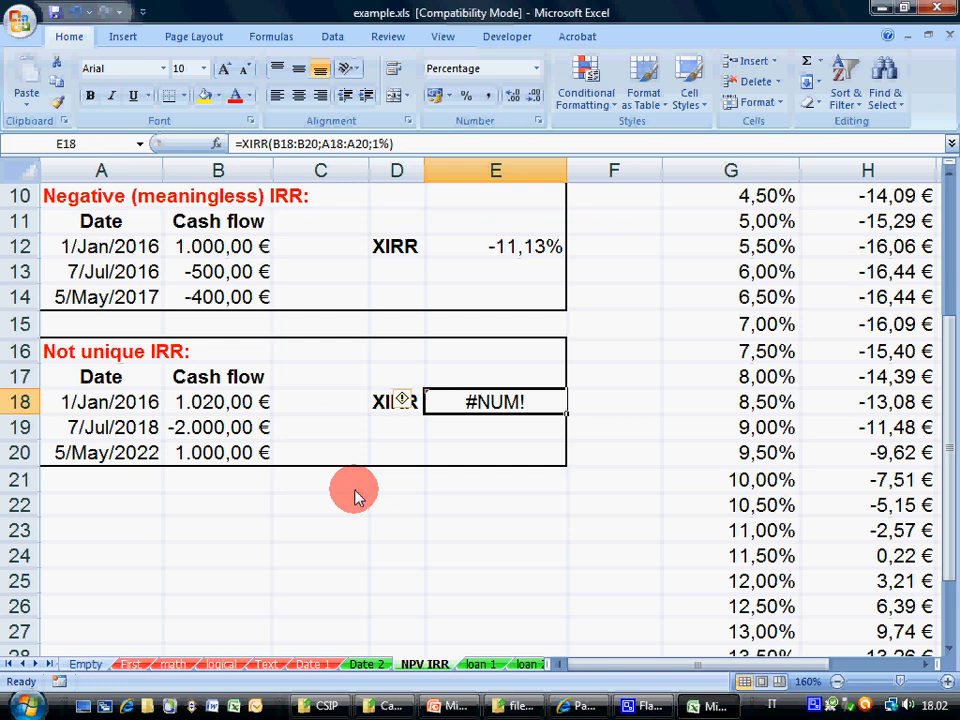
# Step: Switch to the 20excel.ppt presentation in PowerPoint, start the slide show at slide 16 and advance to slide 17 on loans
pyautogui.click(450, 706)
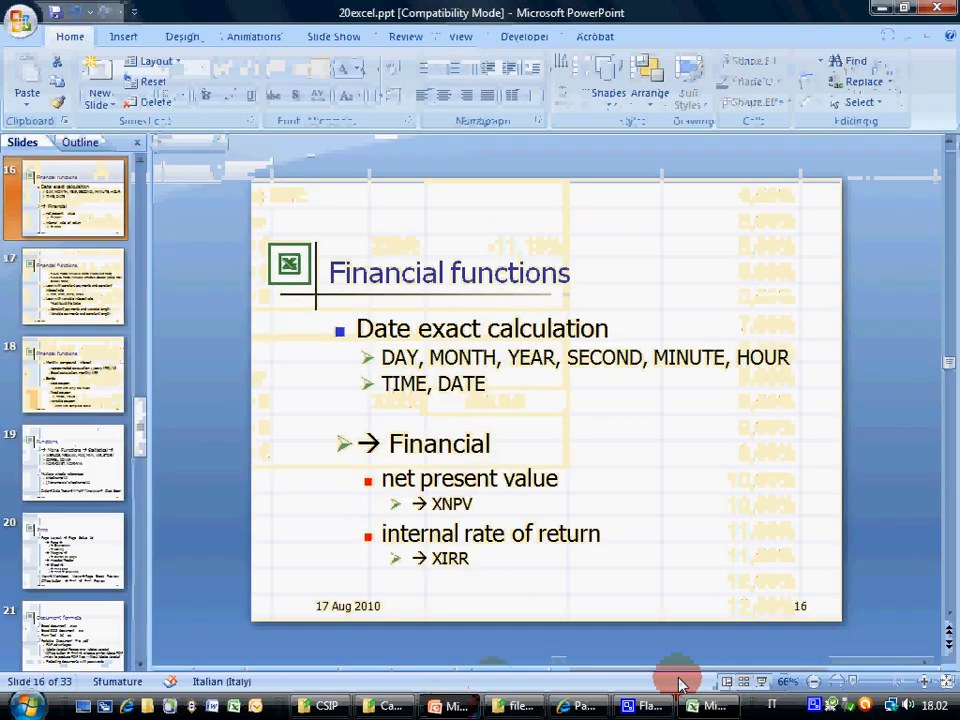
pyautogui.click(757, 681)
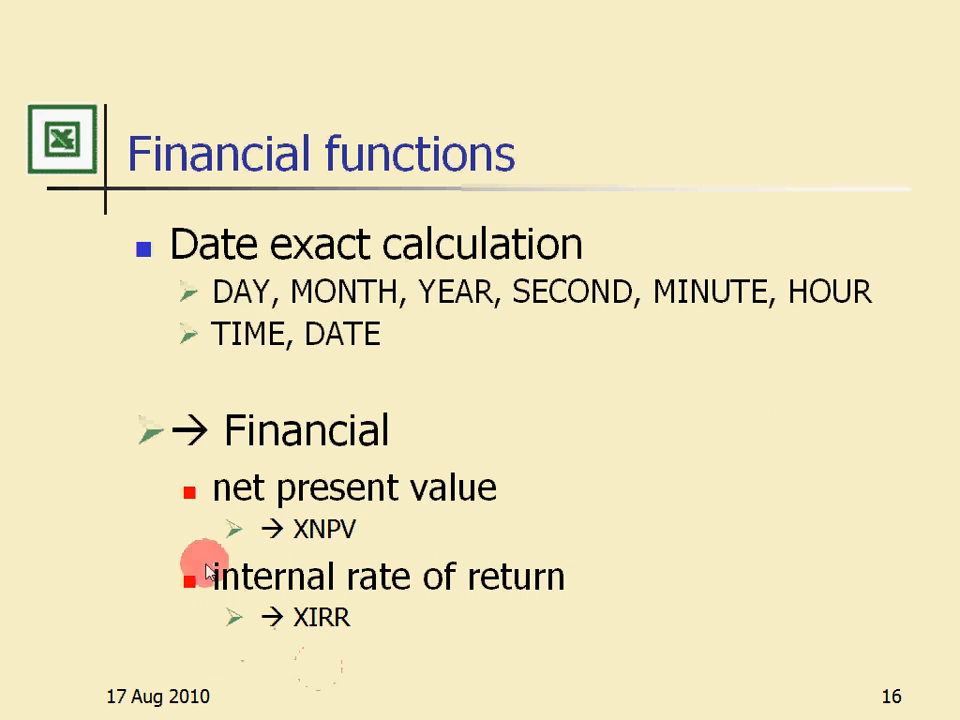
pyautogui.click(388, 521)
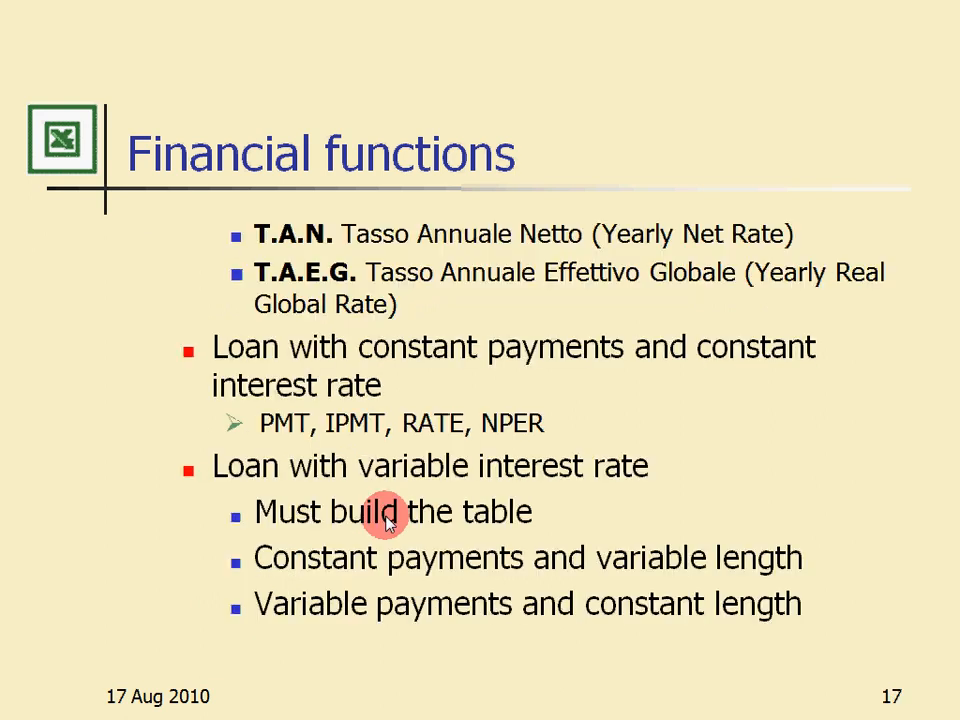
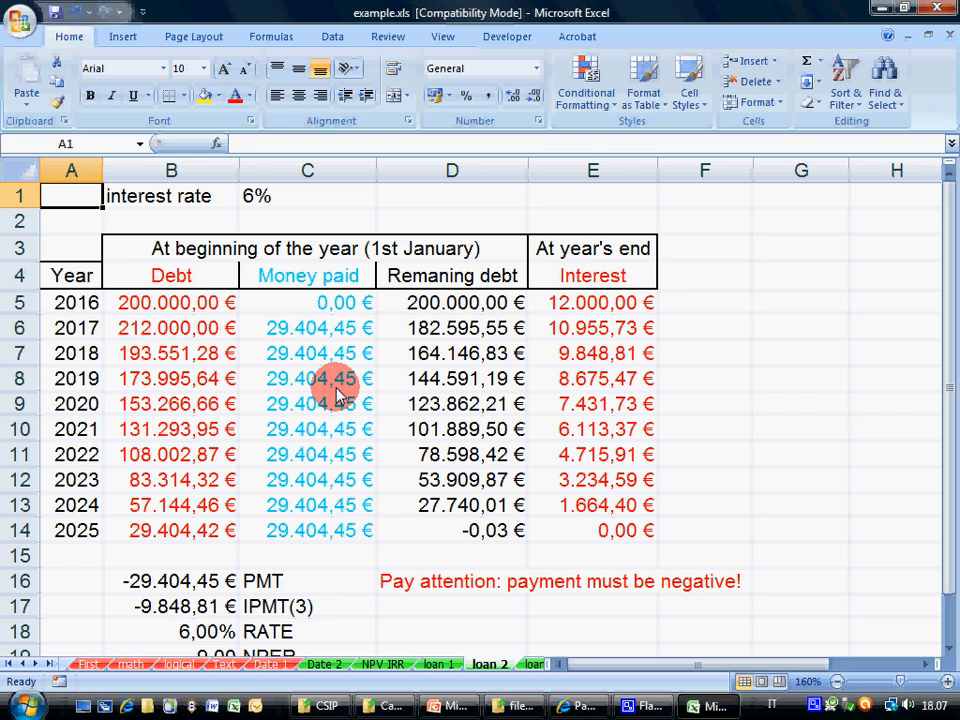
# Step: Clear the debt, money paid, remaining debt and interest values in B5:E14 of the loan 2 sheet
pyautogui.click(332, 381)
pyautogui.click(170, 304)
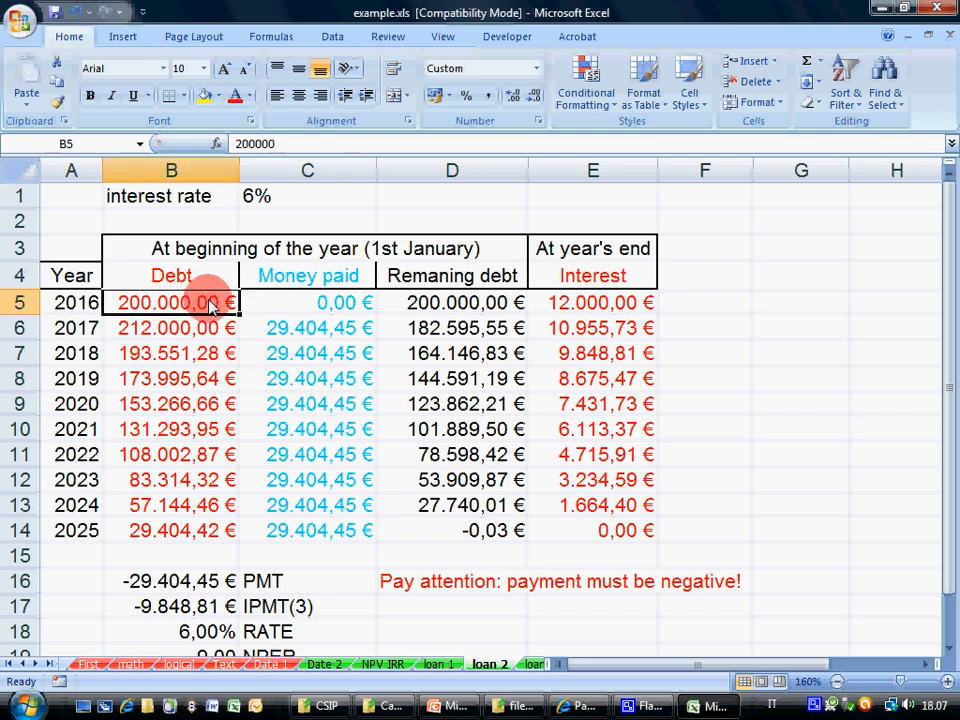
pyautogui.click(257, 302)
pyautogui.moveTo(199, 302); pyautogui.dragTo(594, 529)
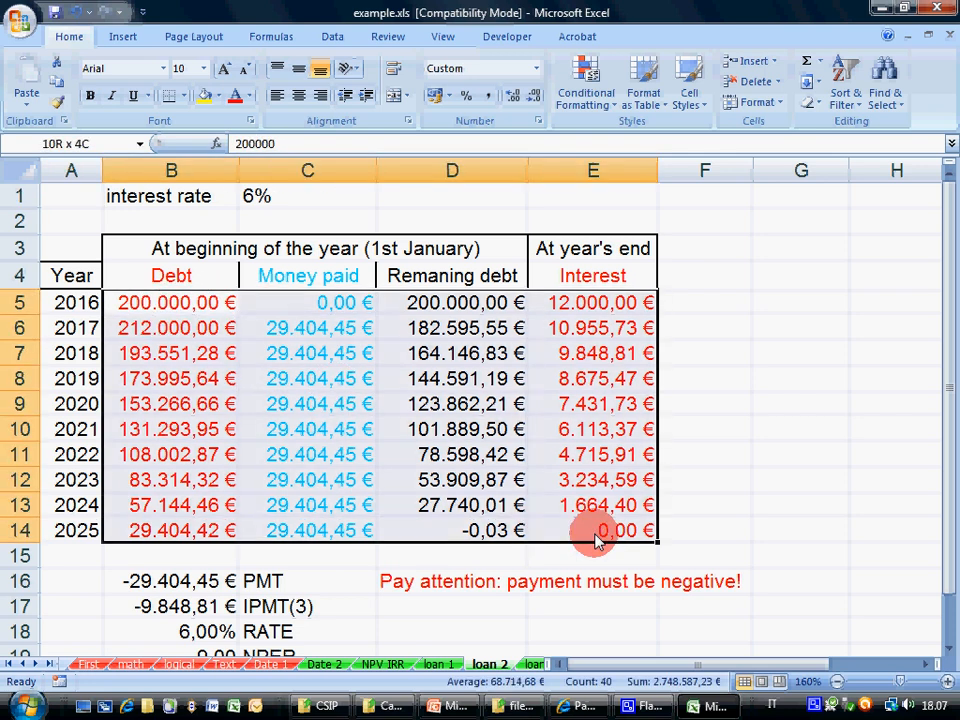
pyautogui.press('Delete')
pyautogui.click(470, 592)
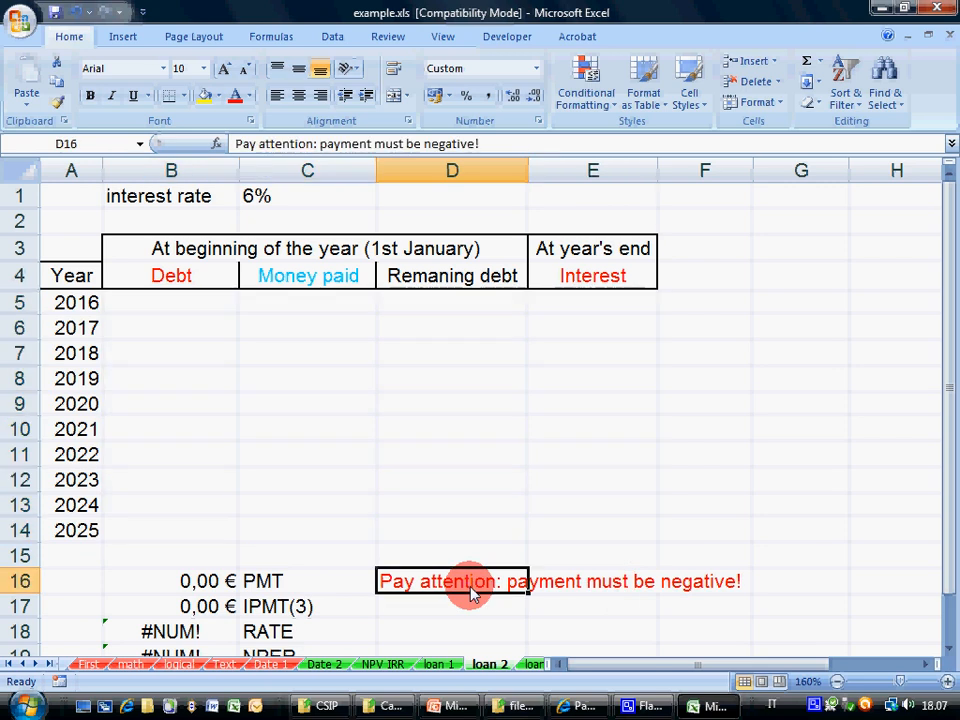
# Step: Clear the PMT, IPMT, RATE and NPER formulas in B16:B19
pyautogui.scroll(-1, 262, 588)
pyautogui.moveTo(214, 497); pyautogui.dragTo(208, 579)
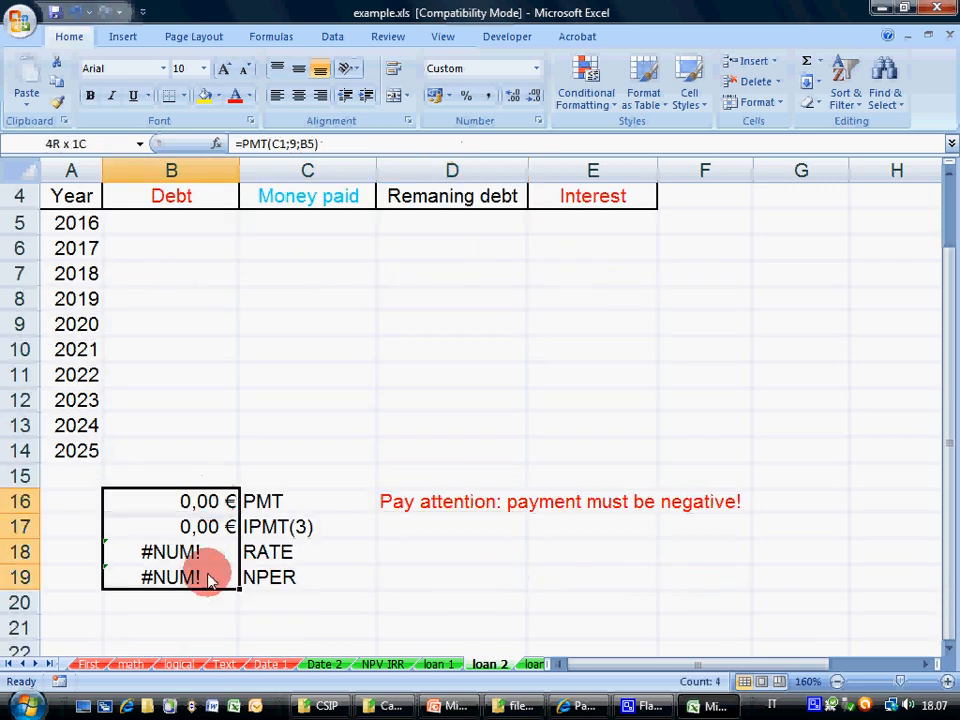
pyautogui.press('Delete')
pyautogui.scroll(1, 333, 493)
pyautogui.click(168, 304)
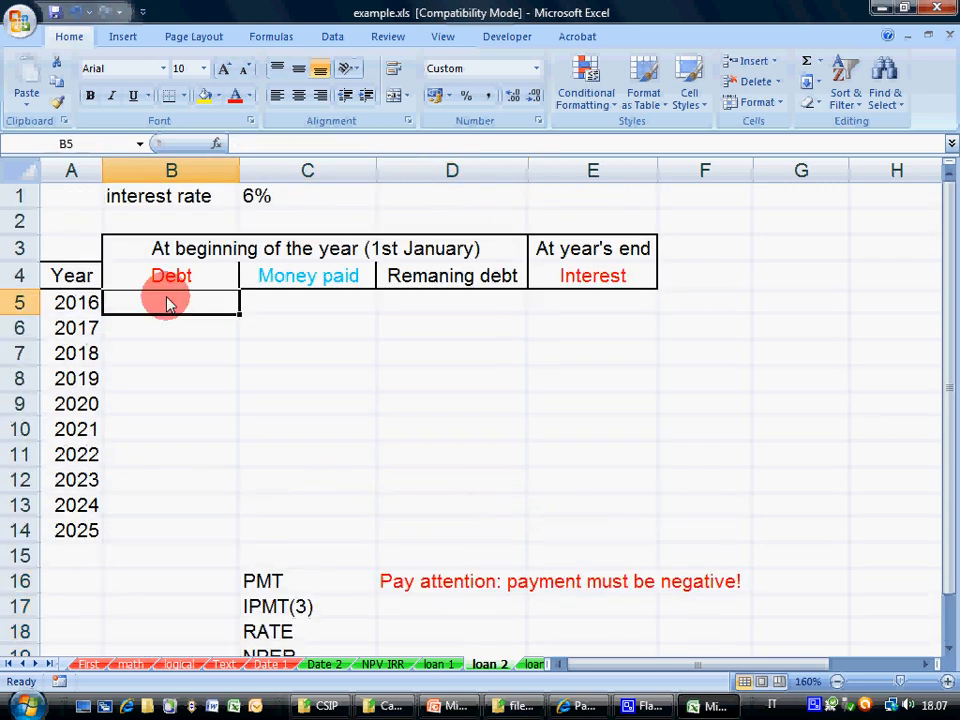
# Step: Undo the clearing of B16:B19 and B5:E14 to see the original values, and redo both deletions
pyautogui.click(78, 11)
pyautogui.click(80, 14)
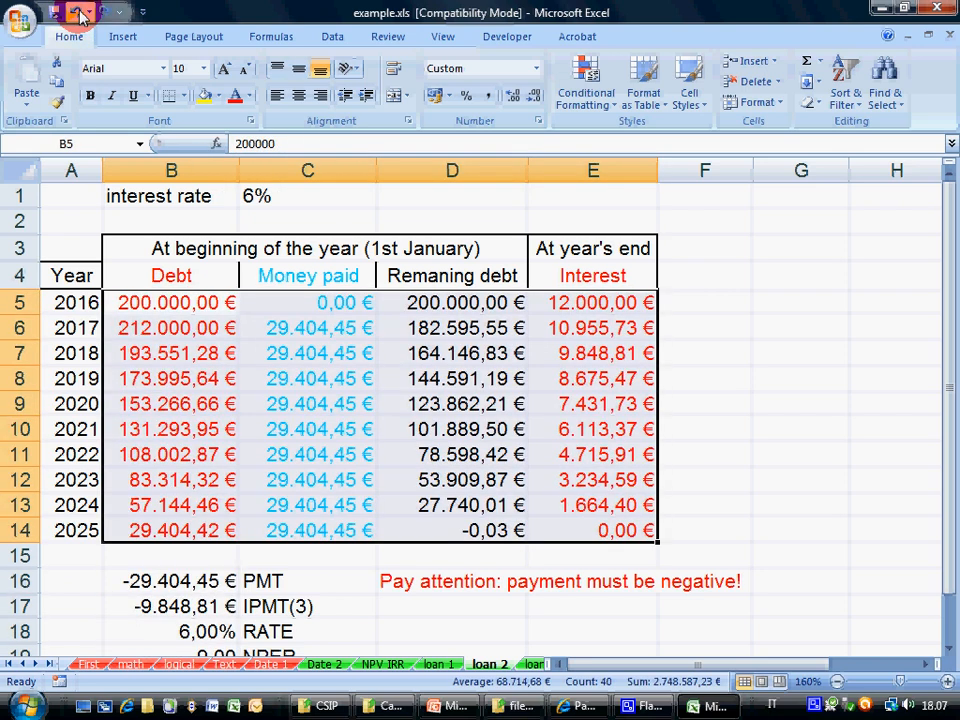
pyautogui.click(106, 11)
pyautogui.click(106, 11)
# Step: Enter 200000 as the 2016 debt in B5
pyautogui.click(215, 305)
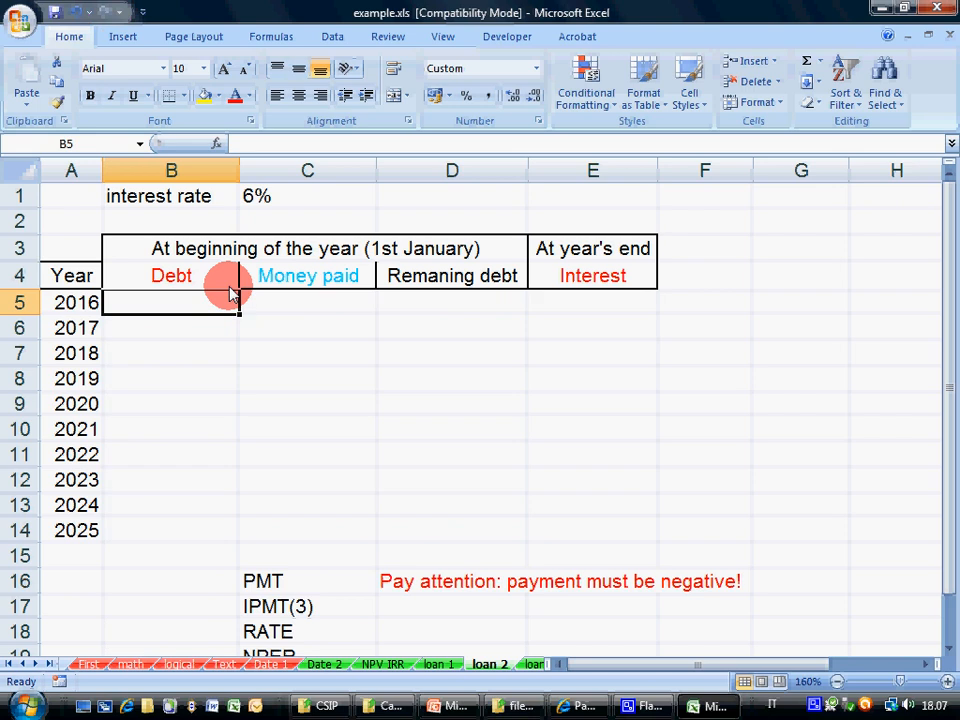
pyautogui.write('200000')
pyautogui.press('Return')
pyautogui.click(230, 293)
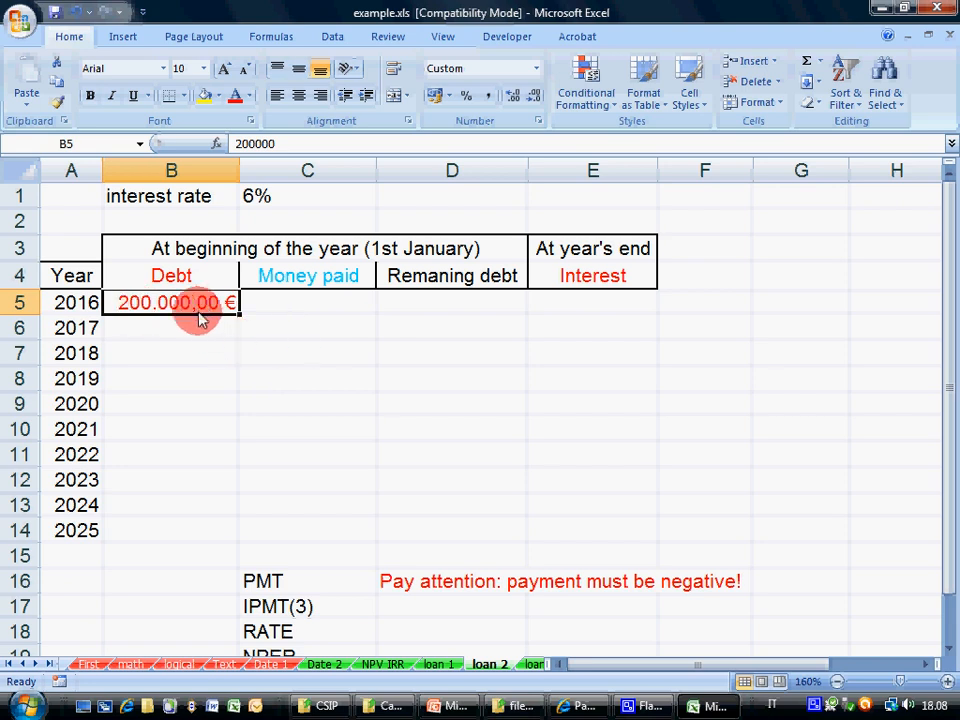
# Step: Examine which loan table columns apply at the beginning of the year (B to D) and which at year's end (E)
pyautogui.click(372, 300)
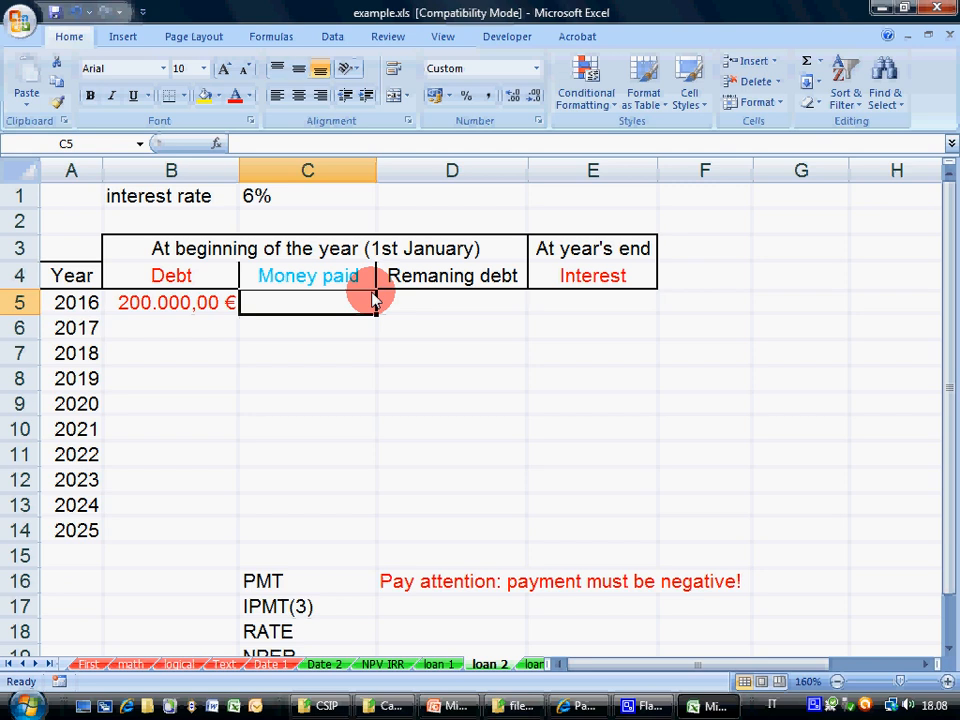
pyautogui.click(161, 246)
pyautogui.moveTo(225, 171); pyautogui.dragTo(424, 184)
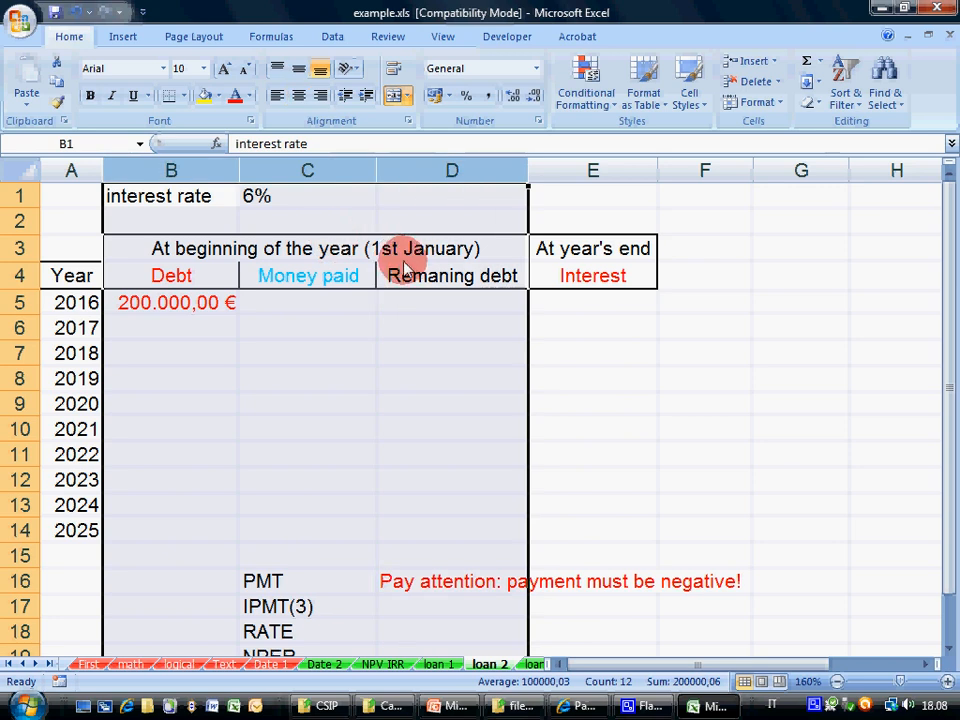
pyautogui.click(600, 171)
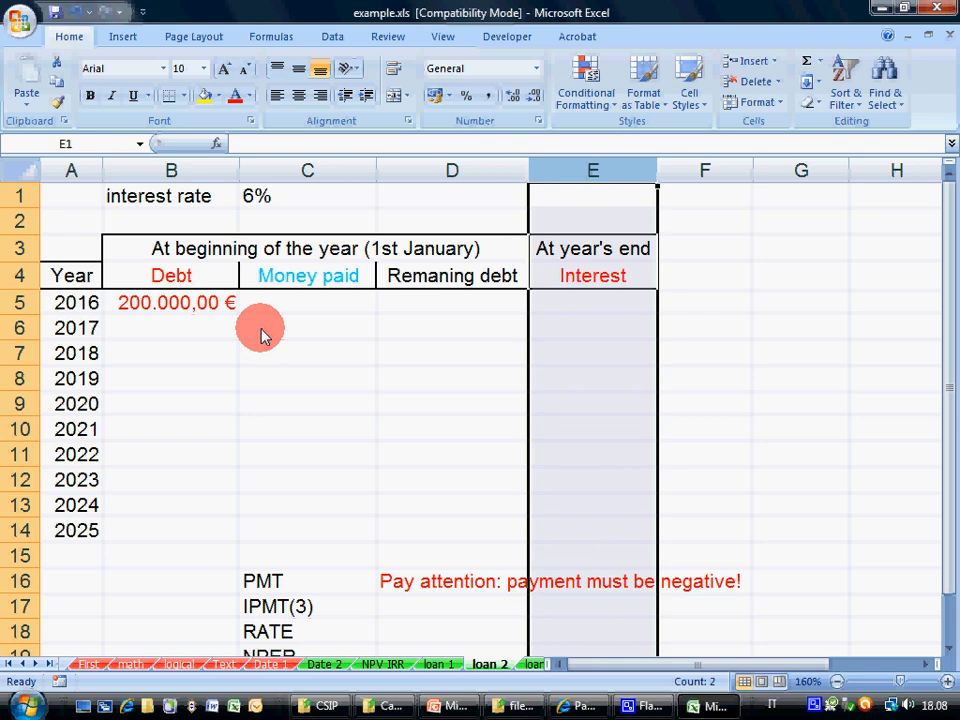
# Step: Enter 0 as the 2016 money paid in C5 and calculate the 2016 remaining debt in D5 with =B5-C5
pyautogui.click(291, 303)
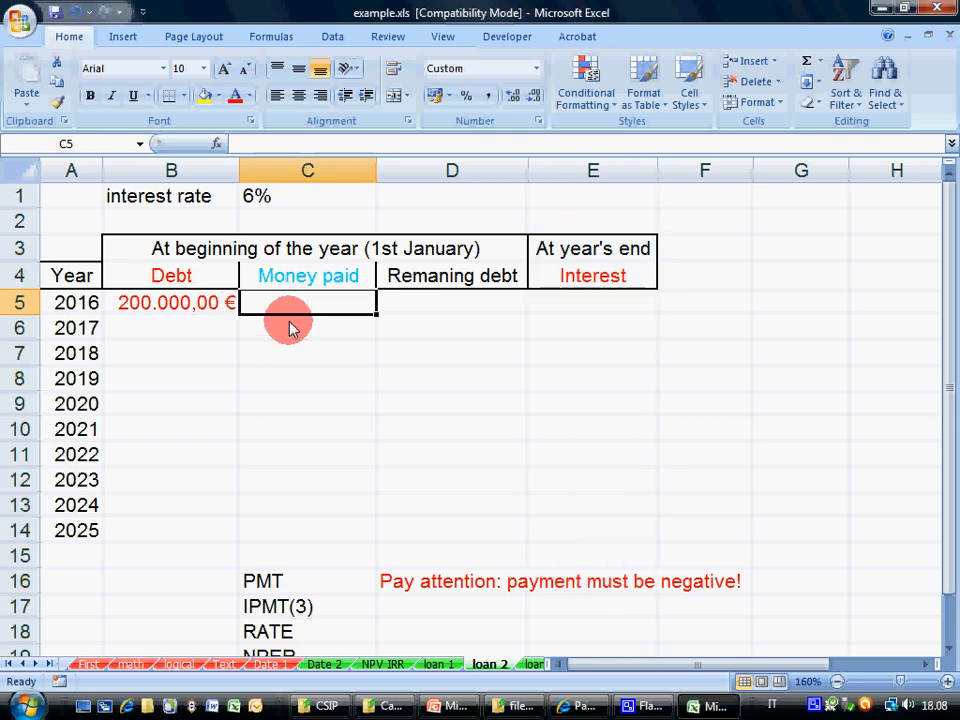
pyautogui.write('0')
pyautogui.press('Tab')
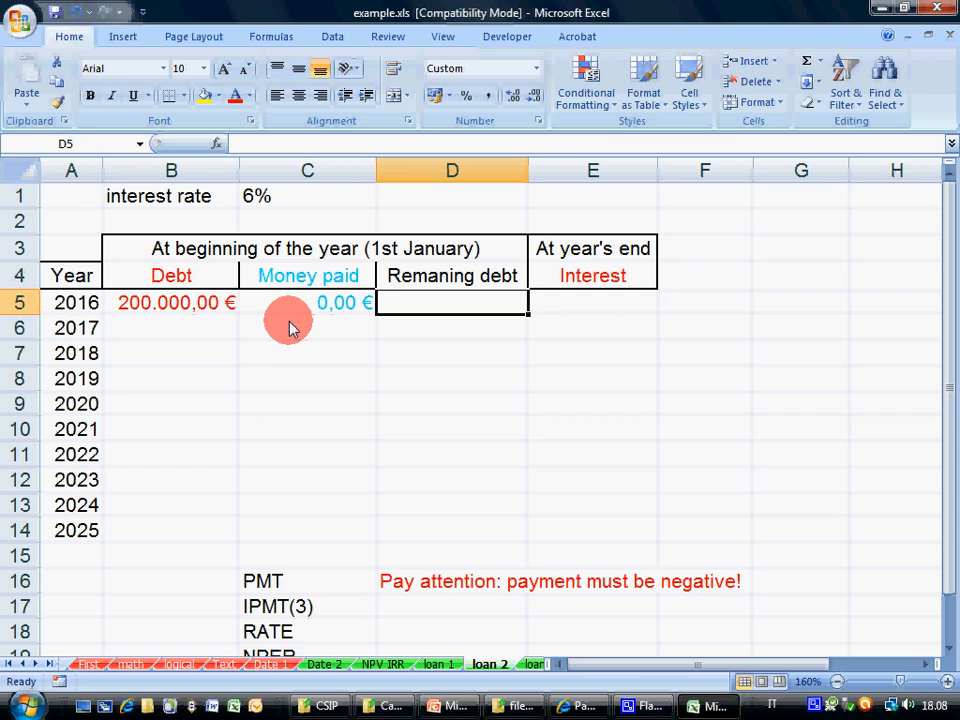
pyautogui.write('=')
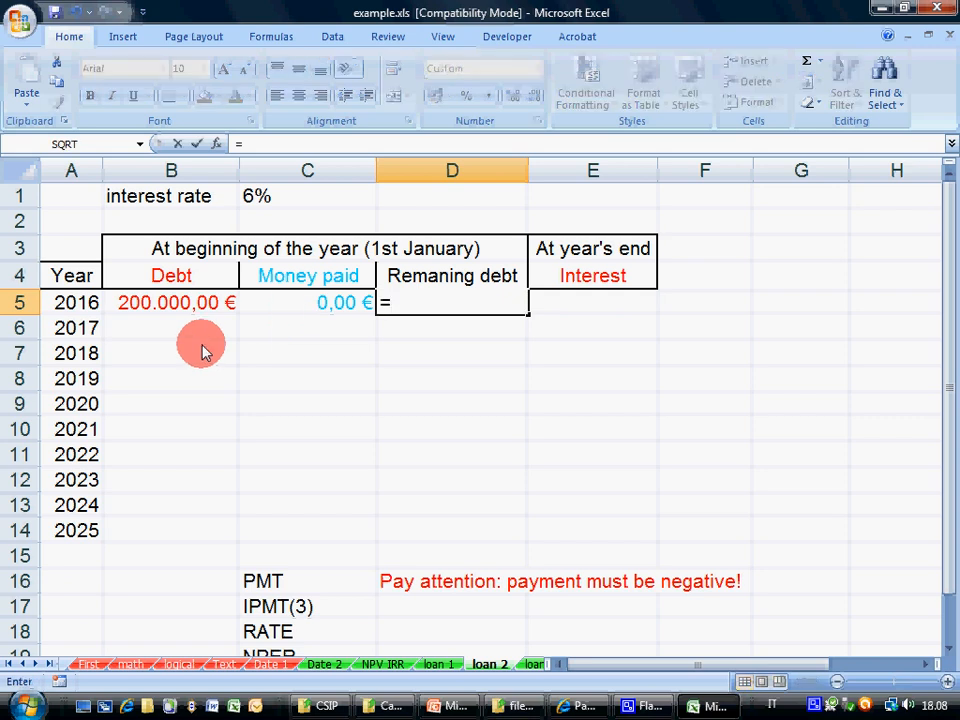
pyautogui.click(203, 308)
pyautogui.write('-')
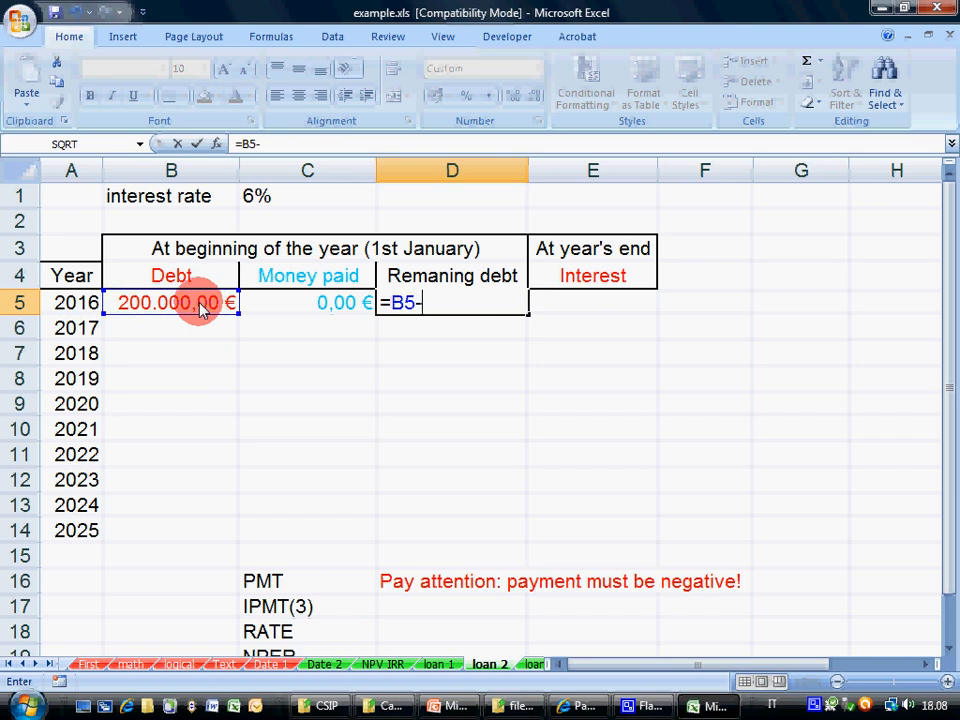
pyautogui.click(338, 312)
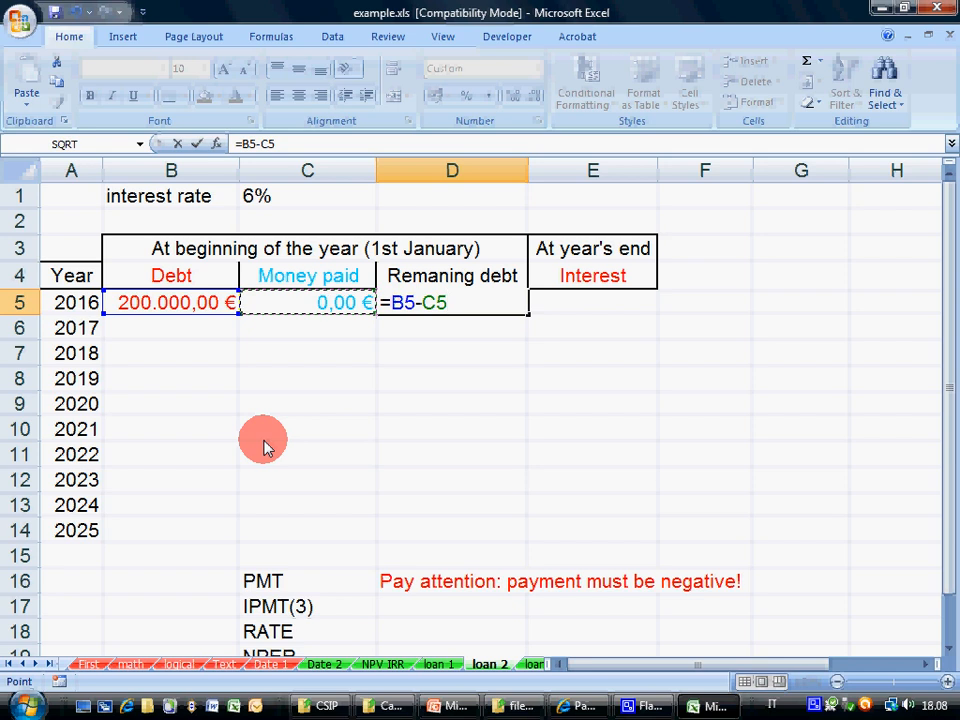
pyautogui.press('Return')
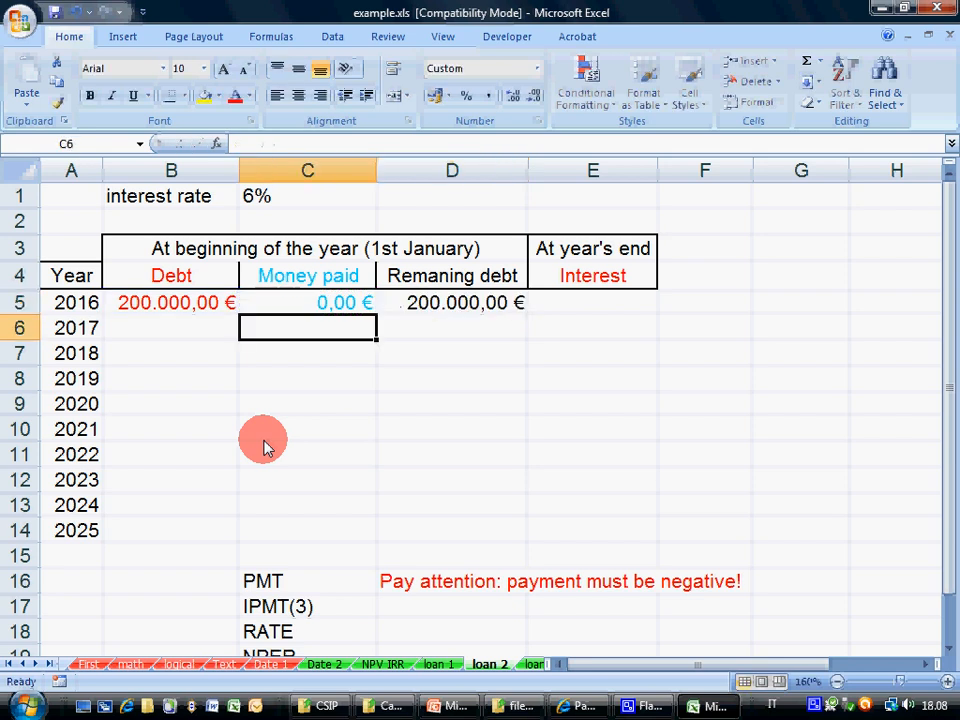
# Step: Calculate the 2016 interest in E5 by multiplying the remaining debt by the interest rate with =D5*C1
pyautogui.press('Up')
pyautogui.press('Right')
pyautogui.press('Right')
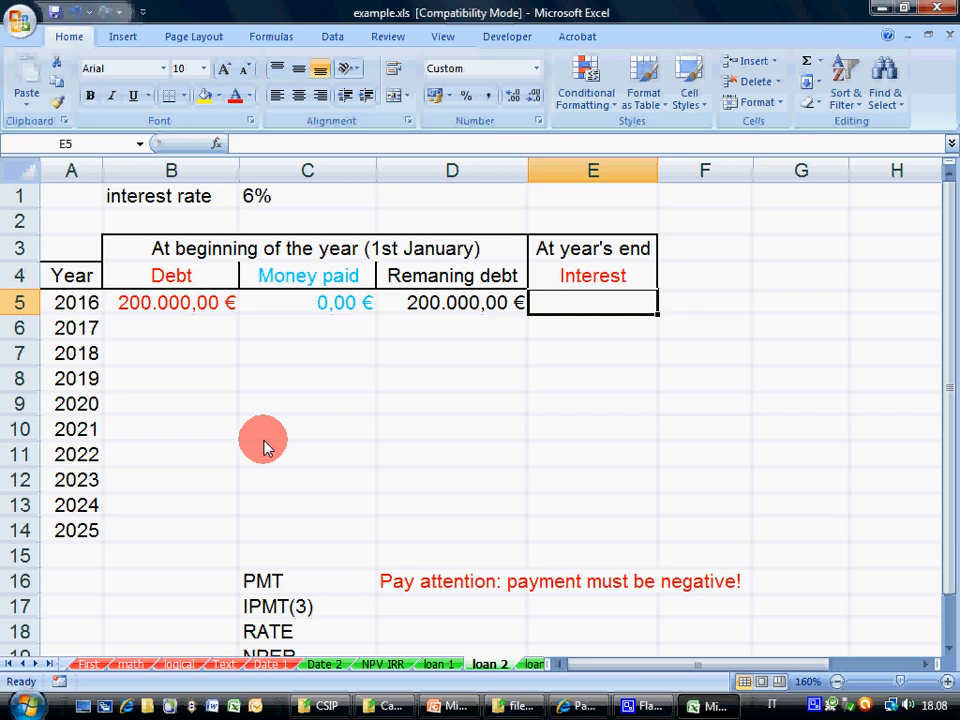
pyautogui.write('=')
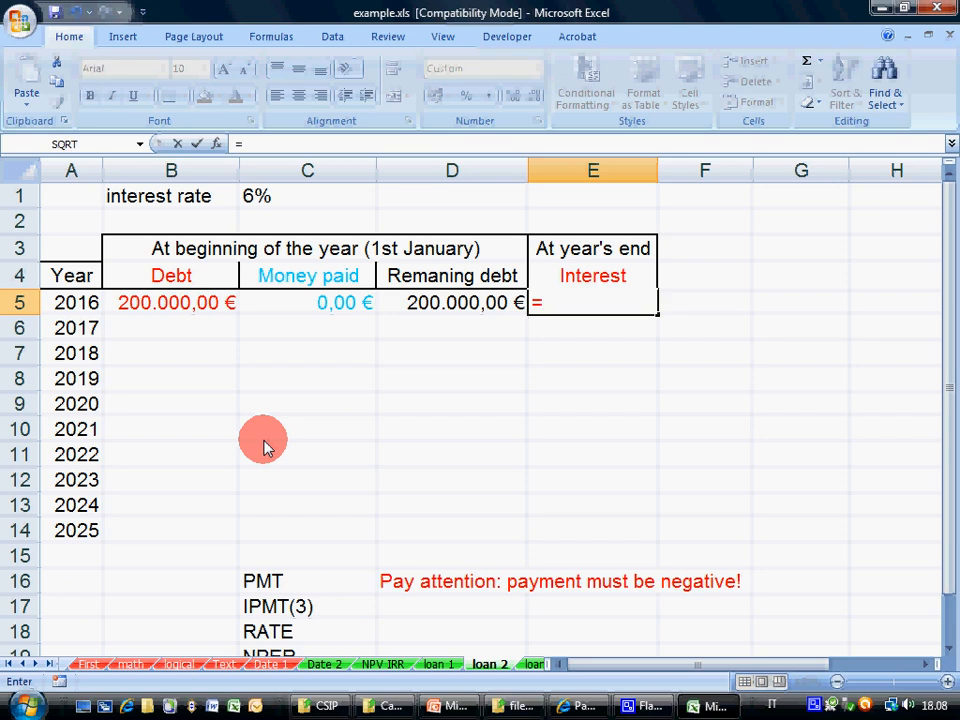
pyautogui.click(428, 301)
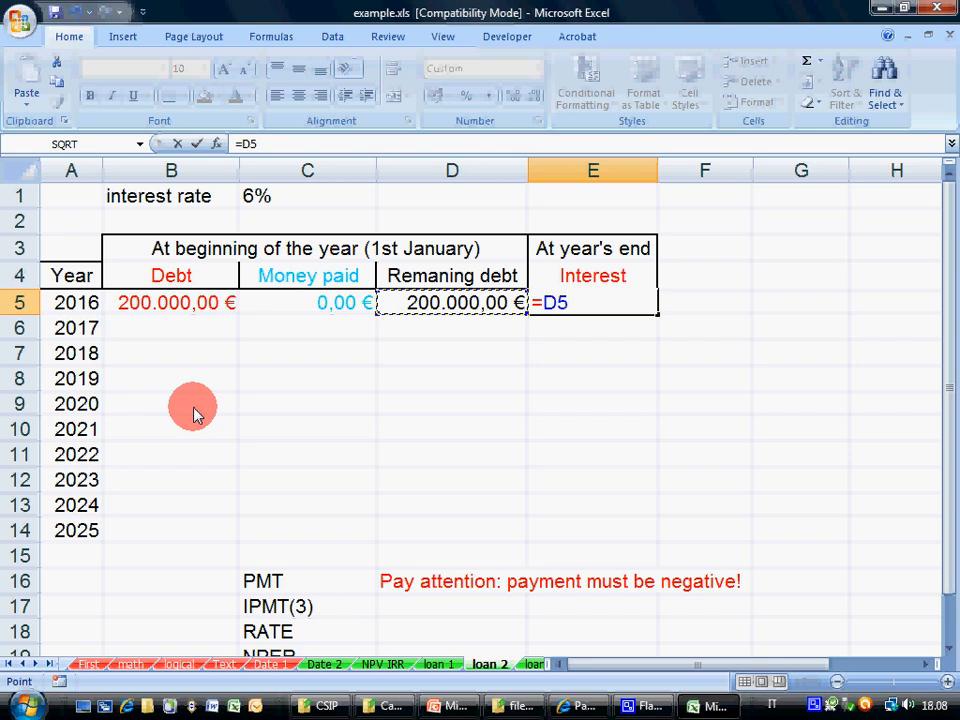
pyautogui.write('*')
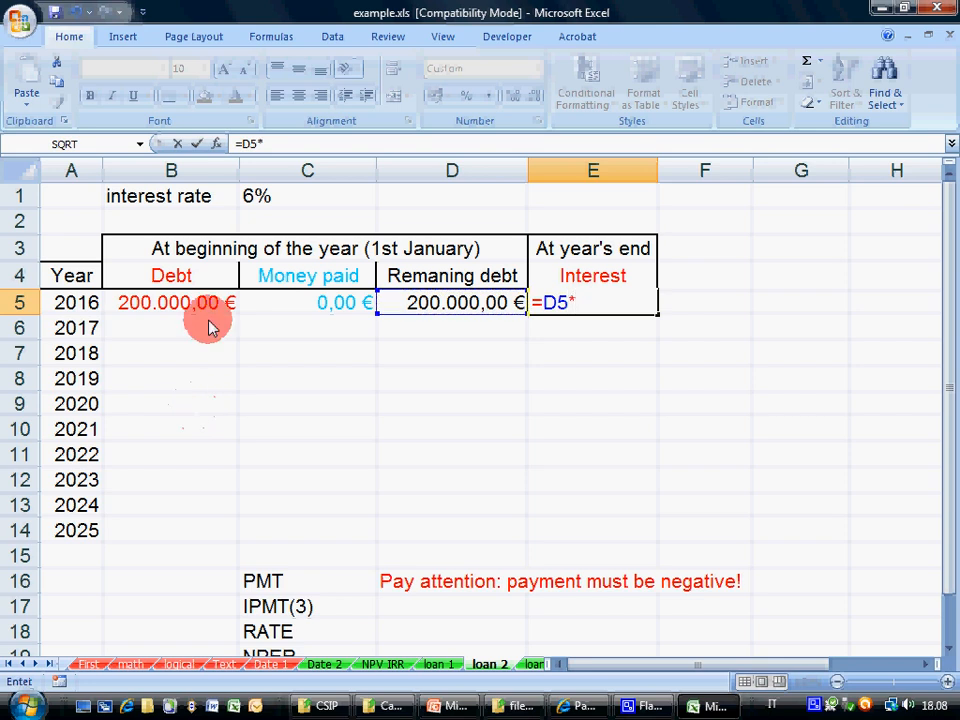
pyautogui.click(282, 201)
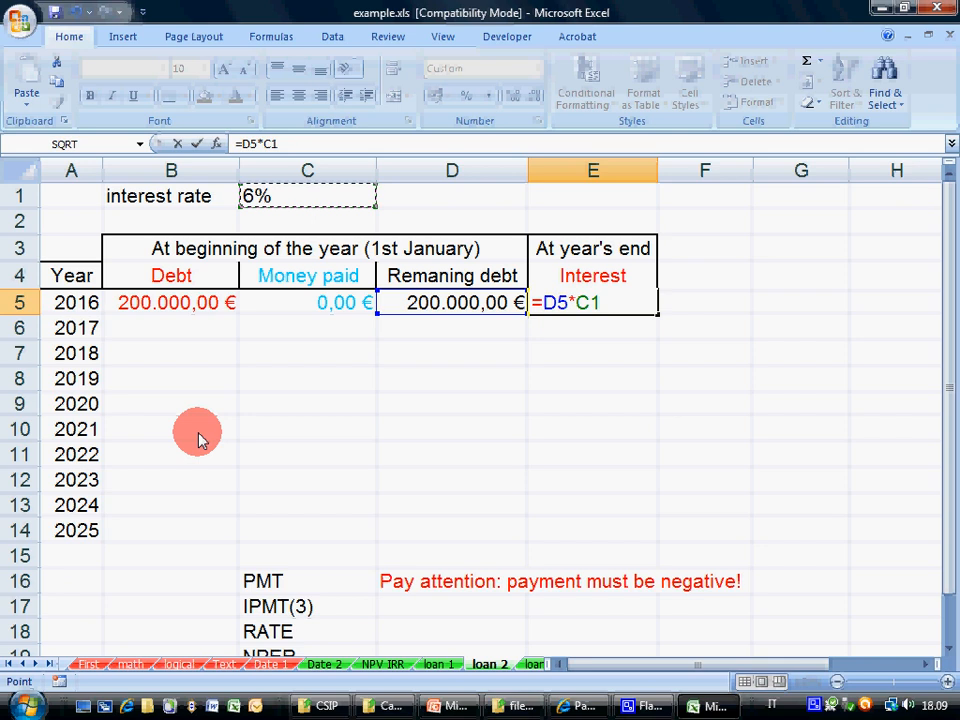
pyautogui.press('Return')
# Step: Calculate the 2017 debt in B6 as the 2016 remaining debt plus interest with =D5+E5
pyautogui.press('Left')
pyautogui.press('Left')
pyautogui.press('Left')
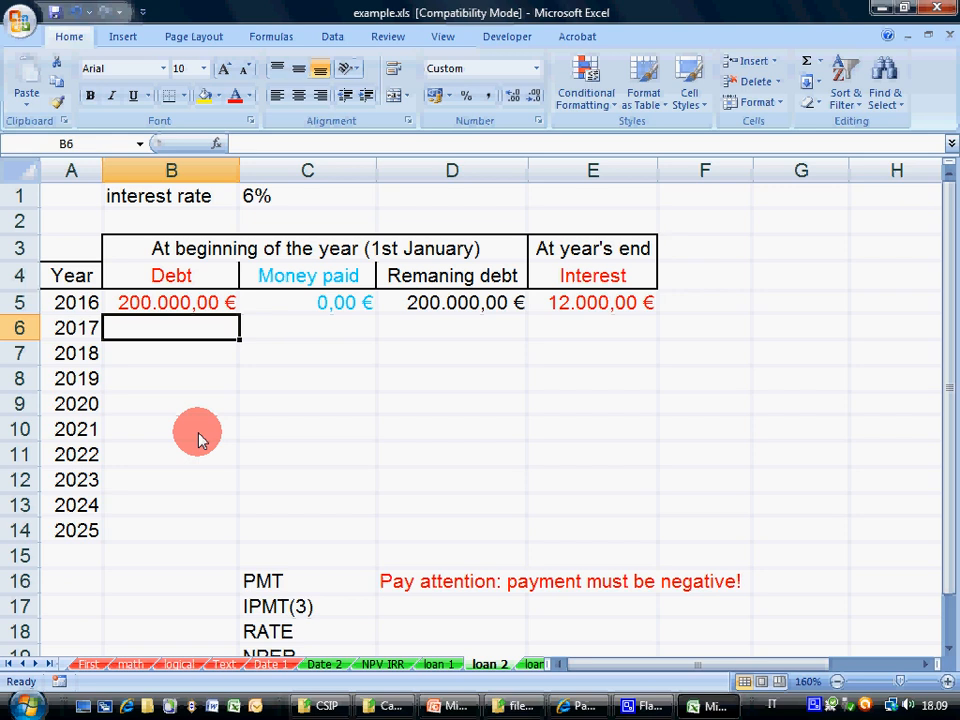
pyautogui.write('=')
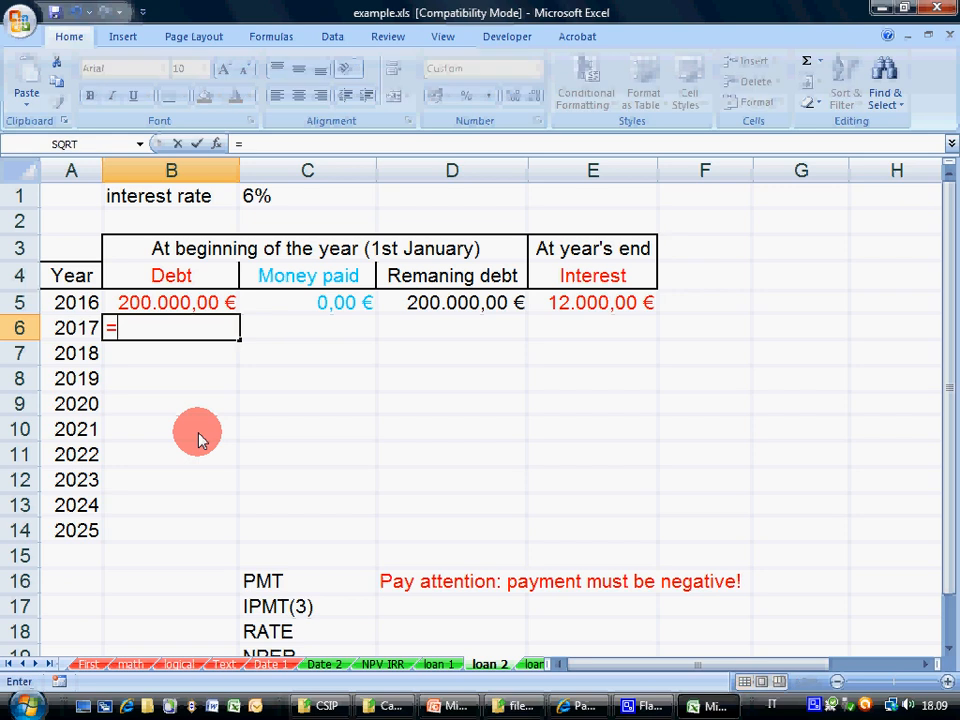
pyautogui.click(493, 313)
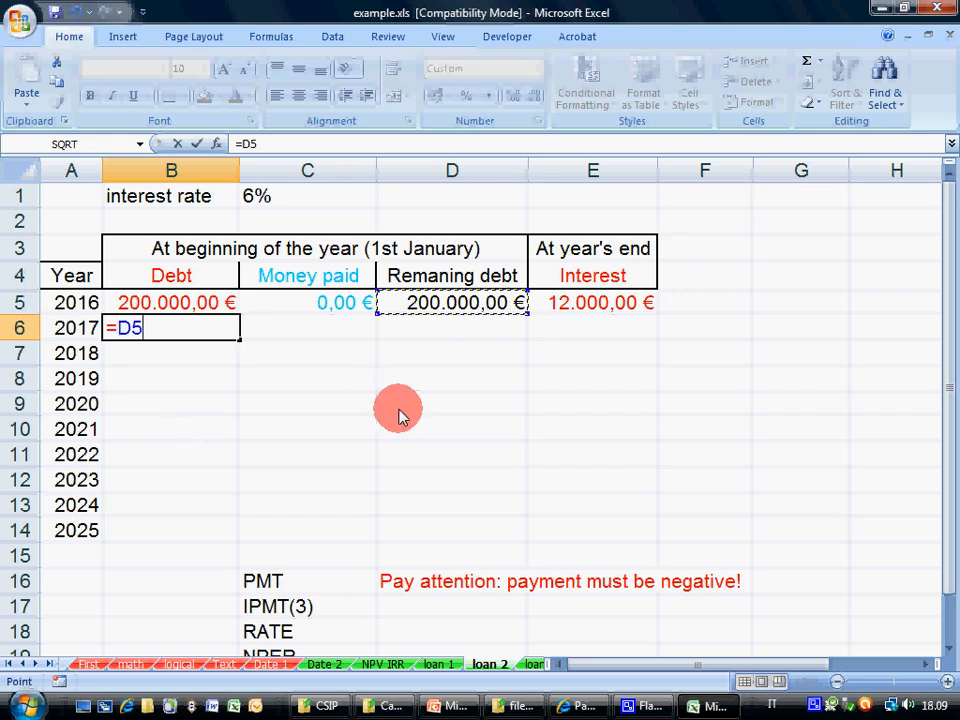
pyautogui.write('+')
pyautogui.click(575, 305)
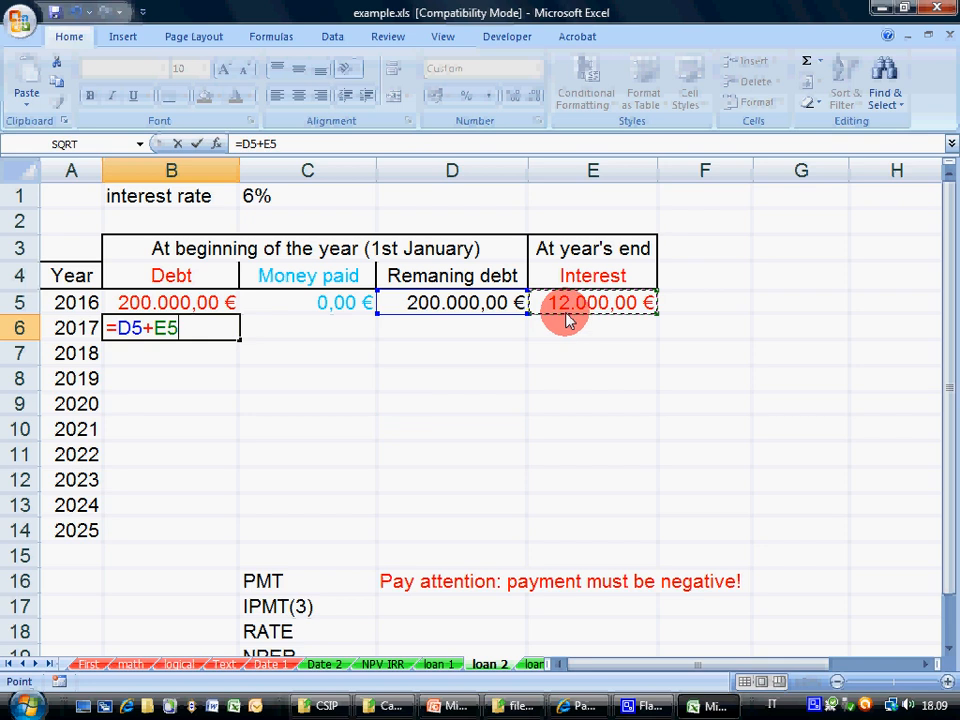
pyautogui.press('Return')
# Step: Enter 30000 as the 2017 money paid in C6
pyautogui.press('Up')
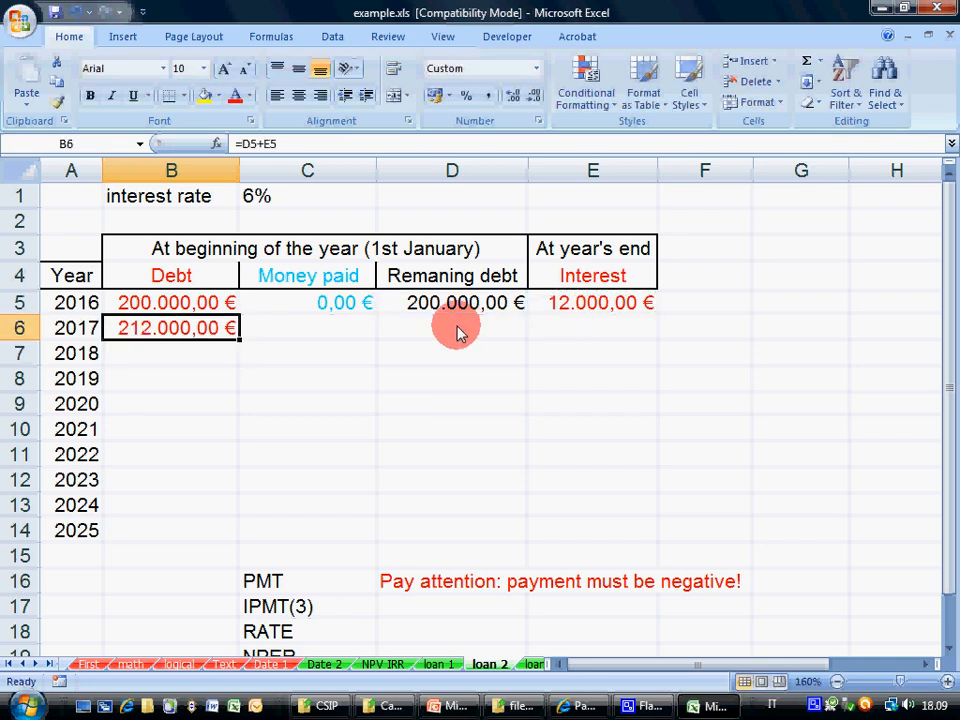
pyautogui.press('Right')
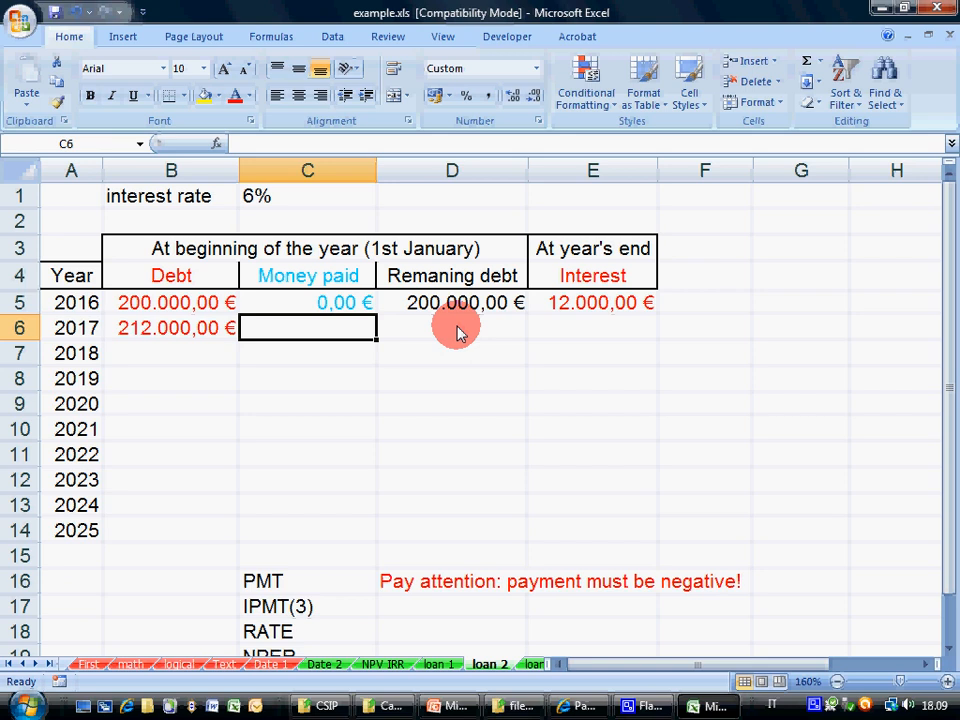
pyautogui.write('3')
pyautogui.write('0.000')
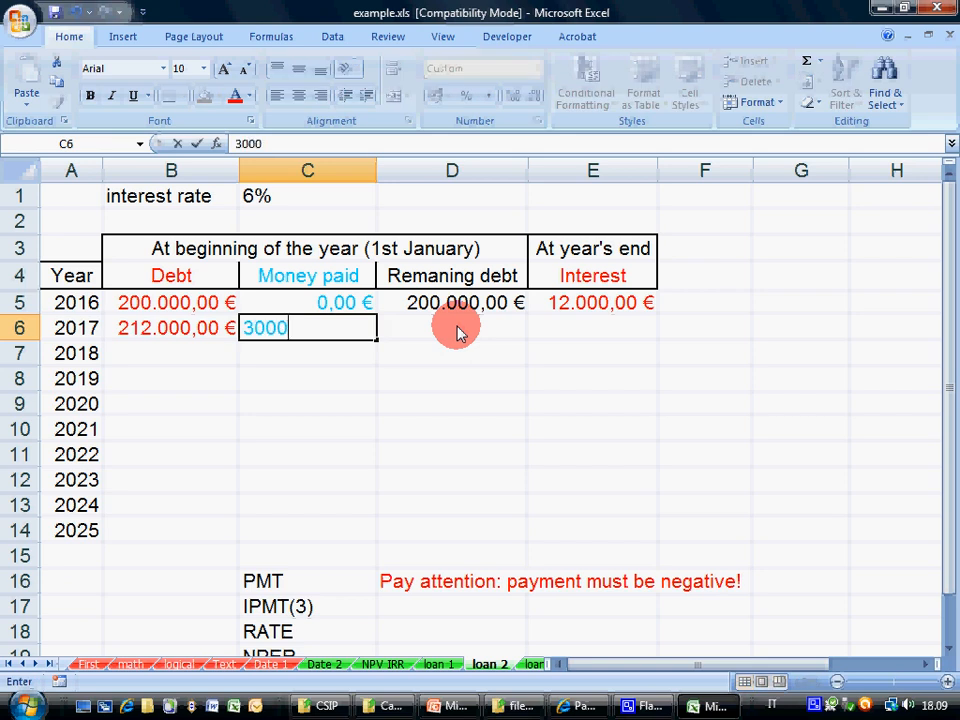
pyautogui.press('Tab')
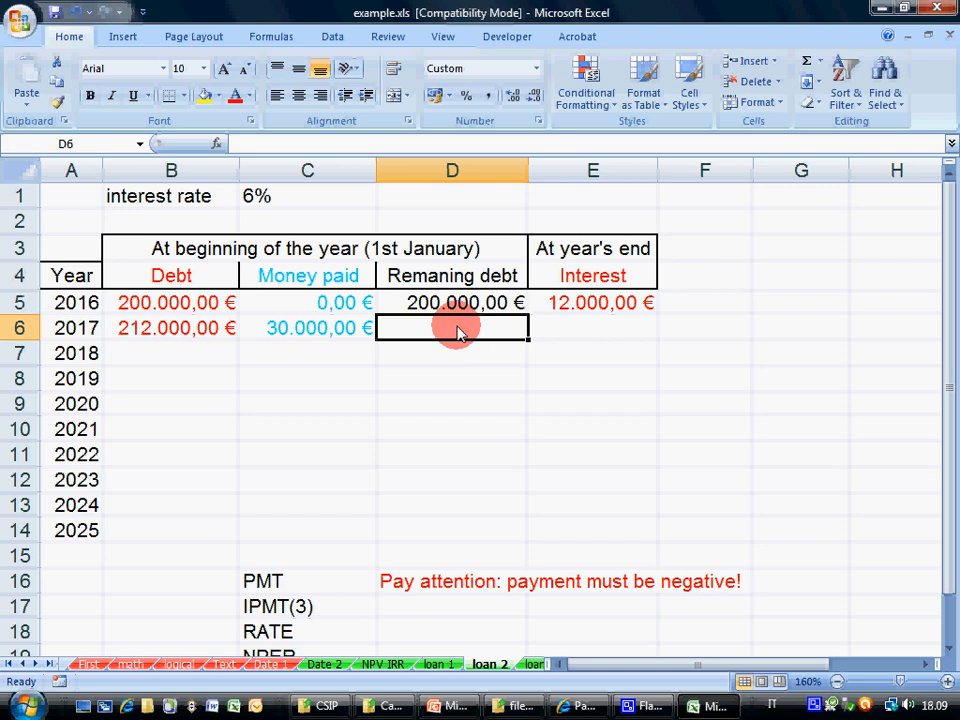
# Step: Calculate the 2017 remaining debt in D6 with =B6-C6
pyautogui.write('=')
pyautogui.click(208, 330)
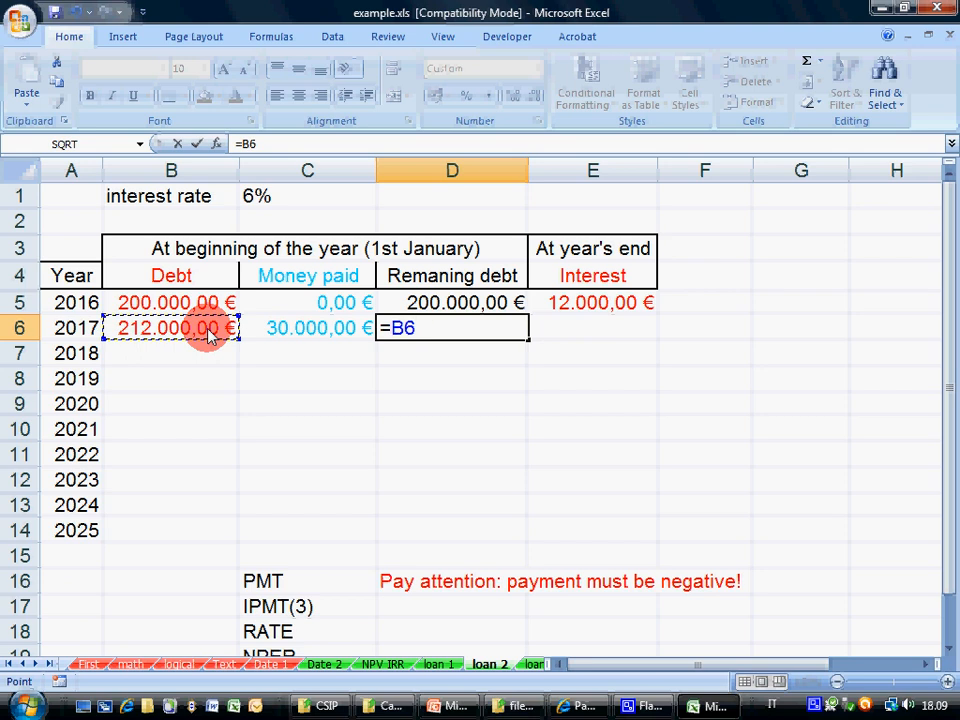
pyautogui.write('-')
pyautogui.click(287, 334)
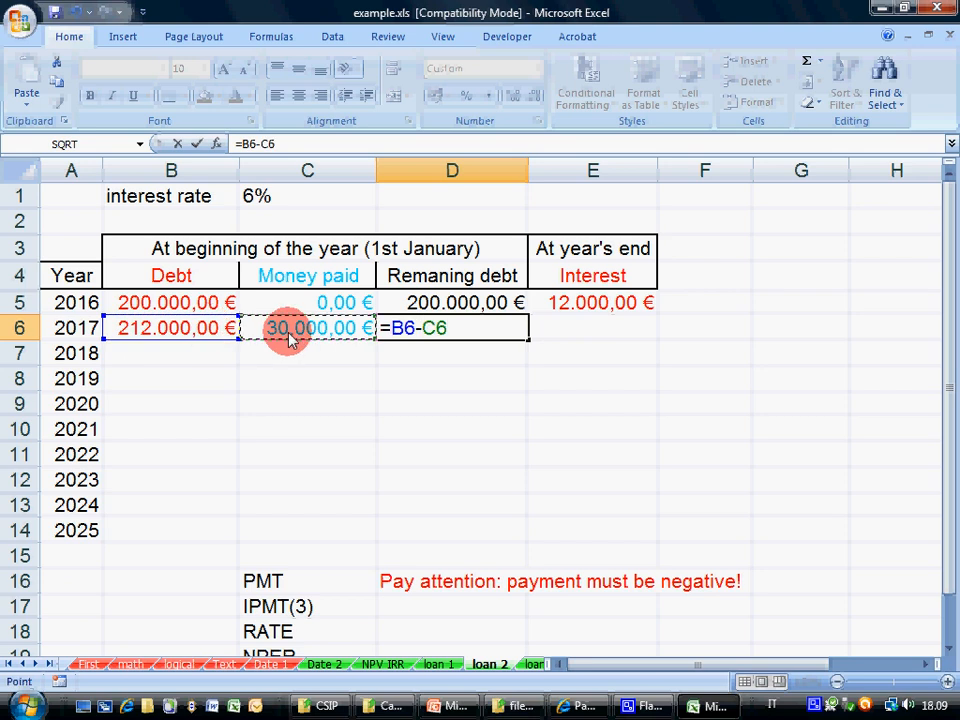
# Step: Copy the 2016 remaining debt formula down to the 2017 row so that D6 holds =B6-C6
pyautogui.press('Escape')
pyautogui.click(505, 306)
pyautogui.moveTo(527, 315); pyautogui.dragTo(522, 336)
pyautogui.click(466, 338)
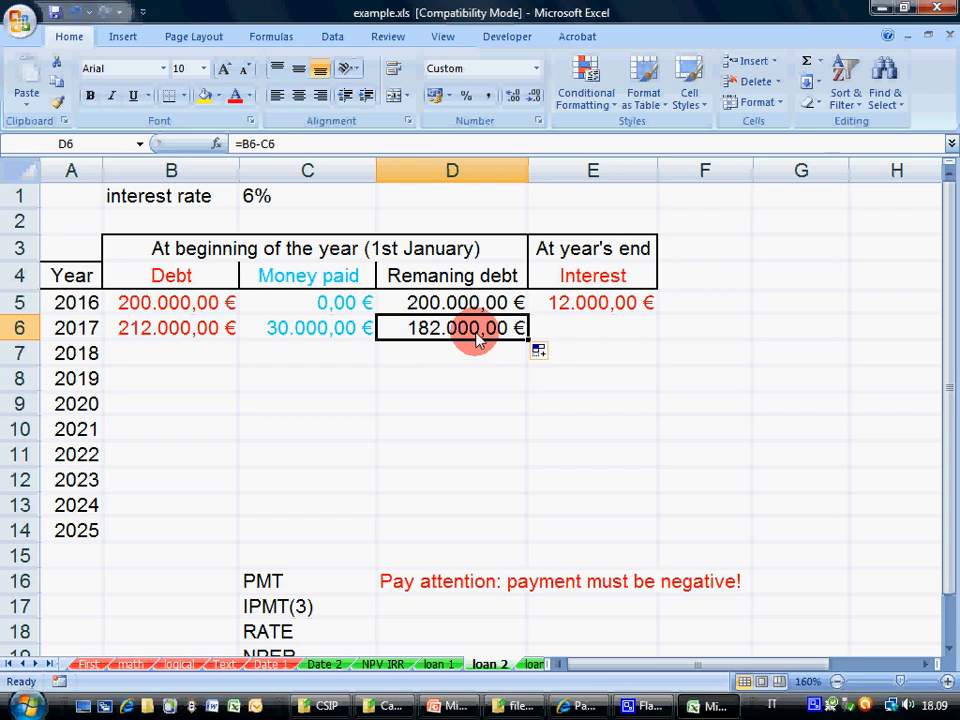
# Step: Try to copy the 2016 interest formula down to the 2017 row
pyautogui.click(594, 334)
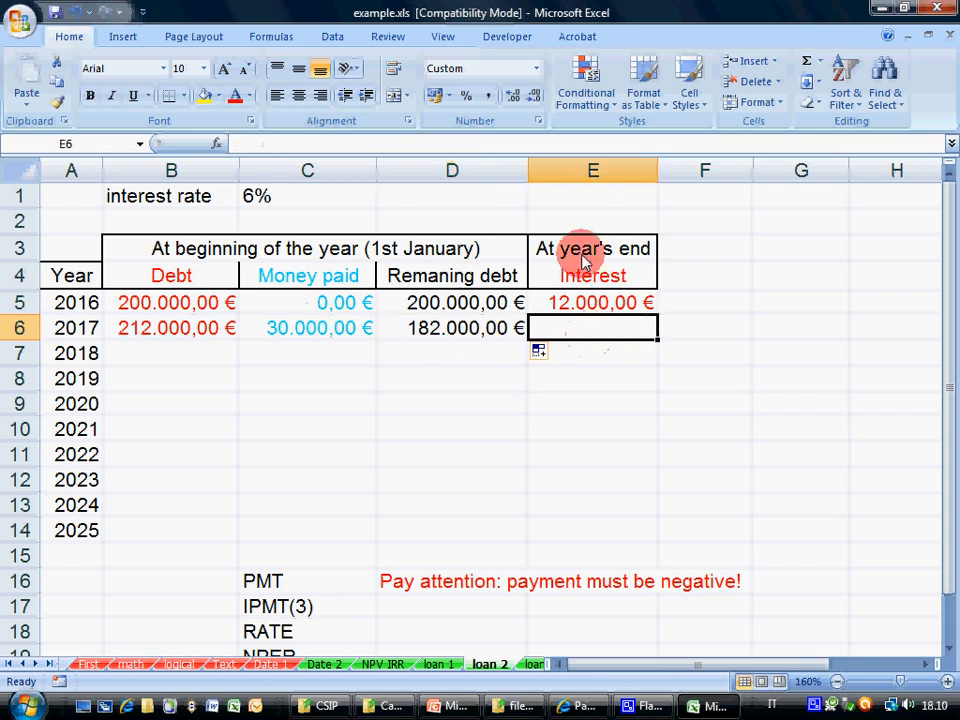
pyautogui.click(640, 304)
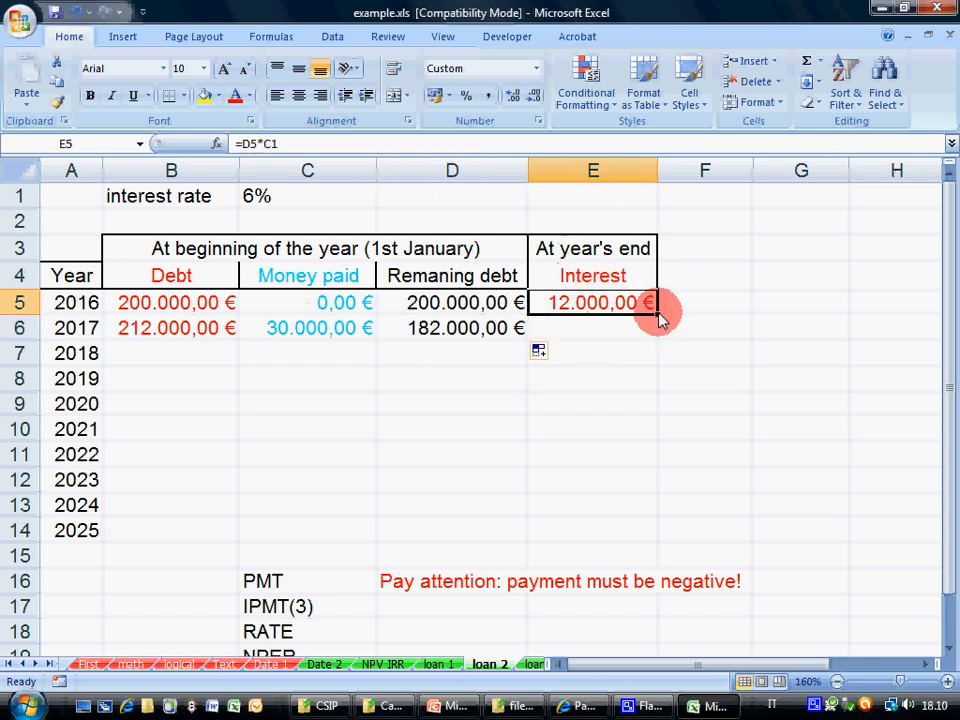
pyautogui.moveTo(660, 318); pyautogui.dragTo(662, 340)
pyautogui.click(618, 327)
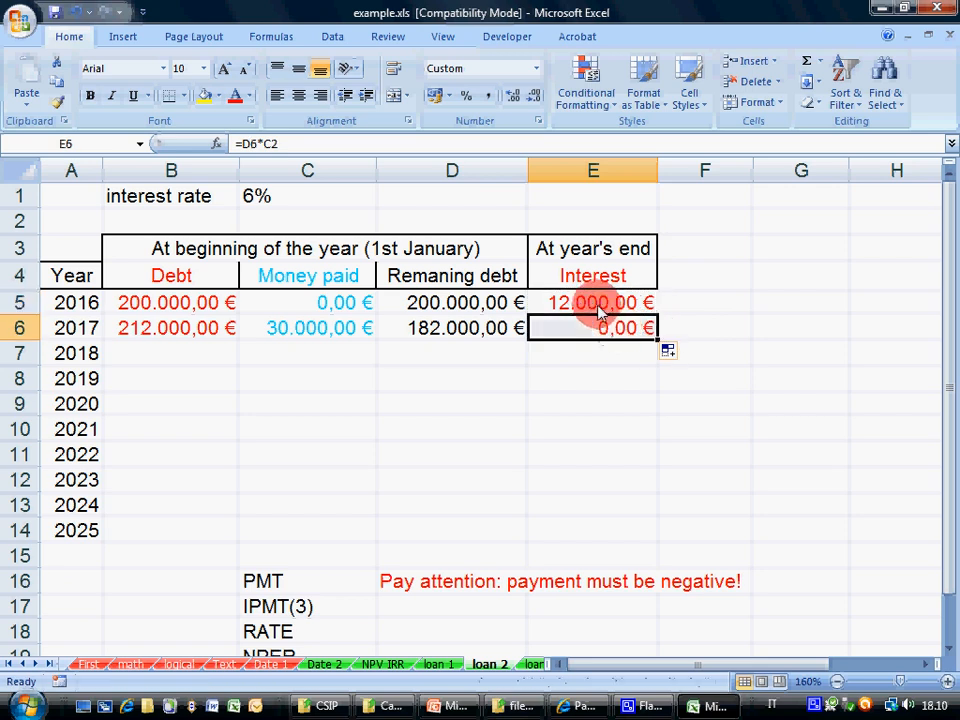
# Step: Enter =D6*$C$1 as the 2017 interest formula, with an absolute reference to the interest rate
pyautogui.write('=')
pyautogui.click(479, 337)
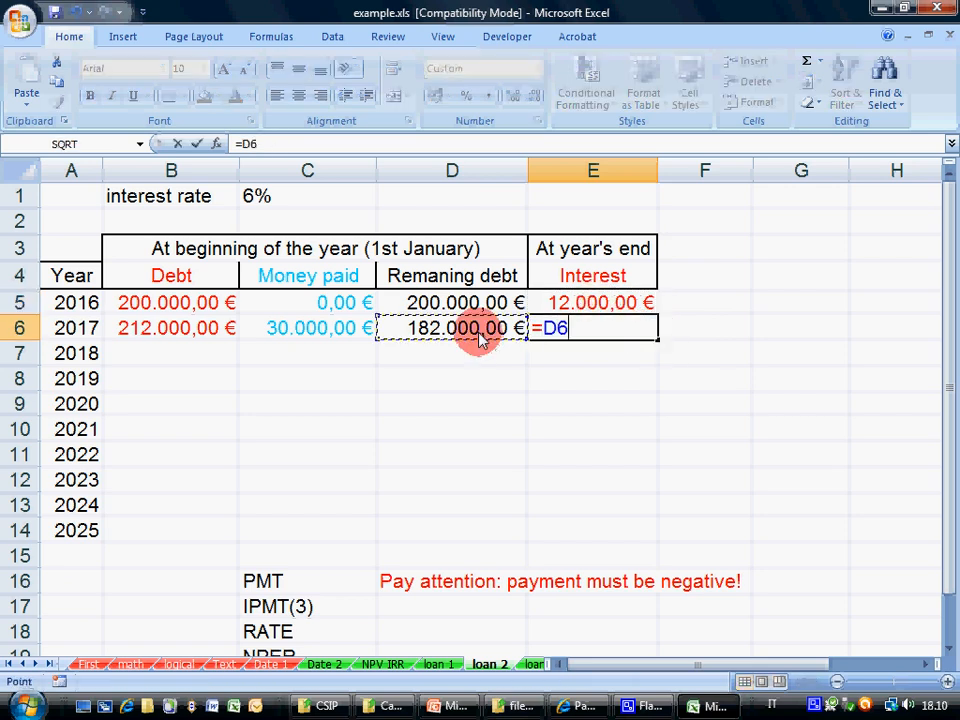
pyautogui.write('*')
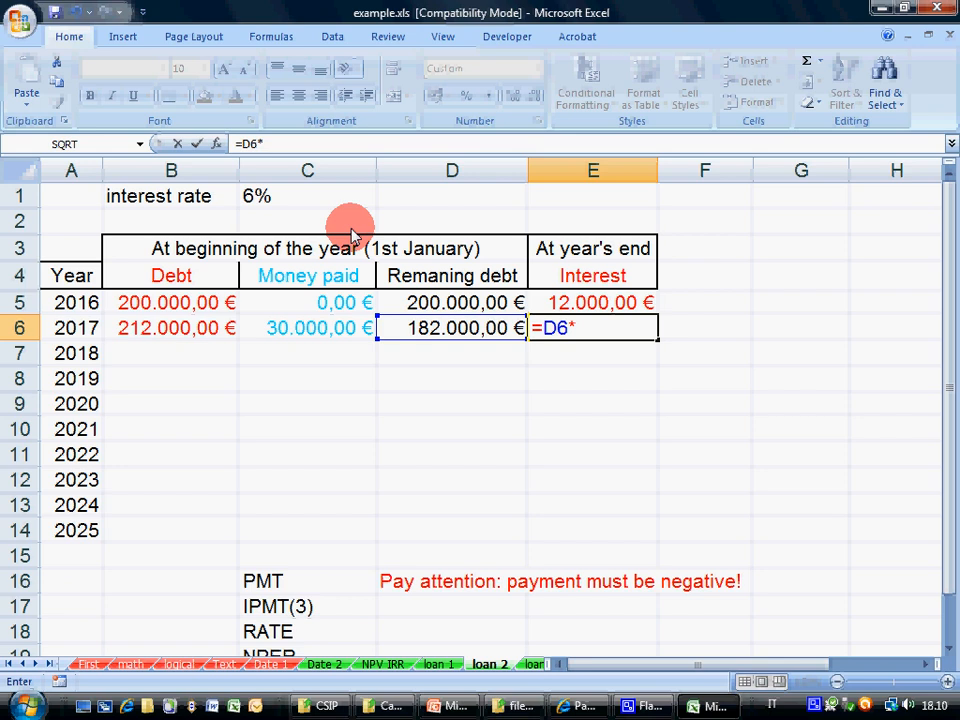
pyautogui.click(318, 196)
pyautogui.press('F4')
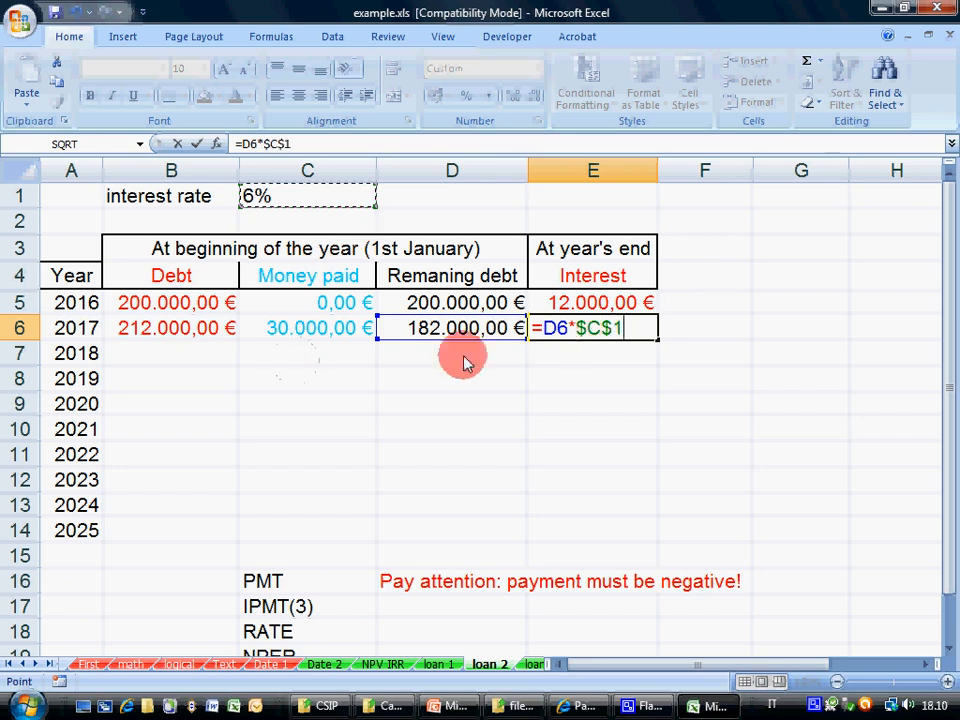
pyautogui.moveTo(578, 336); pyautogui.dragTo(640, 340)
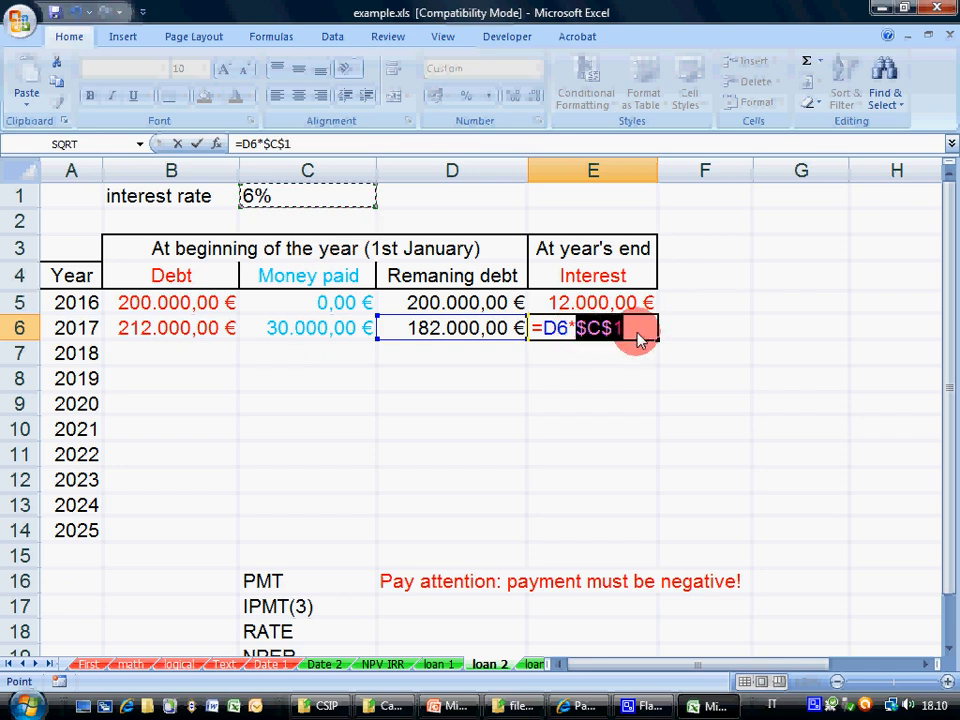
pyautogui.press('Return')
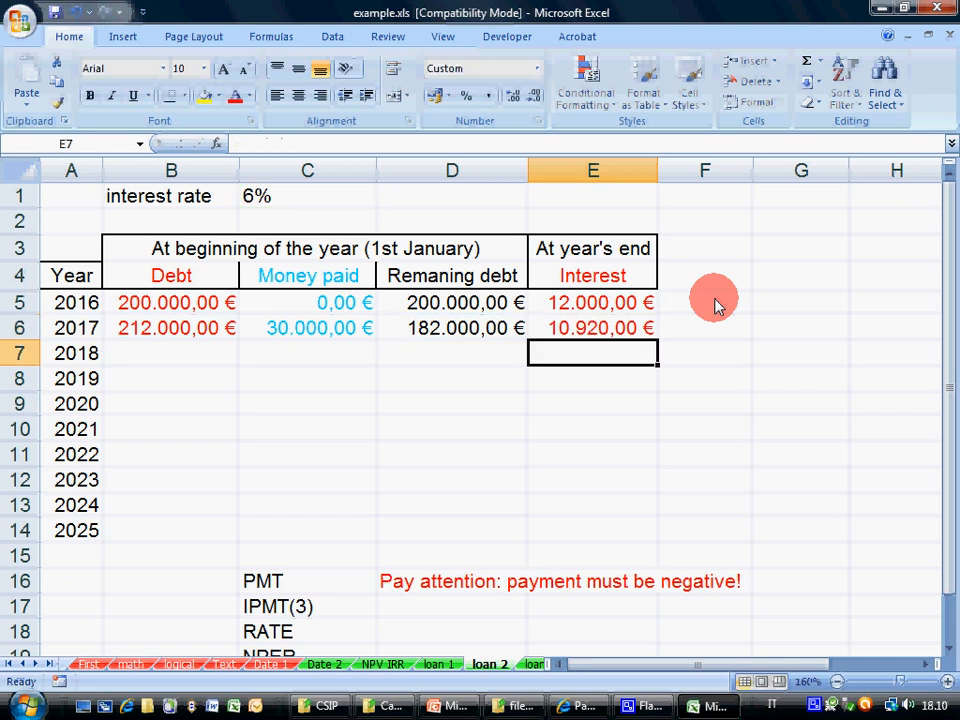
pyautogui.press('Up')
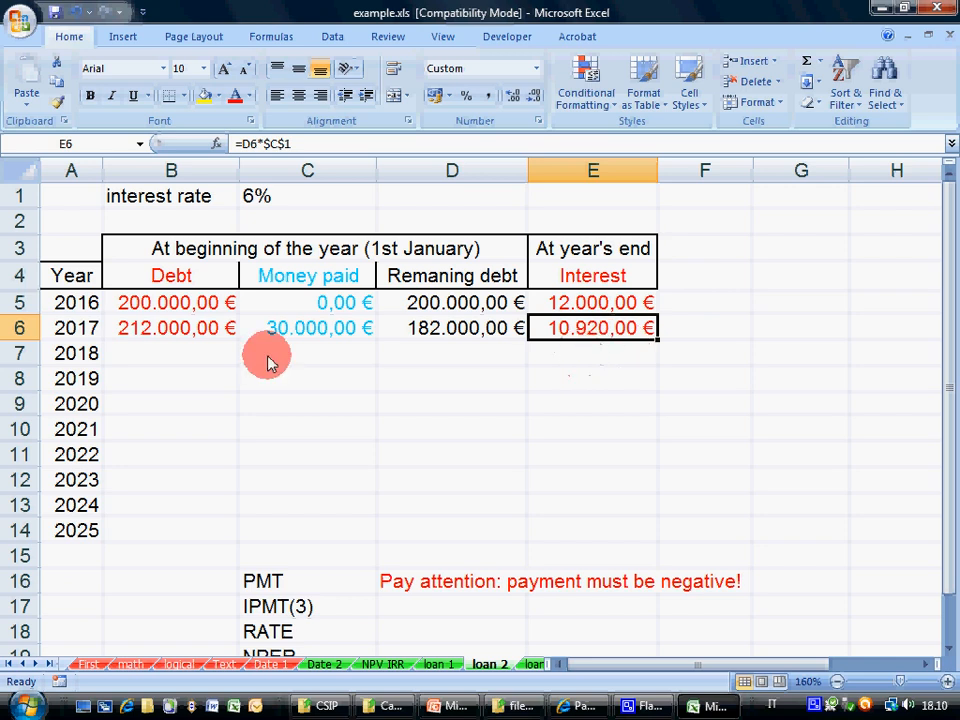
# Step: Copy the 2017 debt formula and the 30000 payment down to the 2018 row
pyautogui.click(193, 358)
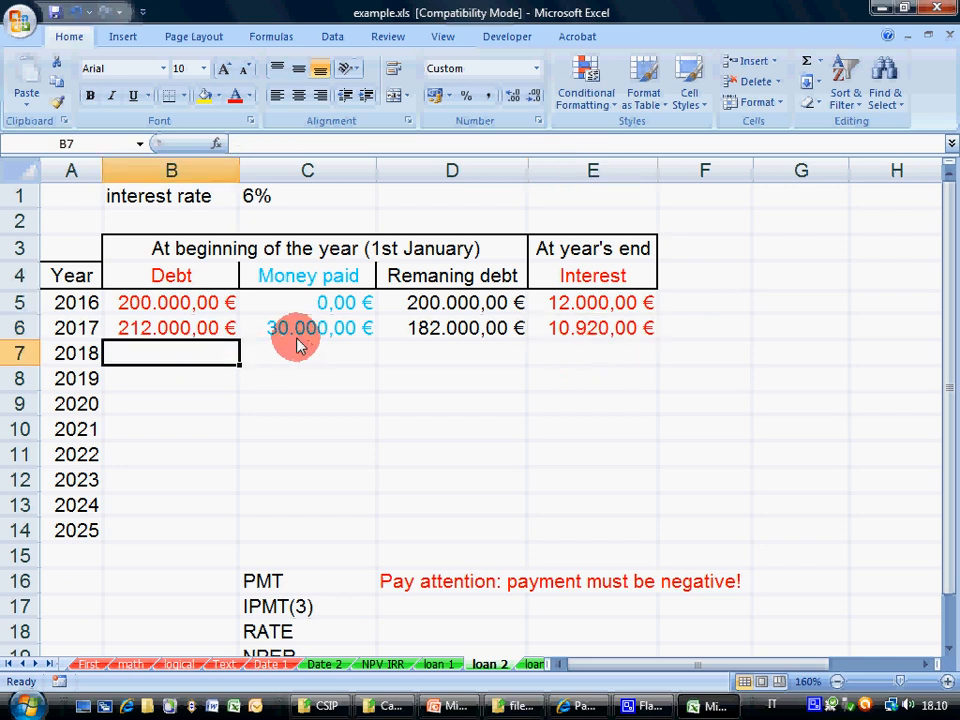
pyautogui.click(214, 328)
pyautogui.moveTo(240, 339); pyautogui.dragTo(232, 362)
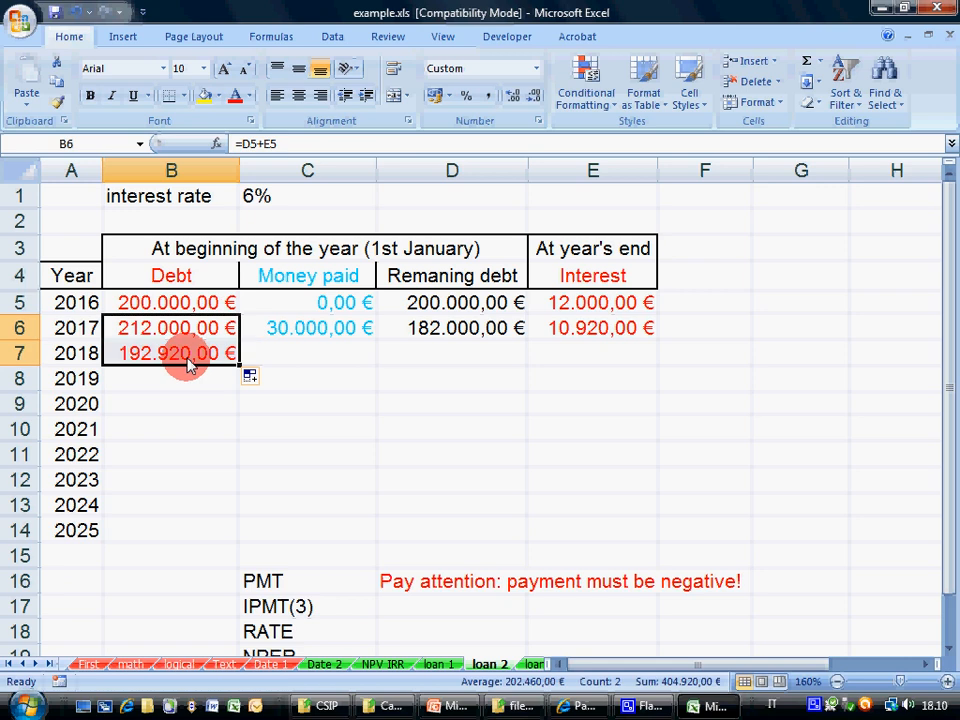
pyautogui.click(170, 355)
pyautogui.click(307, 339)
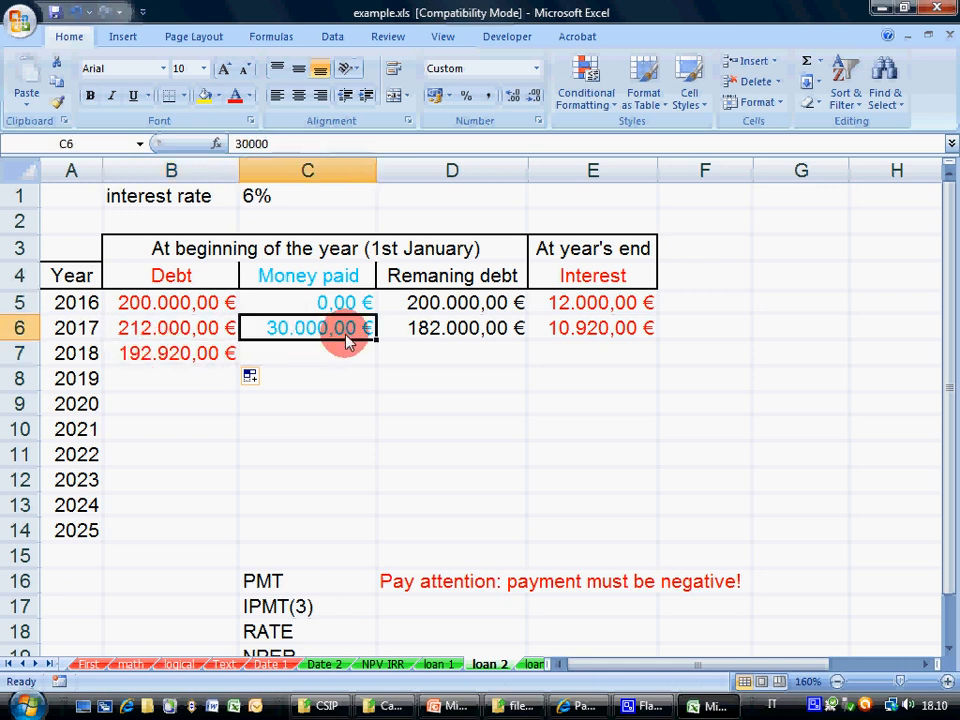
pyautogui.moveTo(375, 343); pyautogui.dragTo(375, 362)
pyautogui.click(340, 358)
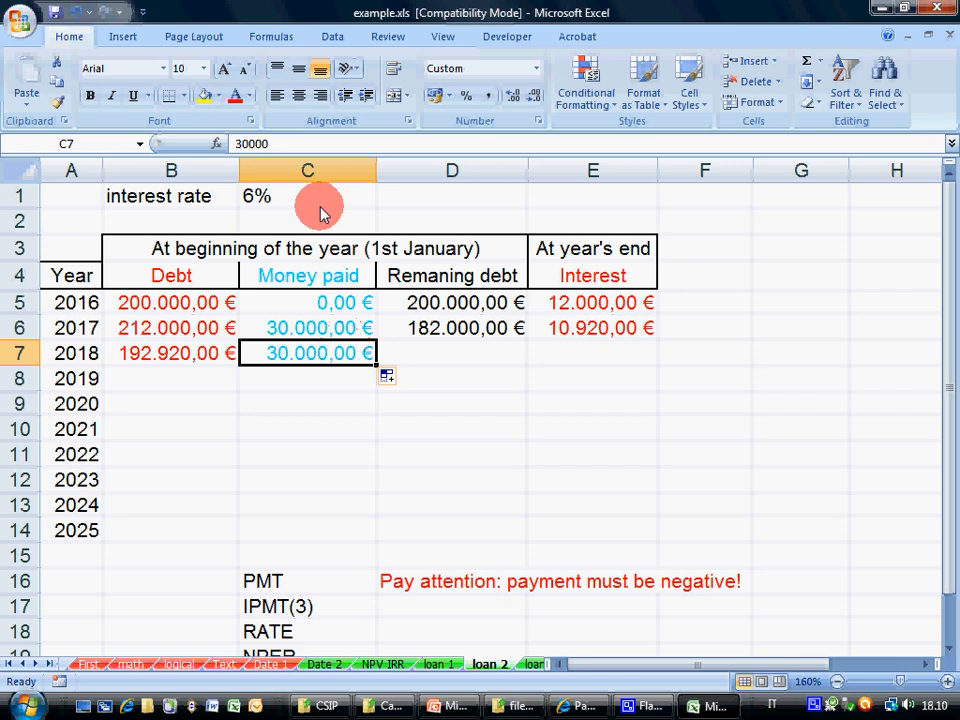
# Step: Copy the 2017 remaining debt and interest formulas down to the 2018 row
pyautogui.click(450, 328)
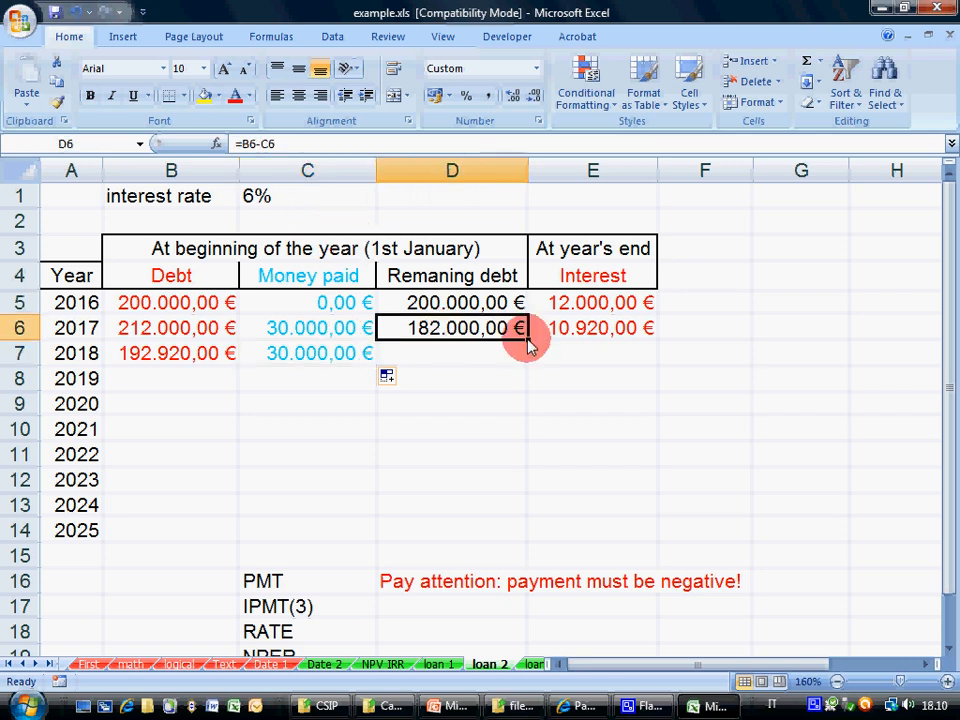
pyautogui.moveTo(527, 340); pyautogui.dragTo(503, 370)
pyautogui.click(500, 360)
pyautogui.click(590, 330)
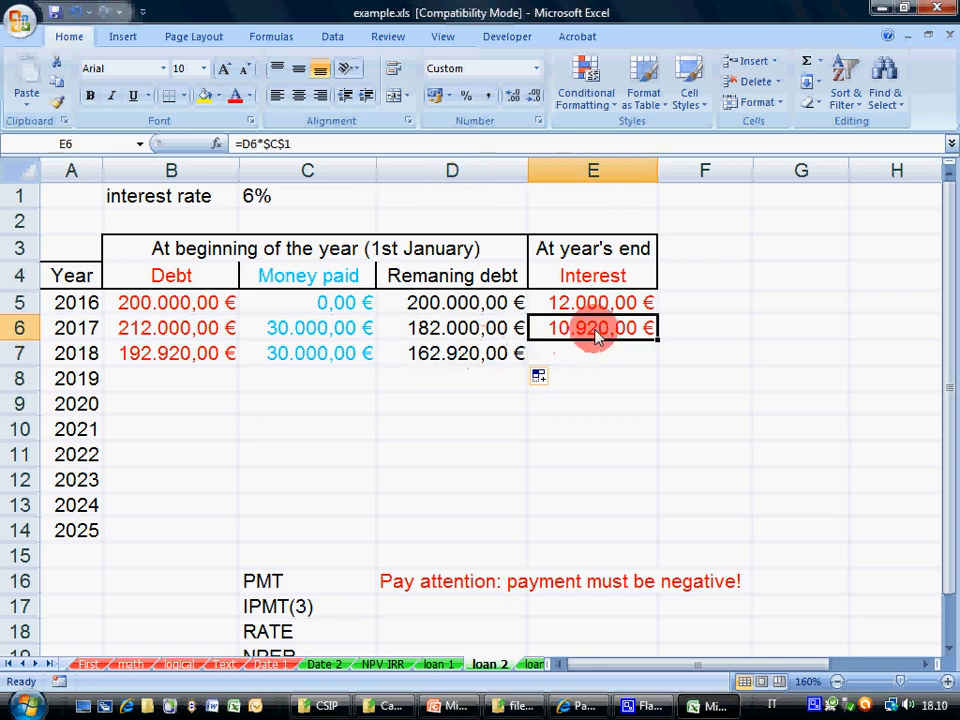
pyautogui.moveTo(658, 340); pyautogui.dragTo(650, 365)
pyautogui.click(578, 362)
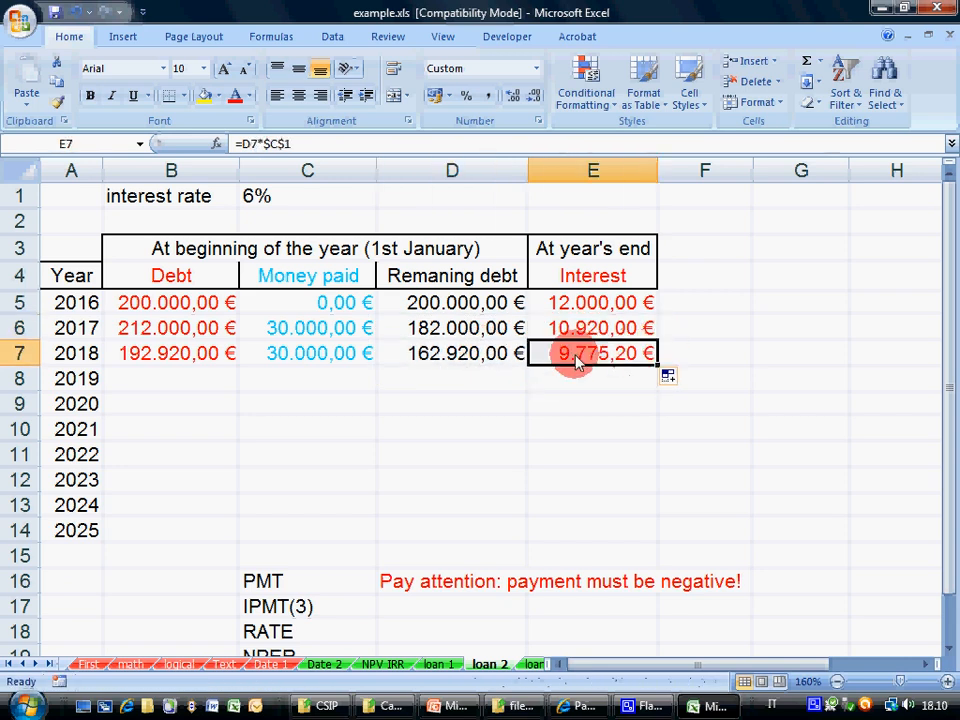
# Step: Fill the whole 2018 row down through 2022, with a constant payment of 30000 in every year
pyautogui.moveTo(180, 352); pyautogui.dragTo(636, 465)
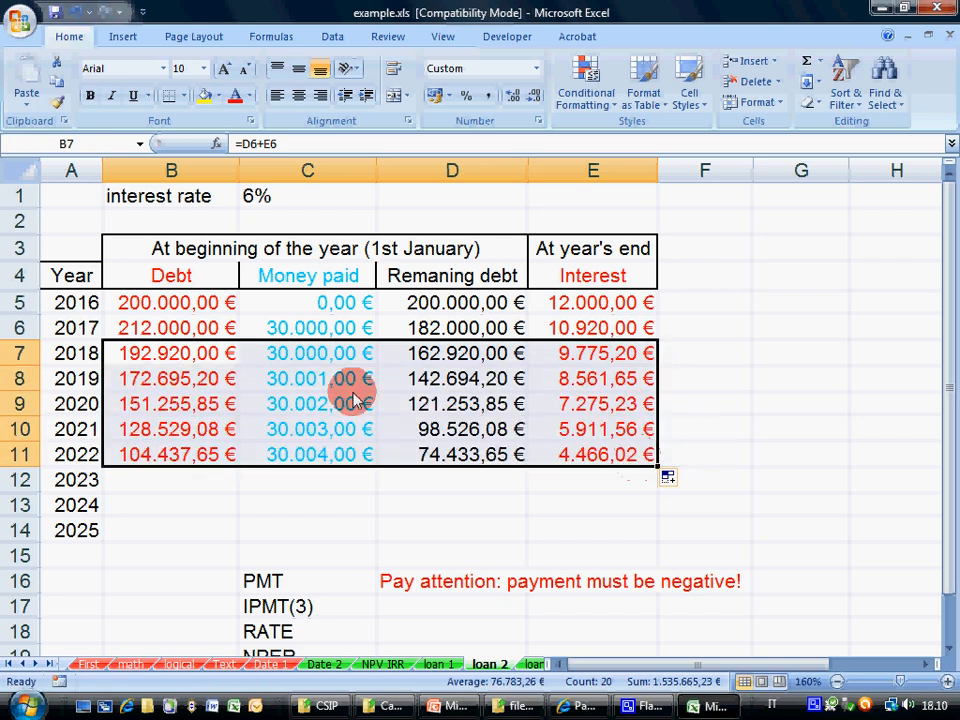
pyautogui.click(325, 352)
pyautogui.moveTo(376, 366); pyautogui.dragTo(381, 469)
pyautogui.click(315, 456)
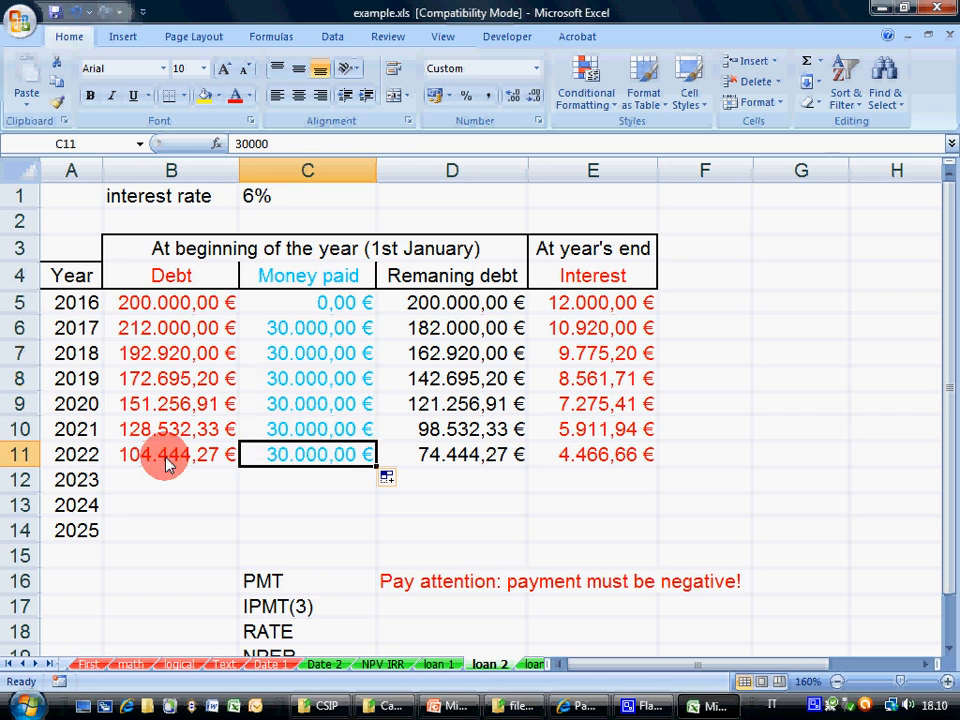
# Step: Extend the 2022 row down to 2023, with the payment kept at 30000
pyautogui.click(168, 465)
pyautogui.moveTo(632, 470); pyautogui.dragTo(662, 490)
pyautogui.click(335, 462)
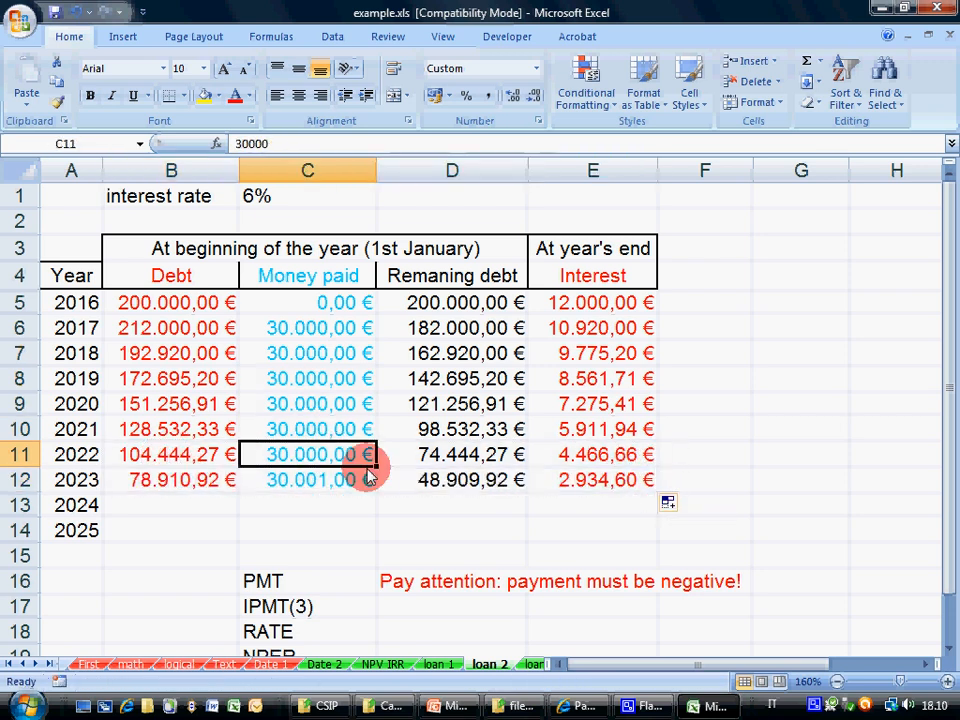
pyautogui.moveTo(369, 476); pyautogui.dragTo(238, 480)
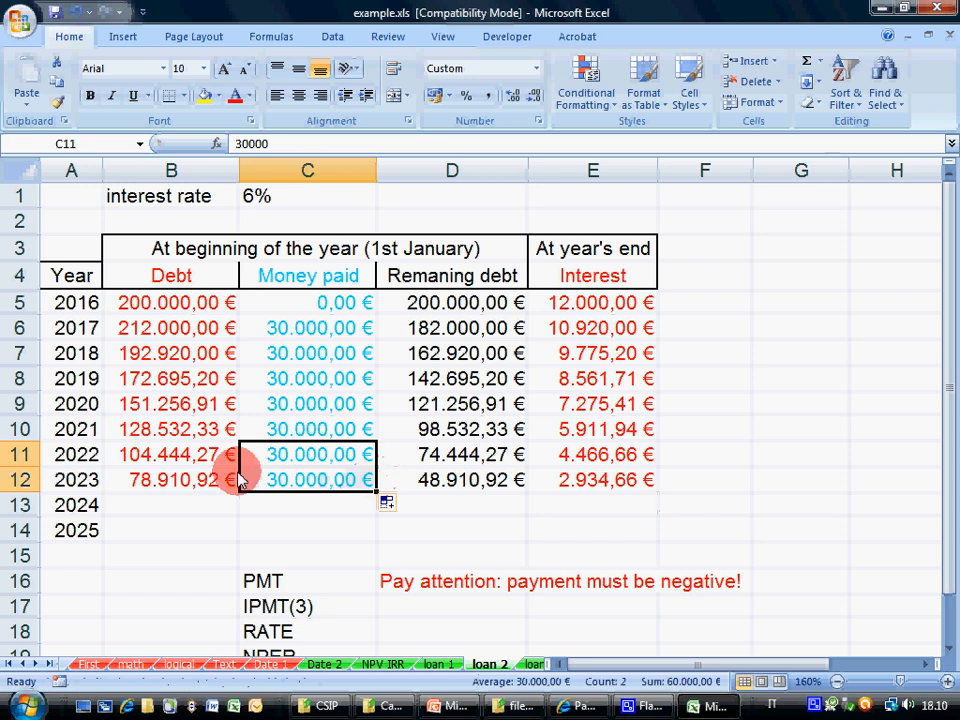
# Step: Fill the 2023 debt formula and the 30000 payment down through 2025
pyautogui.click(167, 478)
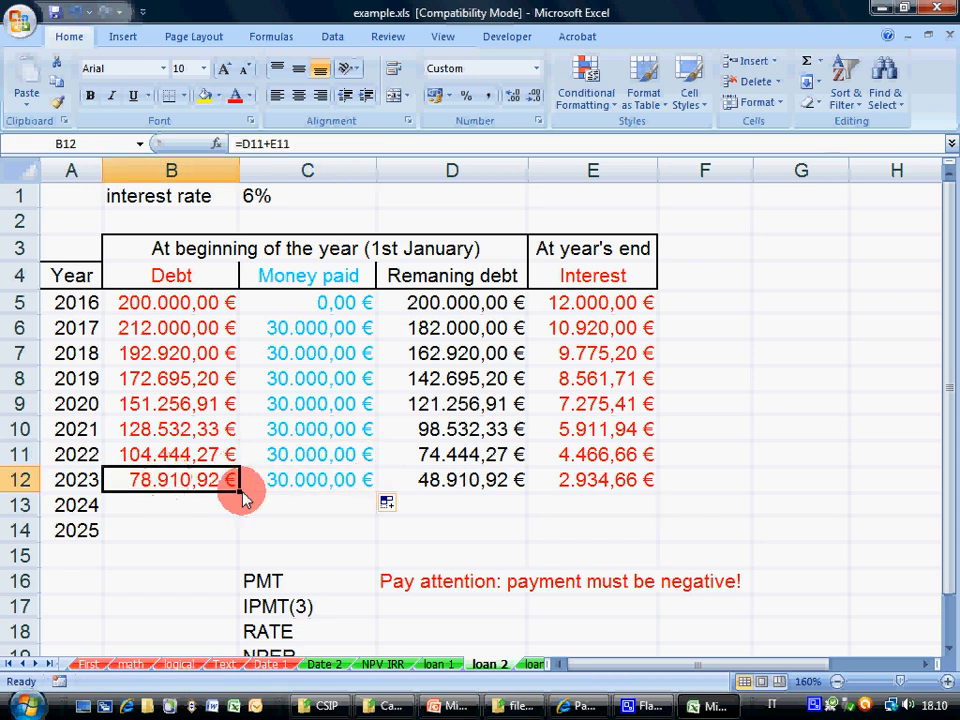
pyautogui.moveTo(242, 495); pyautogui.dragTo(233, 532)
pyautogui.click(300, 482)
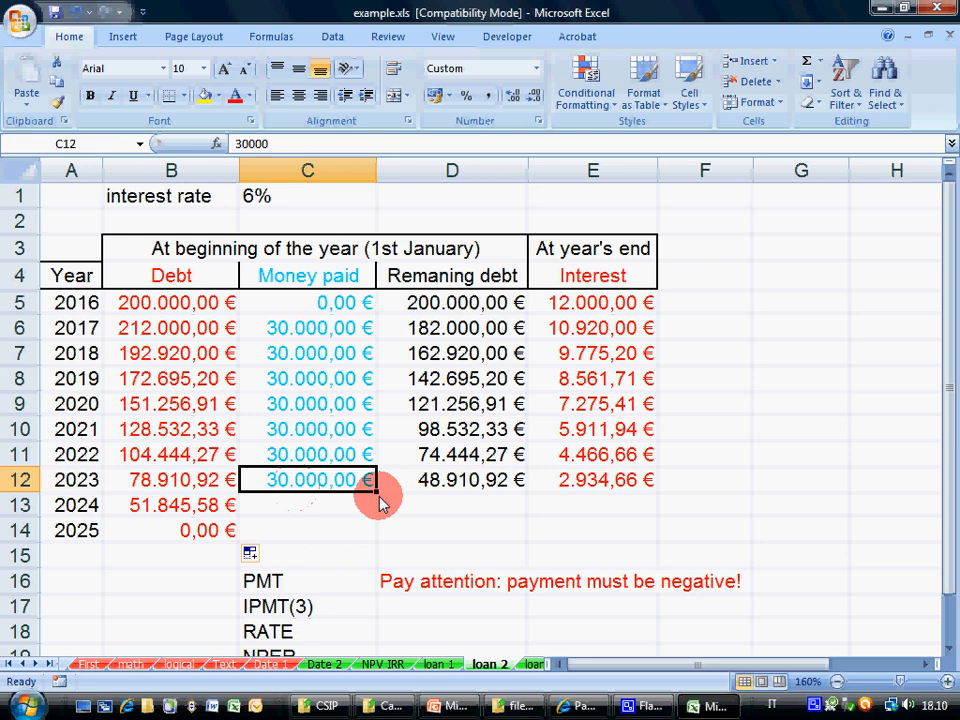
pyautogui.moveTo(375, 491); pyautogui.dragTo(369, 540)
# Step: Fill the 2023 remaining debt and interest formulas down through 2025
pyautogui.click(520, 485)
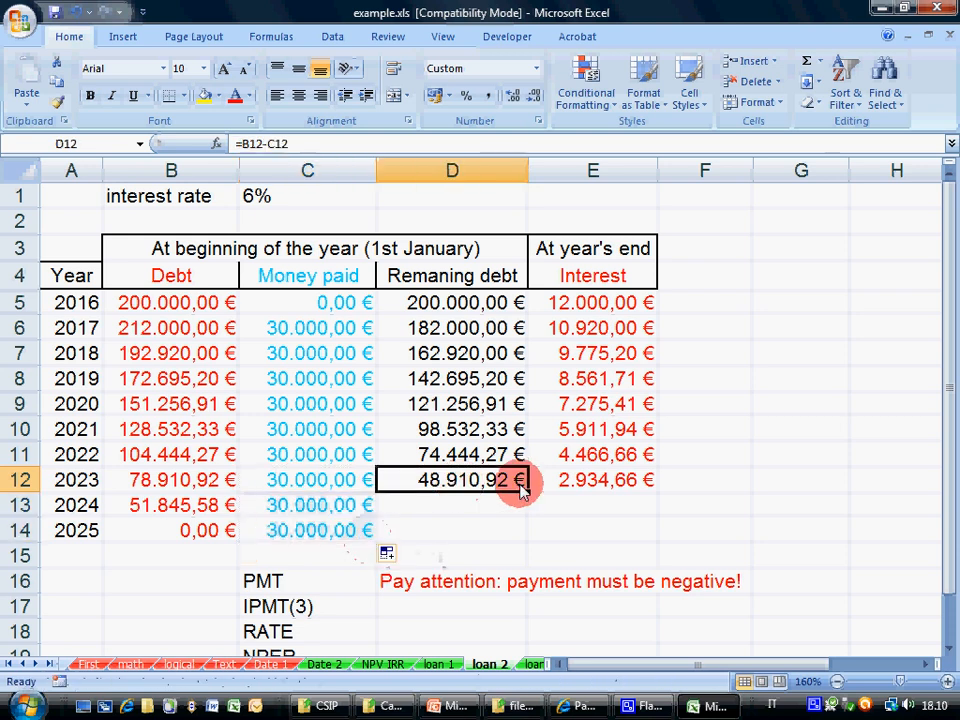
pyautogui.moveTo(528, 492); pyautogui.dragTo(525, 540)
pyautogui.click(611, 478)
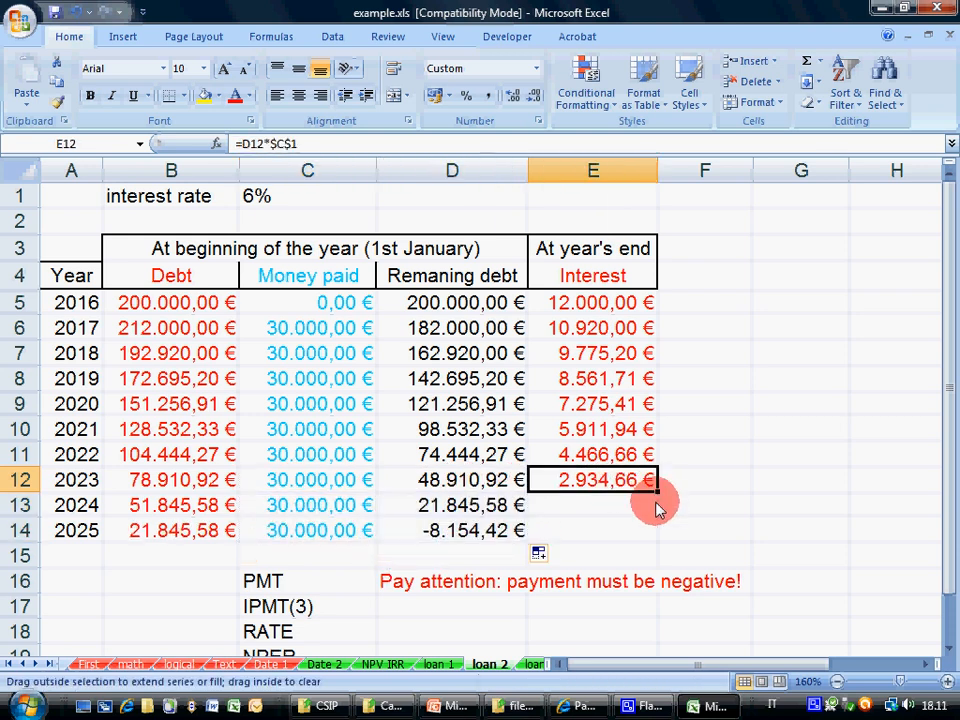
pyautogui.moveTo(657, 508); pyautogui.dragTo(610, 531)
pyautogui.click(600, 505)
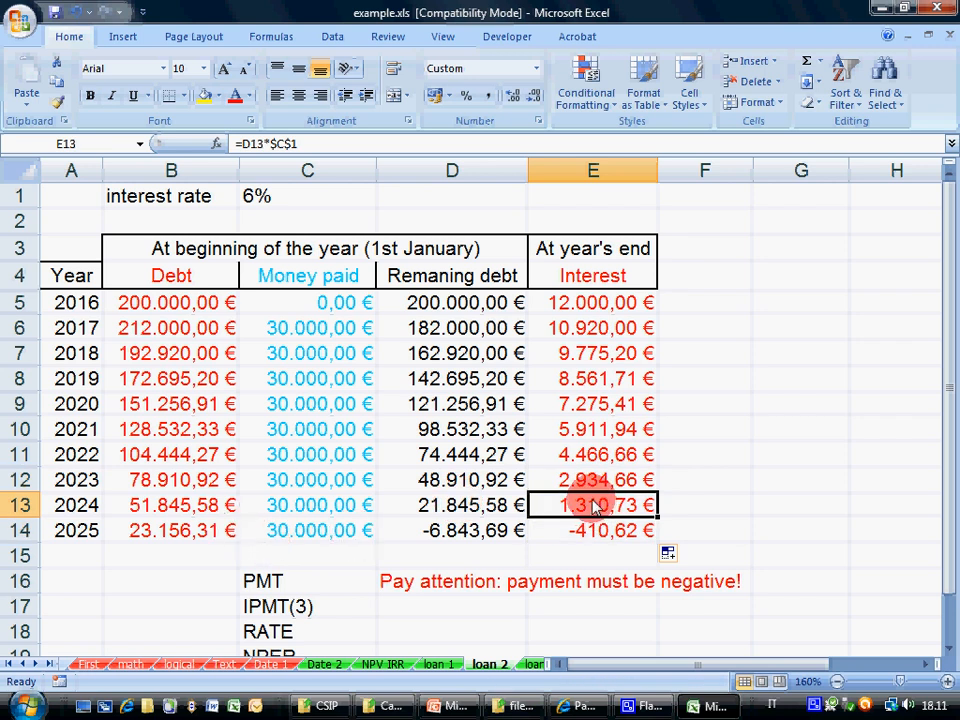
# Step: Clear the 2025 payment, remaining debt and interest cells, and enter 23156,31 as the final payment in C14
pyautogui.click(72, 536)
pyautogui.click(137, 541)
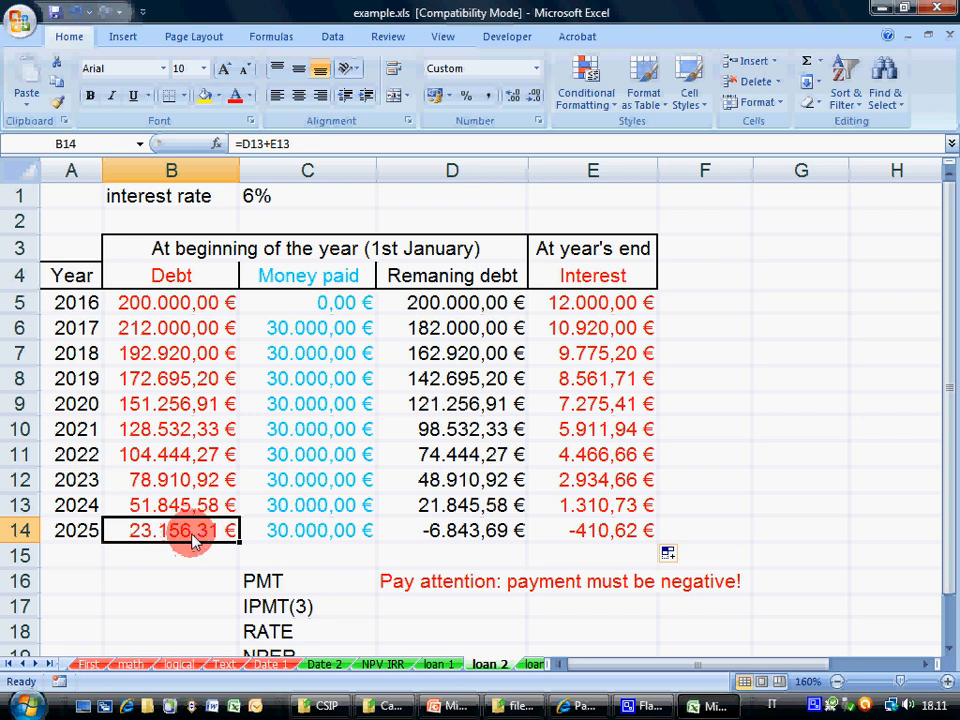
pyautogui.click(318, 541)
pyautogui.moveTo(360, 541); pyautogui.dragTo(621, 536)
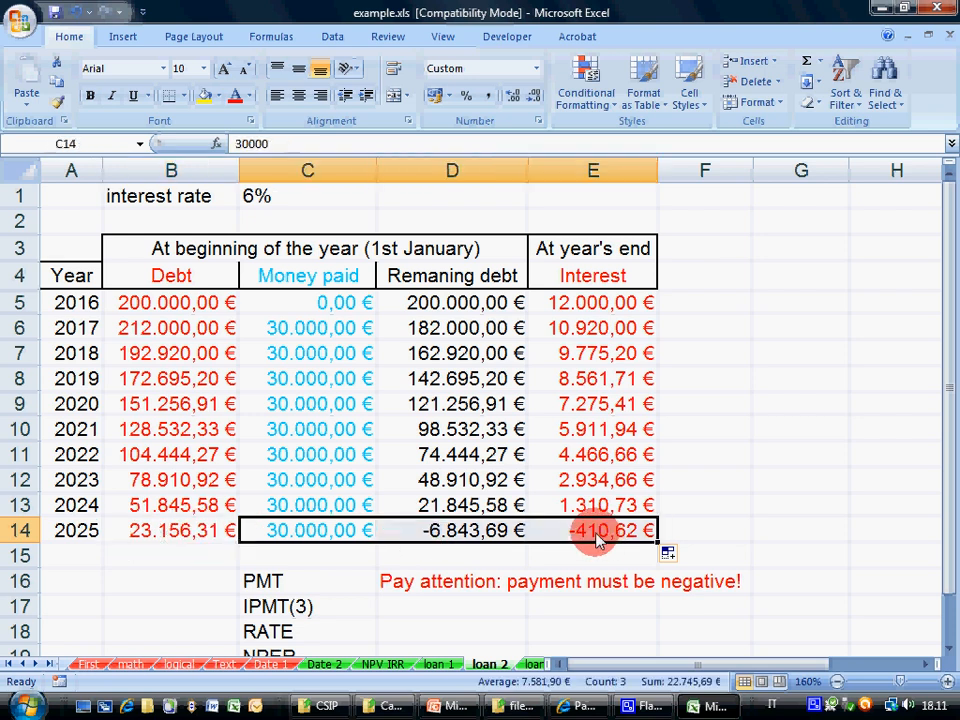
pyautogui.press('Delete')
pyautogui.click(317, 540)
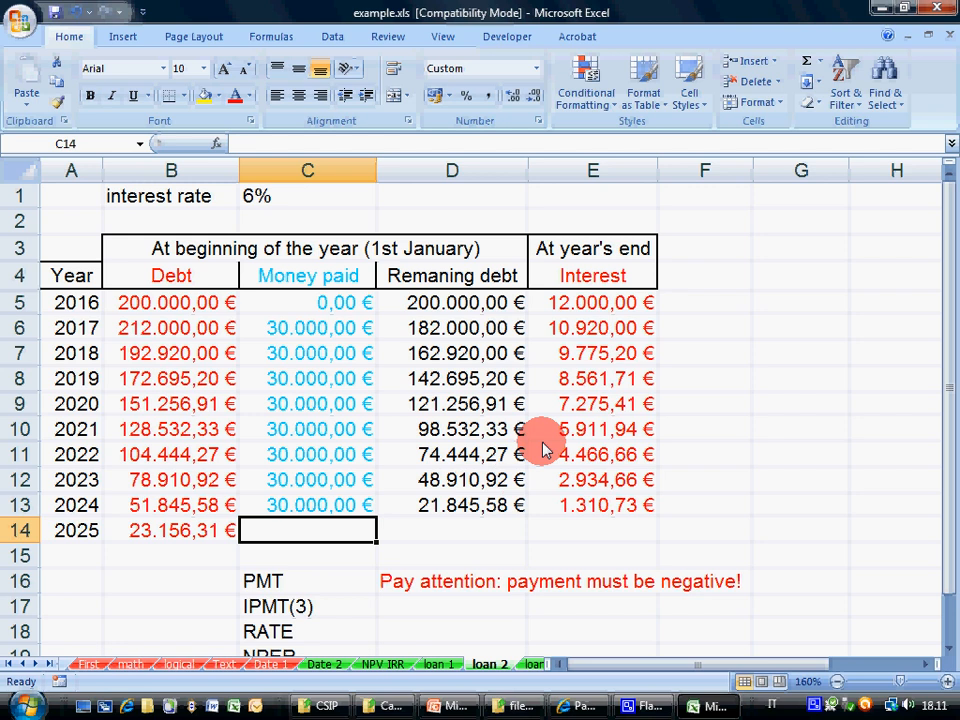
pyautogui.write('23.156')
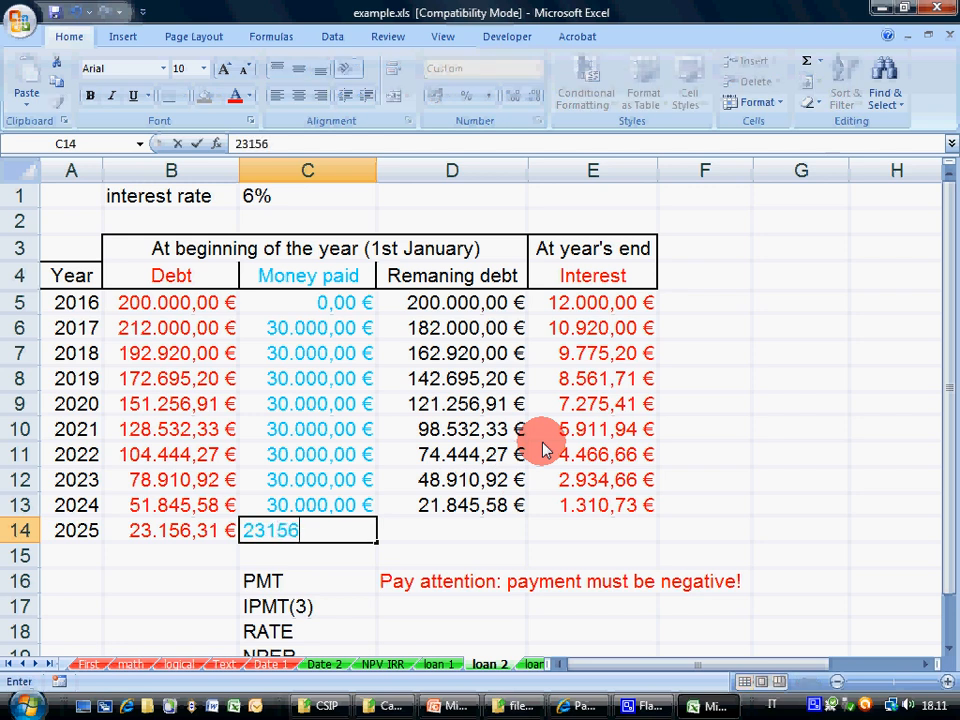
pyautogui.write(',31')
pyautogui.press('Tab')
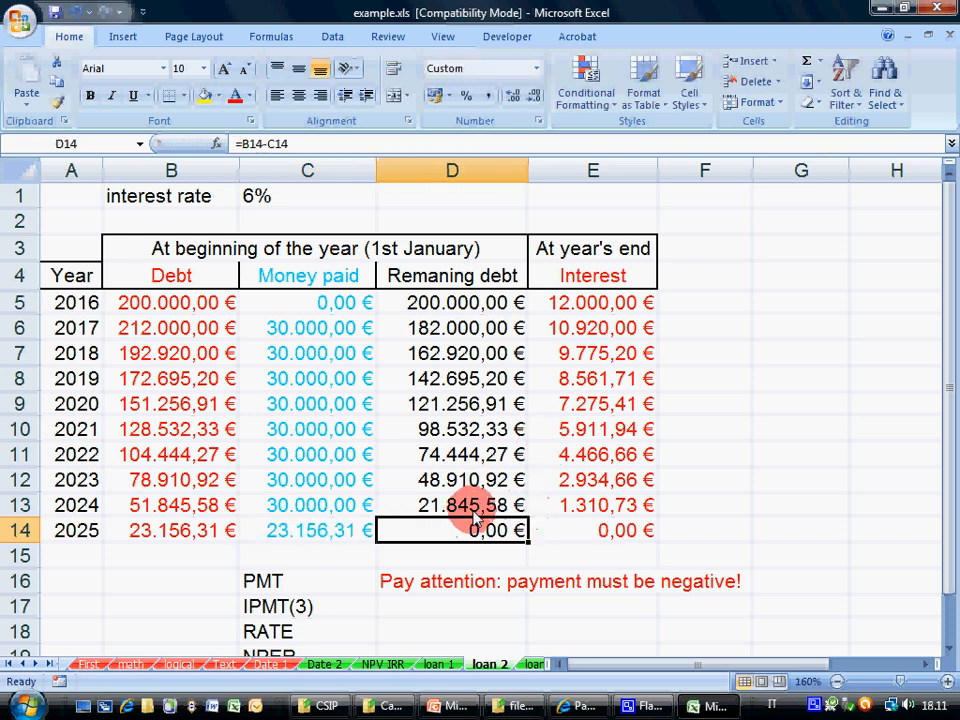
# Step: Check the remaining debt and interest formulas for 2024 and 2025, the final payment and the debt column from 2016 to 2025
pyautogui.click(470, 512)
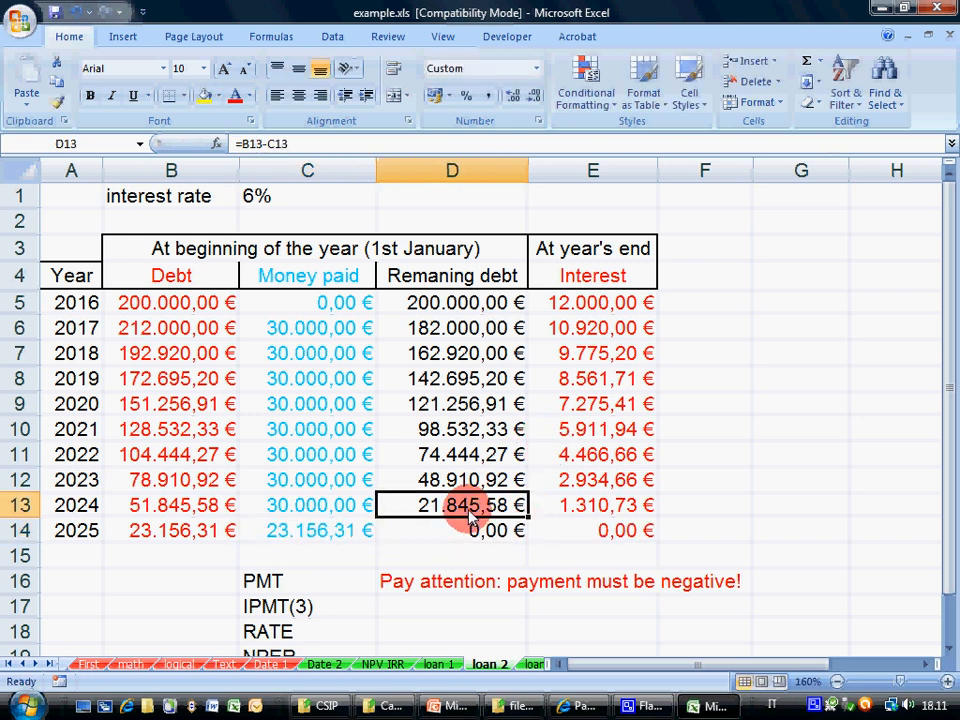
pyautogui.click(575, 505)
pyautogui.click(563, 535)
pyautogui.click(505, 527)
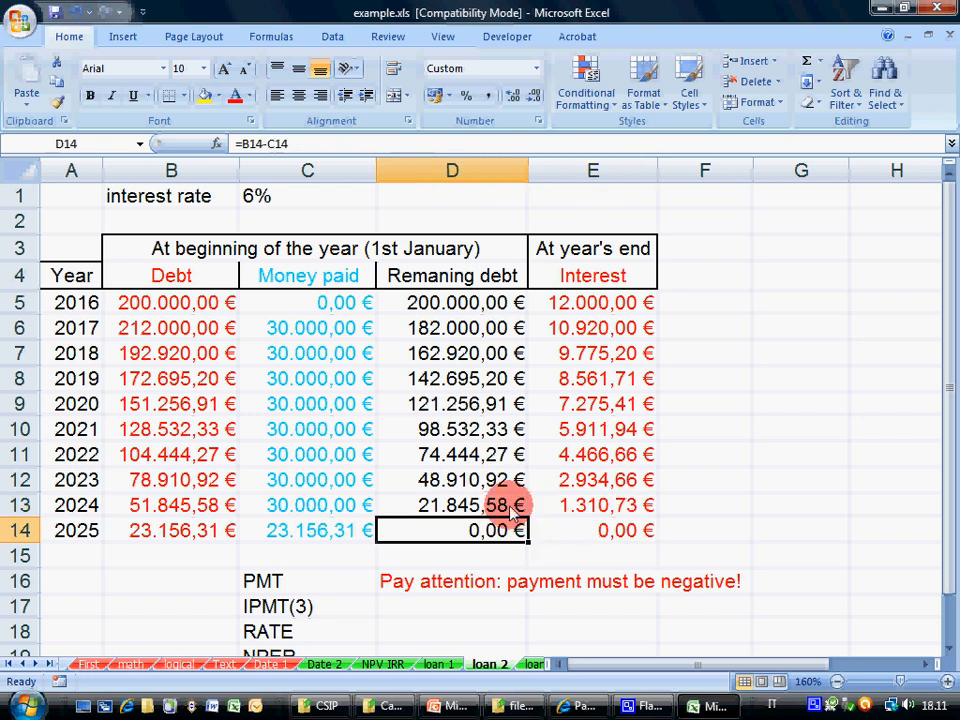
pyautogui.click(297, 543)
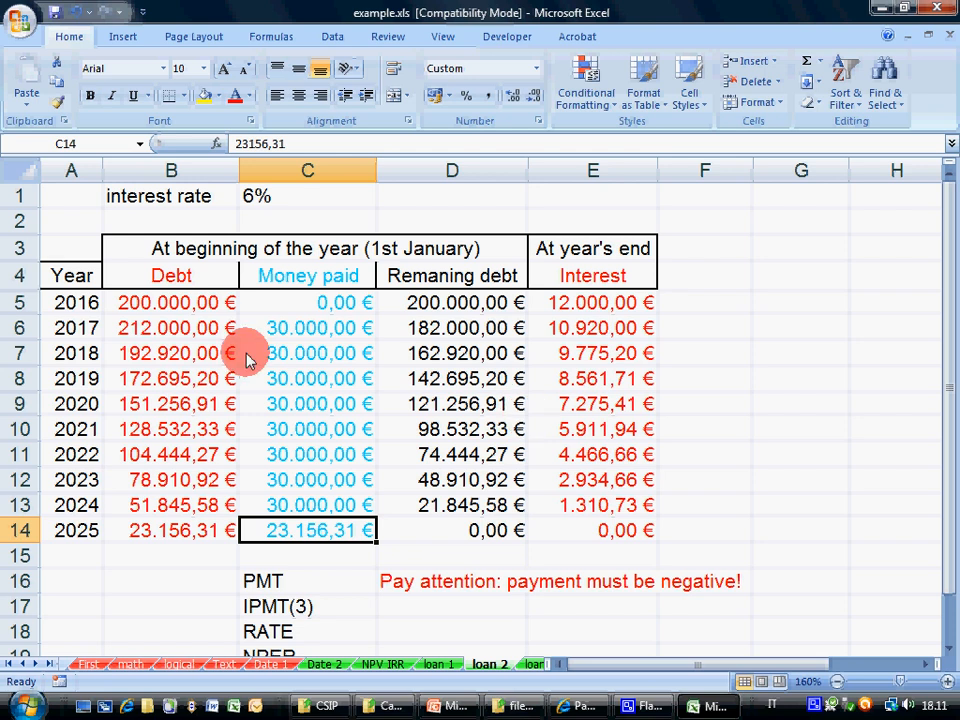
pyautogui.moveTo(200, 302); pyautogui.dragTo(210, 517)
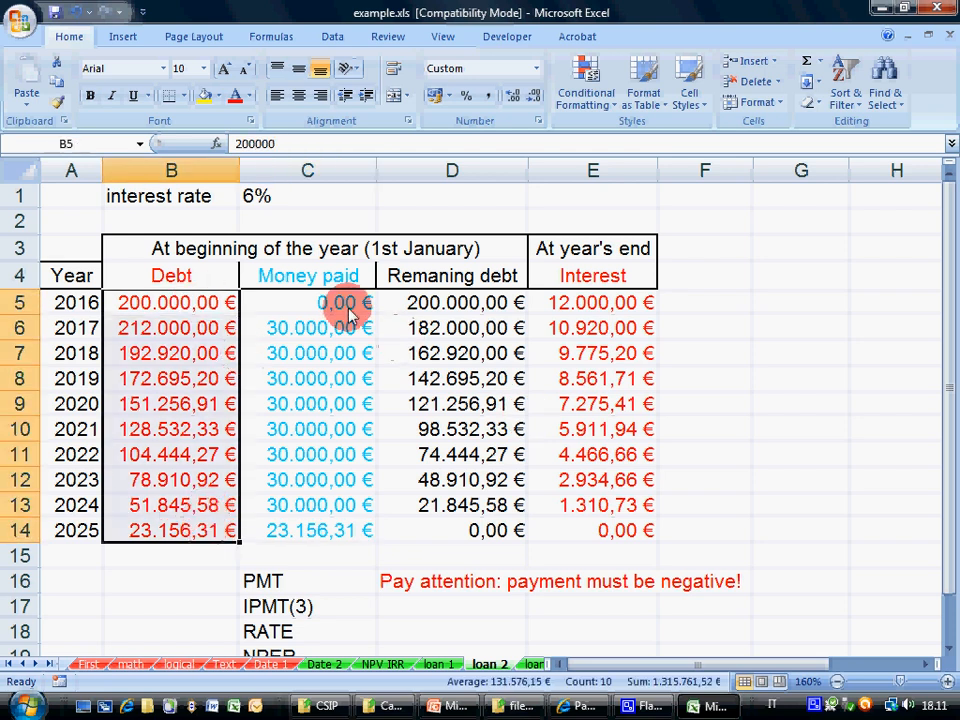
# Step: Examine the payment, remaining debt and interest columns from 2016 to 2025, comparing the regular yearly payments with the final 2025 payment
pyautogui.moveTo(343, 302); pyautogui.dragTo(352, 537)
pyautogui.moveTo(450, 302); pyautogui.dragTo(474, 536)
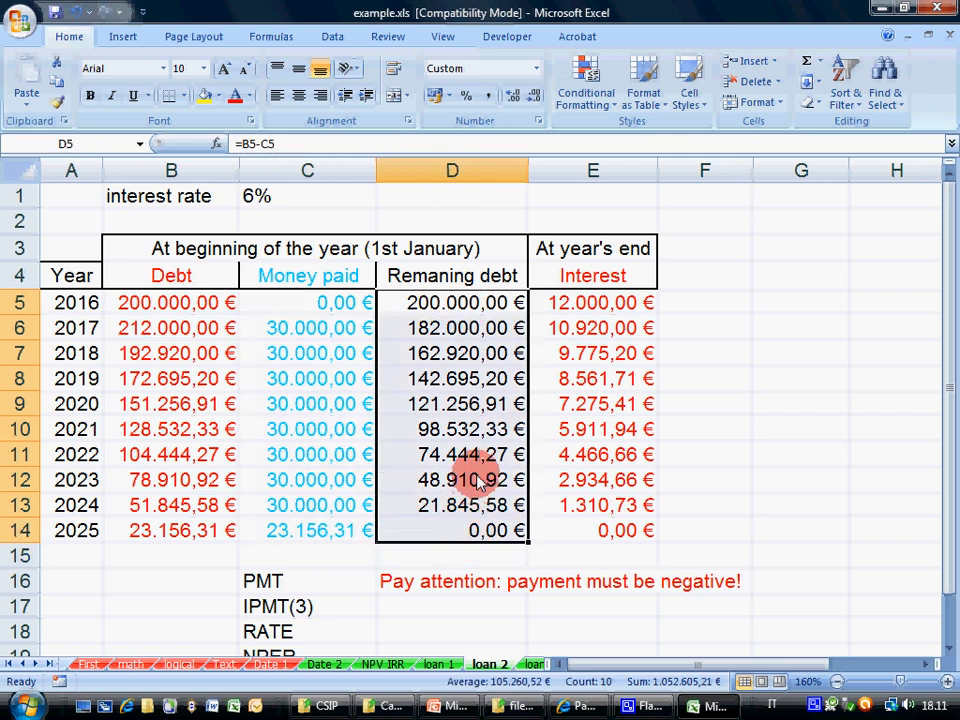
pyautogui.moveTo(565, 304); pyautogui.dragTo(598, 532)
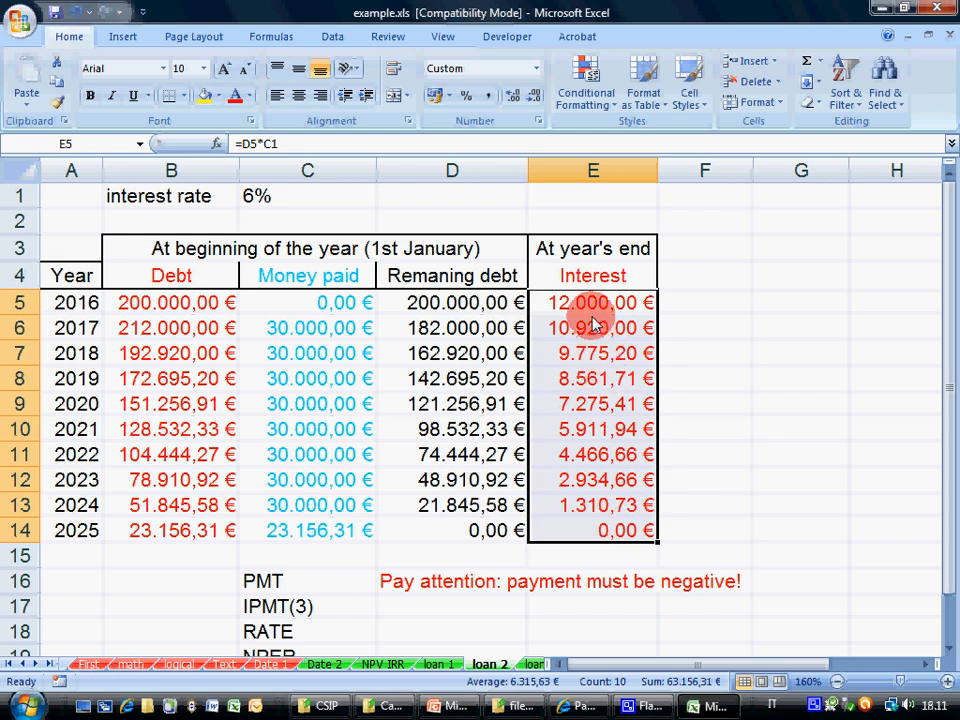
pyautogui.moveTo(594, 302); pyautogui.dragTo(622, 408)
pyautogui.moveTo(463, 311); pyautogui.dragTo(473, 408)
pyautogui.moveTo(619, 450); pyautogui.dragTo(632, 525)
pyautogui.moveTo(609, 482); pyautogui.dragTo(621, 525)
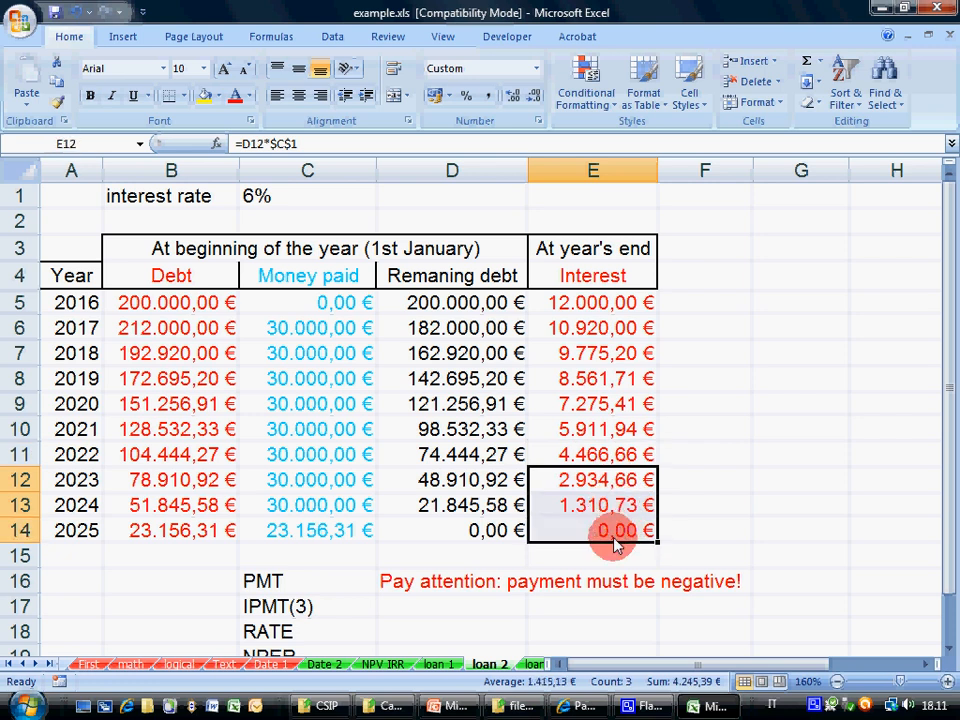
pyautogui.click(317, 336)
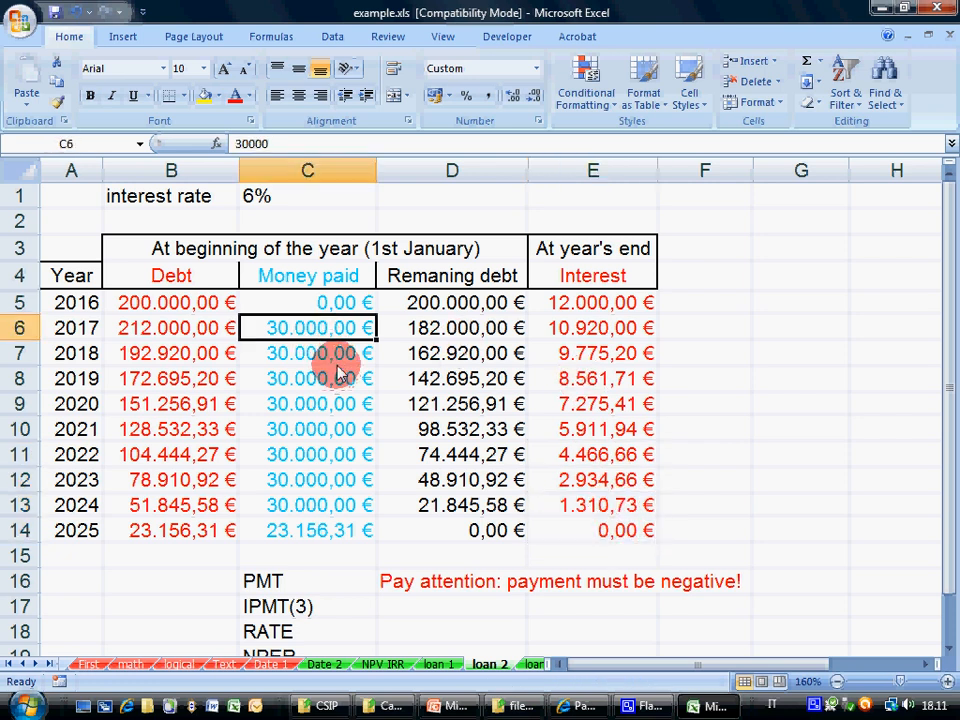
pyautogui.click(340, 484)
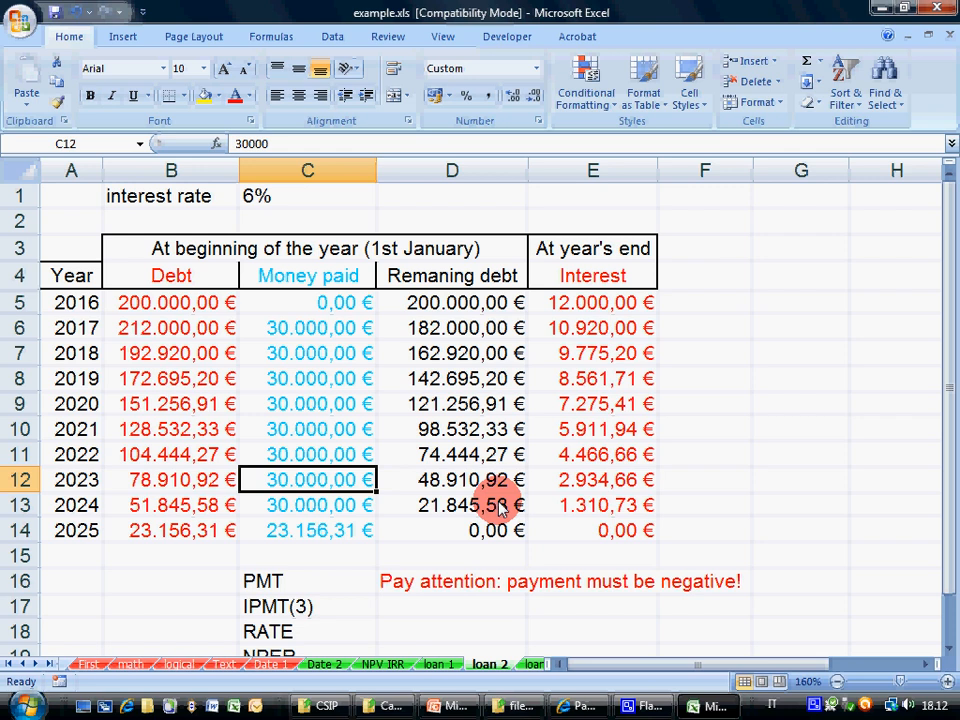
pyautogui.click(334, 534)
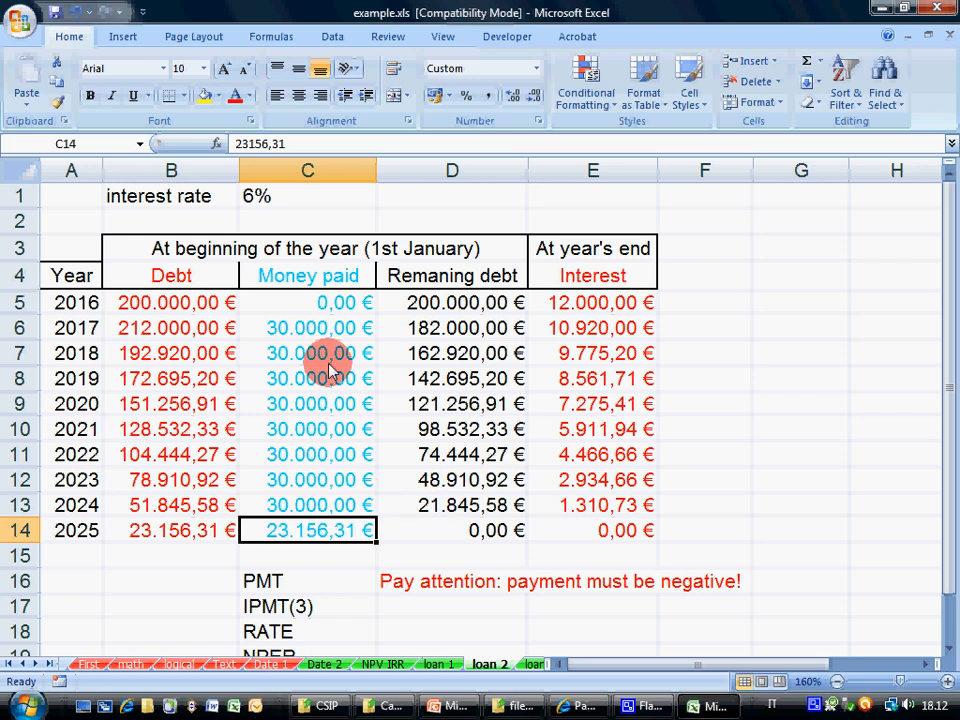
pyautogui.moveTo(317, 328); pyautogui.dragTo(315, 500)
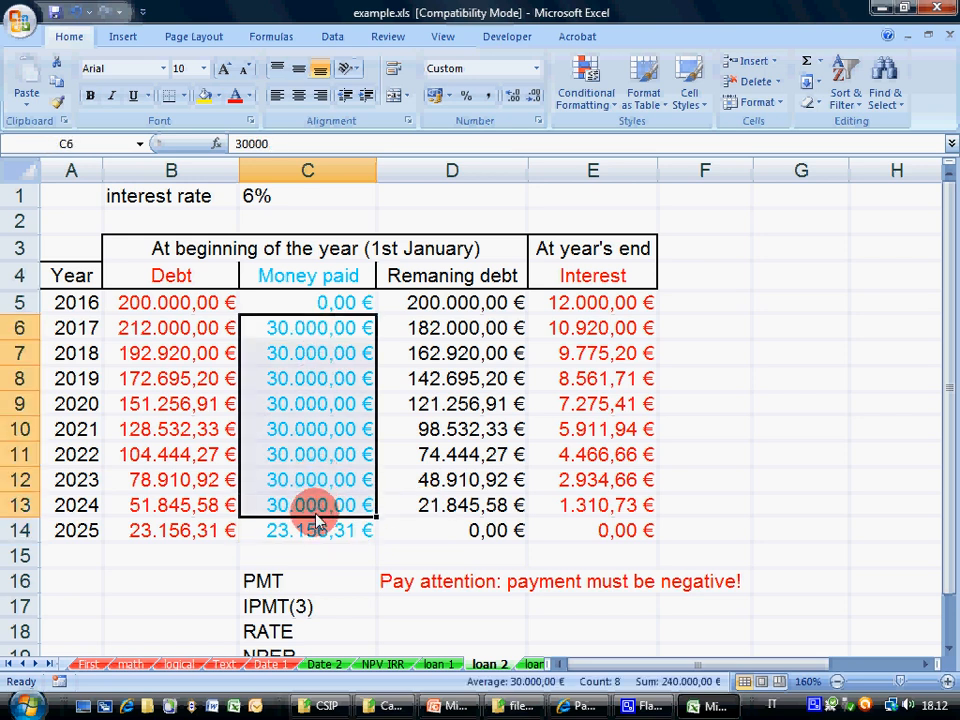
pyautogui.click(319, 530)
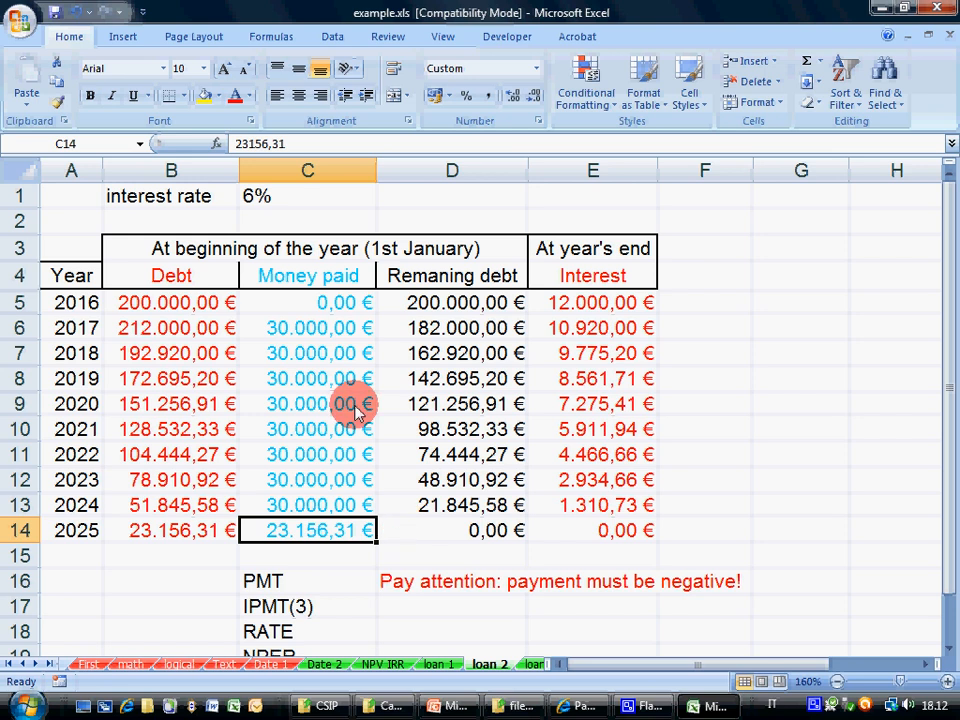
# Step: Set the 2017 payment in C6 to 29000 and fill it down through 2025
pyautogui.click(318, 328)
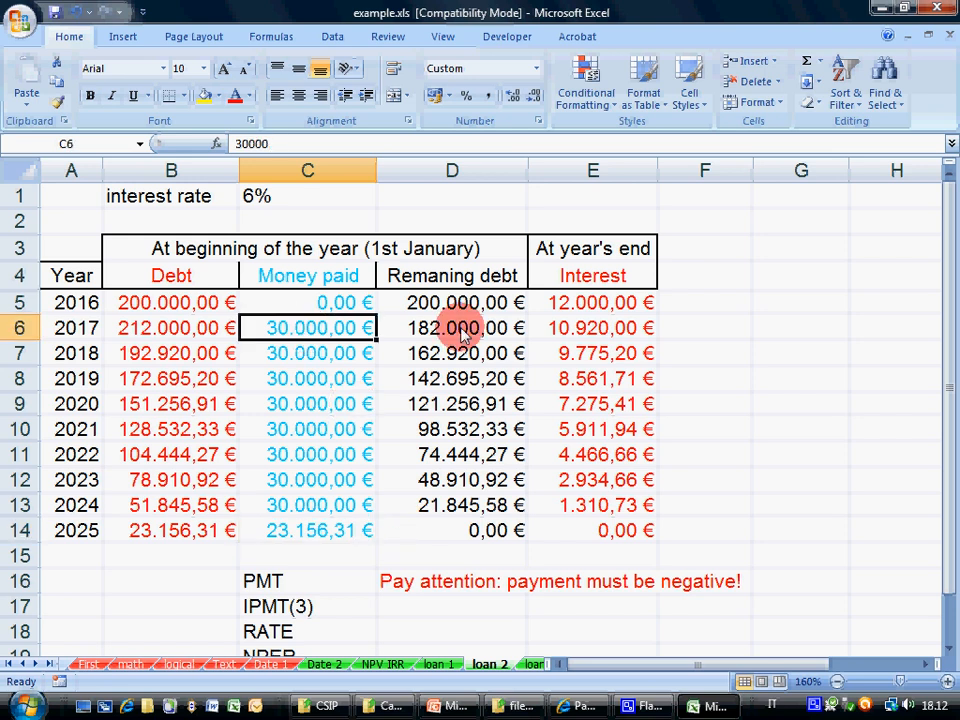
pyautogui.write('29000')
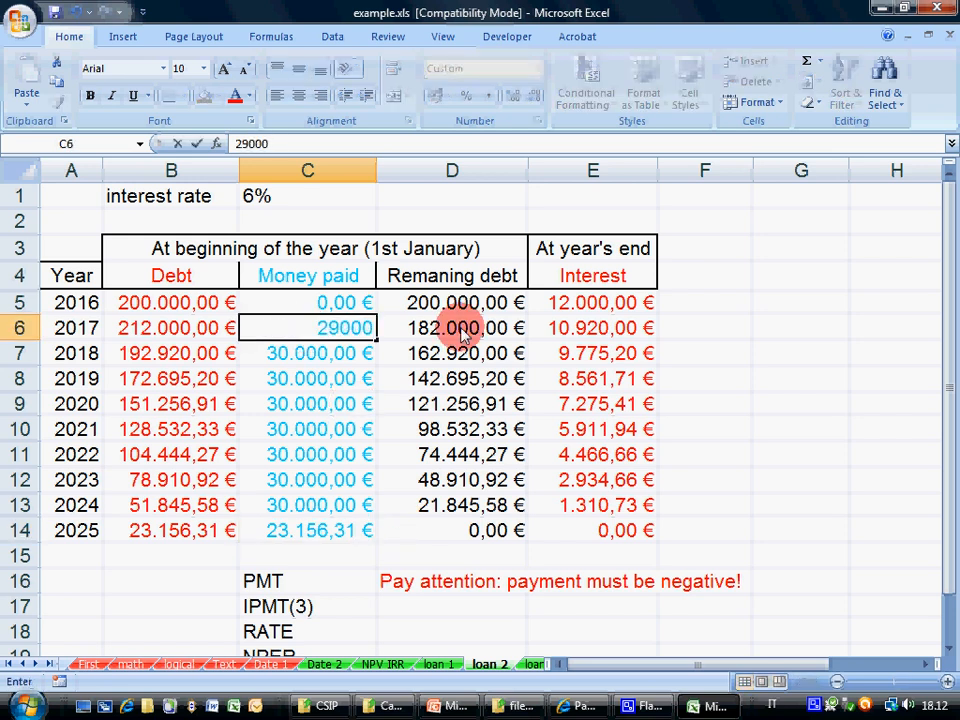
pyautogui.press('Return')
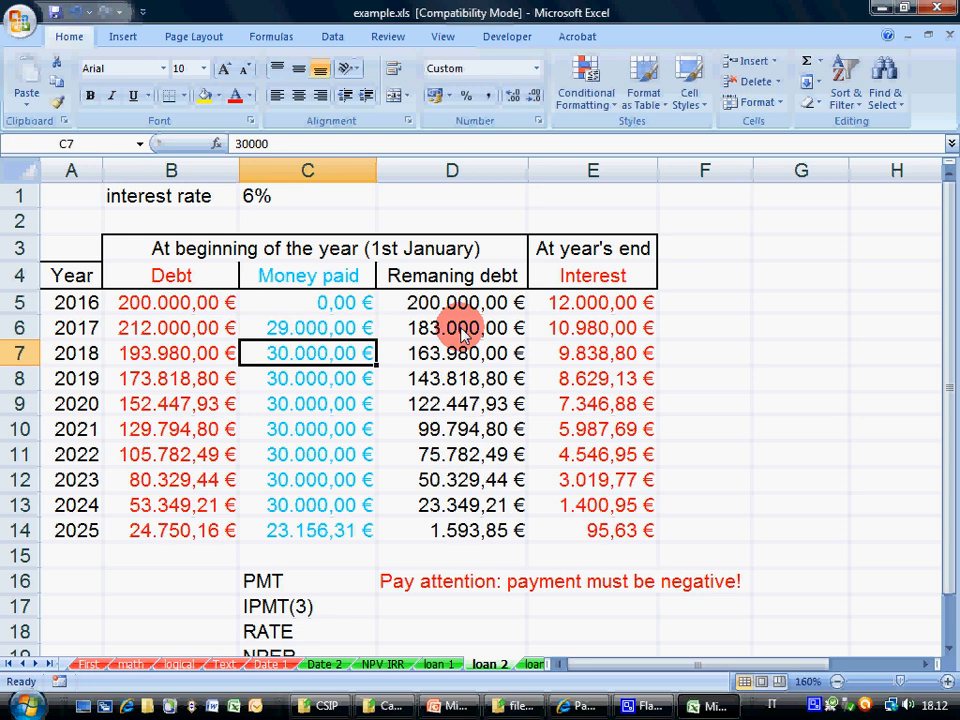
pyautogui.click(330, 330)
pyautogui.moveTo(376, 340)
pyautogui.mouseDown()
pyautogui.moveTo(400, 482)
pyautogui.moveTo(385, 545)
pyautogui.mouseUp()
# Step: Try a yearly payment of 29500 in C6 and copy it down to C14
pyautogui.click(328, 333)
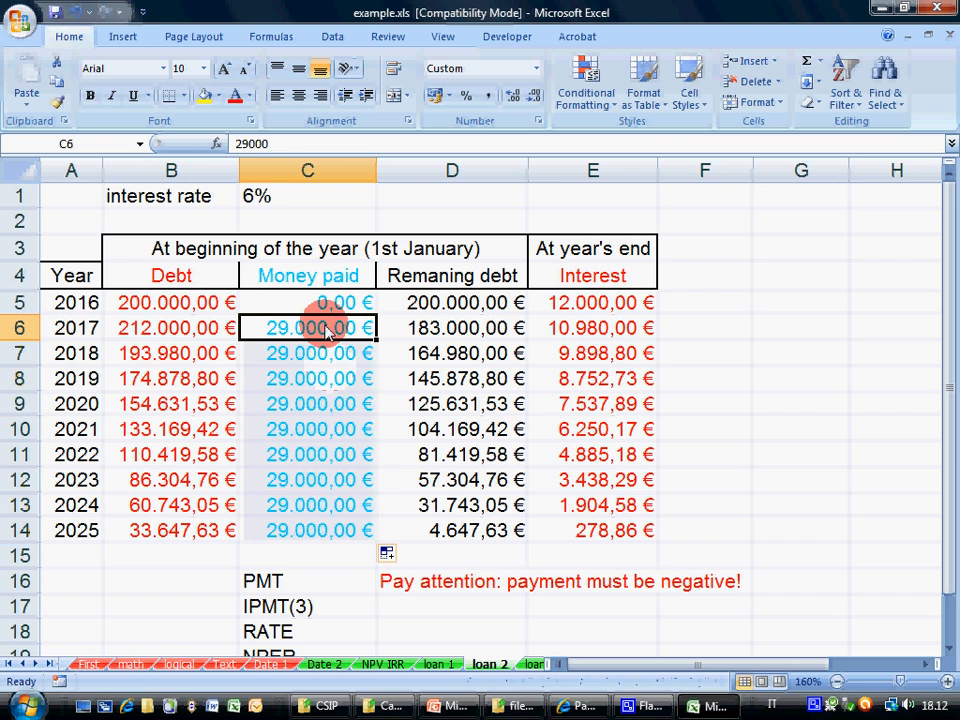
pyautogui.write('2')
pyautogui.write('9.500')
pyautogui.press('Return')
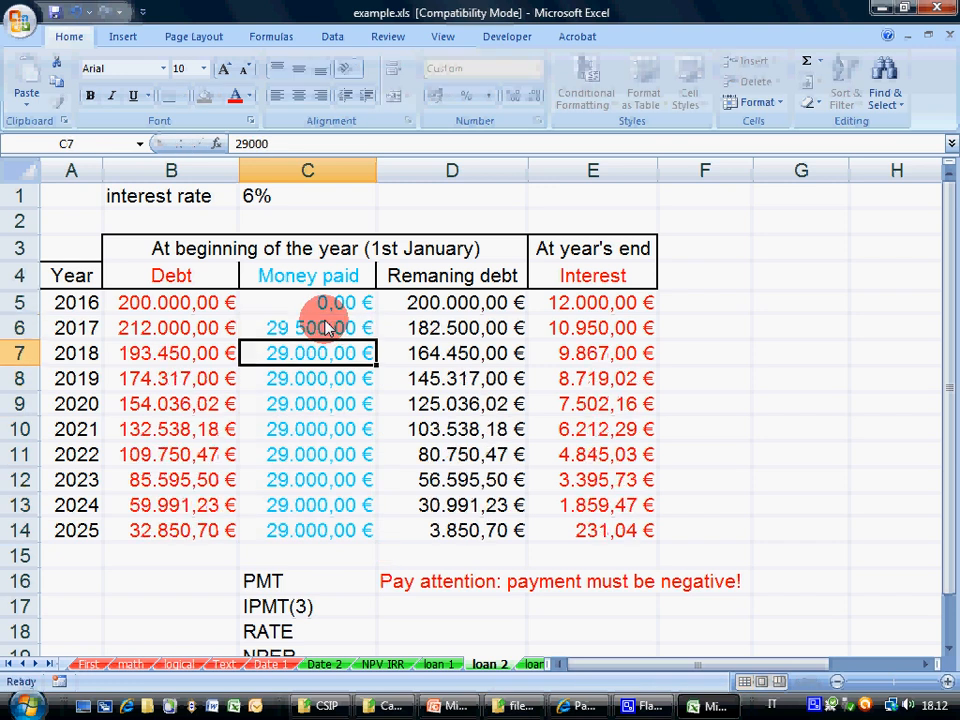
pyautogui.click(348, 335)
pyautogui.moveTo(376, 341); pyautogui.dragTo(378, 543)
# Step: Change the 2017 payment in C6 to 29400 and fill it down through 2025
pyautogui.click(317, 327)
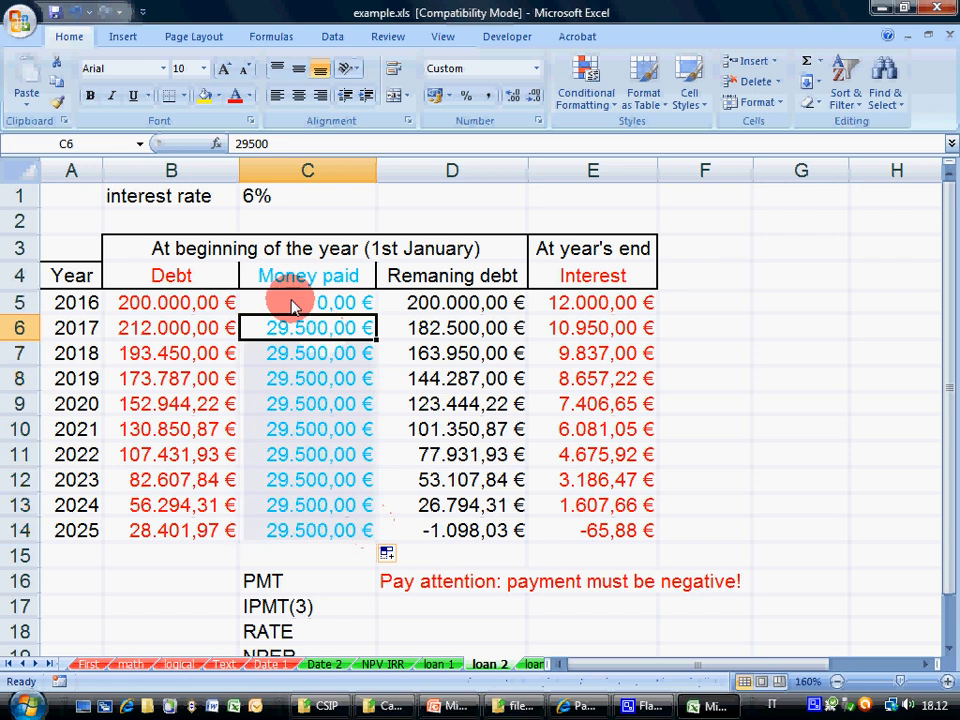
pyautogui.click(272, 144)
pyautogui.press('BackSpace')
pyautogui.write('4')
pyautogui.press('Return')
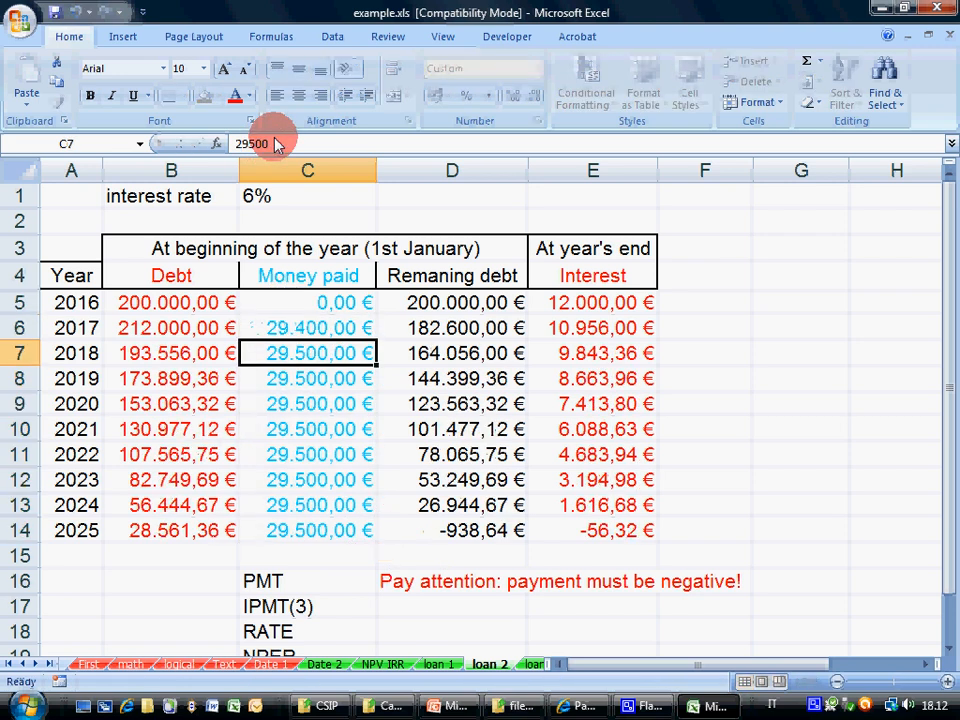
pyautogui.click(355, 327)
pyautogui.moveTo(375, 340); pyautogui.dragTo(368, 546)
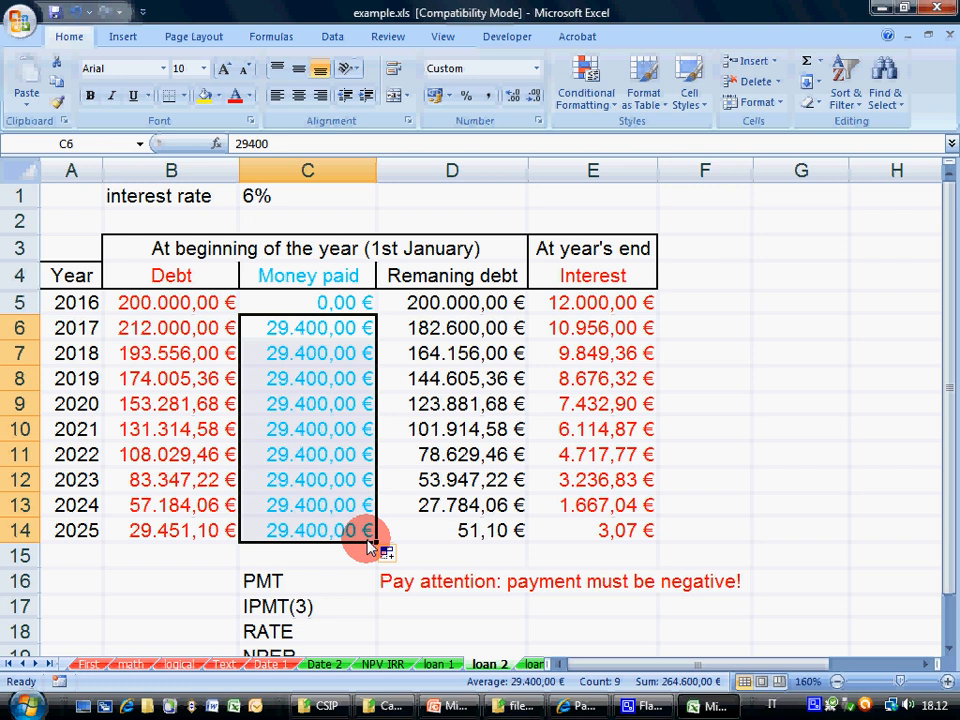
# Step: Try a payment of 29450 in C6, copy it down to C14 and review the payments from 2017 to 2025
pyautogui.click(305, 330)
pyautogui.click(262, 147)
pyautogui.press('BackSpace')
pyautogui.write('5')
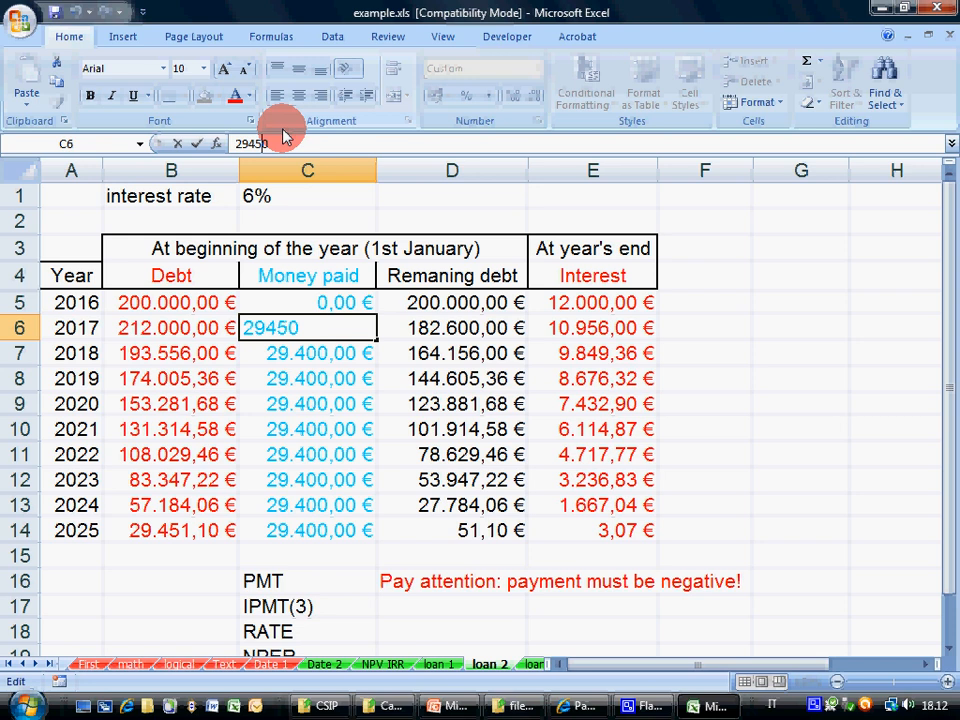
pyautogui.press('Return')
pyautogui.click(352, 328)
pyautogui.moveTo(376, 341); pyautogui.dragTo(334, 535)
pyautogui.click(333, 540)
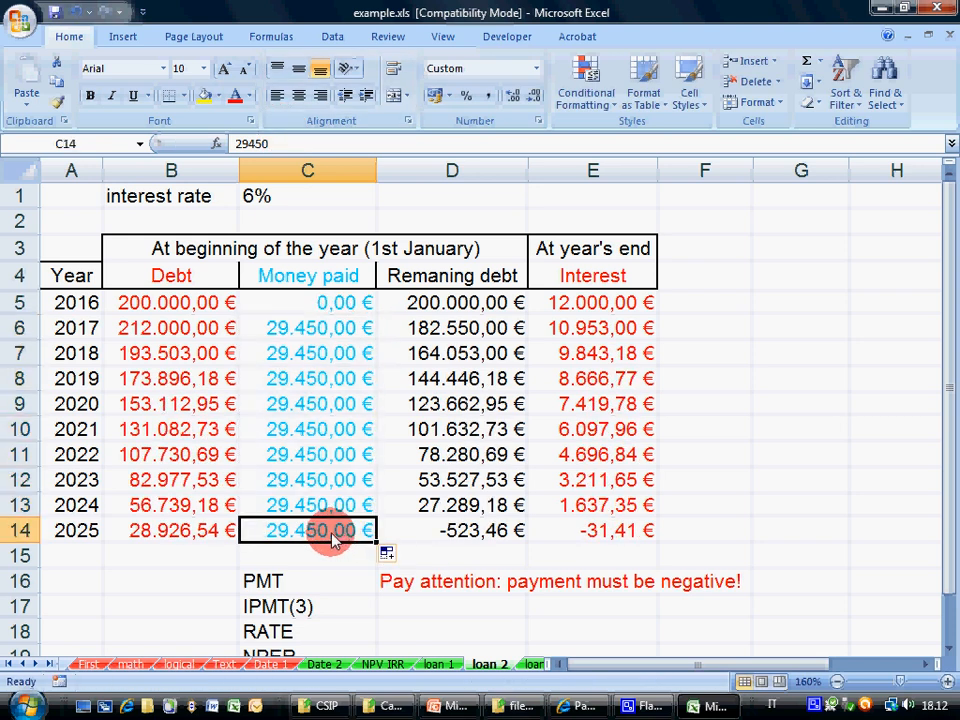
pyautogui.press('Up')
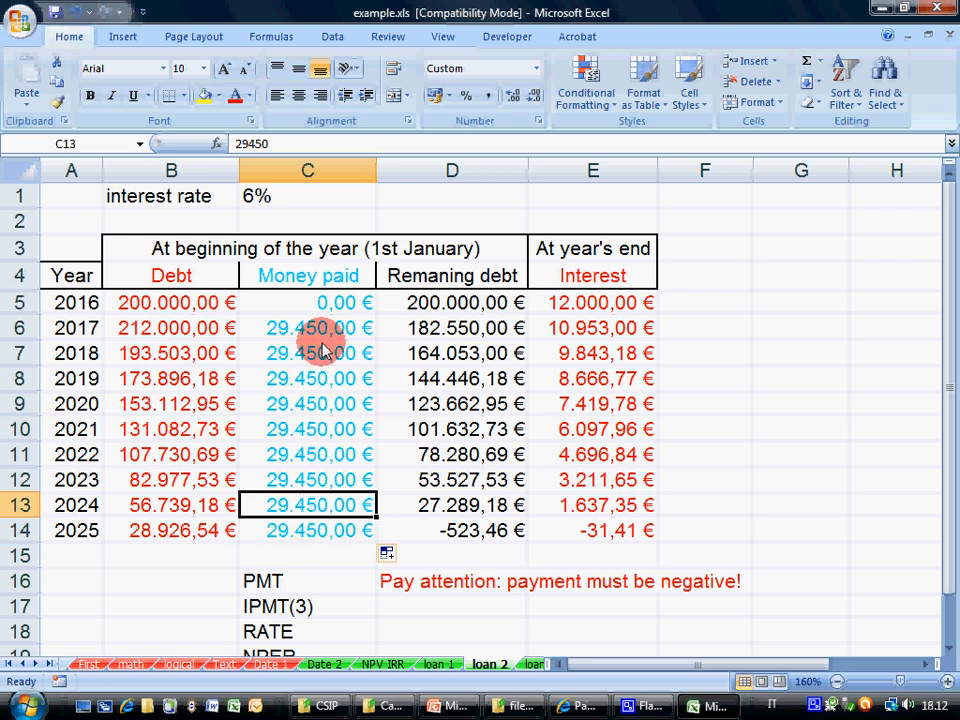
pyautogui.moveTo(320, 328); pyautogui.dragTo(336, 525)
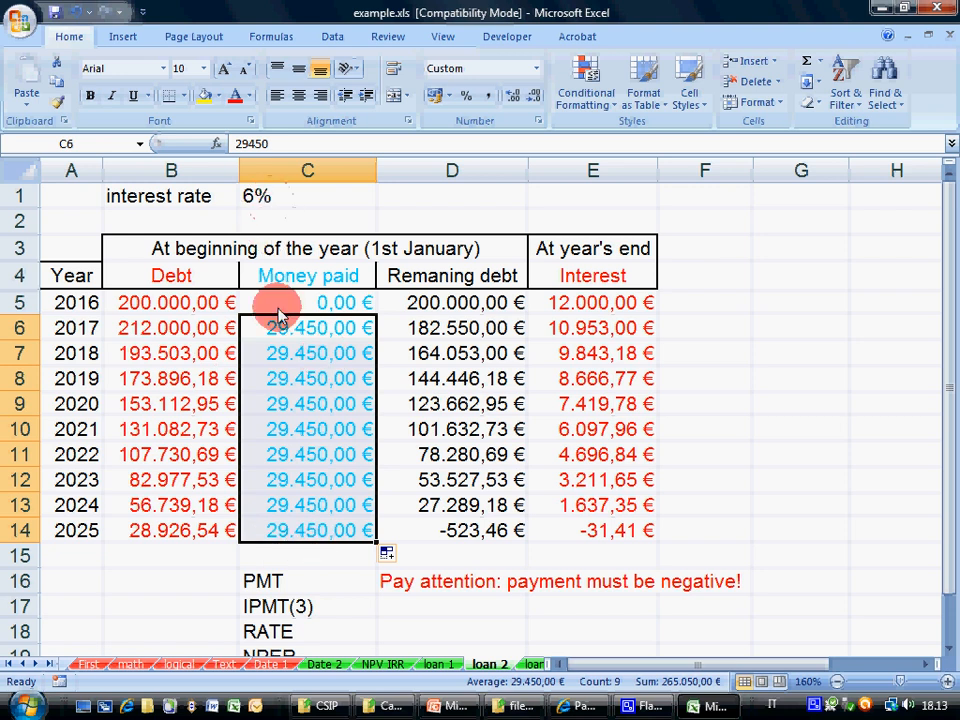
pyautogui.moveTo(274, 326); pyautogui.dragTo(313, 538)
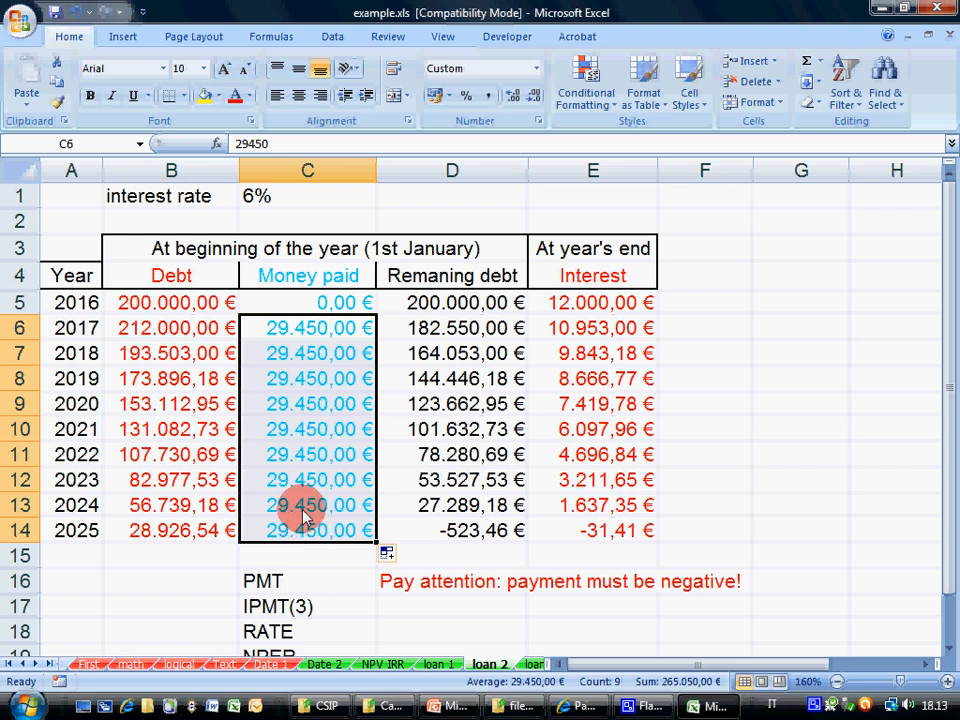
# Step: Calculate the constant yearly payment in B16, beside the PMT label, with the formula =PMT(C1;9;B5)
pyautogui.click(322, 586)
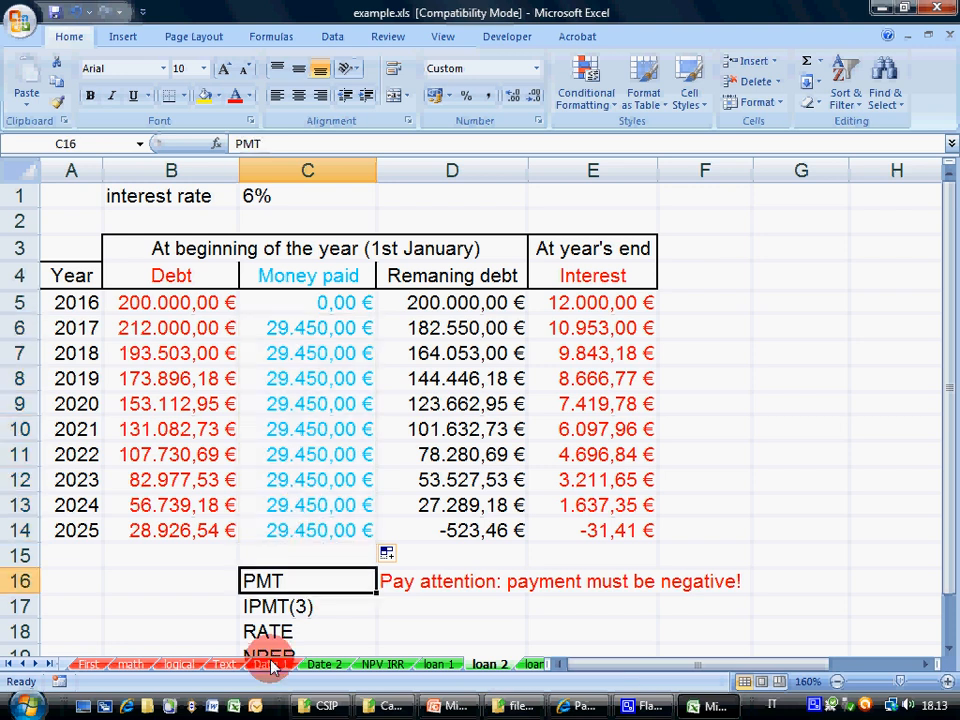
pyautogui.click(236, 584)
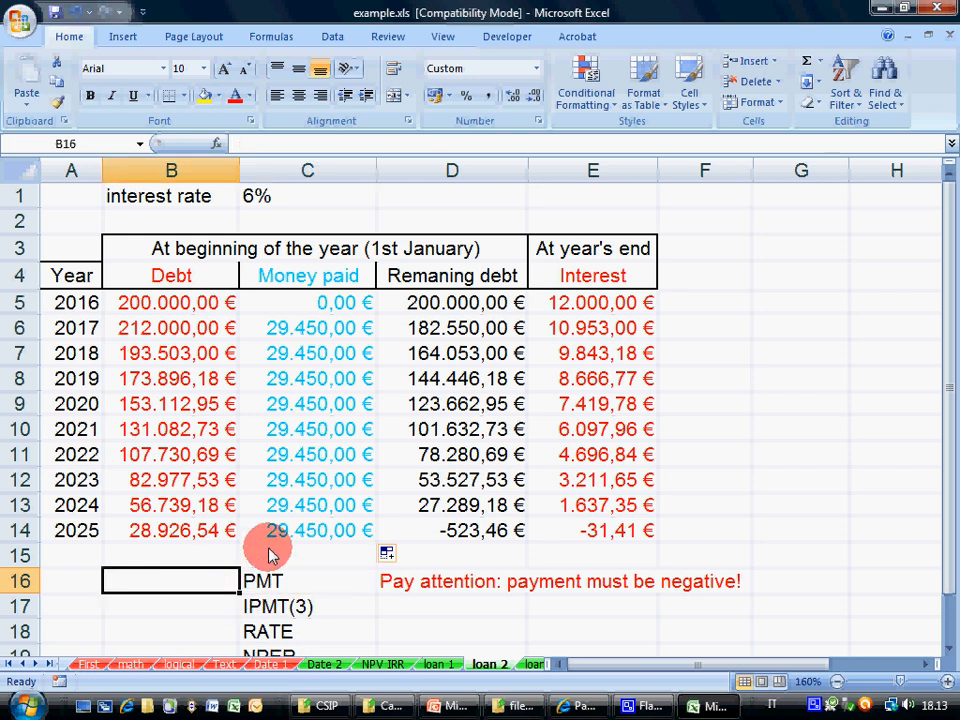
pyautogui.write('=PMT(')
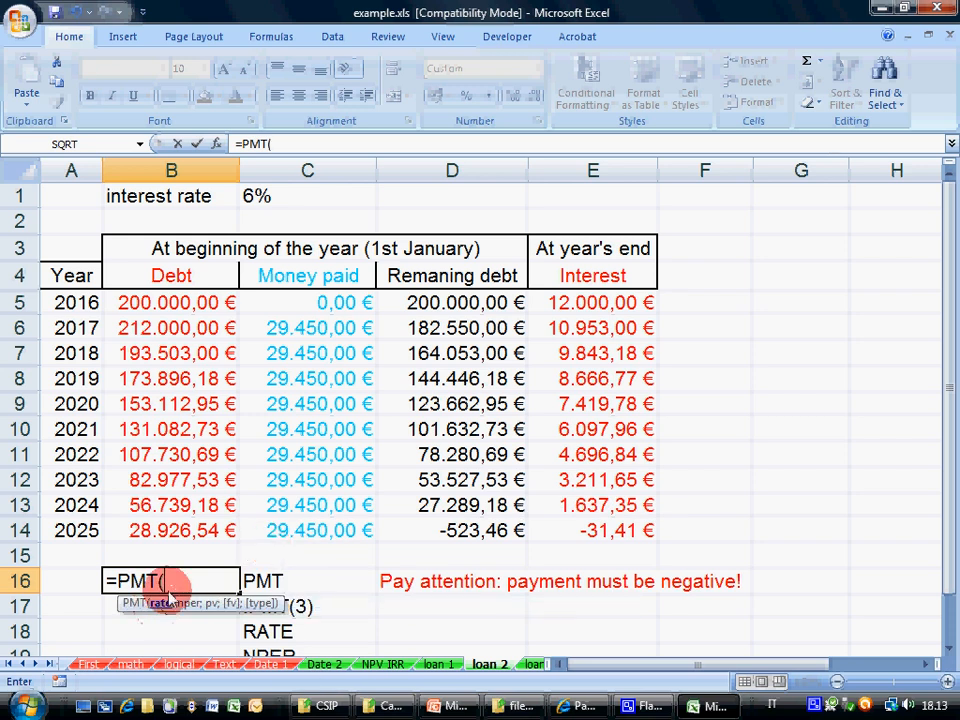
pyautogui.click(262, 204)
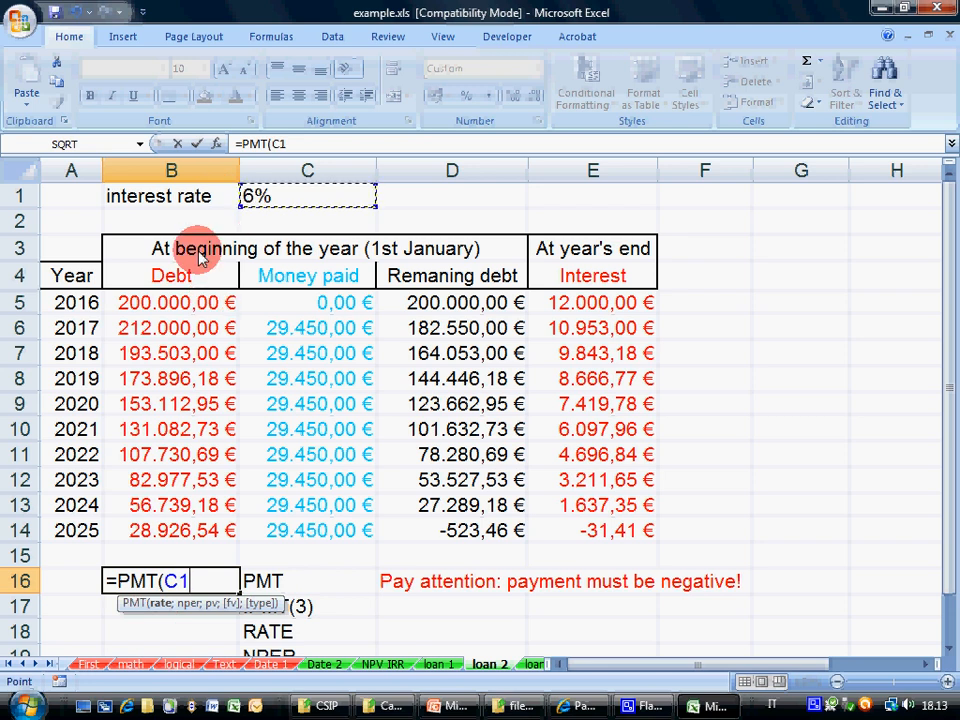
pyautogui.write(';')
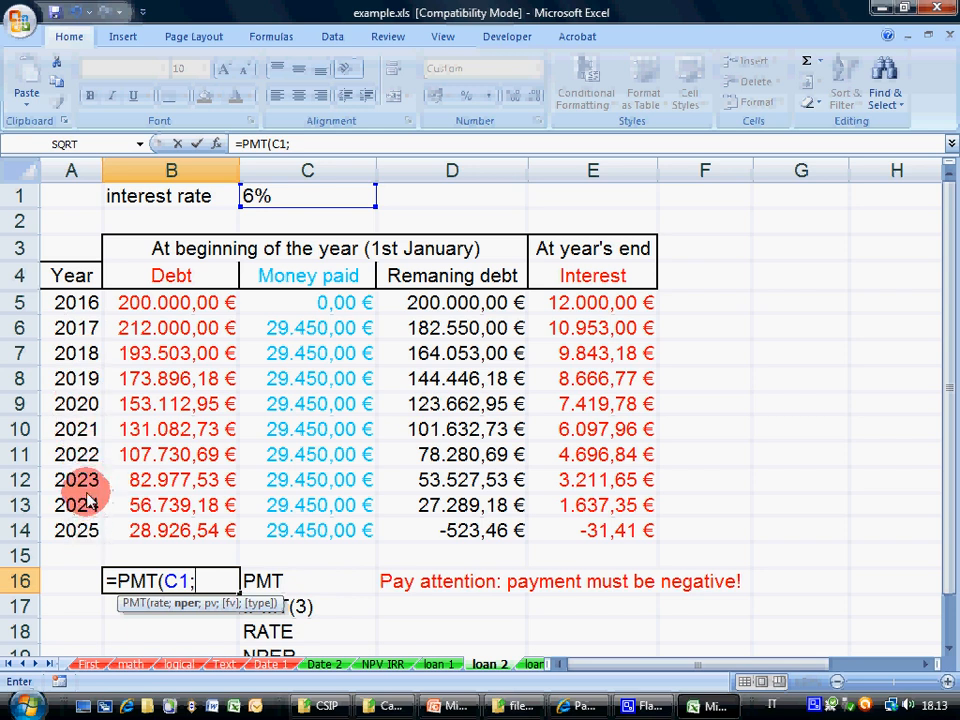
pyautogui.write('9;')
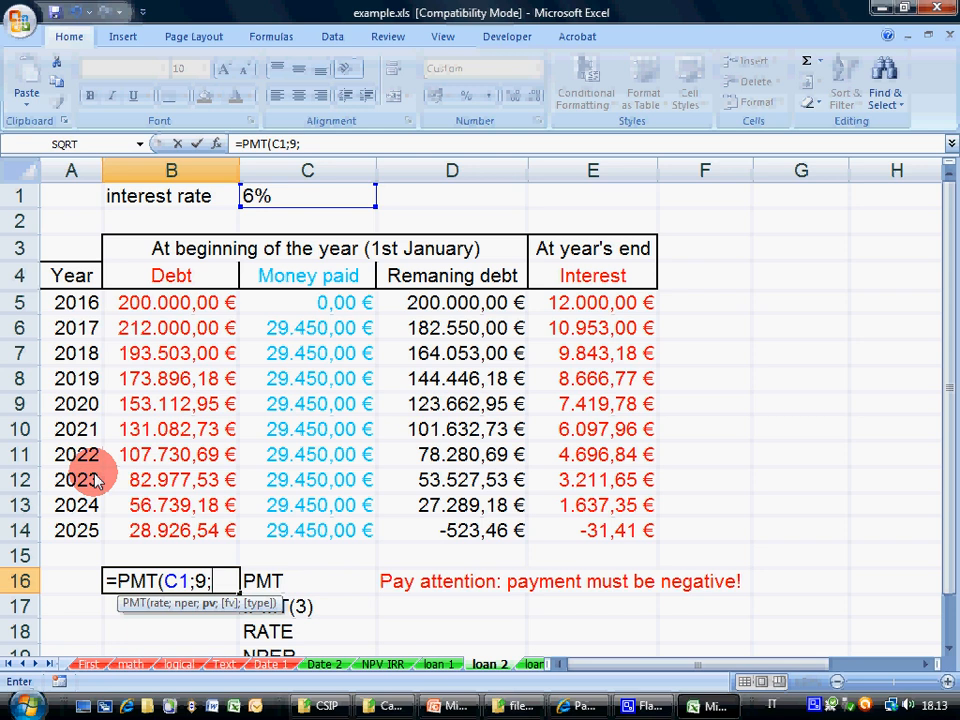
pyautogui.click(129, 306)
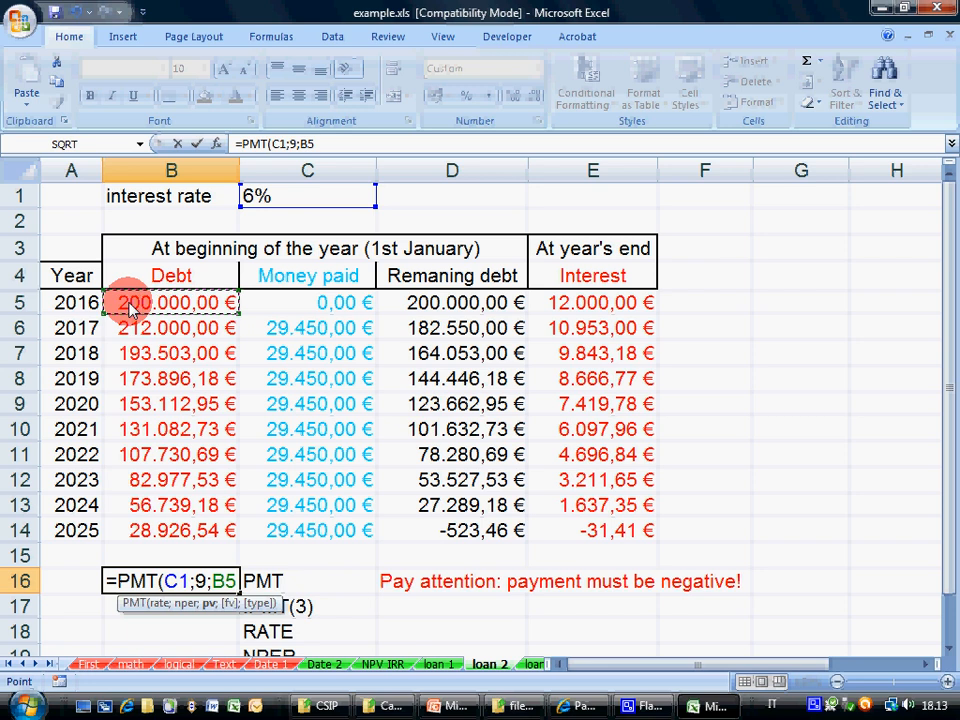
pyautogui.write(')')
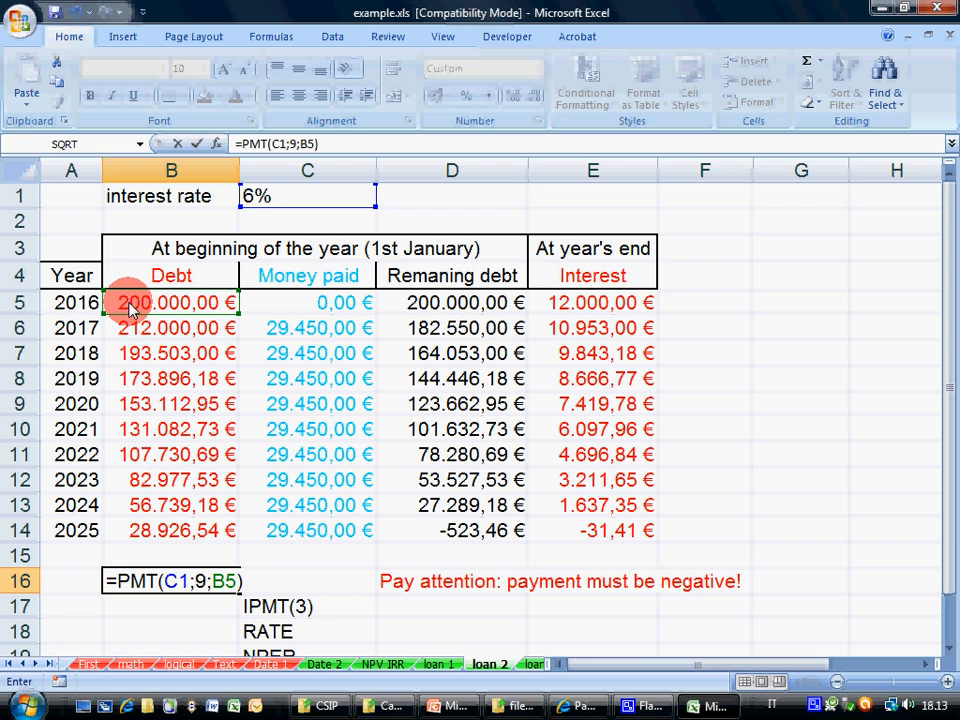
pyautogui.press('Return')
pyautogui.press('Up')
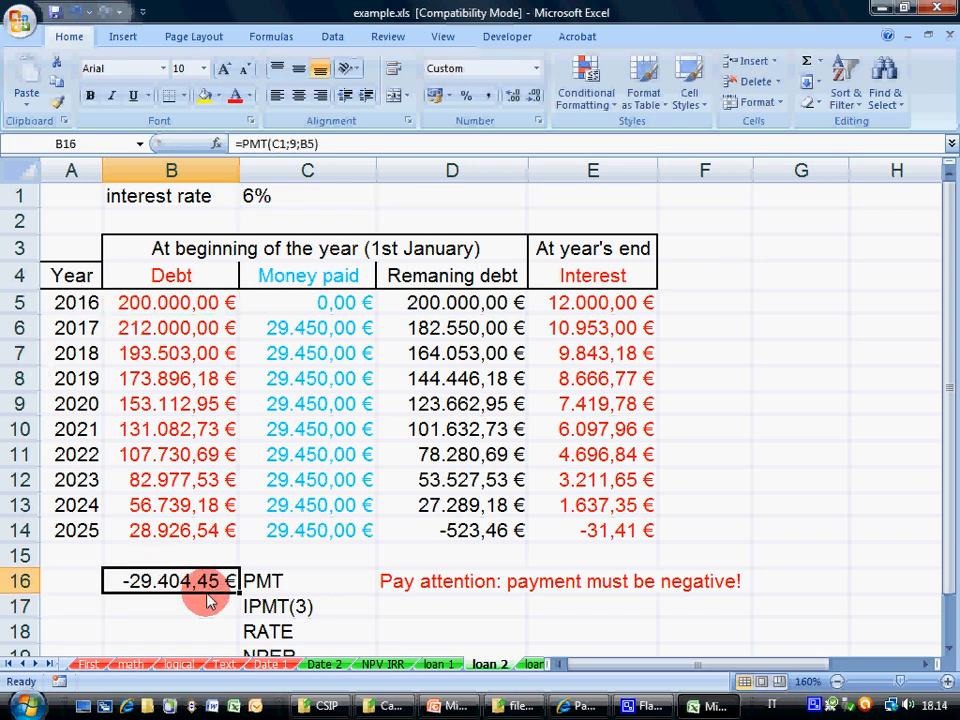
# Step: Set the 2017 payment in C6 to 29404,45 and fill it down through 2025
pyautogui.click(306, 322)
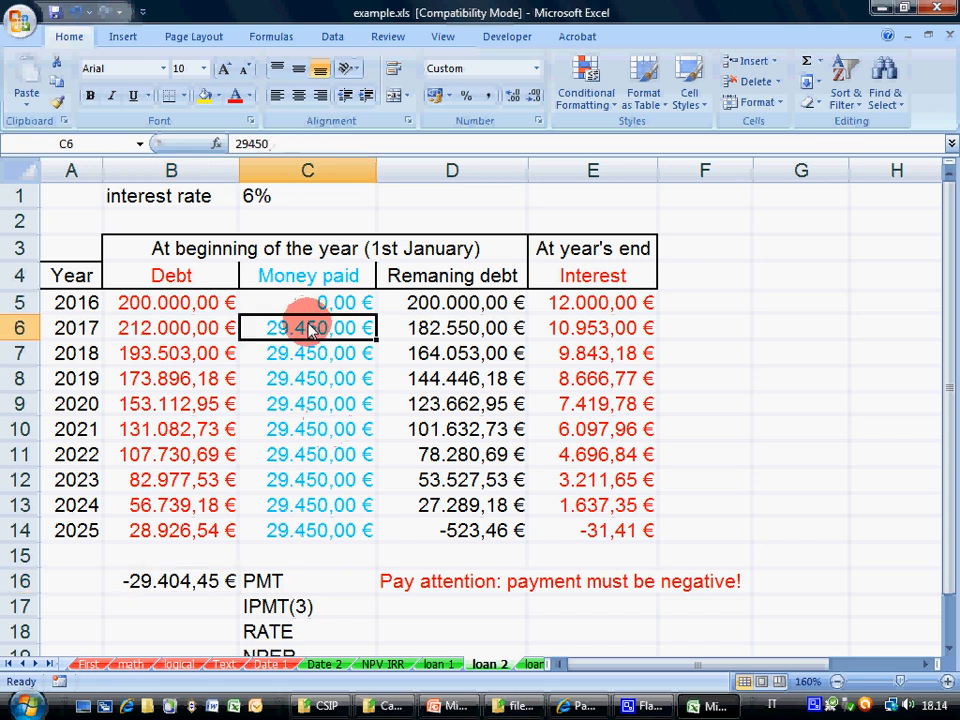
pyautogui.write('29404')
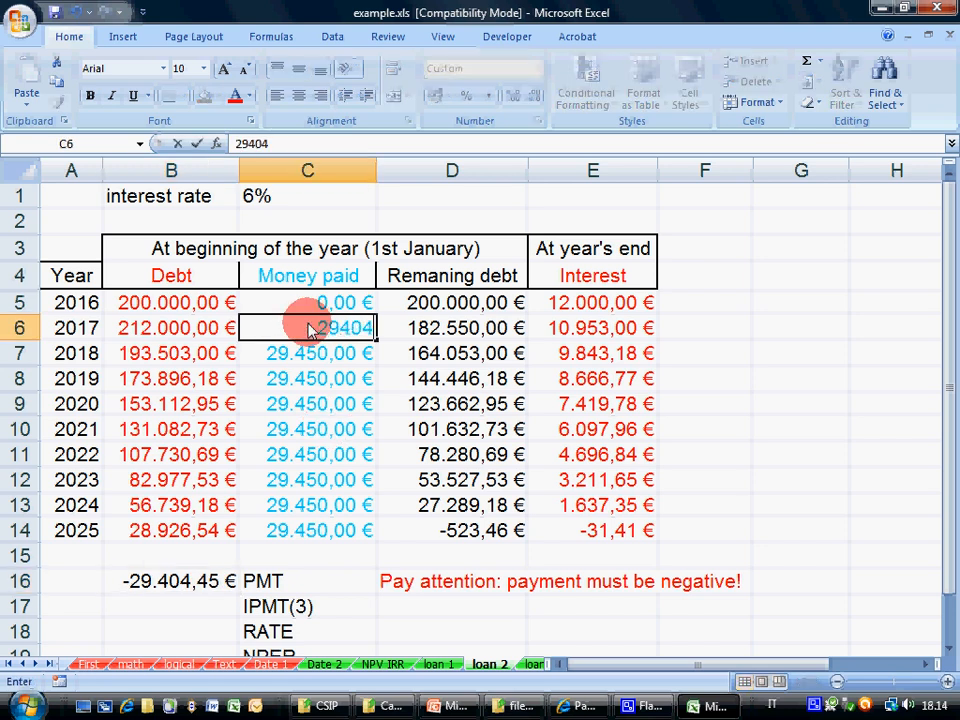
pyautogui.write(',45 €')
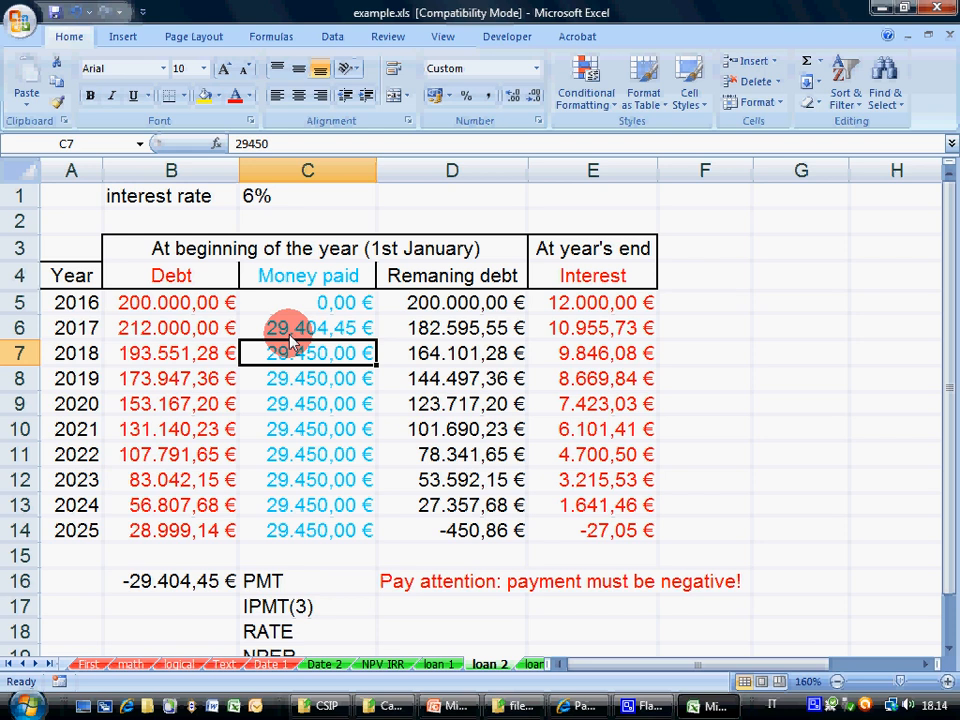
pyautogui.click(286, 330)
pyautogui.moveTo(377, 341); pyautogui.dragTo(370, 546)
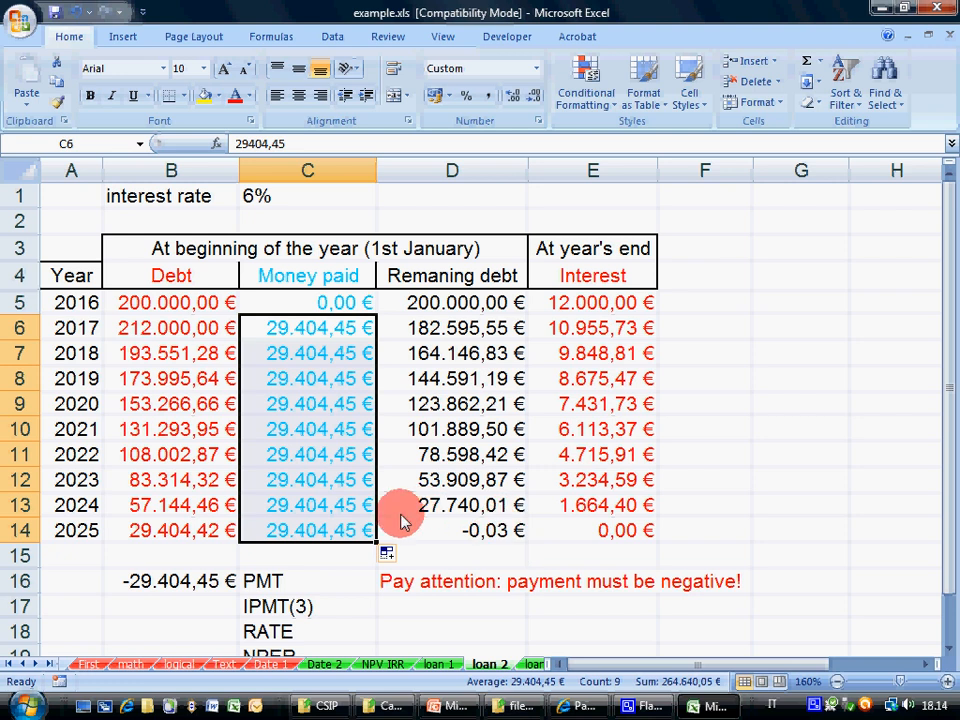
pyautogui.click(210, 584)
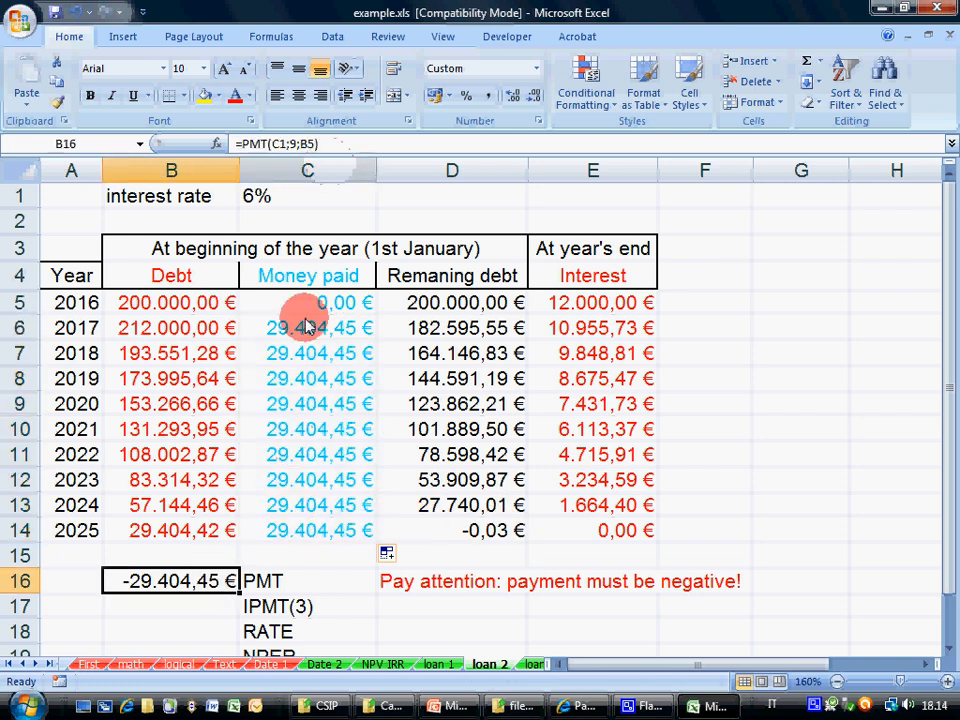
# Step: Review the constant payments from 2017 to 2025 and the rate, period and debt arguments of the PMT formula in B16
pyautogui.moveTo(313, 326); pyautogui.dragTo(315, 530)
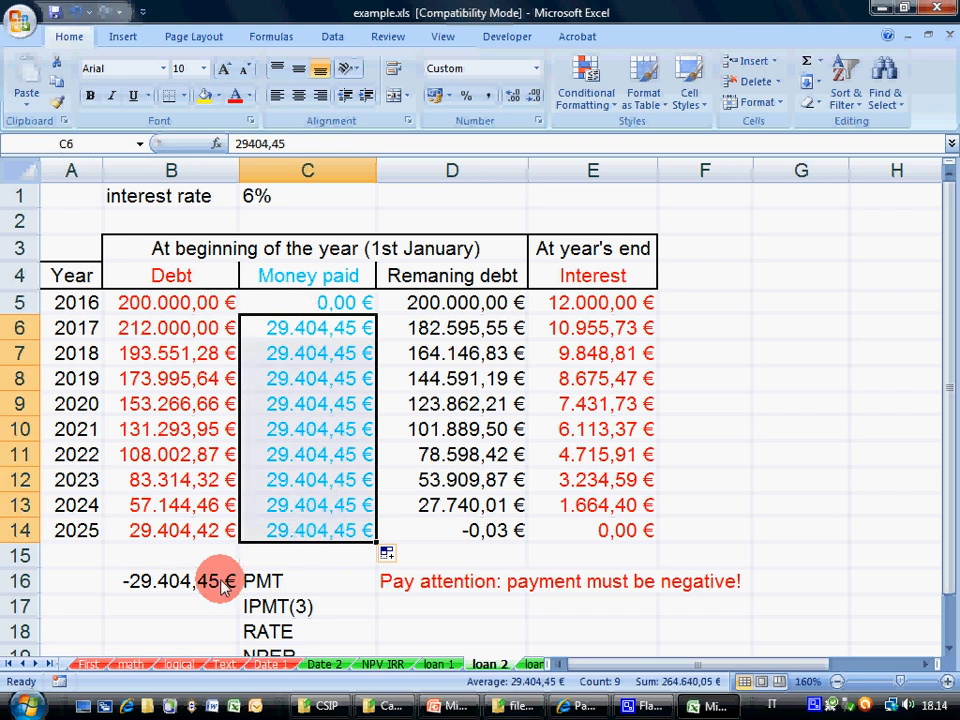
pyautogui.click(222, 584)
pyautogui.click(282, 143)
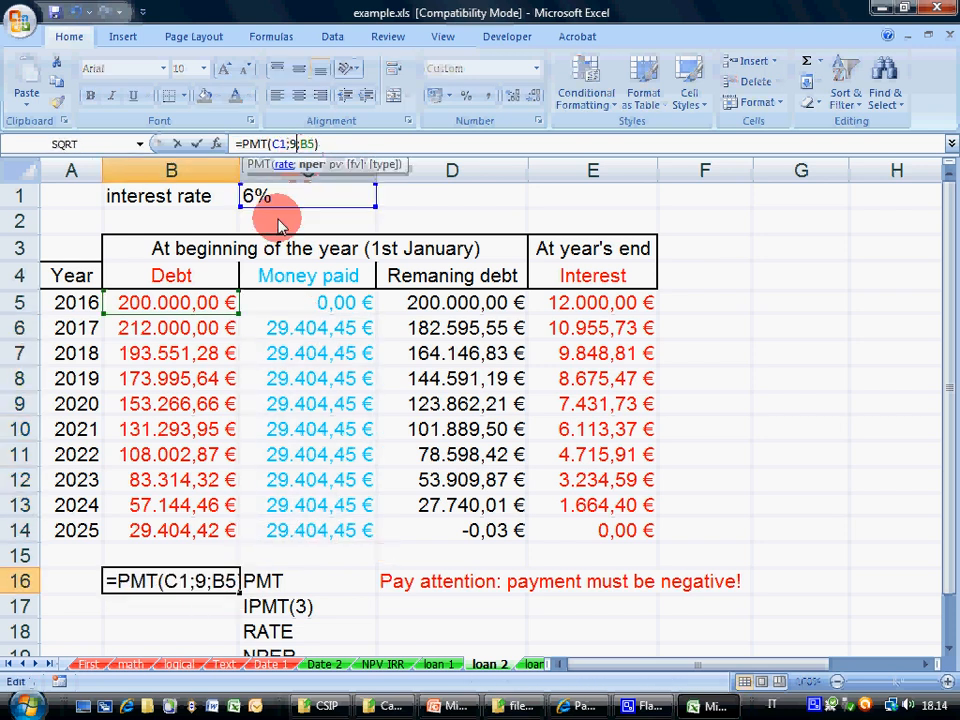
pyautogui.click(135, 583)
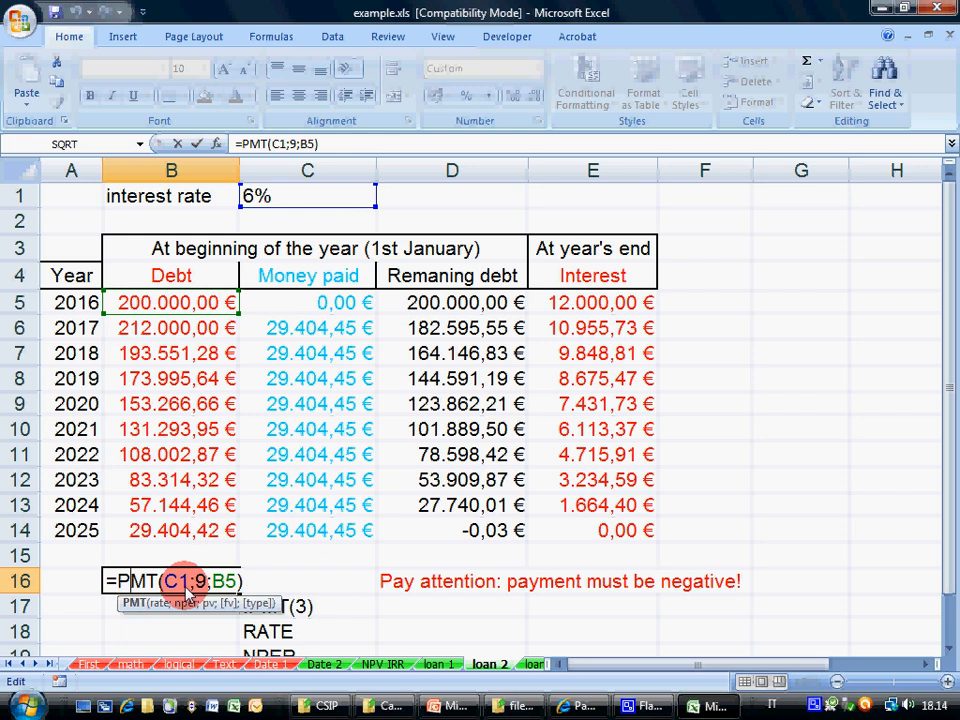
pyautogui.moveTo(184, 589); pyautogui.dragTo(254, 577)
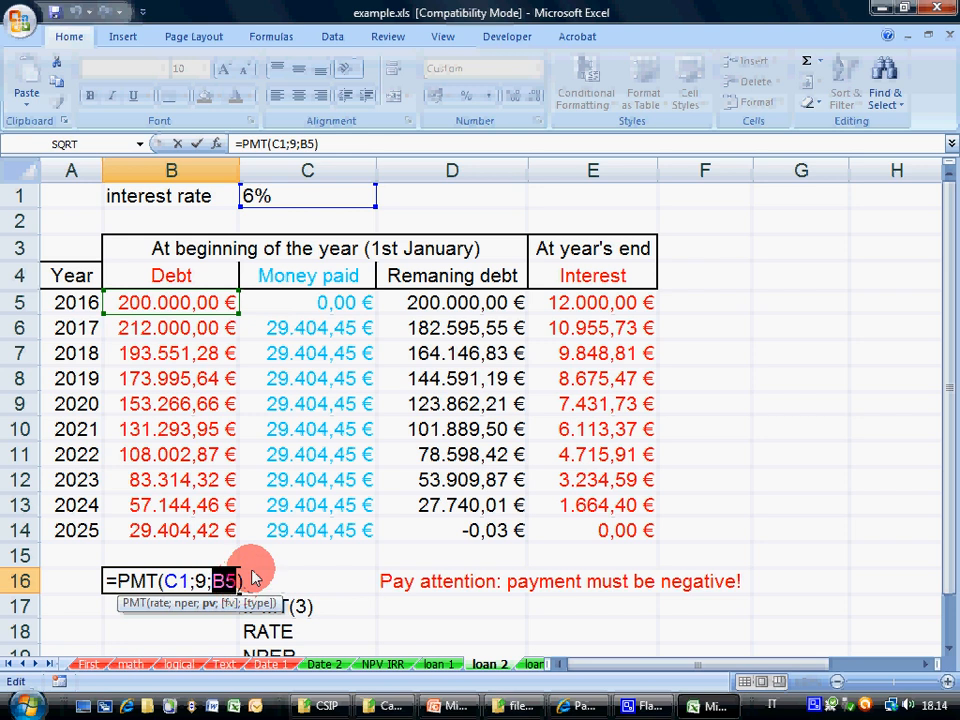
pyautogui.press('Return')
pyautogui.press('Up')
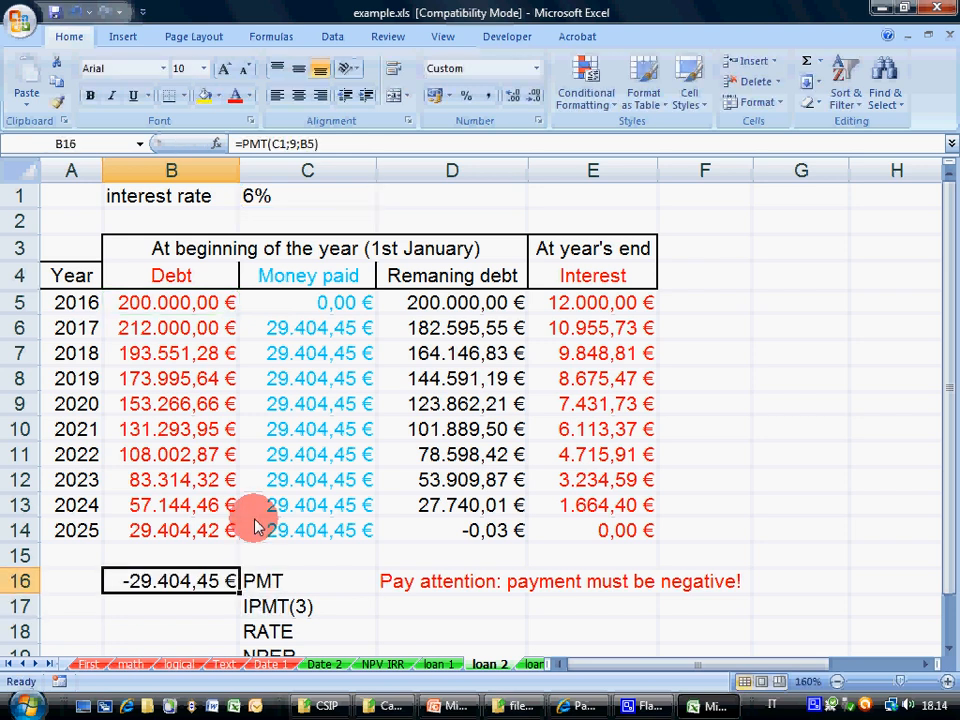
pyautogui.click(478, 591)
pyautogui.click(193, 588)
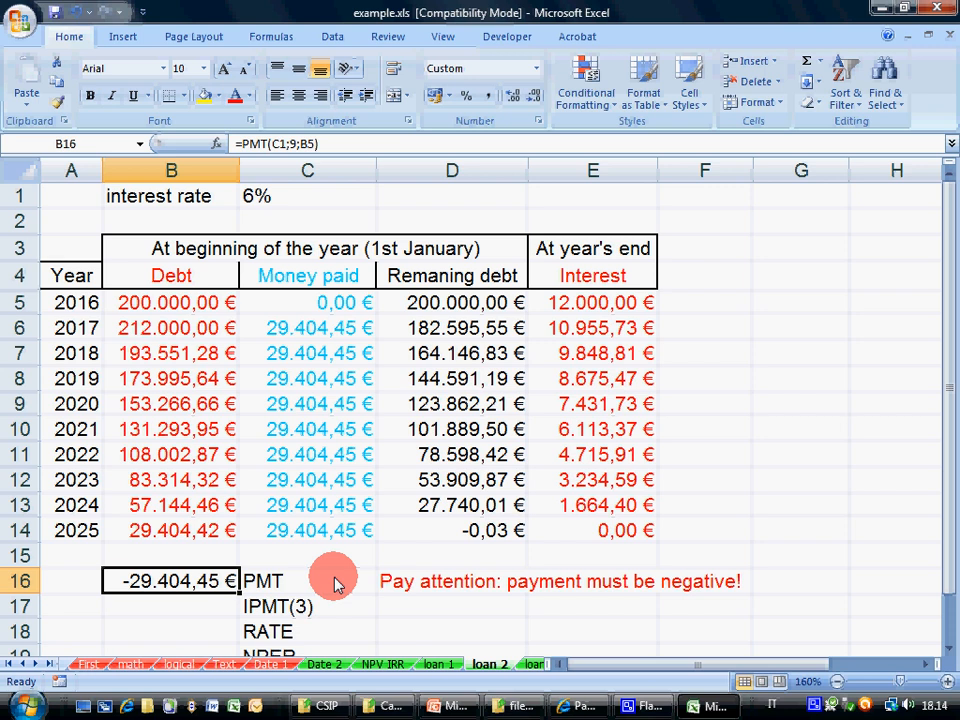
# Step: Calculate the third period's interest in B17, beside the IPMT(3) label, with the formula =IPMT(C1;3;9;B5)
pyautogui.click(221, 612)
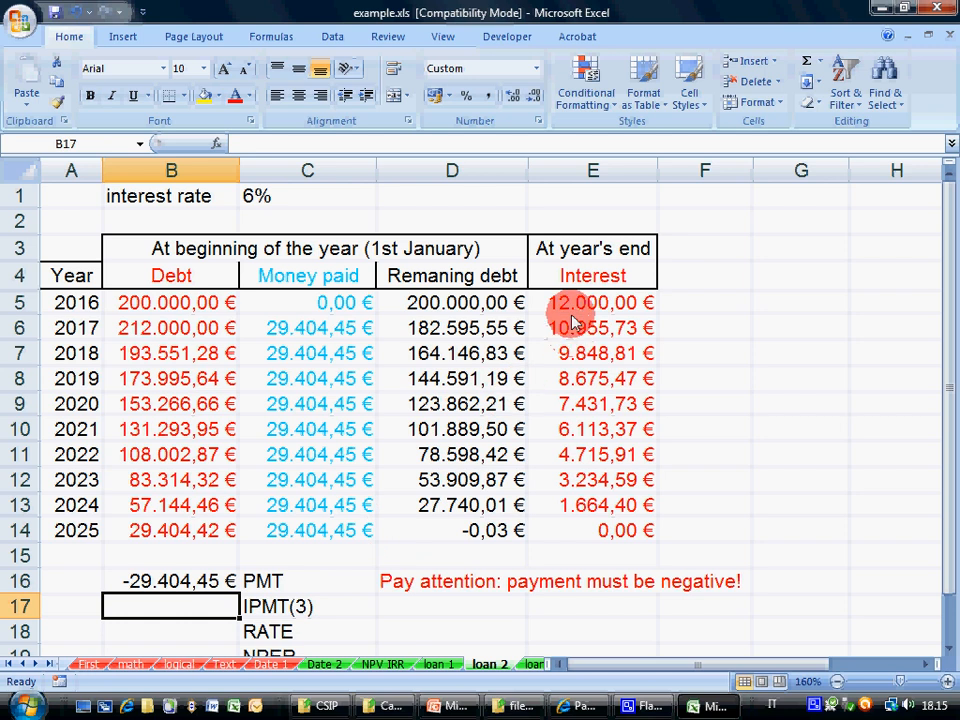
pyautogui.moveTo(553, 304); pyautogui.dragTo(585, 530)
pyautogui.moveTo(574, 306); pyautogui.dragTo(622, 541)
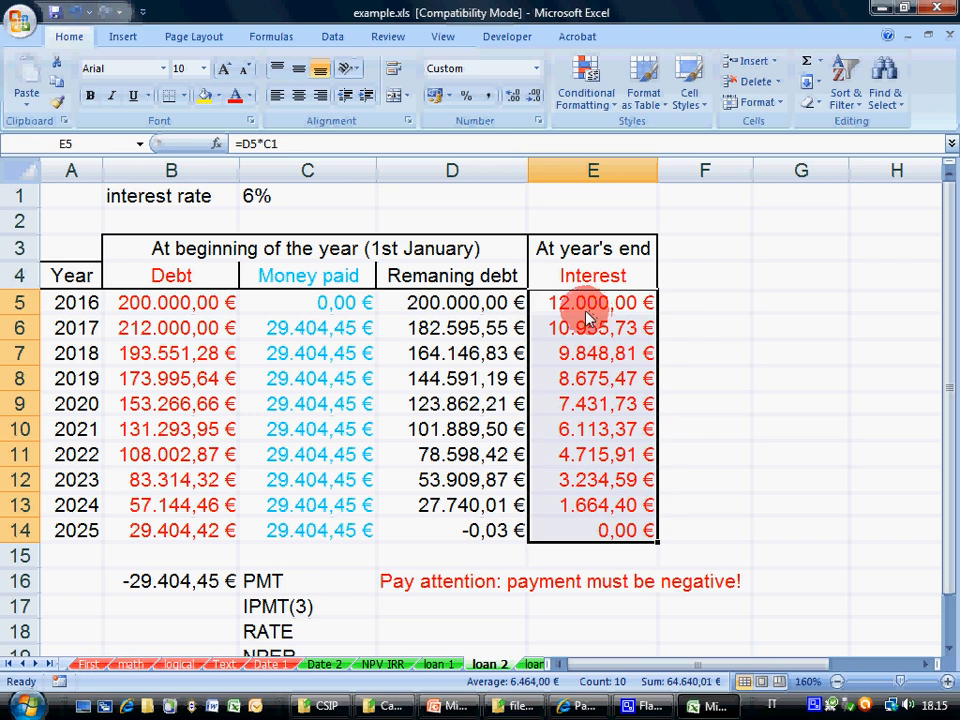
pyautogui.click(197, 612)
pyautogui.write('=I')
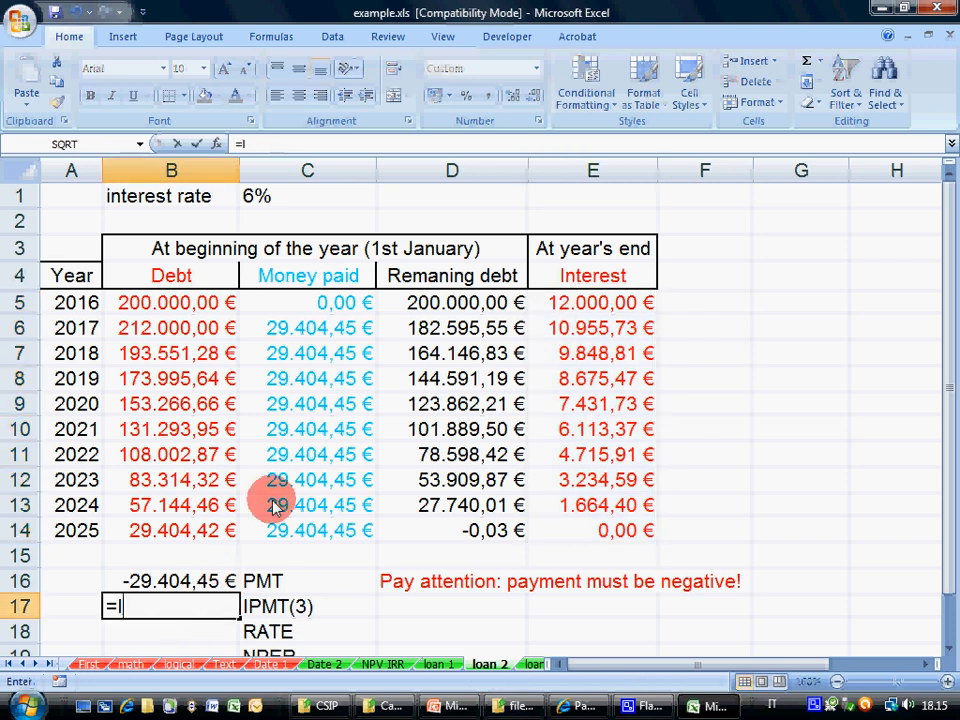
pyautogui.write('PMT(')
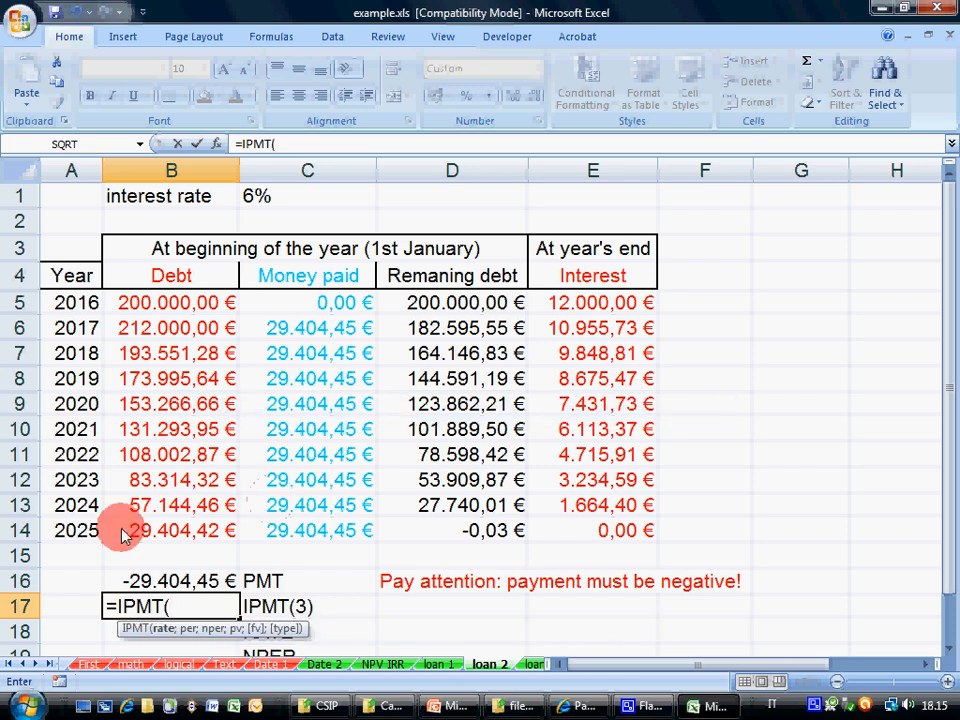
pyautogui.click(262, 199)
pyautogui.write(';')
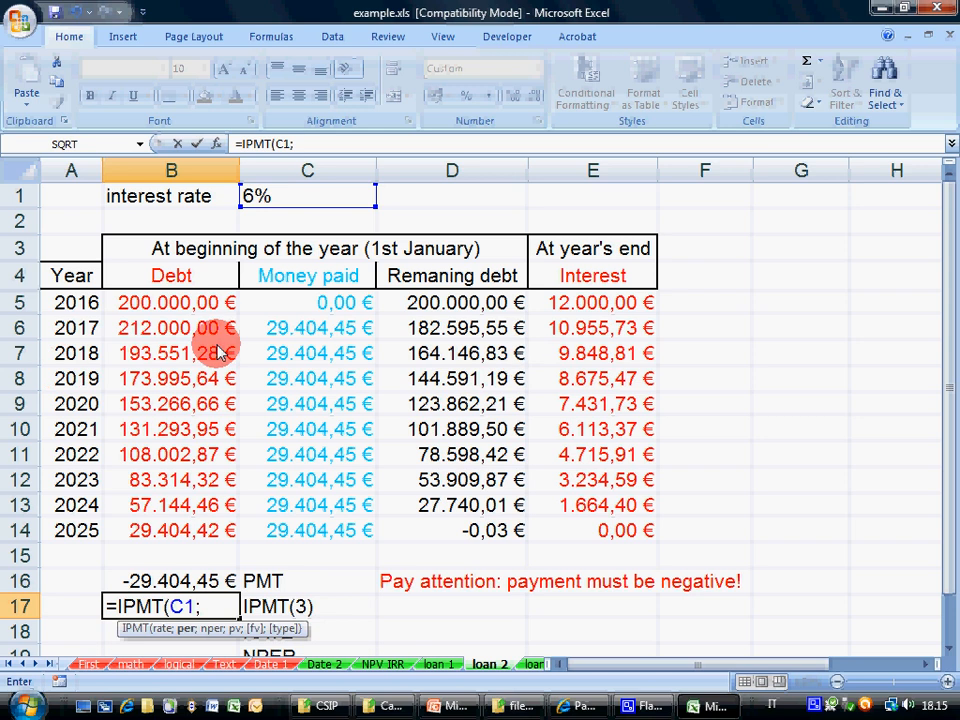
pyautogui.write('3')
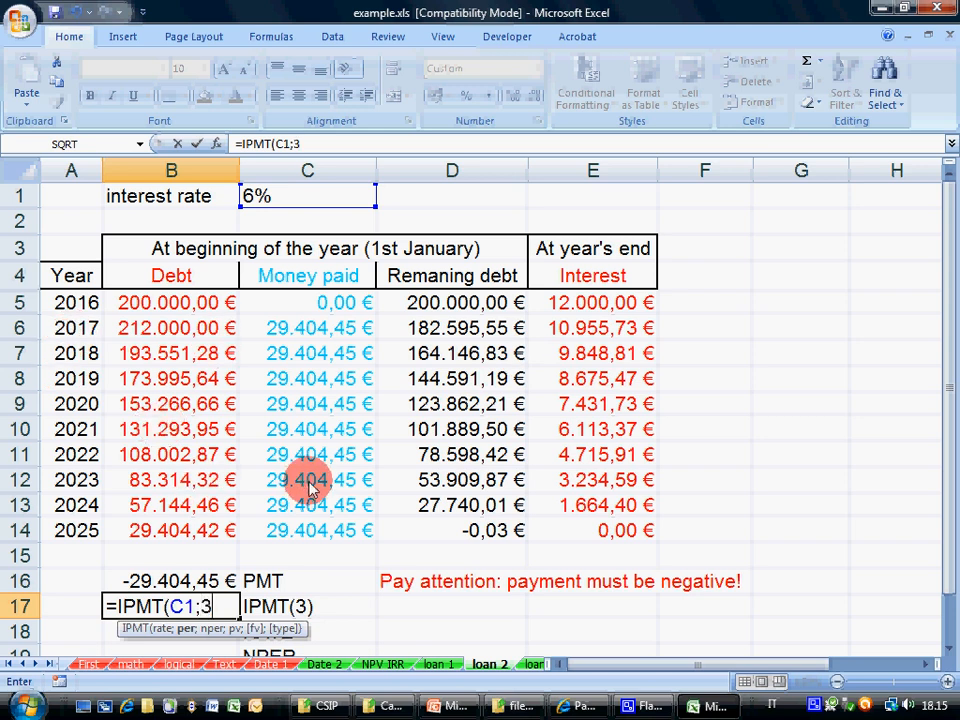
pyautogui.write(';9')
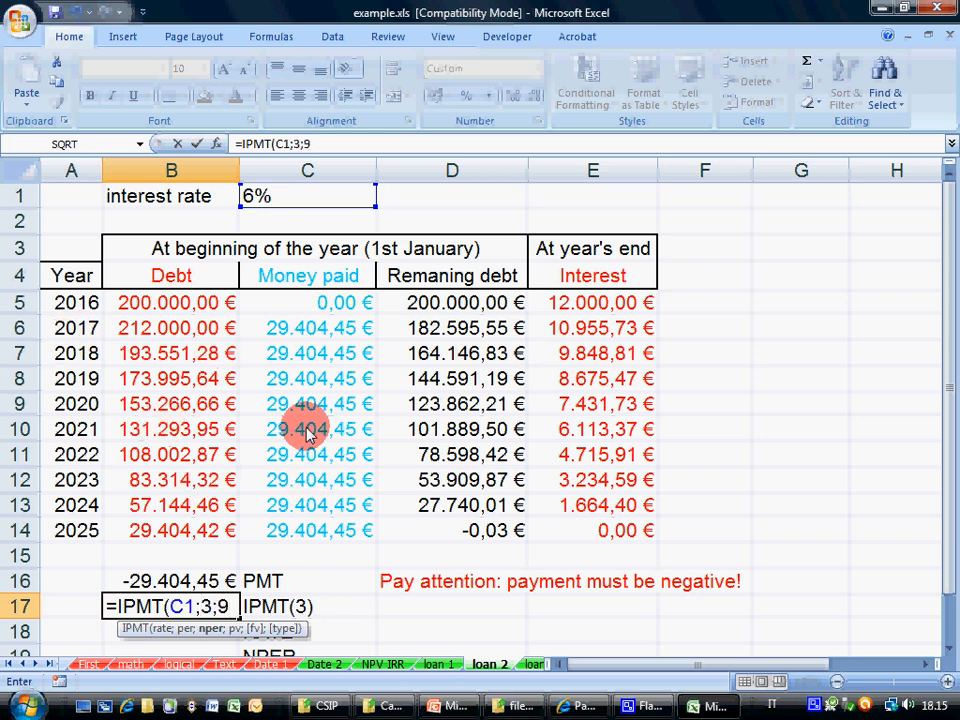
pyautogui.write(';')
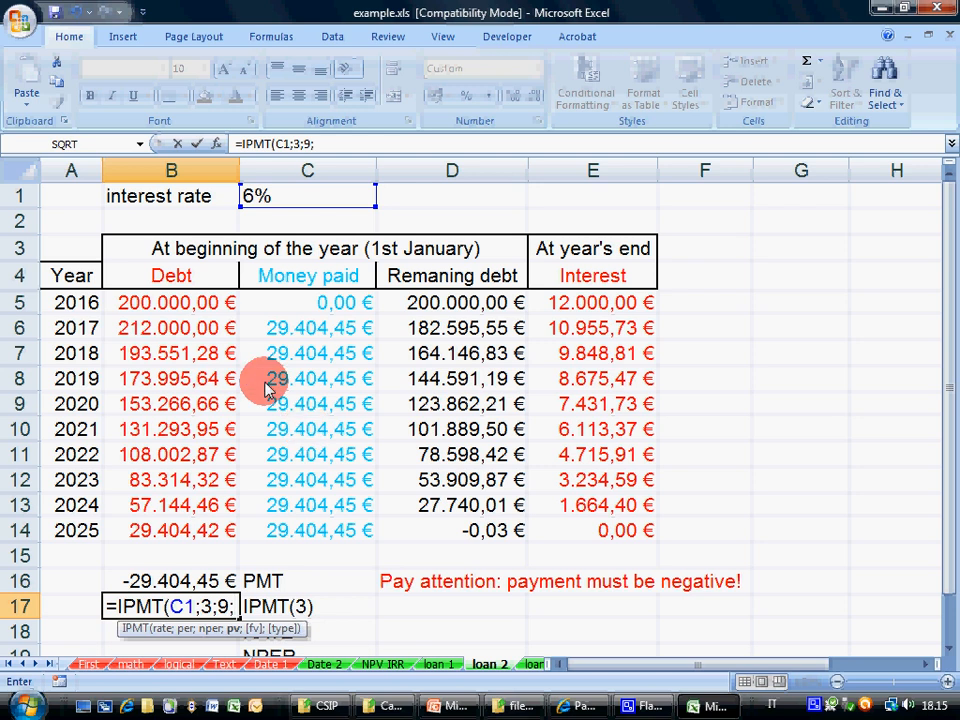
pyautogui.click(205, 301)
pyautogui.write(')')
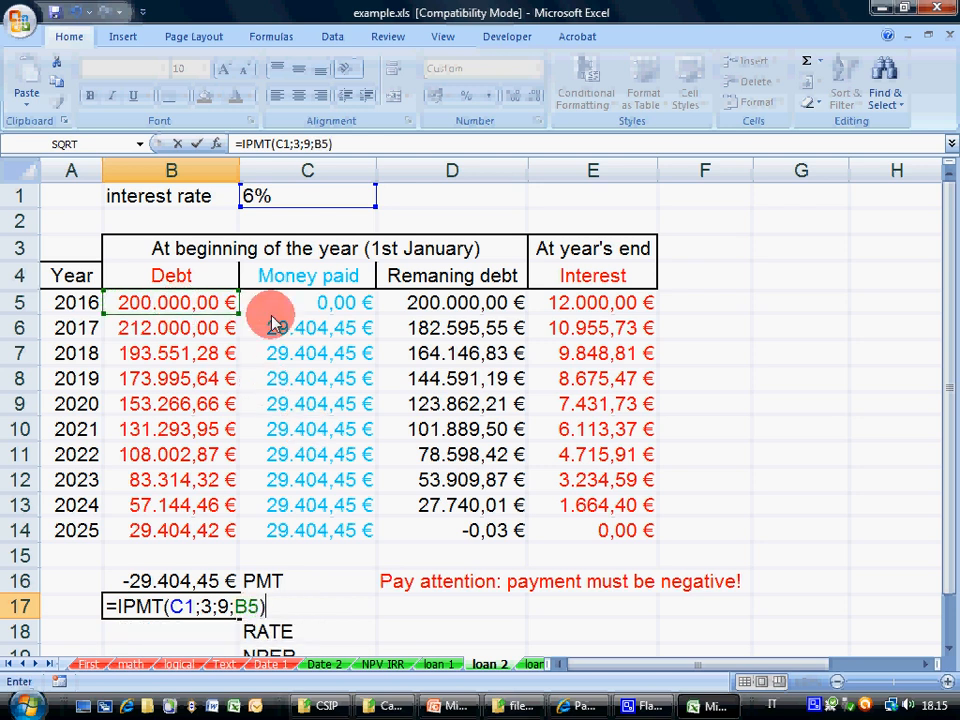
pyautogui.press('Return')
# Step: Compare the IPMT result in B17 with the 2018 interest in E7 and review the interest column from 2016 to 2025
pyautogui.click(182, 612)
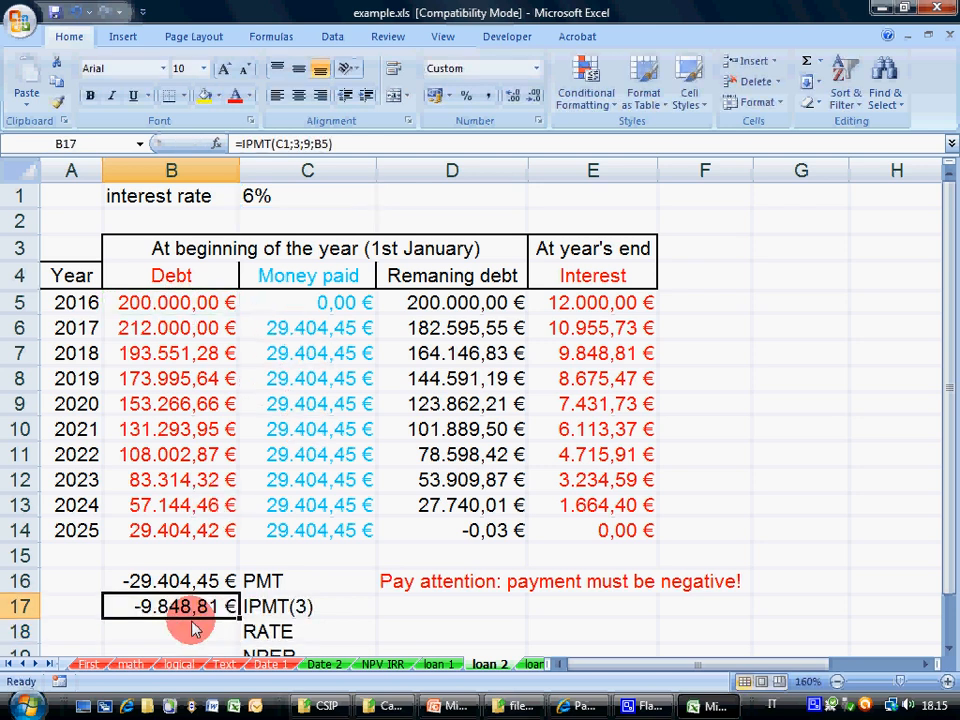
pyautogui.click(608, 357)
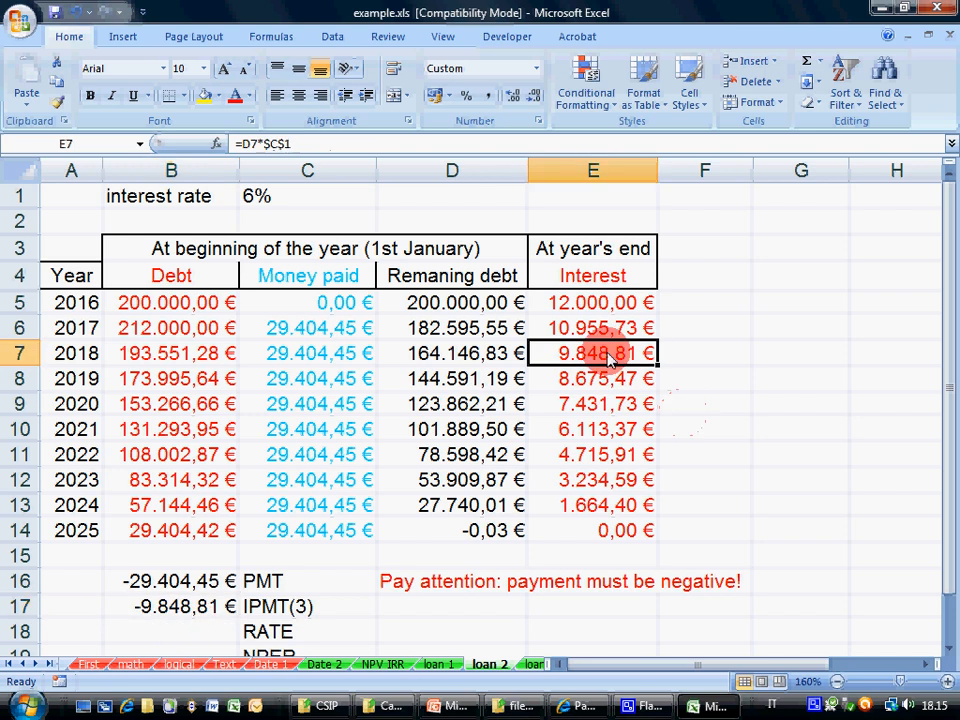
pyautogui.click(199, 612)
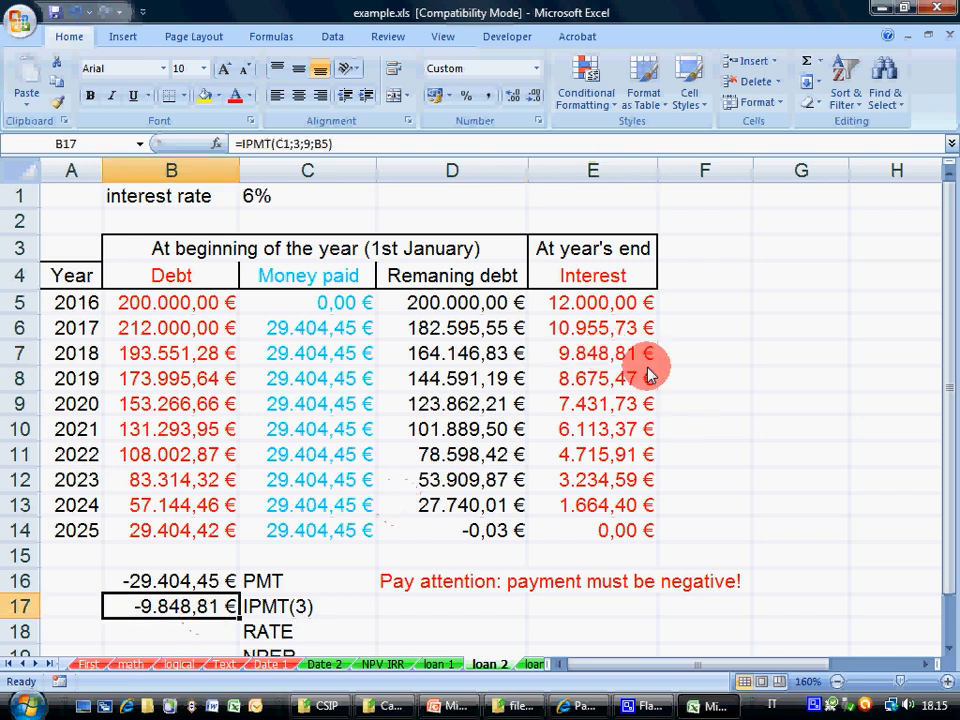
pyautogui.click(601, 311)
pyautogui.click(592, 354)
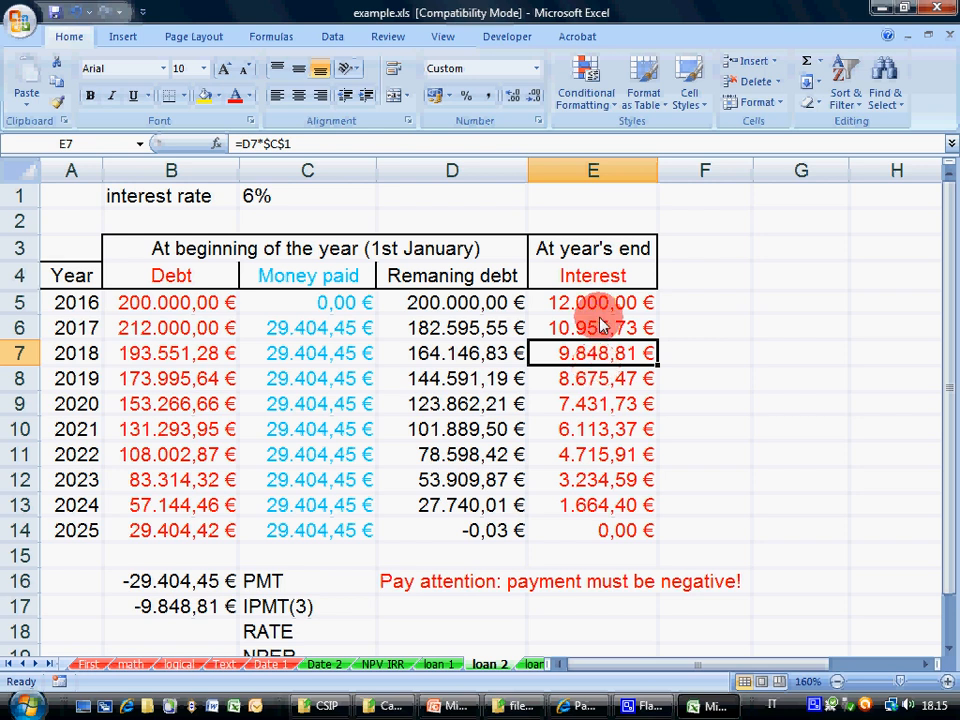
pyautogui.moveTo(598, 303); pyautogui.dragTo(580, 530)
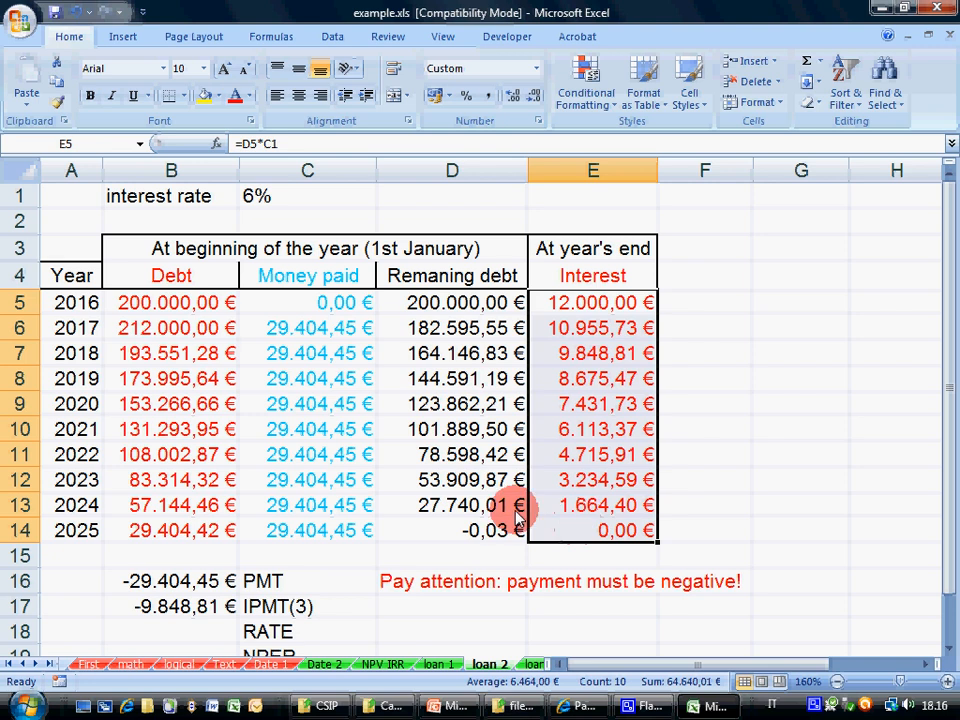
# Step: Calculate the interest rate in B18, beside the RATE label, with the formula =RATE(9;-29404,25;B5), and check its arguments
pyautogui.click(204, 625)
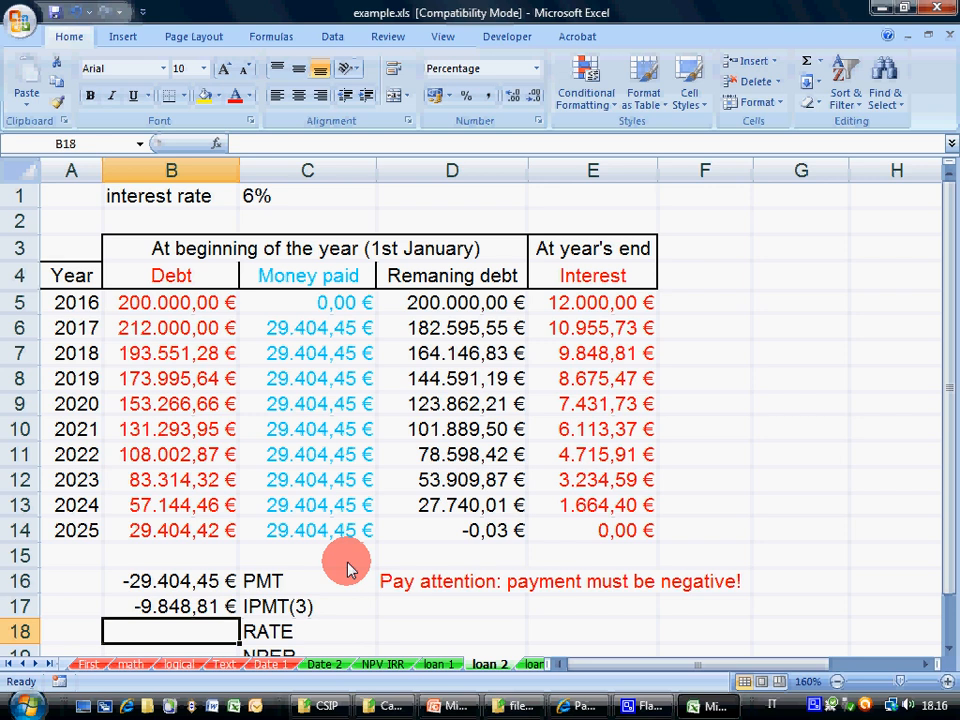
pyautogui.write('=RATE(')
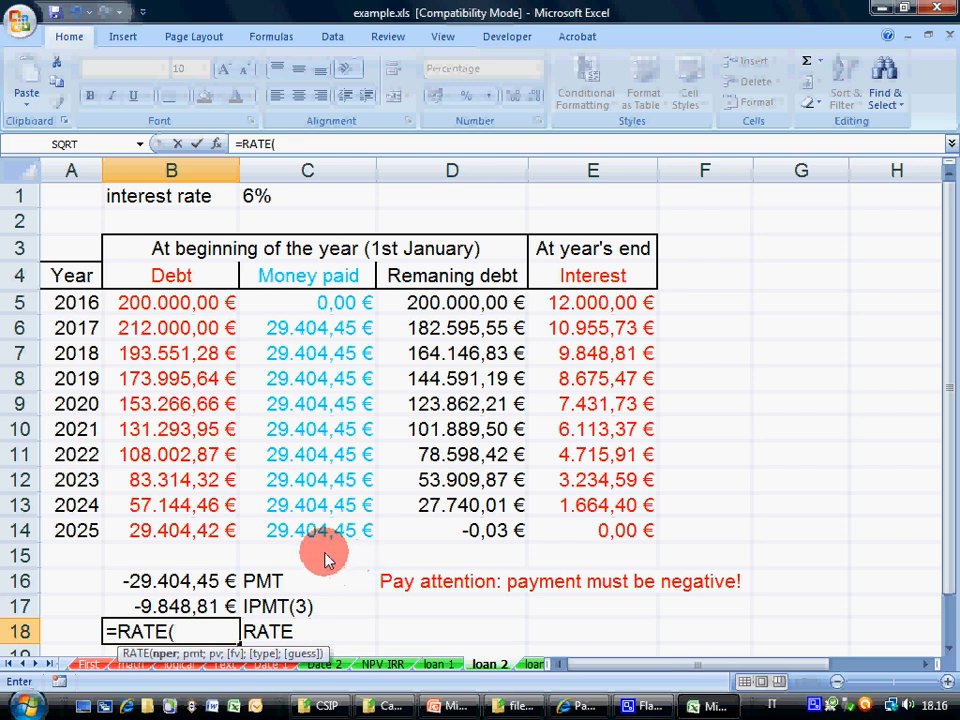
pyautogui.write('9;')
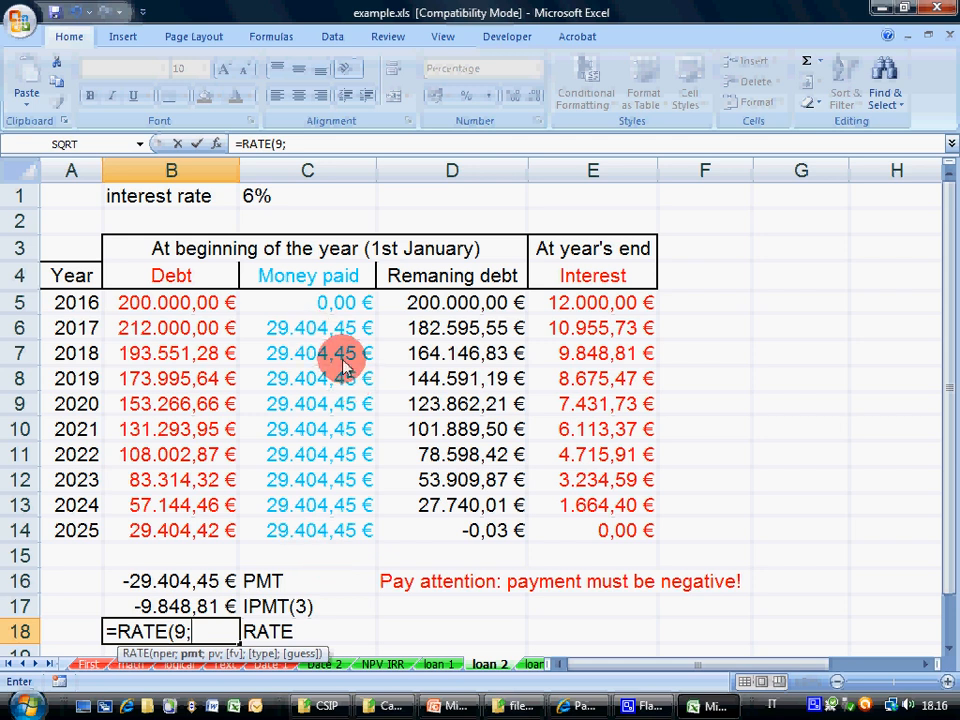
pyautogui.write('-2940')
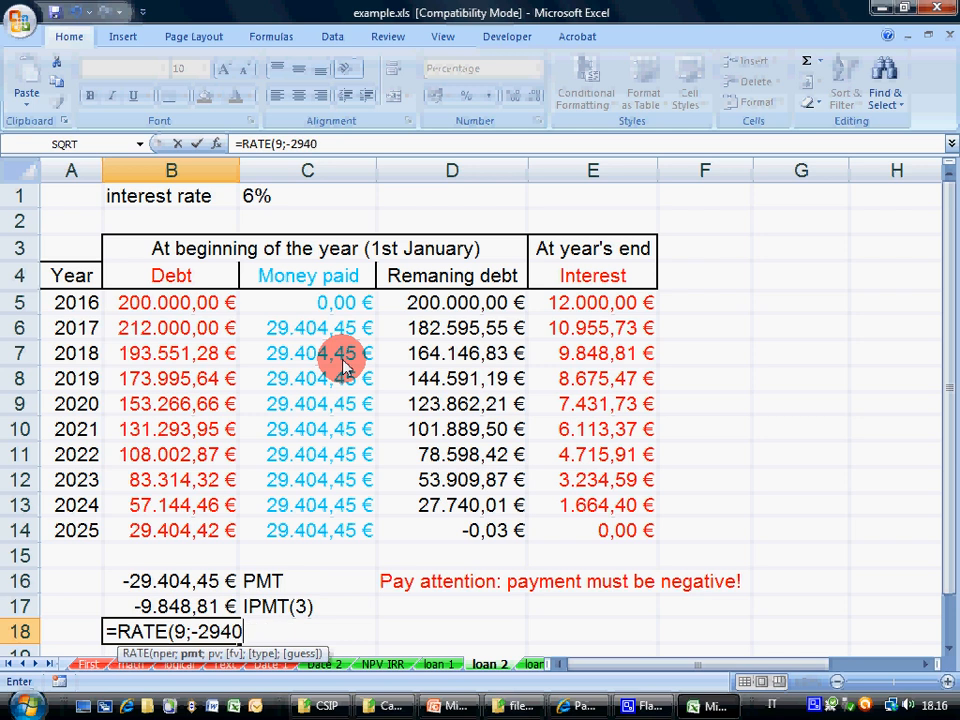
pyautogui.write('4,25;')
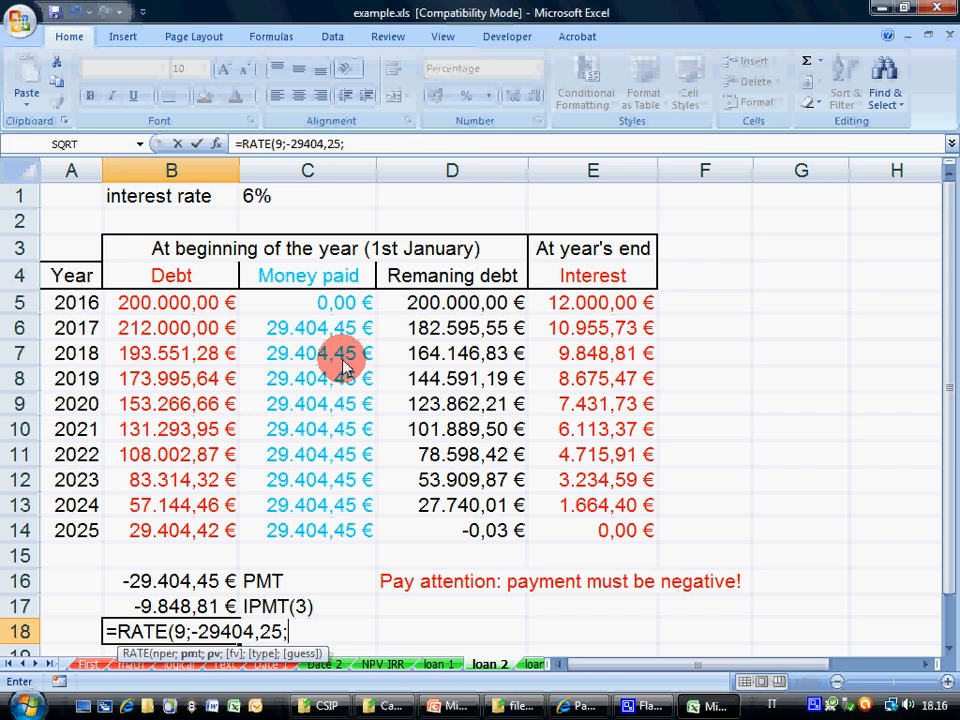
pyautogui.click(190, 312)
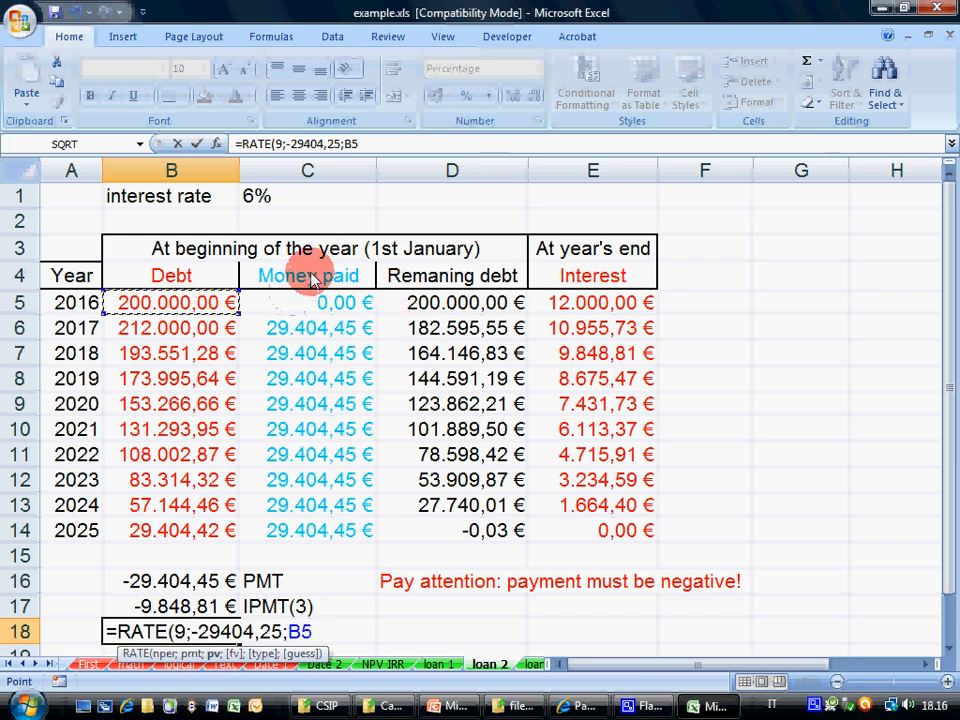
pyautogui.write(')')
pyautogui.click(181, 632)
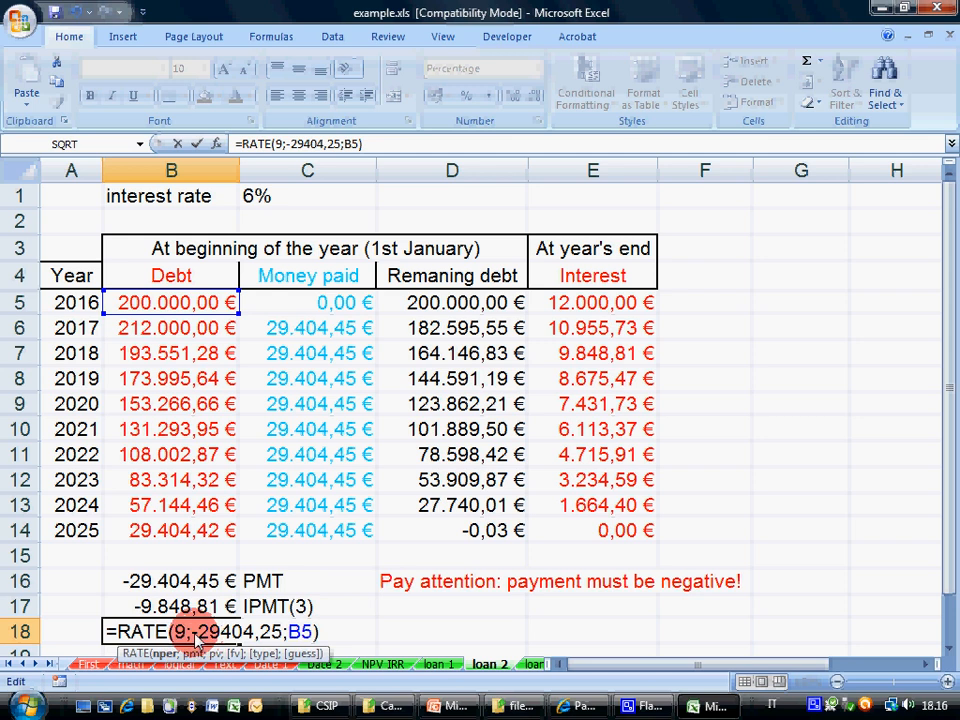
pyautogui.moveTo(191, 641)
pyautogui.mouseDown()
pyautogui.moveTo(290, 641)
pyautogui.moveTo(182, 642)
pyautogui.moveTo(197, 645)
pyautogui.mouseUp()
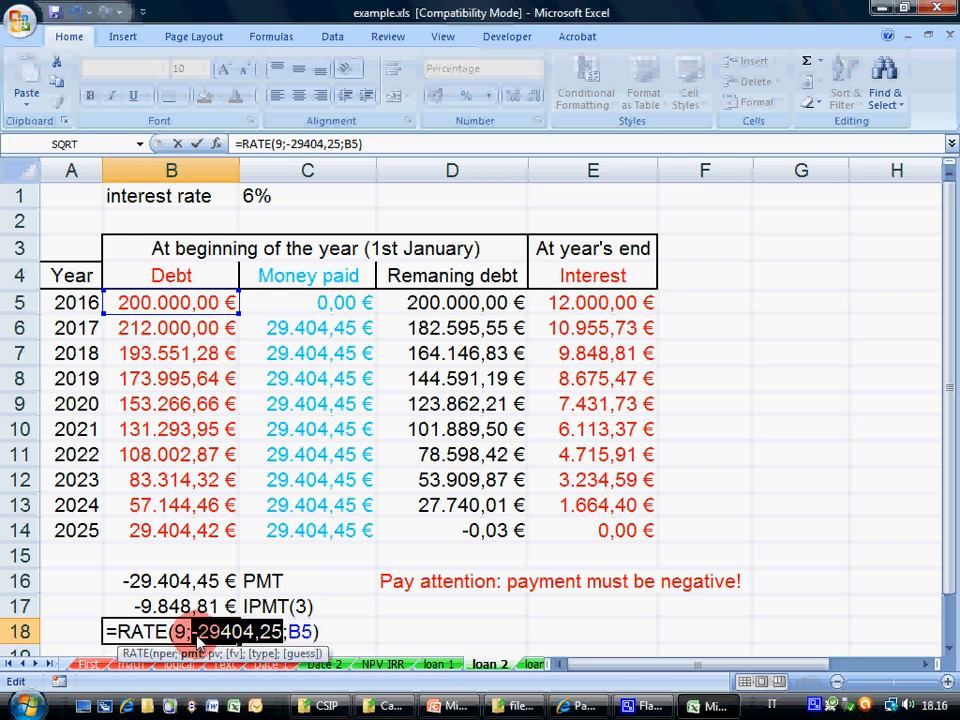
pyautogui.moveTo(290, 638); pyautogui.dragTo(329, 638)
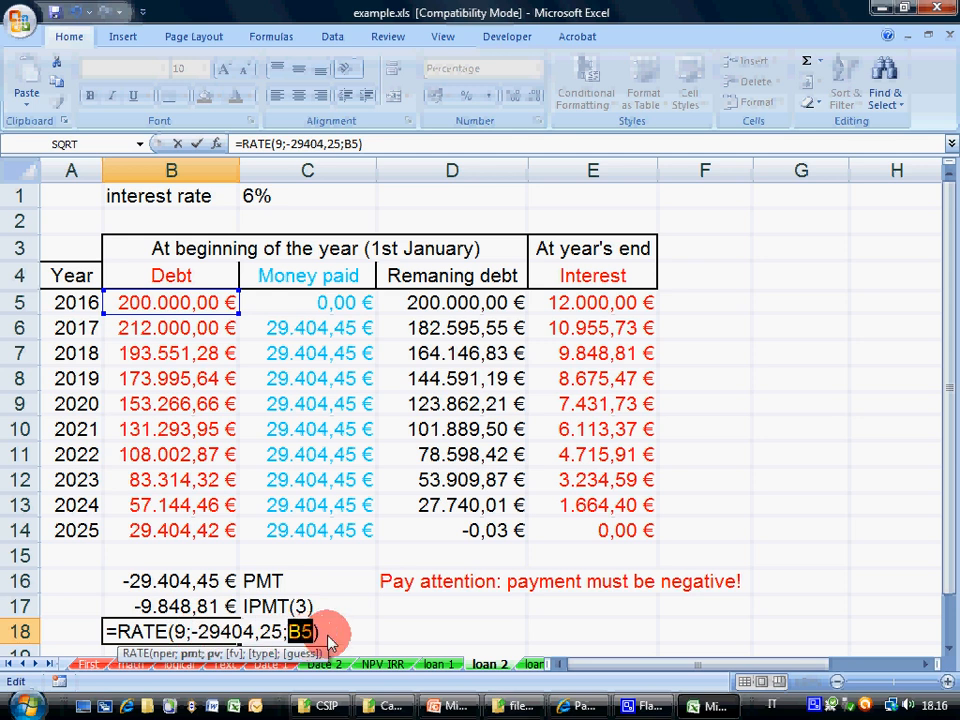
pyautogui.press('Return')
pyautogui.press('Up')
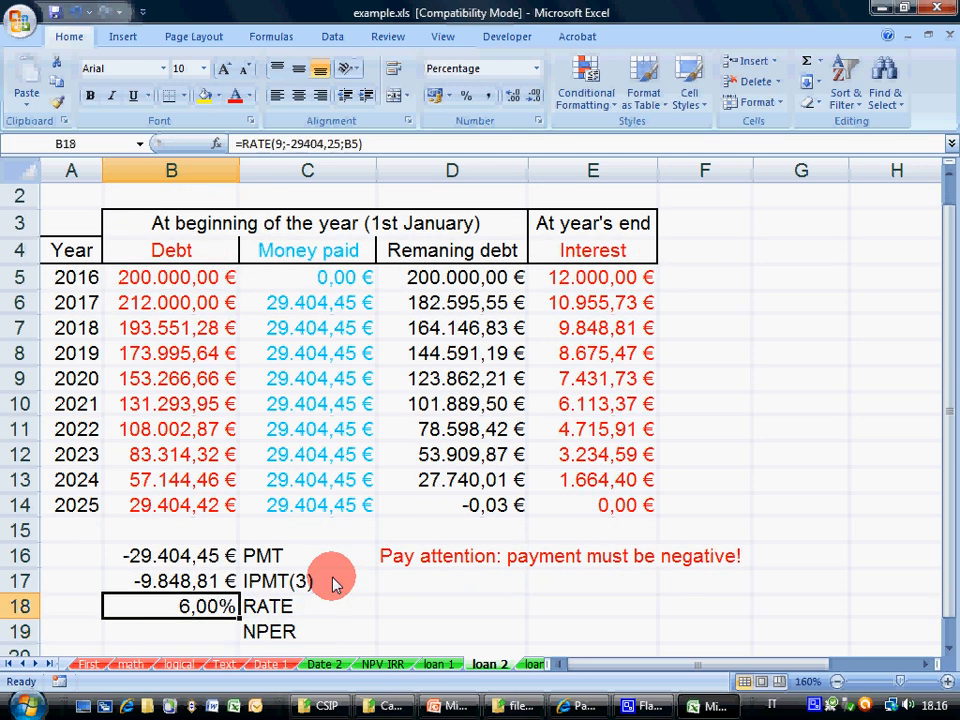
# Step: Try the RATE formula in B18 with a positive payment, as =RATE(9;29404,25;B5)
pyautogui.click(300, 144)
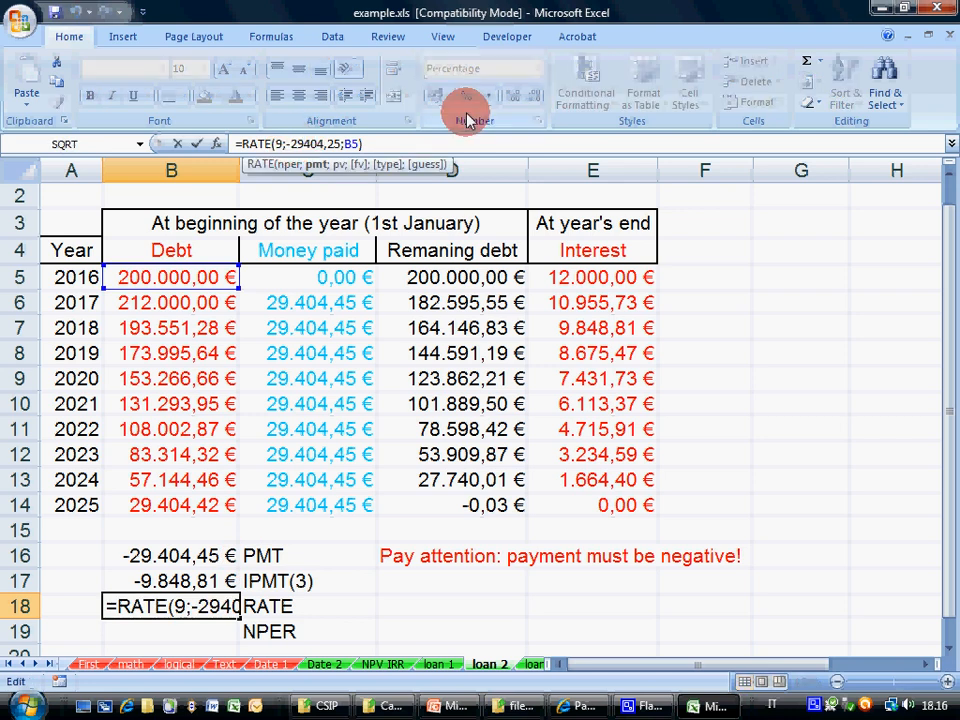
pyautogui.press('BackSpace')
pyautogui.press('Return')
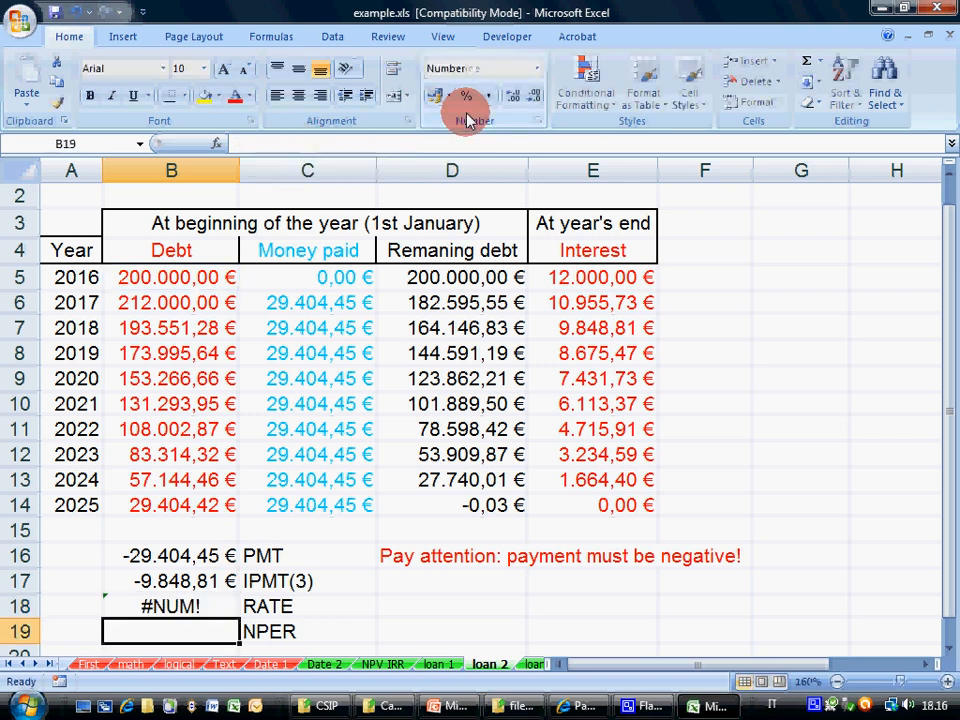
# Step: Make the payment in the B18 RATE formula negative again, as =RATE(9;-29404,25;B5), and recheck the formula
pyautogui.click(182, 614)
pyautogui.click(285, 154)
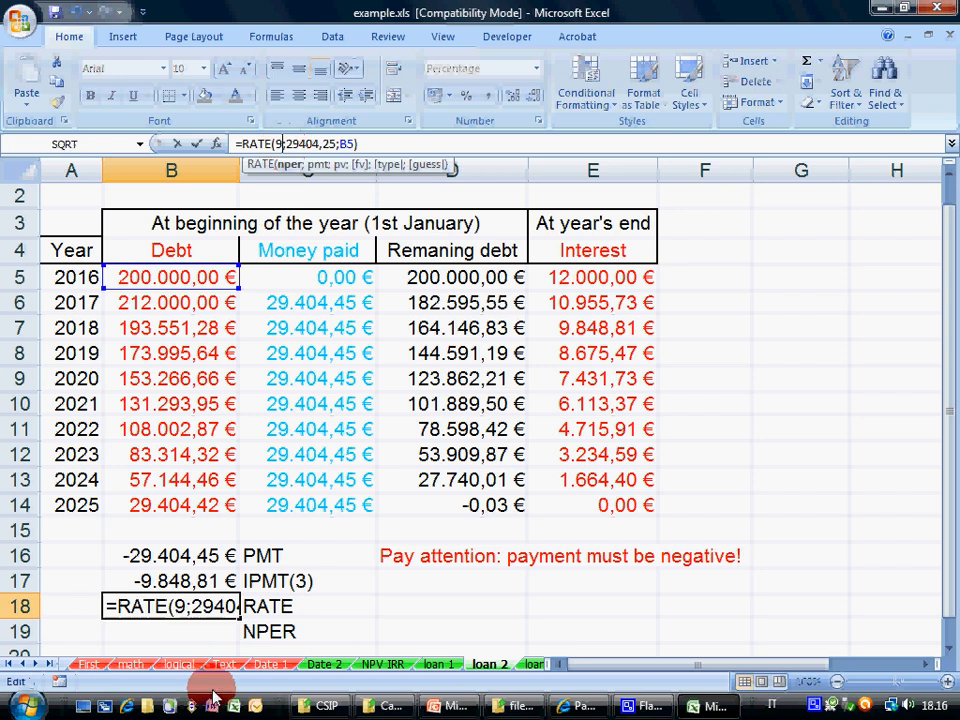
pyautogui.click(186, 604)
pyautogui.click(207, 612)
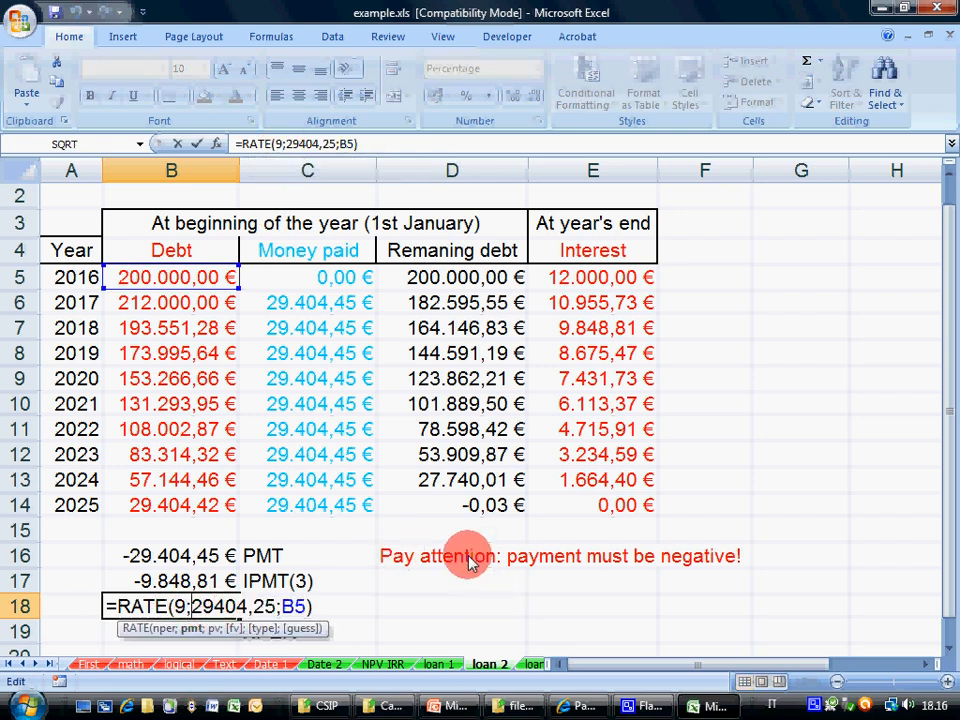
pyautogui.write('-')
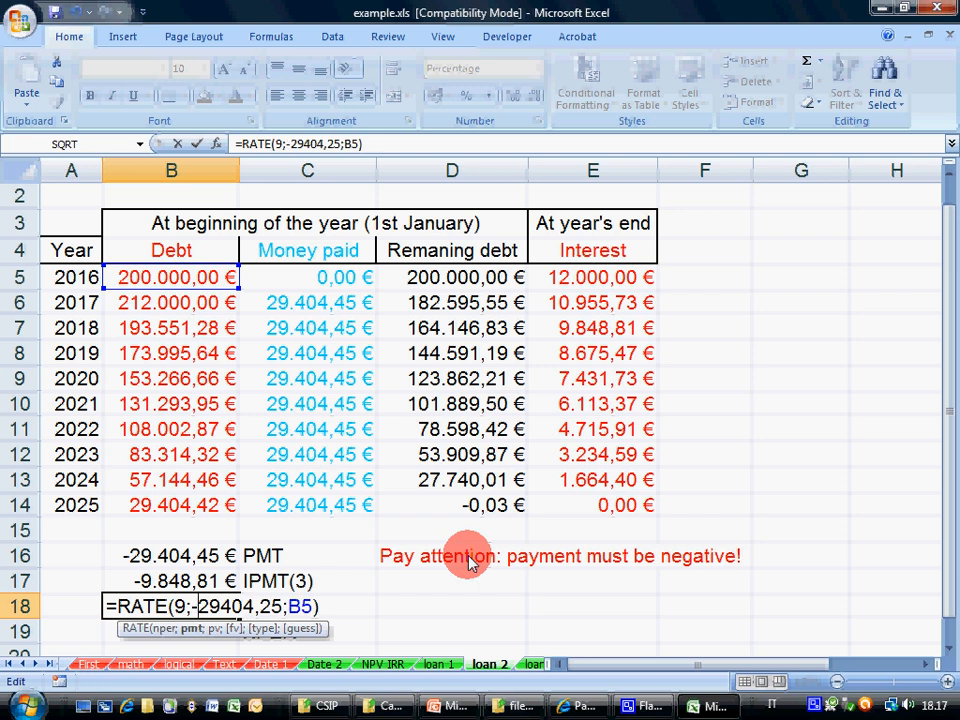
pyautogui.press('Return')
pyautogui.press('Up')
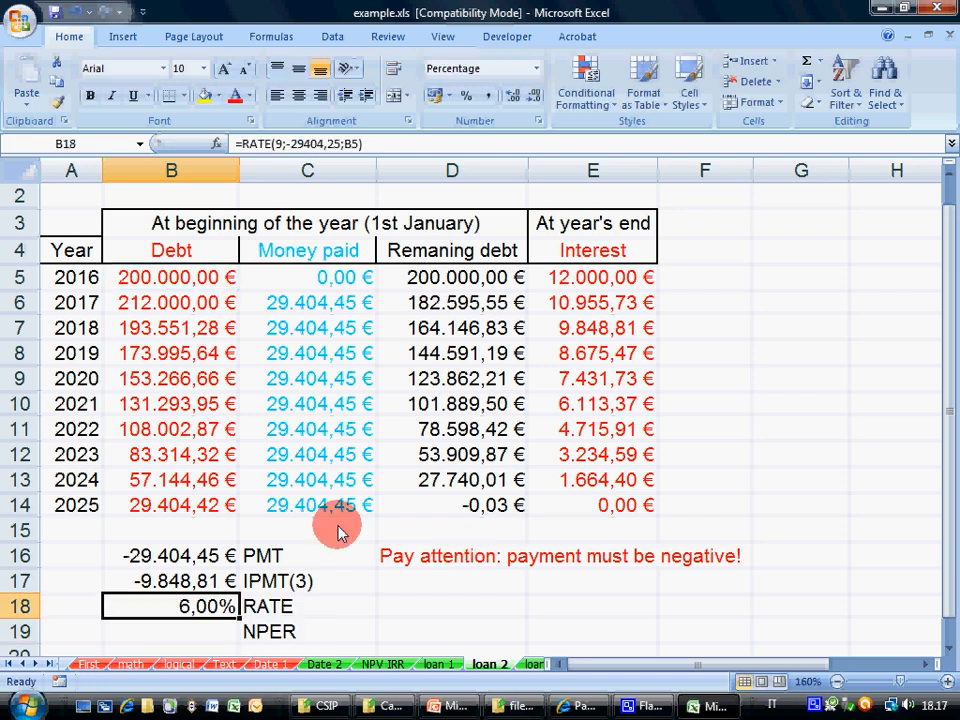
pyautogui.click(259, 144)
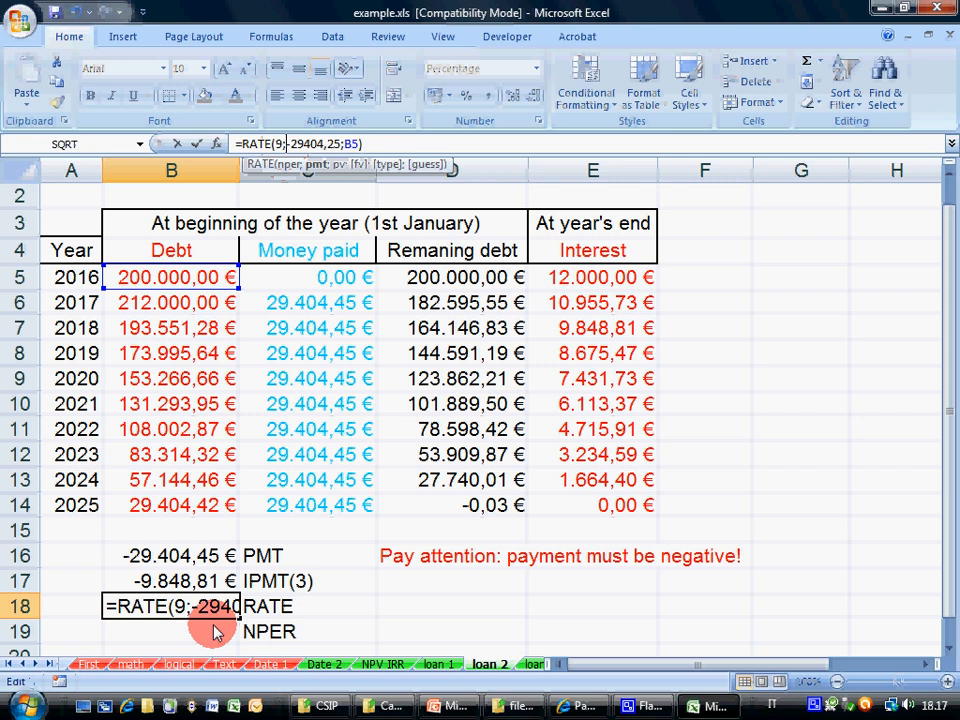
# Step: Calculate the rate of a second loan in D18 with the formula =RATE(20;-15000;200000)
pyautogui.click(450, 610)
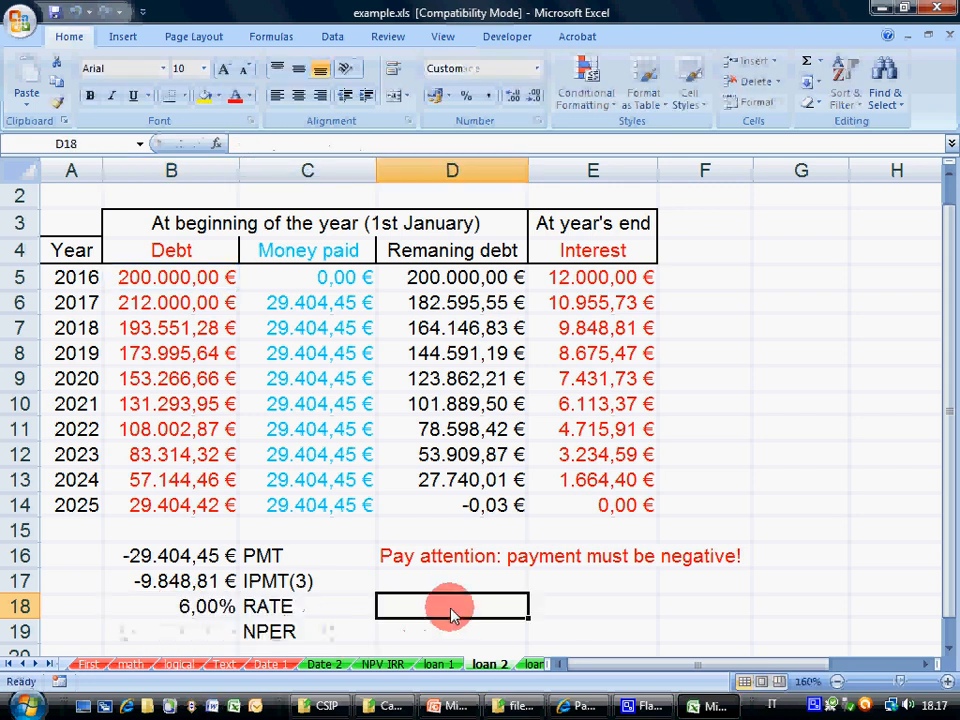
pyautogui.write('=RATE(')
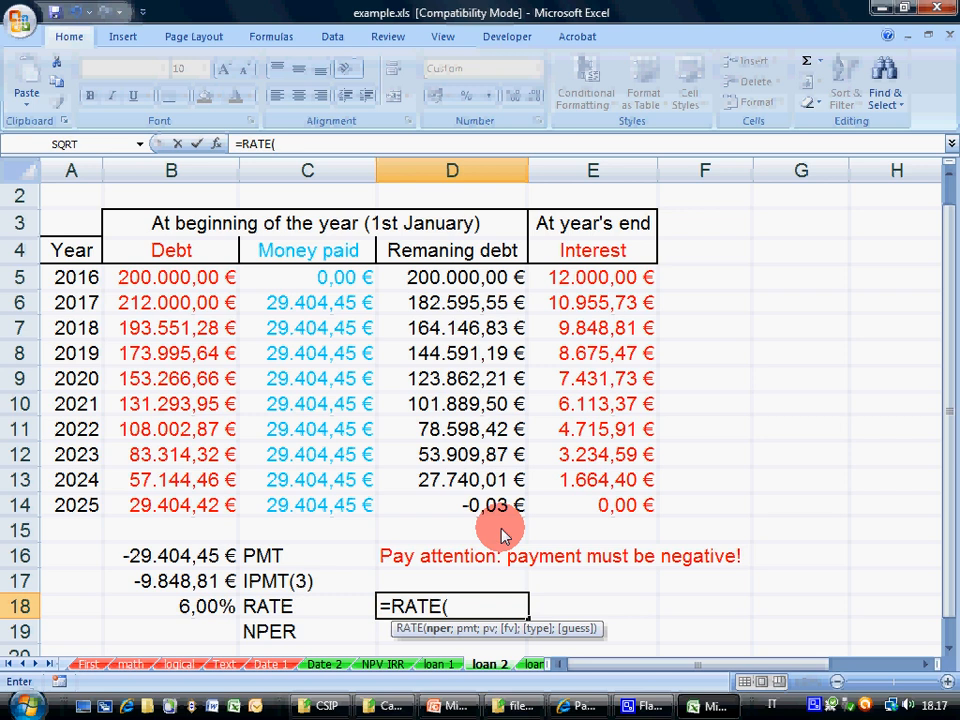
pyautogui.write('20;')
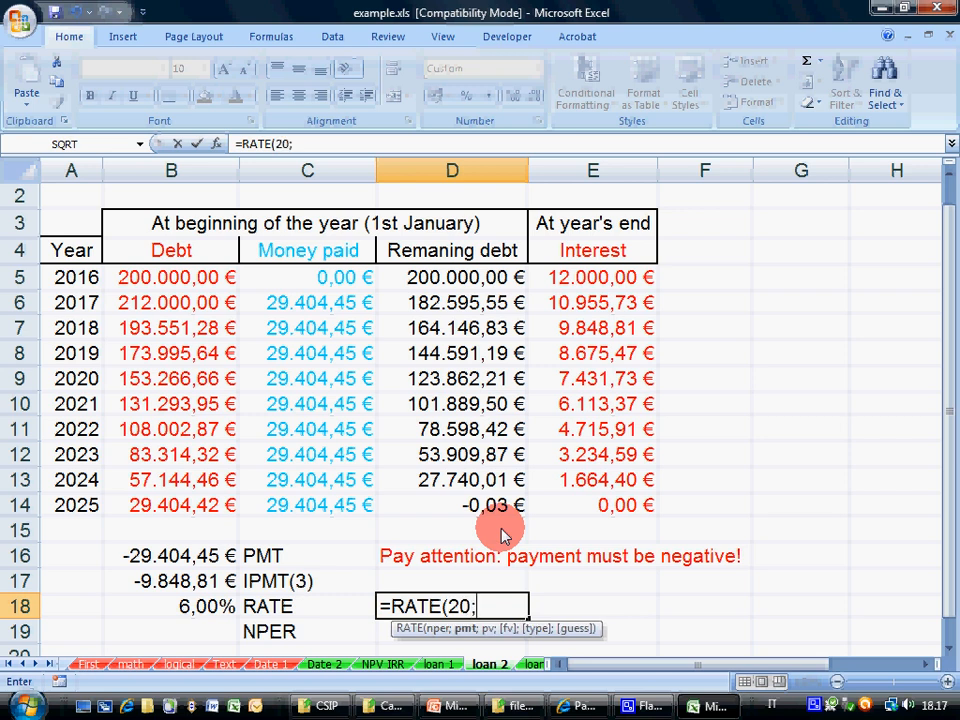
pyautogui.write('-15000;200000)')
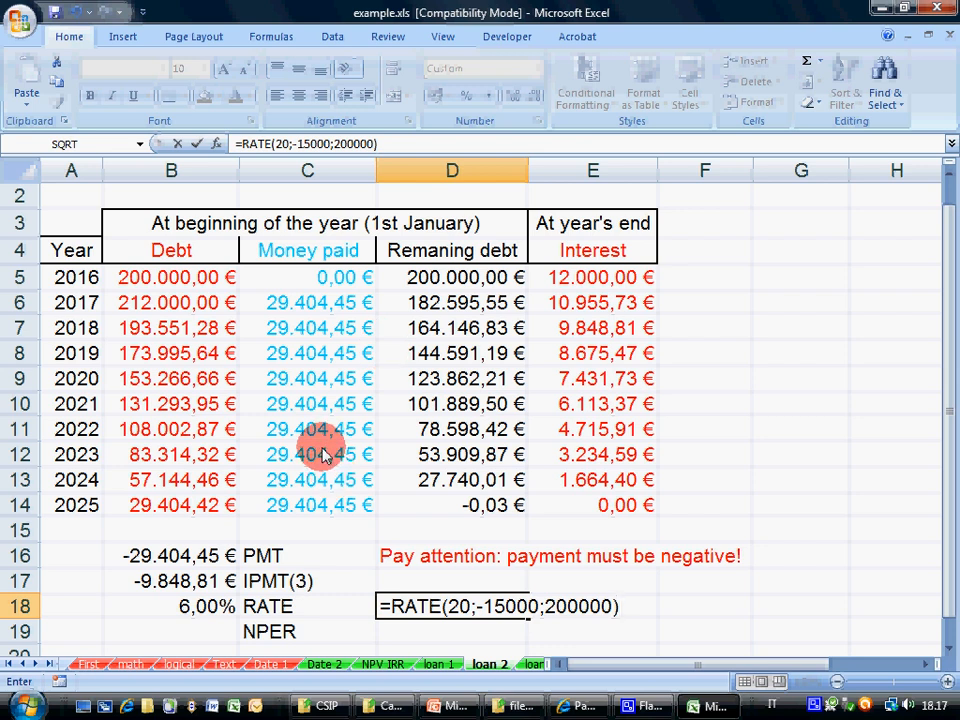
pyautogui.press('Return')
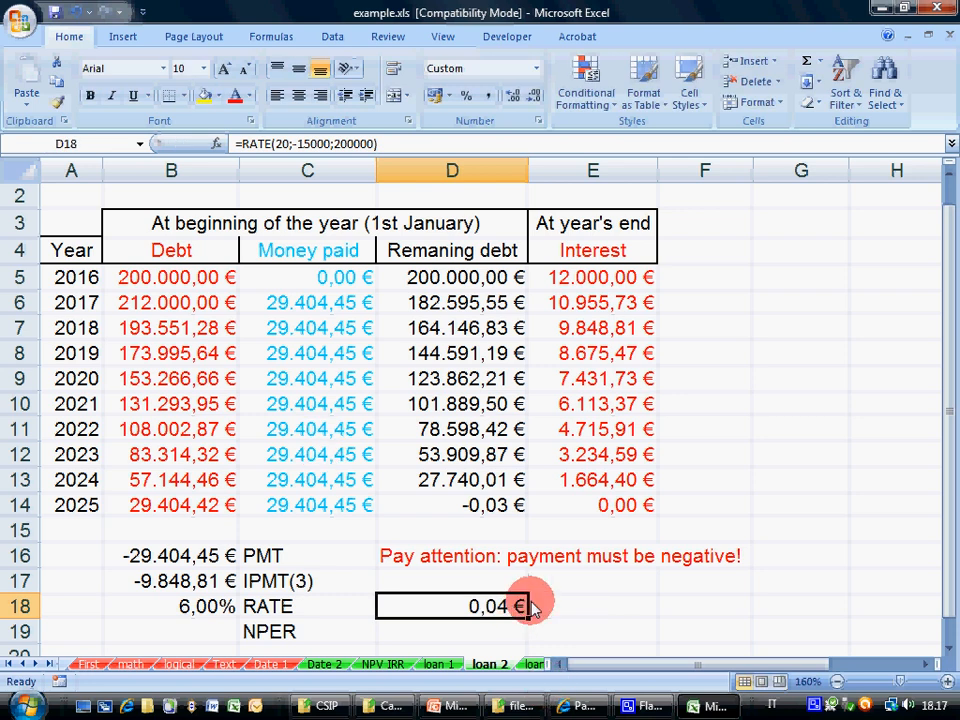
# Step: Format D18 as a percentage and check the period, payment and present value arguments of its RATE formula
pyautogui.click(538, 120)
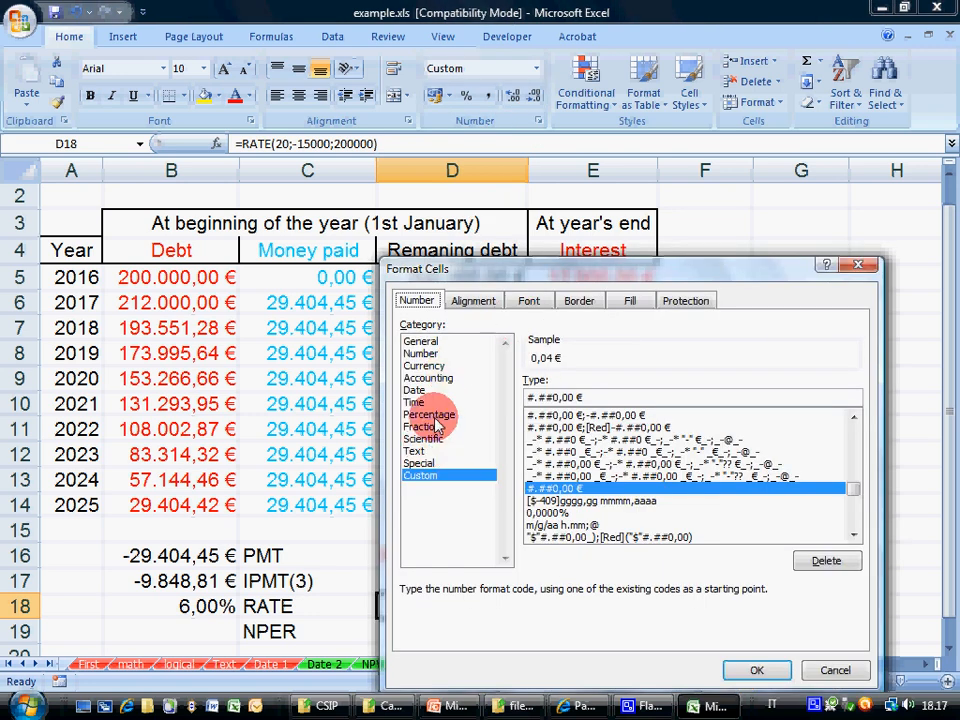
pyautogui.click(428, 414)
pyautogui.click(742, 672)
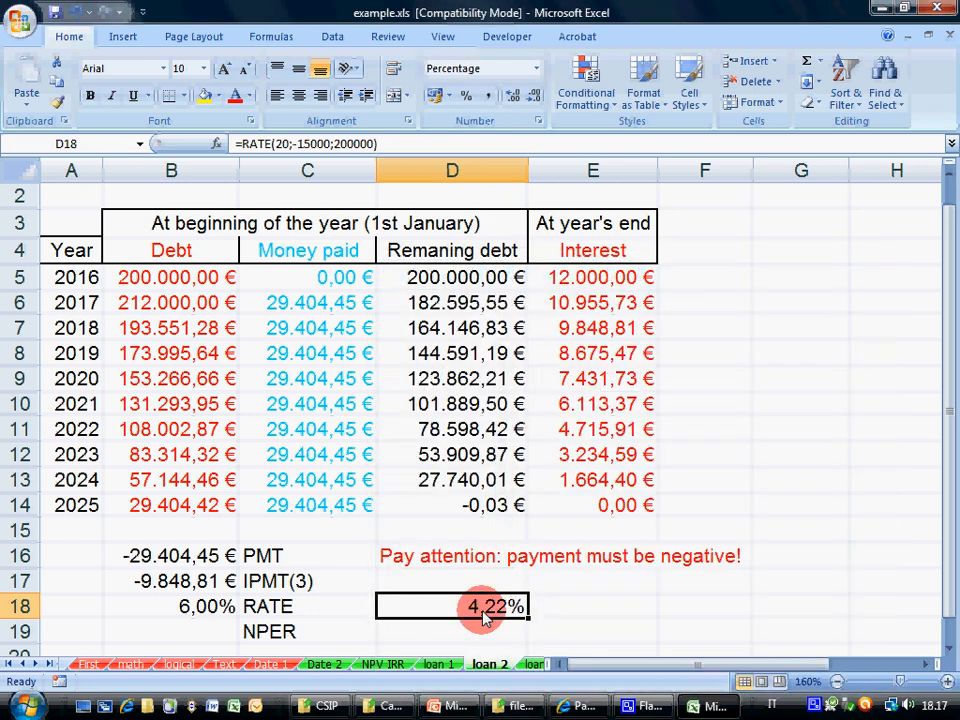
pyautogui.click(343, 146)
pyautogui.click(467, 621)
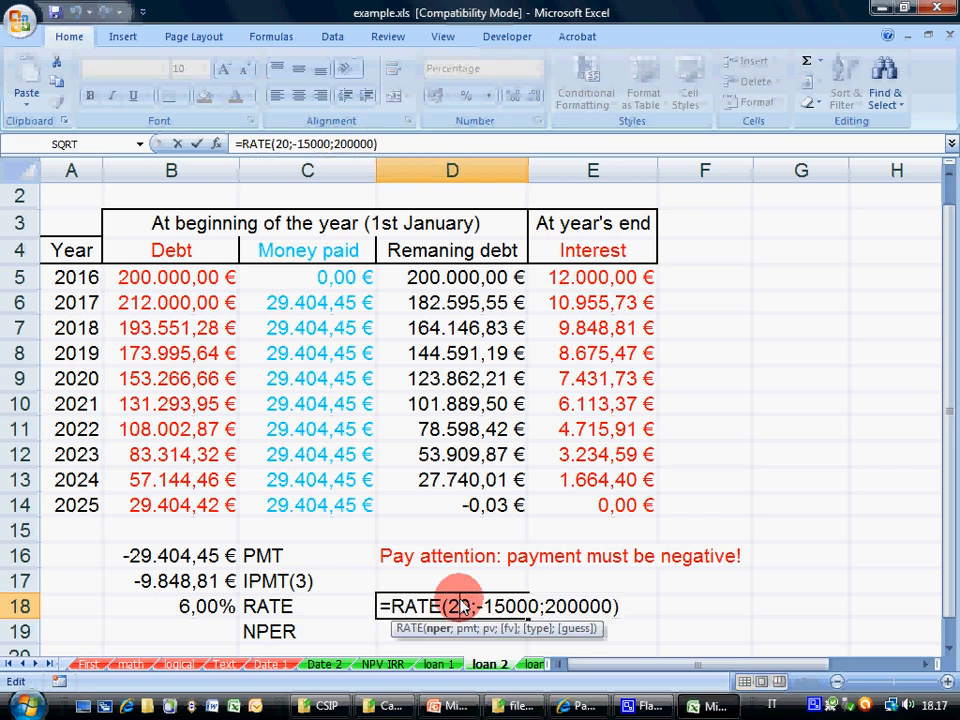
pyautogui.doubleClick(455, 608)
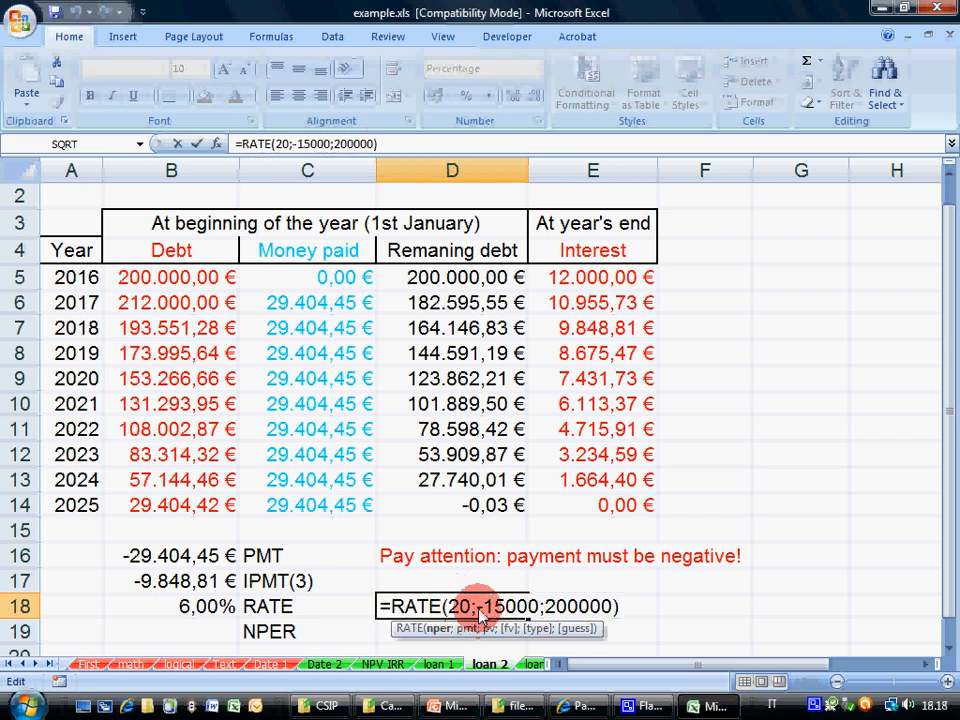
pyautogui.moveTo(476, 606); pyautogui.dragTo(617, 608)
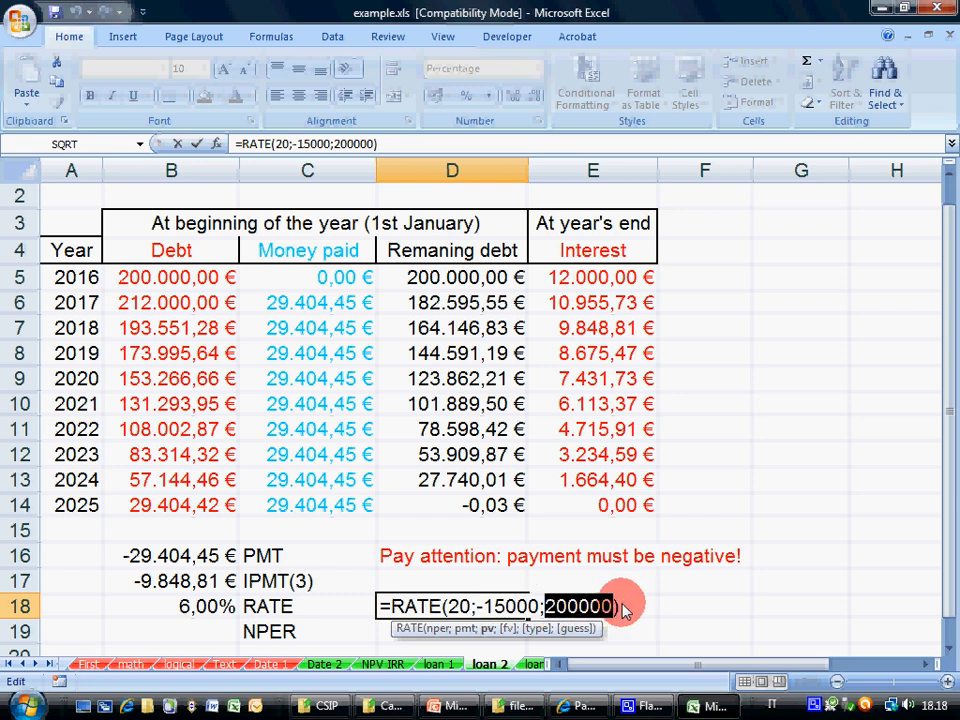
pyautogui.click(621, 607)
pyautogui.press('Return')
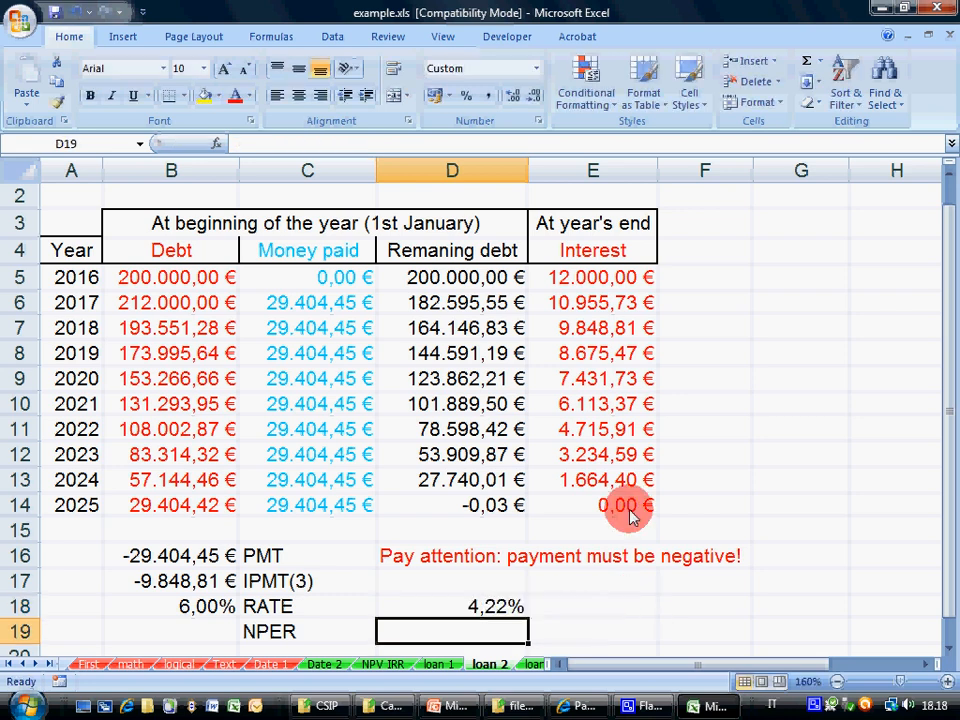
# Step: Calculate the number of periods in D19, in the NPER row, with the formula =NPER(5%;-10000;100000)
pyautogui.click(233, 636)
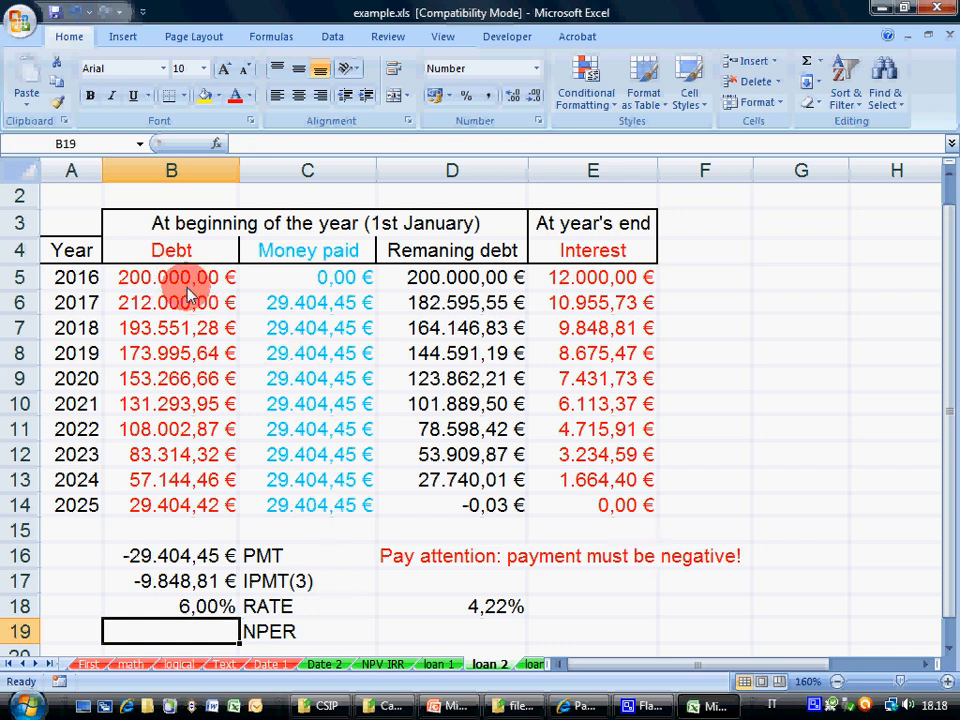
pyautogui.click(474, 634)
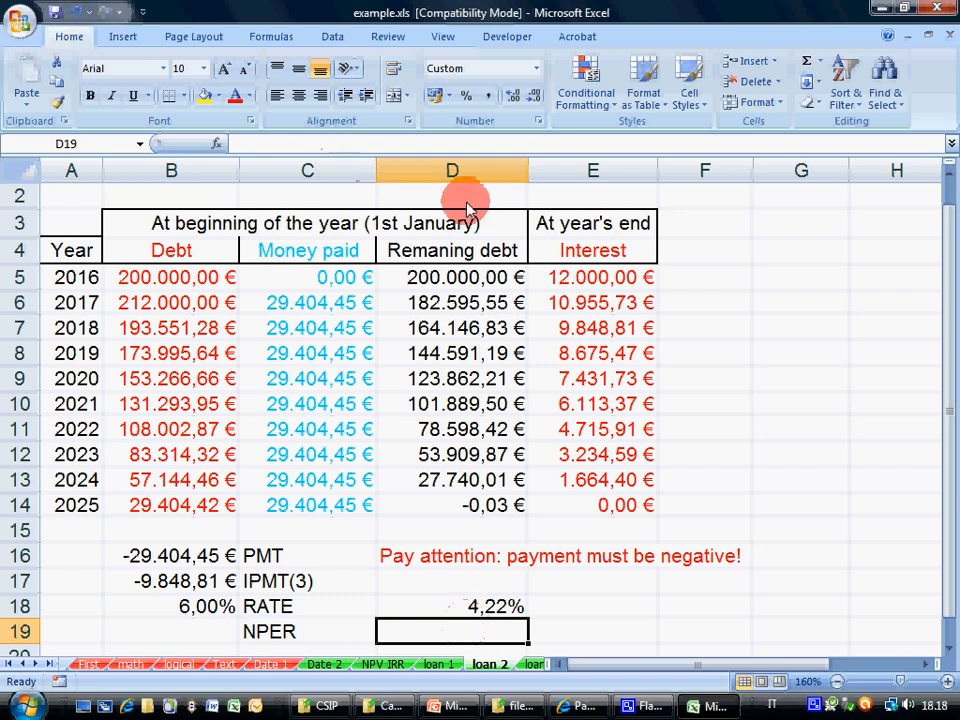
pyautogui.write('=')
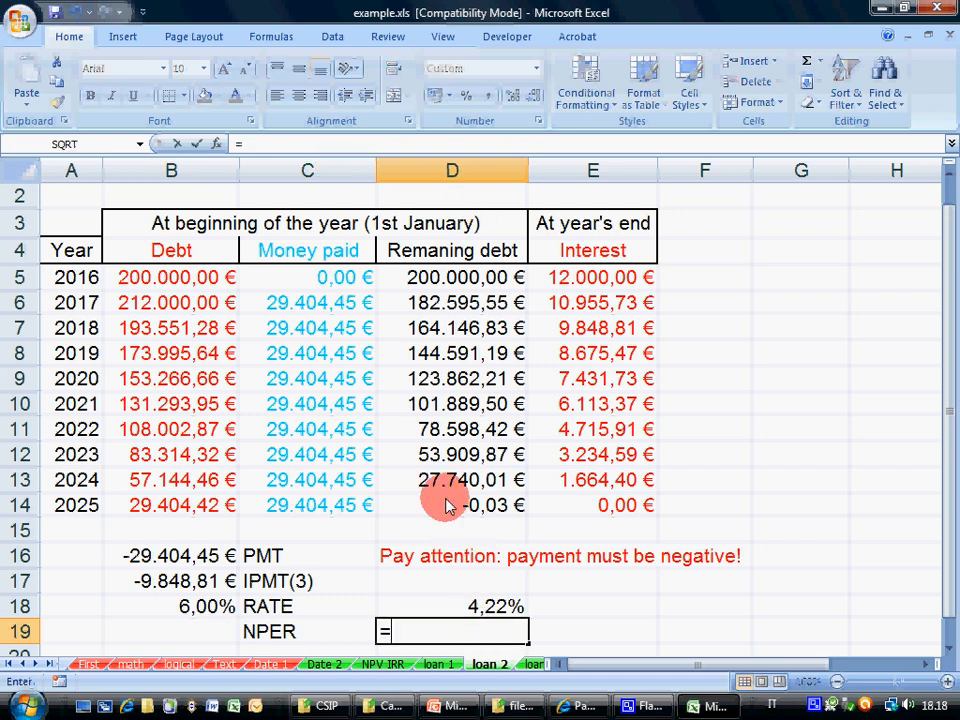
pyautogui.write('NPER(')
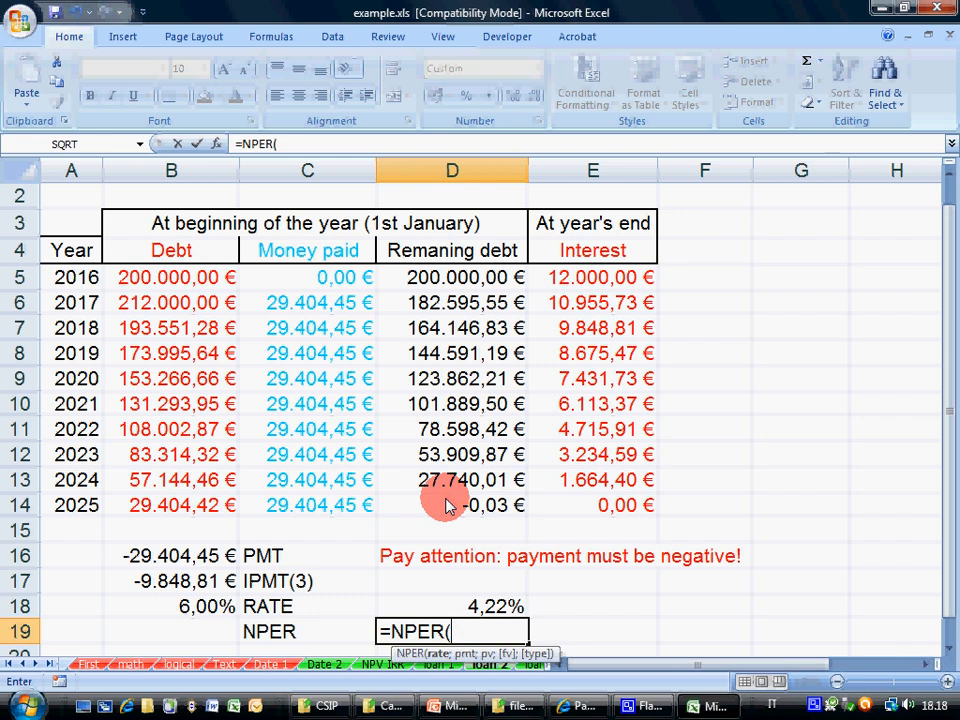
pyautogui.write('5%;-10')
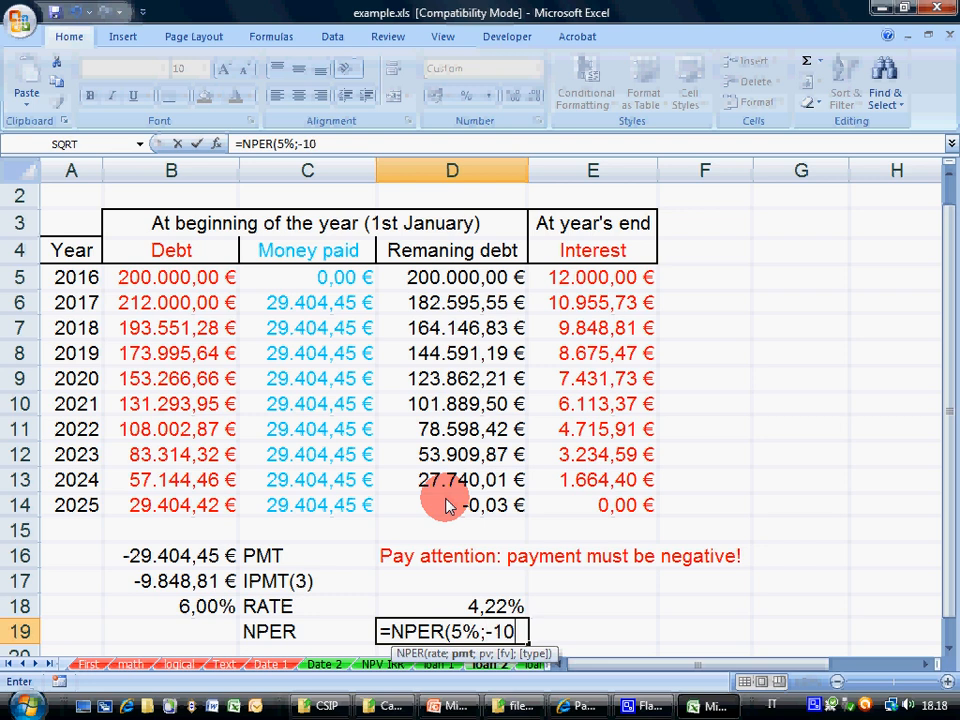
pyautogui.write('000;')
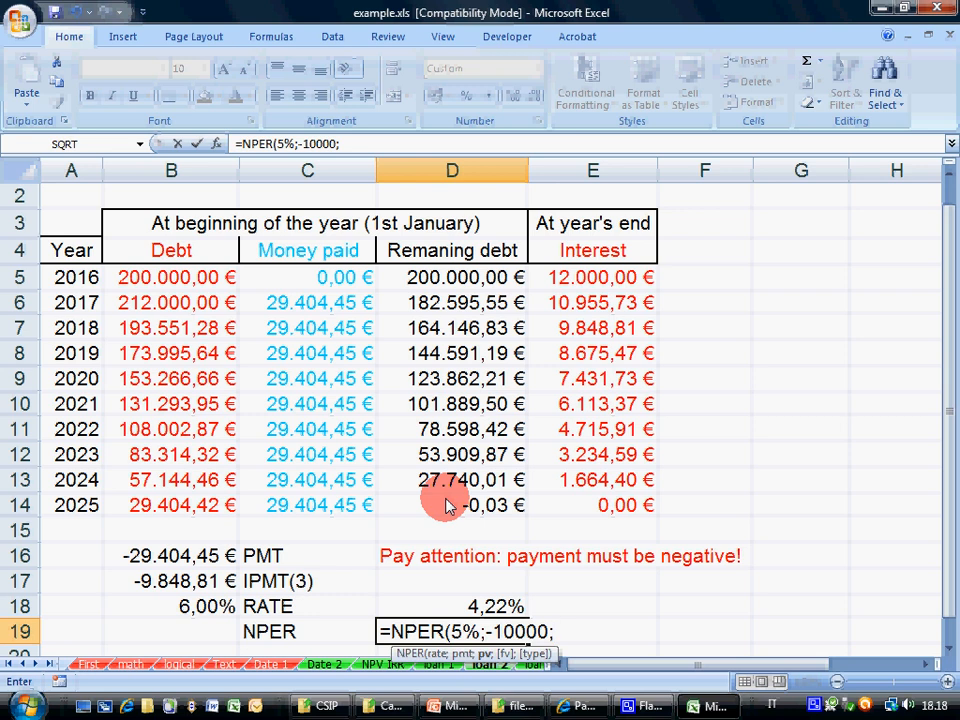
pyautogui.write('10000')
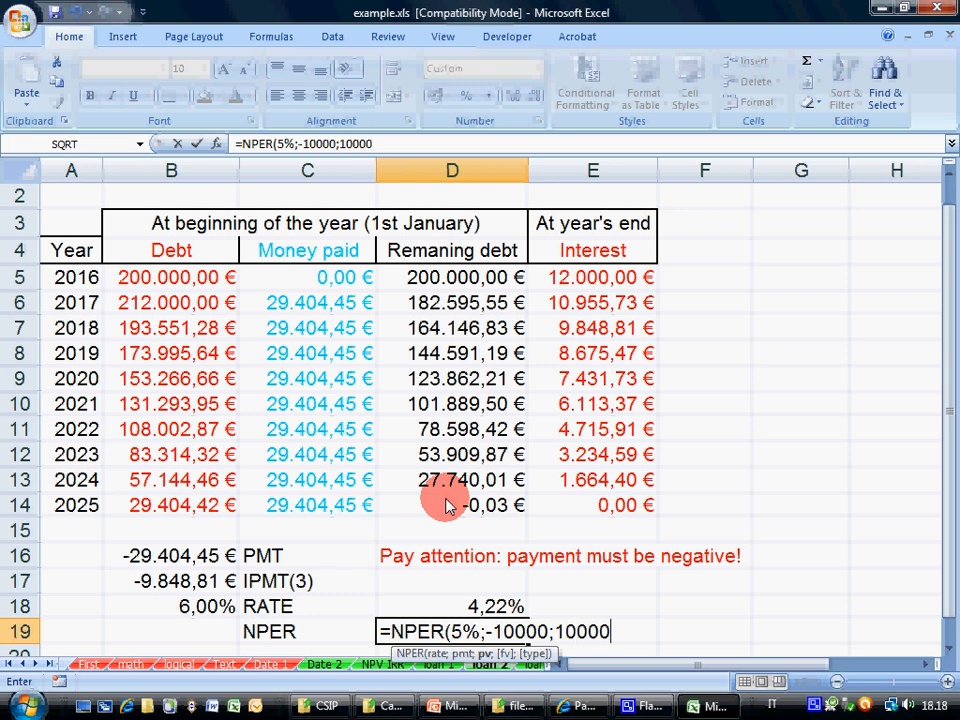
pyautogui.write('0)')
pyautogui.press('Return')
pyautogui.press('Up')
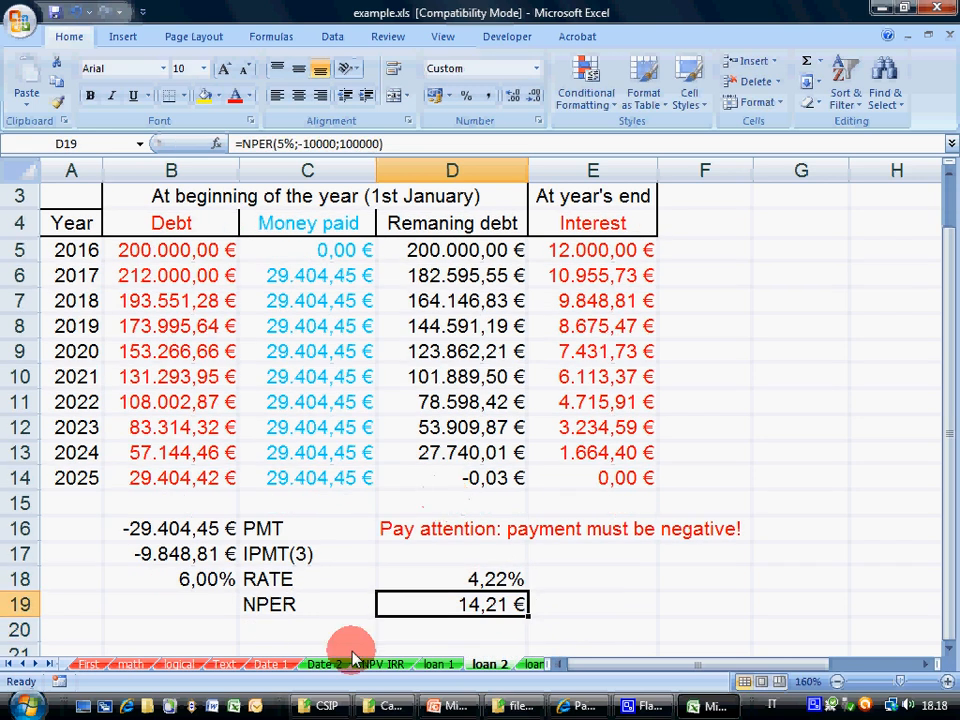
# Step: Format D19 with the Number category and check the rate and payment arguments of its NPER formula
pyautogui.click(540, 121)
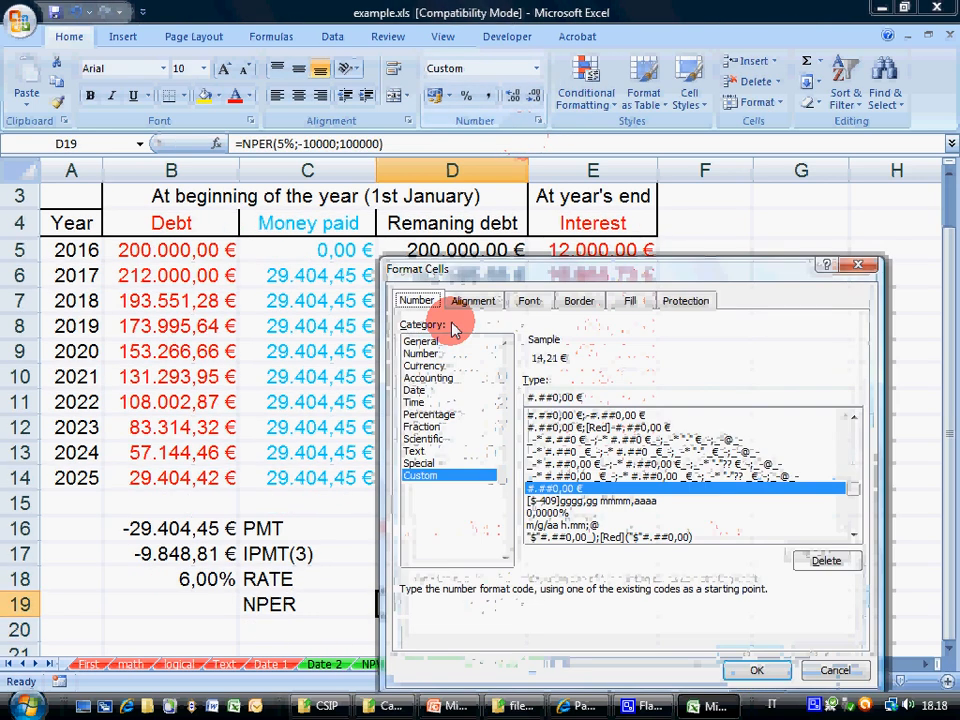
pyautogui.click(420, 353)
pyautogui.click(757, 671)
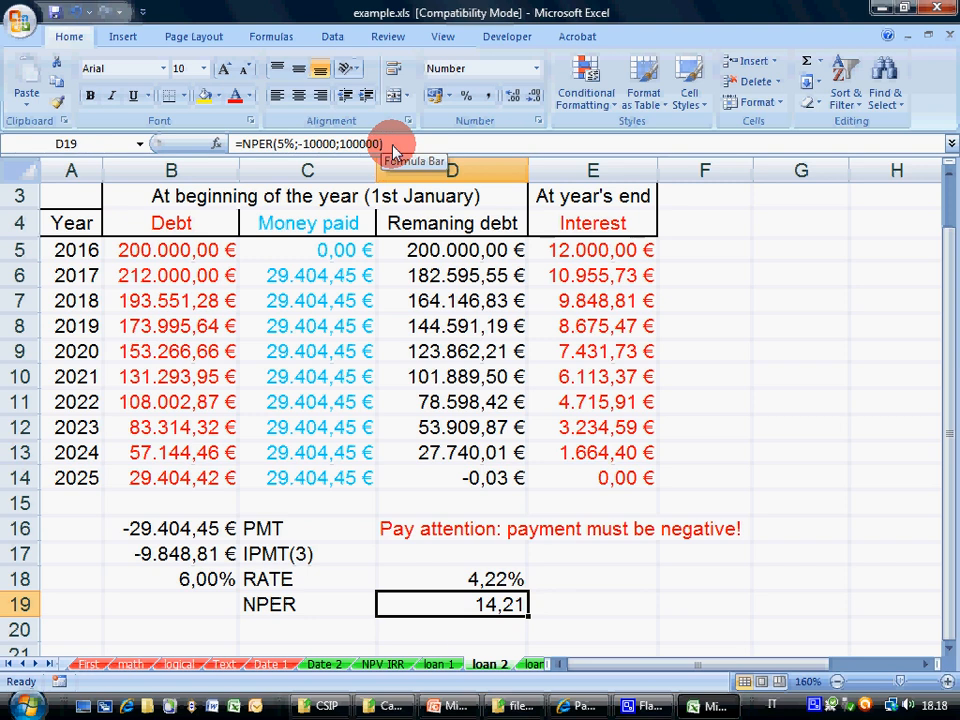
pyautogui.doubleClick(480, 612)
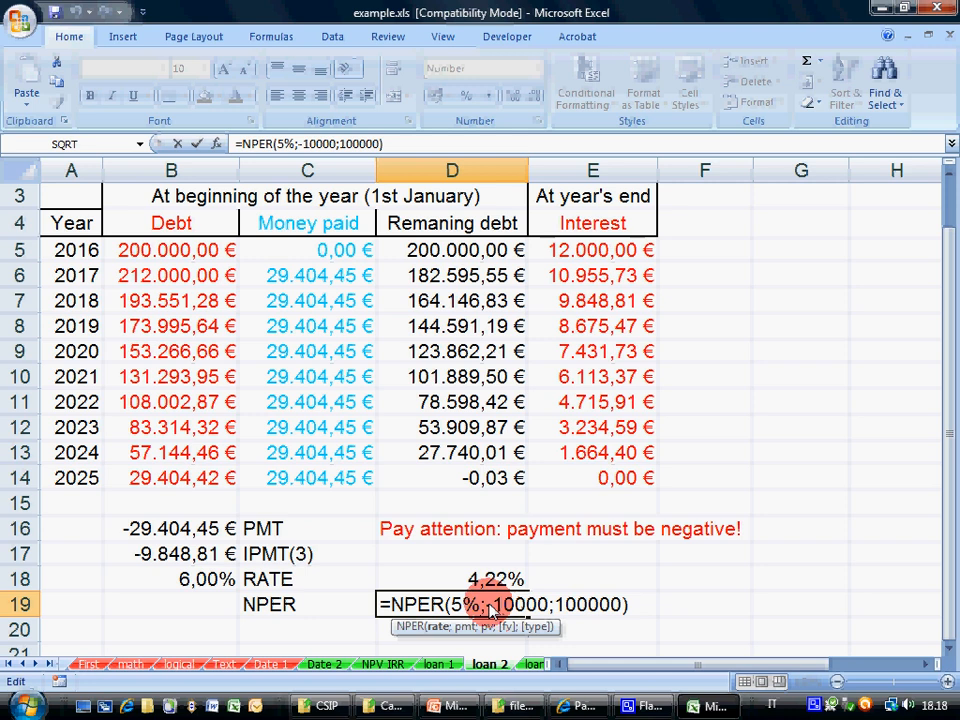
pyautogui.moveTo(487, 606); pyautogui.dragTo(550, 608)
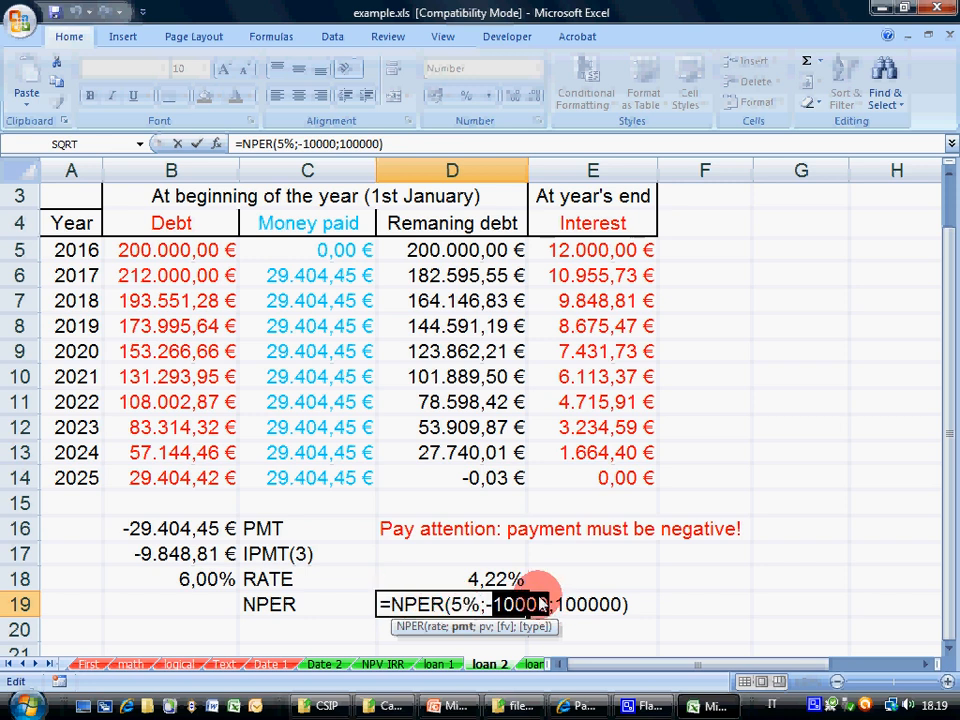
pyautogui.press('Return')
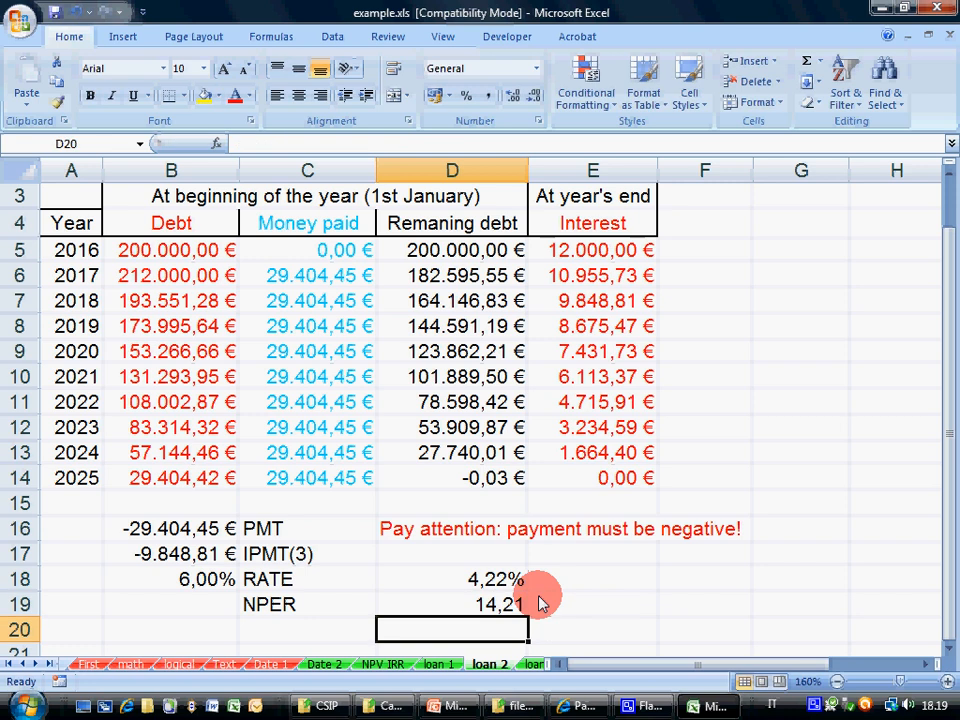
pyautogui.press('Up')
pyautogui.press('Right')
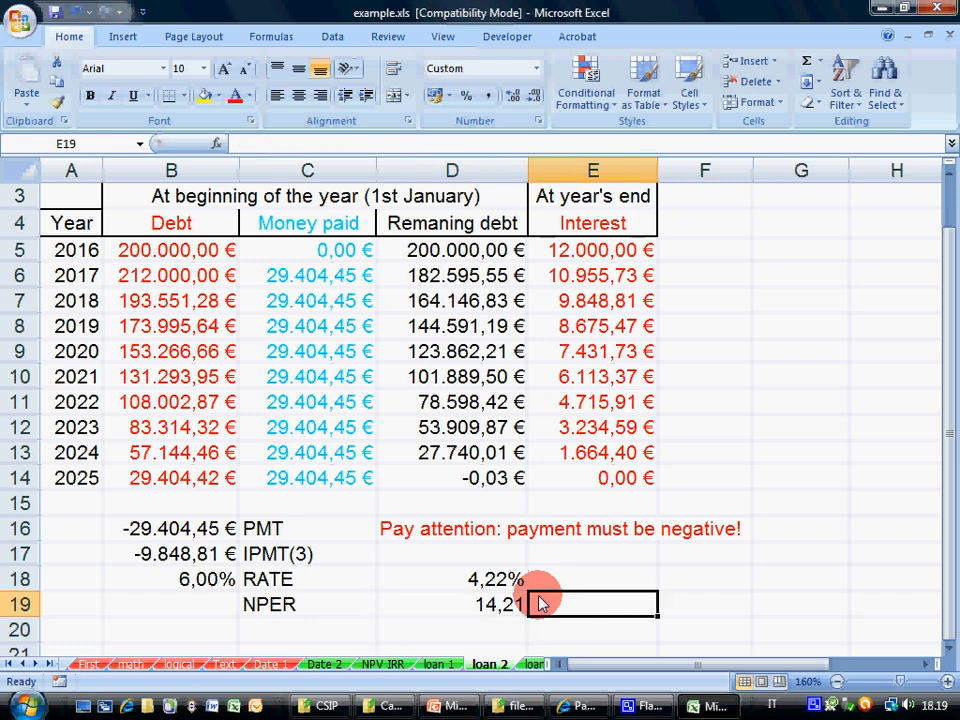
pyautogui.press('Left')
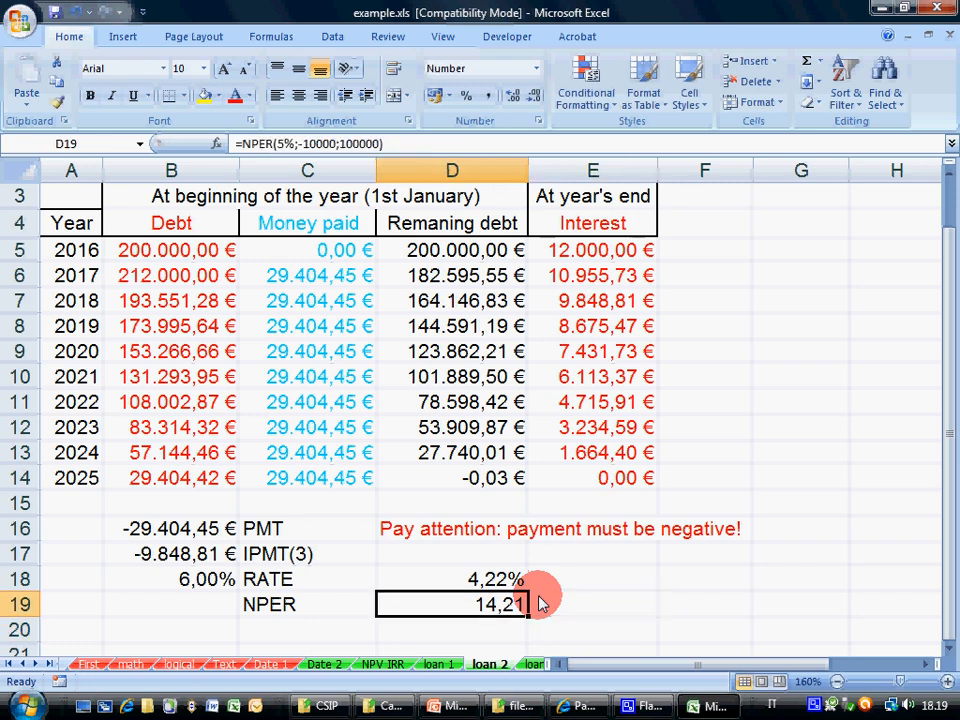
# Step: Enter in A20 the question "what is the exact amount of money to pay back a loan of 100000 in 14 years"
pyautogui.press('Down')
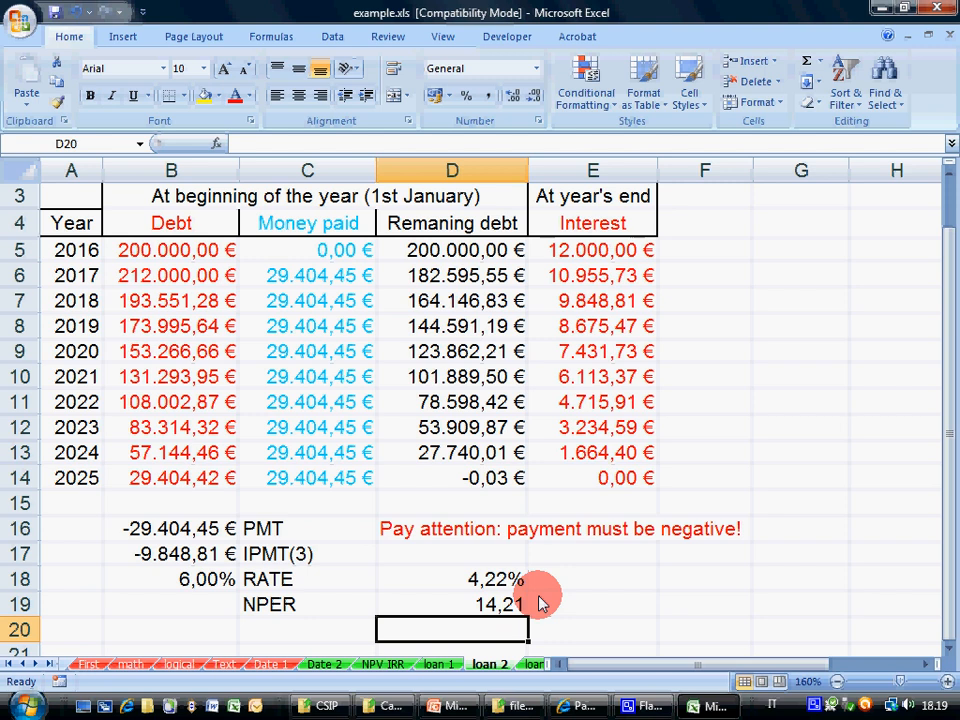
pyautogui.press('Left')
pyautogui.press('Left')
pyautogui.press('Left')
pyautogui.write('what')
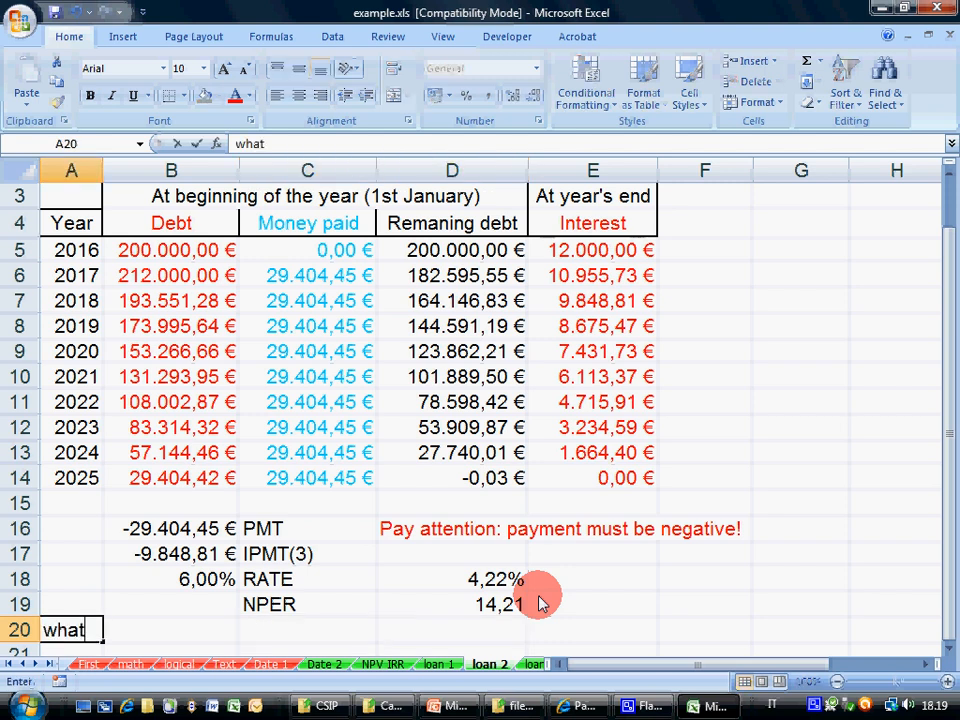
pyautogui.write(' is the exact')
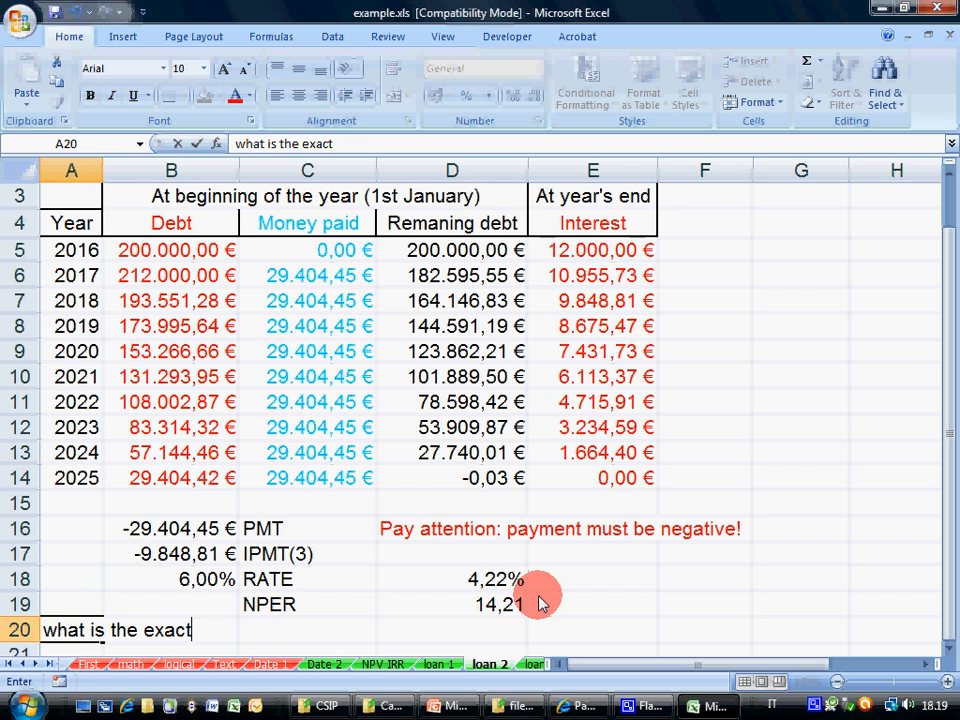
pyautogui.write(' amount of mon')
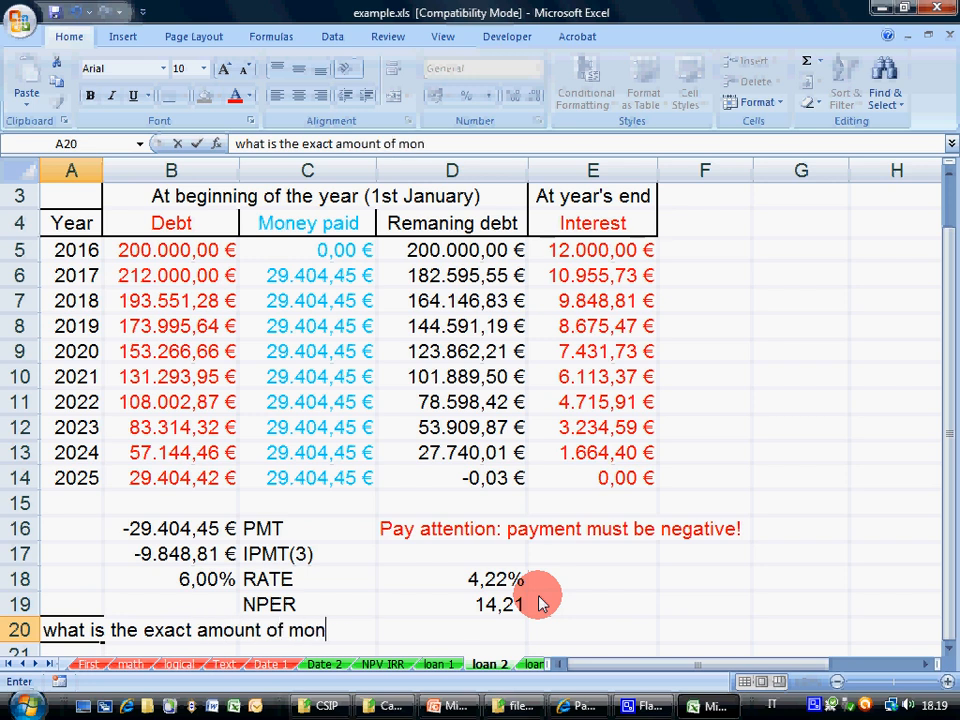
pyautogui.write('ey to pay ba')
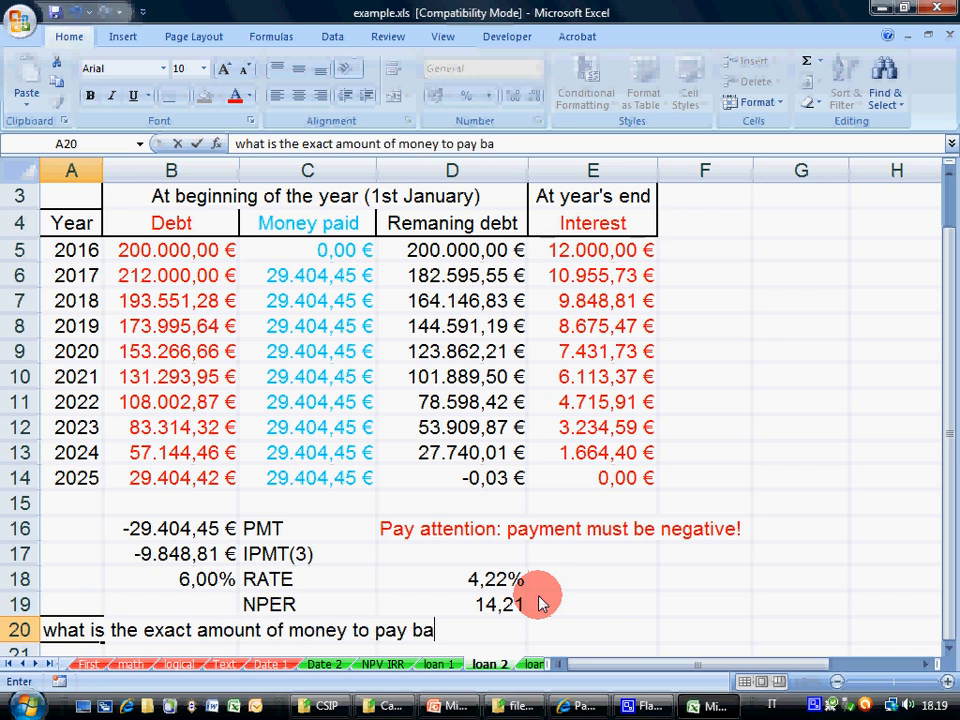
pyautogui.write('ck a loan')
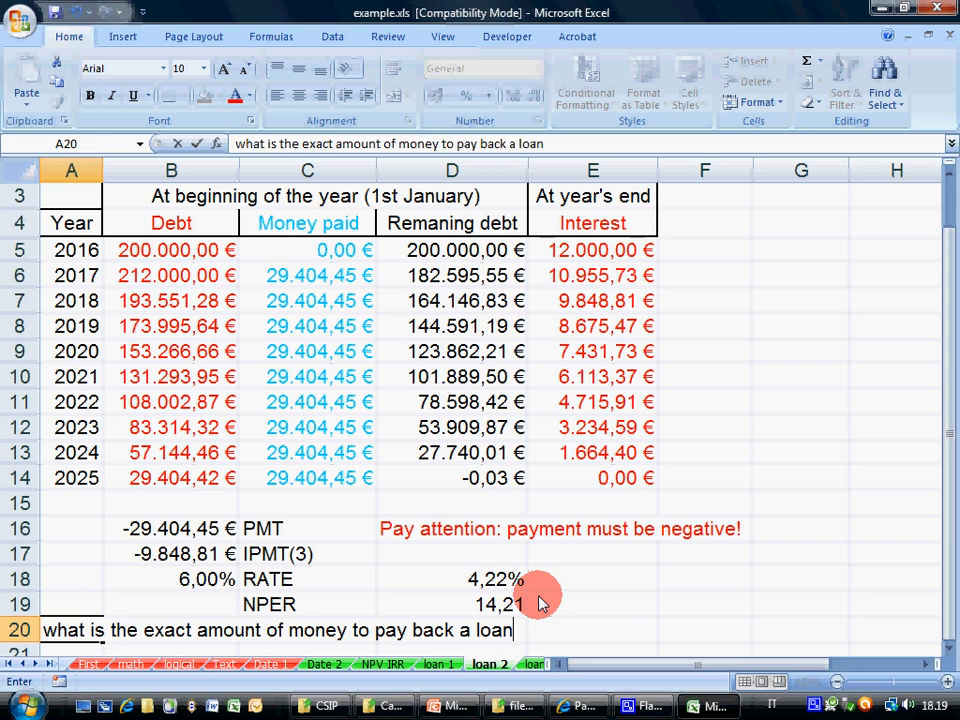
pyautogui.write(' in 14 years')
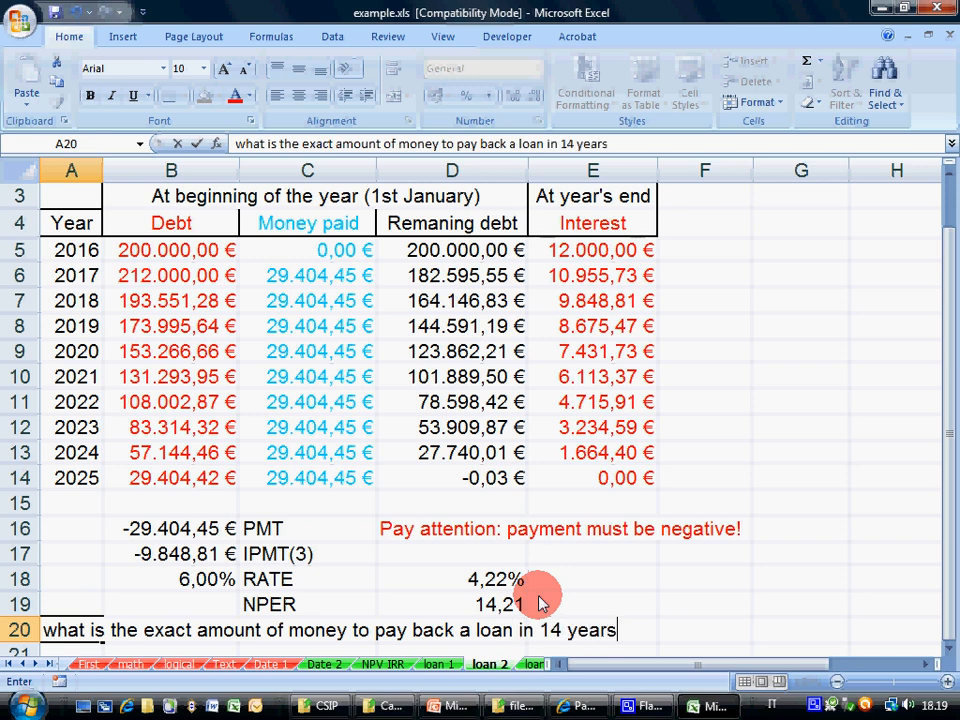
pyautogui.click(557, 145)
pyautogui.write('of 100000')
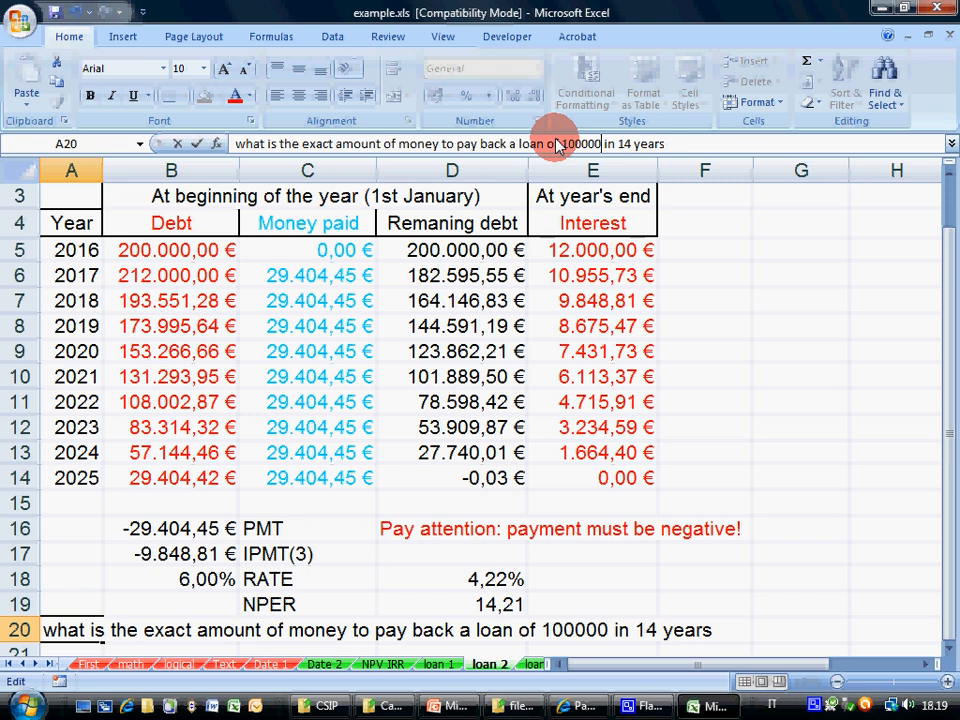
pyautogui.press('Return')
pyautogui.press('Right')
pyautogui.press('Right')
pyautogui.press('Right')
pyautogui.write('=')
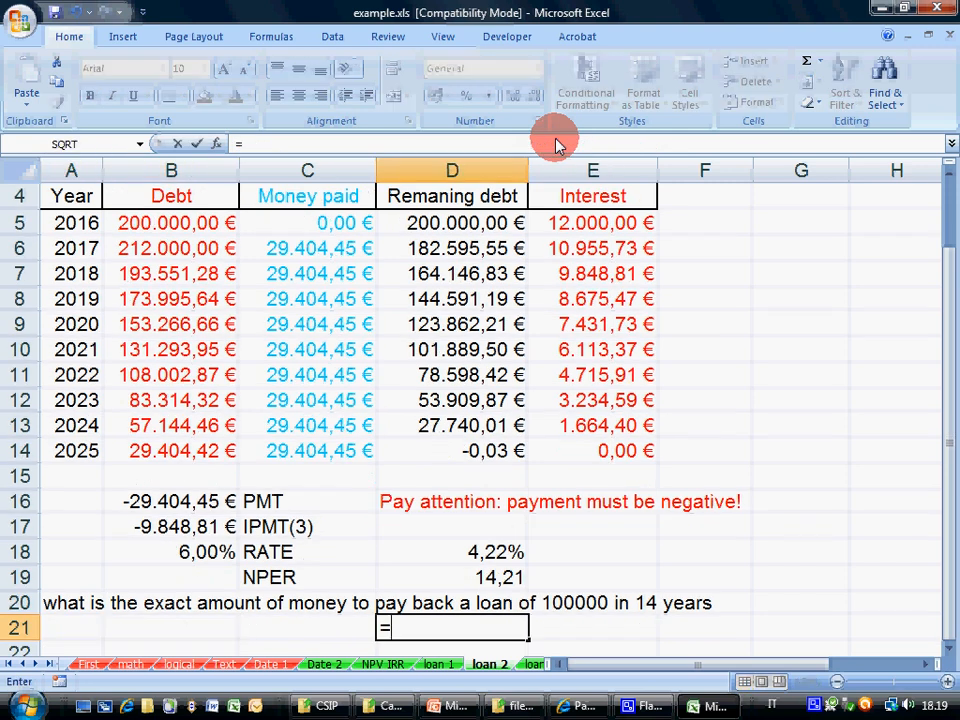
pyautogui.write('PMT(')
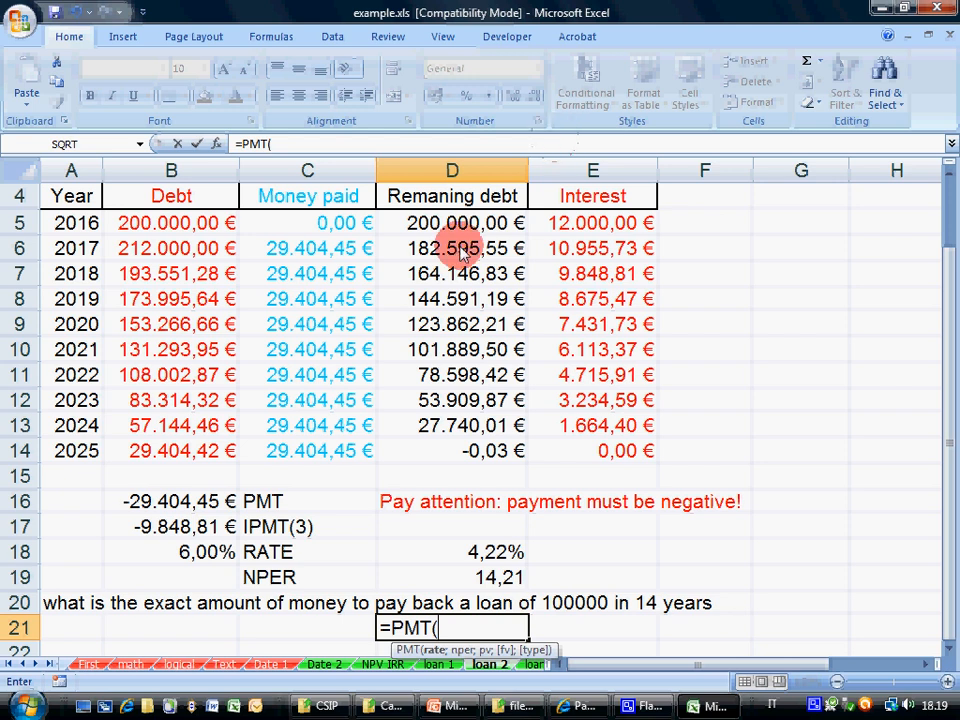
pyautogui.write('6%')
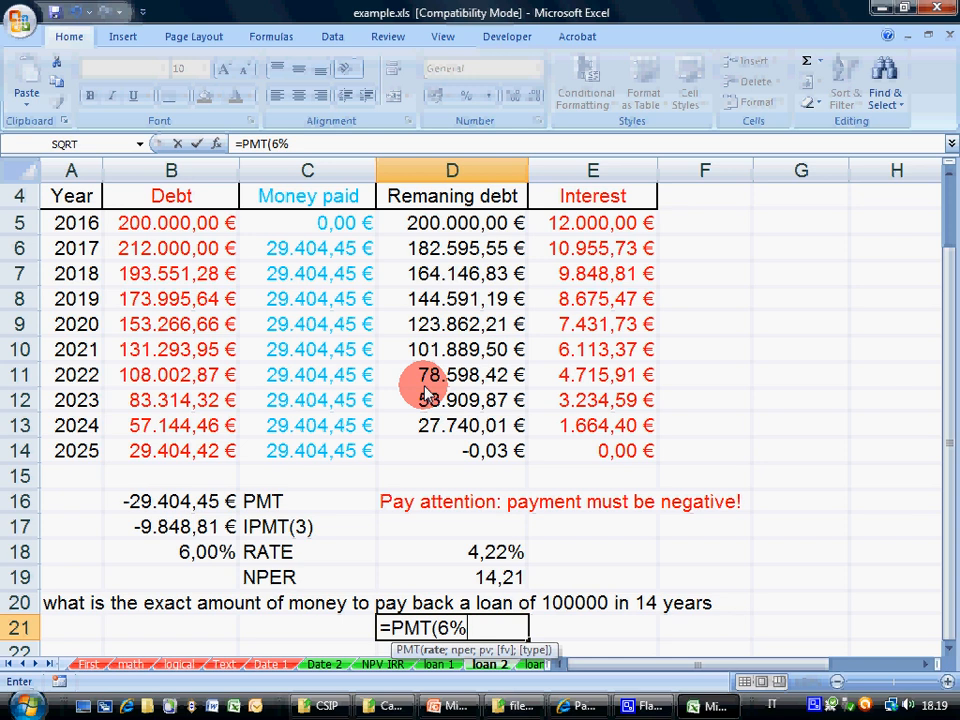
pyautogui.press('Escape')
# Step: Check the rate in the NPER formula of D19 and append "rate 5%" to the question in A20
pyautogui.click(435, 580)
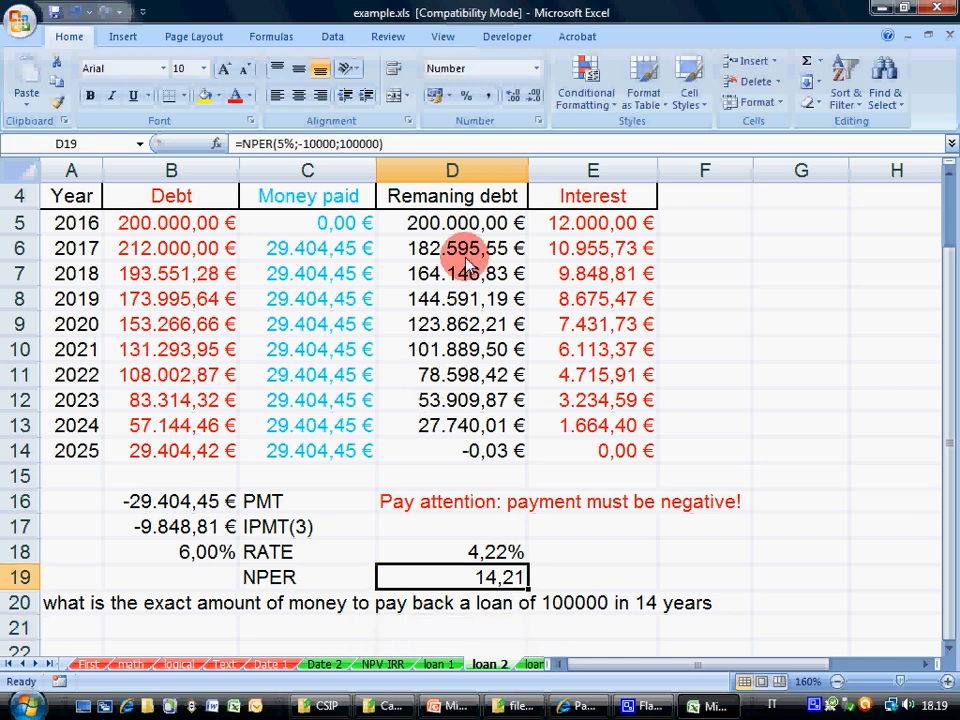
pyautogui.click(71, 605)
pyautogui.click(697, 140)
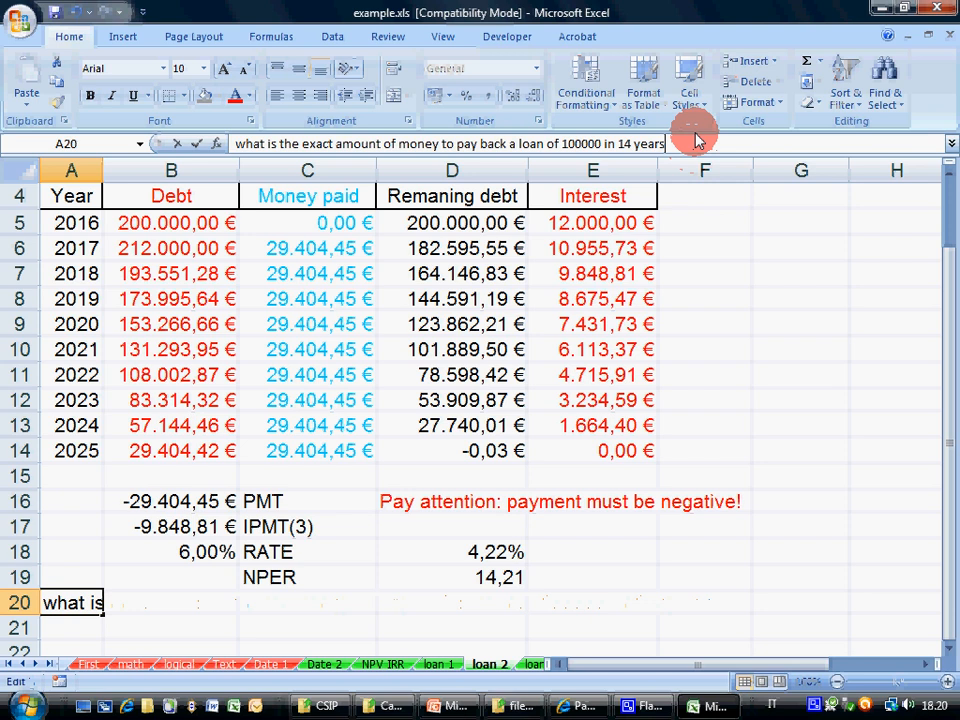
pyautogui.write('rate 5%')
pyautogui.press('Return')
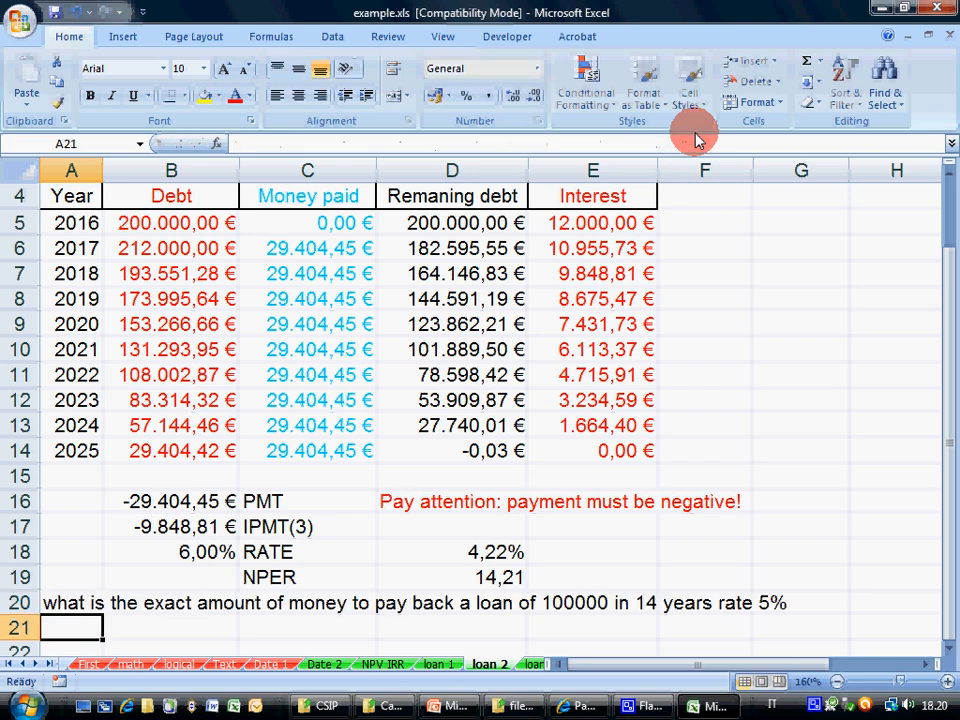
# Step: Calculate the yearly payment for the A20 question in D21 with the formula =PMT(5%;14;100000)
pyautogui.click(491, 624)
pyautogui.write('=')
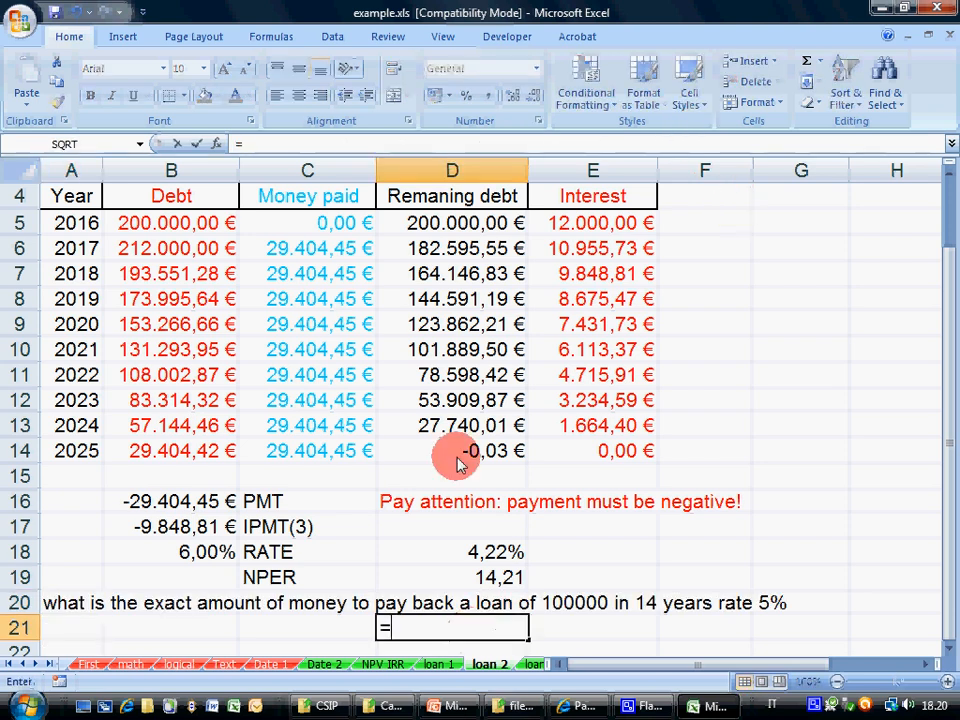
pyautogui.write('PMT(')
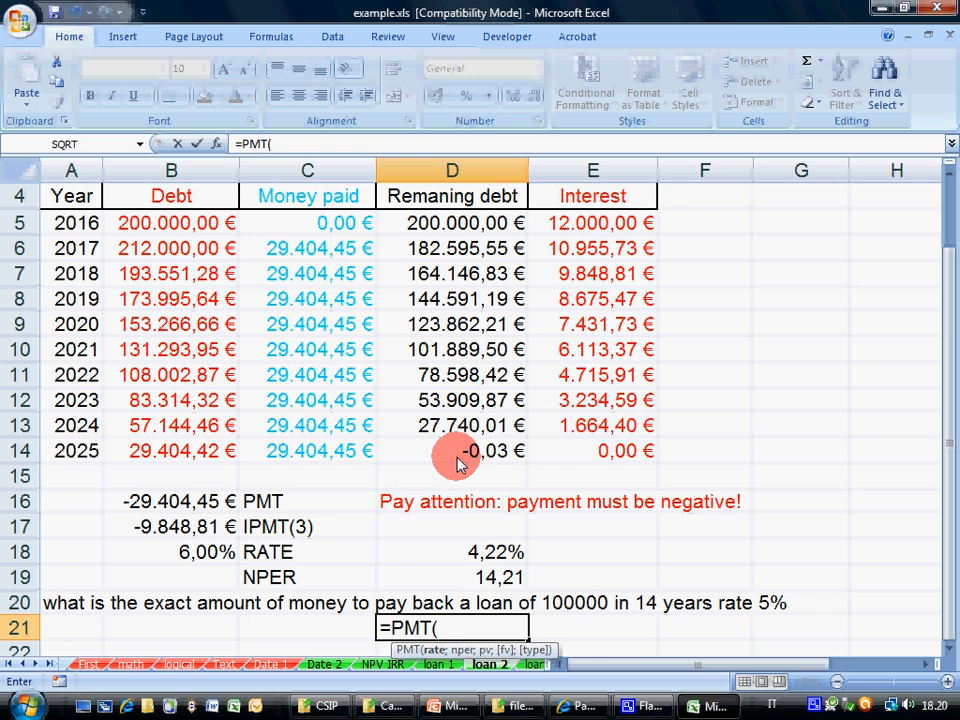
pyautogui.write('5%;')
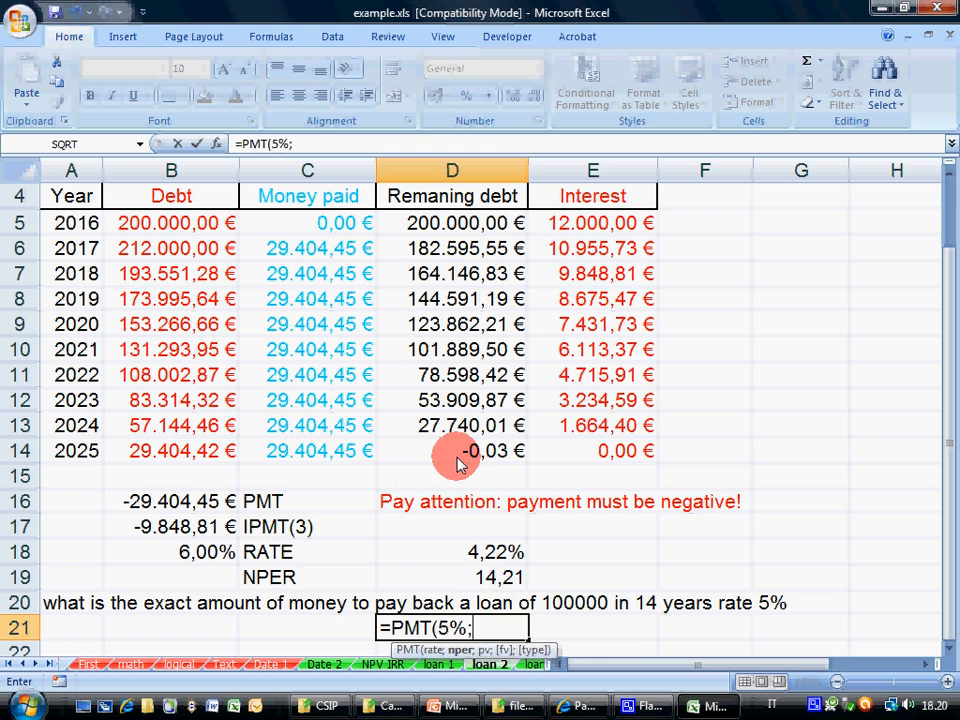
pyautogui.write('14;1000')
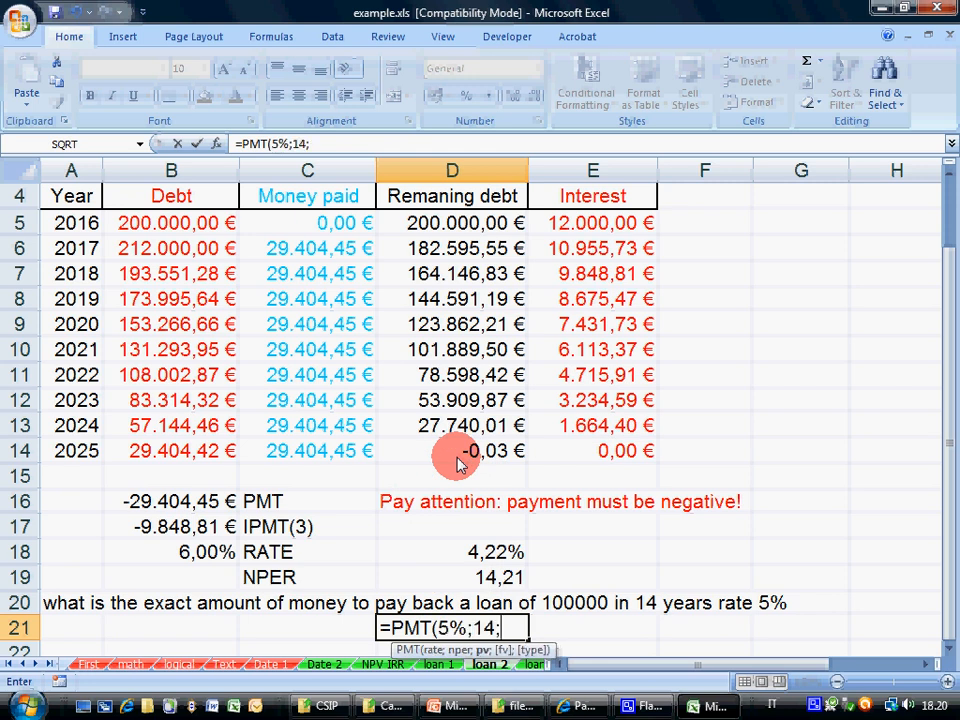
pyautogui.write('00)')
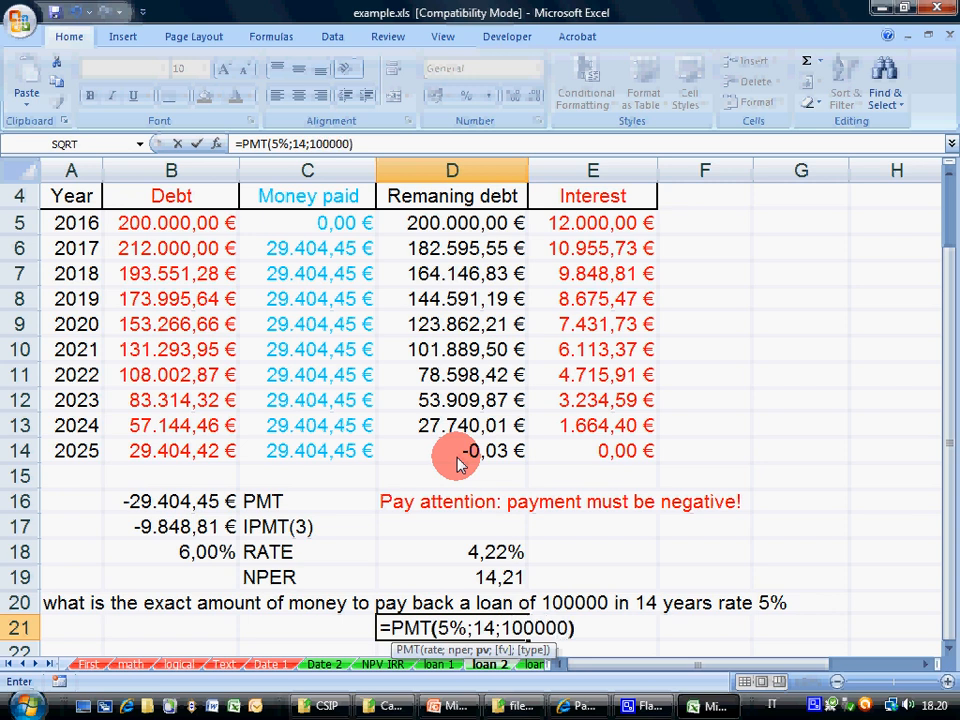
pyautogui.press('Return')
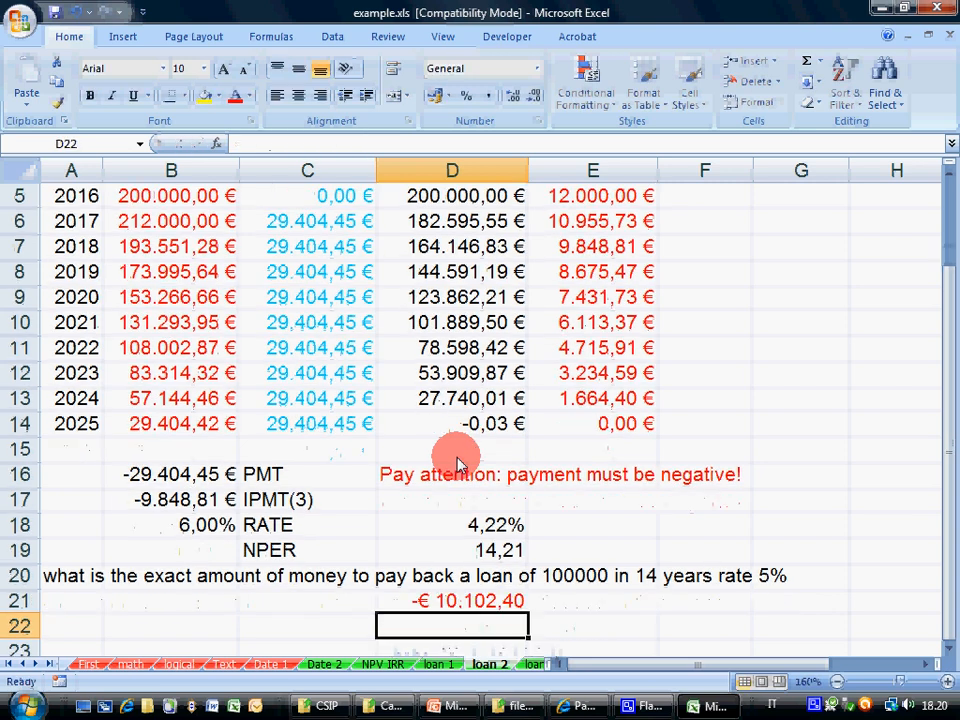
pyautogui.click(474, 609)
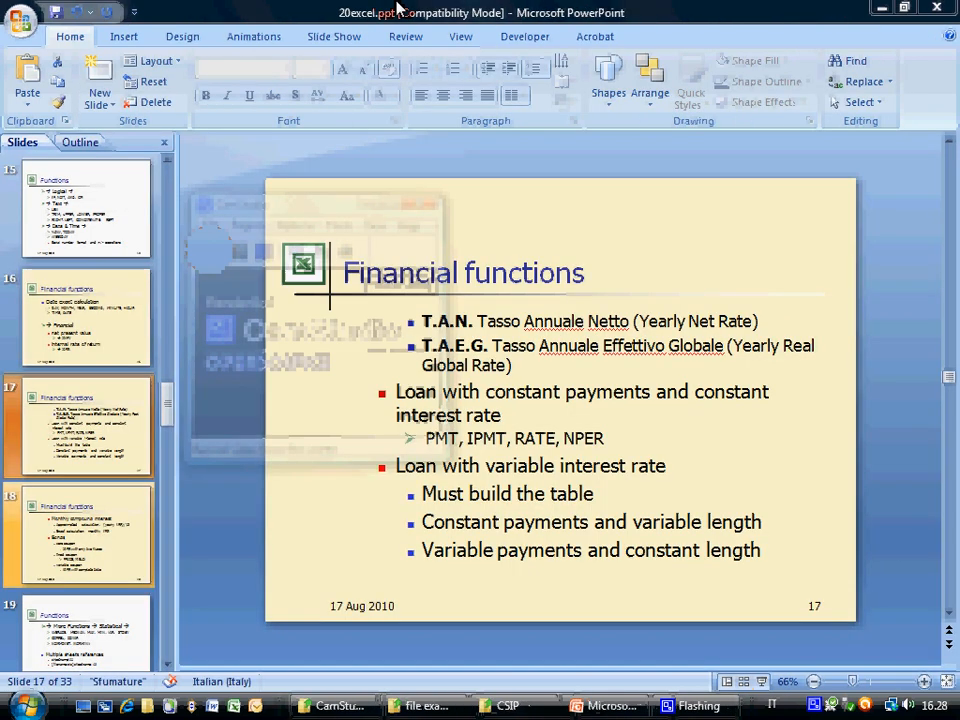
# Step: Show slide 17, Financial functions, of the PowerPoint presentation 20excel.ppt as a full-screen slide show
pyautogui.click(754, 681)
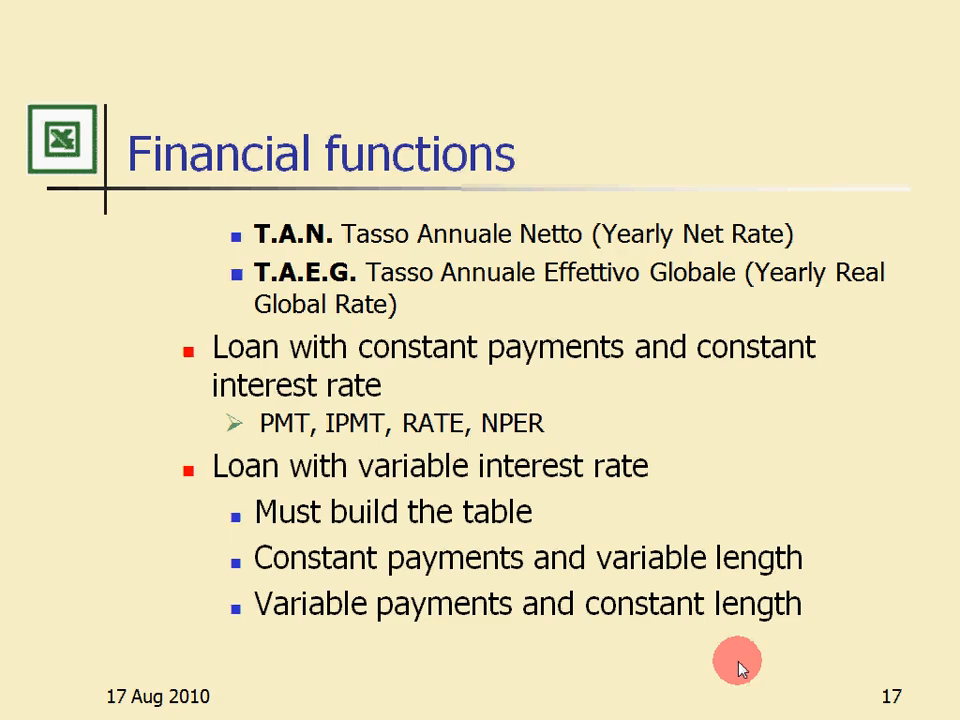
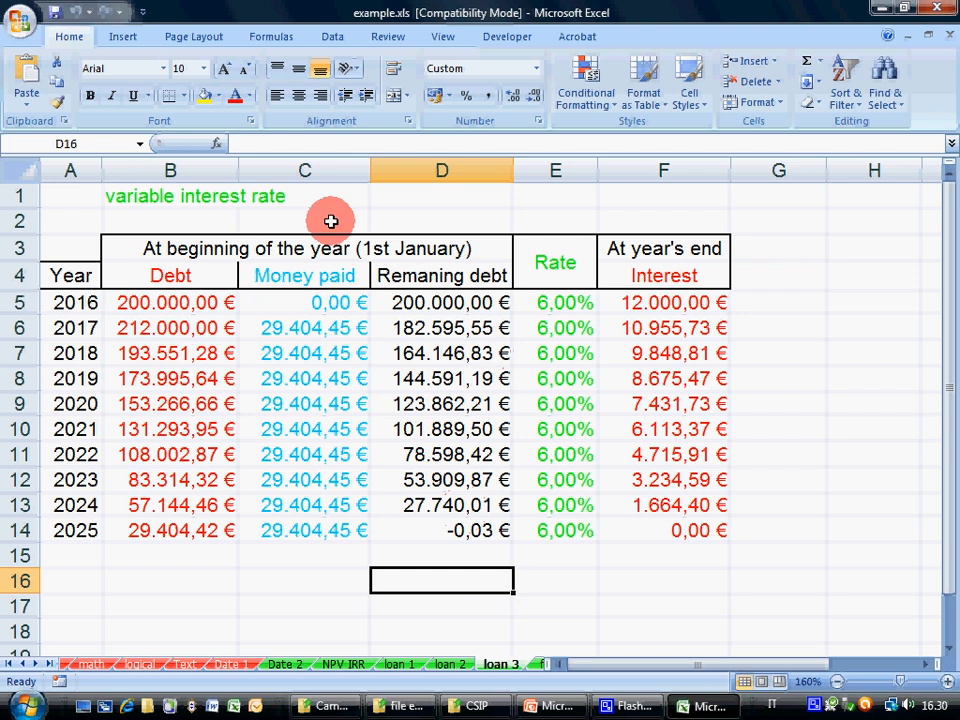
# Step: Examine the variable interest rate table on sheet loan 3: the title, the yearly rates in E5:E14, the 2017 payment and the initial debt
pyautogui.click(230, 196)
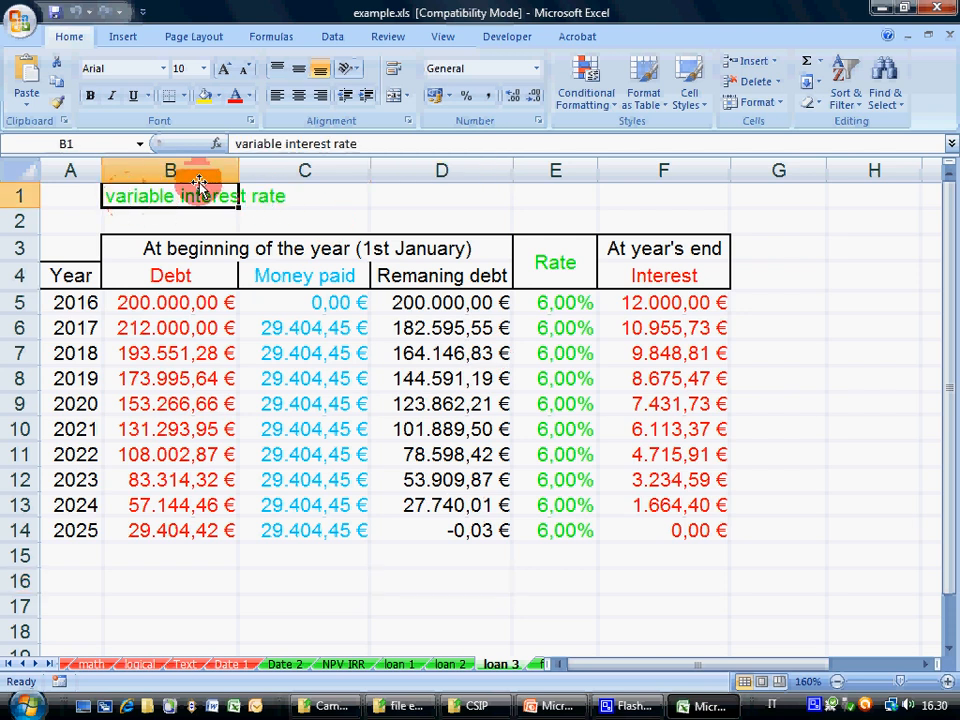
pyautogui.click(551, 305)
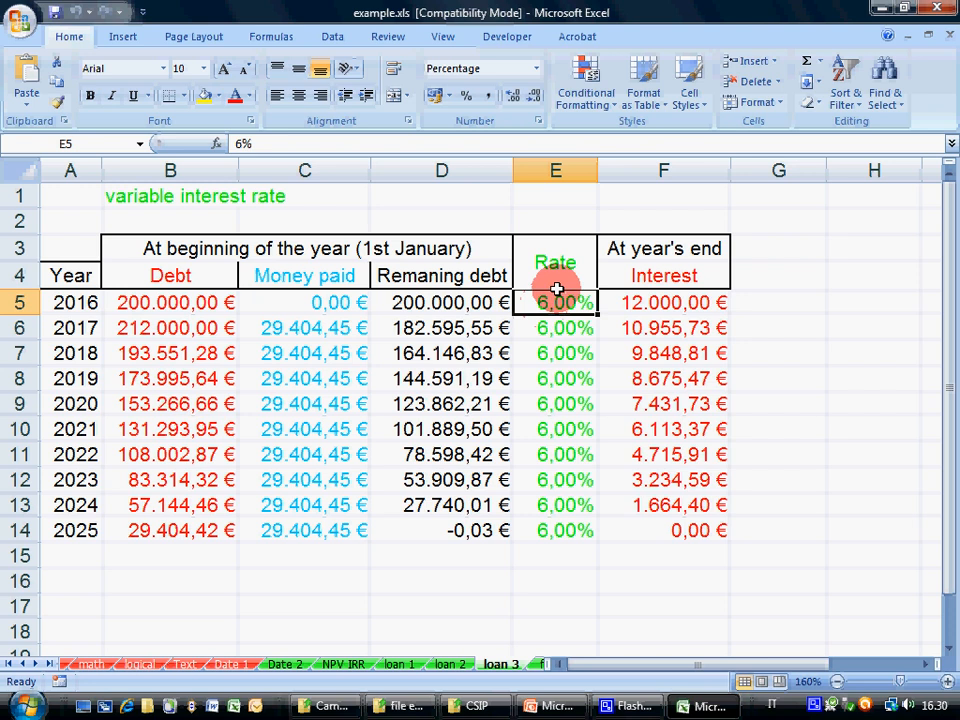
pyautogui.moveTo(563, 527); pyautogui.dragTo(565, 312)
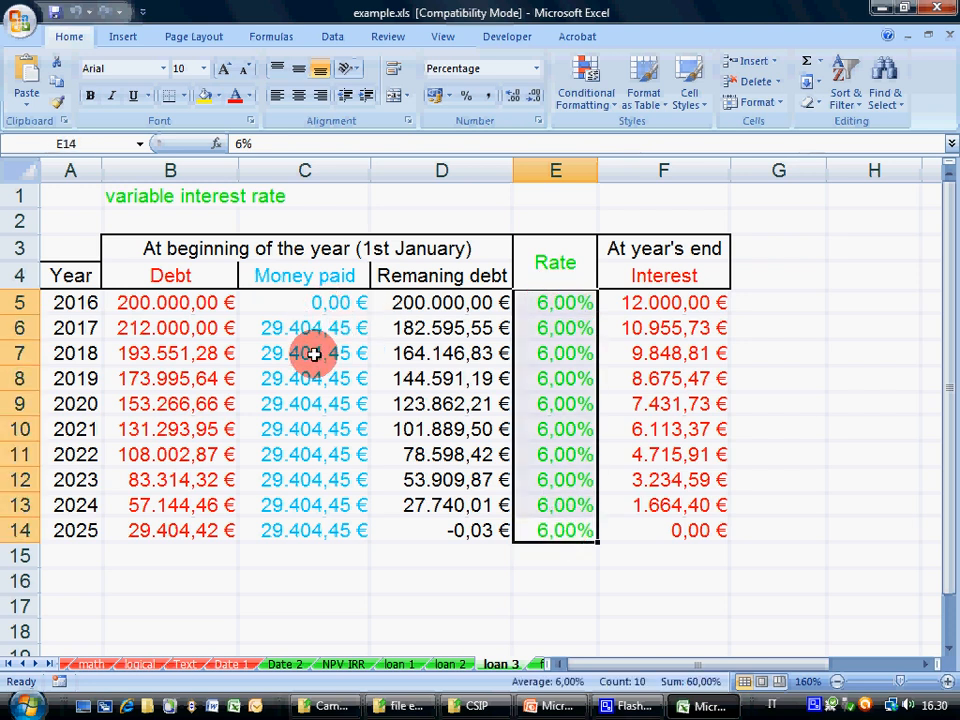
pyautogui.click(558, 328)
pyautogui.click(561, 353)
pyautogui.click(553, 429)
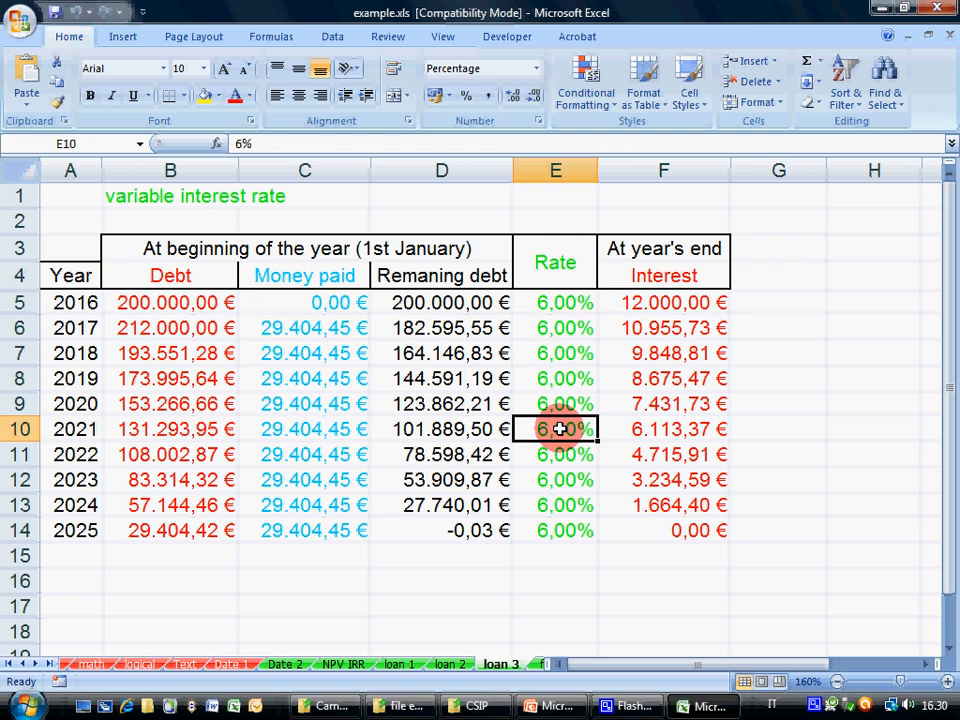
pyautogui.moveTo(555, 304); pyautogui.dragTo(568, 531)
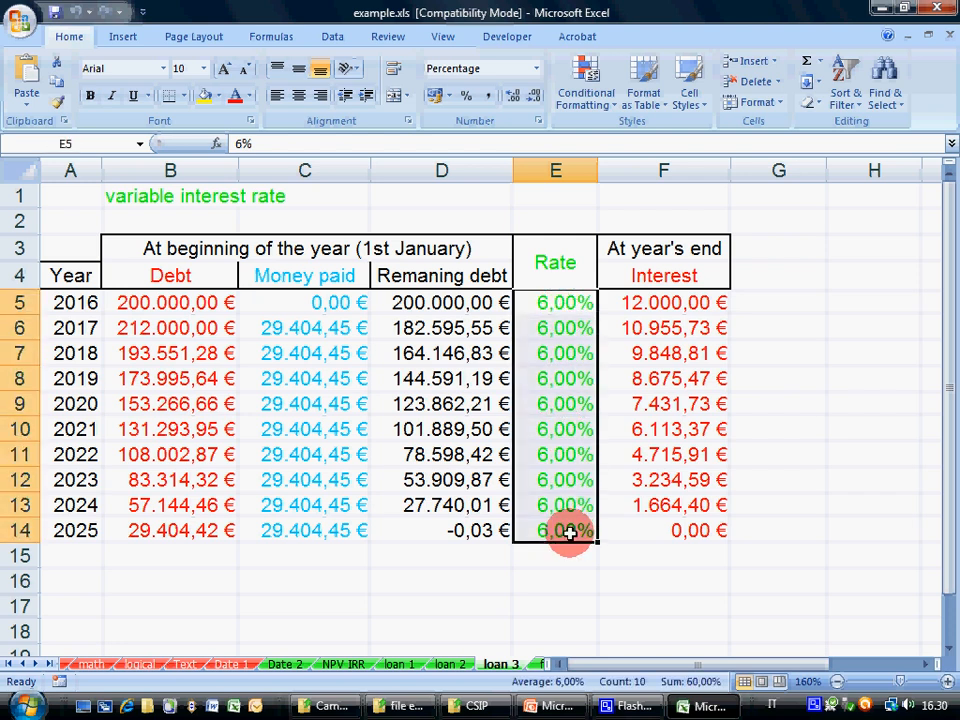
pyautogui.click(566, 531)
pyautogui.click(305, 333)
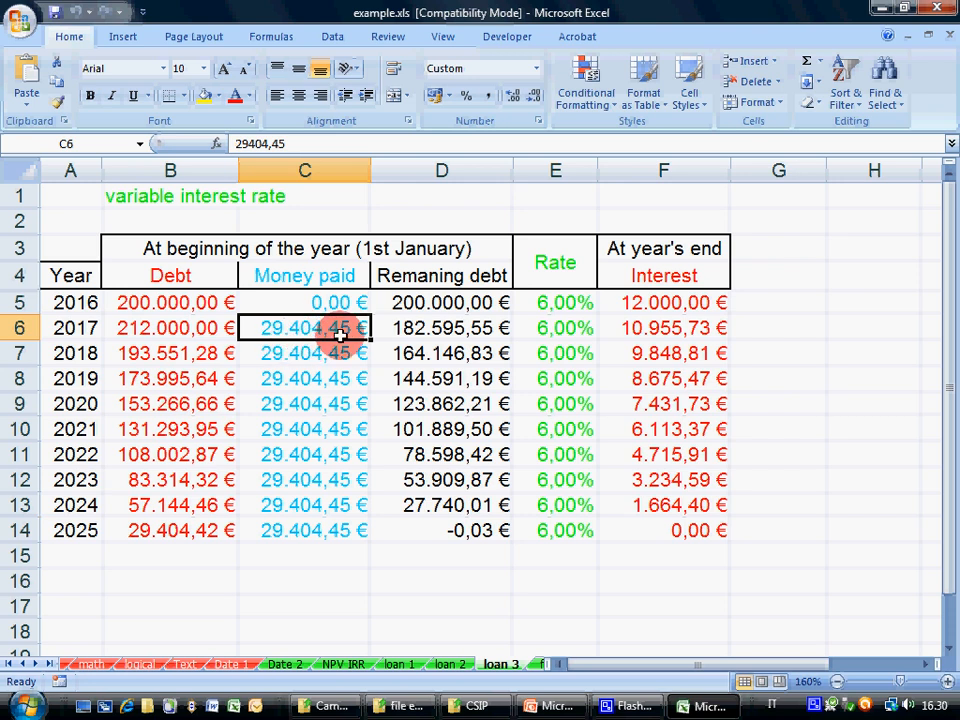
pyautogui.click(176, 303)
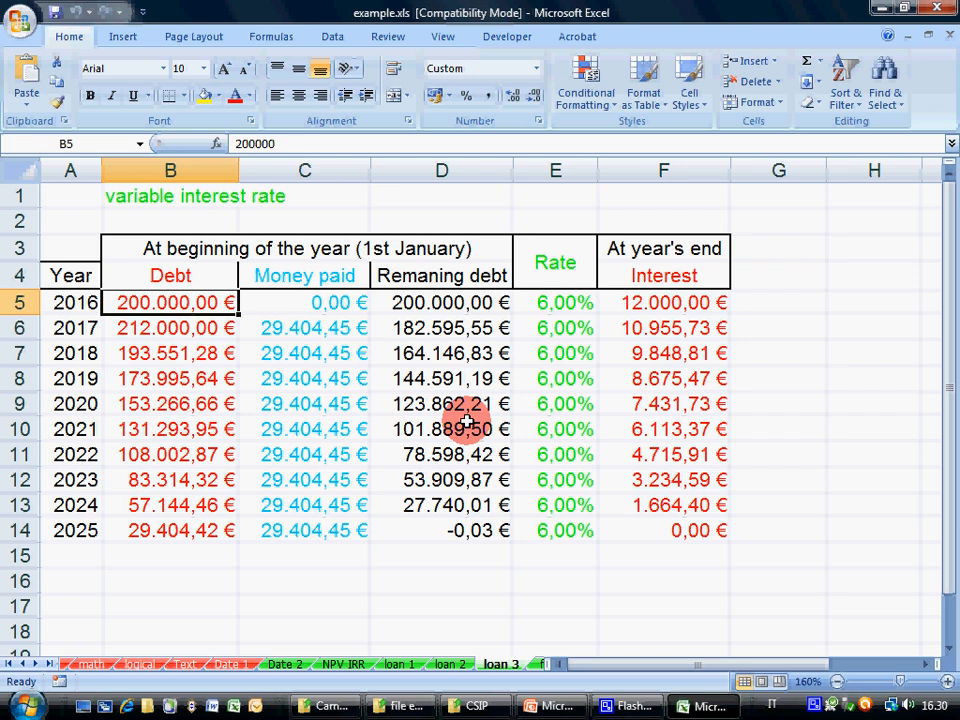
# Step: Set the 2019 interest rate in E8 to 9% and highlight the cell with a yellow fill
pyautogui.click(551, 379)
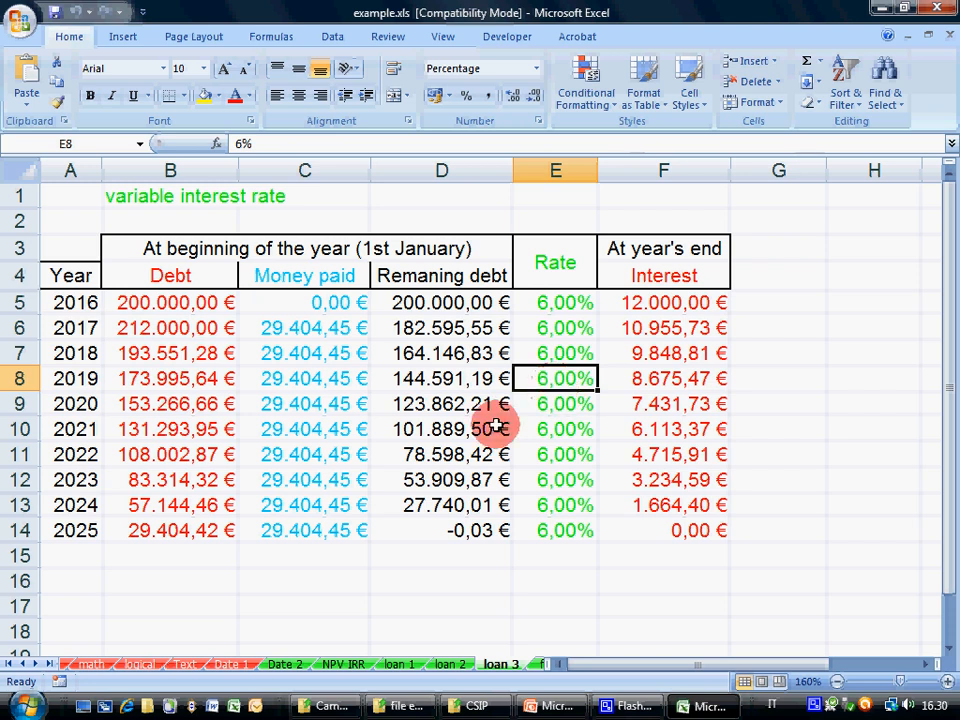
pyautogui.write('9')
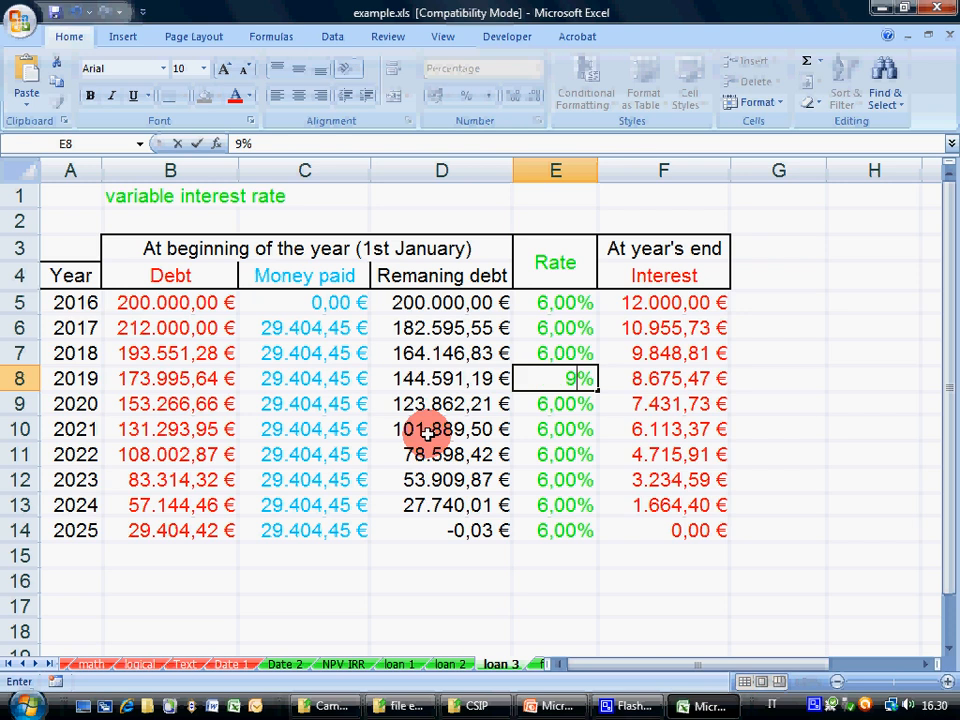
pyautogui.press('Return')
pyautogui.click(558, 382)
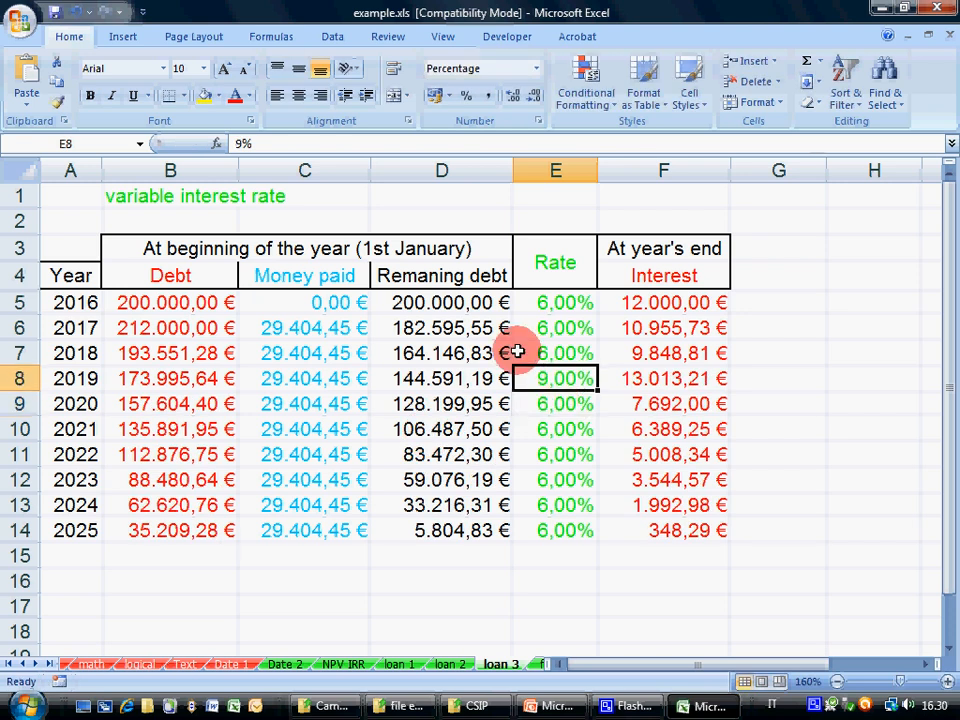
pyautogui.click(204, 95)
pyautogui.press('Down')
pyautogui.press('Down')
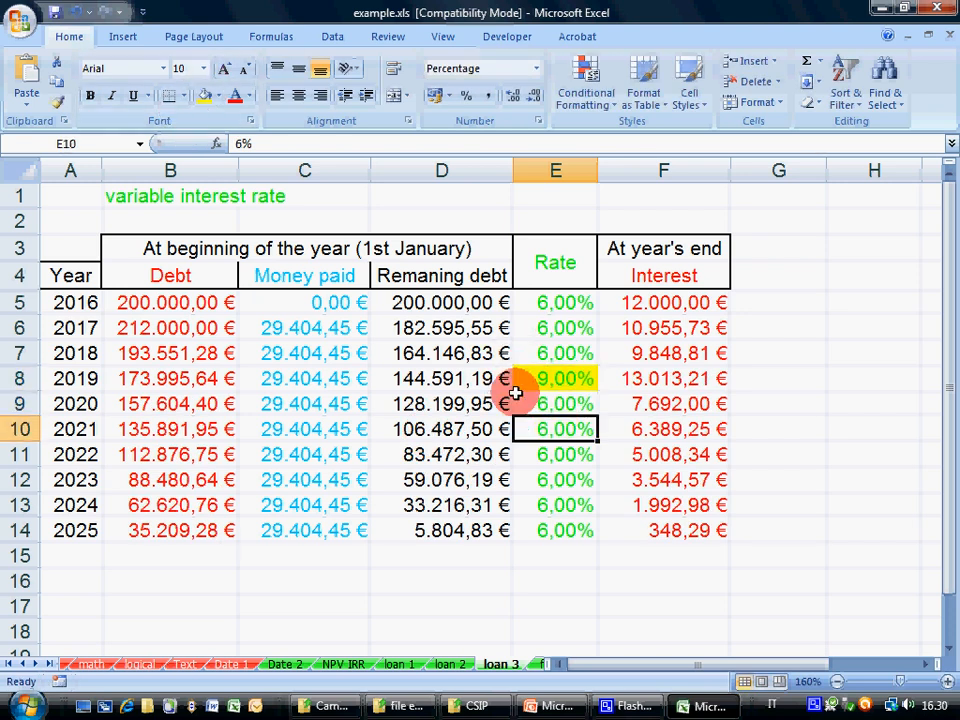
pyautogui.click(549, 379)
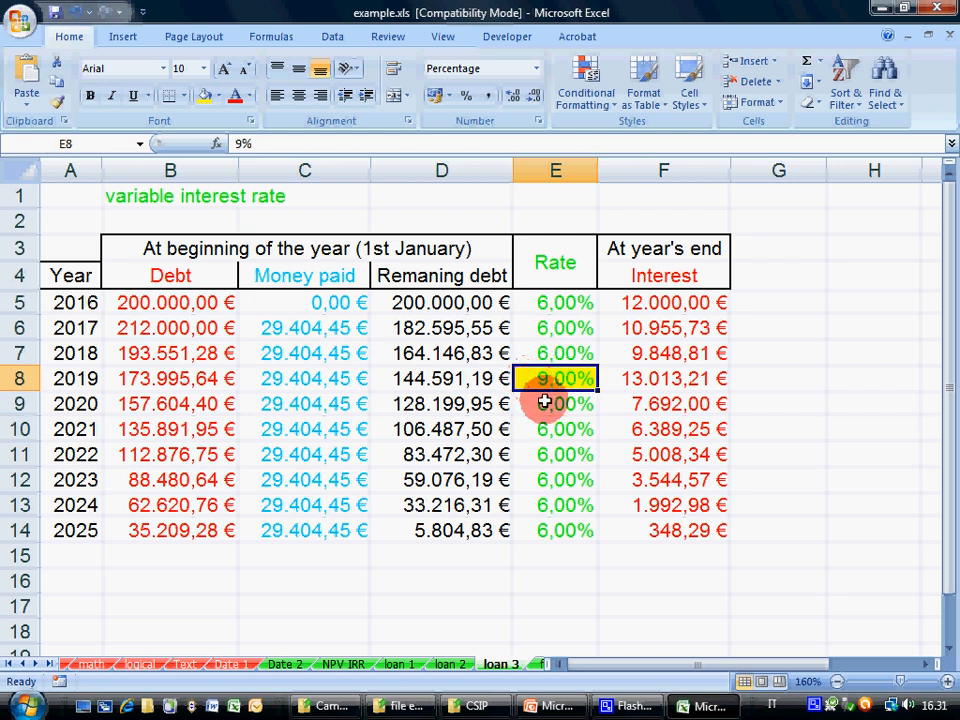
# Step: Set the 2020 interest rate in E9 to 9% and fill it down through 2025 in E14
pyautogui.click(547, 403)
pyautogui.write('9')
pyautogui.press('Return')
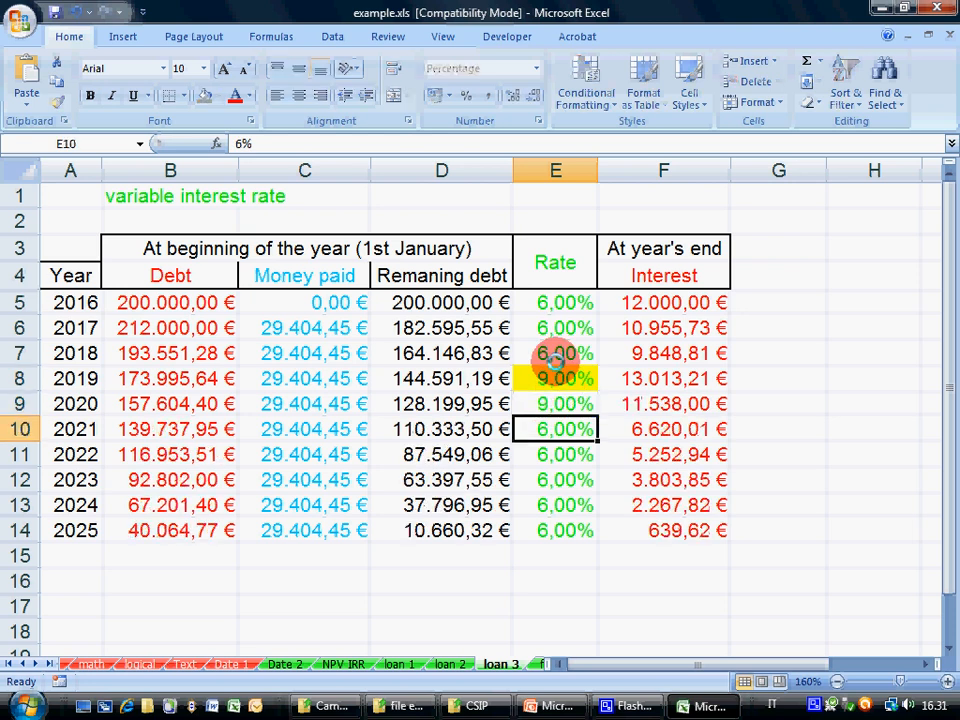
pyautogui.click(570, 403)
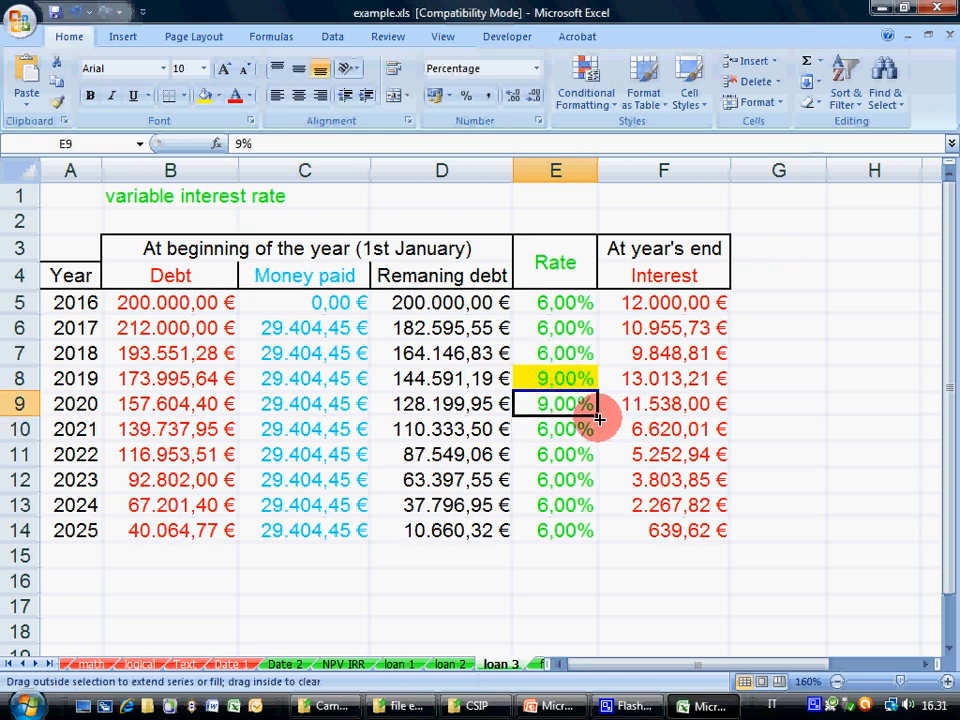
pyautogui.moveTo(597, 418); pyautogui.dragTo(582, 531)
# Step: Examine the raised rates in E8:E14, the yearly payment in column C and the remaining debt in 2025
pyautogui.click(570, 378)
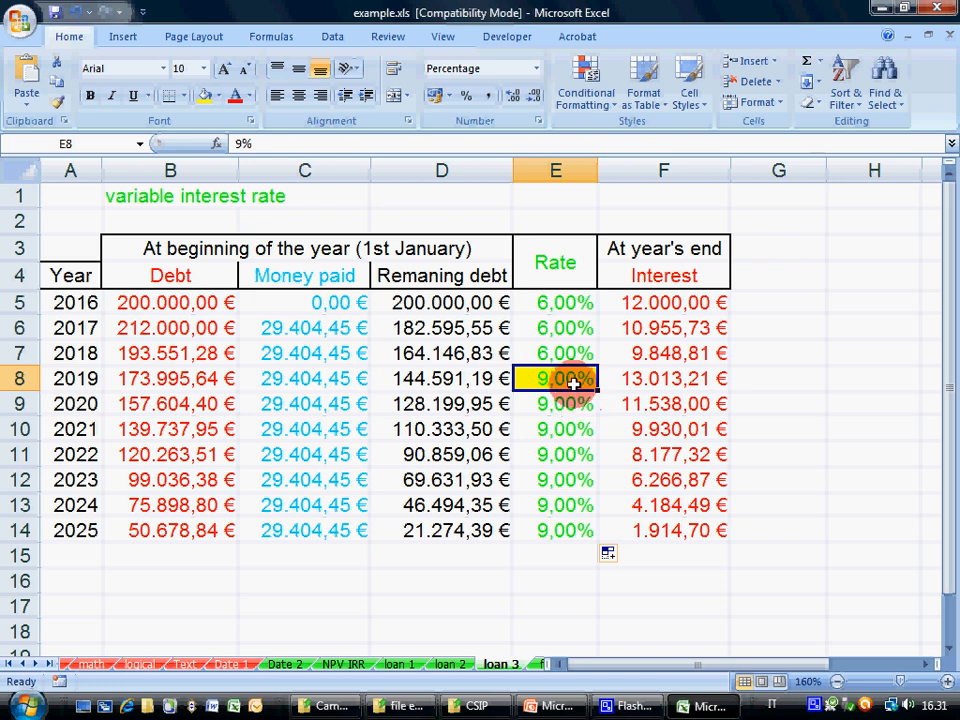
pyautogui.moveTo(571, 380); pyautogui.dragTo(557, 527)
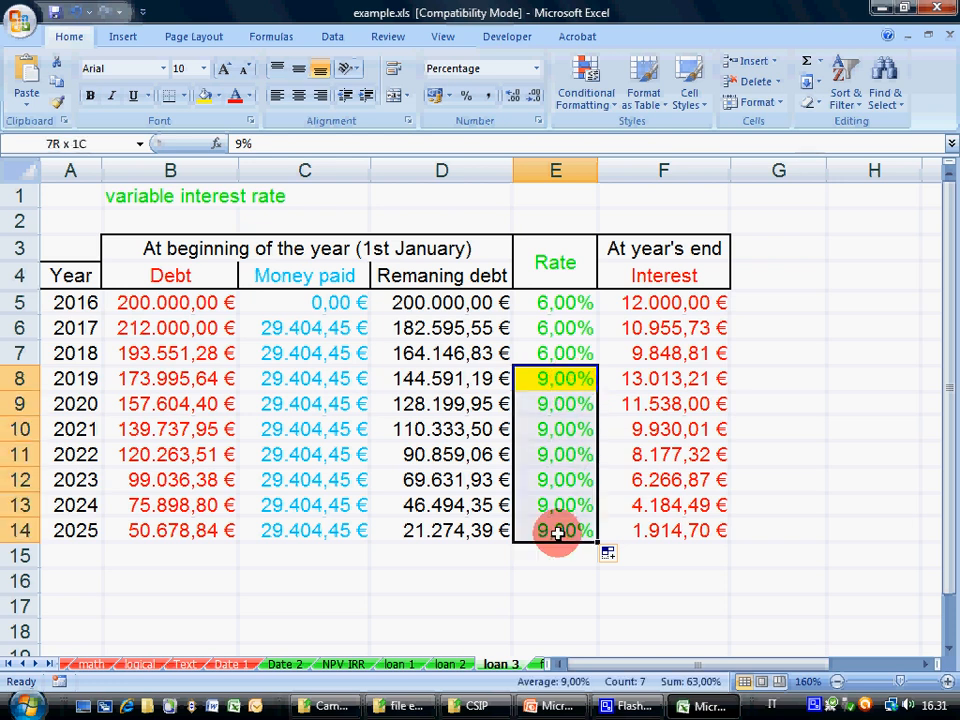
pyautogui.click(553, 380)
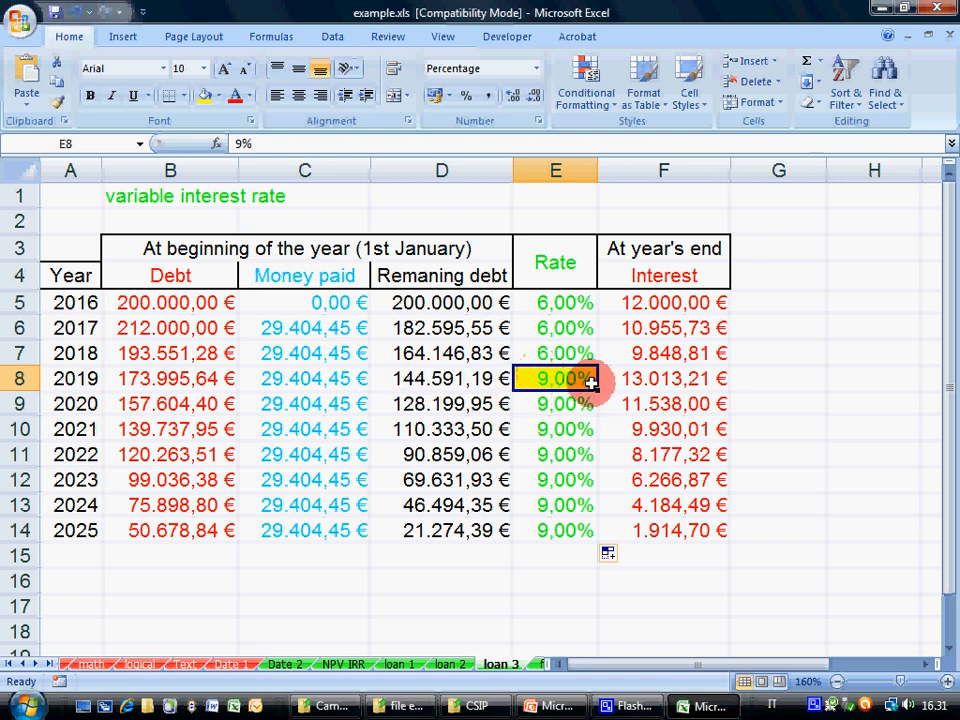
pyautogui.click(317, 377)
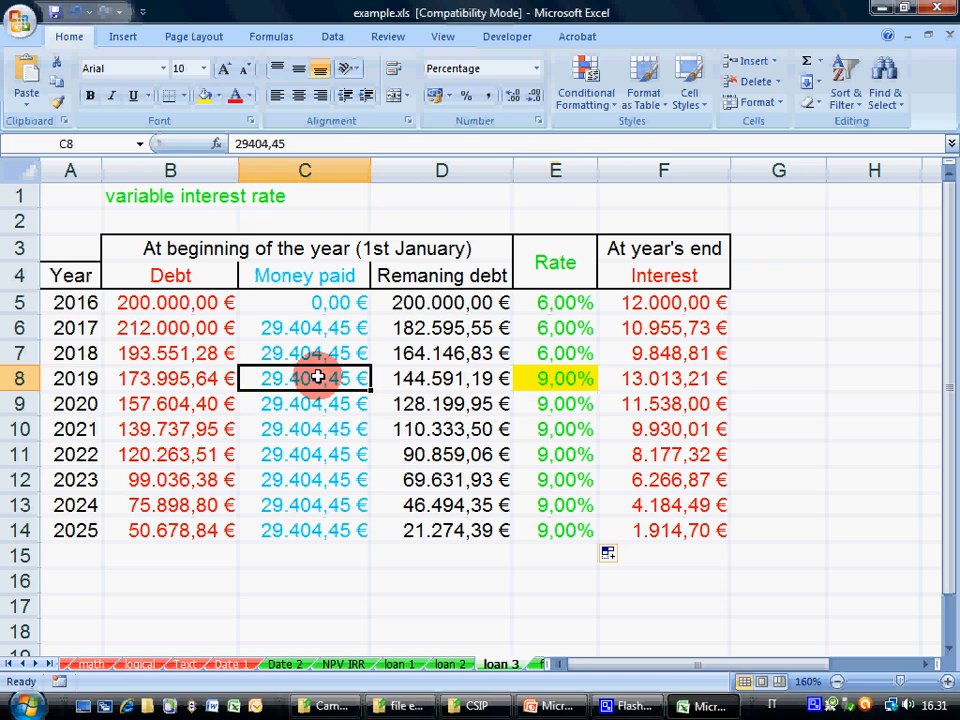
pyautogui.click(321, 535)
pyautogui.click(418, 533)
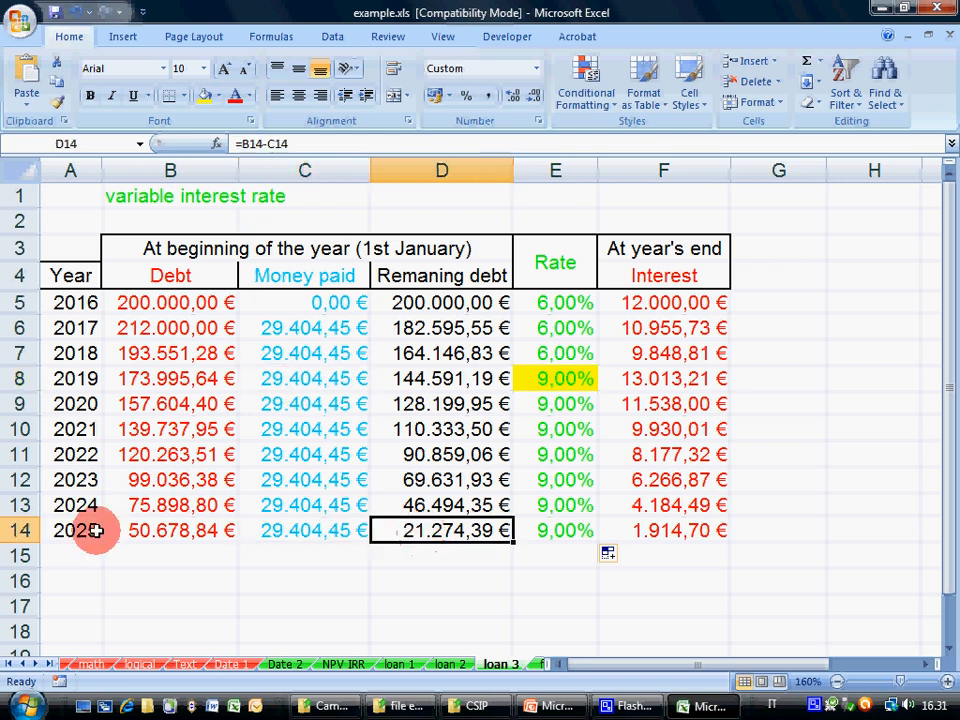
pyautogui.moveTo(95, 531); pyautogui.dragTo(476, 527)
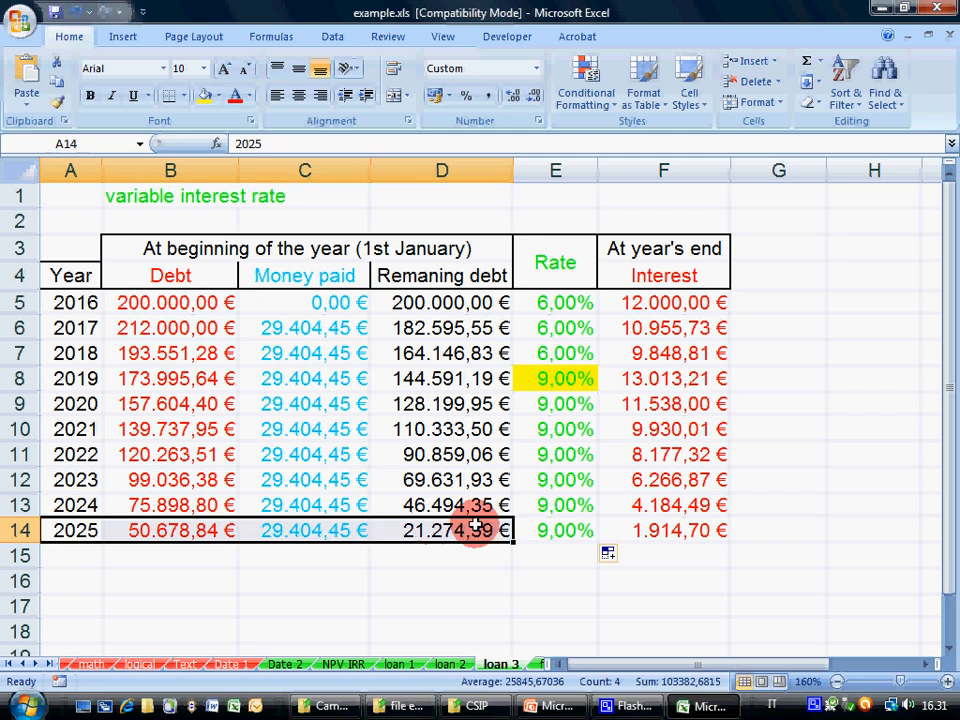
pyautogui.click(468, 531)
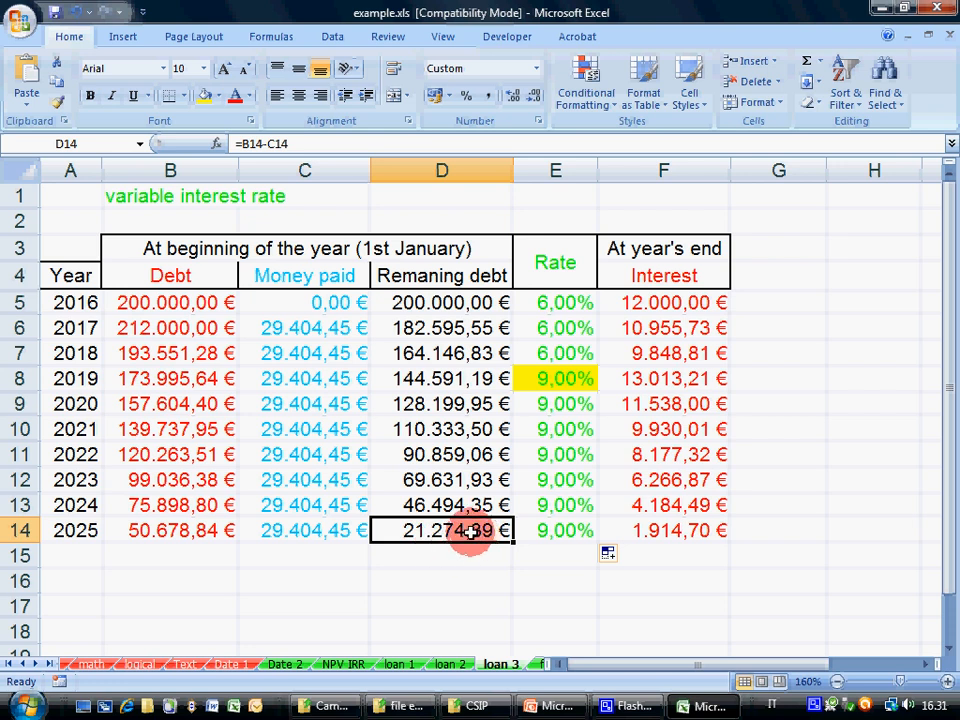
# Step: Add the year 2026 in A15 and extend the debt formula from B14 to B15
pyautogui.click(71, 564)
pyautogui.write('2026')
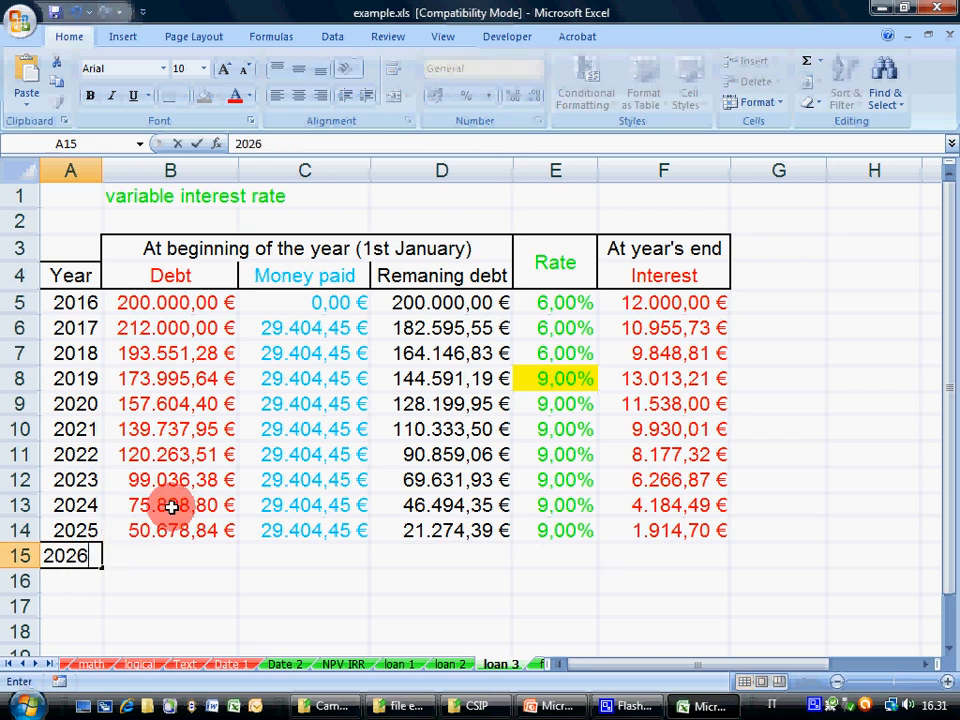
pyautogui.press('Tab')
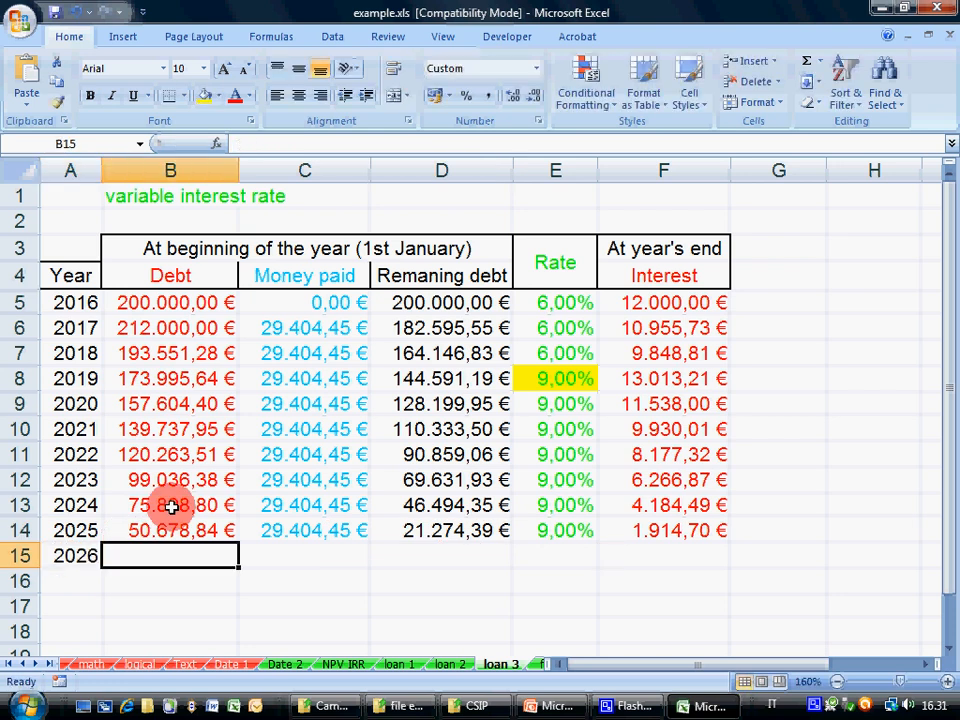
pyautogui.click(195, 528)
pyautogui.moveTo(240, 542); pyautogui.dragTo(294, 549)
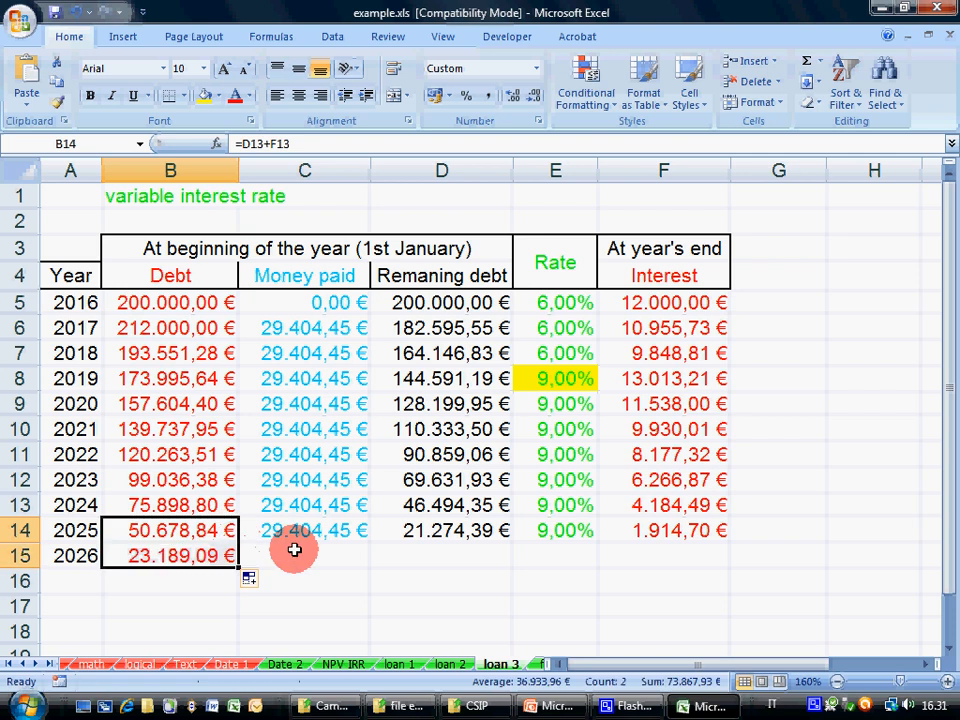
# Step: Enter 23189,09 as the money paid in 2026 in C15
pyautogui.click(294, 552)
pyautogui.write('2')
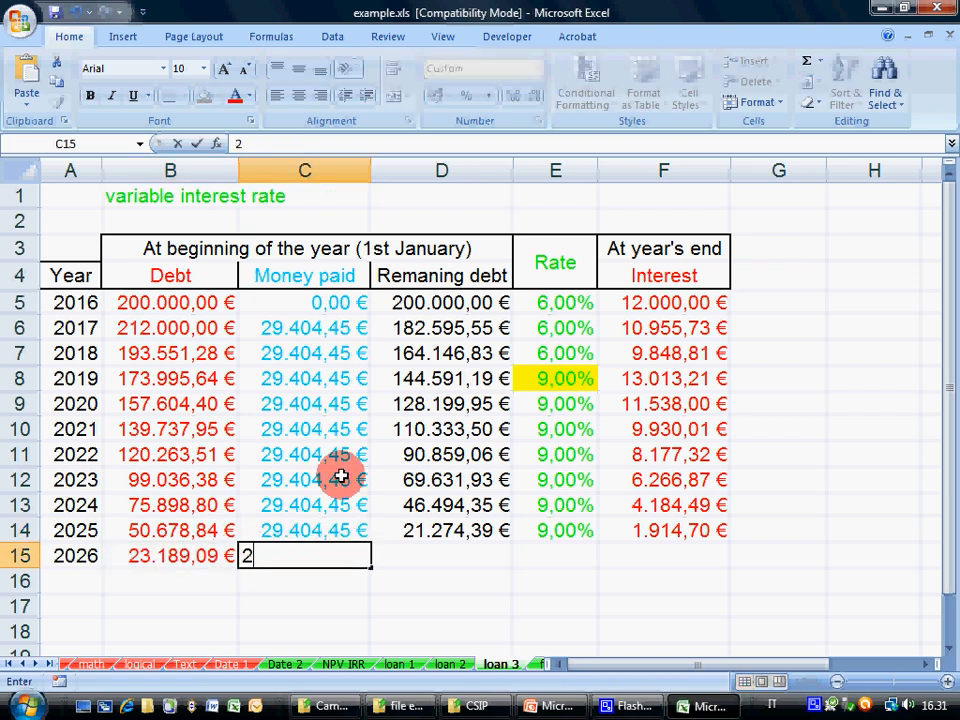
pyautogui.write('3189,09')
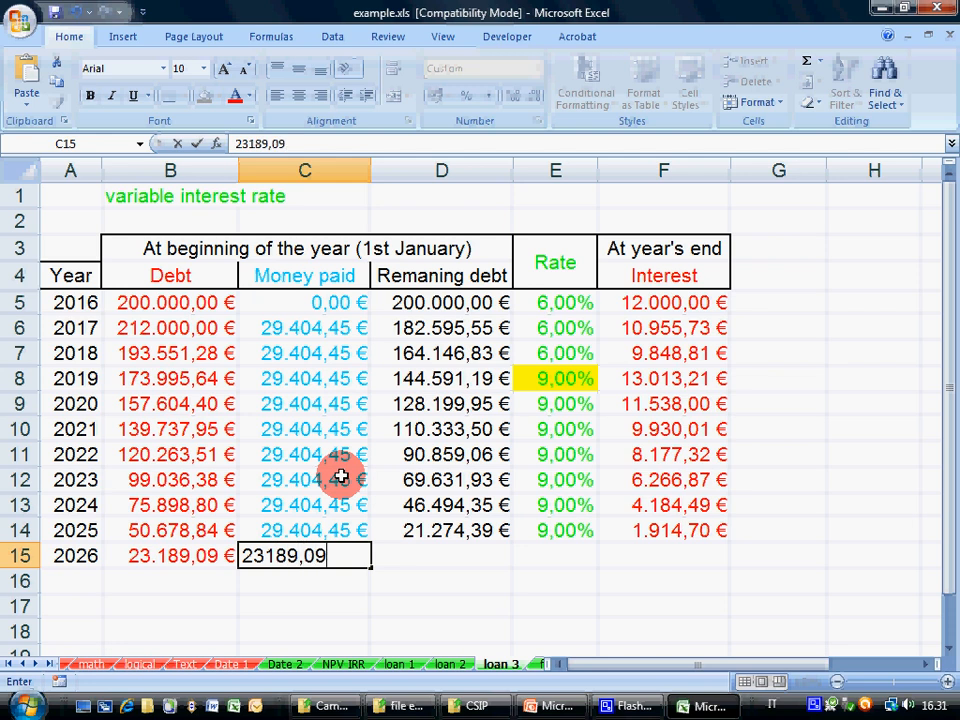
pyautogui.press('Tab')
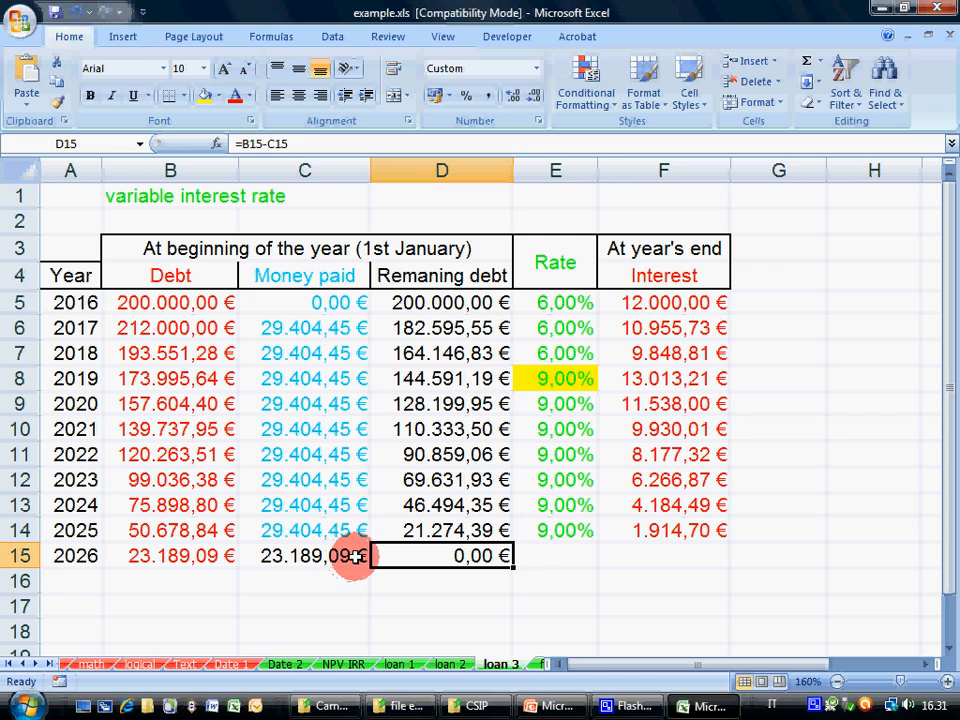
# Step: Compare the 2026 payment in C15 with the payments in C6:C14 and the rates in E8:E14
pyautogui.click(317, 555)
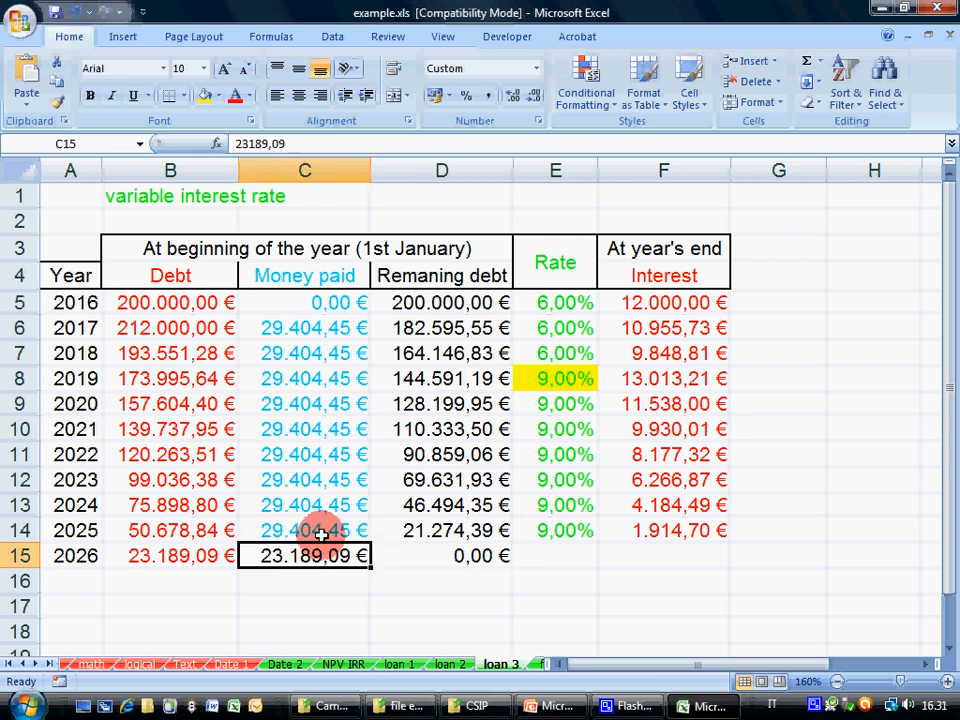
pyautogui.moveTo(302, 328); pyautogui.dragTo(306, 524)
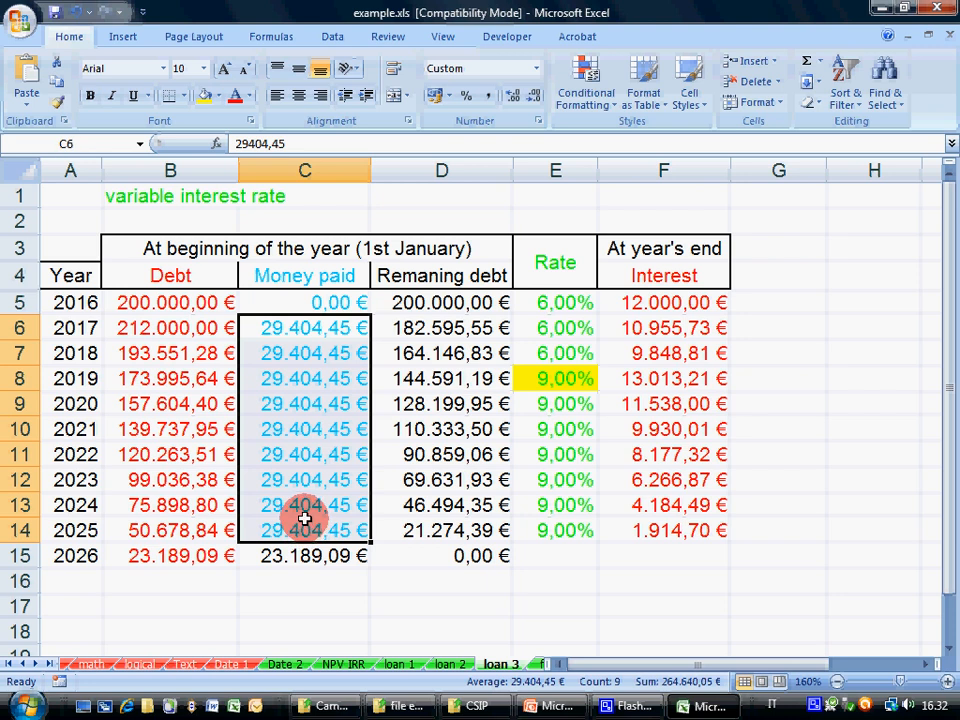
pyautogui.click(306, 554)
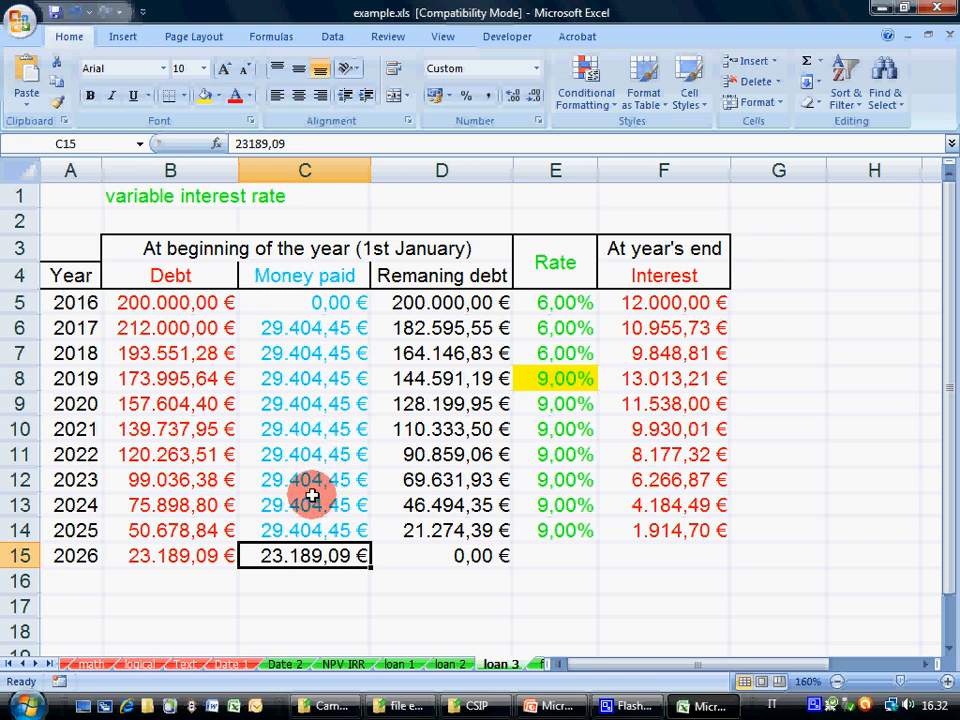
pyautogui.moveTo(336, 320); pyautogui.dragTo(321, 525)
pyautogui.moveTo(521, 385); pyautogui.dragTo(567, 525)
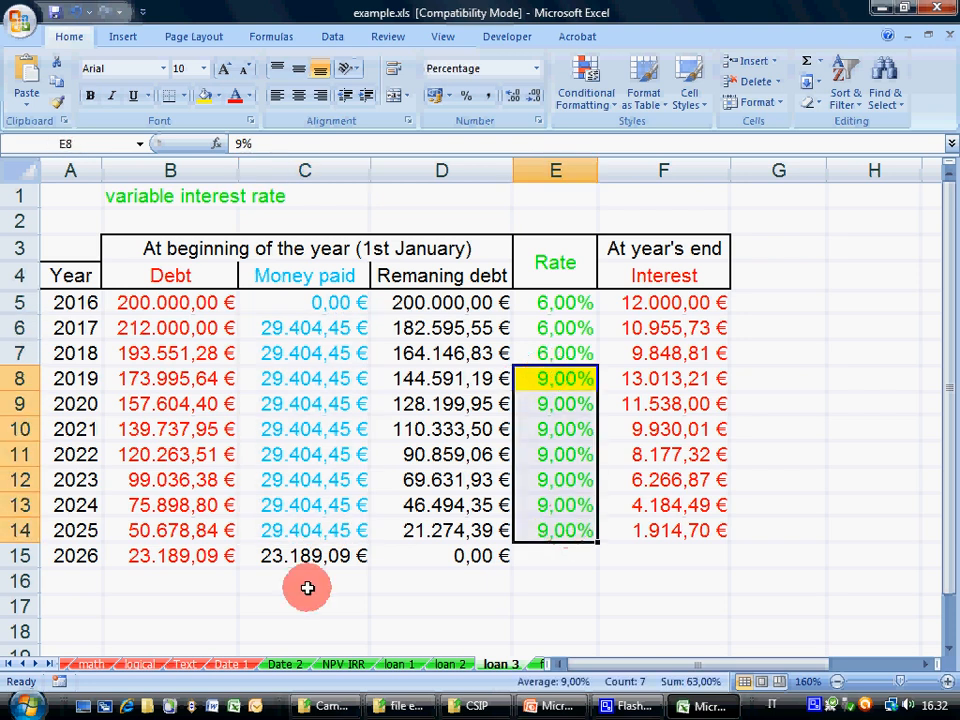
pyautogui.moveTo(79, 561); pyautogui.dragTo(326, 557)
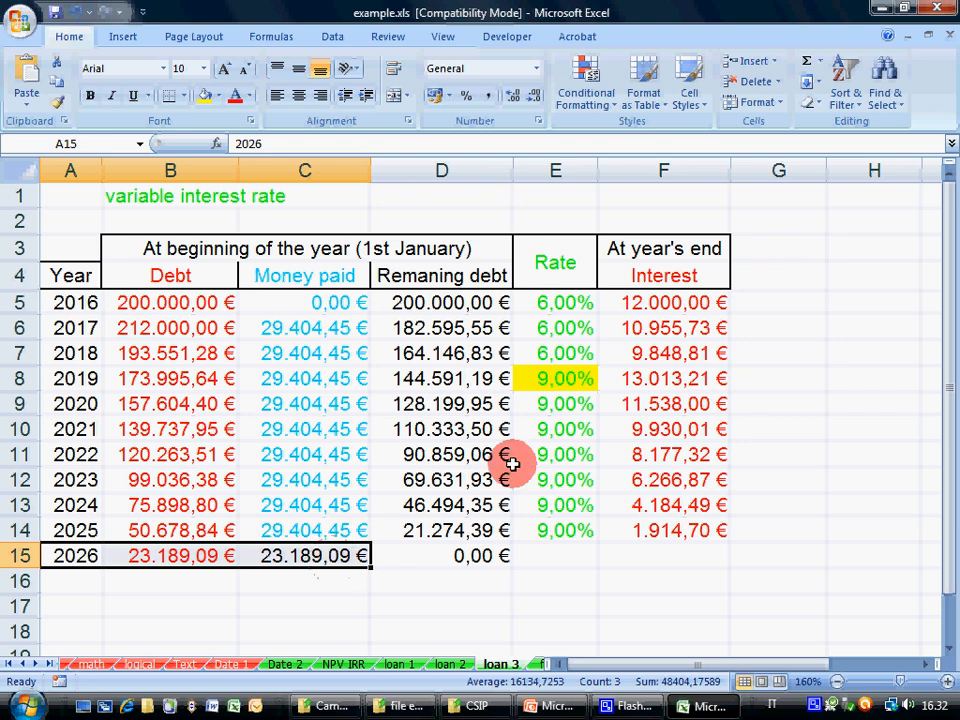
# Step: Highlight the 2021 rate in E10 with a yellow fill and set it to 15%
pyautogui.click(553, 429)
pyautogui.click(204, 97)
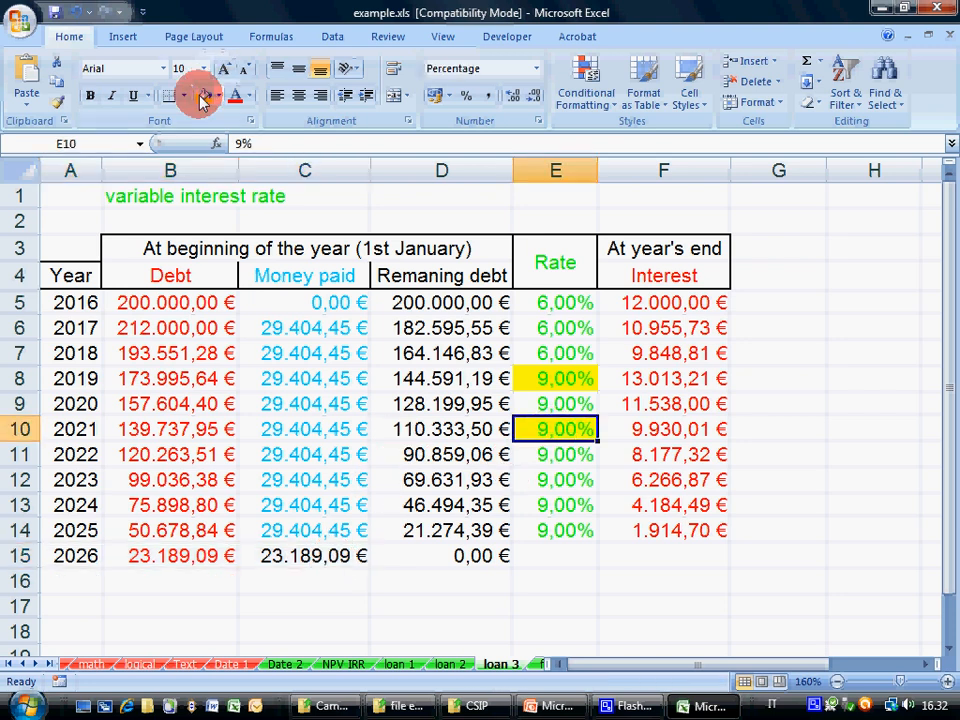
pyautogui.write('15')
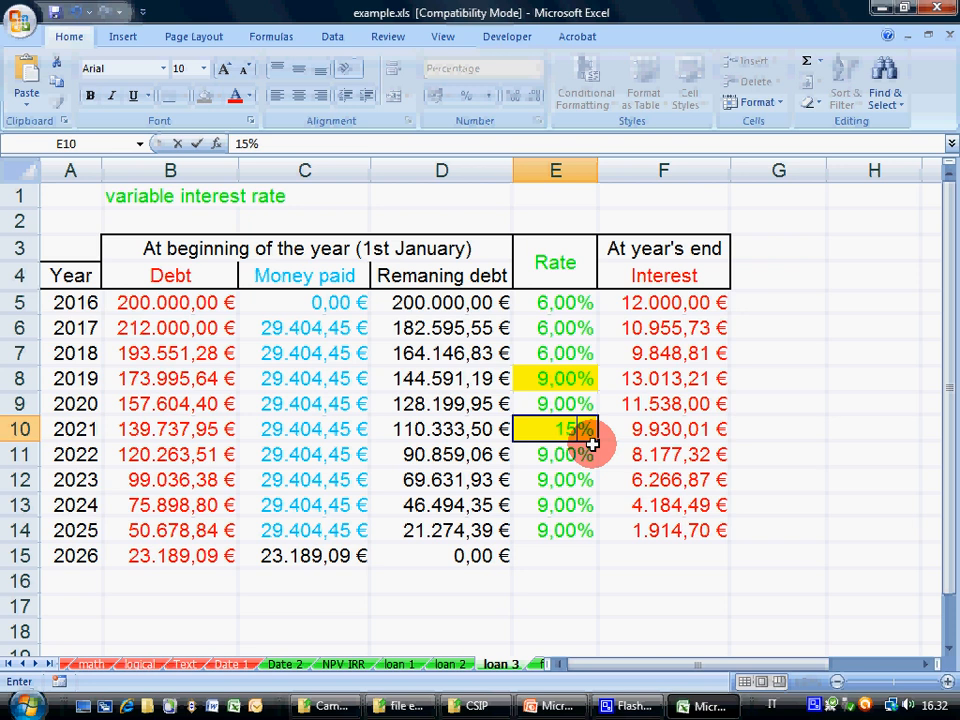
pyautogui.press('Return')
# Step: Set the 2022 interest rate in E11 to 15% and fill it down to E18
pyautogui.write('15')
pyautogui.press('Return')
pyautogui.click(570, 454)
pyautogui.moveTo(597, 466); pyautogui.dragTo(589, 562)
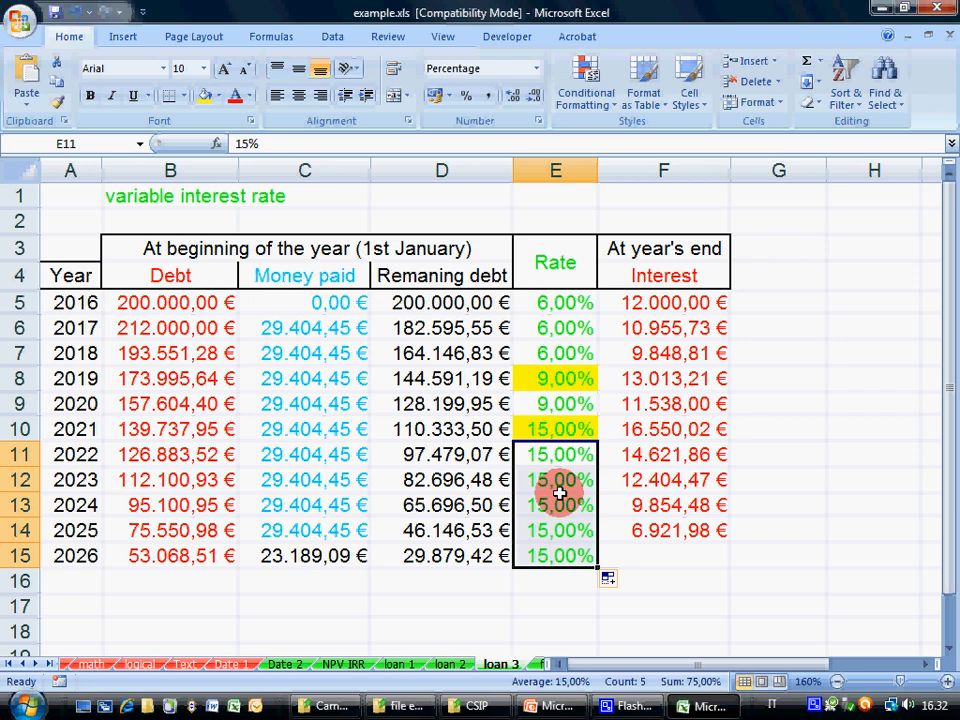
pyautogui.moveTo(600, 570); pyautogui.dragTo(583, 630)
# Step: Extend the interest formula to F15 and start a 2027 row with the year in A16 and the debt formula in B16
pyautogui.click(715, 535)
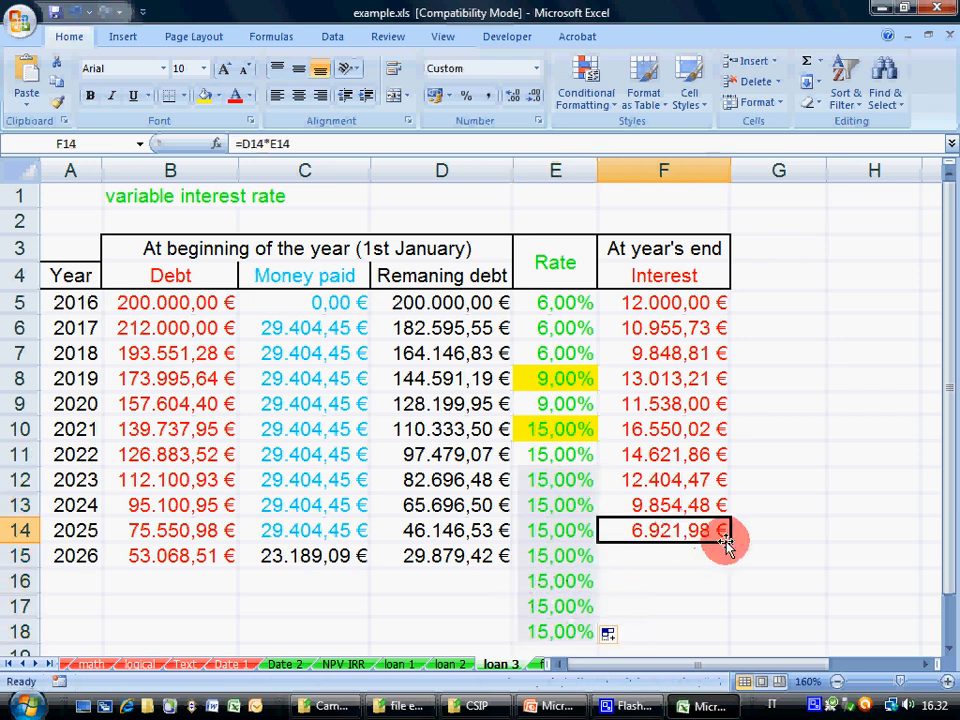
pyautogui.moveTo(729, 544); pyautogui.dragTo(729, 566)
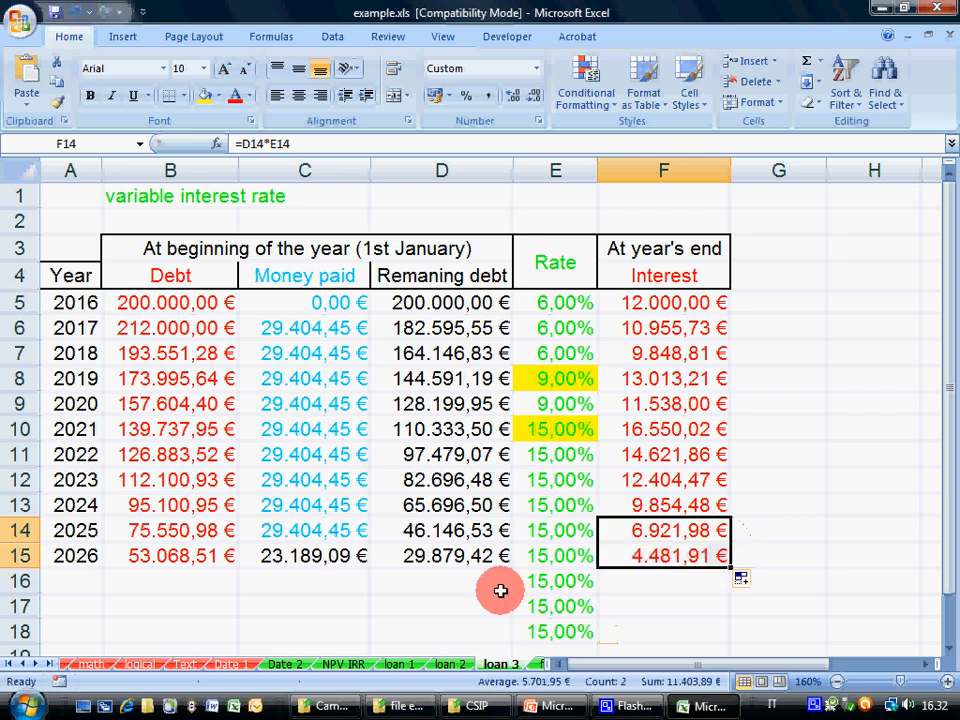
pyautogui.click(135, 557)
pyautogui.click(80, 540)
pyautogui.moveTo(80, 540); pyautogui.dragTo(80, 560)
pyautogui.moveTo(101, 567); pyautogui.dragTo(104, 598)
pyautogui.click(233, 565)
pyautogui.moveTo(233, 565); pyautogui.dragTo(240, 588)
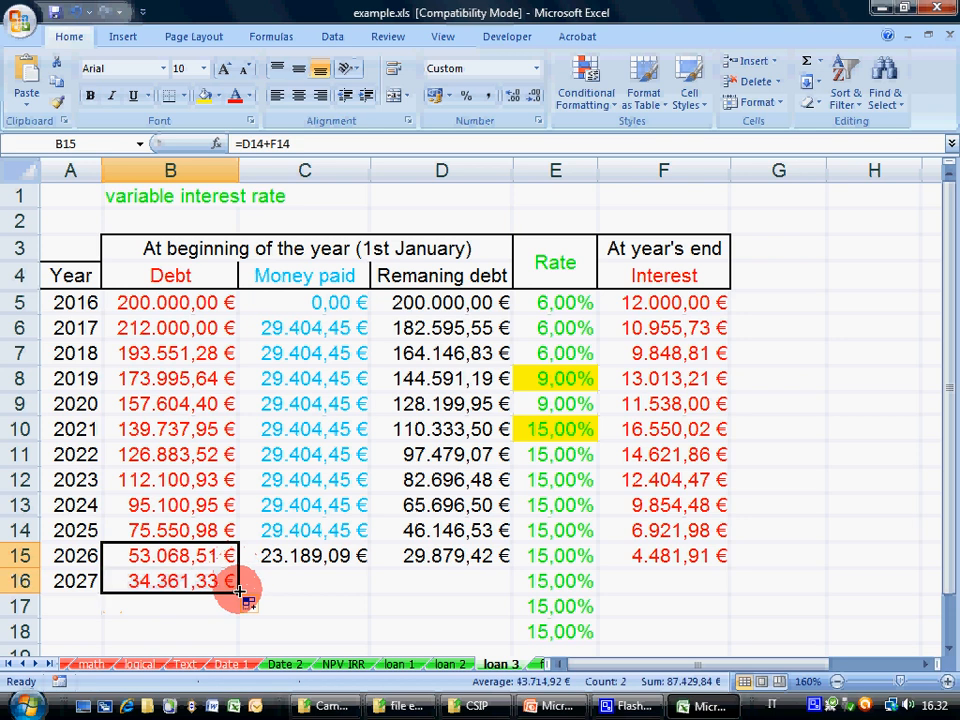
# Step: Start a 2028 row by extending the year series to A17 and the debt formula to B17
pyautogui.moveTo(67, 560); pyautogui.dragTo(90, 617)
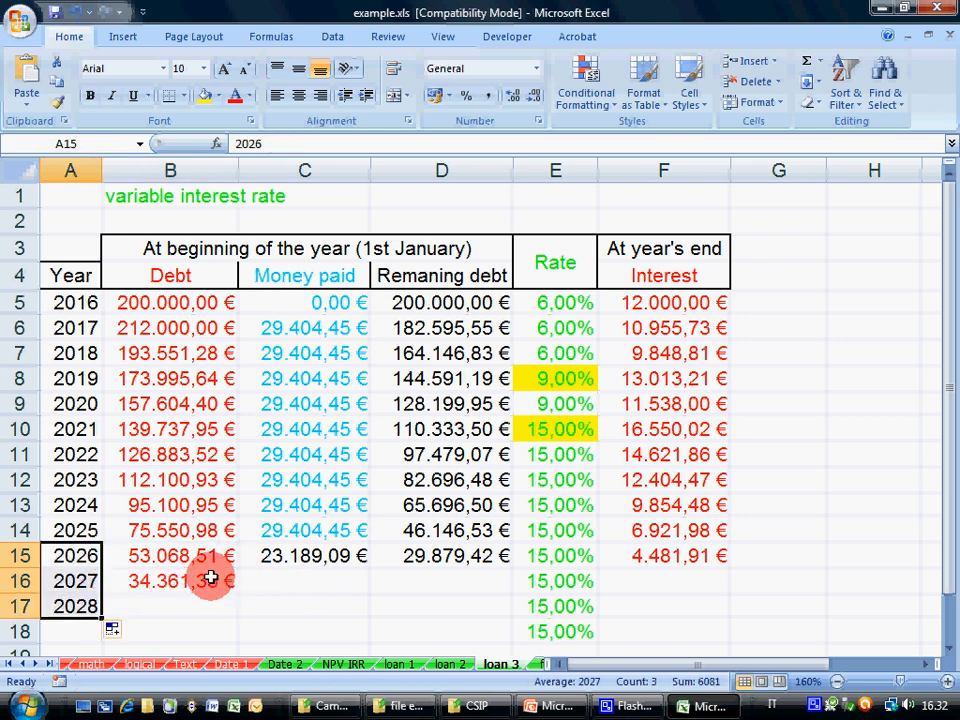
pyautogui.click(208, 580)
pyautogui.moveTo(237, 593); pyautogui.dragTo(240, 612)
# Step: Copy the 2025 payment in C14 down to C15 and C16, replacing the 2026 payment
pyautogui.click(311, 558)
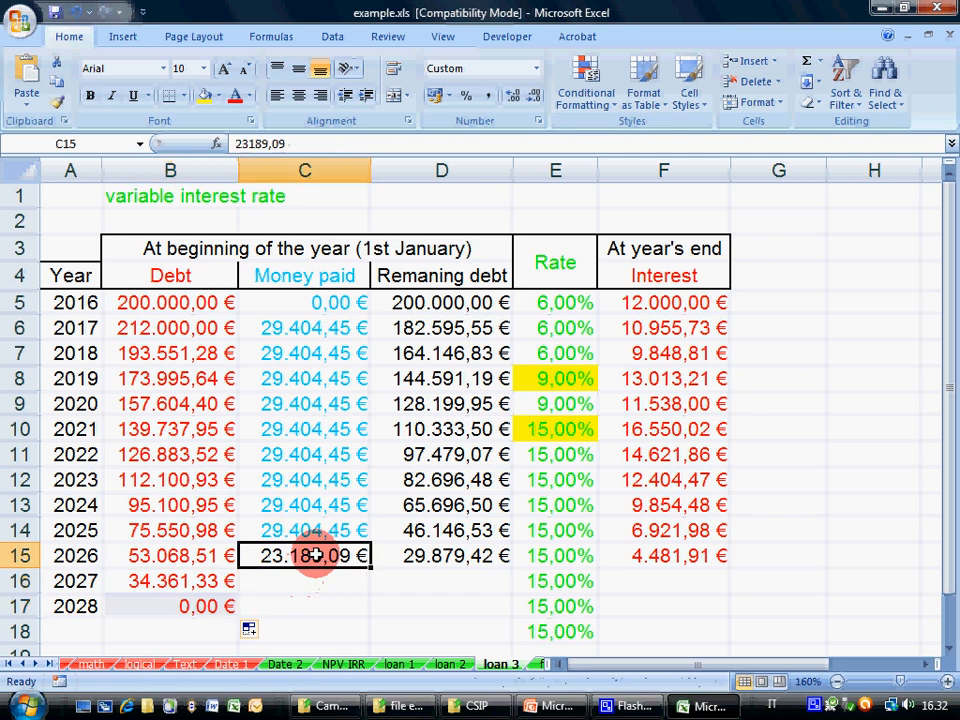
pyautogui.click(306, 531)
pyautogui.moveTo(370, 555); pyautogui.dragTo(365, 580)
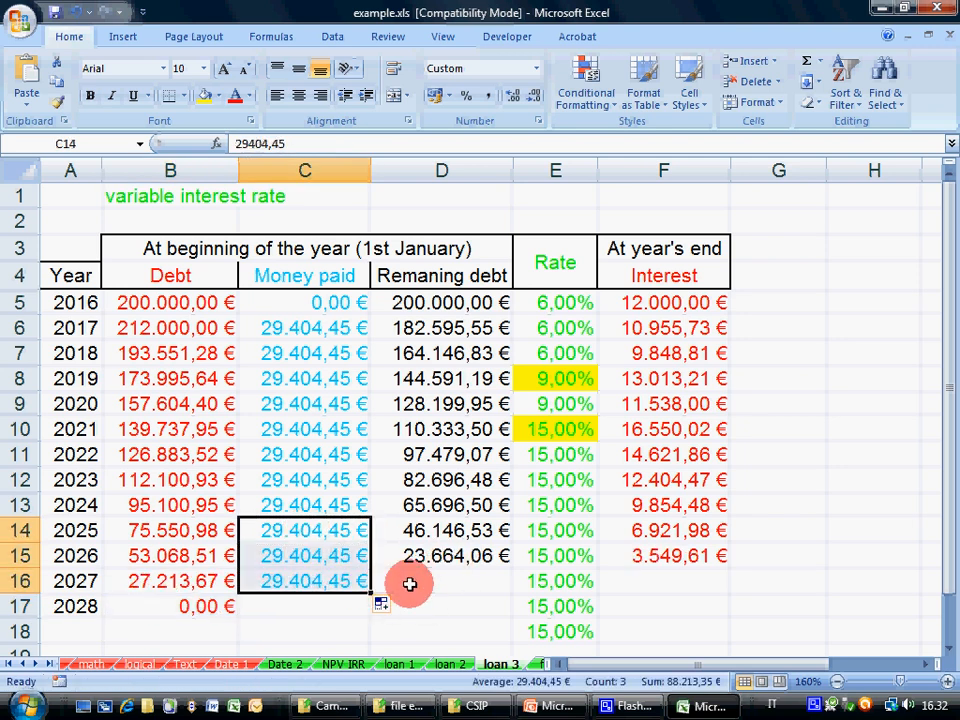
# Step: Set the 2027 payment in C16 to 27213,67 and extend the remaining debt formula from D15 to D16
pyautogui.click(311, 579)
pyautogui.write('27')
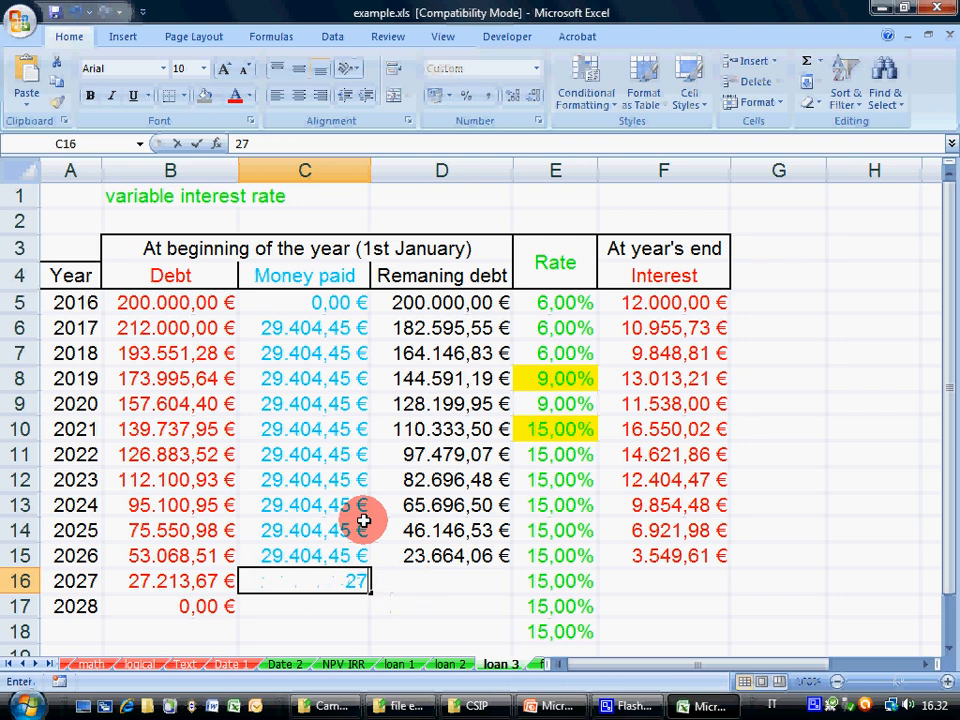
pyautogui.write('.213,67')
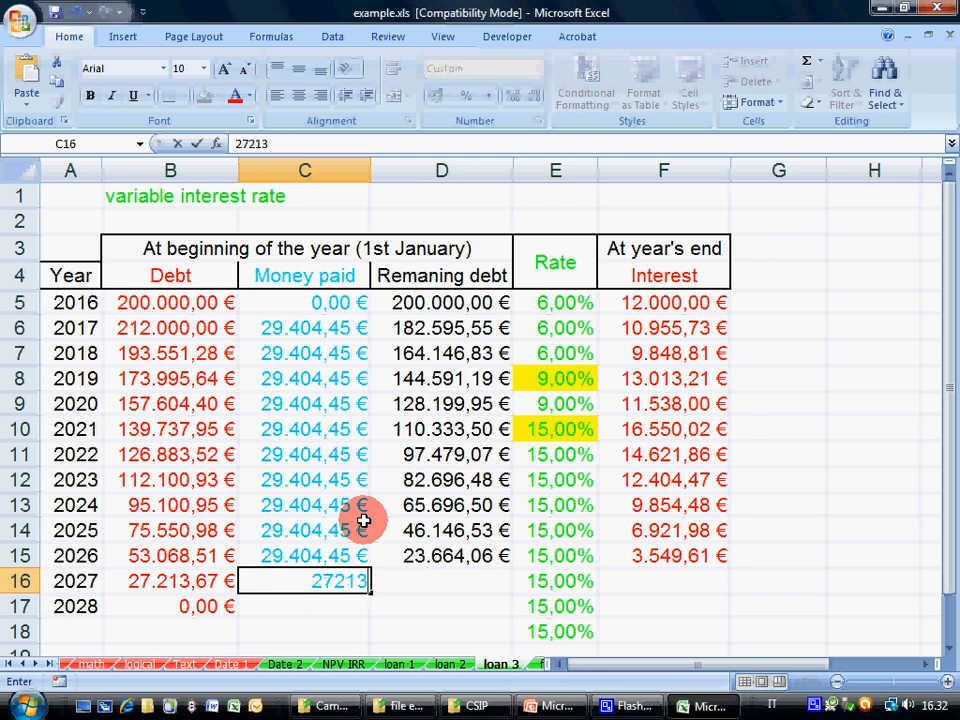
pyautogui.press('Tab')
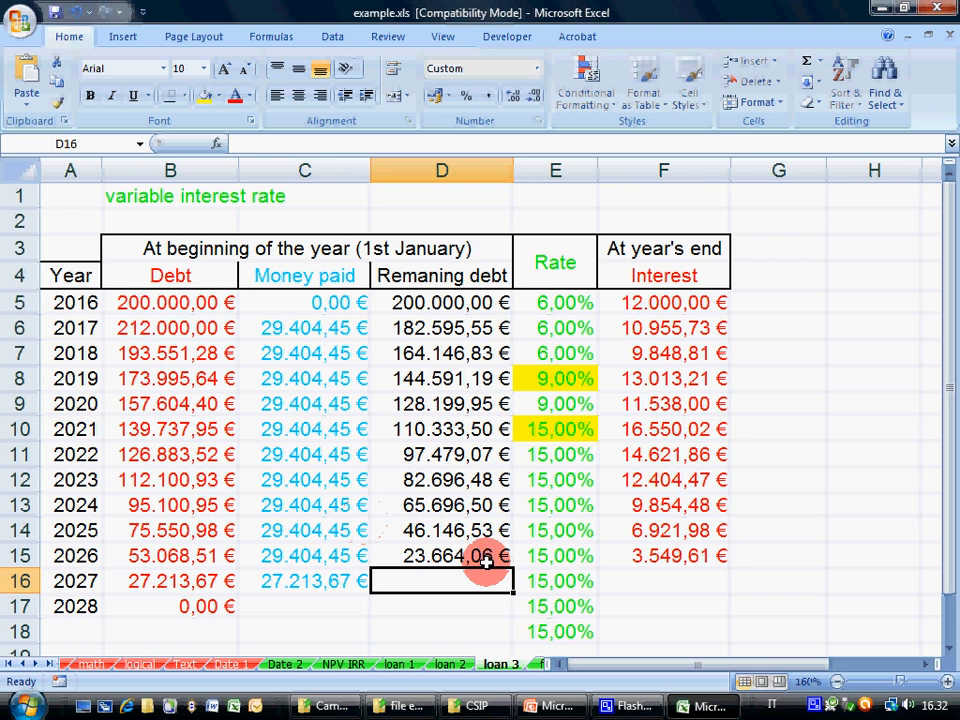
pyautogui.click(490, 557)
pyautogui.moveTo(512, 568); pyautogui.dragTo(507, 590)
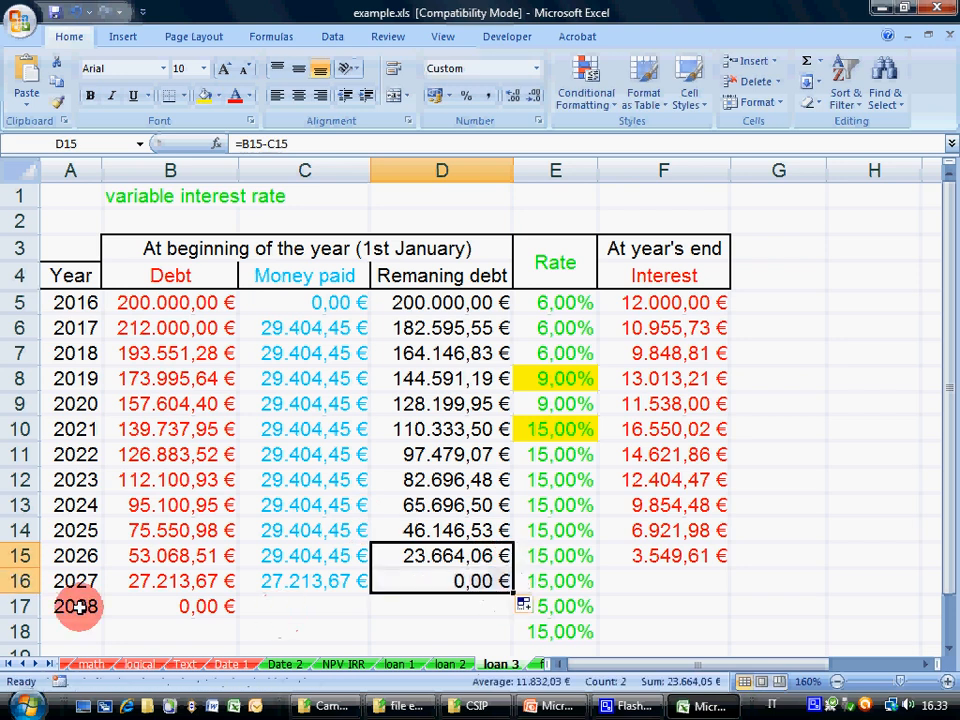
# Step: Clear the 2028 row in A17:D17 and review the 15% rates in E10:E15
pyautogui.moveTo(78, 607); pyautogui.dragTo(407, 608)
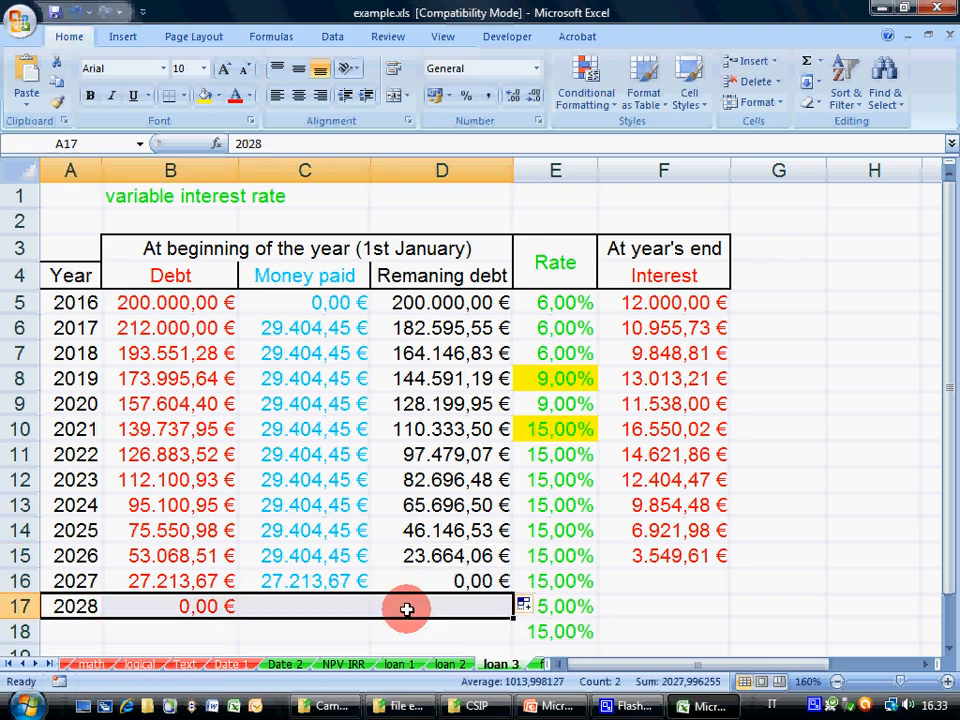
pyautogui.press('Delete')
pyautogui.click(376, 578)
pyautogui.moveTo(553, 428); pyautogui.dragTo(556, 552)
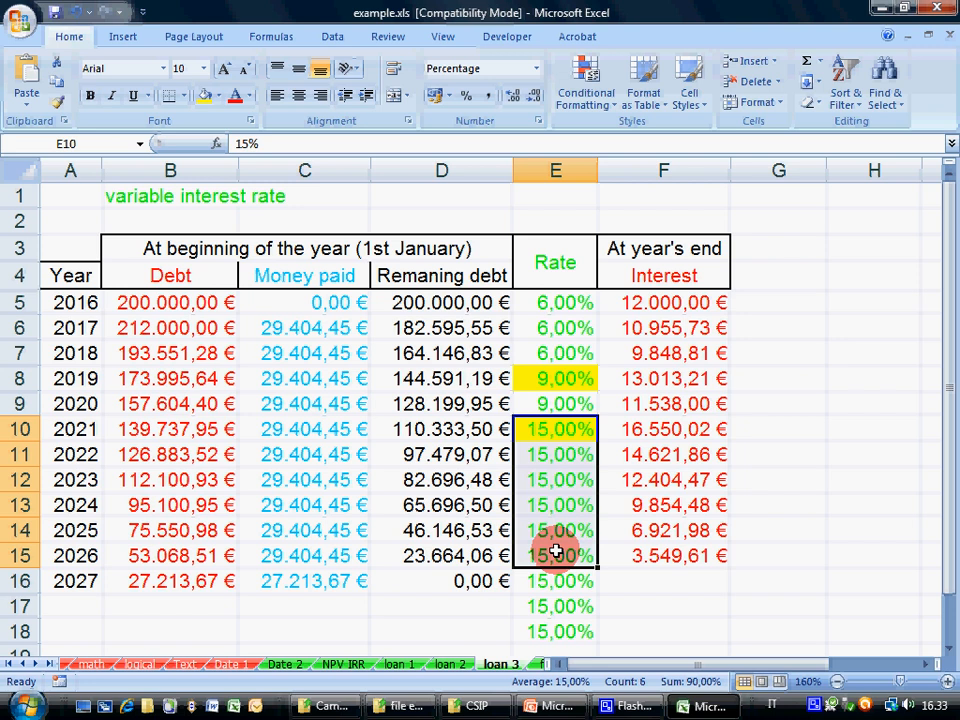
# Step: Set the 2019 and 2020 rates in E8 and E9 to 3%
pyautogui.click(589, 379)
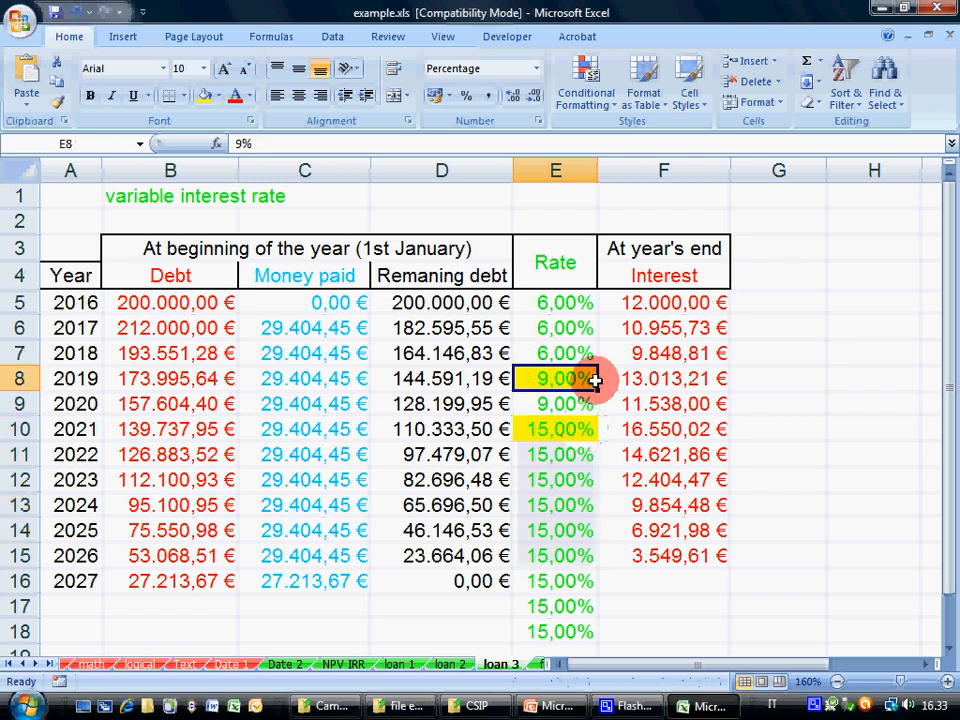
pyautogui.write('3')
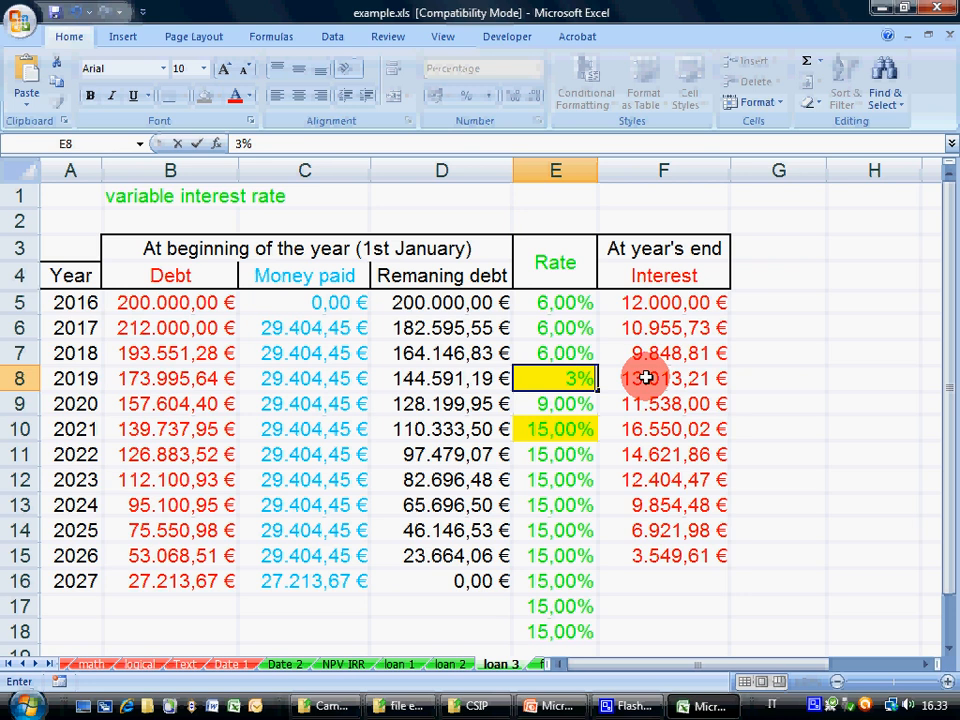
pyautogui.press('Return')
pyautogui.write('3')
pyautogui.press('Return')
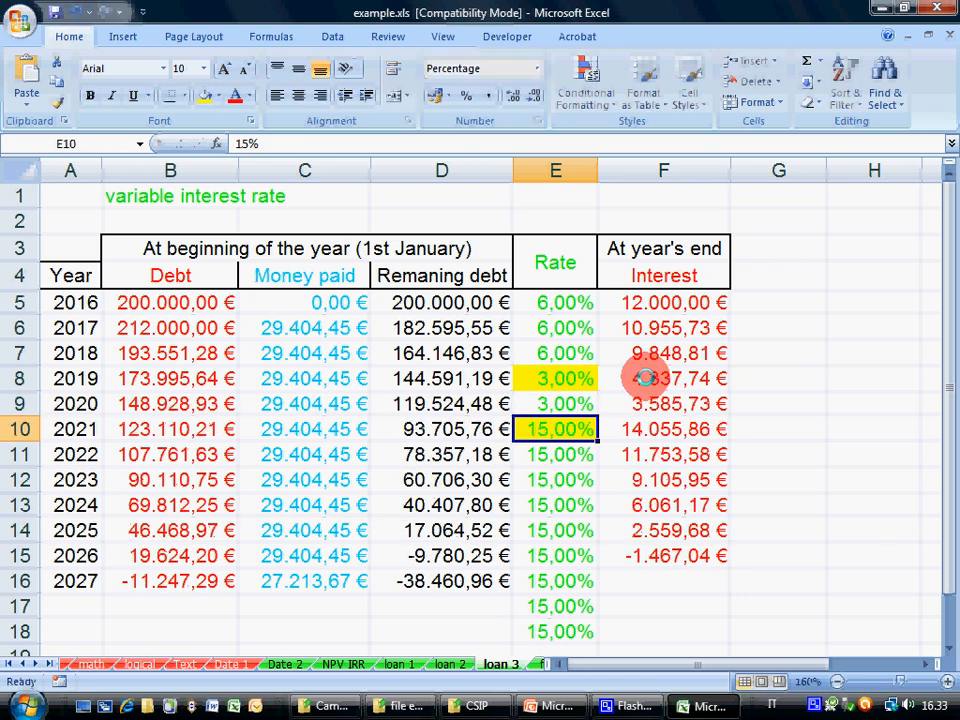
# Step: Set the 2021 and 2022 rates in E10 and E11 to 2% and fill that rate down to E18
pyautogui.write('2')
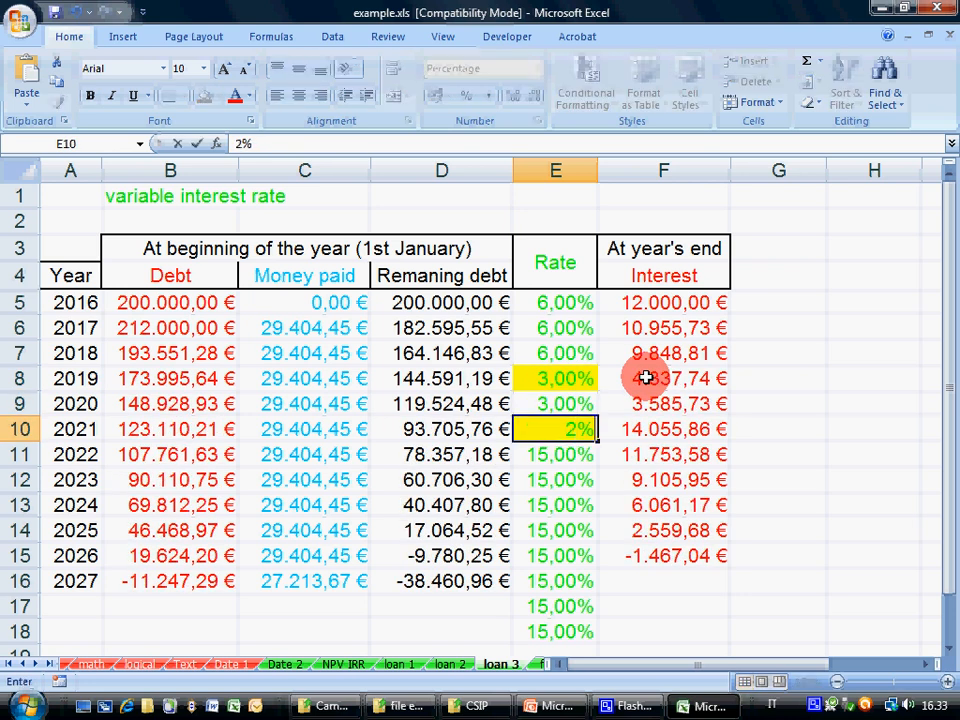
pyautogui.press('Return')
pyautogui.write('2')
pyautogui.press('Return')
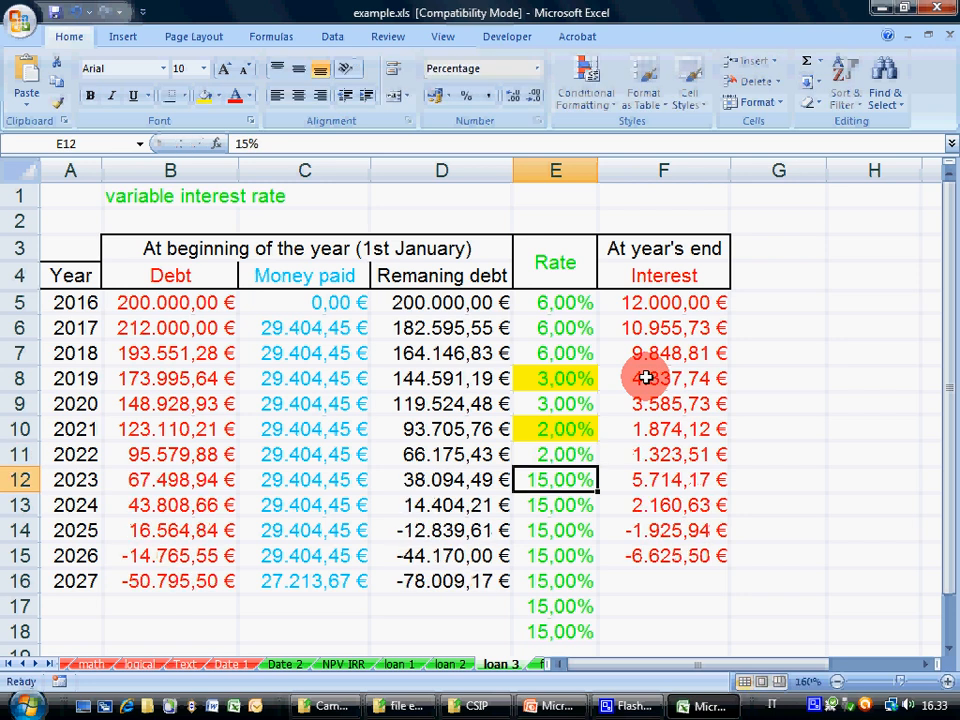
pyautogui.moveTo(589, 472); pyautogui.dragTo(587, 630)
pyautogui.click(555, 486)
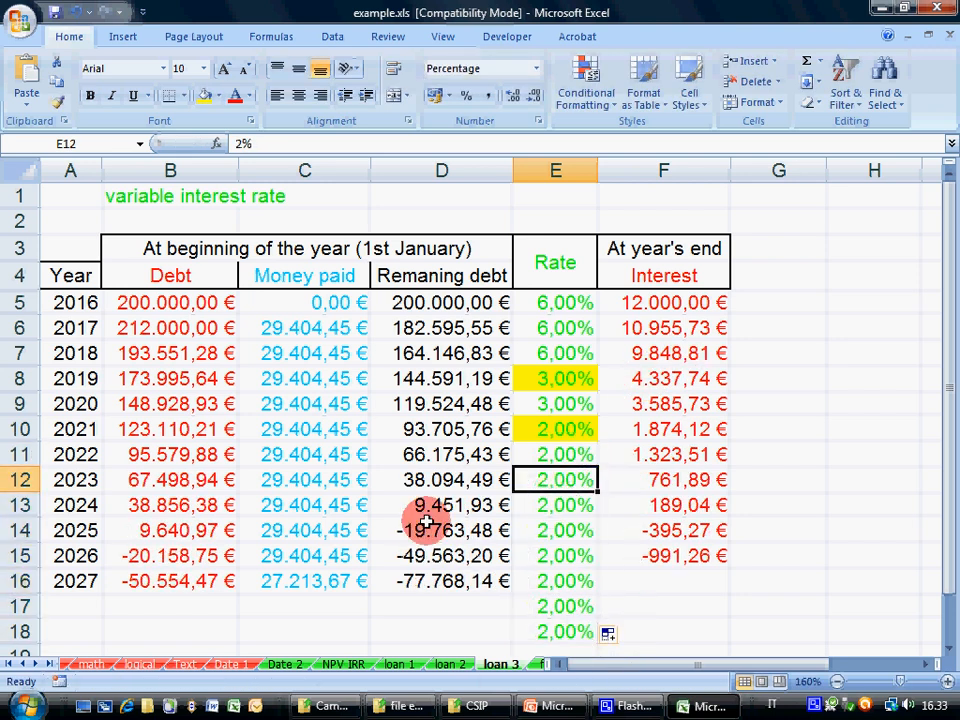
# Step: Set the 2025 payment in C14 to 9451,93
pyautogui.click(285, 530)
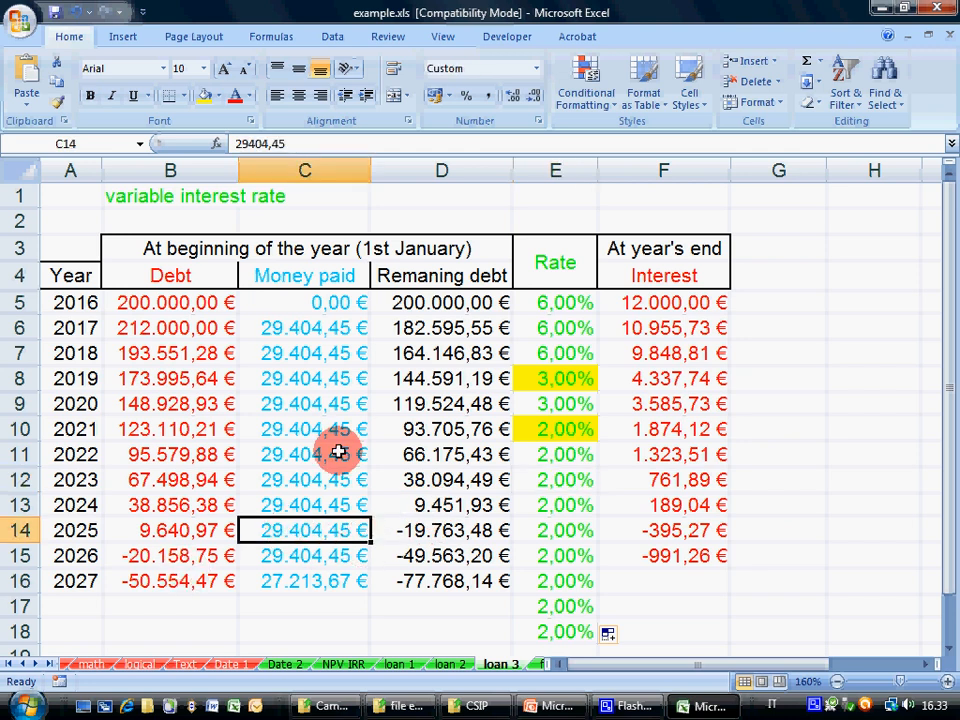
pyautogui.write('9')
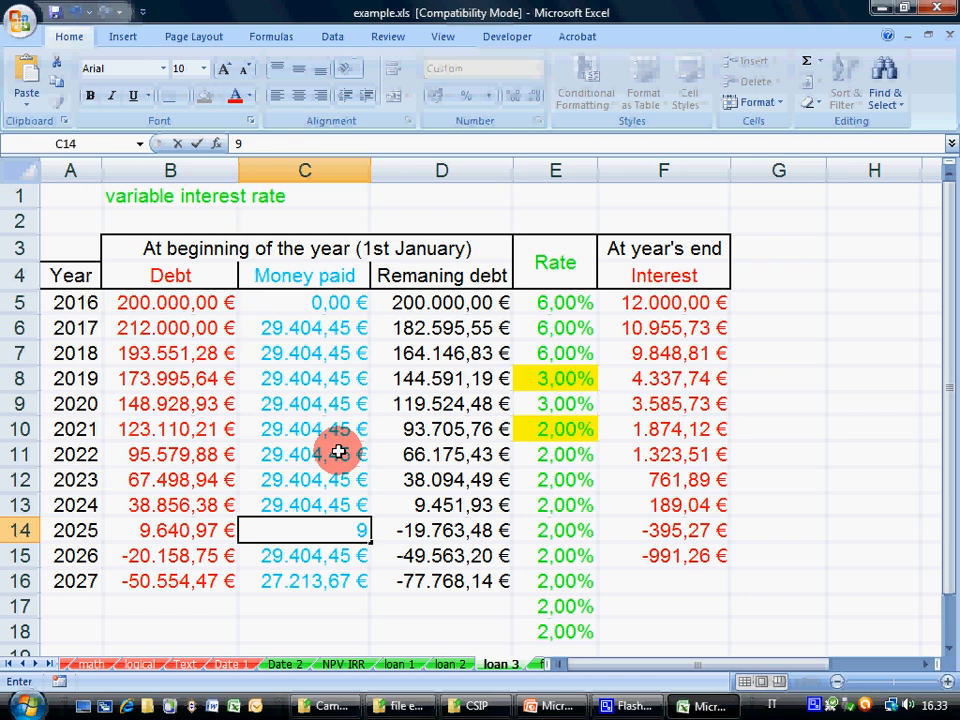
pyautogui.write('451,93')
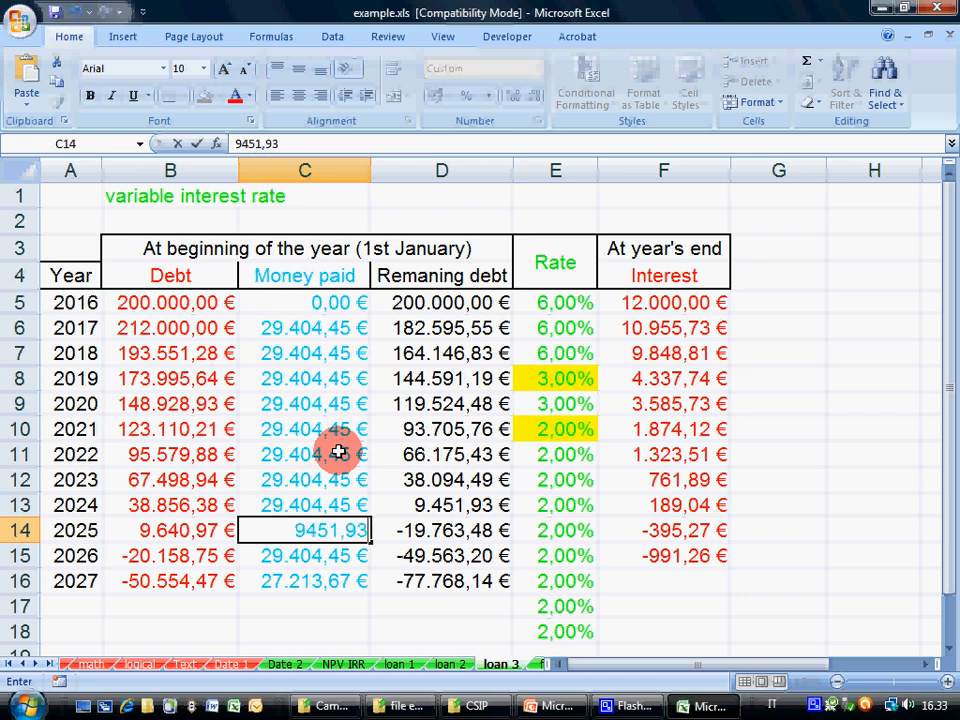
pyautogui.press('Return')
# Step: Correct the 2025 payment in C14 to 9640,97, matching that year's debt
pyautogui.click(341, 530)
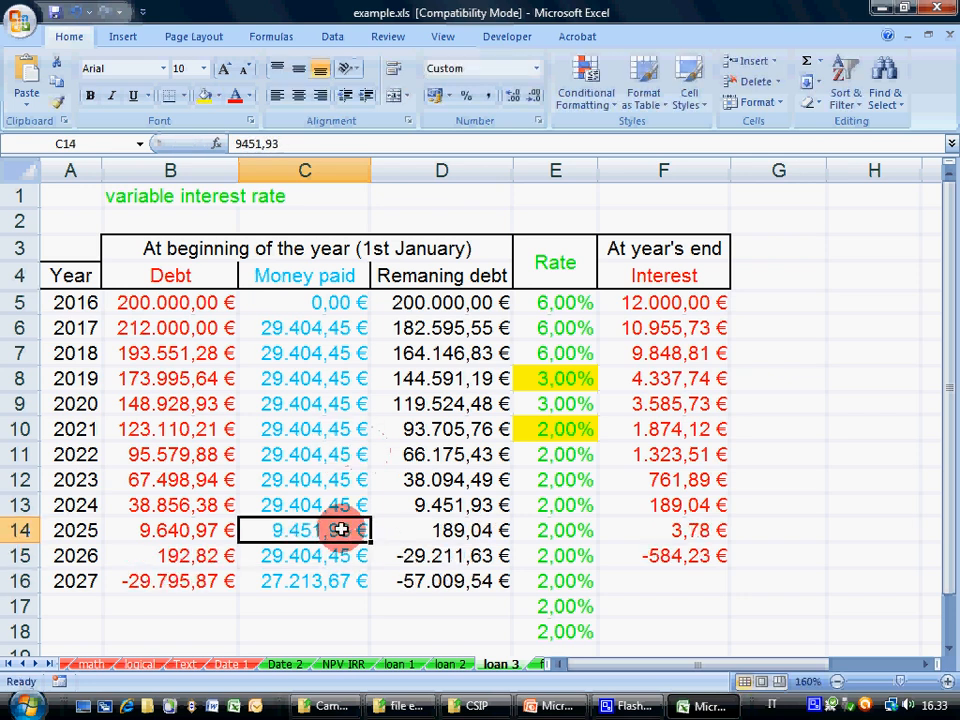
pyautogui.doubleClick(257, 143)
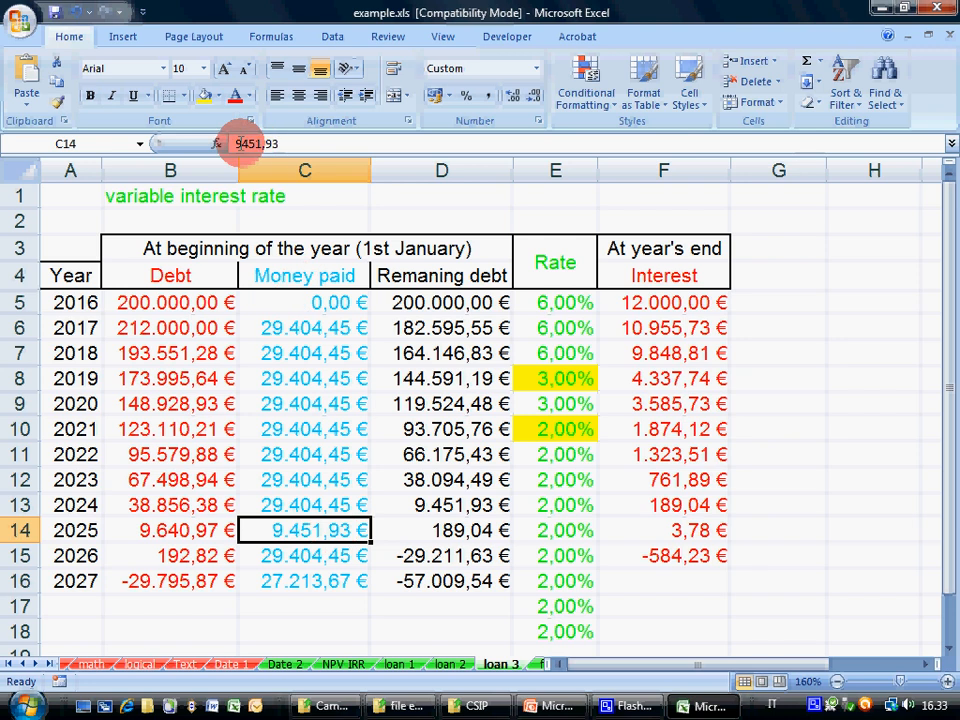
pyautogui.write('9.640')
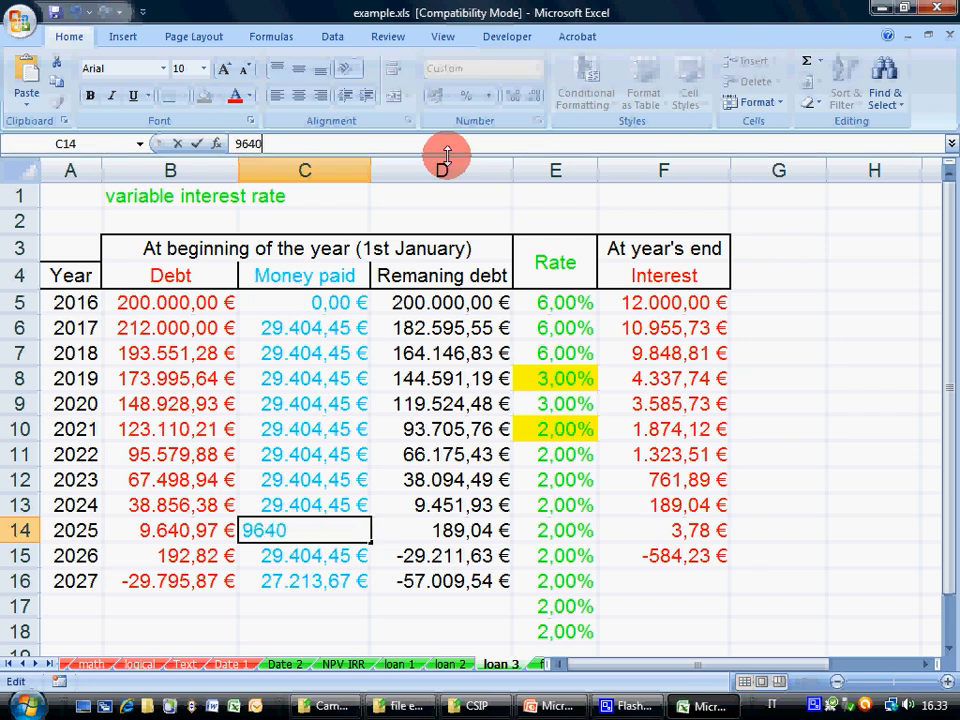
pyautogui.write(',97')
pyautogui.press('Return')
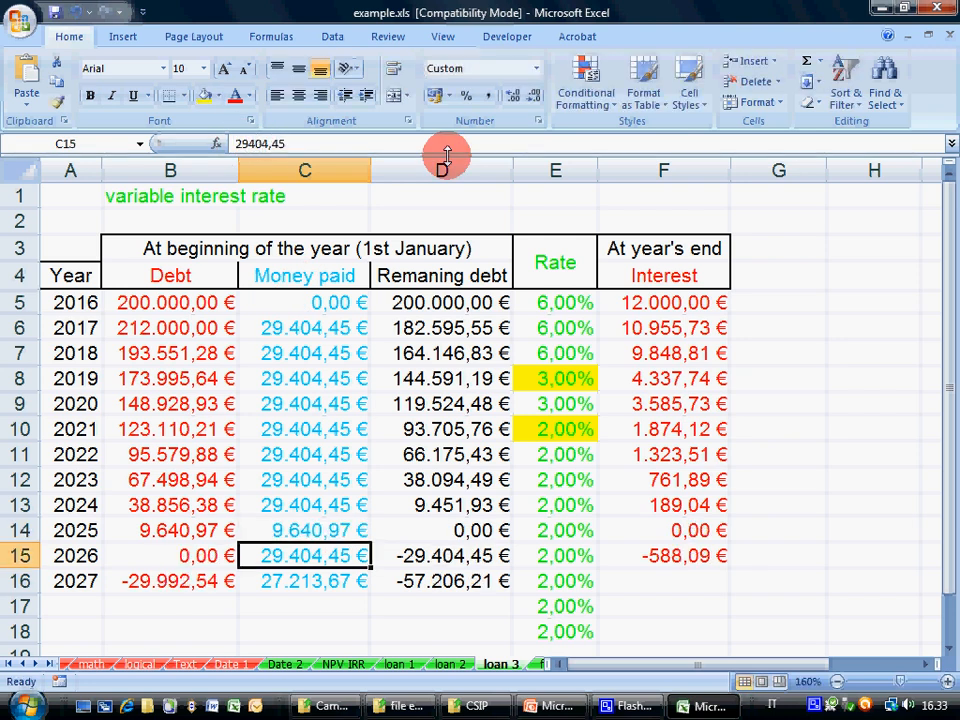
# Step: Clear the 2026 and 2027 rows in A15:D16 and the interest formulas in F15 and F14
pyautogui.moveTo(47, 557); pyautogui.dragTo(506, 581)
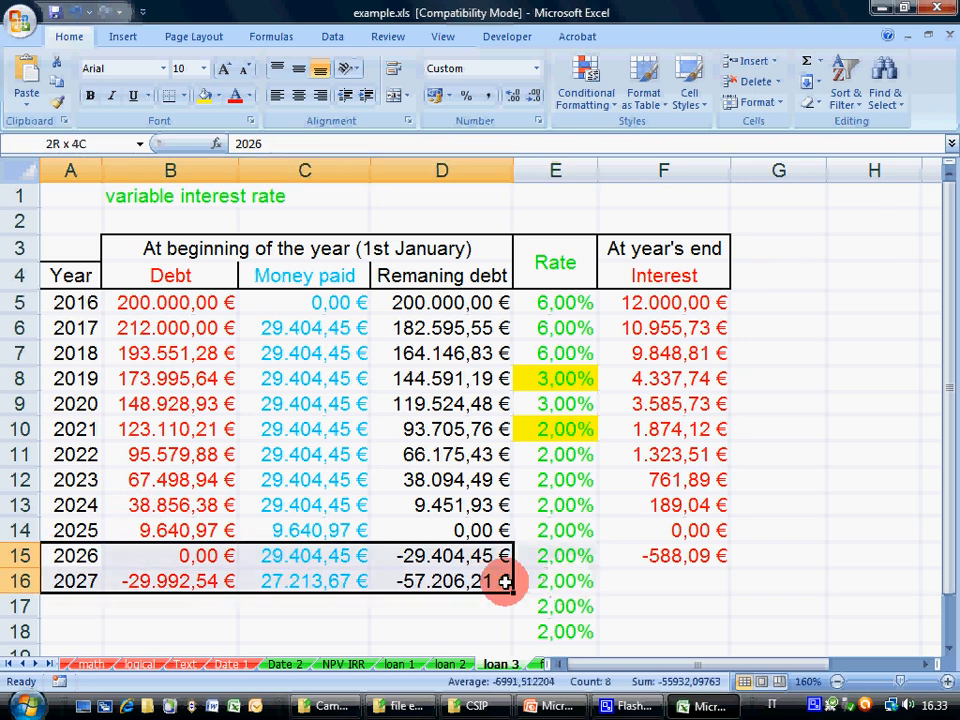
pyautogui.press('Delete')
pyautogui.click(640, 555)
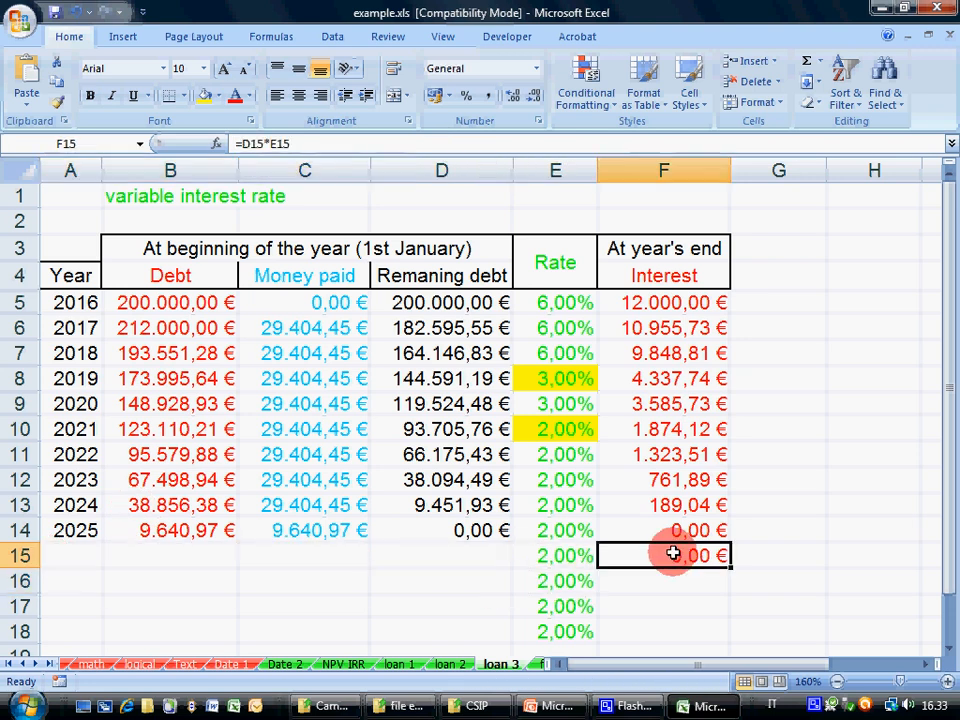
pyautogui.press('Delete')
pyautogui.click(665, 535)
pyautogui.press('Delete')
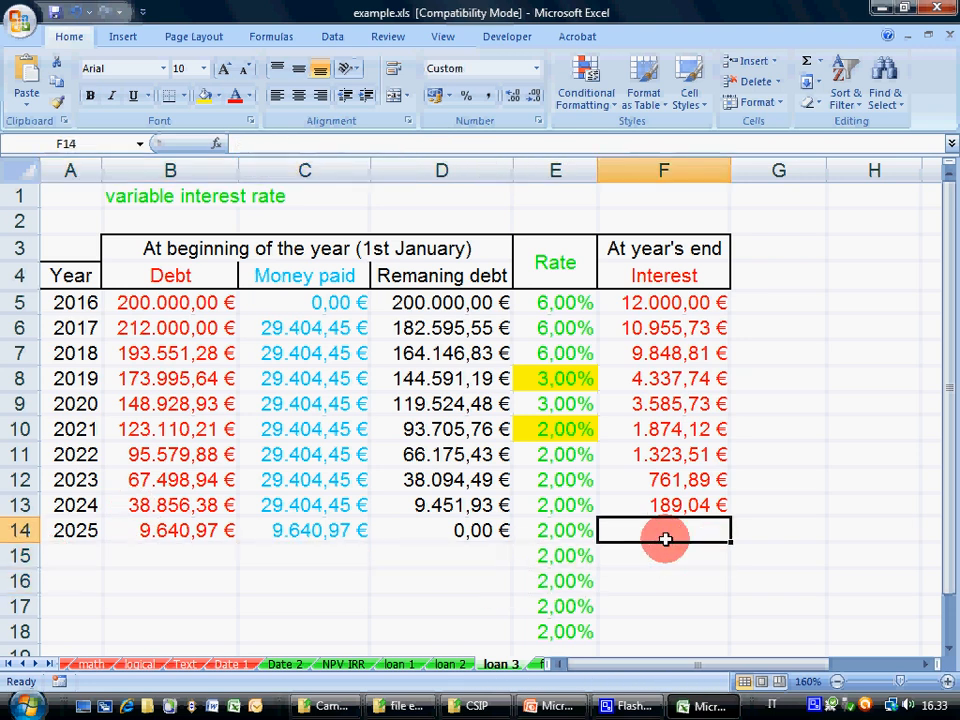
pyautogui.click(354, 535)
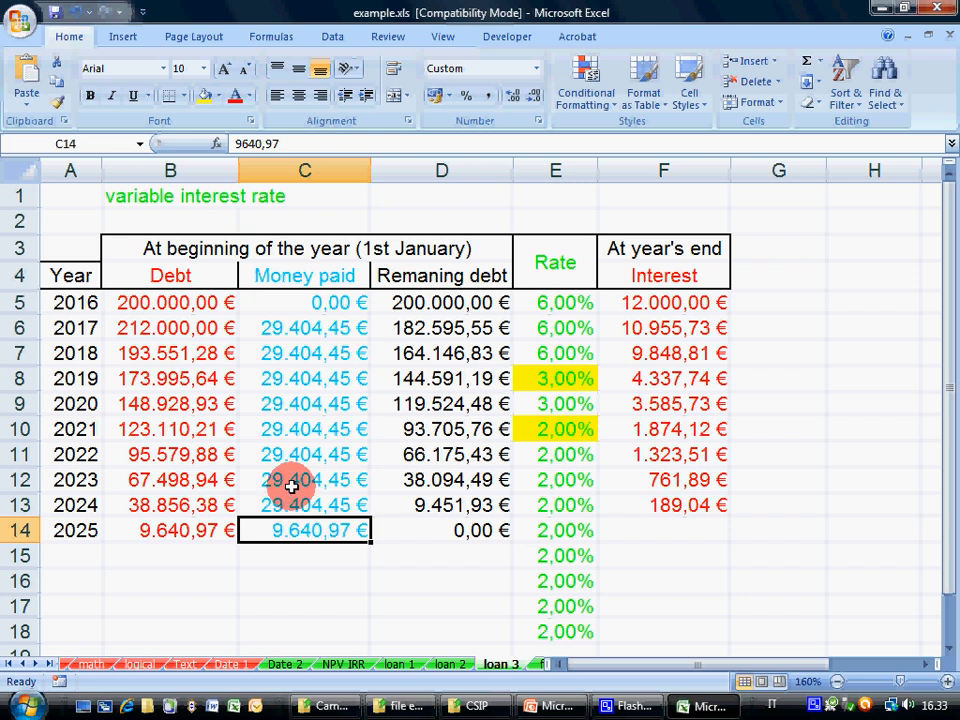
pyautogui.click(328, 452)
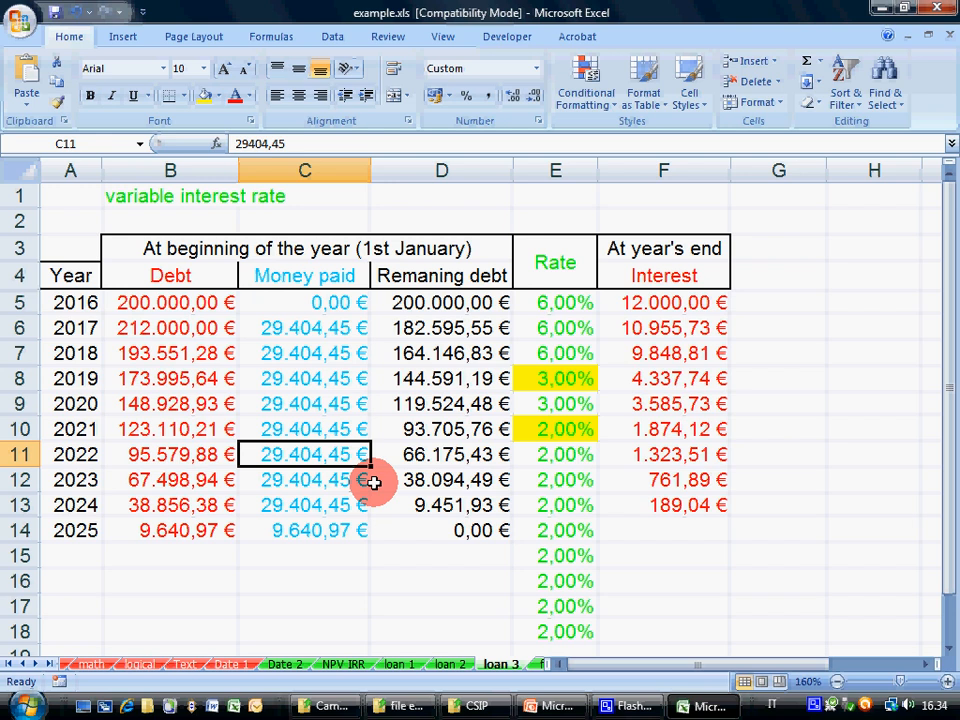
# Step: Set the rates in E8 and E9 to 25% and fill that rate down to E18
pyautogui.click(565, 374)
pyautogui.write('25')
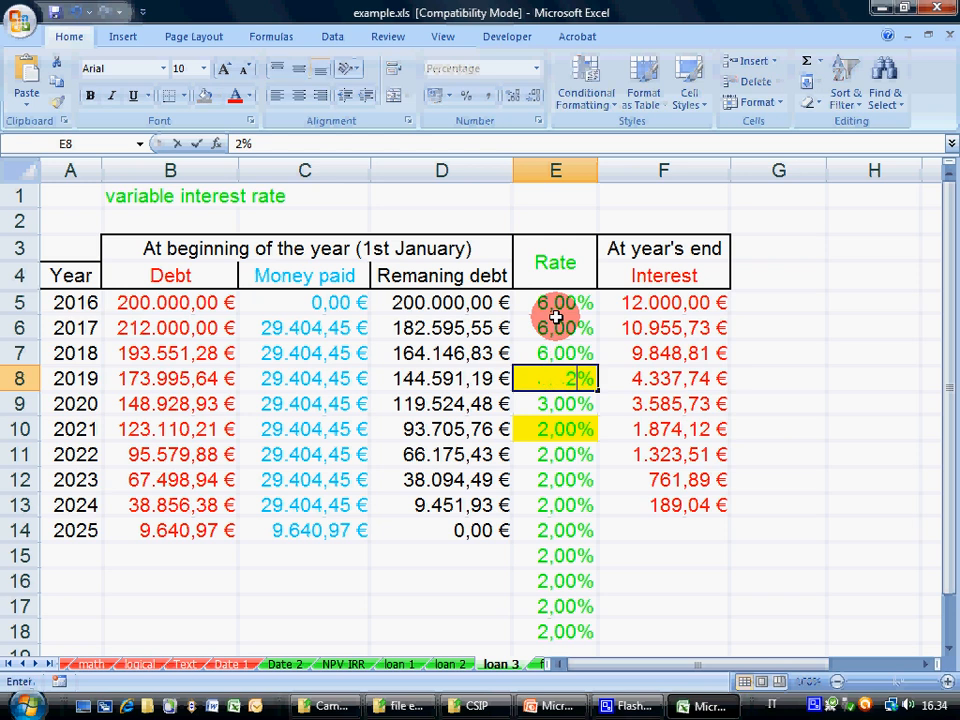
pyautogui.press('Return')
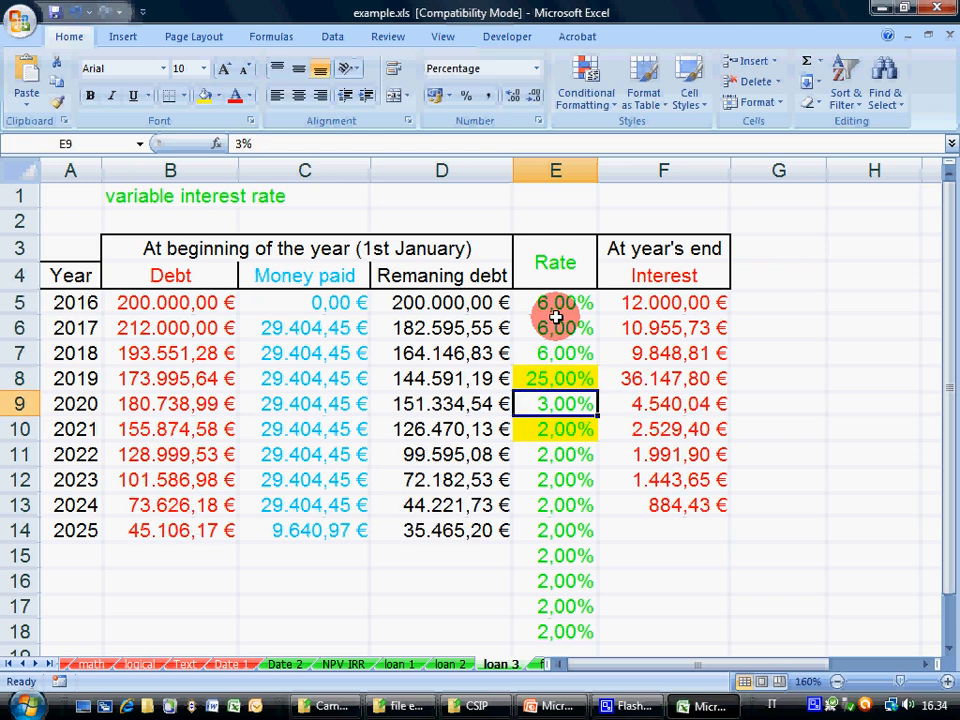
pyautogui.write('25')
pyautogui.press('Return')
pyautogui.click(580, 405)
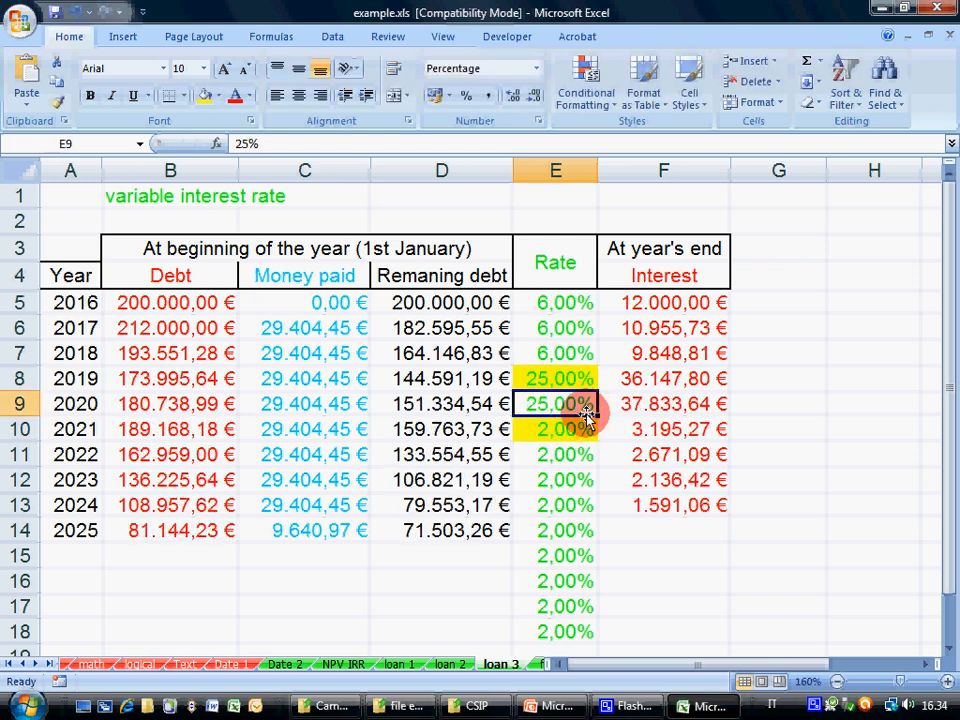
pyautogui.moveTo(595, 413); pyautogui.dragTo(593, 630)
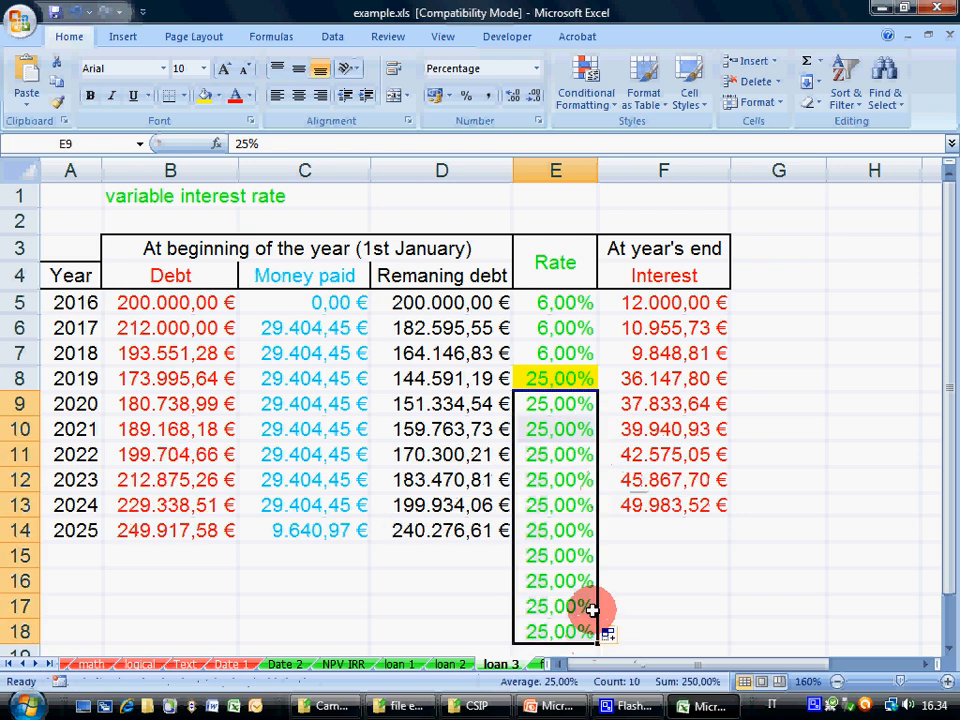
# Step: Compare the 2019 interest in F8 with the 2020 payment in C9 and examine the remaining debt in D9:D13
pyautogui.click(553, 405)
pyautogui.click(550, 379)
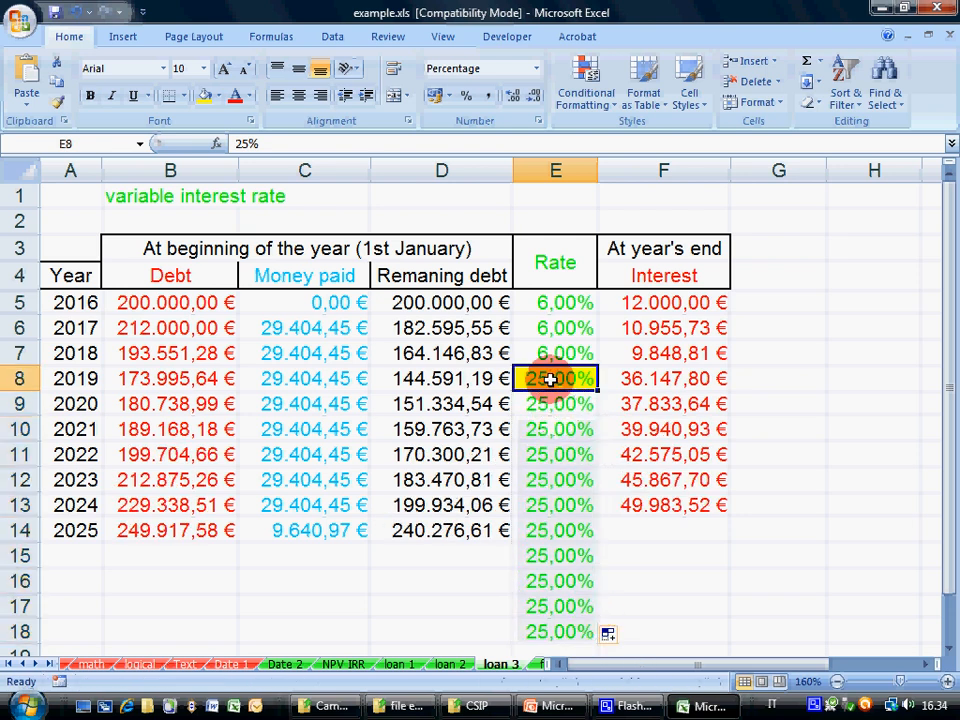
pyautogui.click(626, 378)
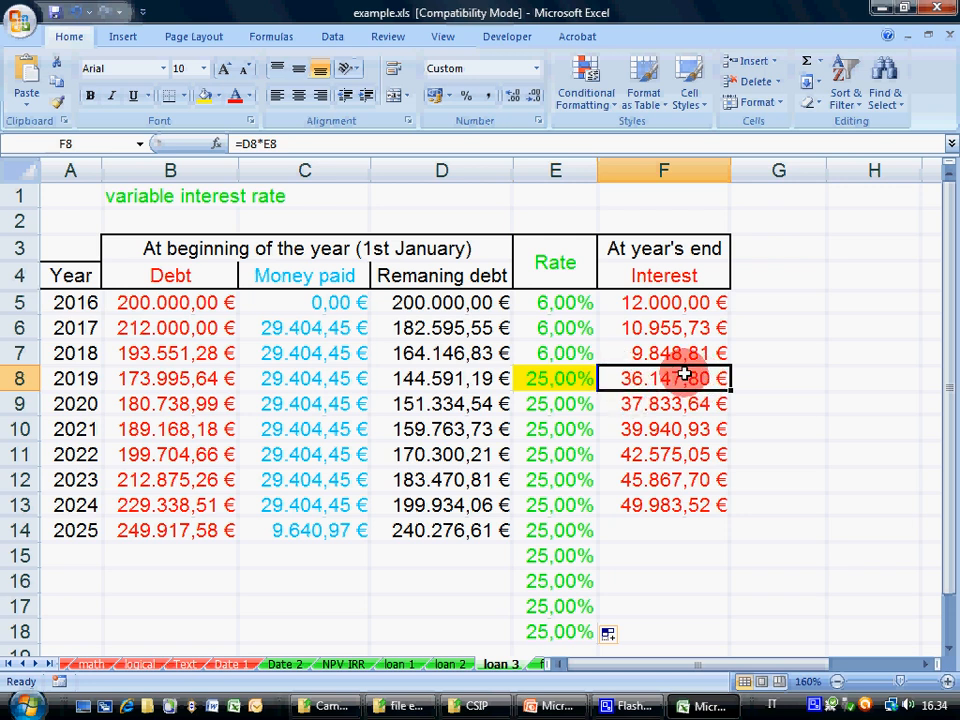
pyautogui.click(329, 409)
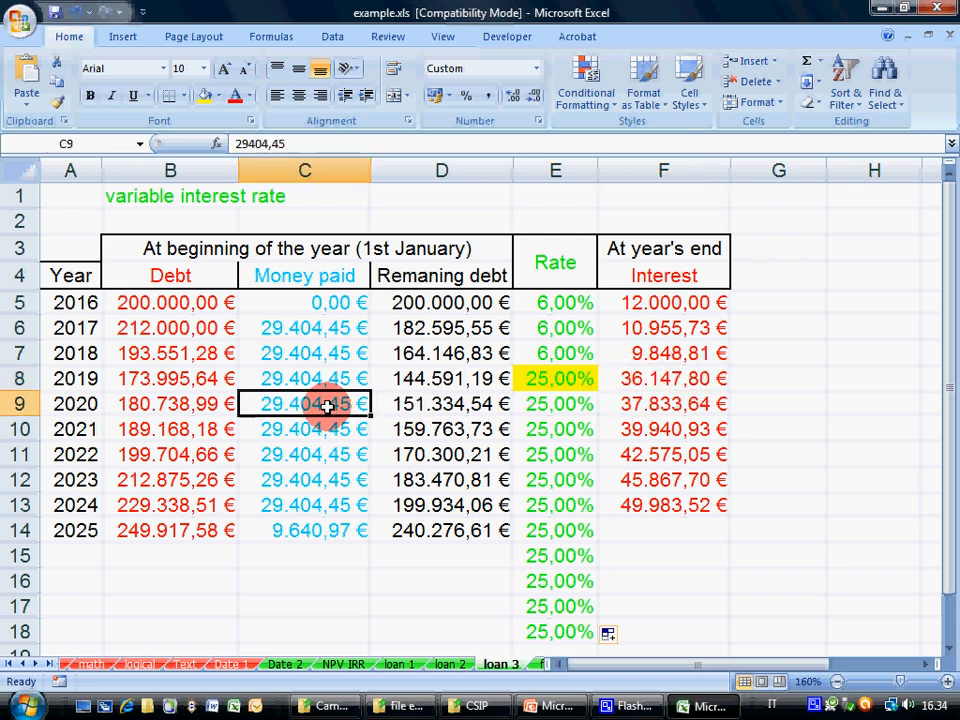
pyautogui.click(409, 405)
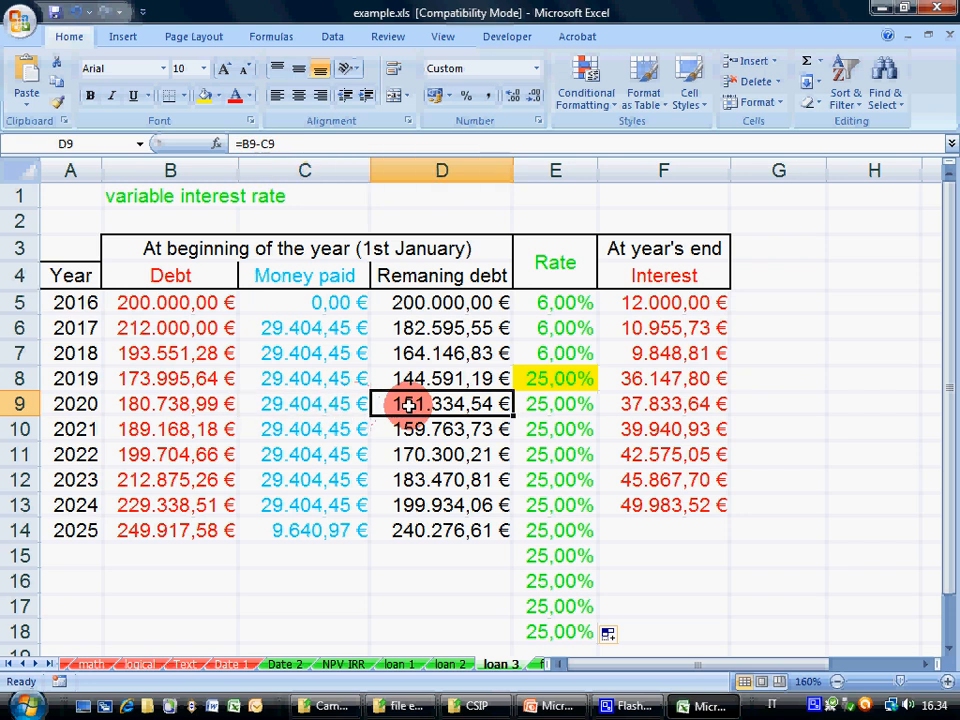
pyautogui.moveTo(409, 405); pyautogui.dragTo(407, 508)
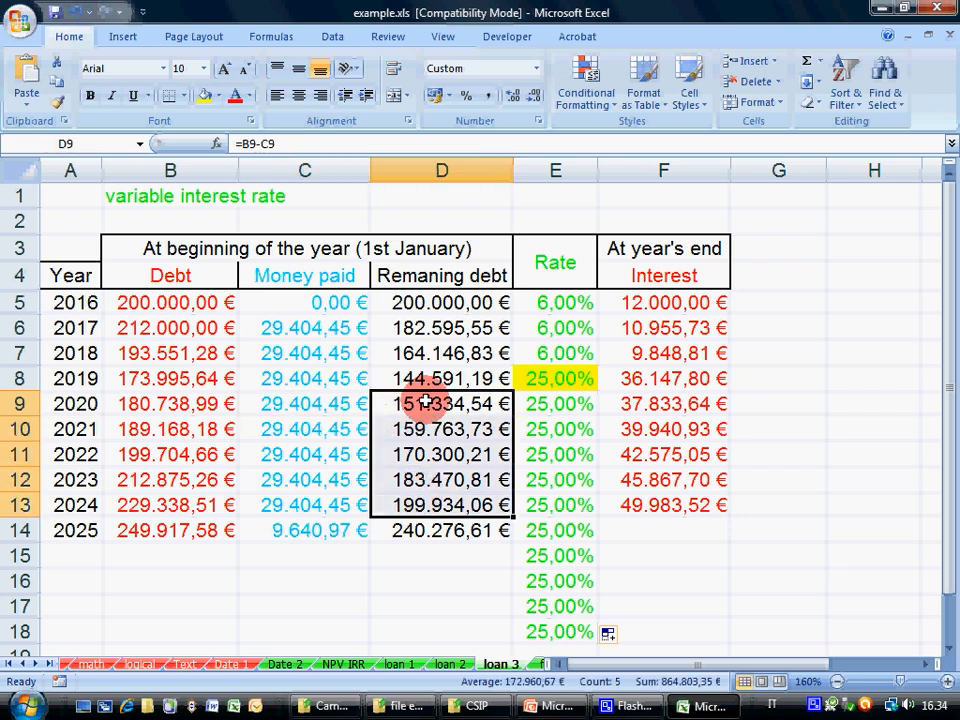
# Step: Copy the 2024 payment in C13 down to the 2025 payment in C14
pyautogui.click(368, 513)
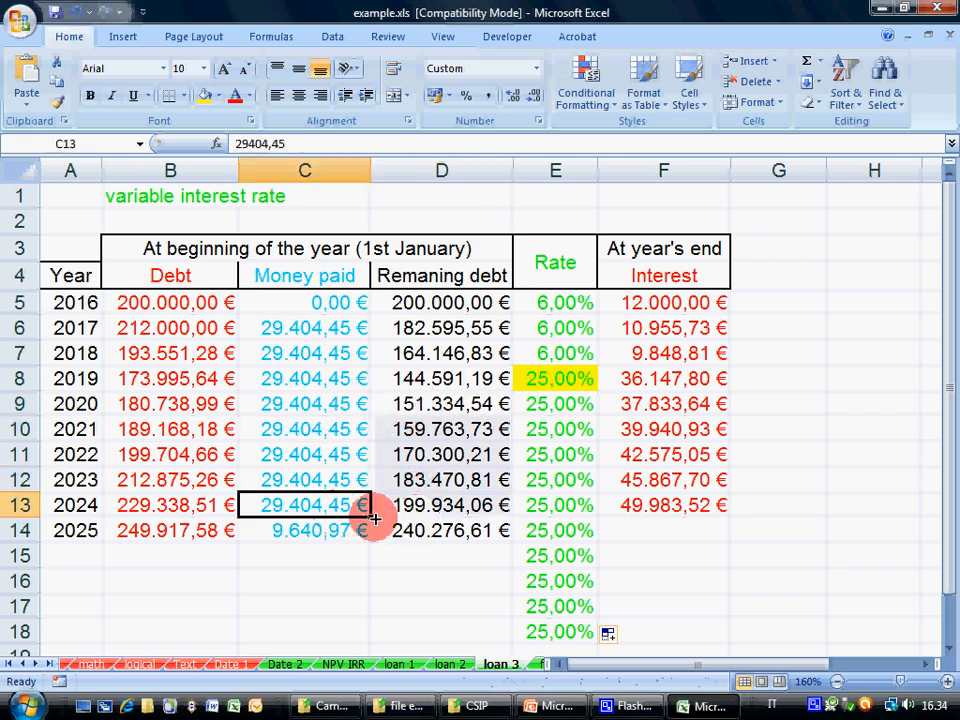
pyautogui.moveTo(372, 517); pyautogui.dragTo(377, 530)
pyautogui.click(437, 473)
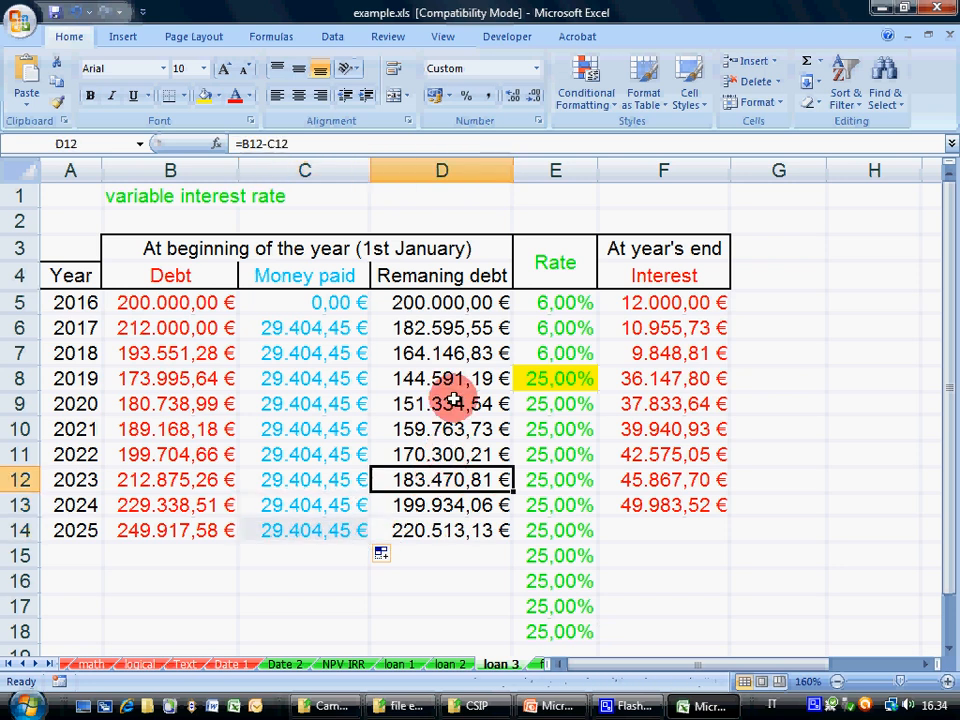
# Step: Examine how the remaining debt in D8:D14 develops against the yearly payment in C8
pyautogui.moveTo(453, 400); pyautogui.dragTo(446, 530)
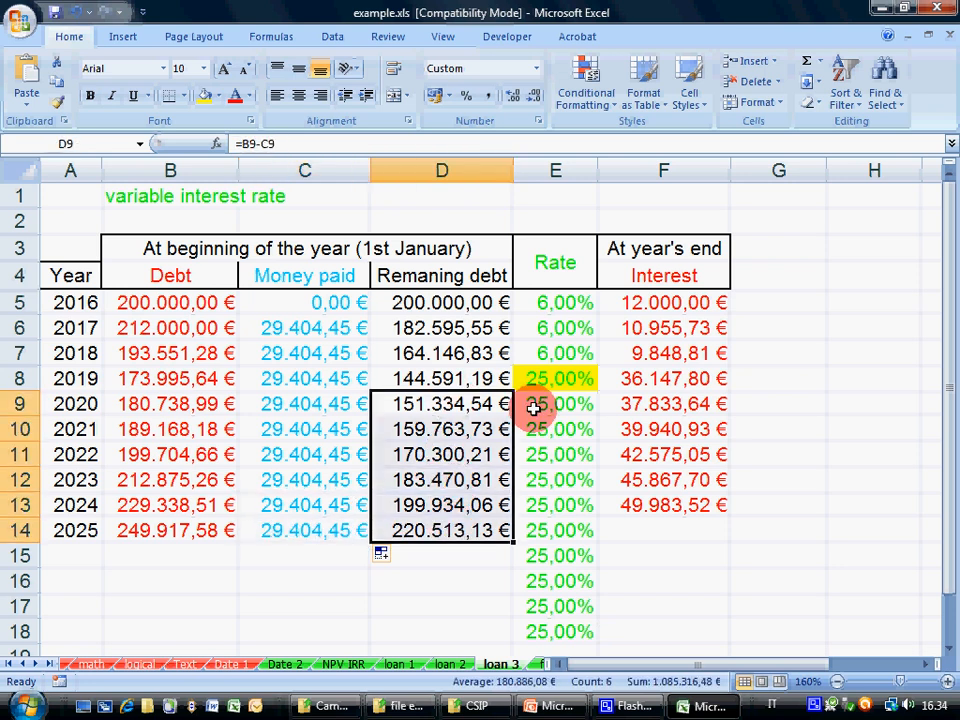
pyautogui.click(519, 377)
pyautogui.moveTo(485, 380); pyautogui.dragTo(450, 540)
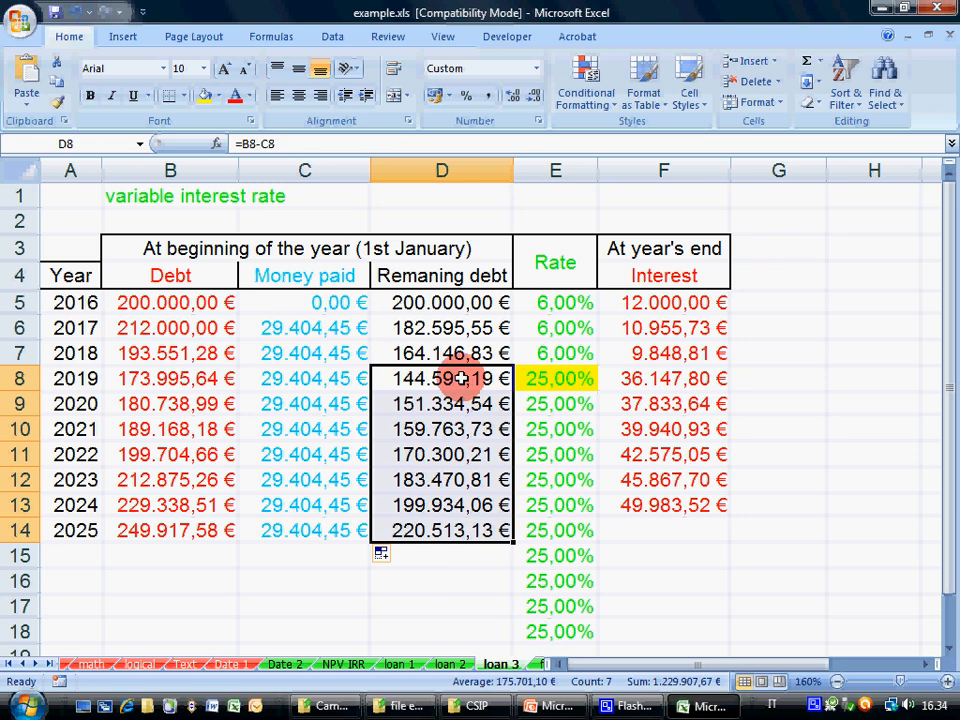
pyautogui.click(311, 381)
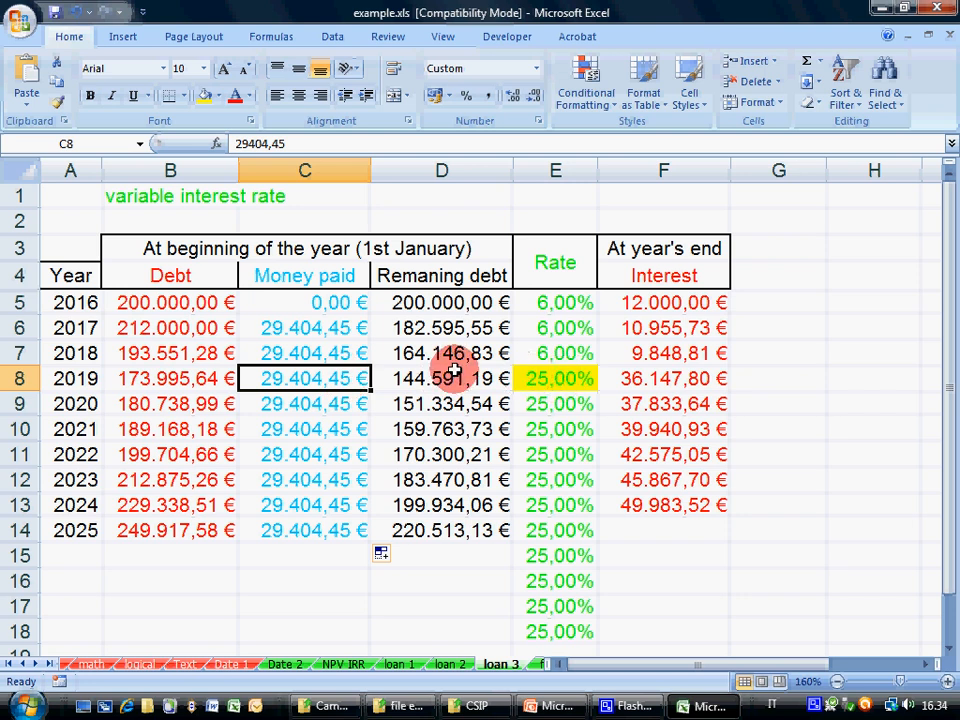
pyautogui.moveTo(456, 390); pyautogui.dragTo(448, 531)
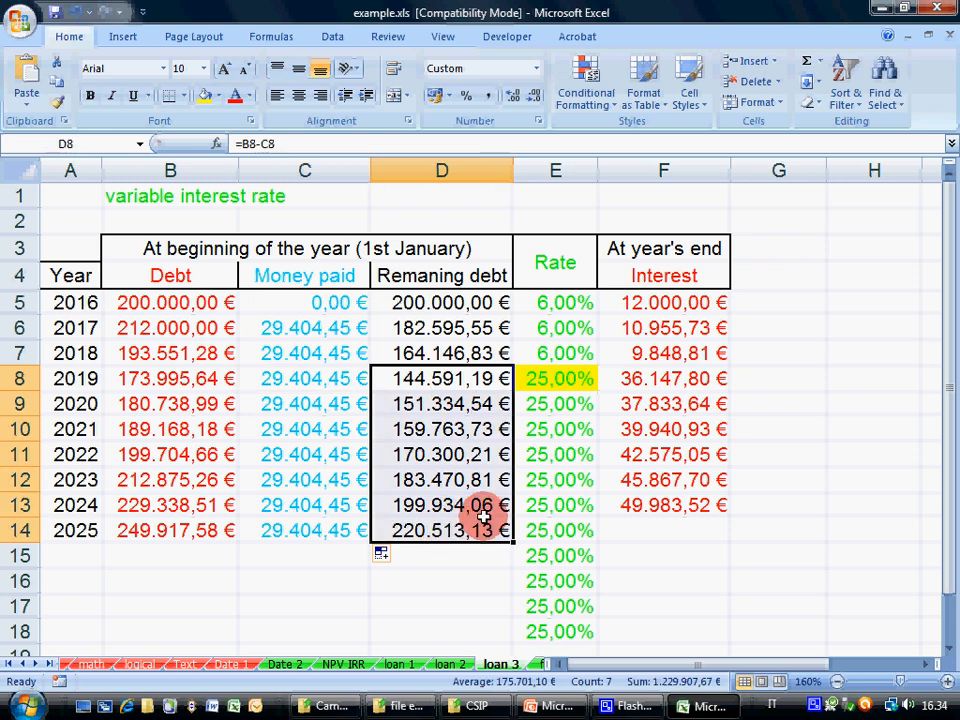
# Step: Set the 2019 rate in E8 to 6%
pyautogui.click(561, 377)
pyautogui.write('6')
pyautogui.press('Return')
pyautogui.click(561, 377)
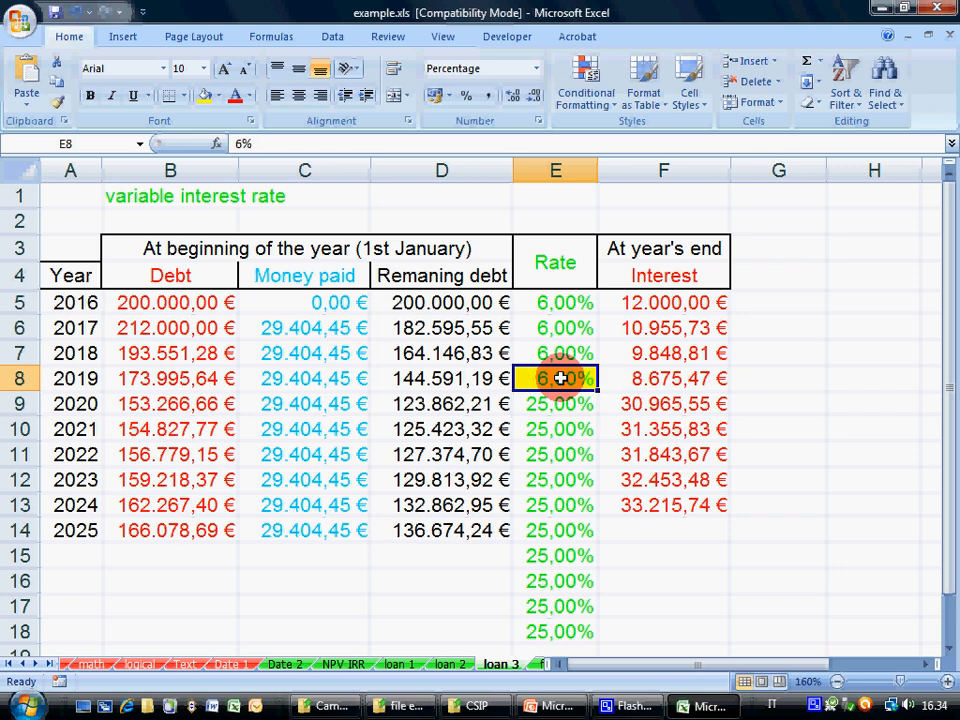
pyautogui.click(585, 401)
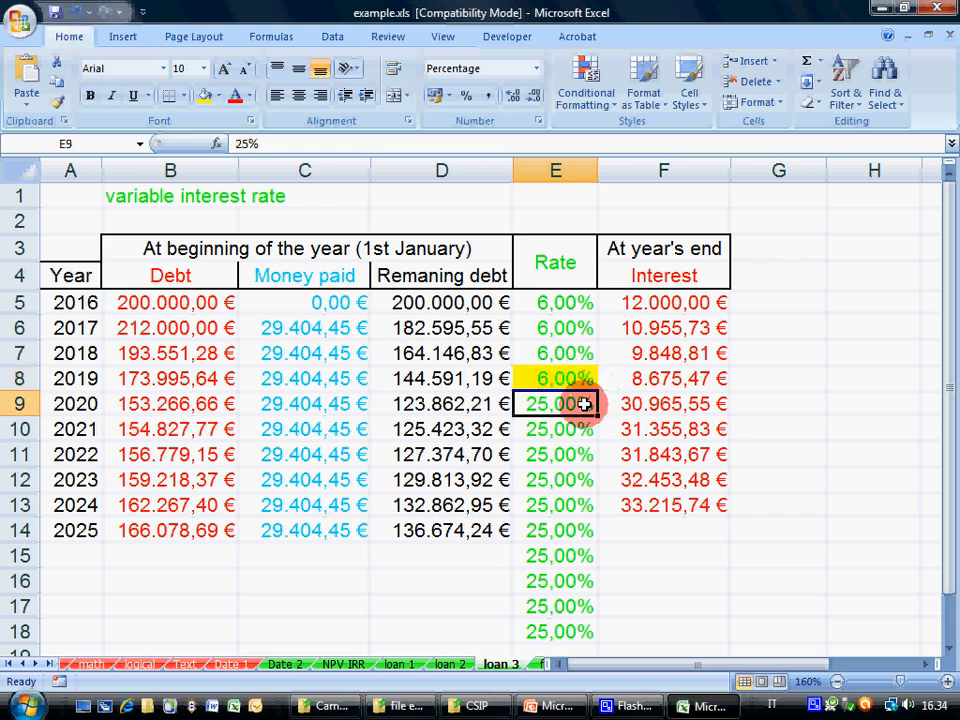
# Step: Set the 2020 rate in E9 to 6% and copy it down to E18
pyautogui.write('6')
pyautogui.press('Return')
pyautogui.click(584, 403)
pyautogui.moveTo(598, 415); pyautogui.dragTo(567, 632)
pyautogui.click(411, 529)
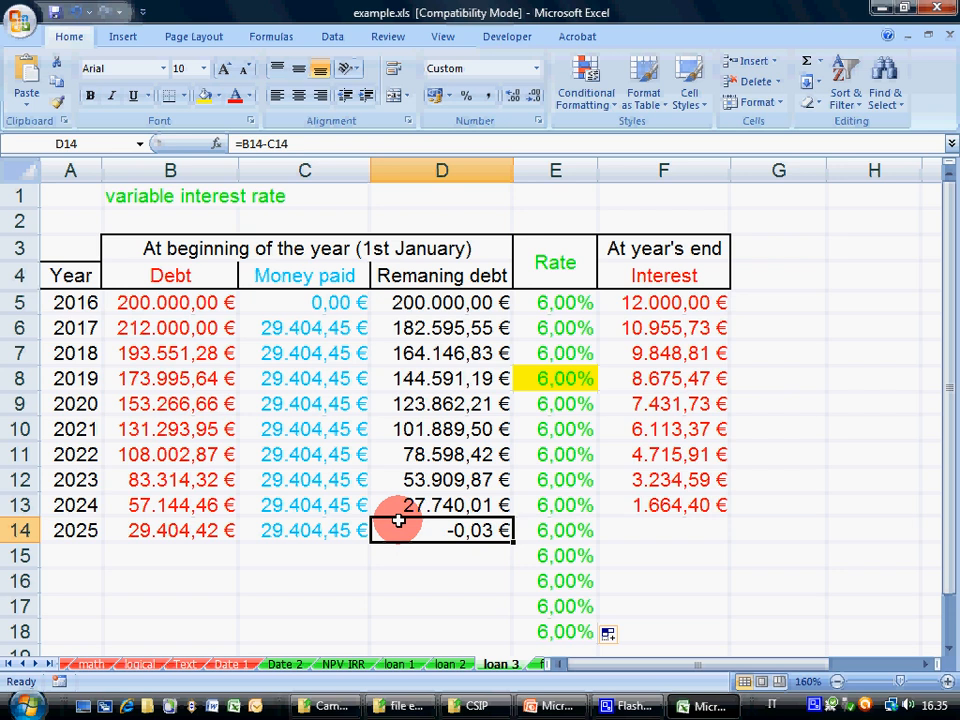
pyautogui.click(344, 528)
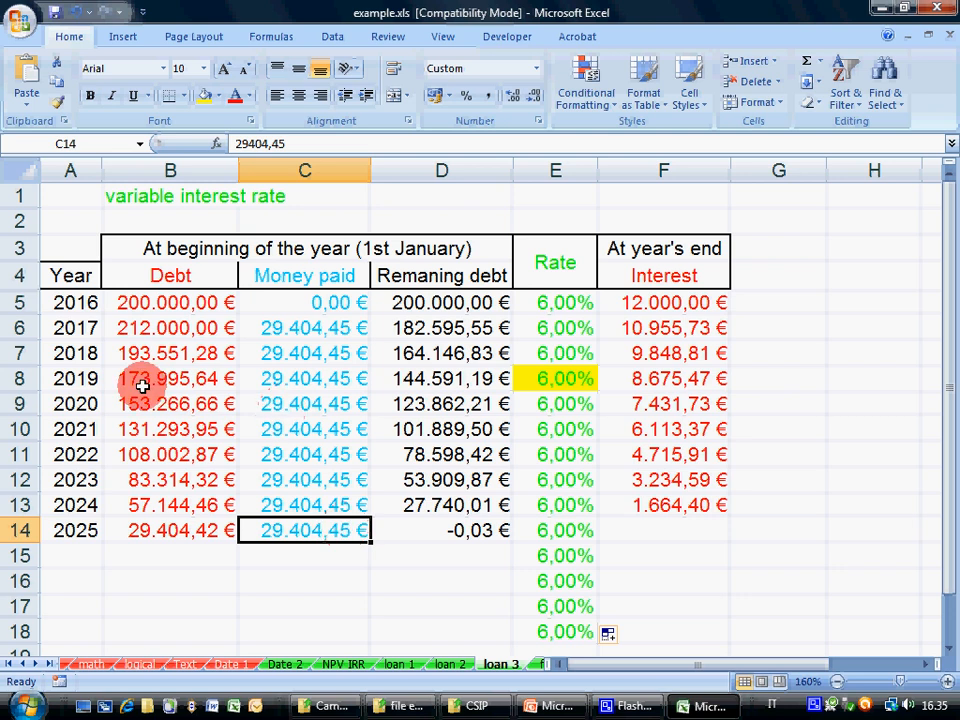
# Step: Set the rates from 2019 onward in E8:E18 to 9%, entering the value cell by cell
pyautogui.click(517, 371)
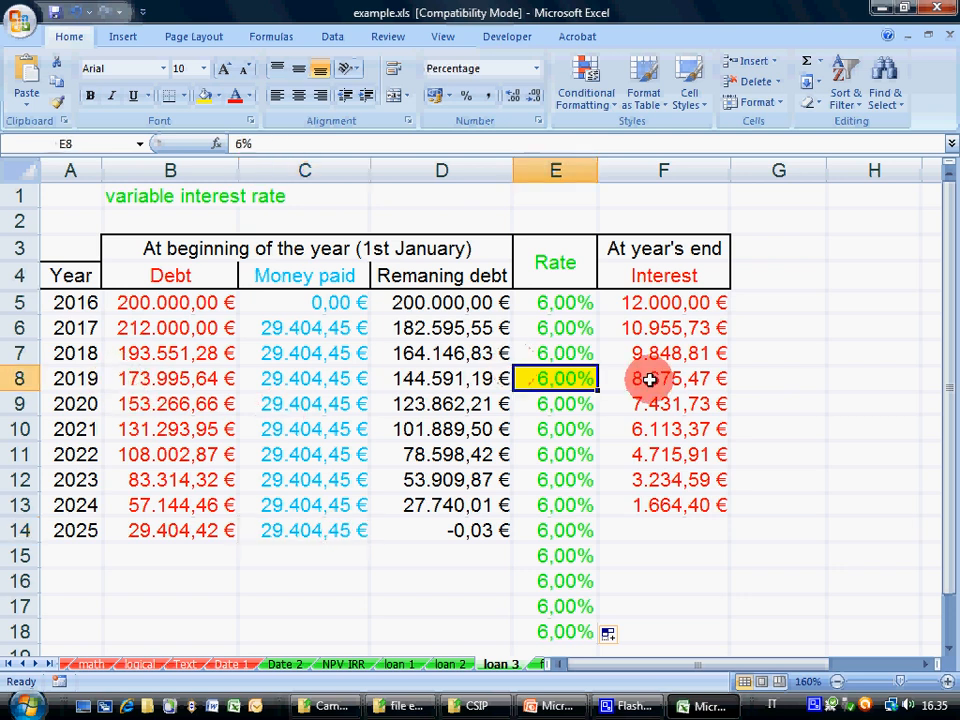
pyautogui.write('9')
pyautogui.press('Return')
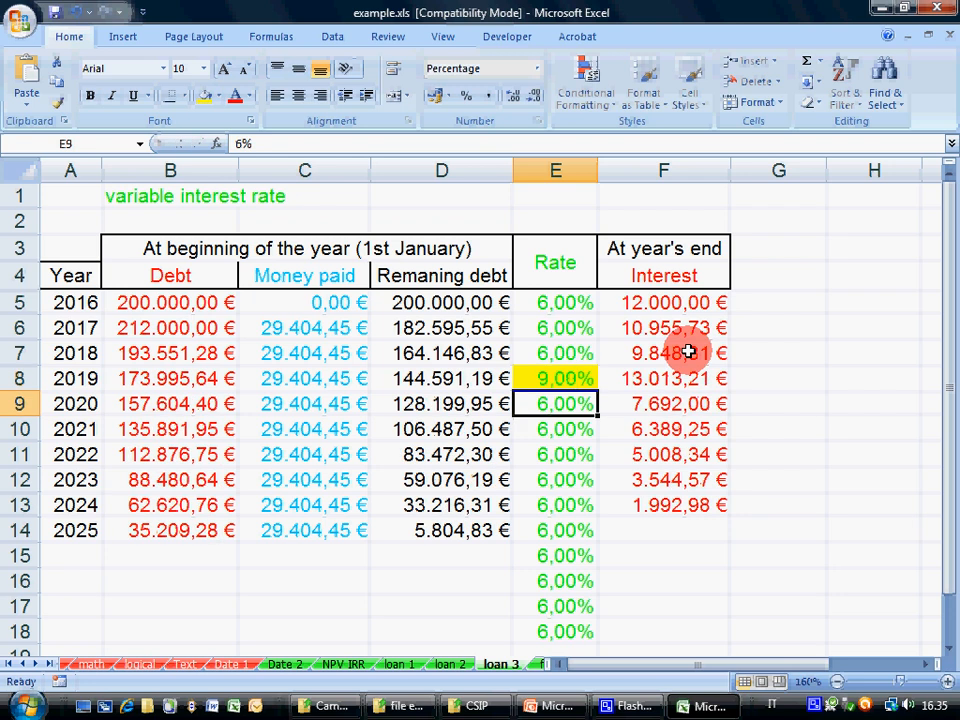
pyautogui.write('9')
pyautogui.press('Return')
pyautogui.write('9')
pyautogui.press('Return')
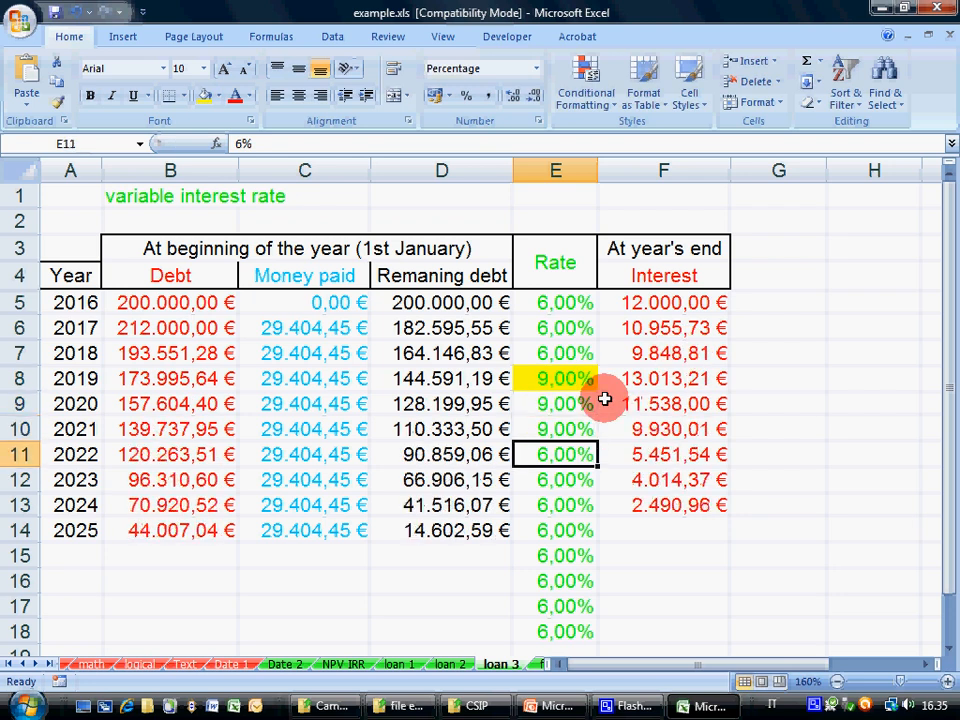
pyautogui.write('9 9 9 9')
pyautogui.press('Return')
pyautogui.write('9')
pyautogui.press('Return')
pyautogui.write('9')
pyautogui.press('Return')
pyautogui.write('9')
pyautogui.press('Return')
pyautogui.write('9')
pyautogui.press('Return')
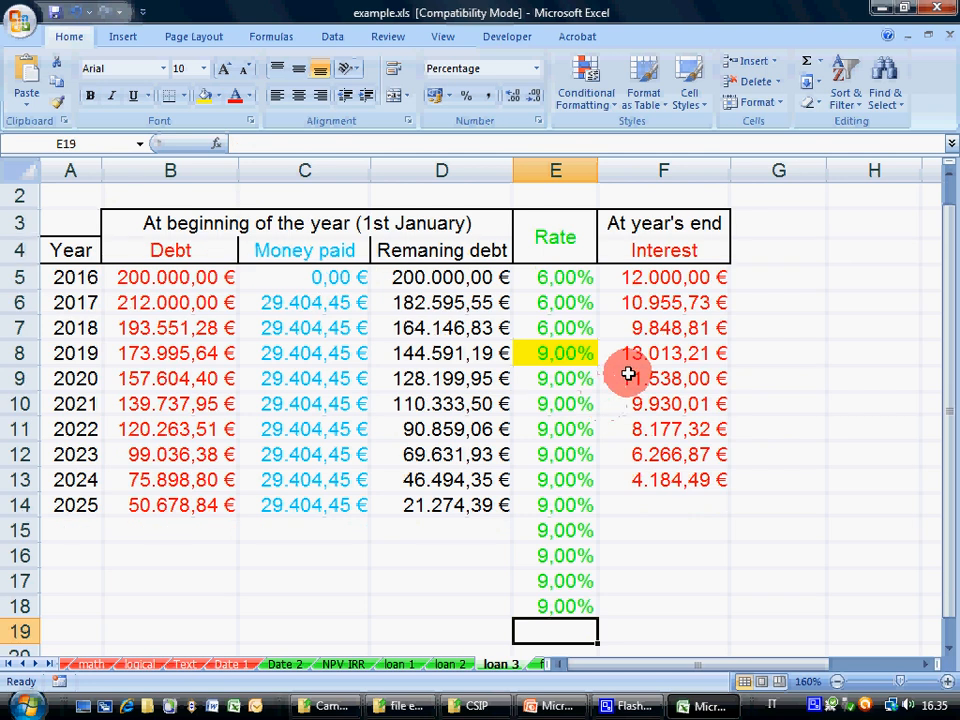
# Step: Clear the yearly payments for 2020 to 2025 in C9:C14
pyautogui.scroll(1, 600, 385)
pyautogui.click(553, 400)
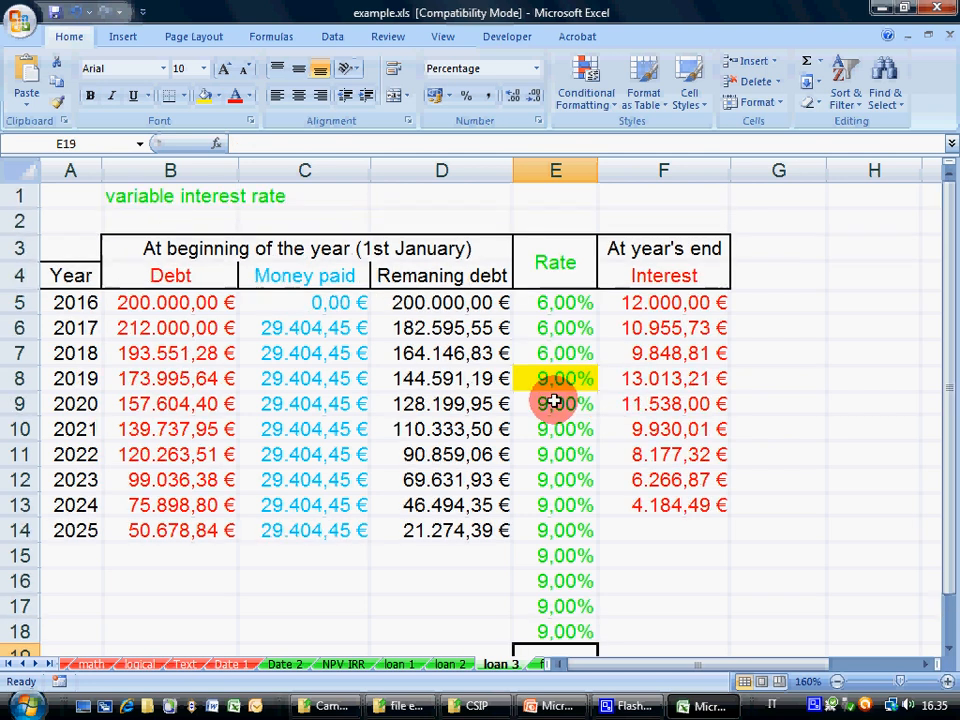
pyautogui.click(452, 405)
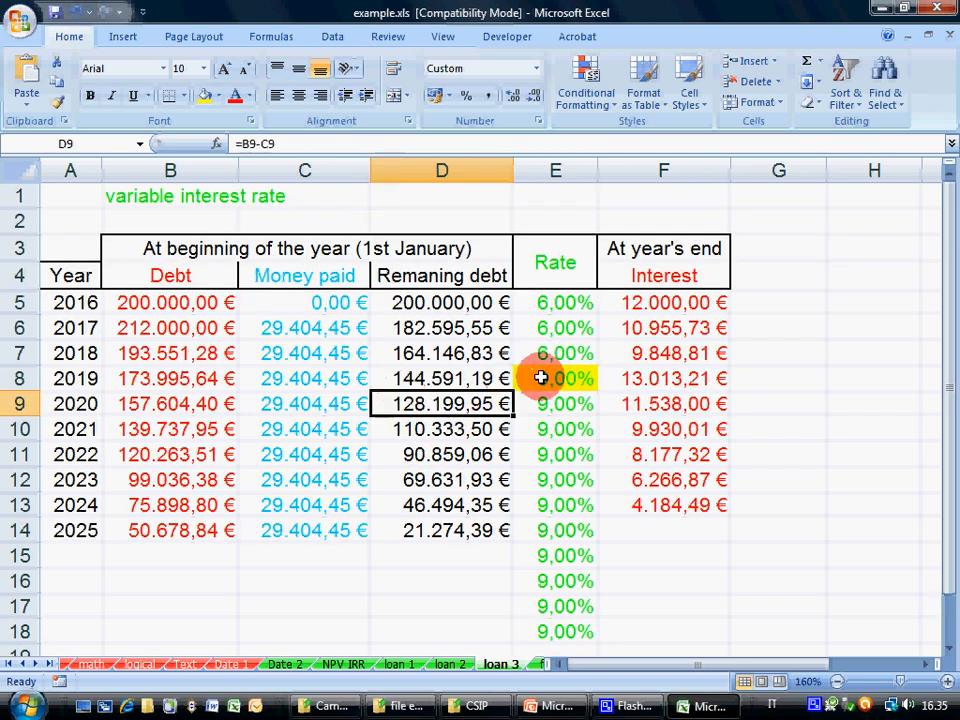
pyautogui.click(322, 379)
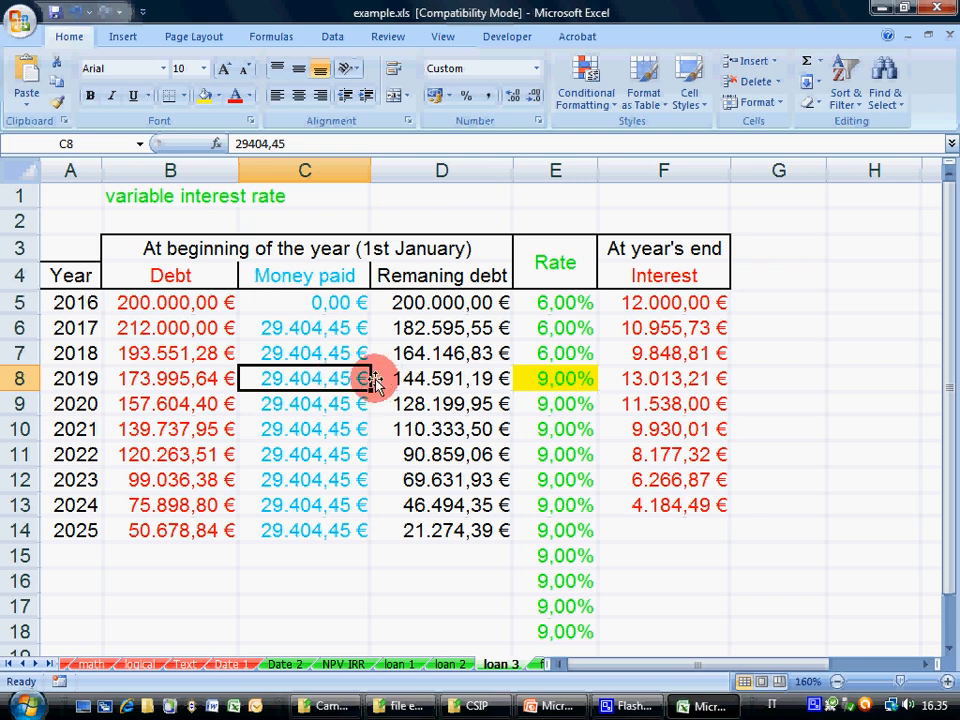
pyautogui.click(288, 404)
pyautogui.moveTo(288, 404); pyautogui.dragTo(292, 527)
pyautogui.press('Delete')
# Step: Highlight the empty 2020 payment cell C9 with a yellow fill
pyautogui.click(300, 404)
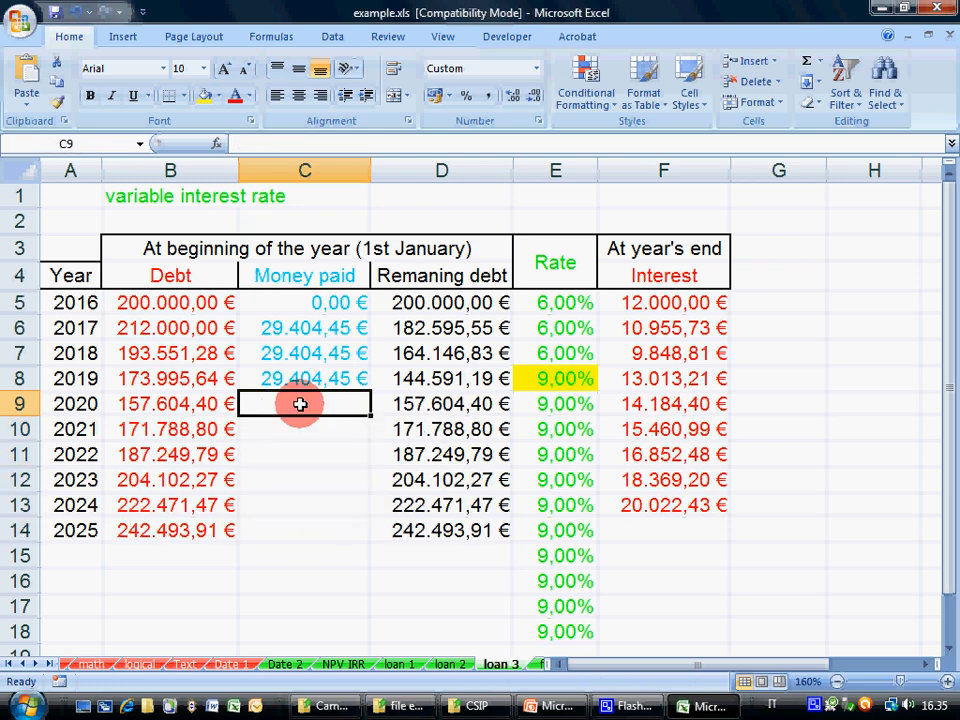
pyautogui.click(204, 95)
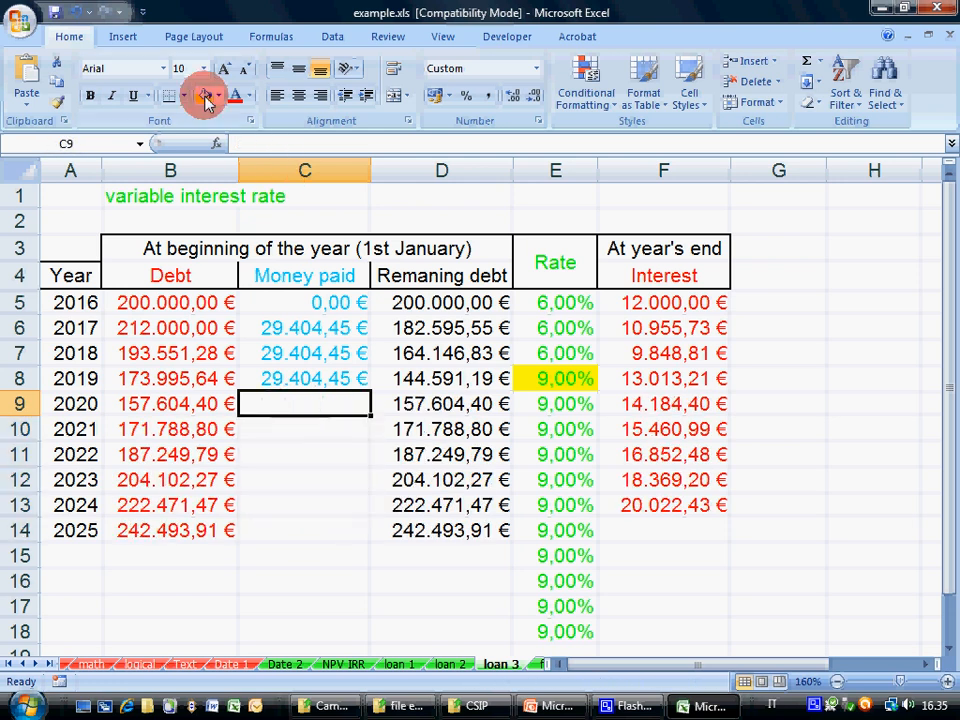
pyautogui.click(319, 428)
pyautogui.click(328, 404)
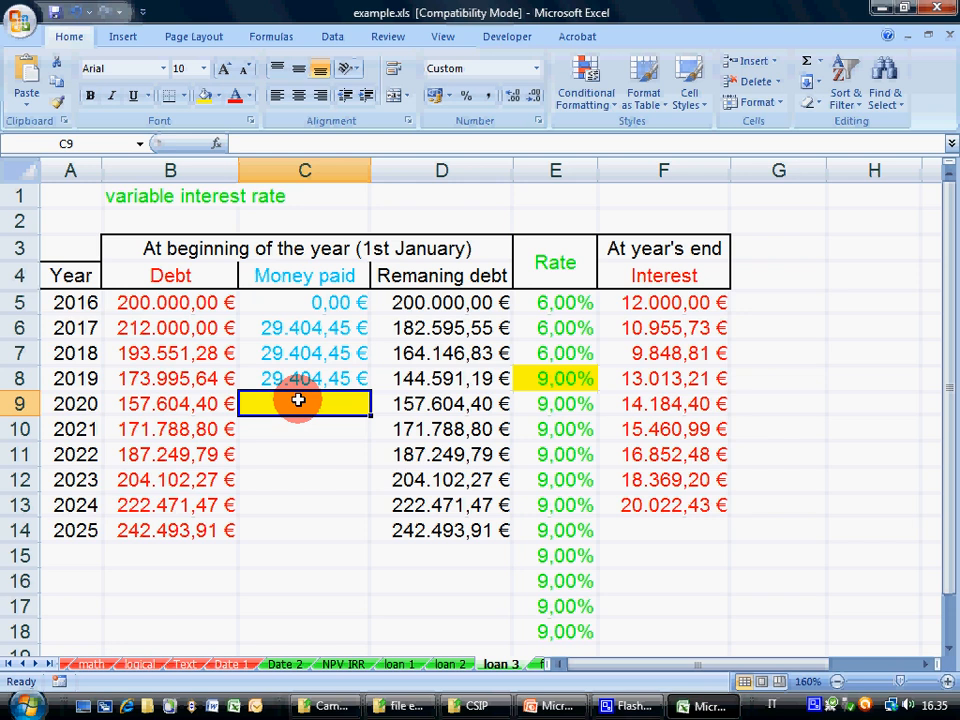
pyautogui.moveTo(298, 400); pyautogui.dragTo(302, 540)
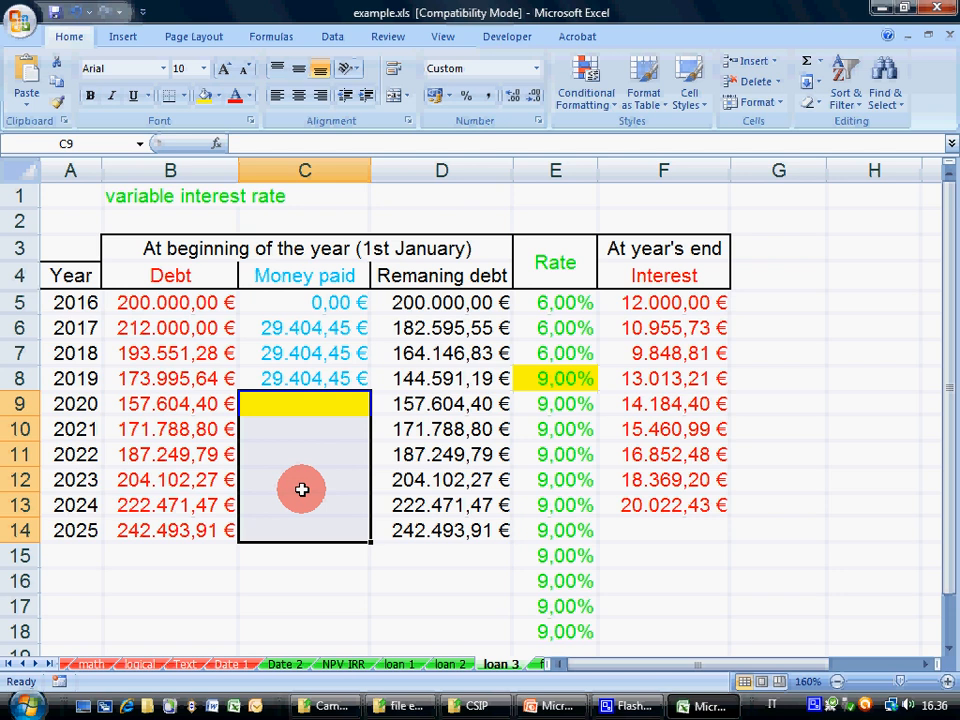
# Step: Enter a 2020 payment of 35000 in C9 and copy it down to the 2025 payment in C14
pyautogui.click(334, 401)
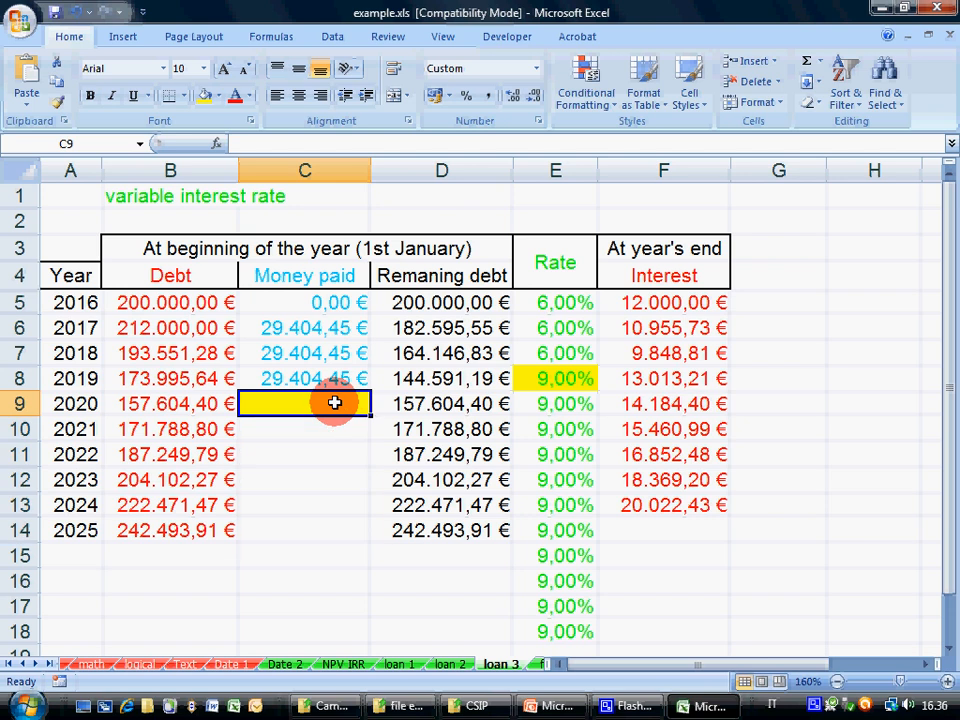
pyautogui.write('350000')
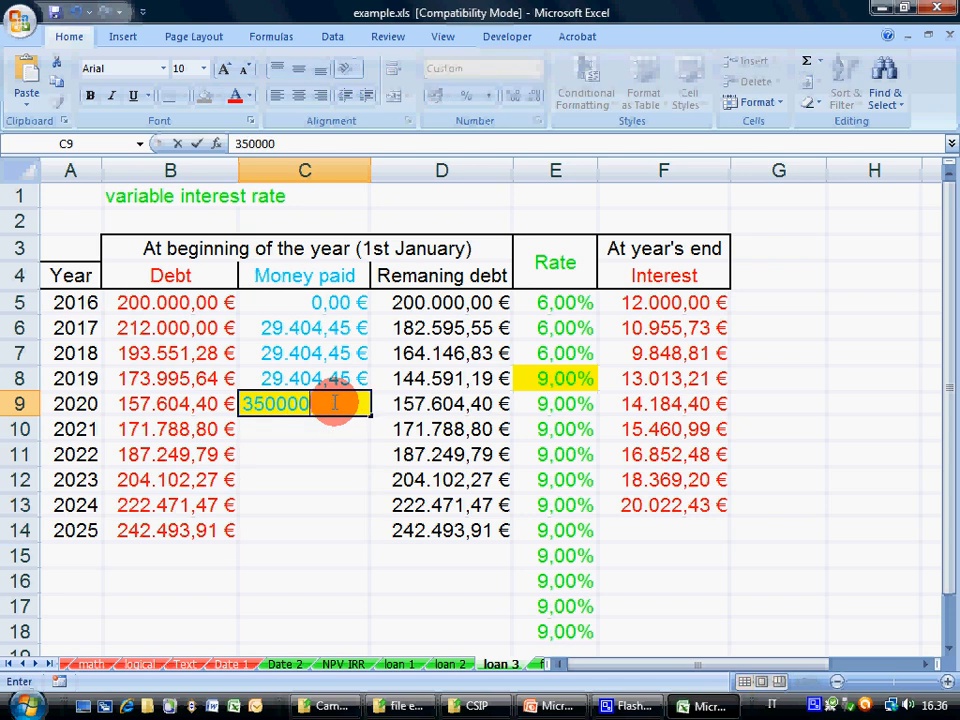
pyautogui.press('BackSpace')
pyautogui.press('Return')
pyautogui.click(333, 402)
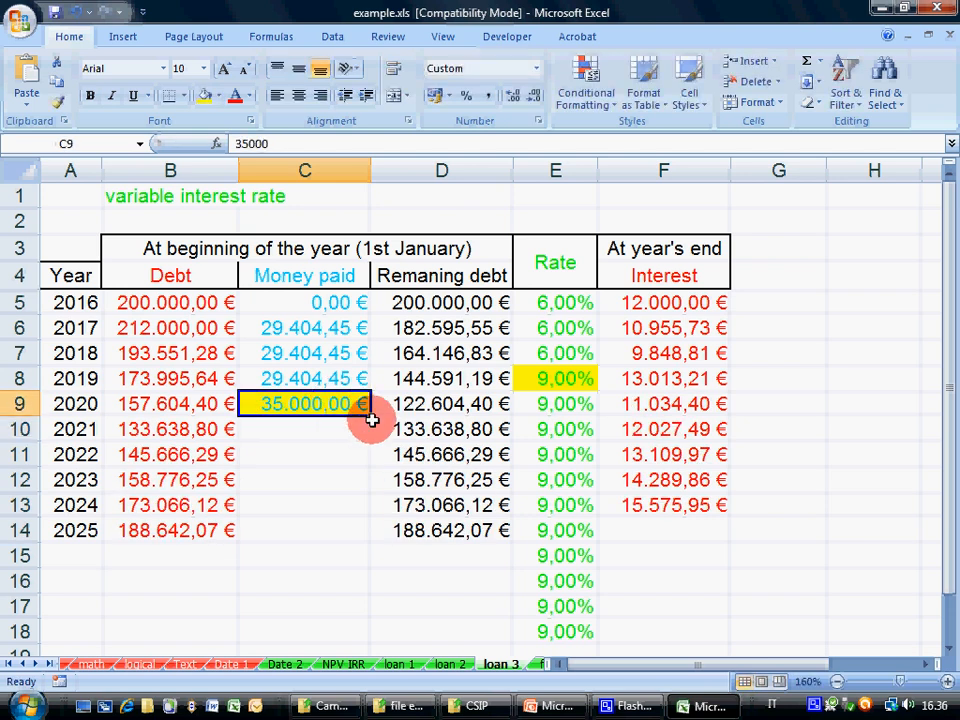
pyautogui.click(342, 434)
pyautogui.click(339, 403)
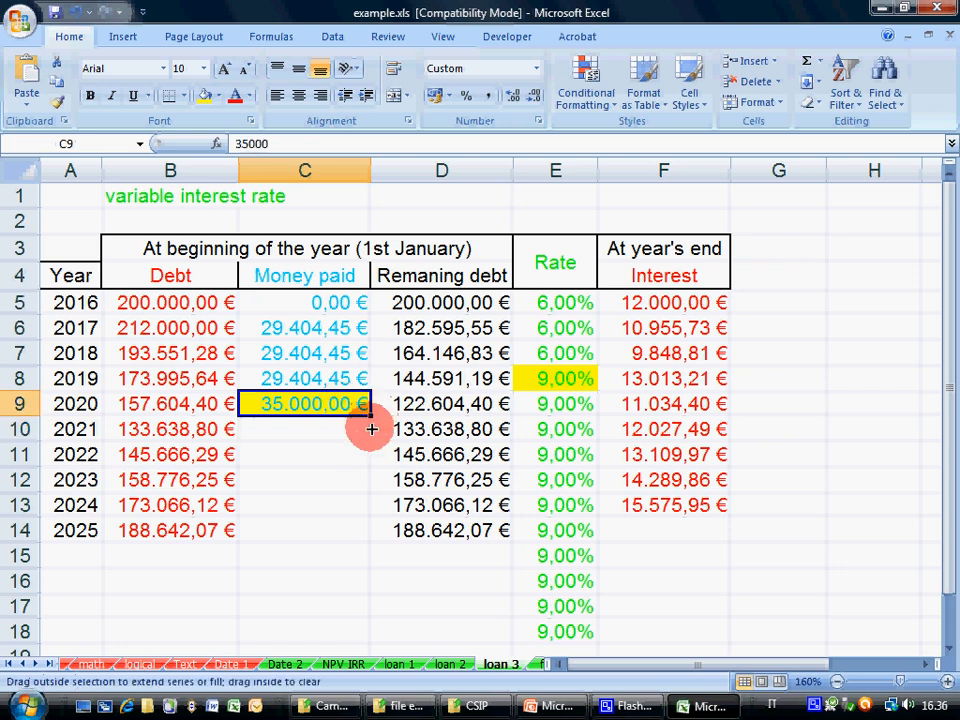
pyautogui.moveTo(371, 416); pyautogui.dragTo(362, 545)
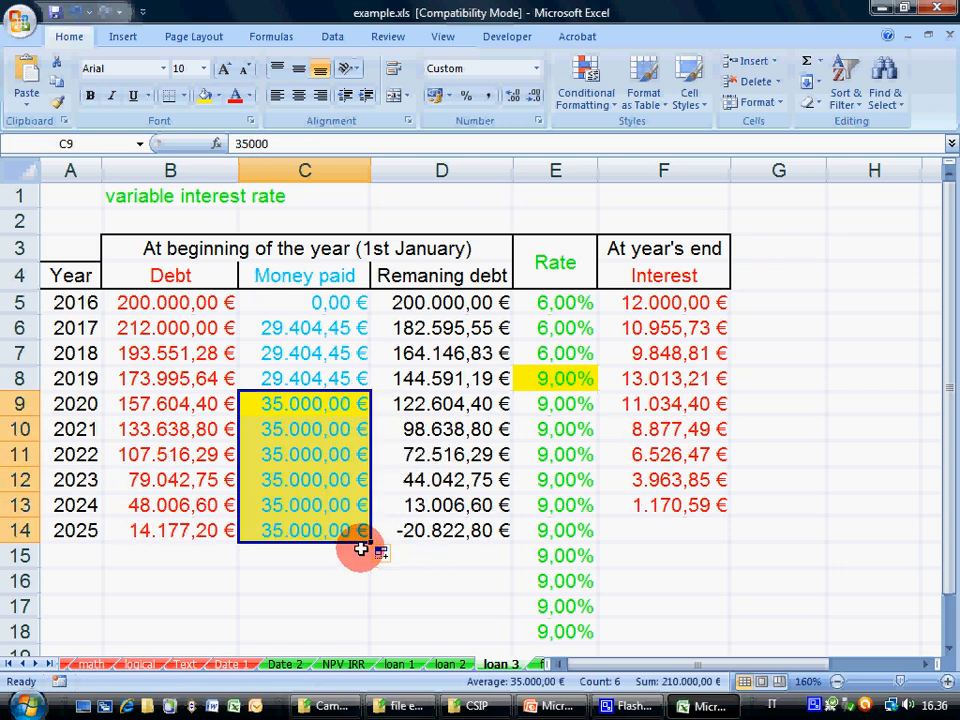
# Step: Set the 2020 payment in C9 to 33000 and copy it down to C14
pyautogui.click(302, 397)
pyautogui.write('33000')
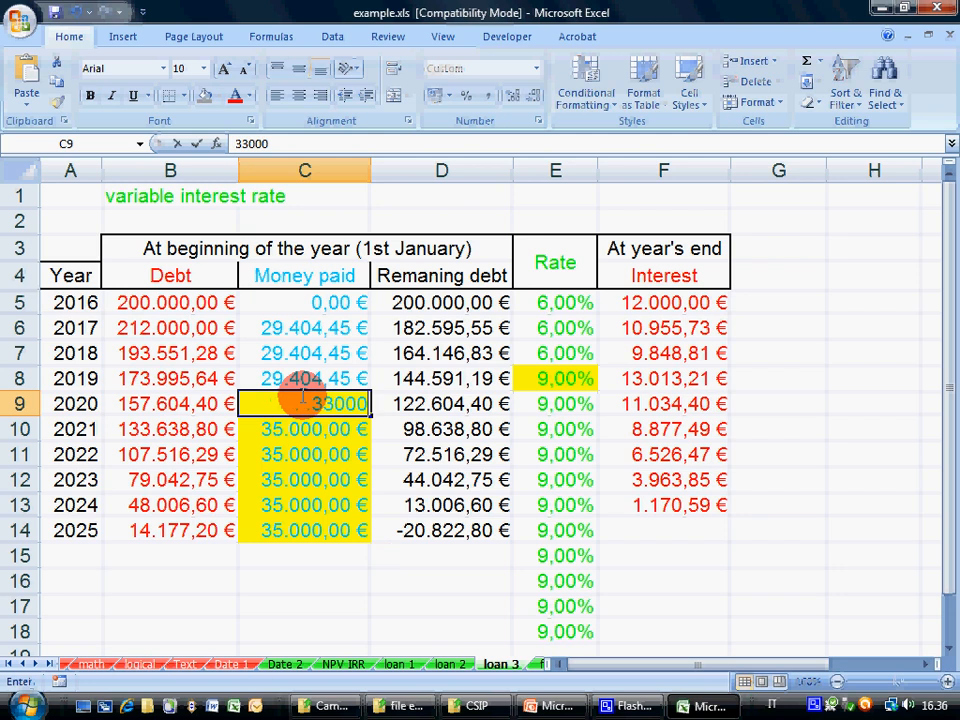
pyautogui.press('Return')
pyautogui.click(330, 406)
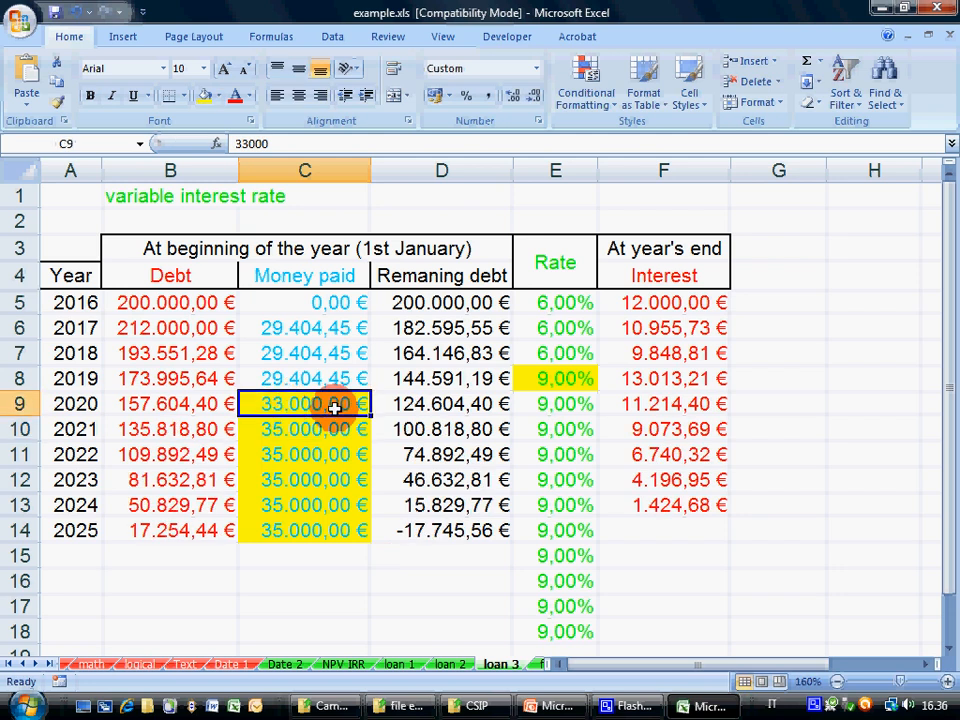
pyautogui.moveTo(370, 415); pyautogui.dragTo(354, 538)
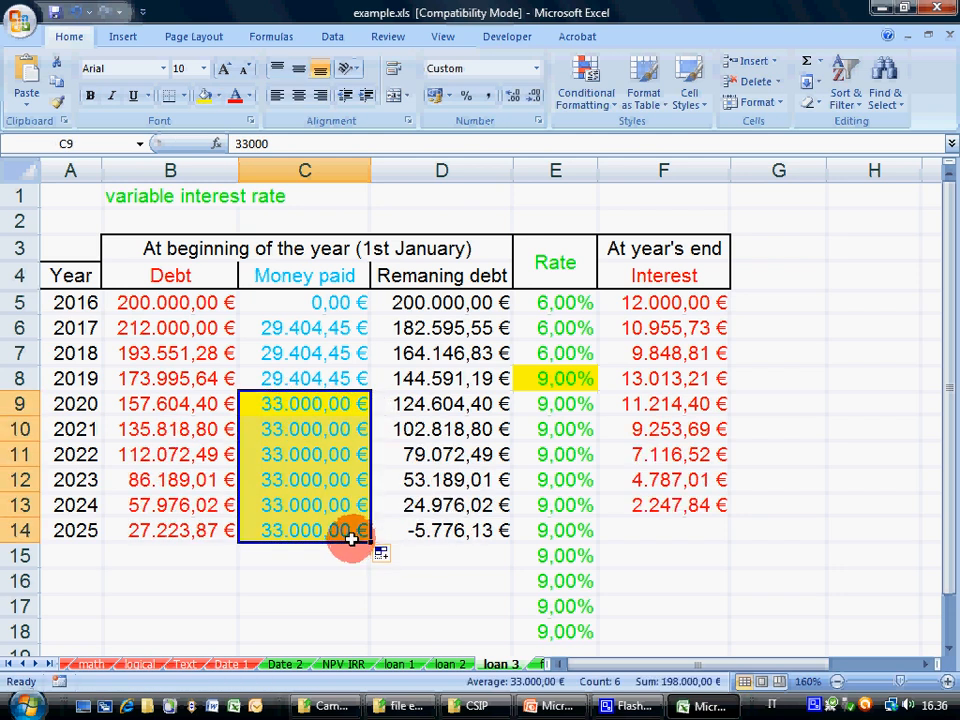
# Step: Set the 2020 payment in C9 to 32000 and copy it down to C14
pyautogui.click(328, 406)
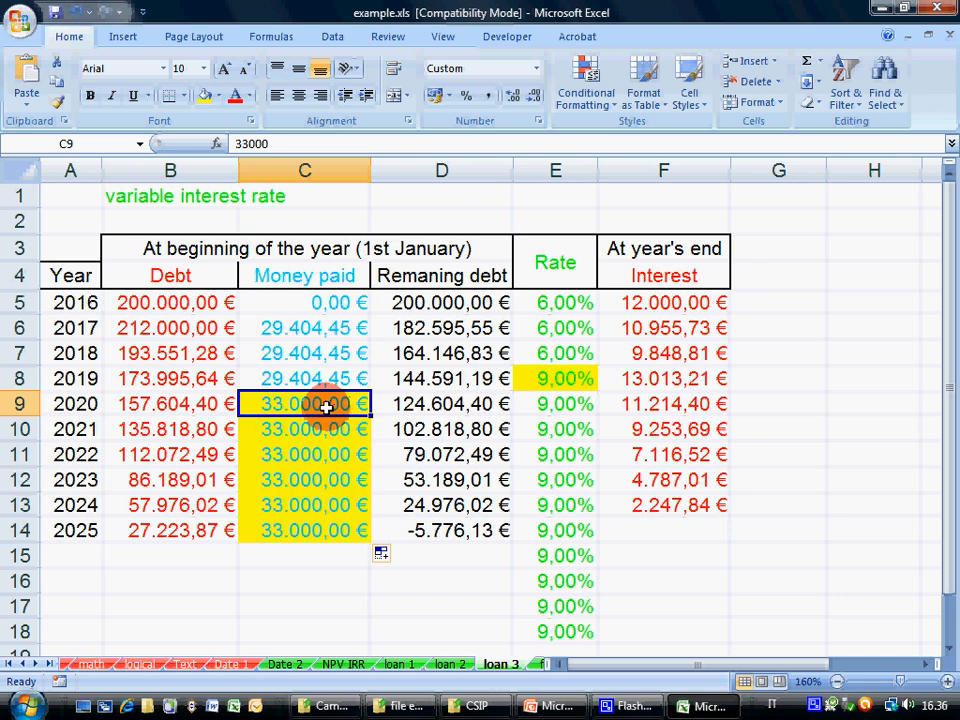
pyautogui.click(250, 143)
pyautogui.press('BackSpace')
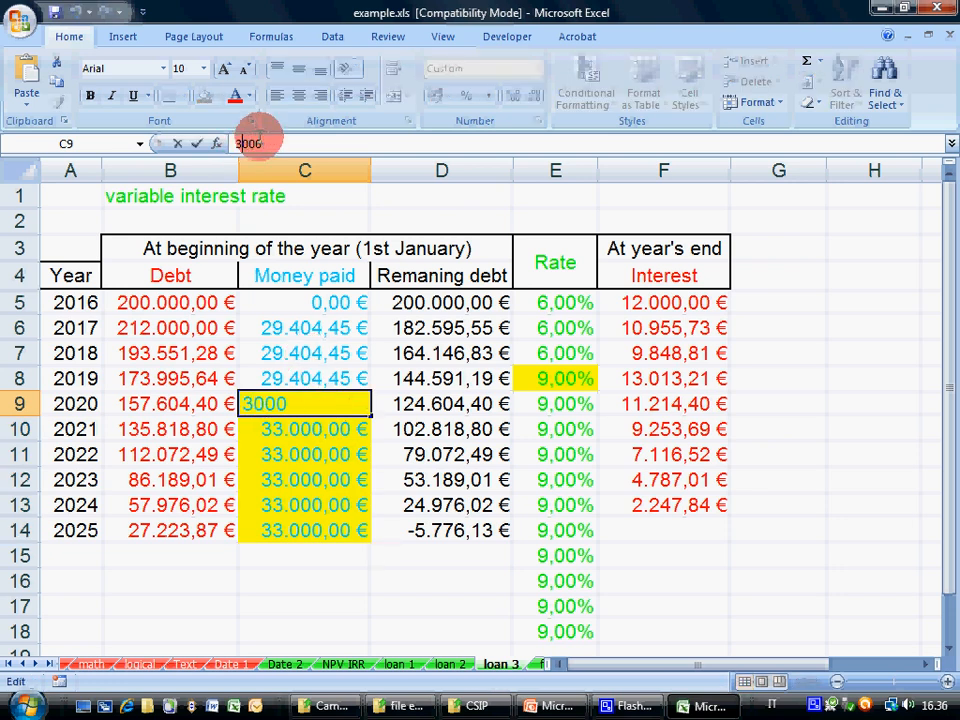
pyautogui.write('2')
pyautogui.press('Return')
pyautogui.click(352, 404)
pyautogui.moveTo(370, 415); pyautogui.dragTo(350, 532)
# Step: Set the 2020 payment in C9 to 32500 and copy it down to C14
pyautogui.click(317, 403)
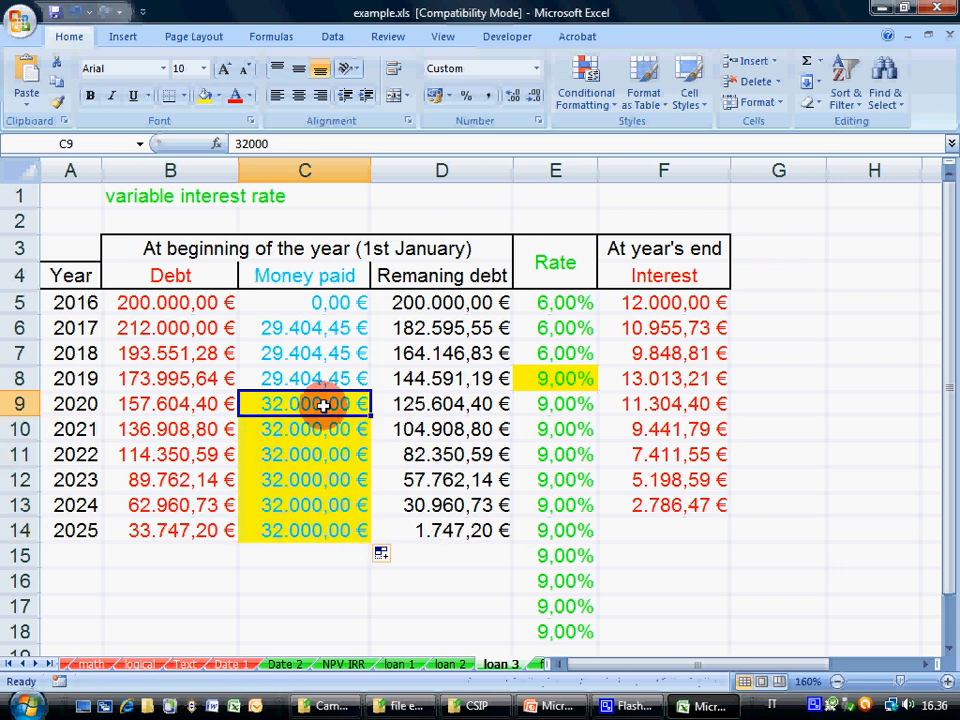
pyautogui.click(258, 143)
pyautogui.press('BackSpace')
pyautogui.write('5')
pyautogui.press('Return')
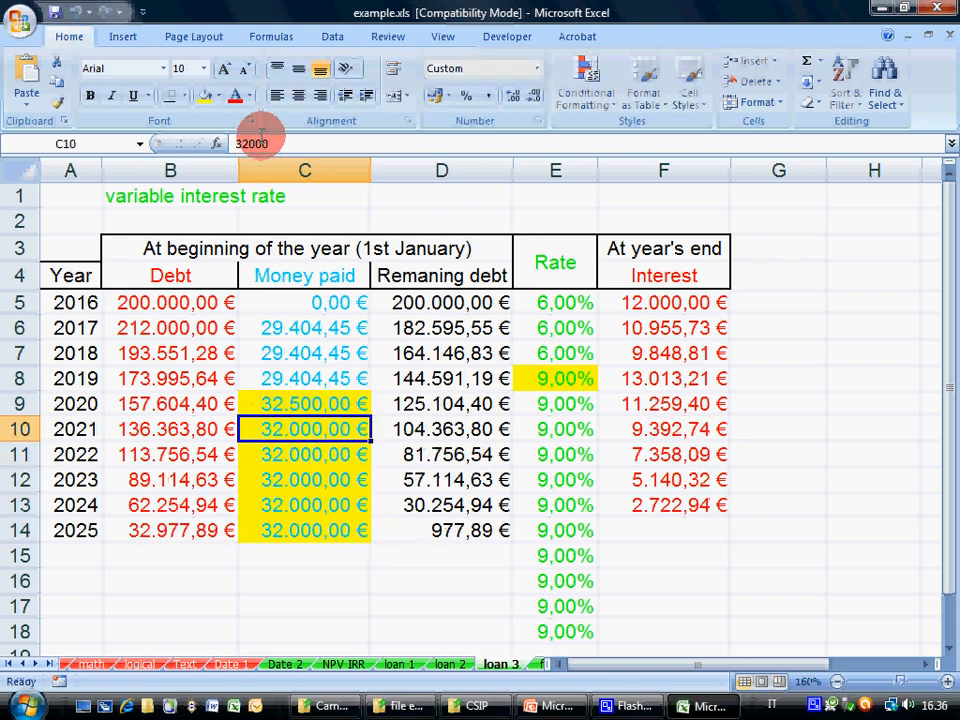
pyautogui.press('Up')
pyautogui.moveTo(369, 416); pyautogui.dragTo(343, 542)
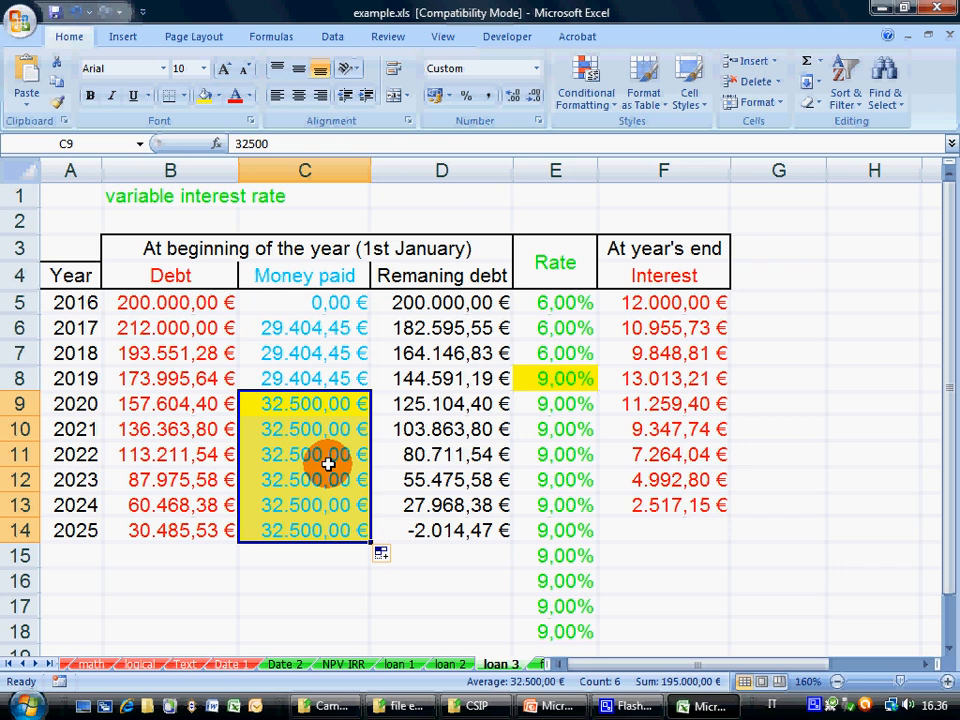
# Step: Check the 2017 payment in C6 on sheet loan 2, and return to the 2020 payment in C9 on sheet loan 3
pyautogui.click(449, 664)
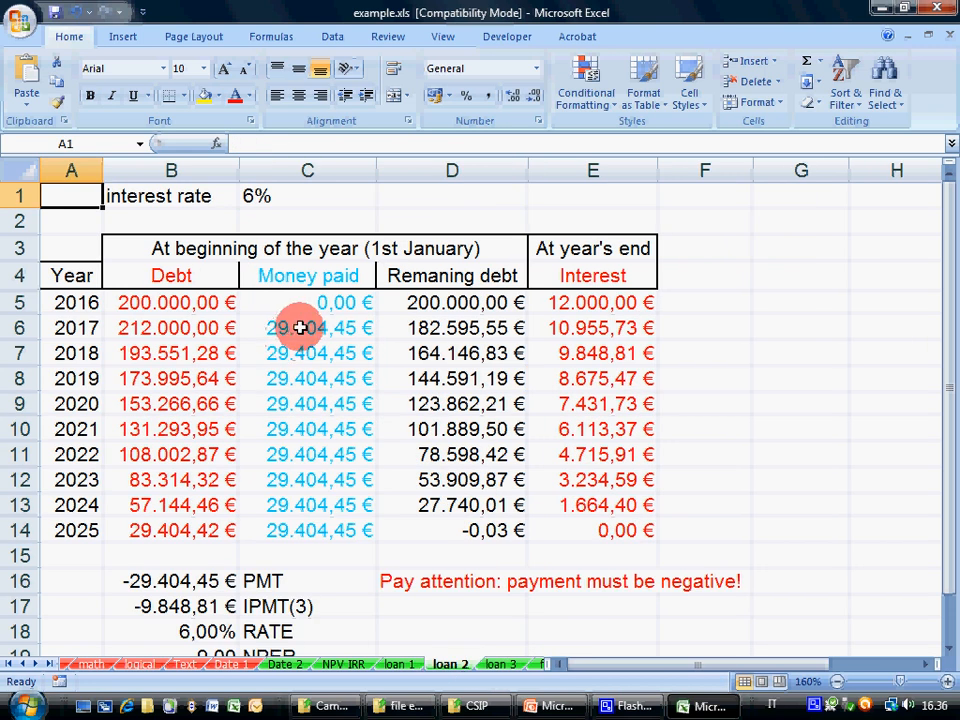
pyautogui.click(290, 328)
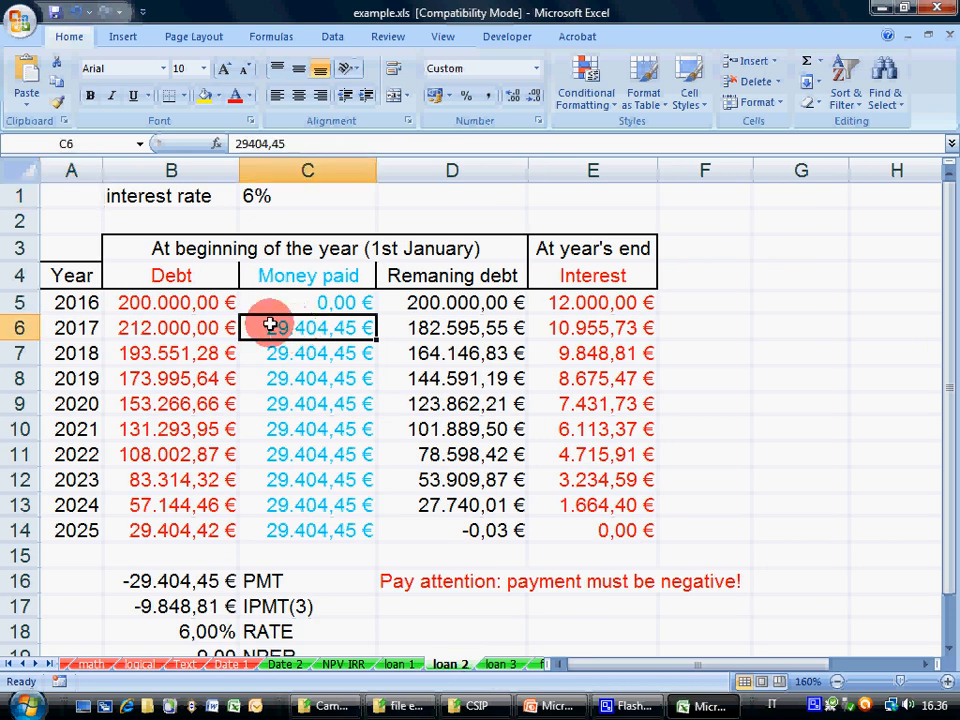
pyautogui.click(497, 668)
pyautogui.click(290, 404)
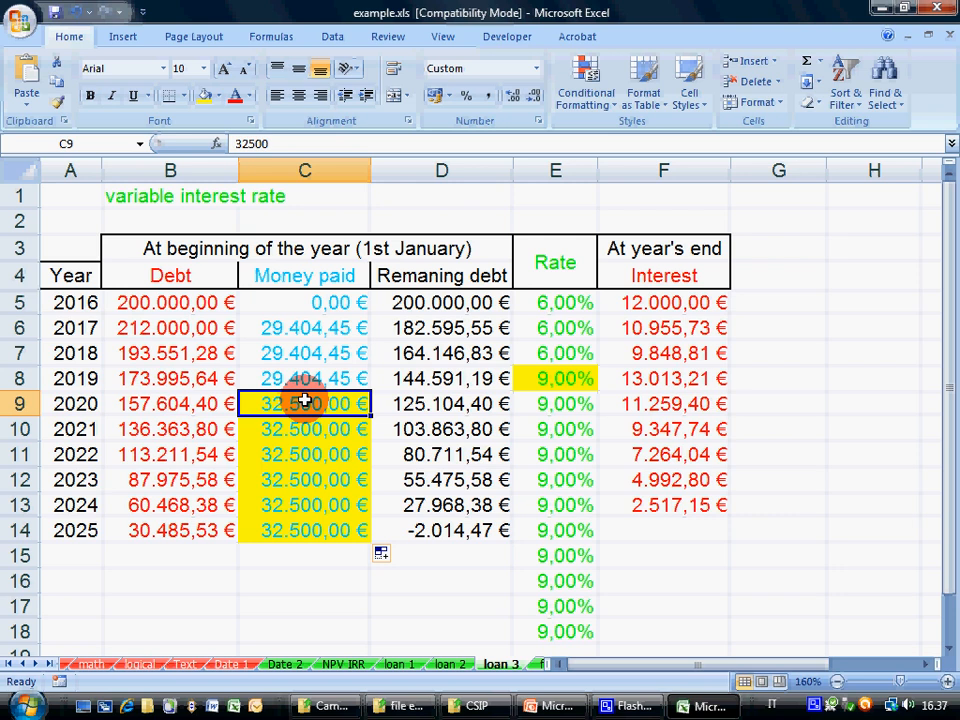
pyautogui.click(190, 609)
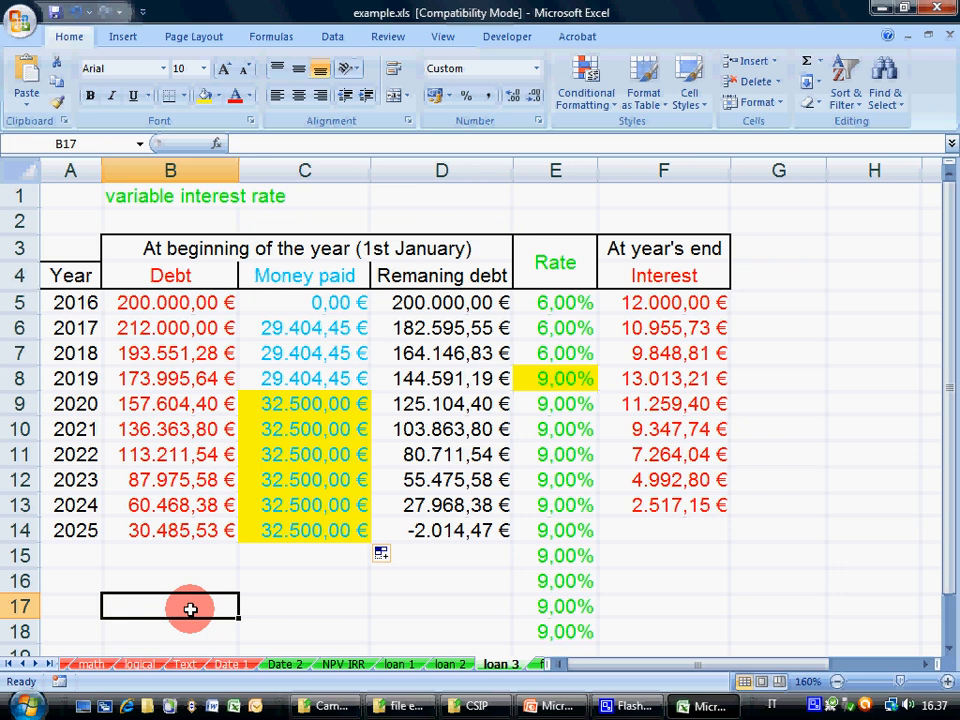
pyautogui.write('=PMT(')
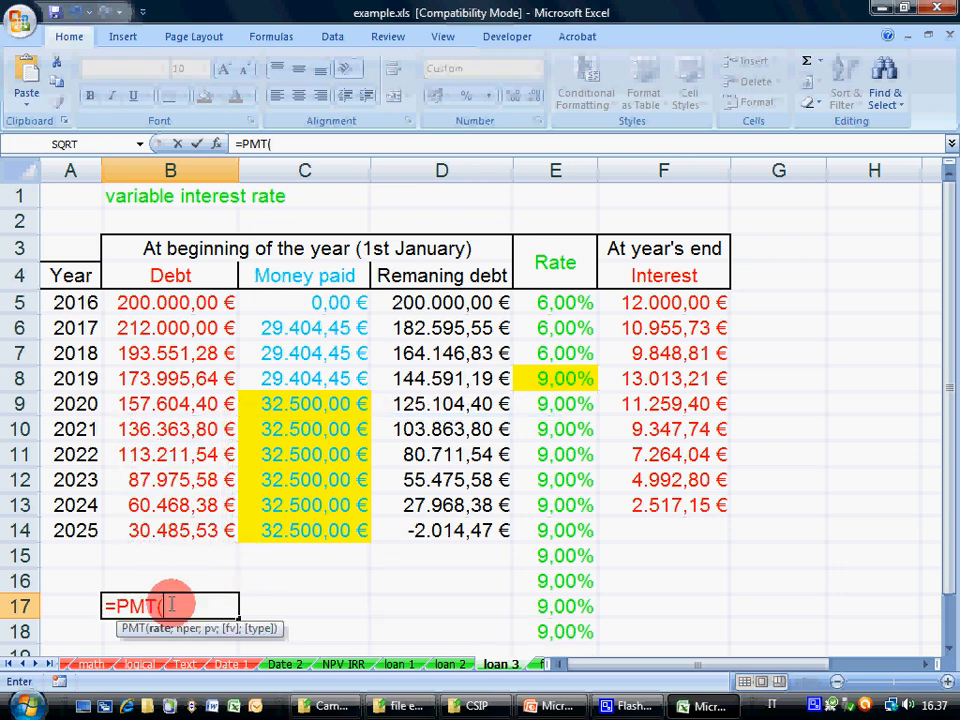
pyautogui.press('Escape')
# Step: Enter a PMT formula in C17 with a 9% rate, 6 periods and the 2020 debt in B9 as present value
pyautogui.click(324, 610)
pyautogui.write('=PMT(')
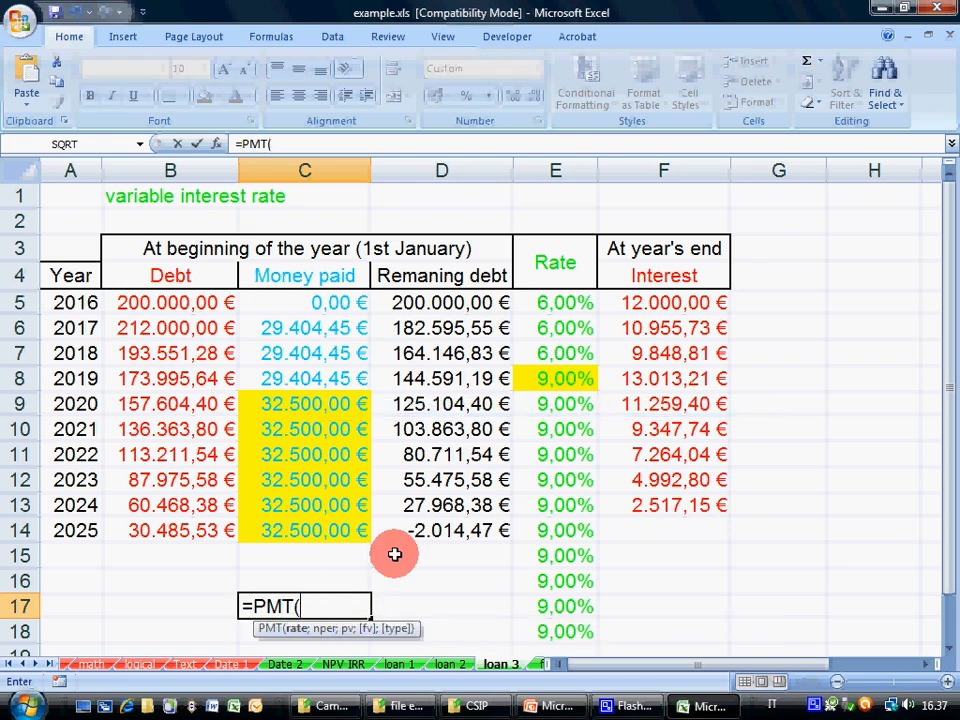
pyautogui.write('9%')
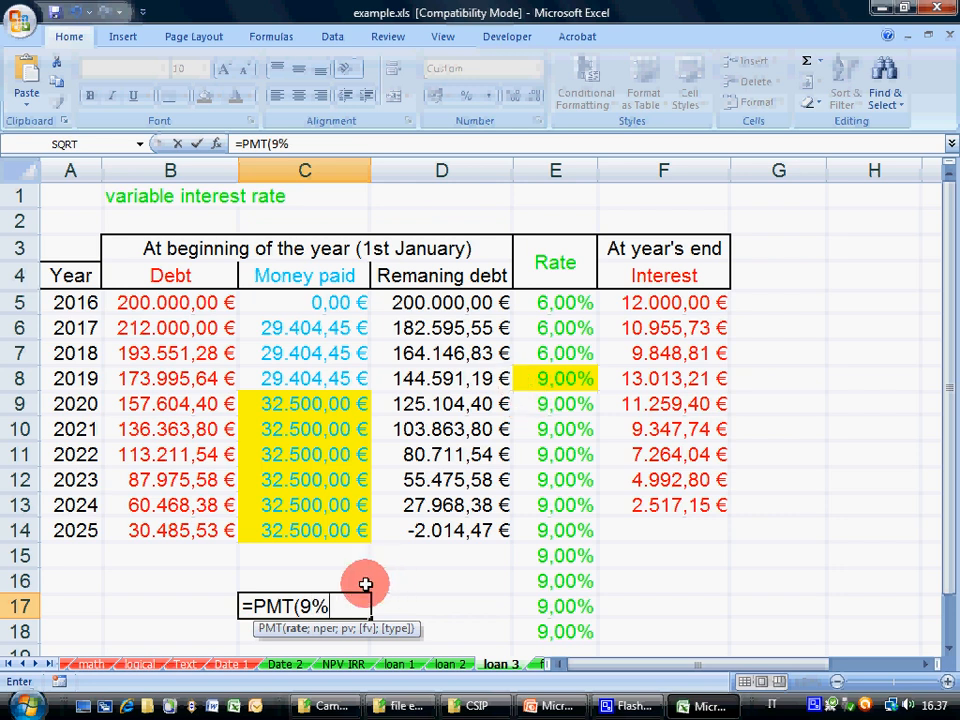
pyautogui.write(';')
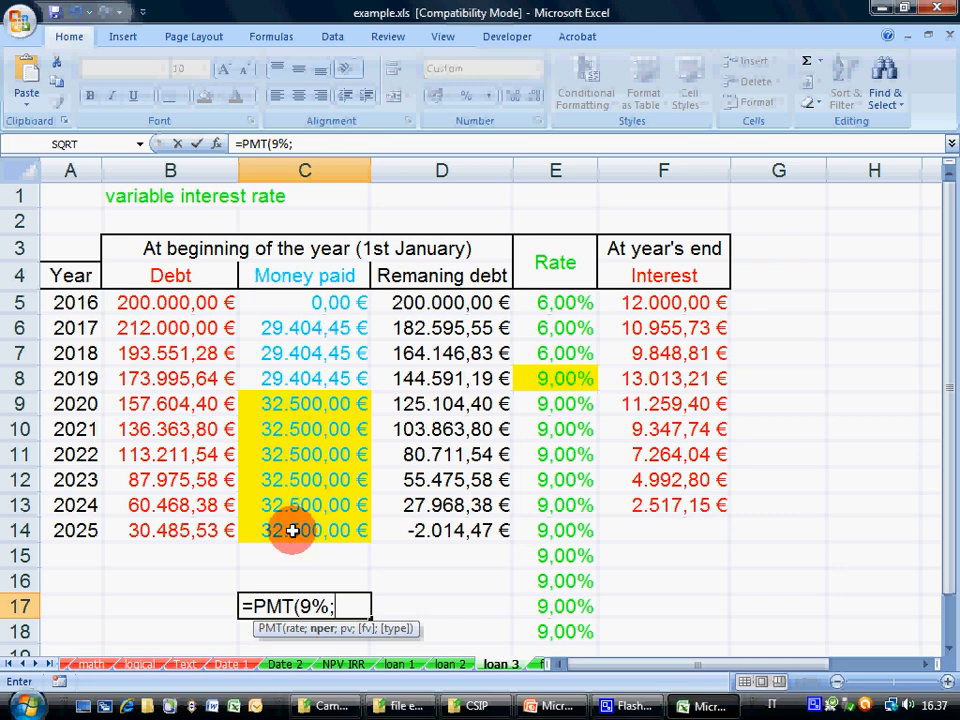
pyautogui.write('6')
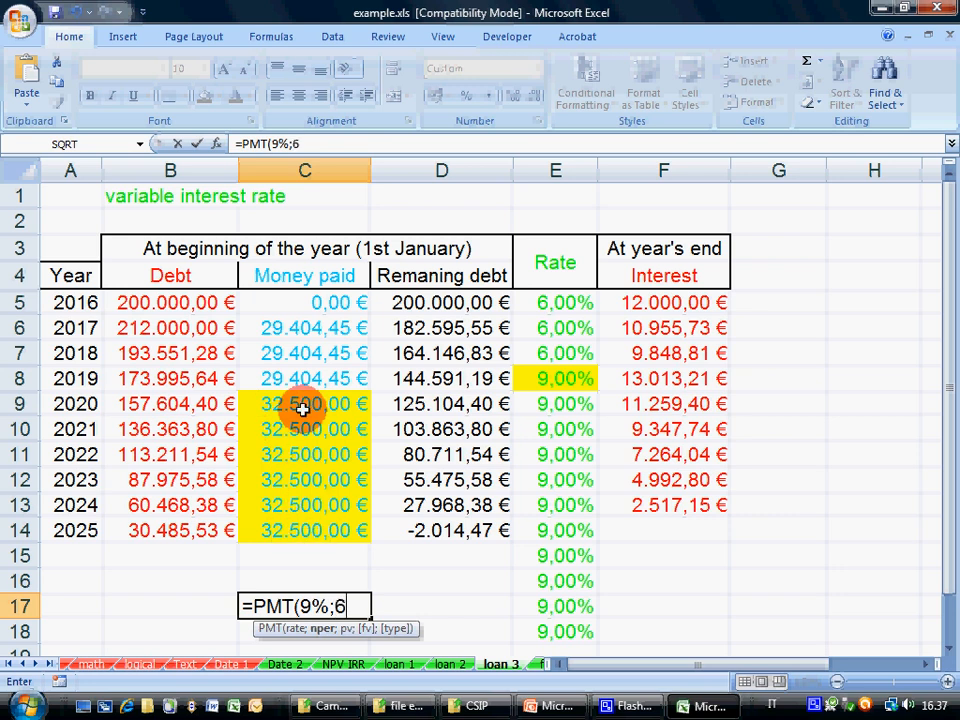
pyautogui.write(';')
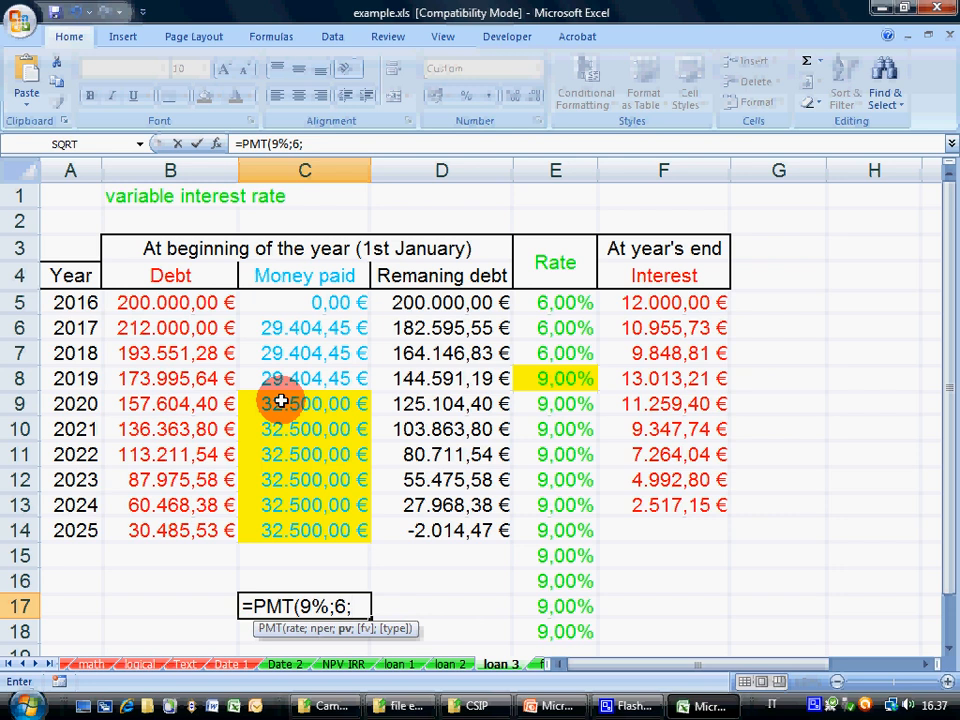
pyautogui.click(170, 398)
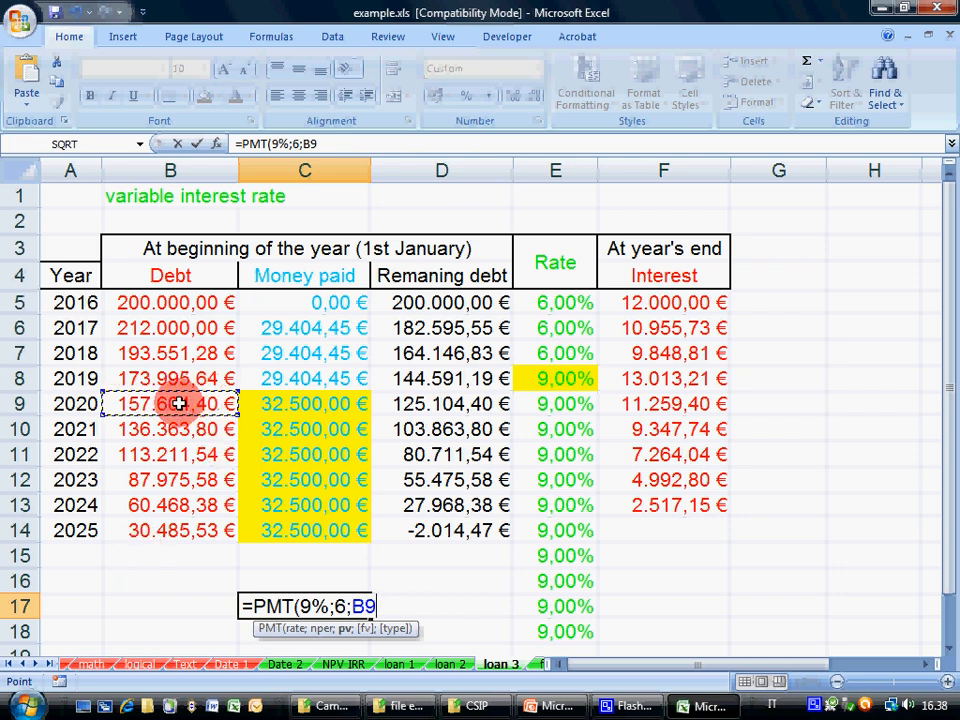
pyautogui.press('Return')
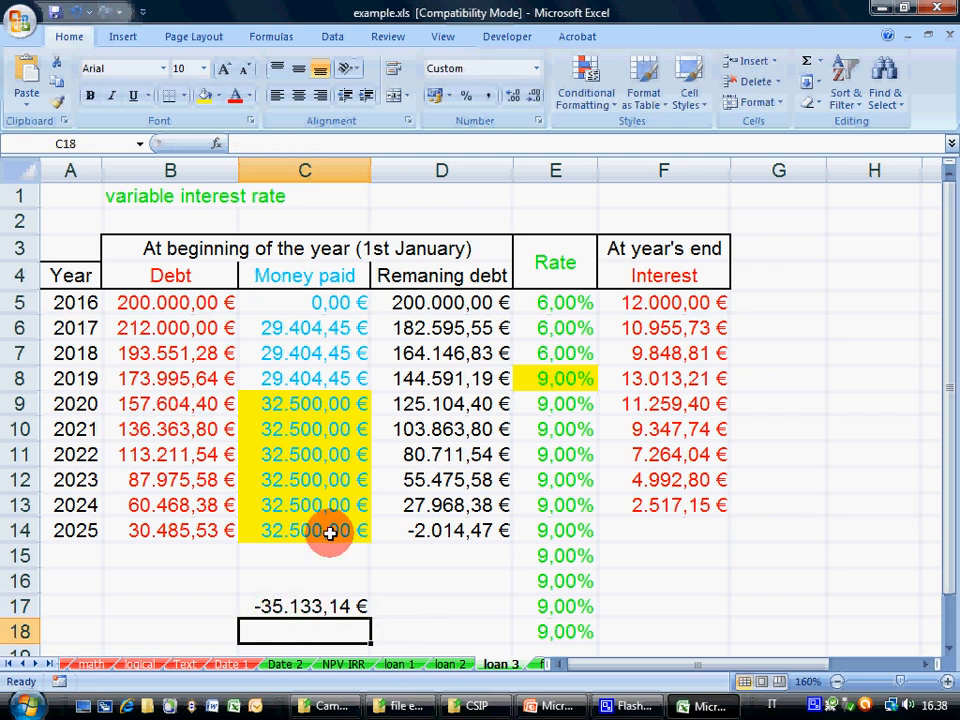
# Step: Set the 2020 payment in C9 to 35133,14 and copy it down to C14
pyautogui.click(309, 407)
pyautogui.write('35133,14')
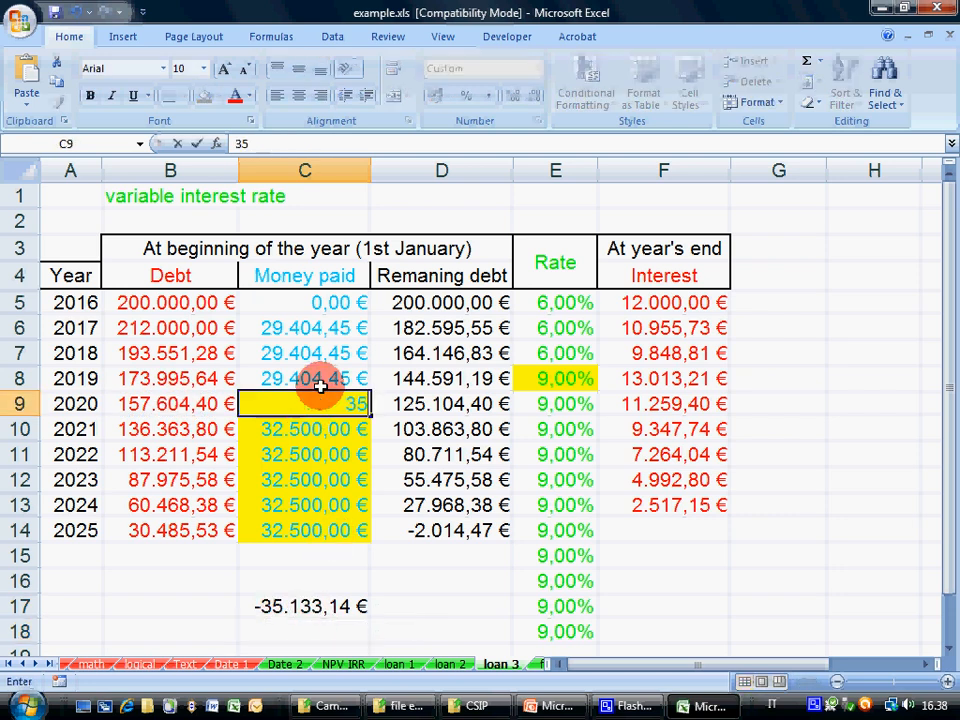
pyautogui.press('Return')
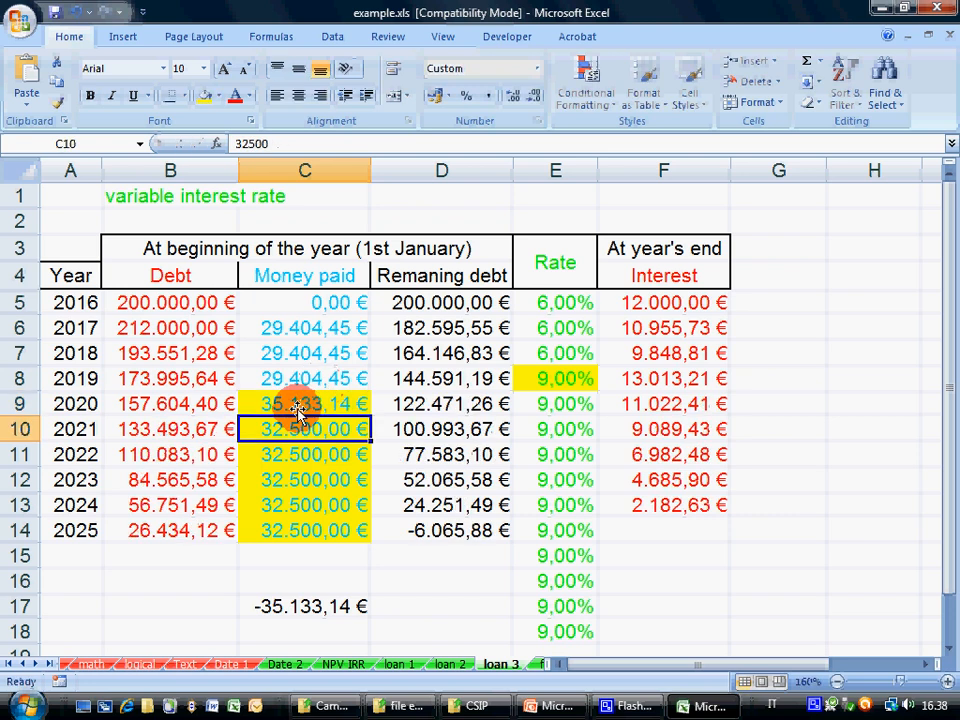
pyautogui.click(345, 405)
pyautogui.moveTo(368, 414); pyautogui.dragTo(366, 541)
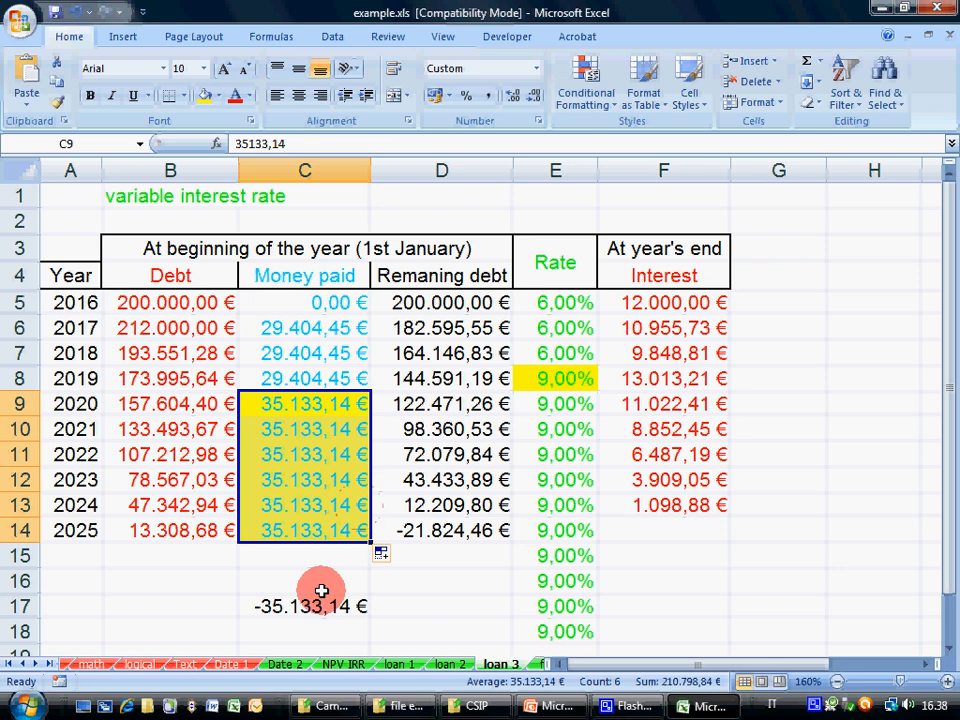
# Step: Review debts B9, B5 and B6 and payment C6, and change the present value in the C17 PMT formula to the 2019 debt in B8
pyautogui.click(137, 403)
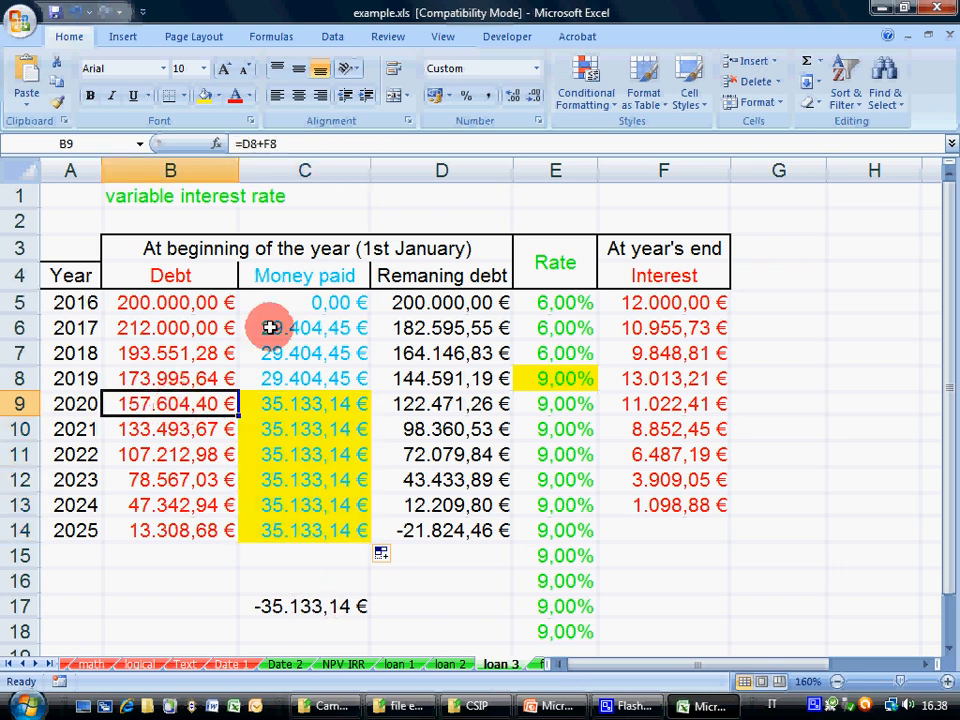
pyautogui.click(192, 302)
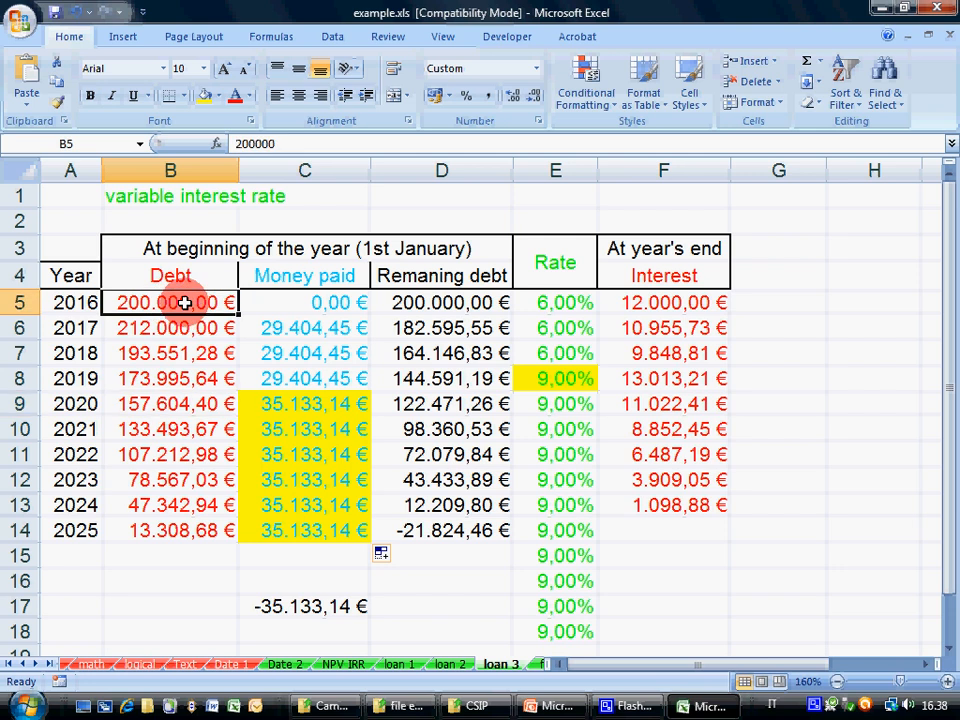
pyautogui.click(272, 330)
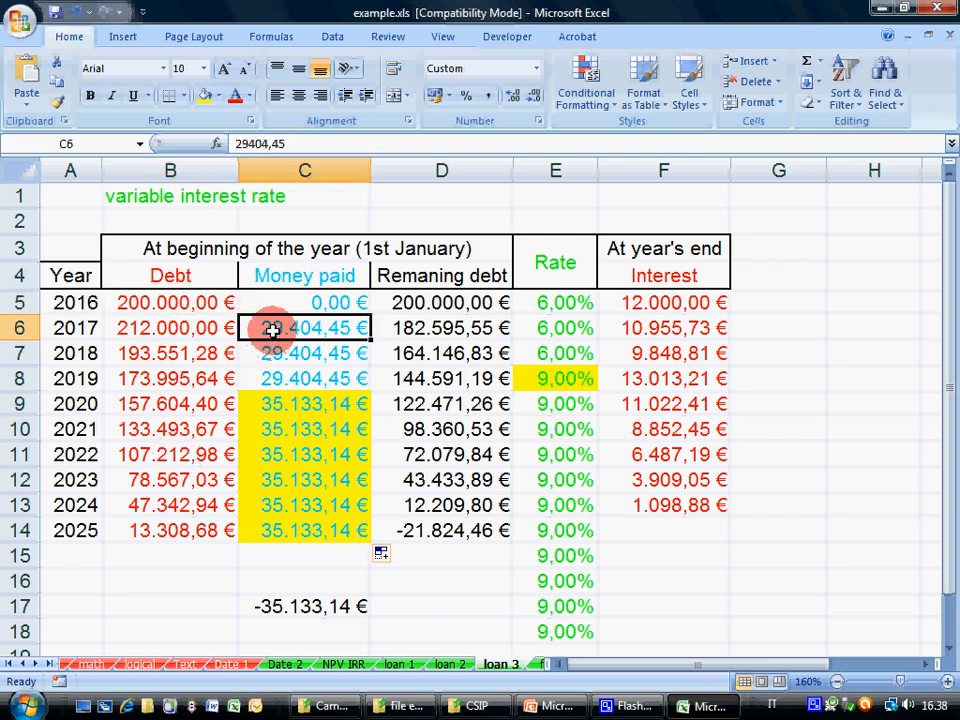
pyautogui.click(165, 335)
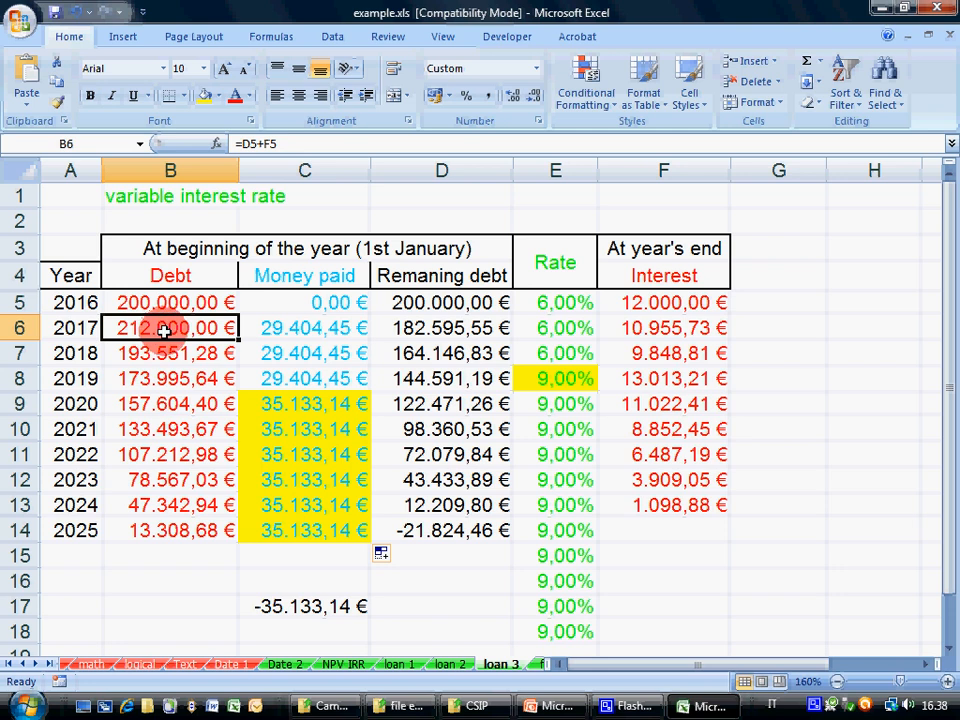
pyautogui.click(180, 403)
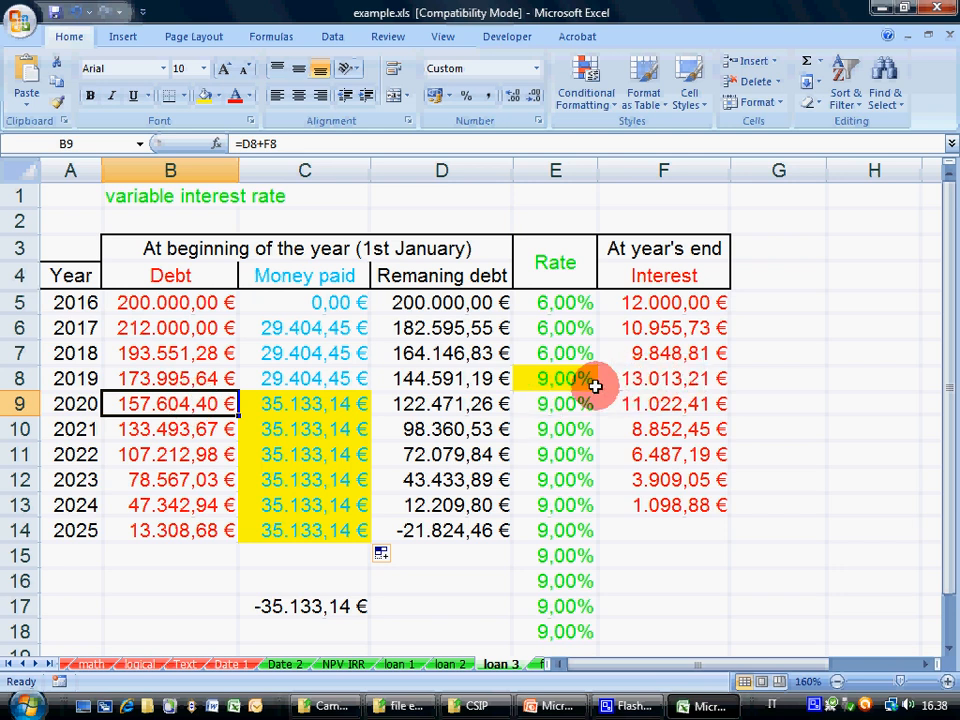
pyautogui.click(317, 606)
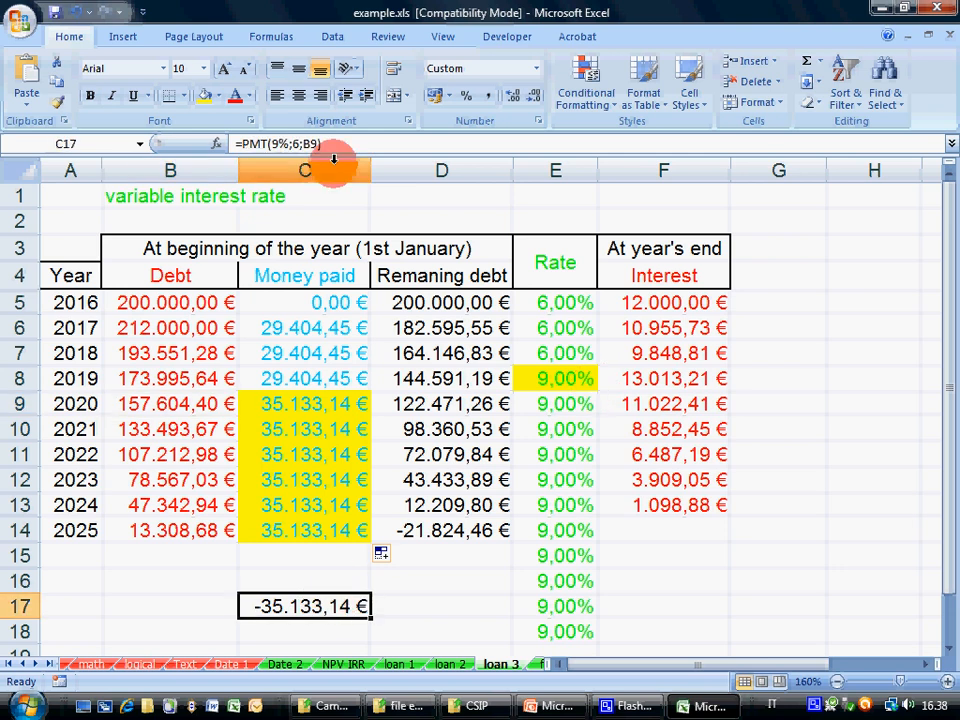
pyautogui.click(304, 143)
pyautogui.moveTo(303, 145); pyautogui.dragTo(447, 125)
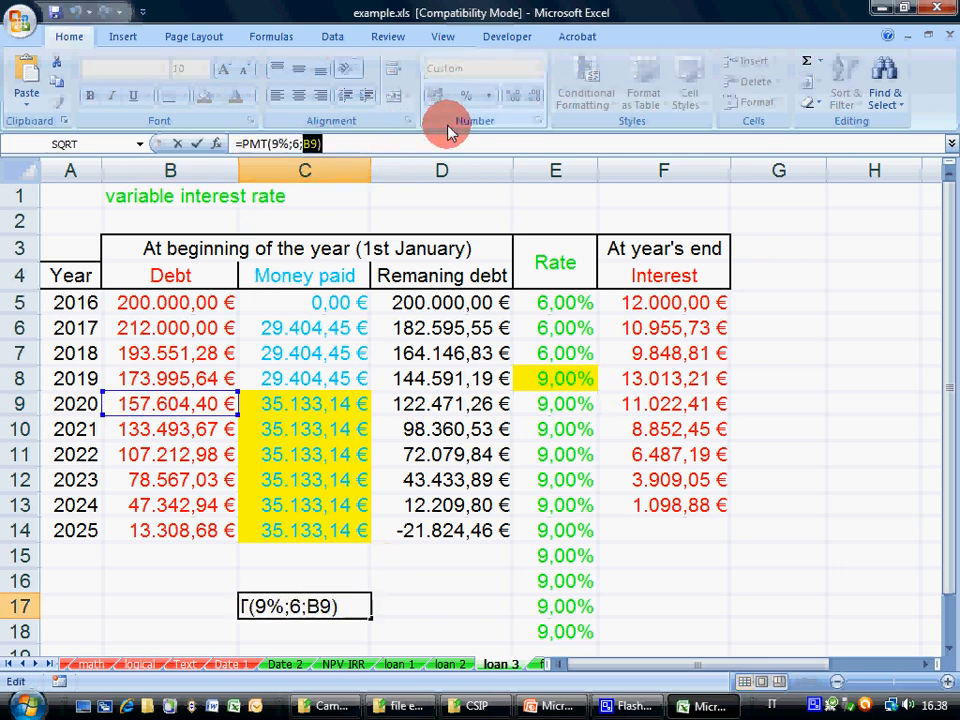
pyautogui.press('Delete')
pyautogui.click(180, 379)
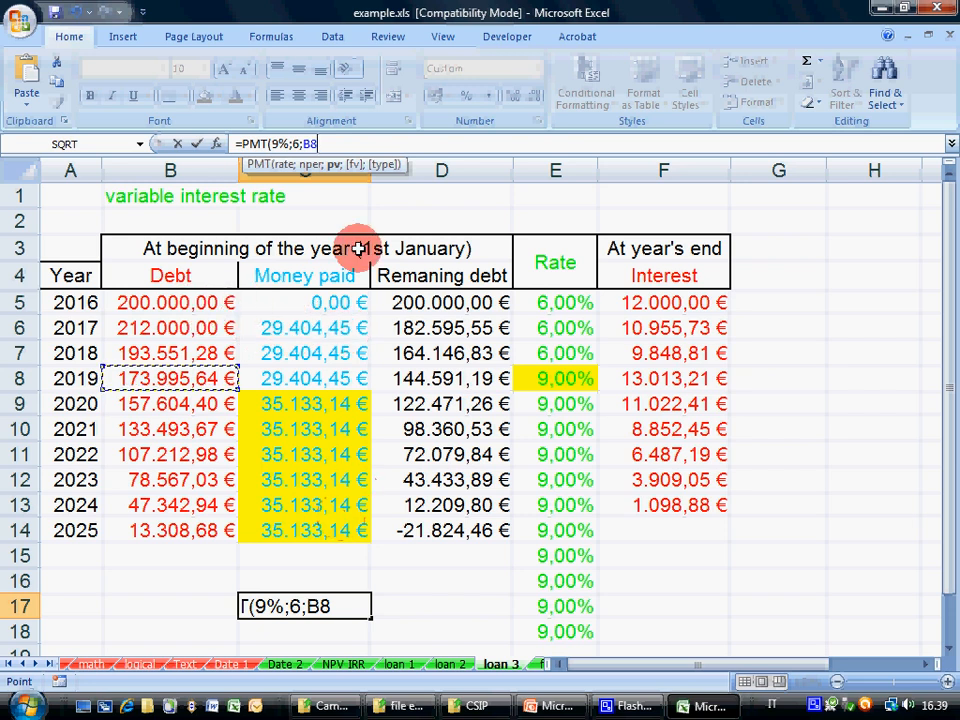
pyautogui.write(')')
pyautogui.press('Return')
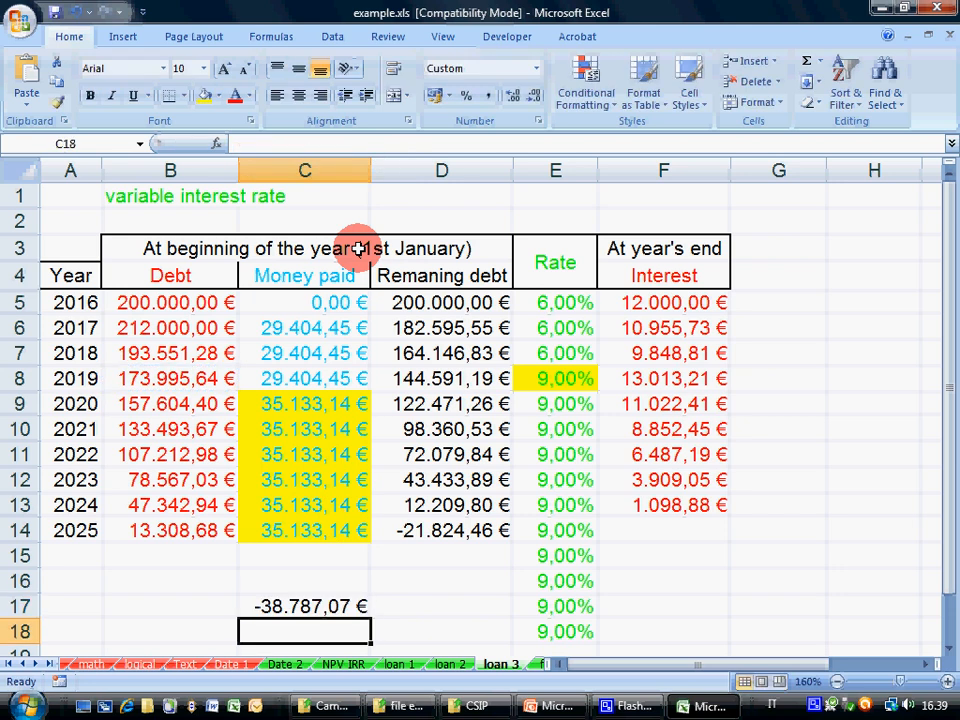
# Step: Set the 2020 payment in C9 to 38787,07 and copy it down to C14
pyautogui.click(302, 403)
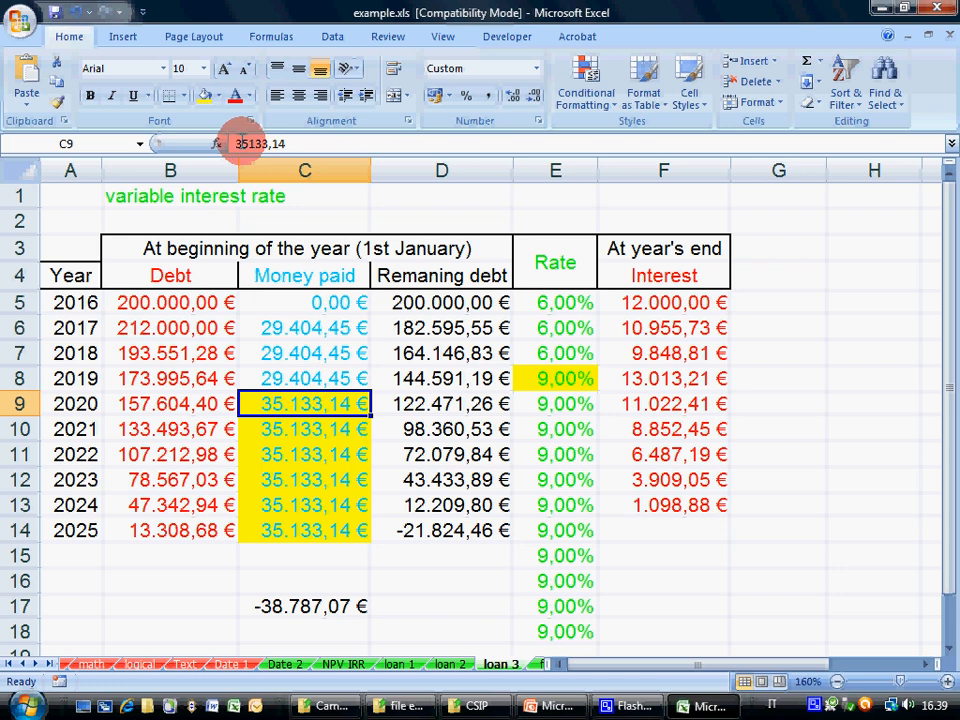
pyautogui.moveTo(243, 143); pyautogui.dragTo(400, 150)
pyautogui.write('8.')
pyautogui.write('787')
pyautogui.write(',')
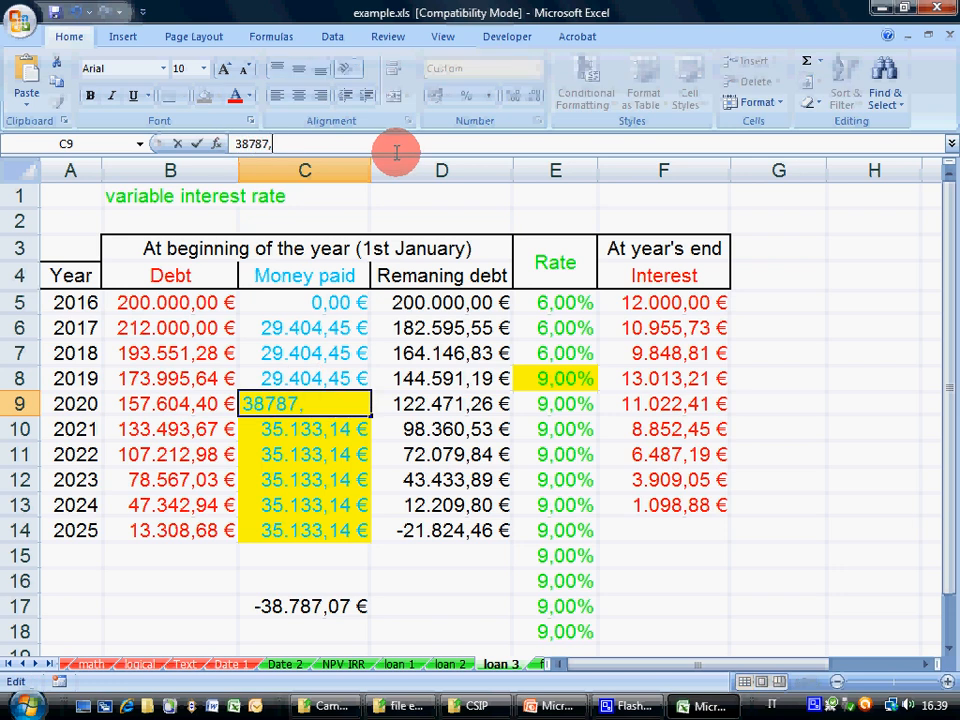
pyautogui.write('07')
pyautogui.press('Return')
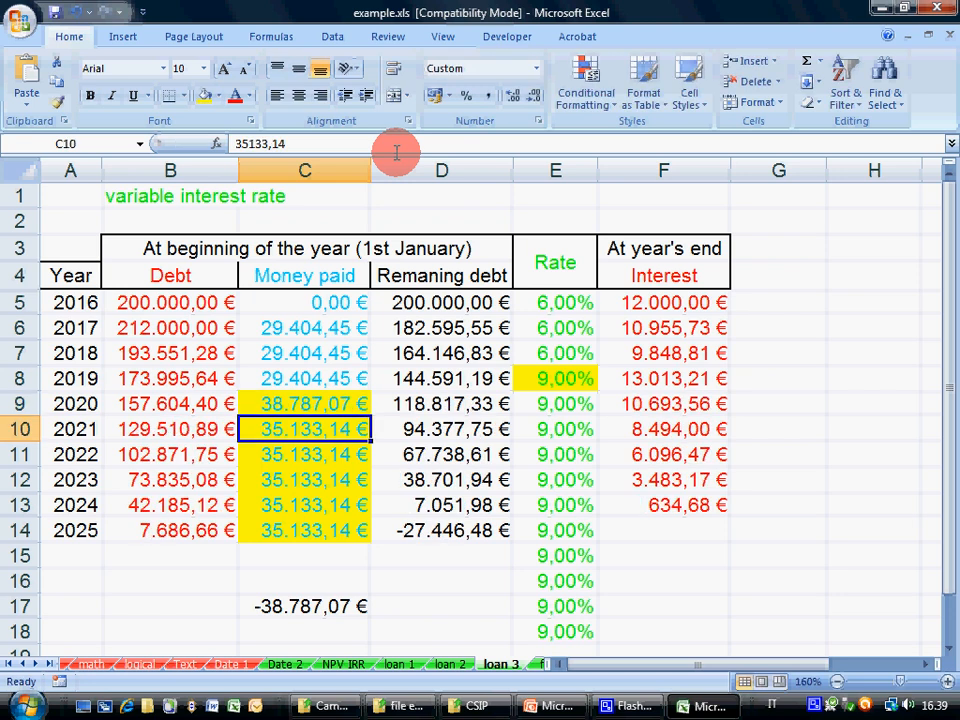
pyautogui.click(362, 405)
pyautogui.moveTo(369, 415); pyautogui.dragTo(365, 535)
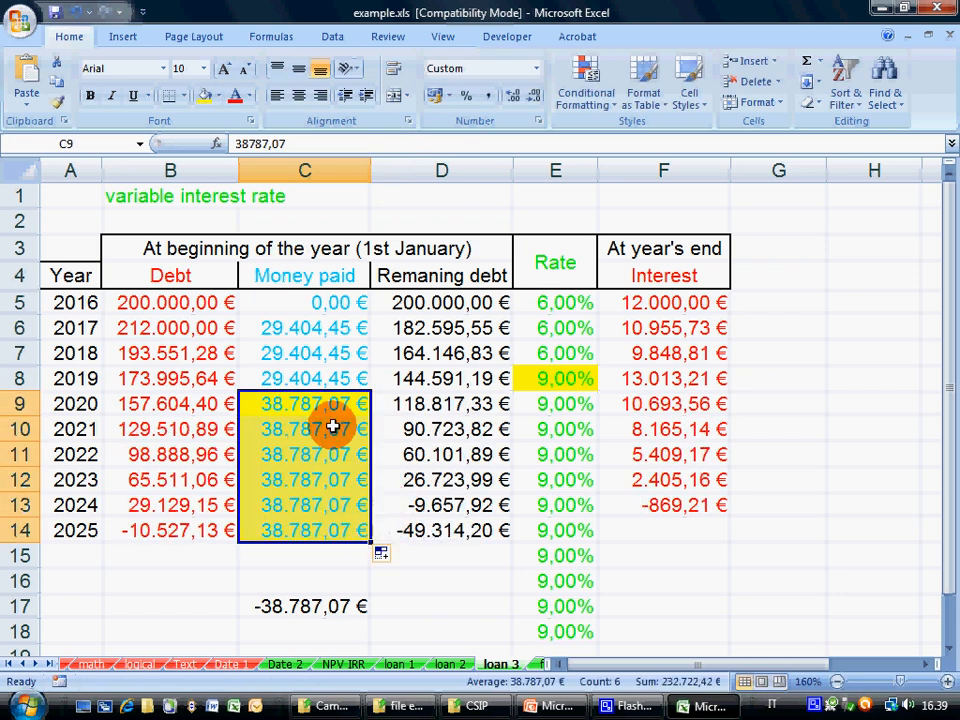
# Step: Compare the 2019 debt and payment with the 2016 payment and remaining debt, and fill the 2019 remaining debt in D8 with orange
pyautogui.click(163, 379)
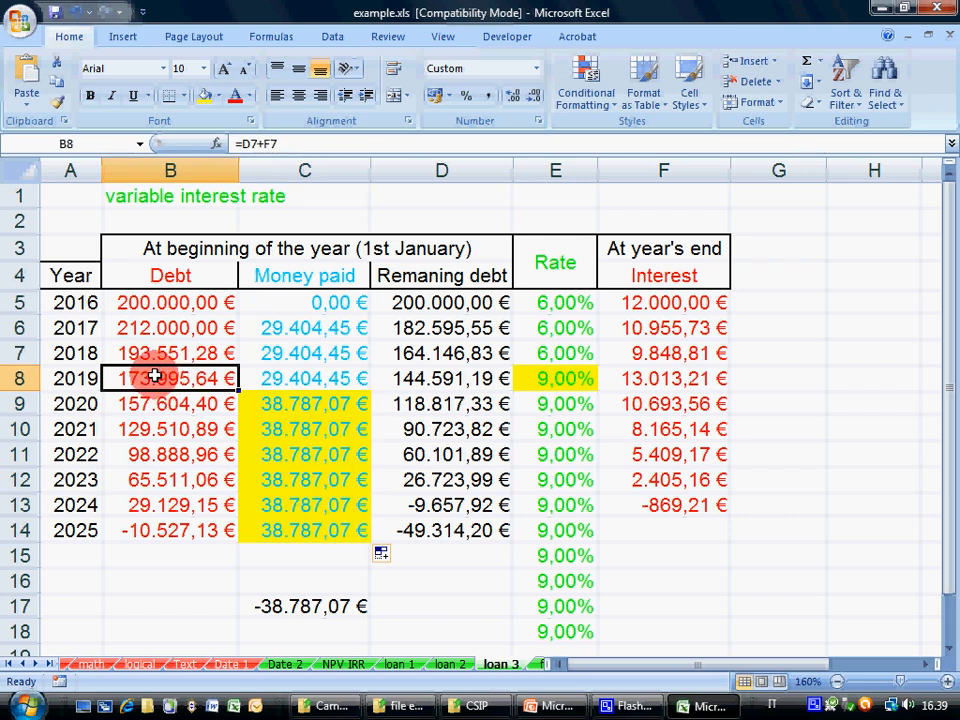
pyautogui.click(278, 376)
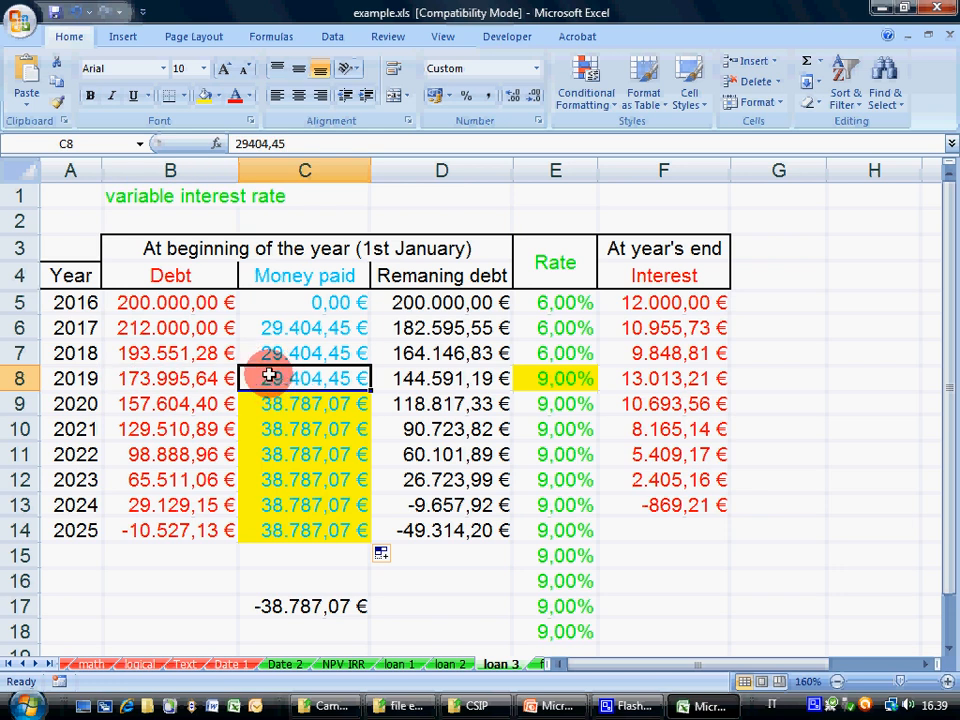
pyautogui.click(212, 378)
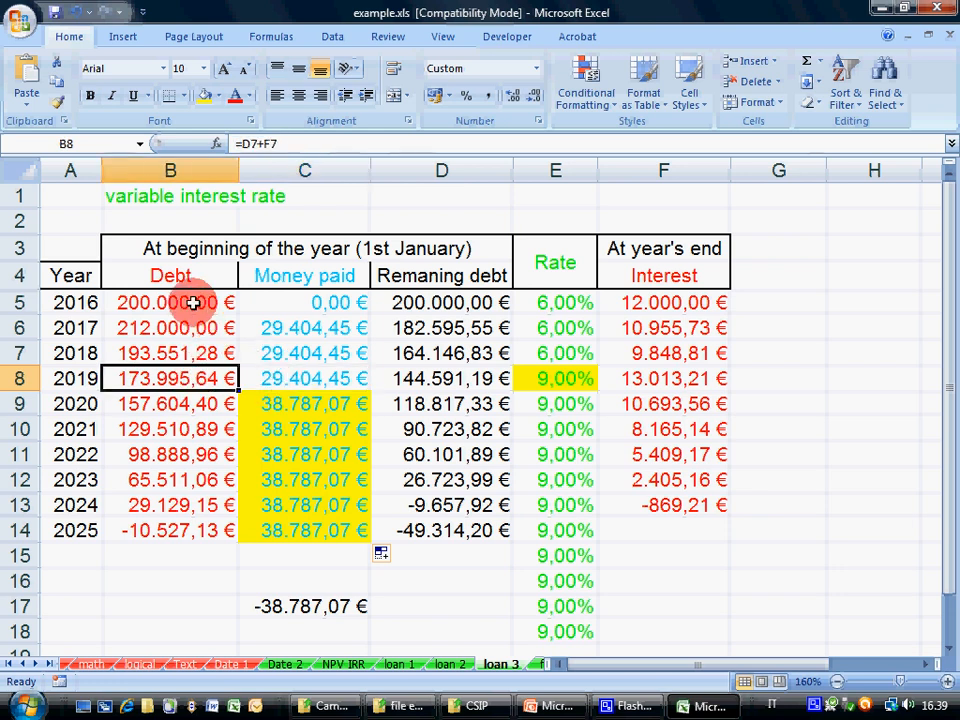
pyautogui.click(288, 301)
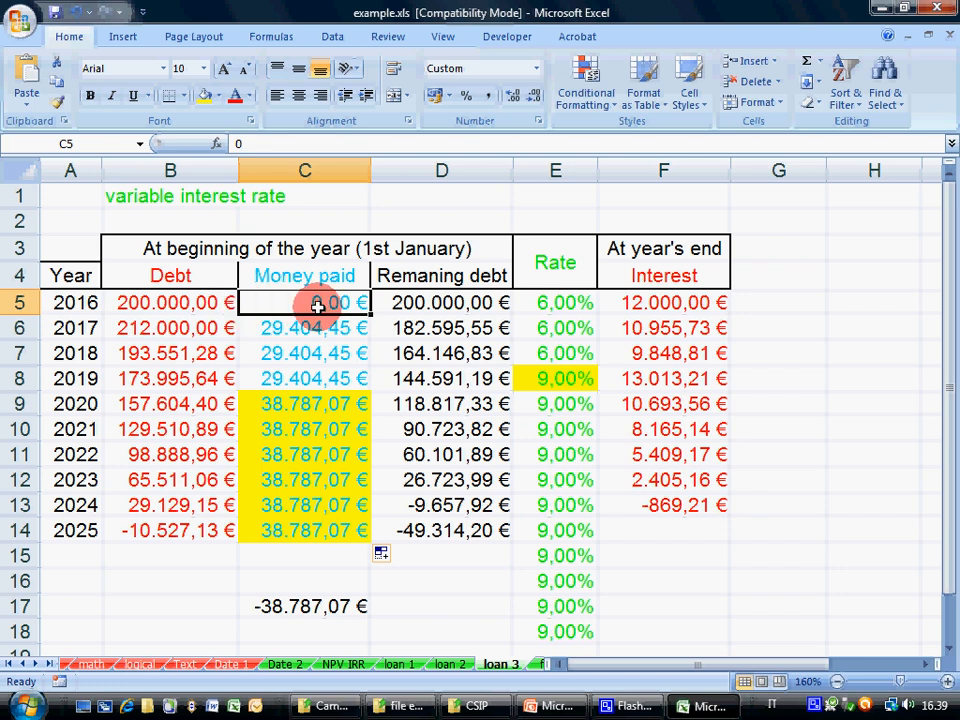
pyautogui.click(422, 306)
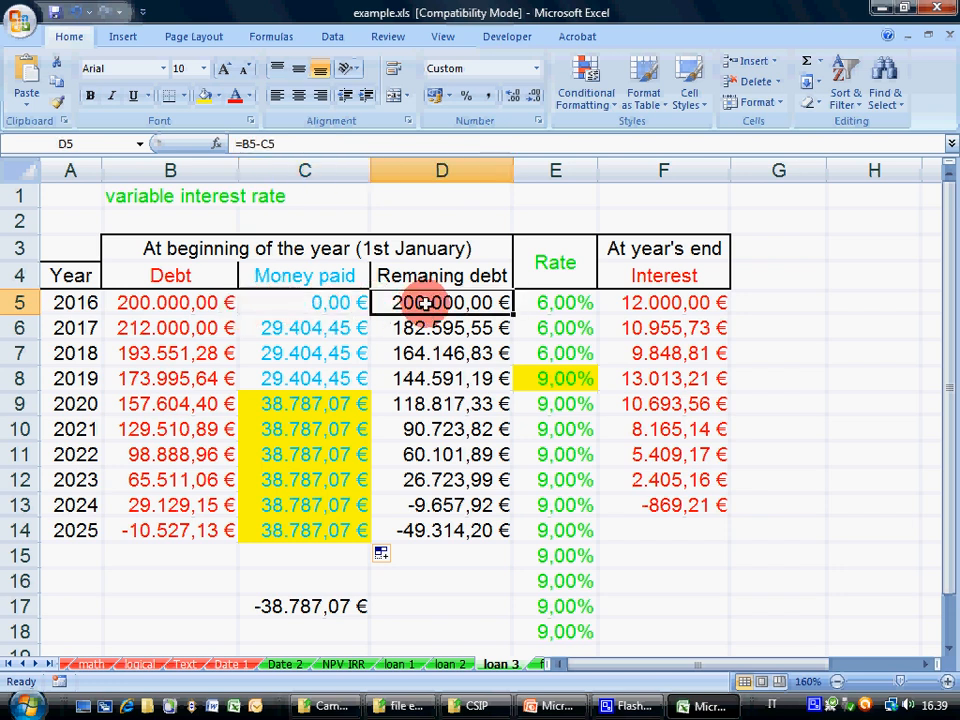
pyautogui.click(415, 376)
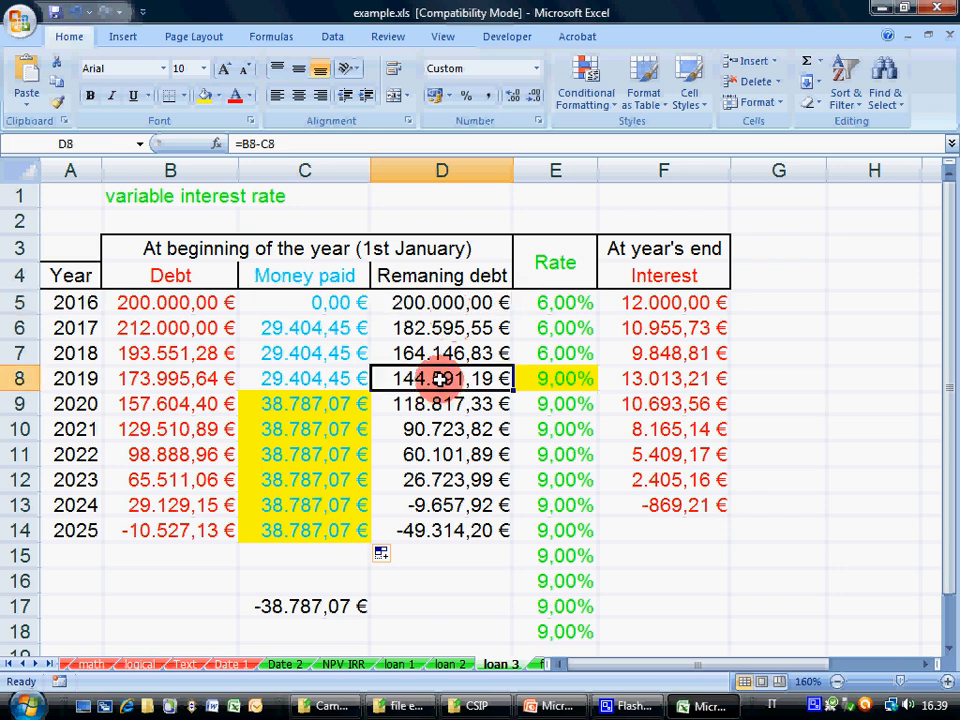
pyautogui.click(217, 96)
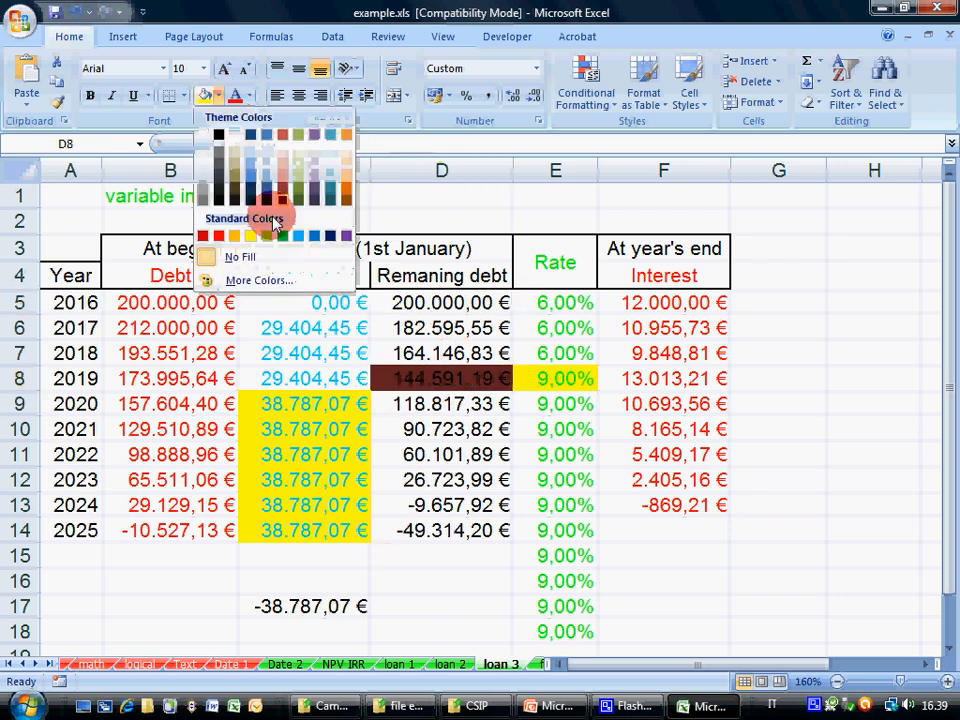
pyautogui.click(236, 236)
pyautogui.click(428, 402)
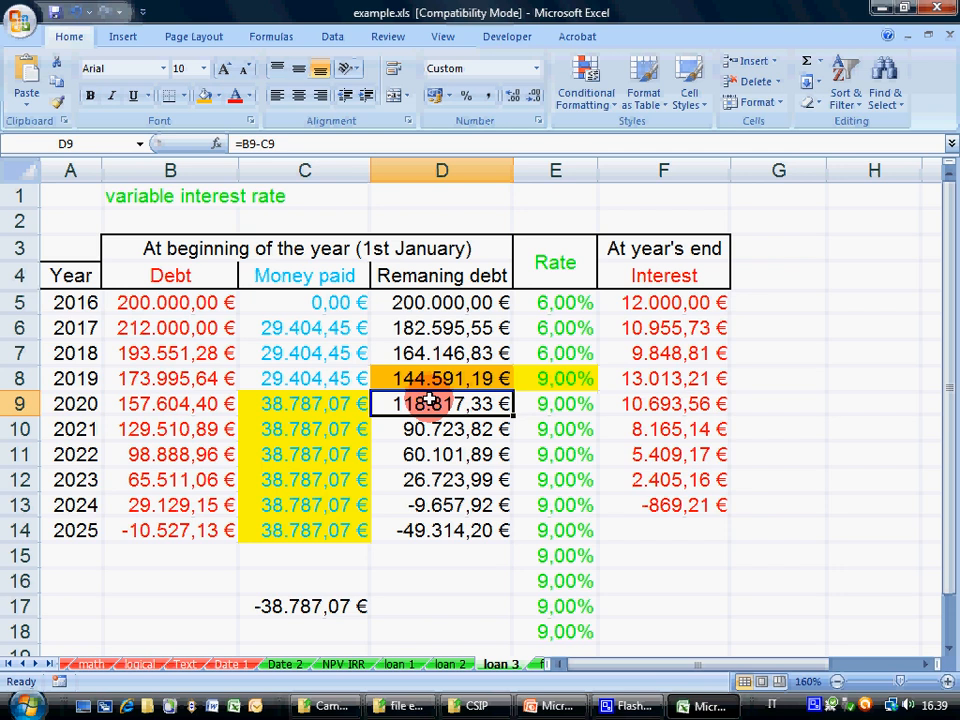
pyautogui.click(424, 381)
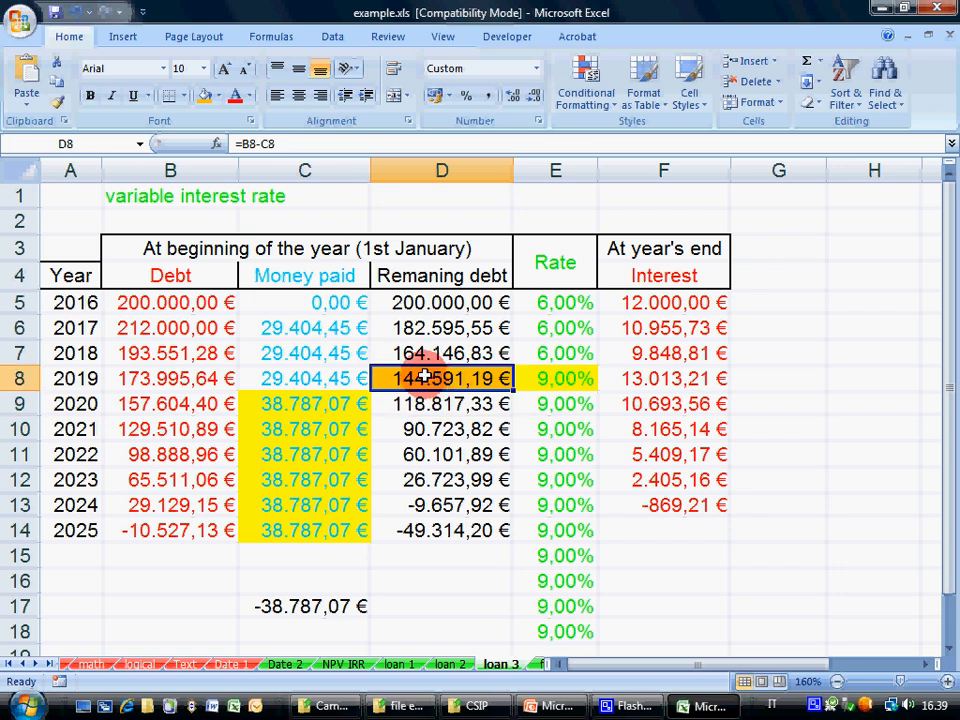
# Step: Change the present value in the C17 PMT formula to the 2019 remaining debt in D8
pyautogui.click(309, 617)
pyautogui.moveTo(303, 144); pyautogui.dragTo(439, 141)
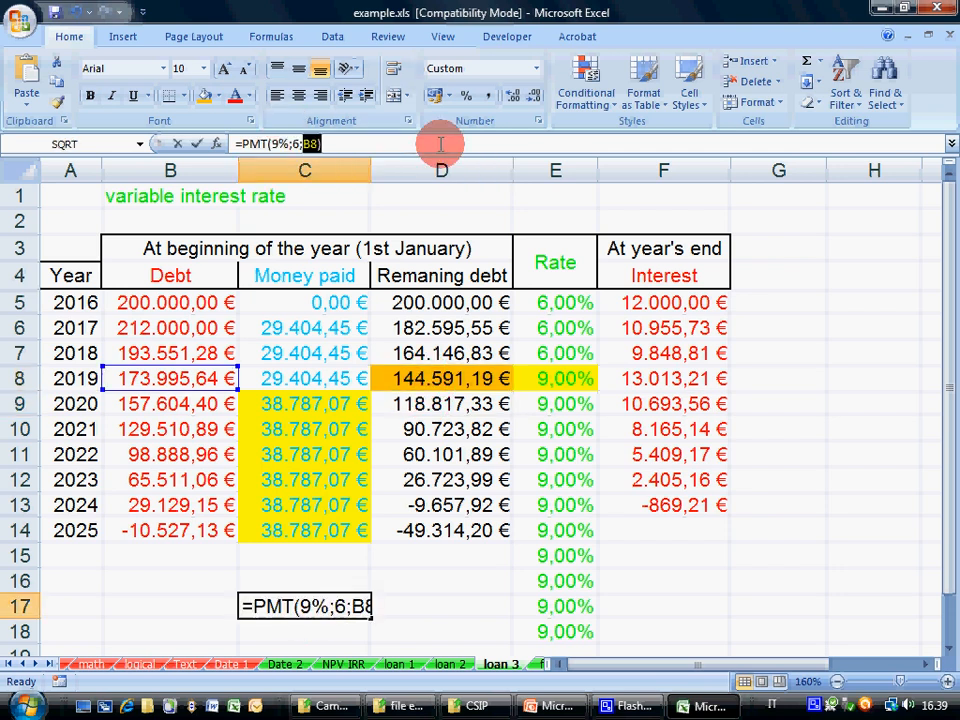
pyautogui.press('BackSpace')
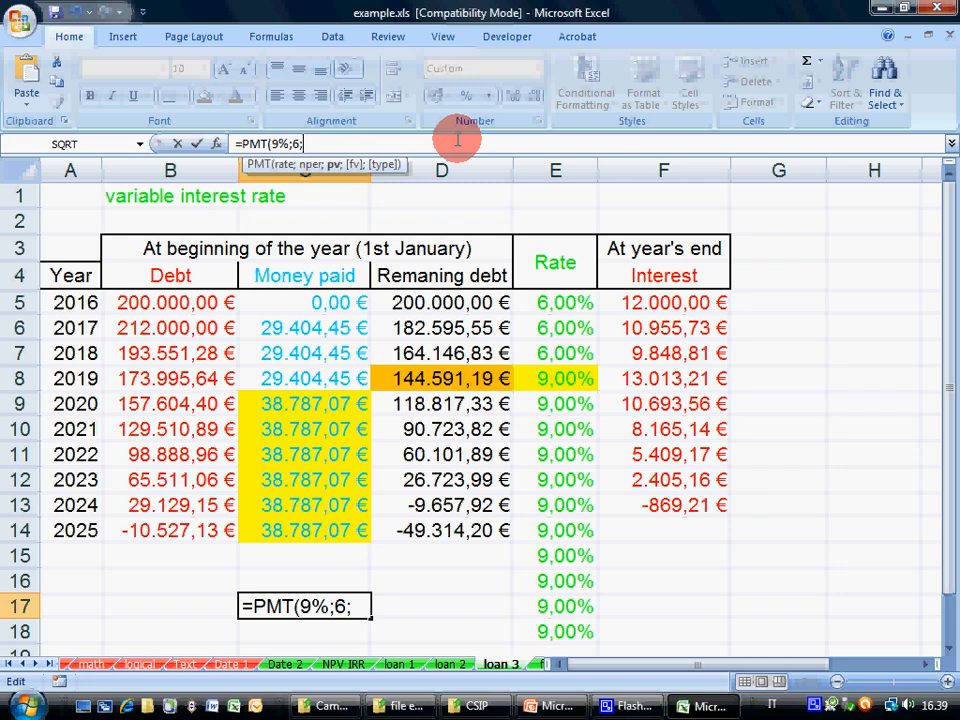
pyautogui.click(427, 377)
pyautogui.write(')')
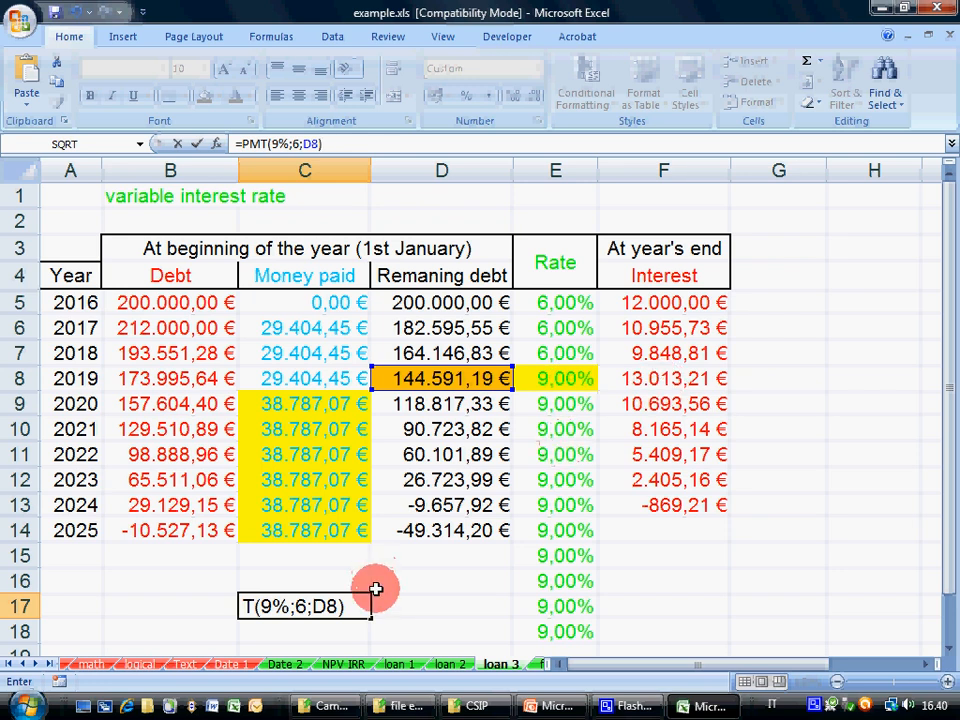
pyautogui.press('Return')
pyautogui.press('Up')
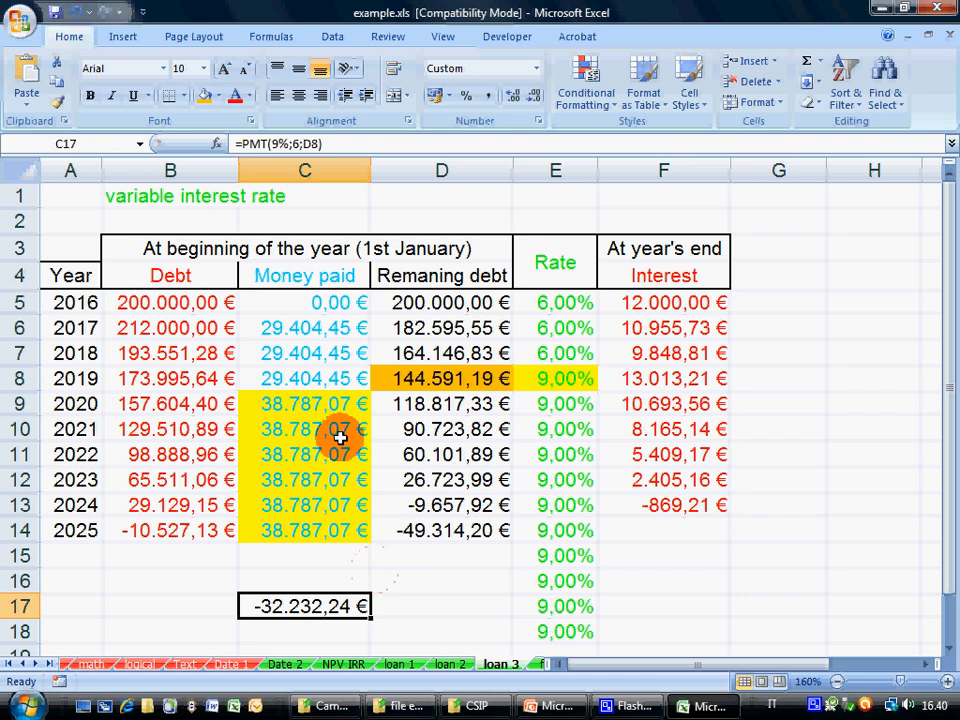
# Step: Set the 2020 payment in C9 to 32232,24, copy it down to C14, and check the 2025 remaining debt in D14
pyautogui.click(335, 404)
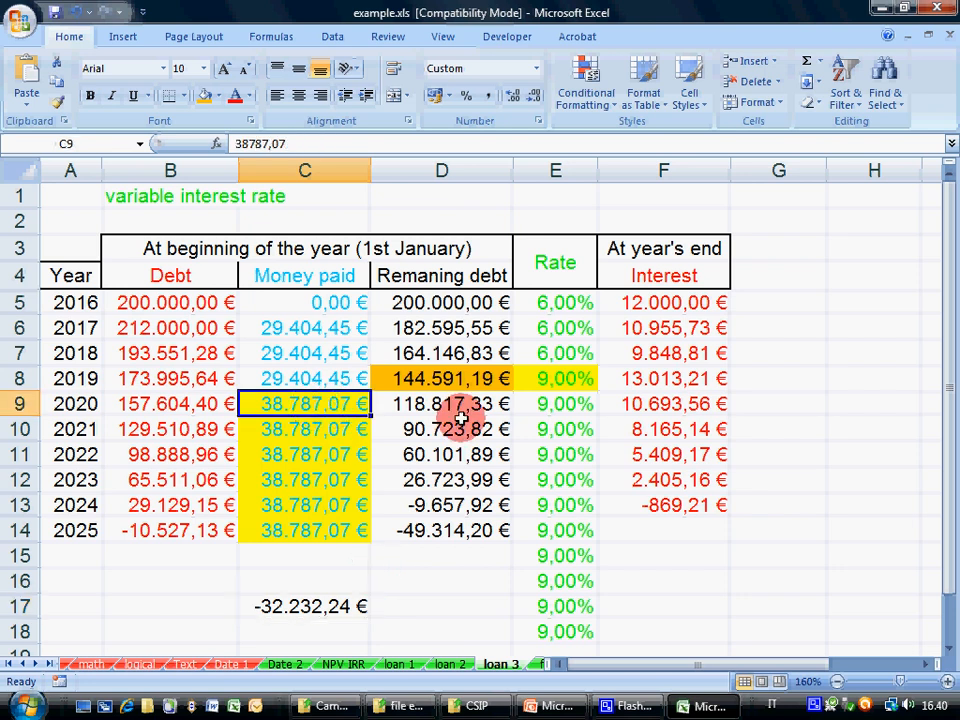
pyautogui.write('32,')
pyautogui.press('BackSpace')
pyautogui.write('232,24')
pyautogui.press('Return')
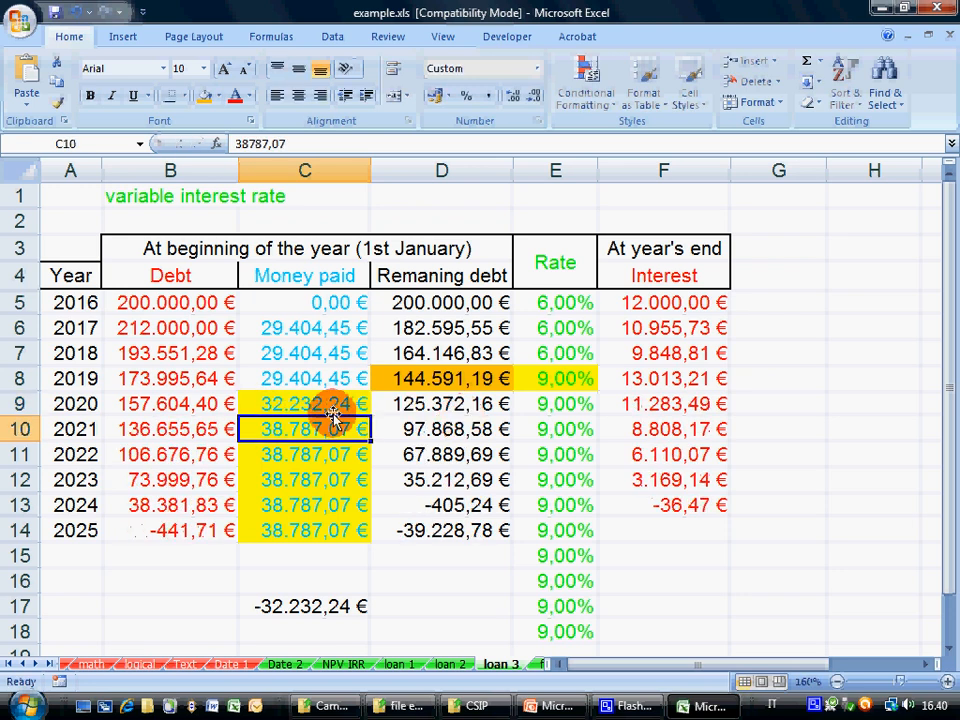
pyautogui.click(335, 408)
pyautogui.moveTo(370, 416); pyautogui.dragTo(370, 536)
pyautogui.click(443, 537)
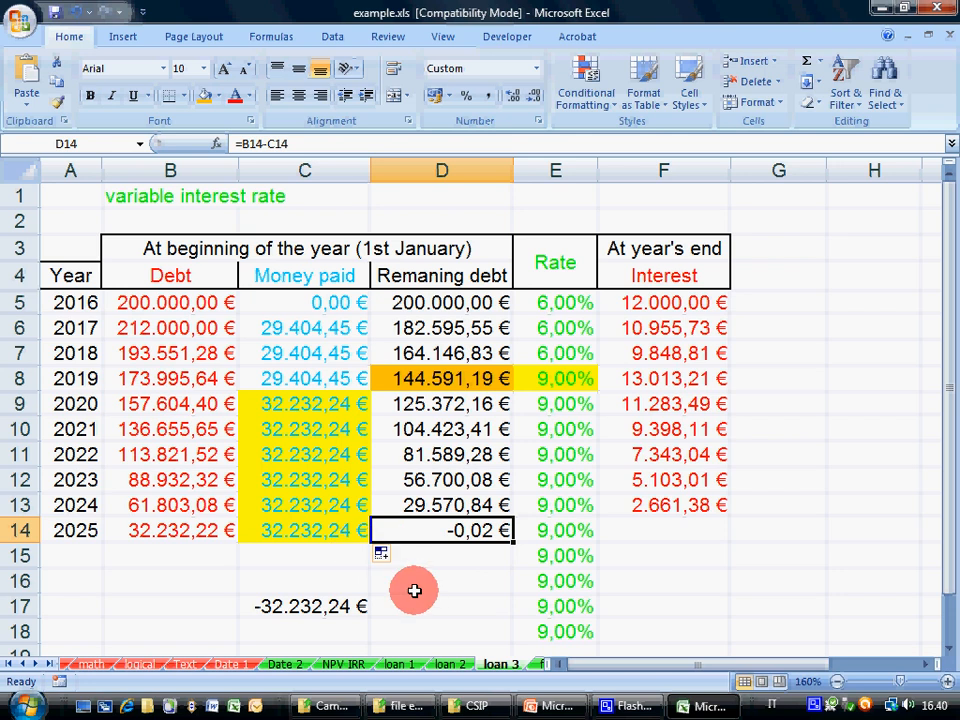
# Step: Review the 2020 payment in C9 and the 2019 rate in E8, and switch to the PowerPoint slide show on financial functions
pyautogui.click(320, 406)
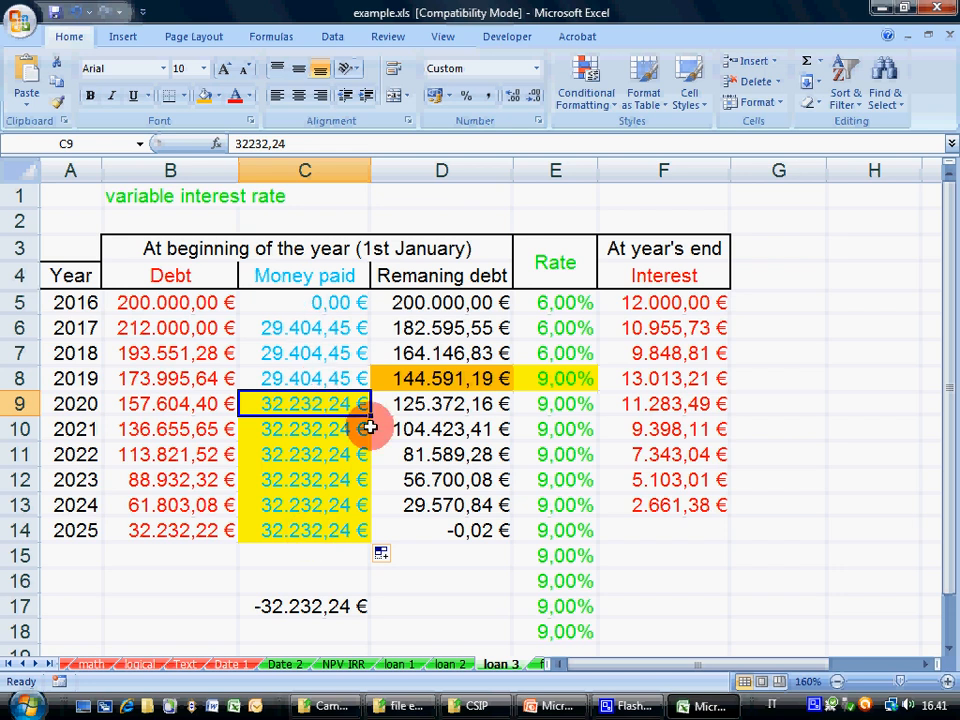
pyautogui.click(553, 383)
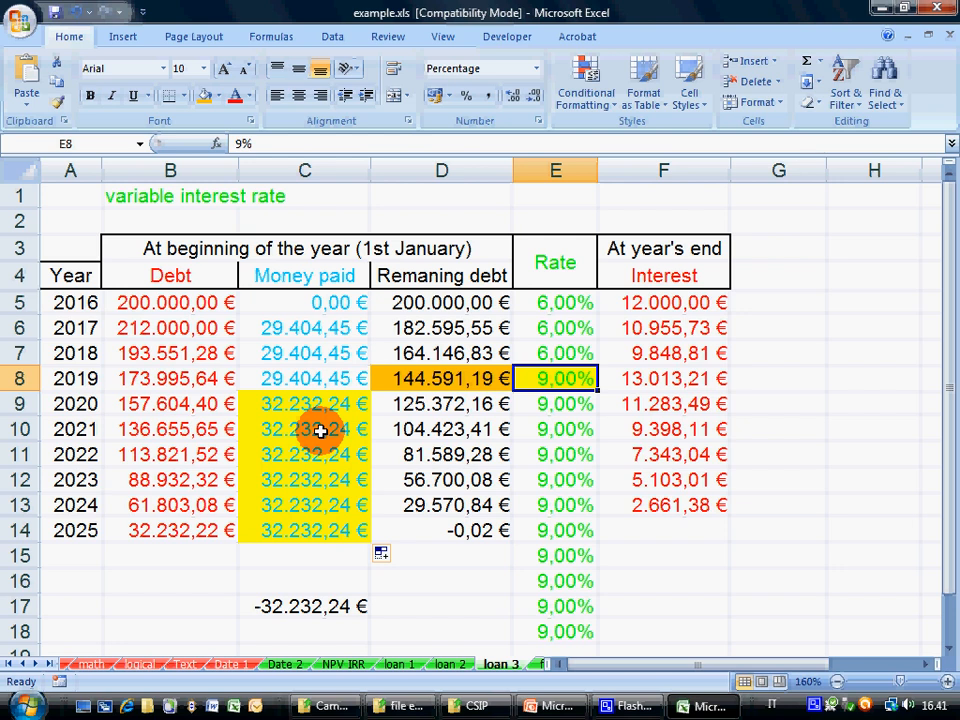
pyautogui.click(553, 704)
pyautogui.click(762, 681)
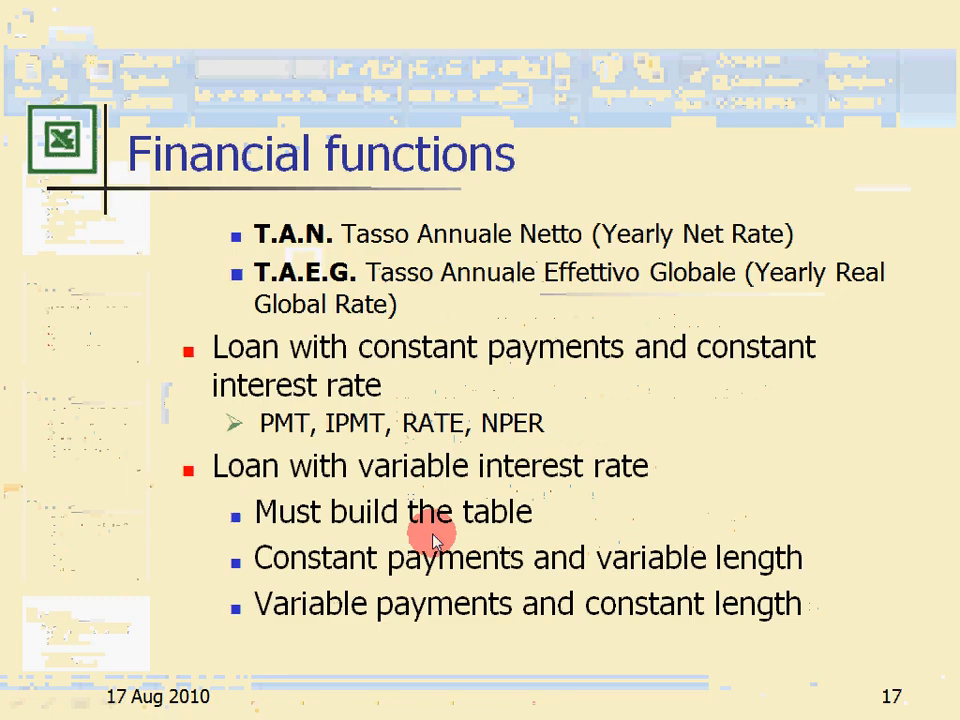